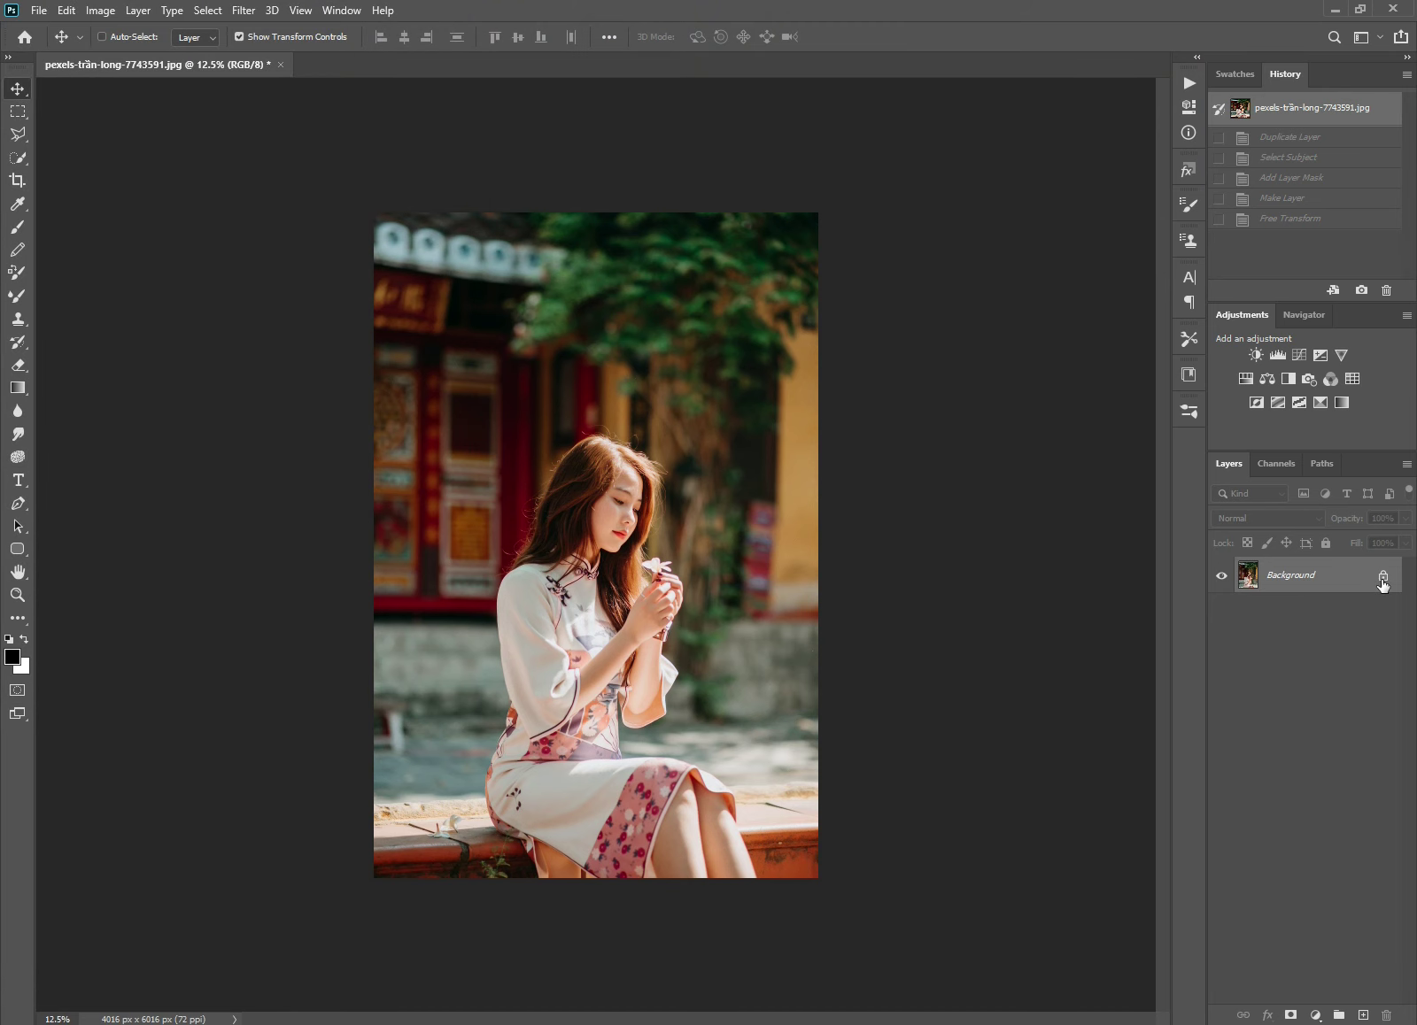
Step: Unlock the Background into Layer 0 and scale the photo to about 131%, past the canvas edges
{"action": "left_click", "coordinate": [1382, 578]}
{"action": "left_click", "coordinate": [21, 92]}
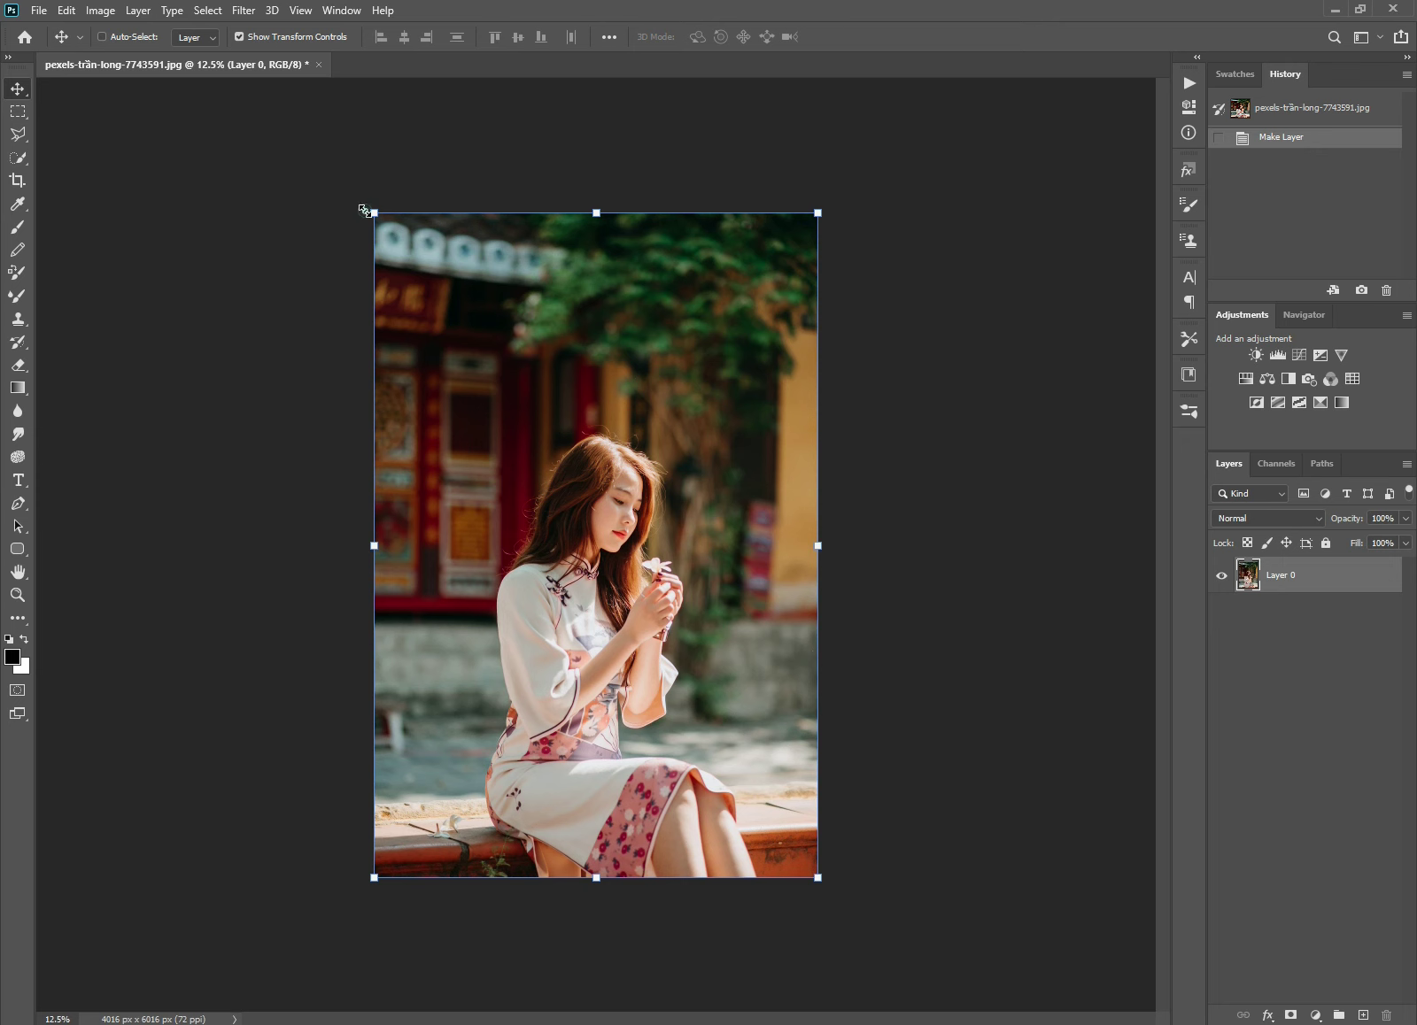
{"action": "left_click_drag", "start_coordinate": [363, 209], "coordinate": [206, 152]}
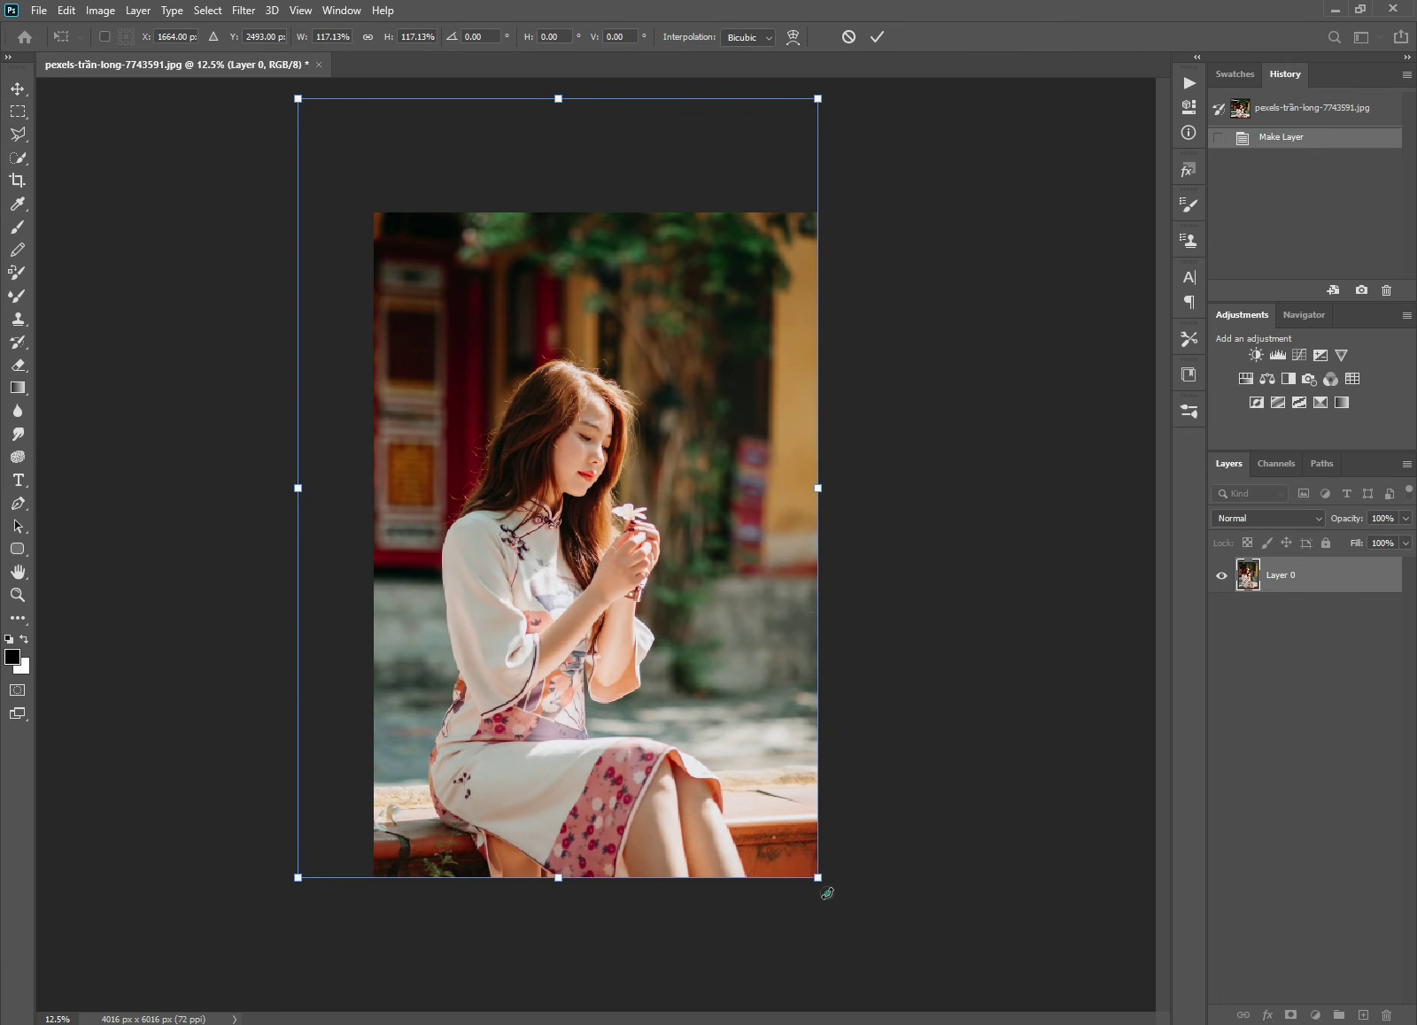
{"action": "left_click", "coordinate": [424, 275], "text": "alt"}
{"action": "left_click_drag", "start_coordinate": [396, 246], "coordinate": [350, 222]}
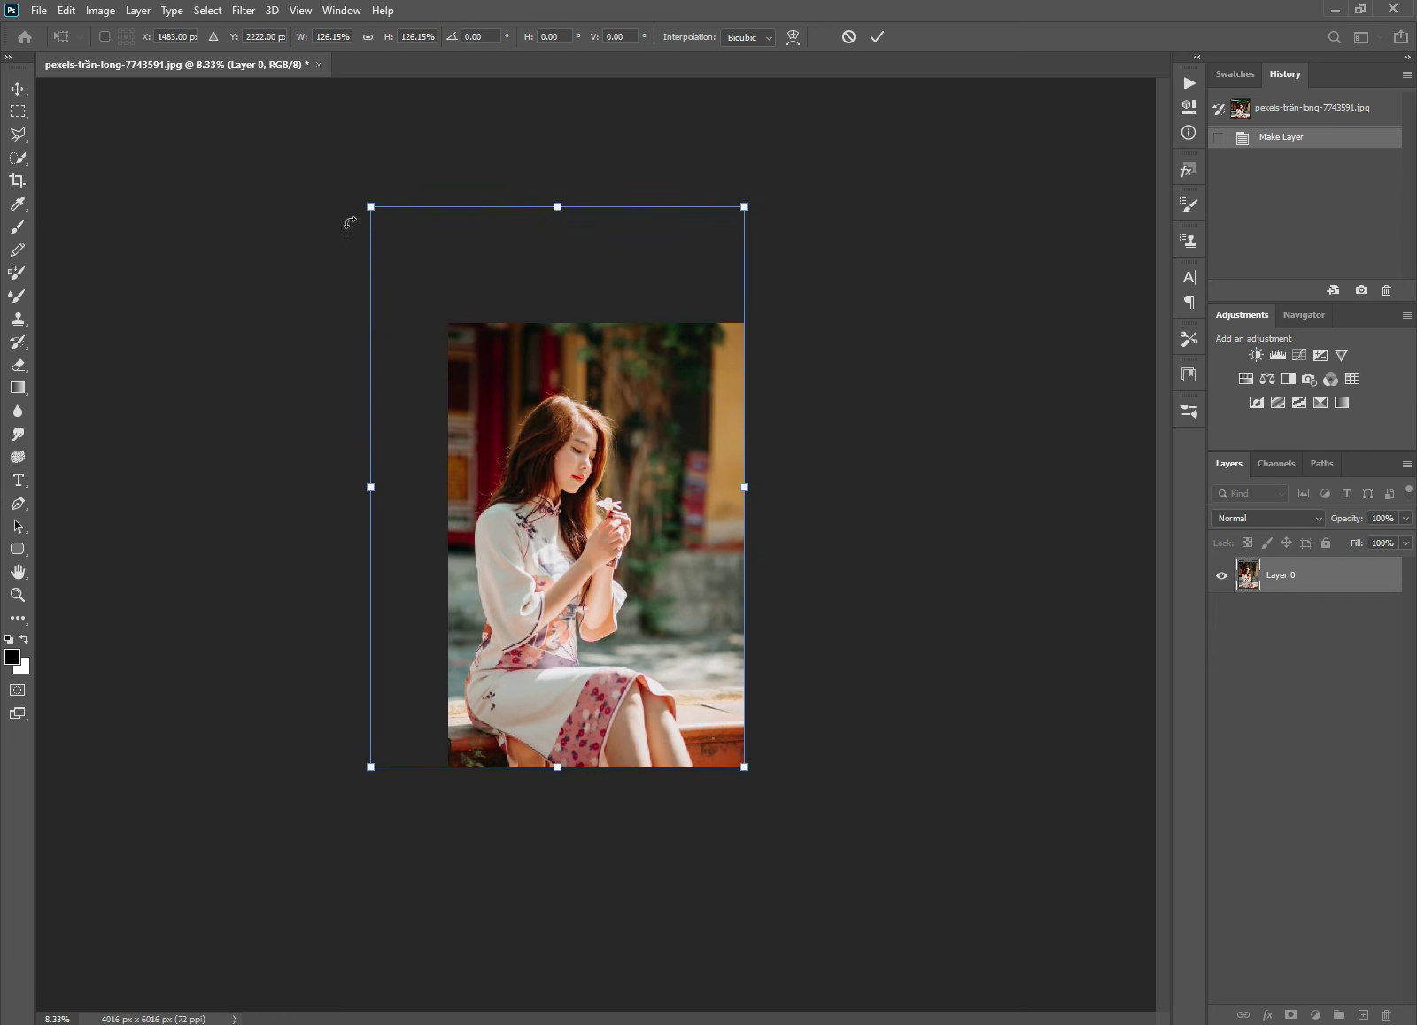
{"action": "left_click_drag", "start_coordinate": [747, 205], "coordinate": [770, 190]}
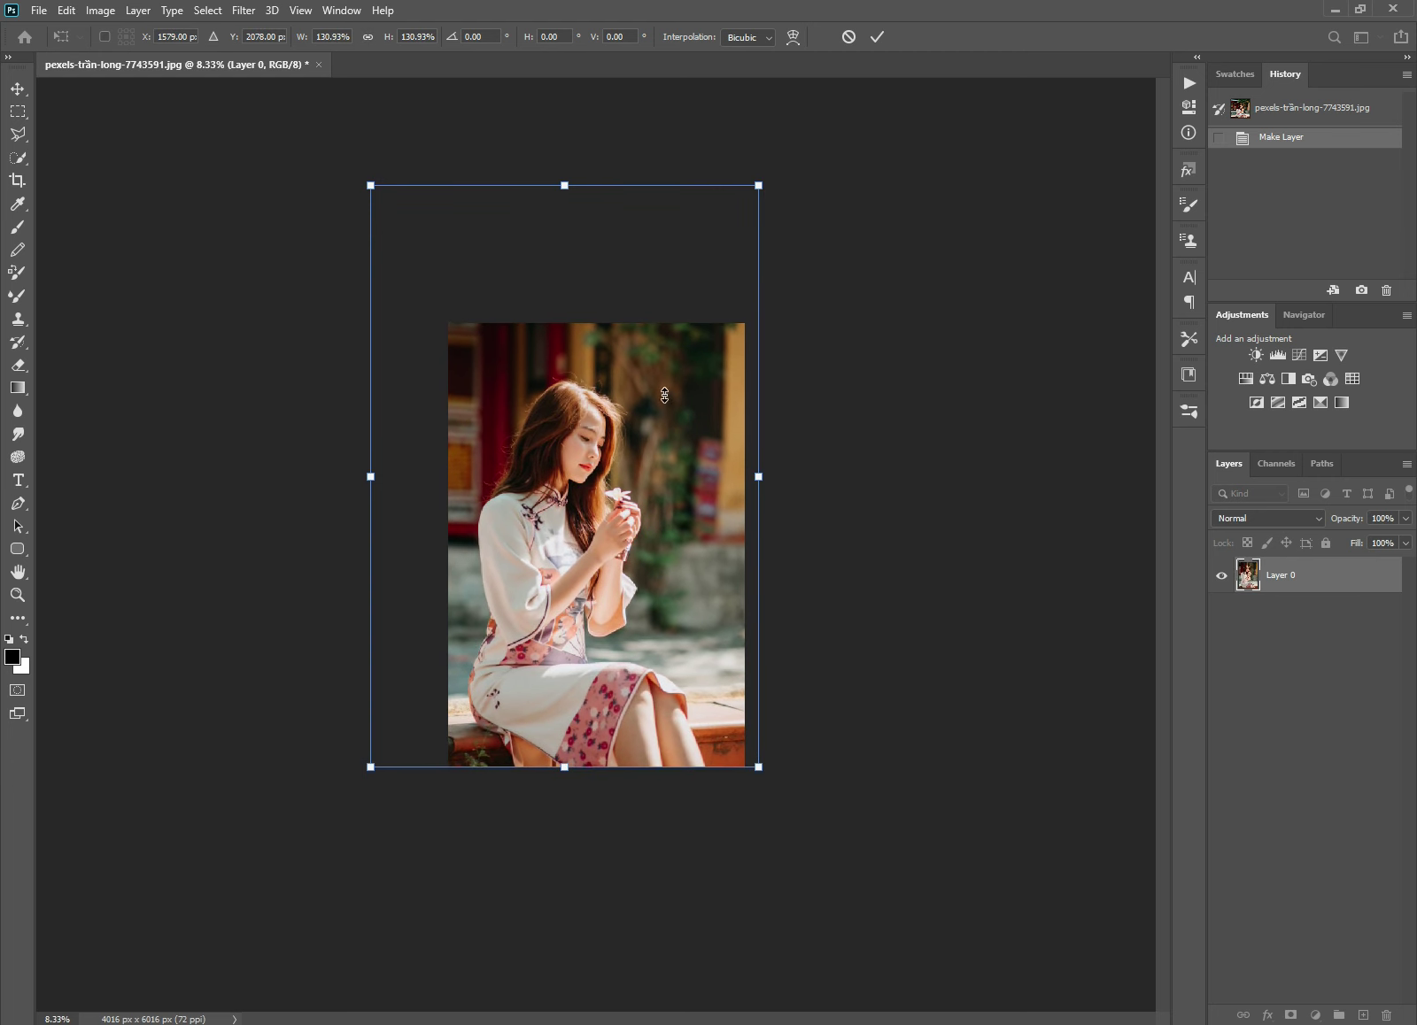
{"action": "left_click", "coordinate": [877, 38]}
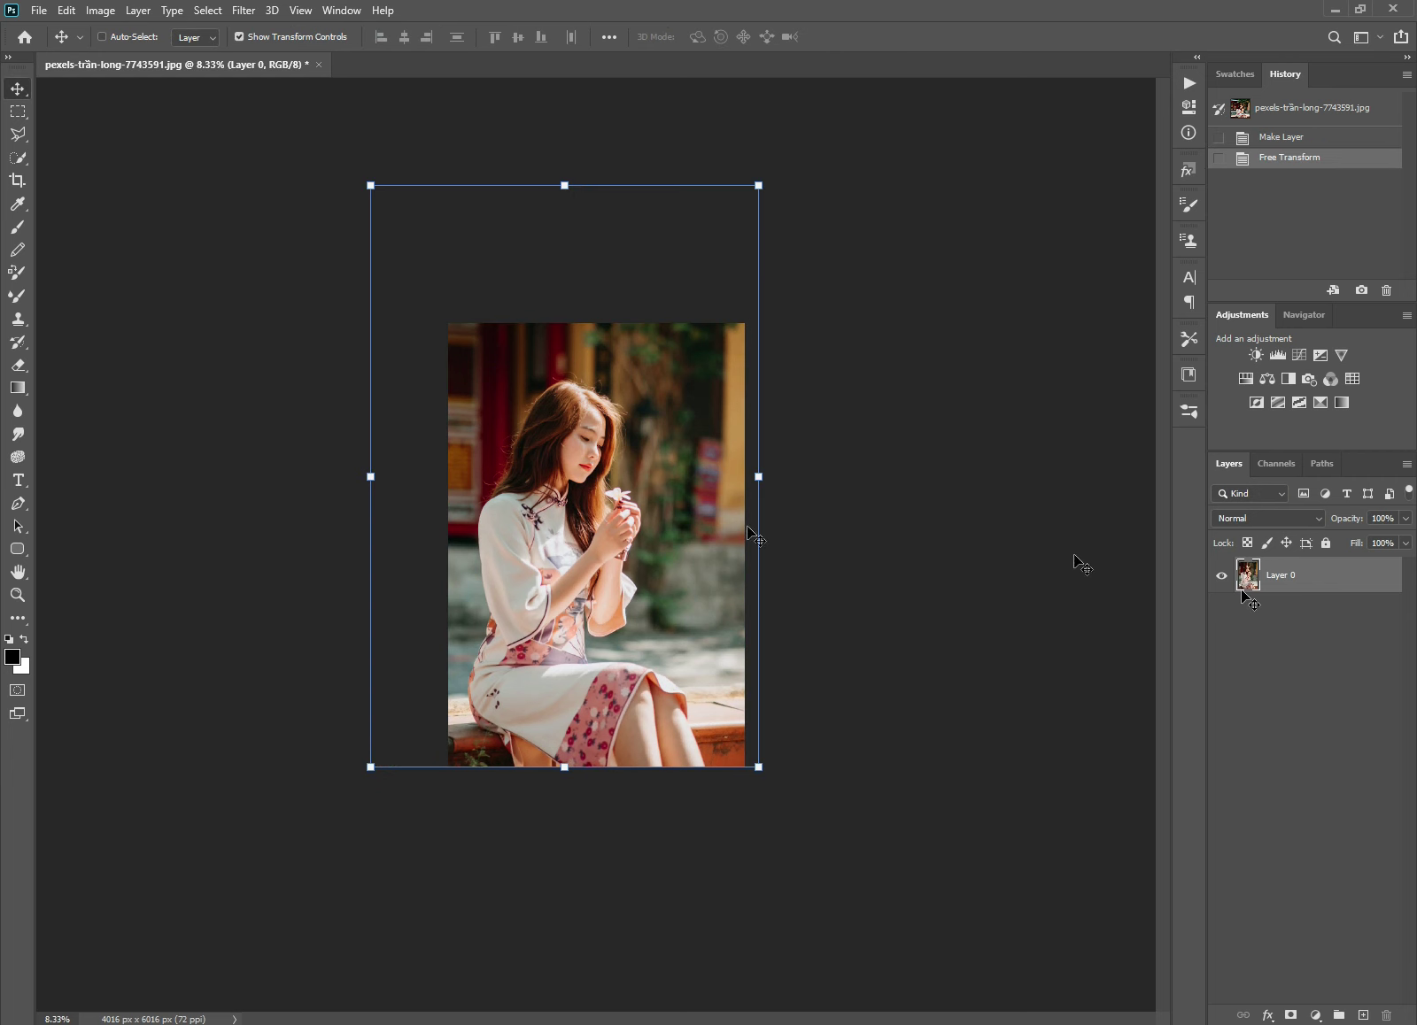
{"action": "left_click_drag", "start_coordinate": [1311, 580], "coordinate": [1366, 1018]}
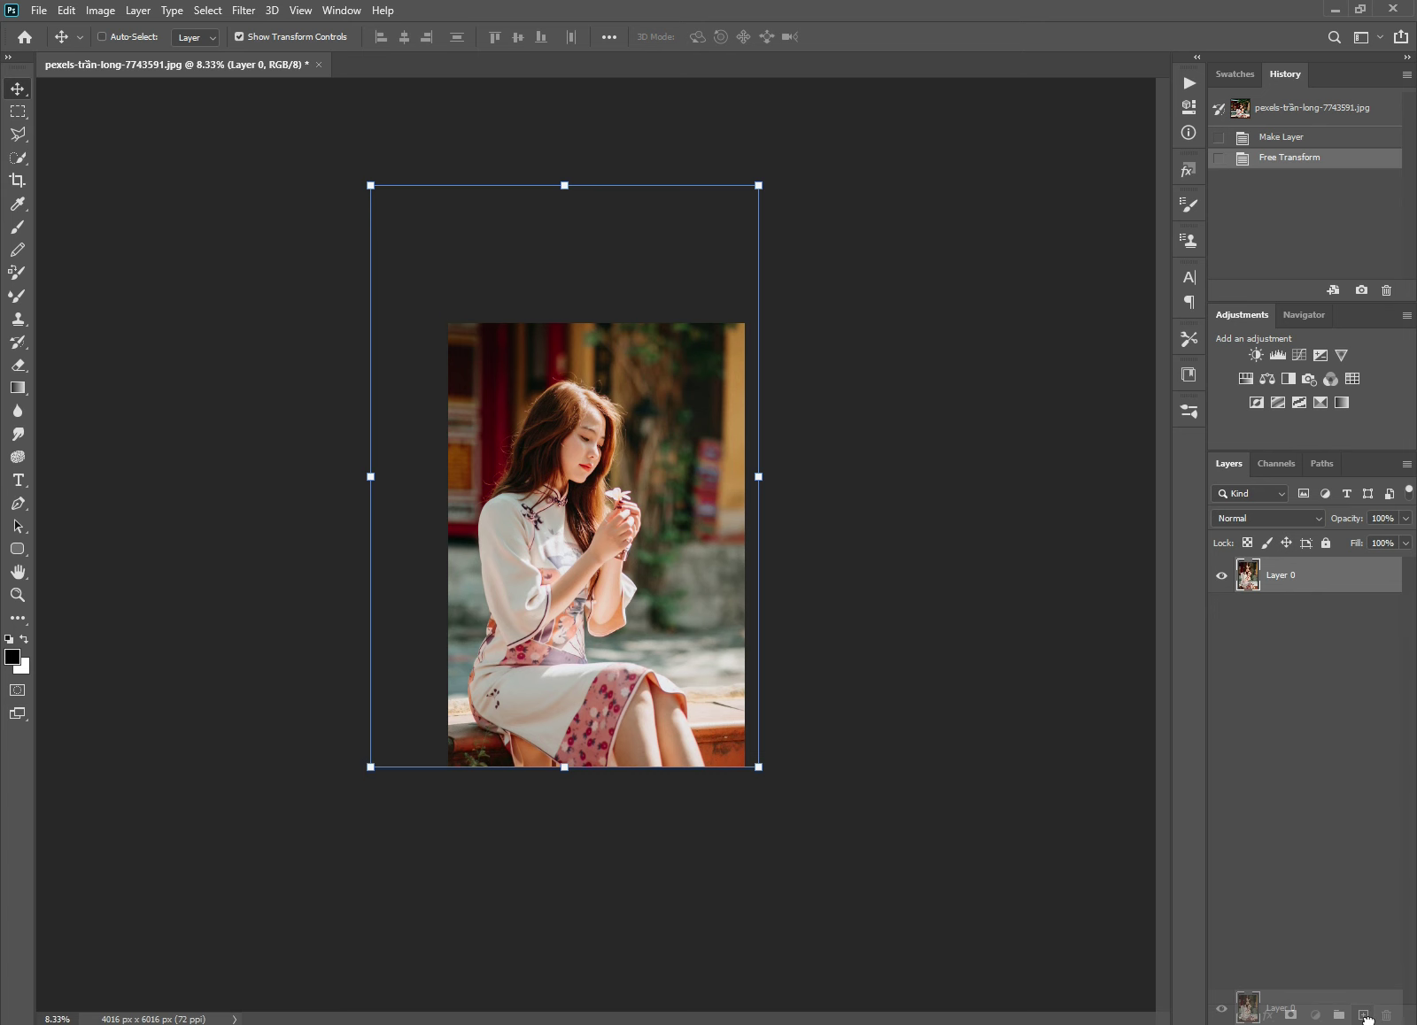
Step: Duplicate Layer 0 as Layer 0 copy, Select Subject, and mask the copy to the woman
{"action": "left_click_drag", "start_coordinate": [1366, 1018], "coordinate": [1364, 1015]}
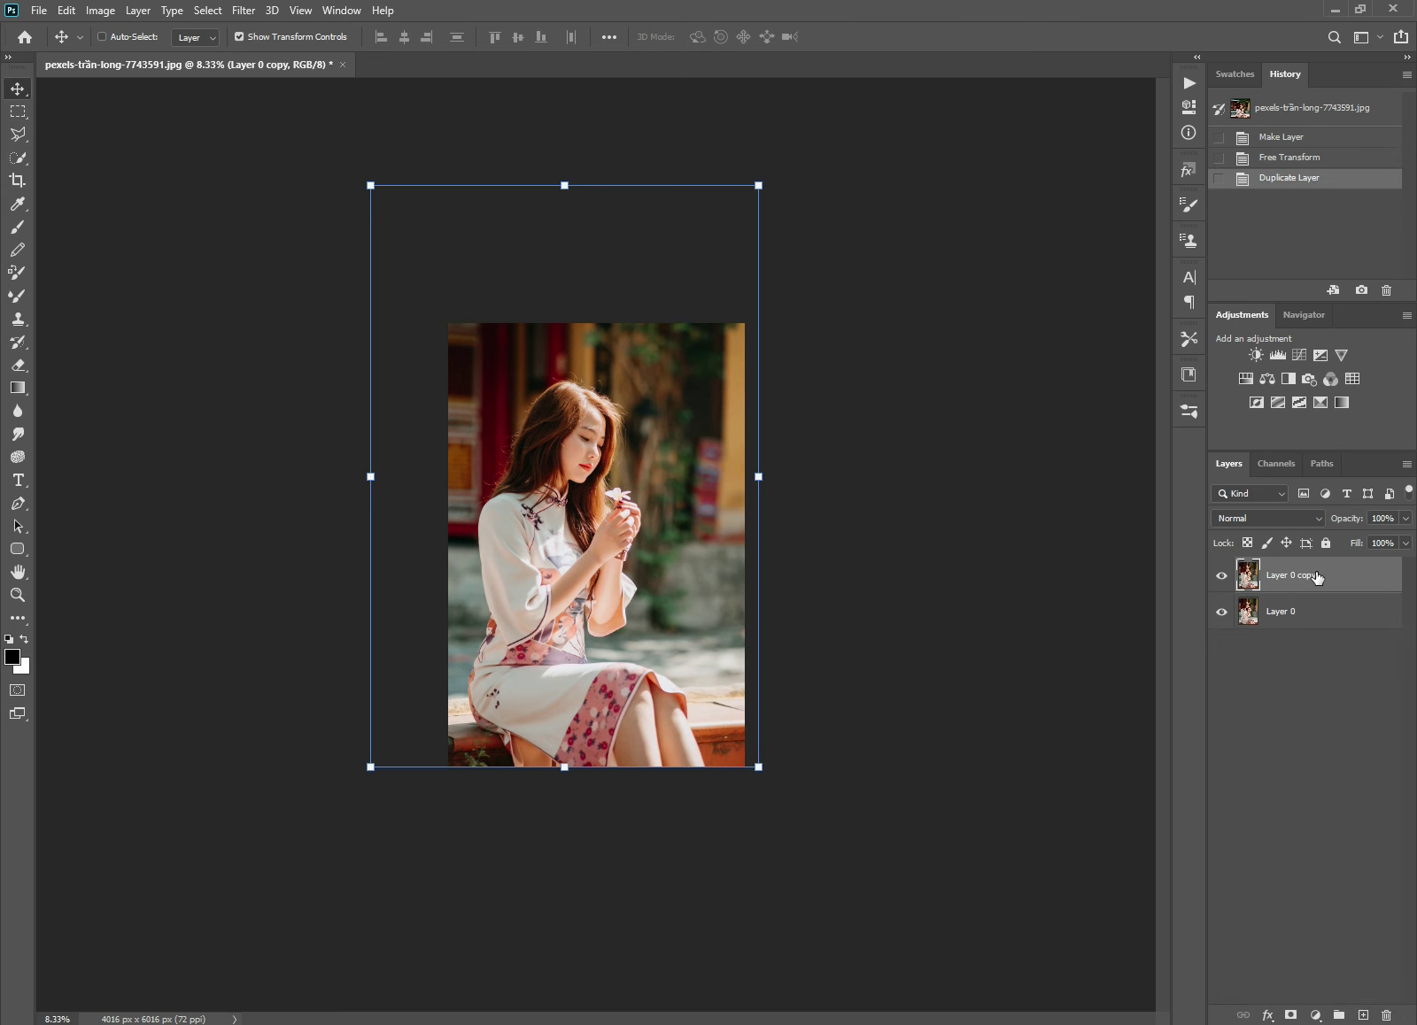
{"action": "left_click", "coordinate": [208, 10]}
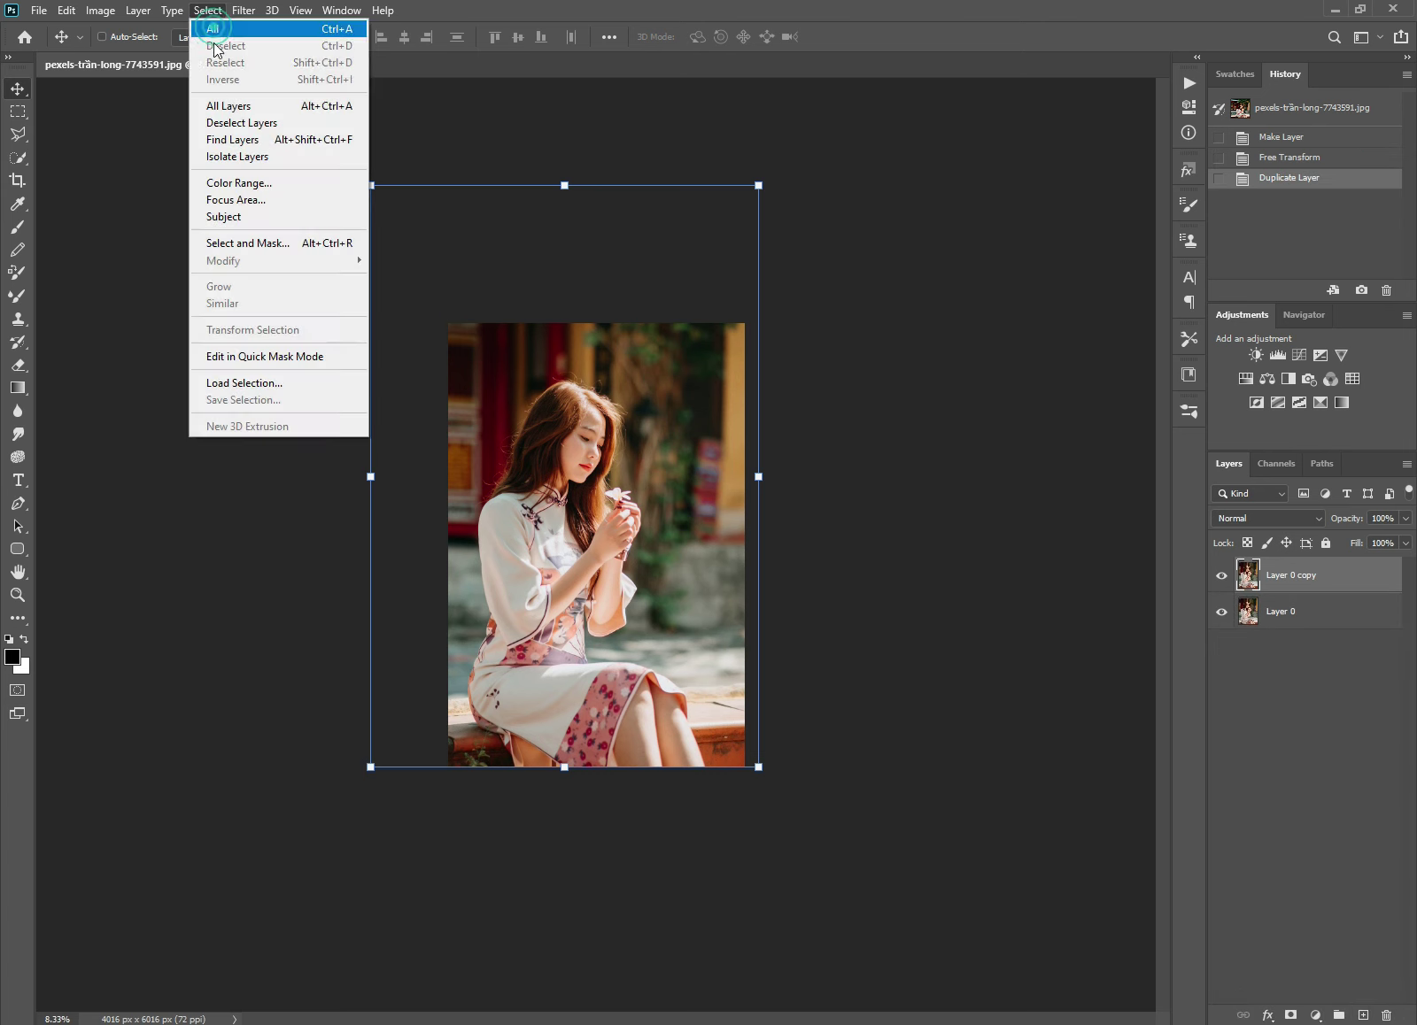
{"action": "left_click", "coordinate": [219, 200]}
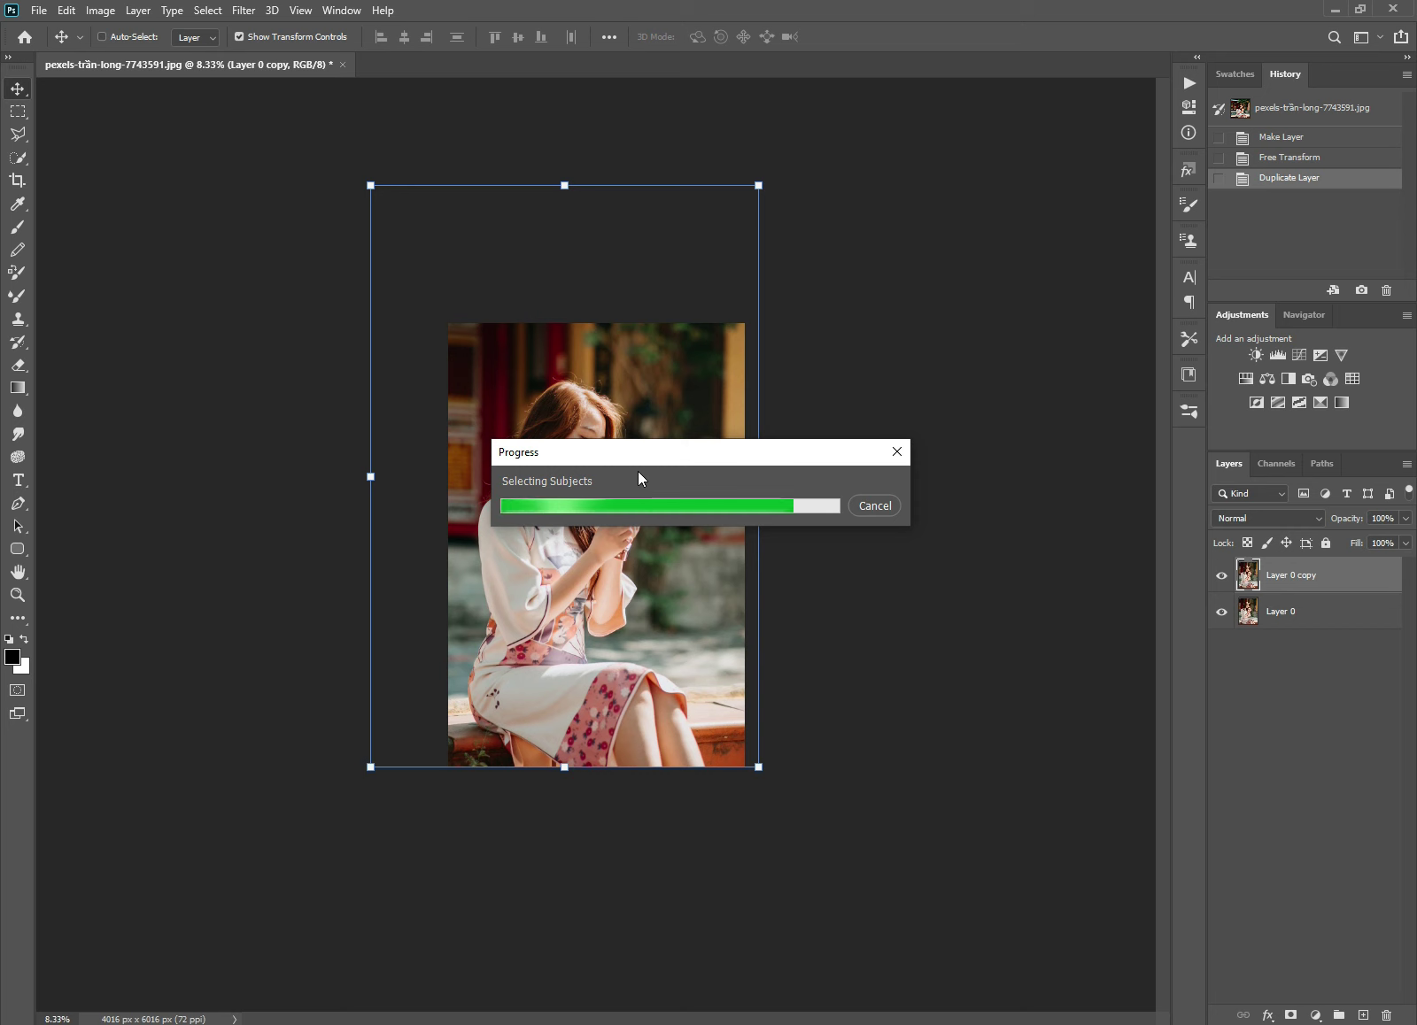
{"action": "key", "text": "ctrl+plus"}
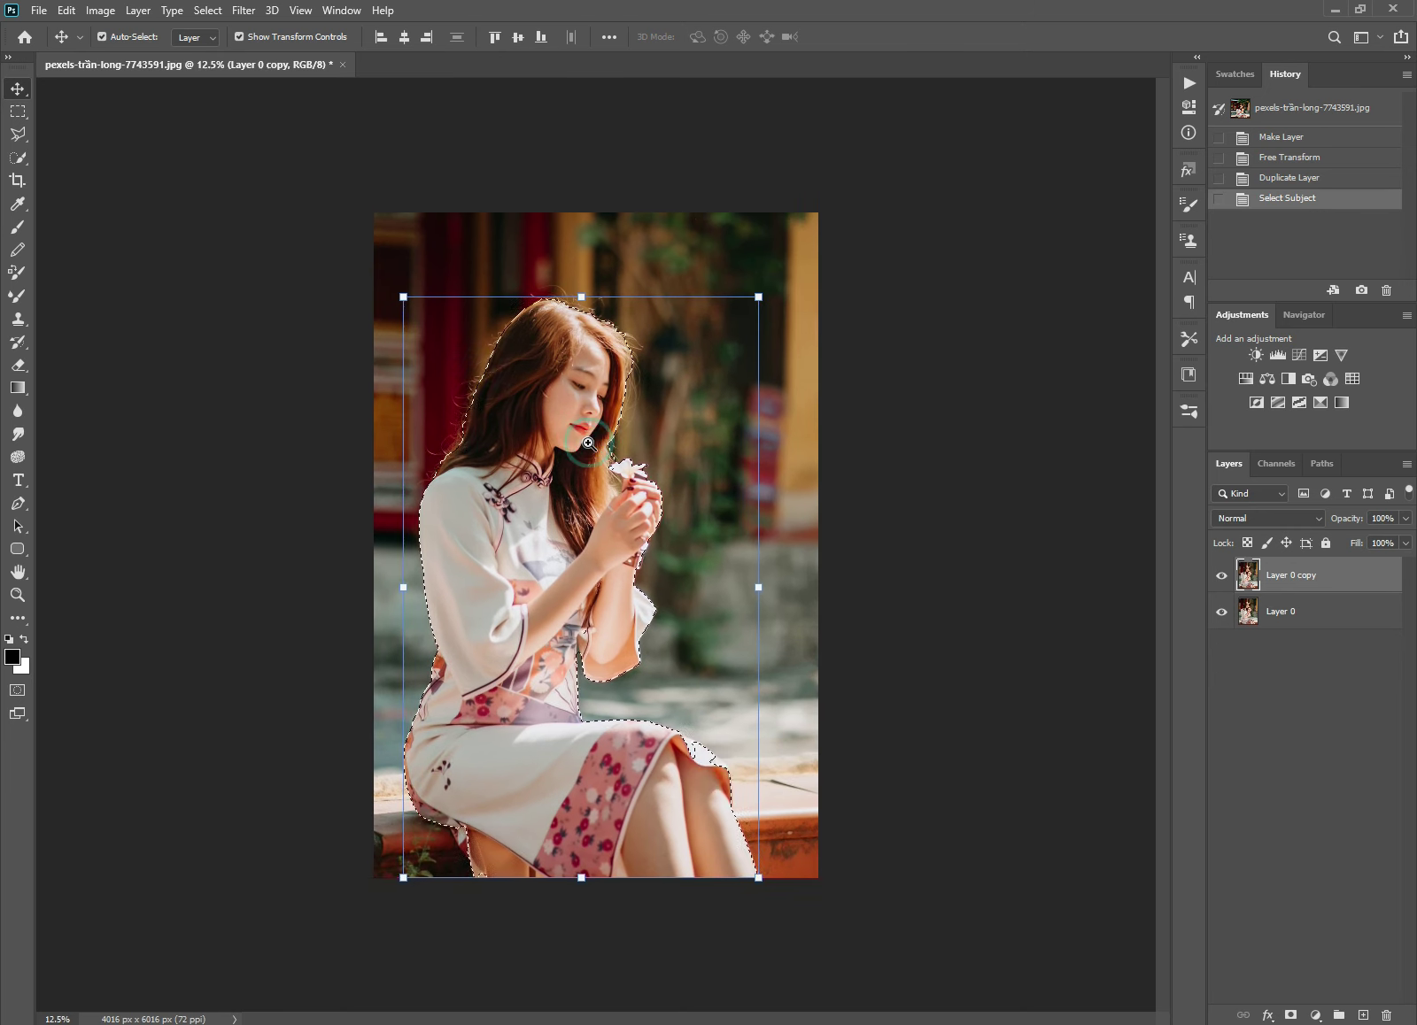
{"action": "key", "text": "ctrl+plus"}
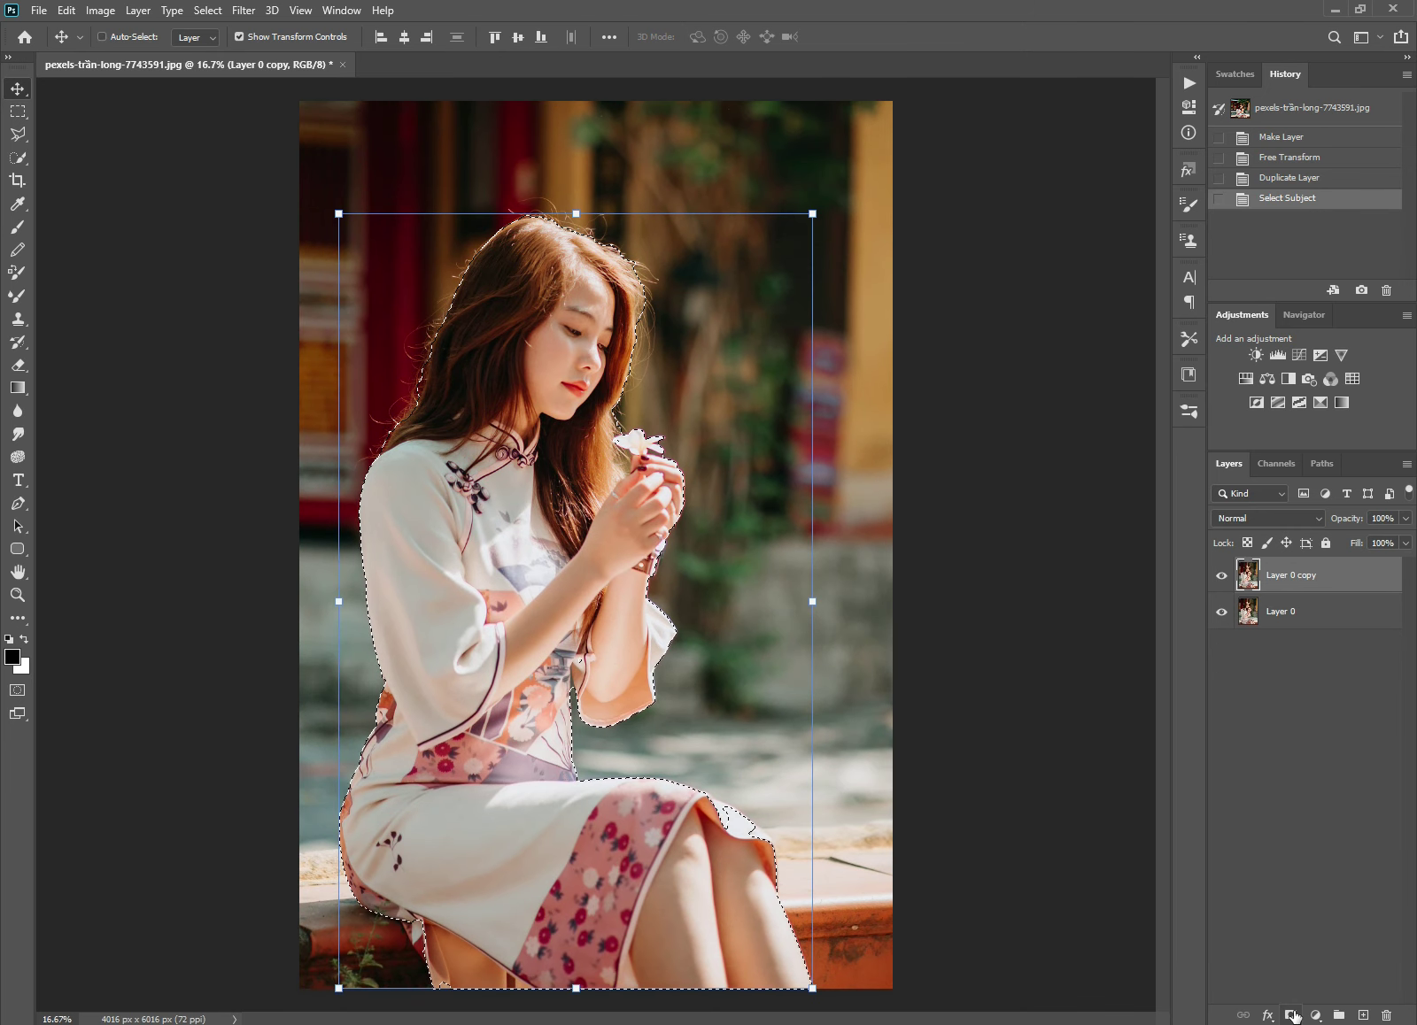
{"action": "left_click", "coordinate": [1291, 1015]}
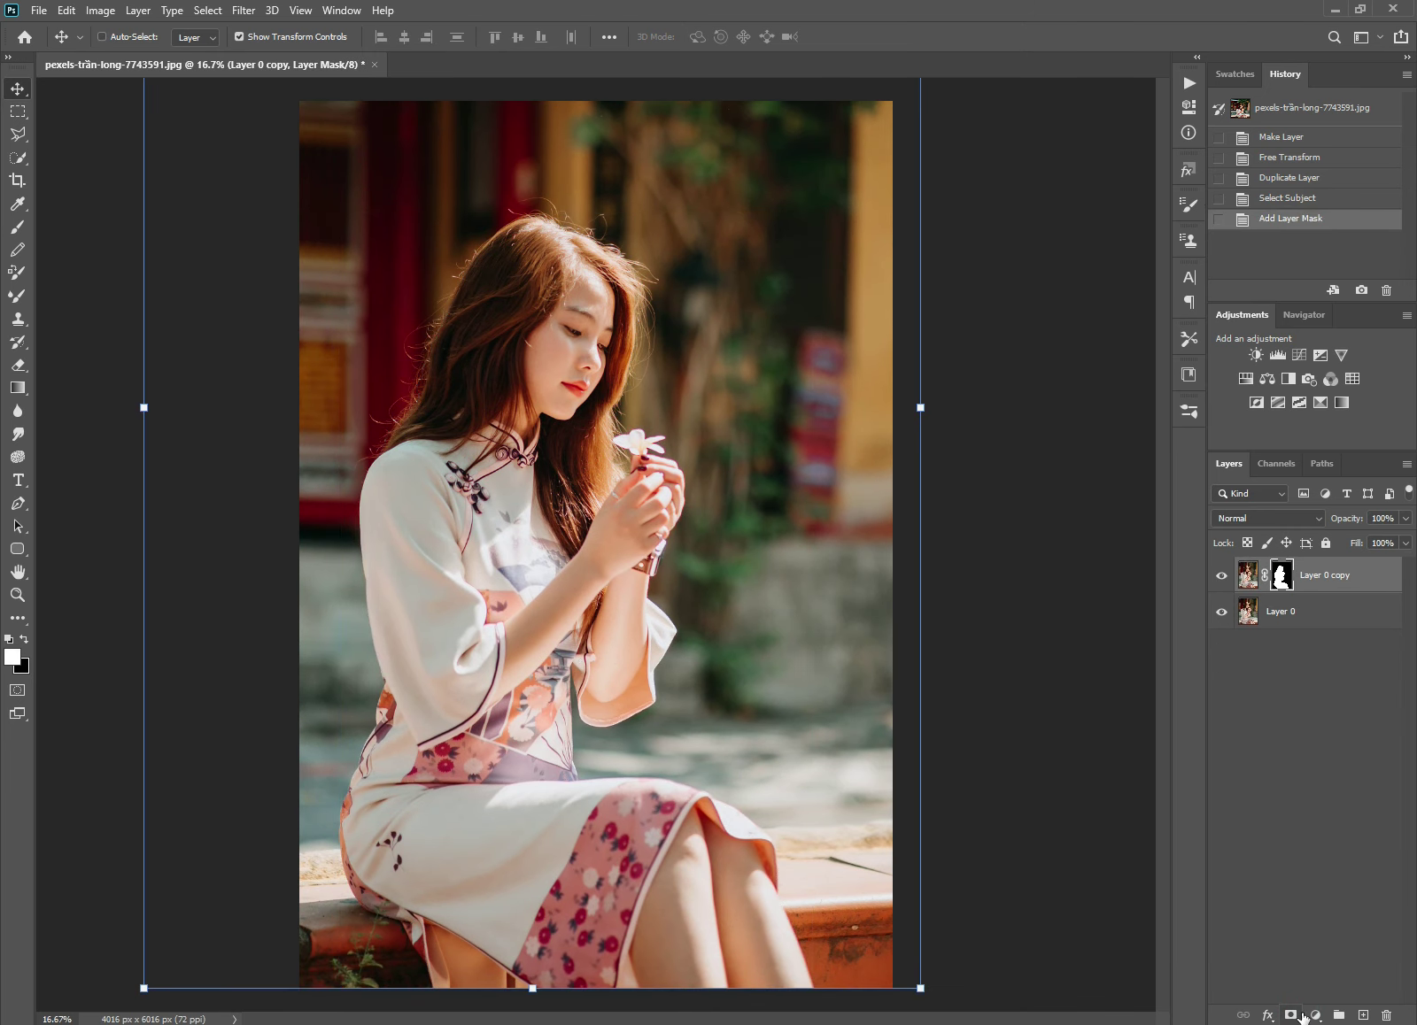
Step: Add a Color Lookup layer and set it to Moonlight.3DL after briefly trying NightFromDay.CUBE
{"action": "left_click", "coordinate": [1318, 1016]}
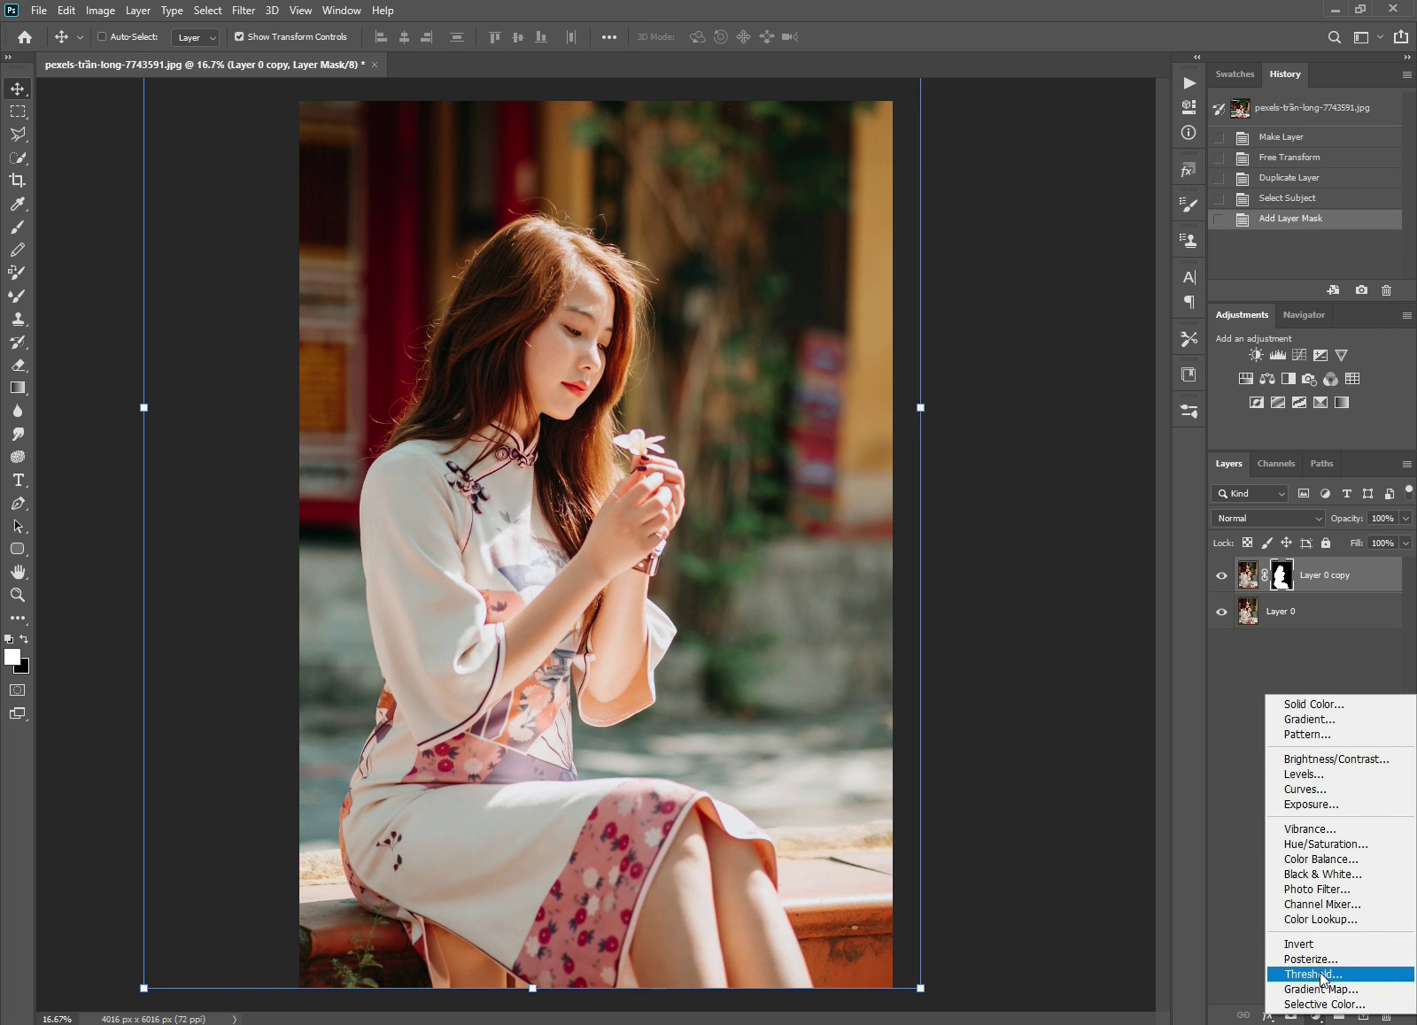
{"action": "left_click", "coordinate": [1319, 919]}
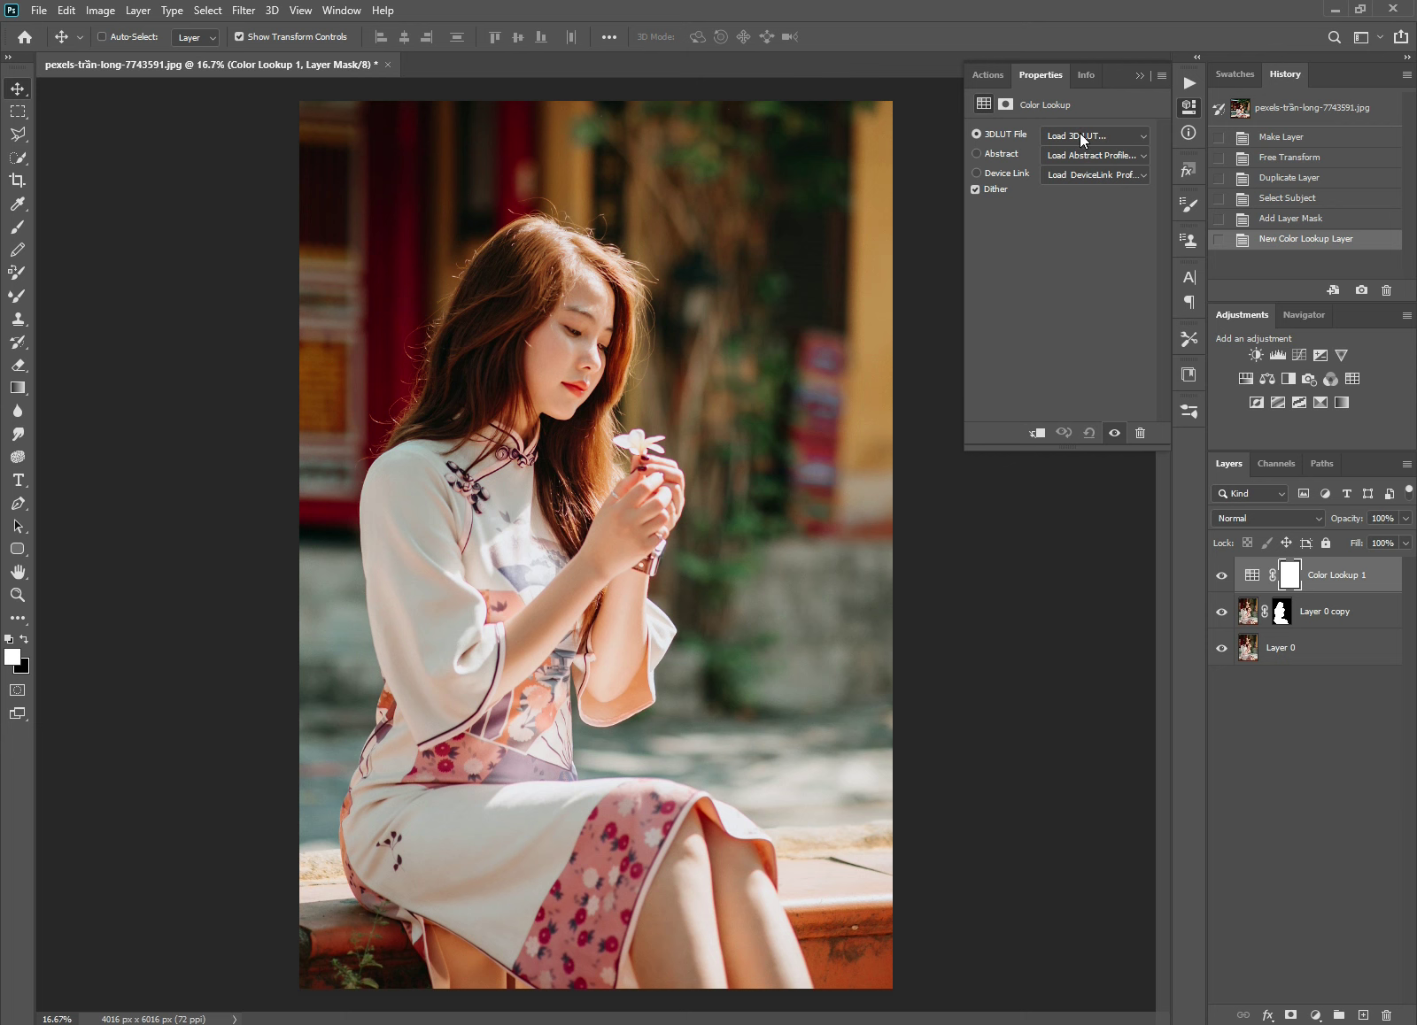
{"action": "left_click", "coordinate": [1079, 132]}
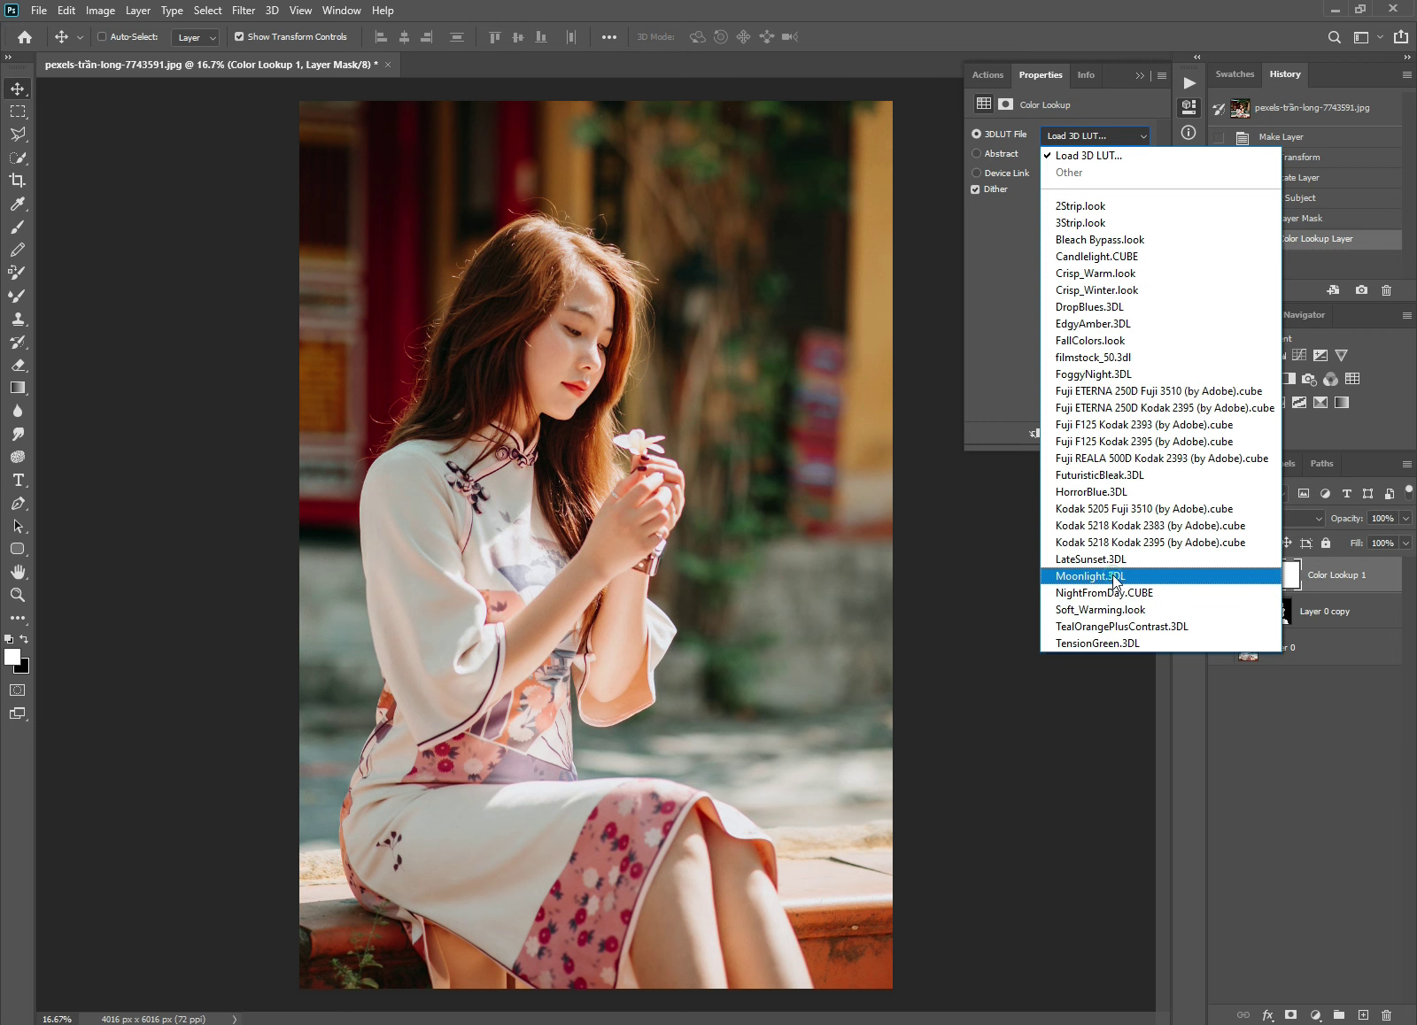
{"action": "left_click", "coordinate": [1112, 576]}
{"action": "left_click", "coordinate": [1065, 137]}
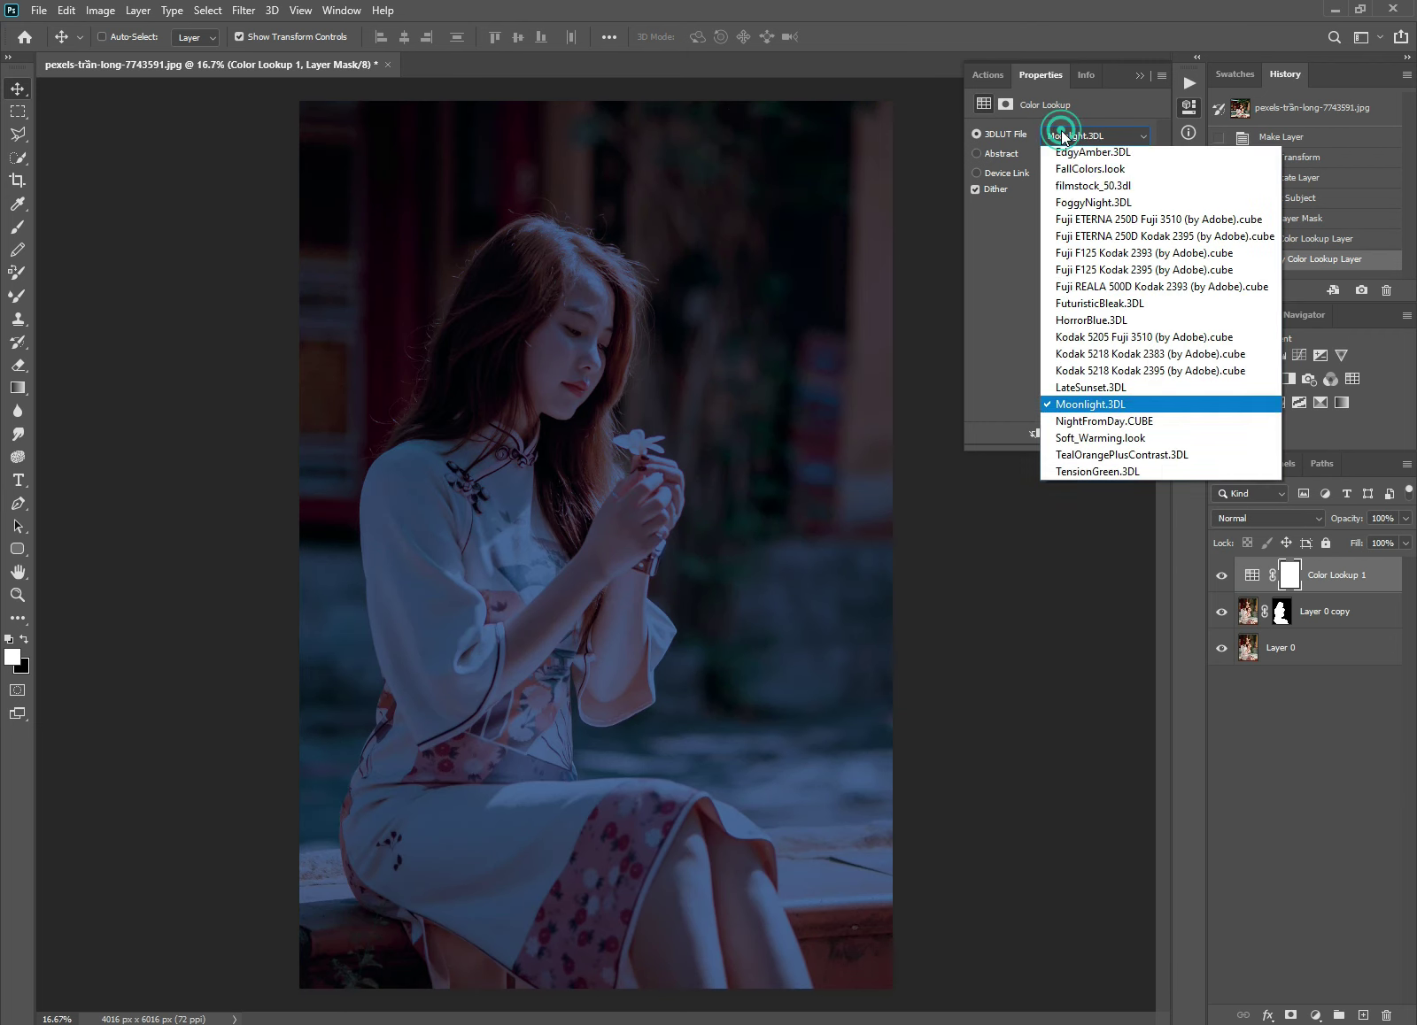
{"action": "left_click", "coordinate": [1071, 592]}
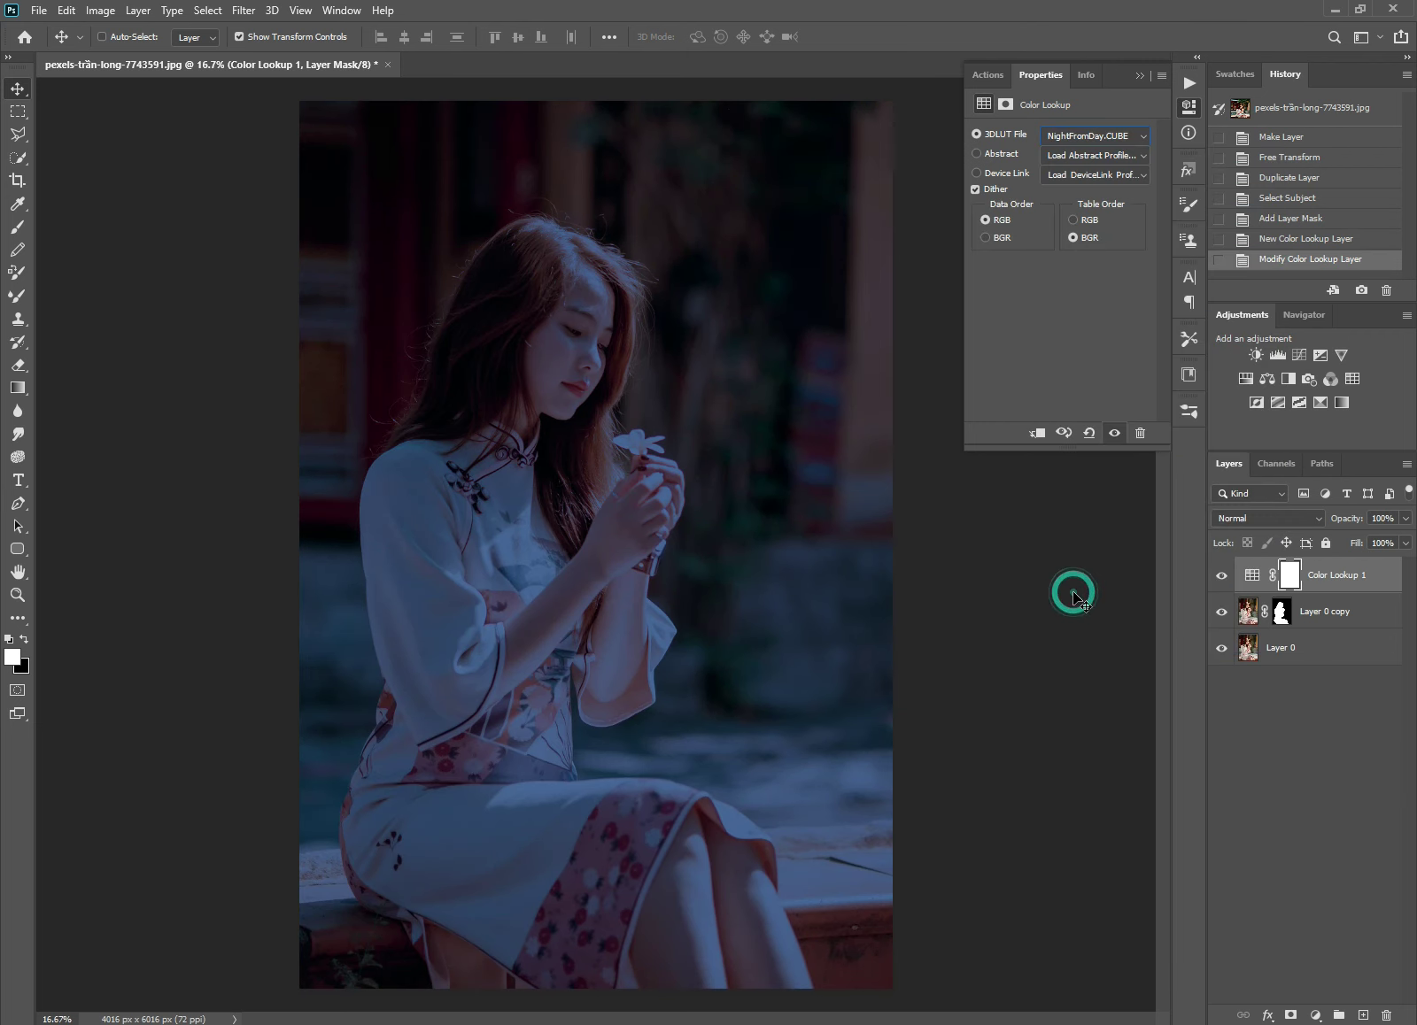
{"action": "left_click", "coordinate": [1070, 135]}
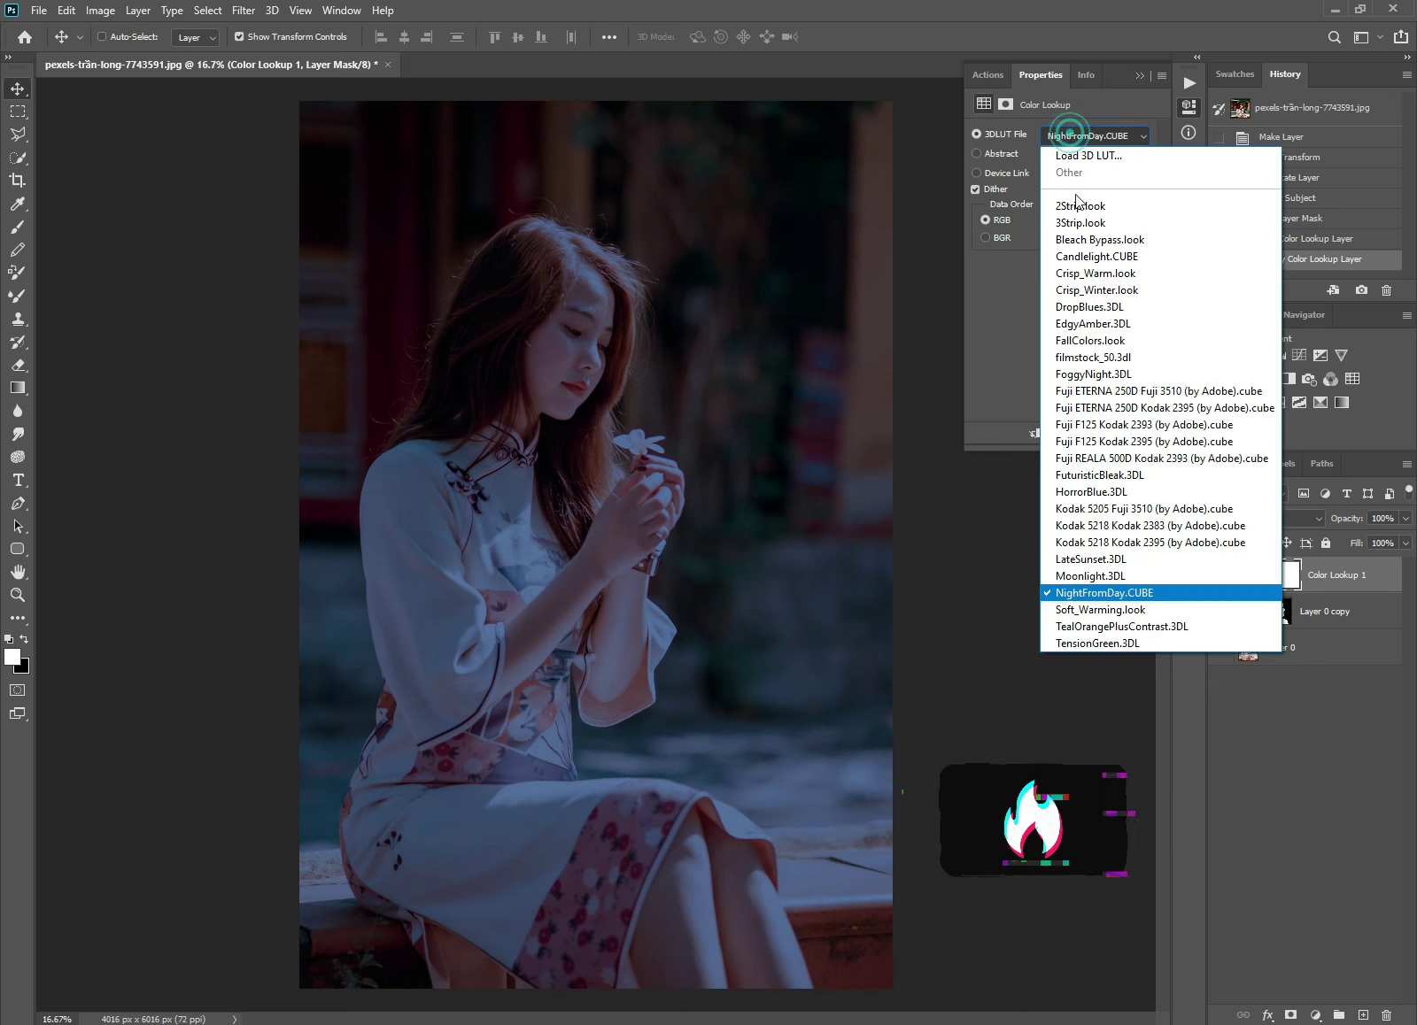
{"action": "left_click", "coordinate": [1069, 576]}
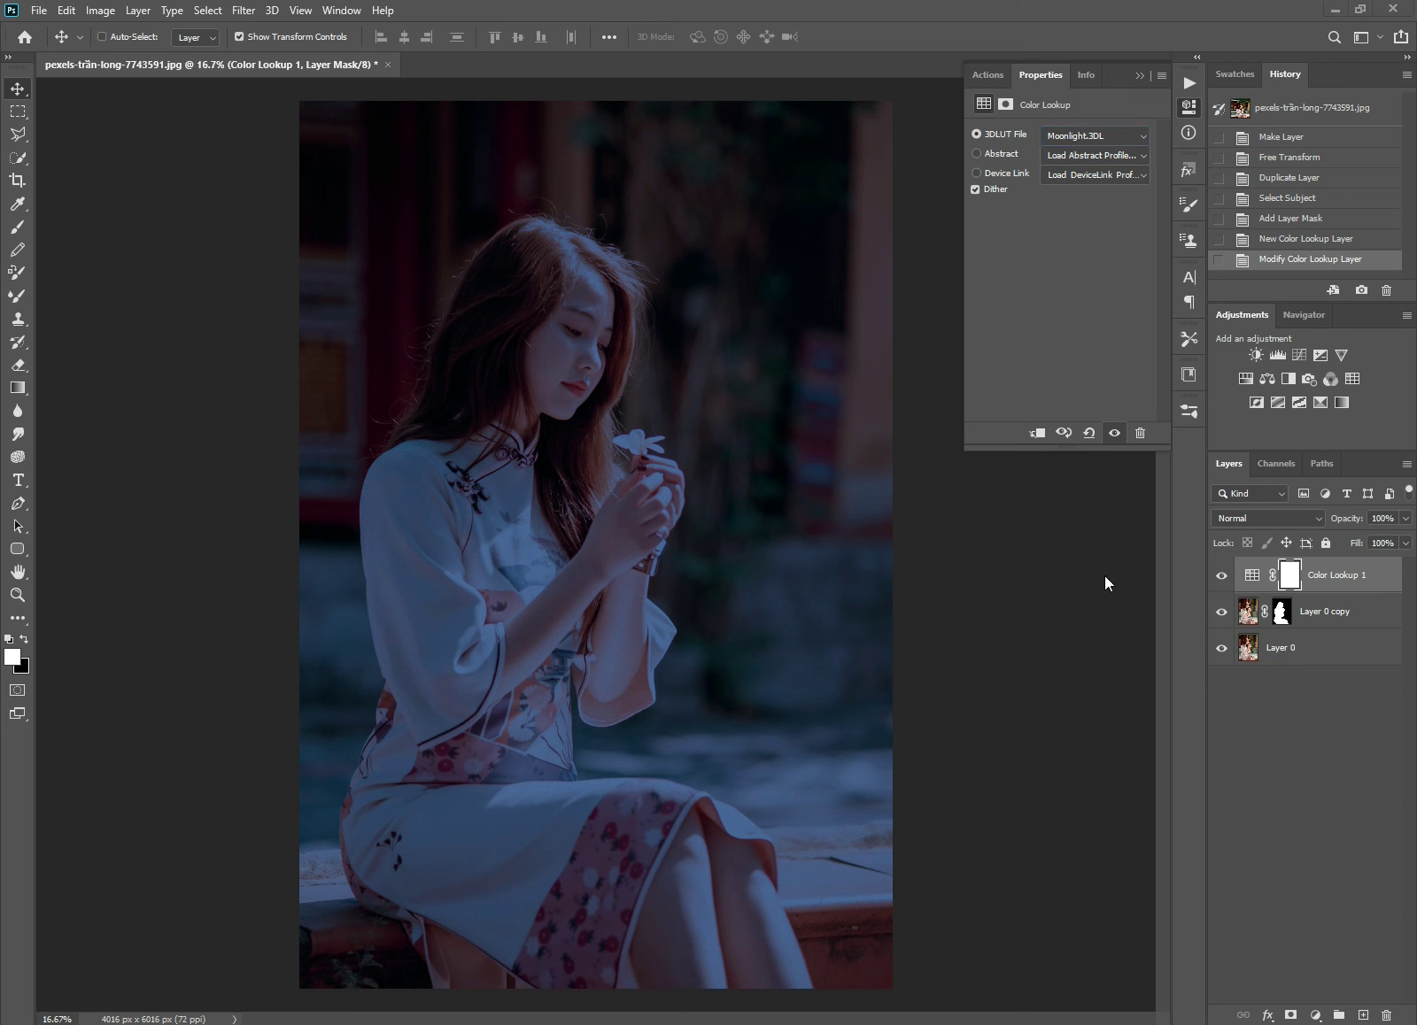
{"action": "left_click", "coordinate": [583, 329], "text": "ctrl"}
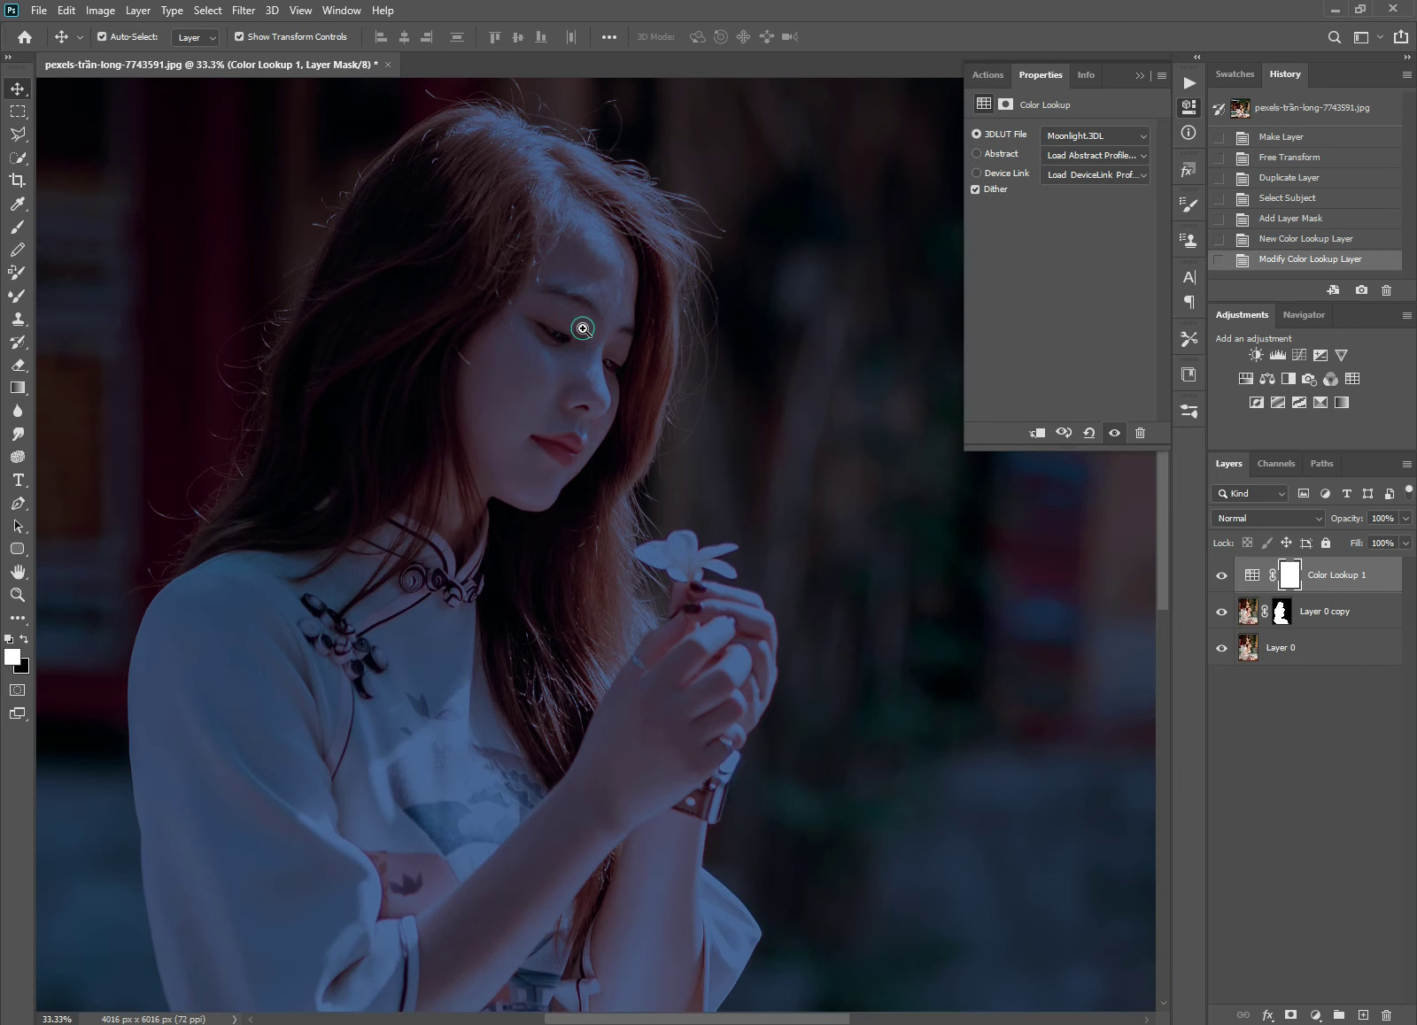
Step: Frame the face, hands and flower, and target the Color Lookup layer mask
{"action": "left_click", "coordinate": [582, 328], "text": "ctrl"}
{"action": "left_click_drag", "start_coordinate": [583, 329], "coordinate": [633, 591]}
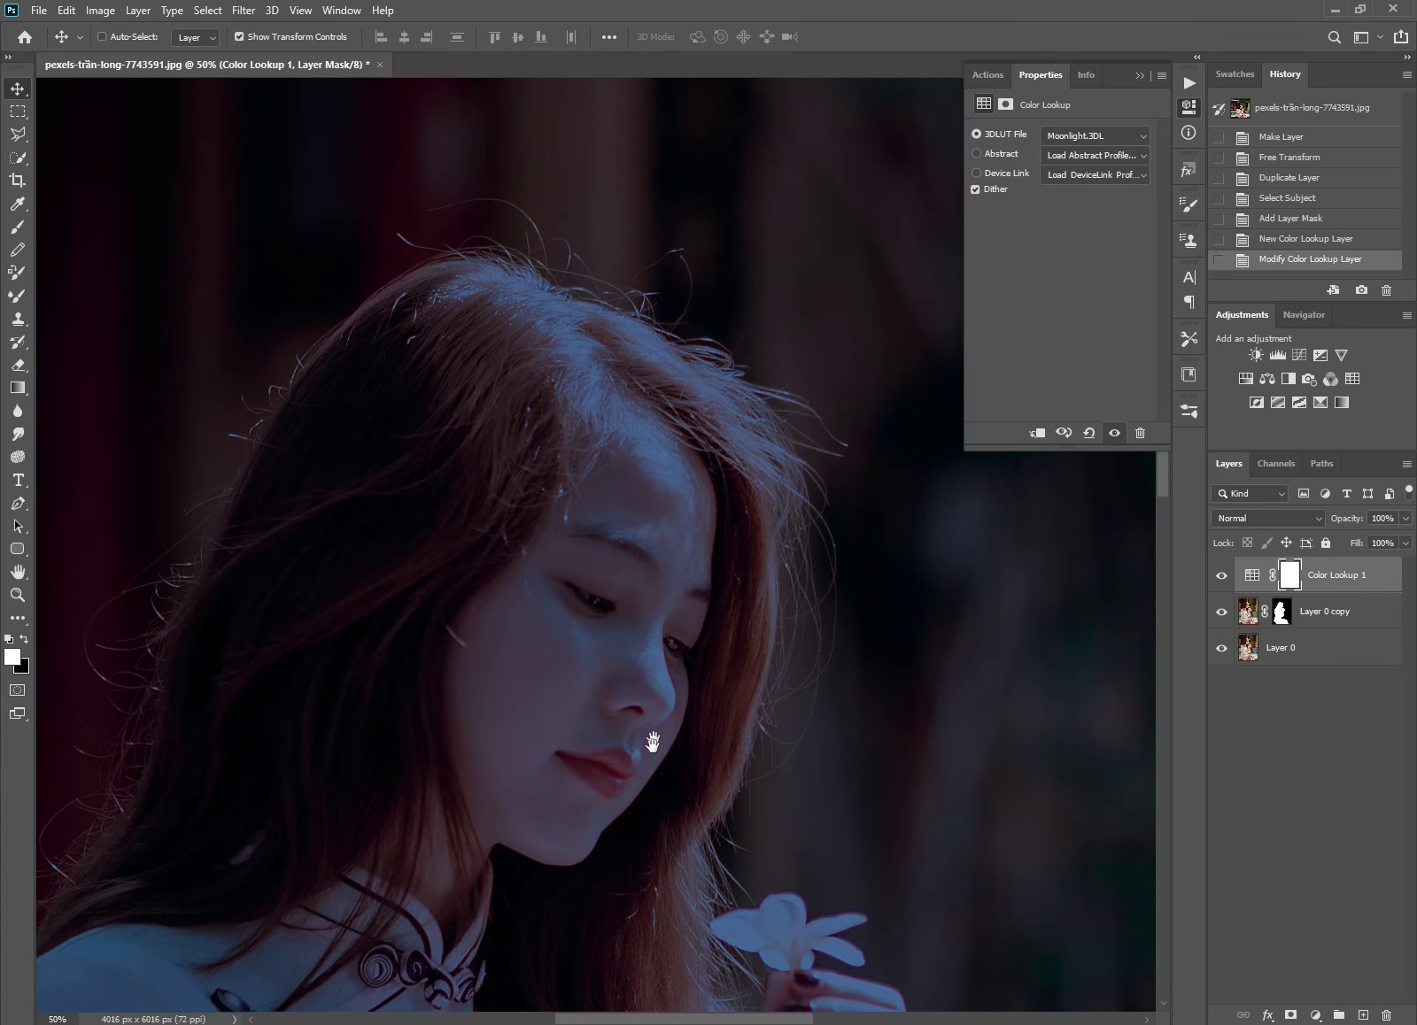
{"action": "left_click_drag", "start_coordinate": [652, 738], "coordinate": [649, 508]}
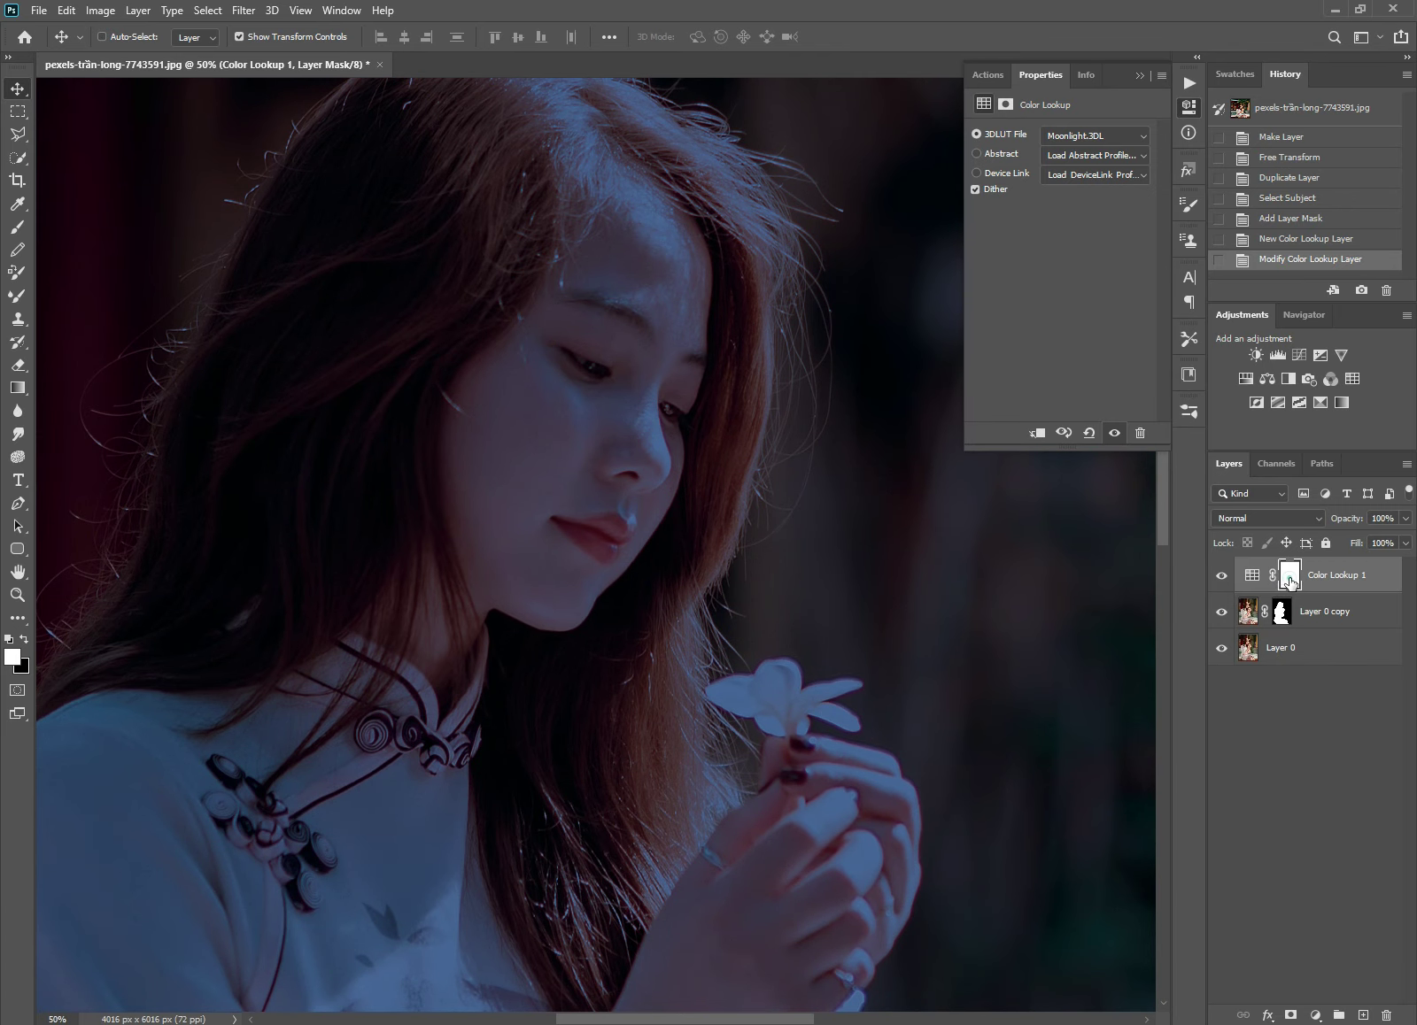
{"action": "left_click", "coordinate": [1290, 581]}
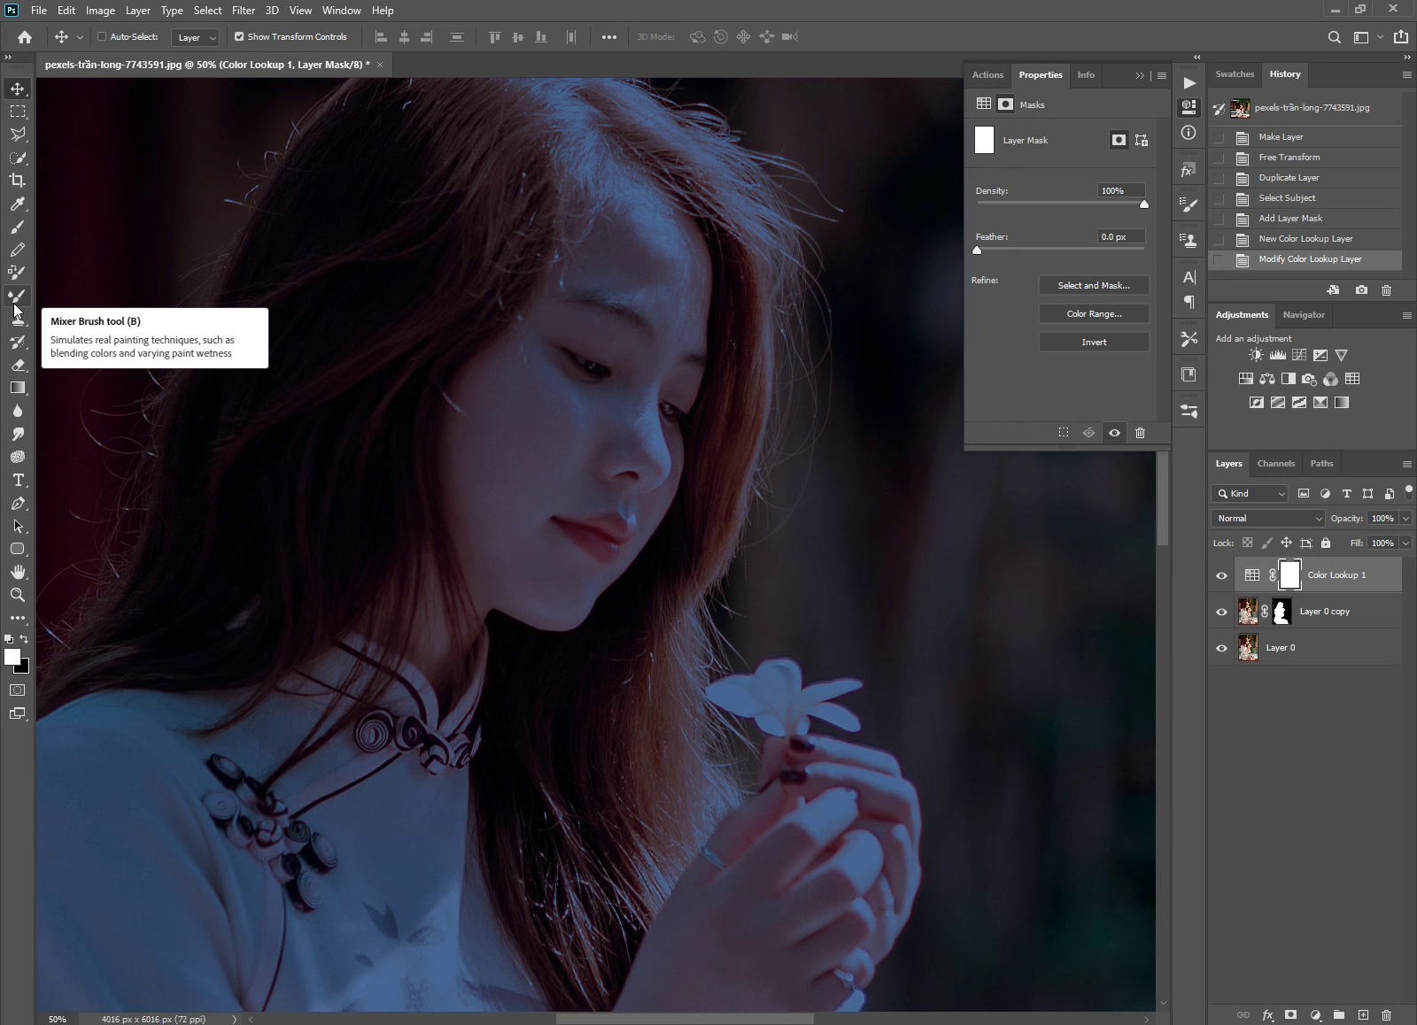
Step: Choose the Brush tool at about 406 px to cover the flower, with 20% opacity
{"action": "left_click", "coordinate": [17, 226]}
{"action": "left_click", "coordinate": [780, 774]}
{"action": "mouse_move", "coordinate": [784, 689]}
{"action": "left_mouse_down"}
{"action": "mouse_move", "coordinate": [724, 563]}
{"action": "mouse_move", "coordinate": [854, 591]}
{"action": "left_mouse_up"}
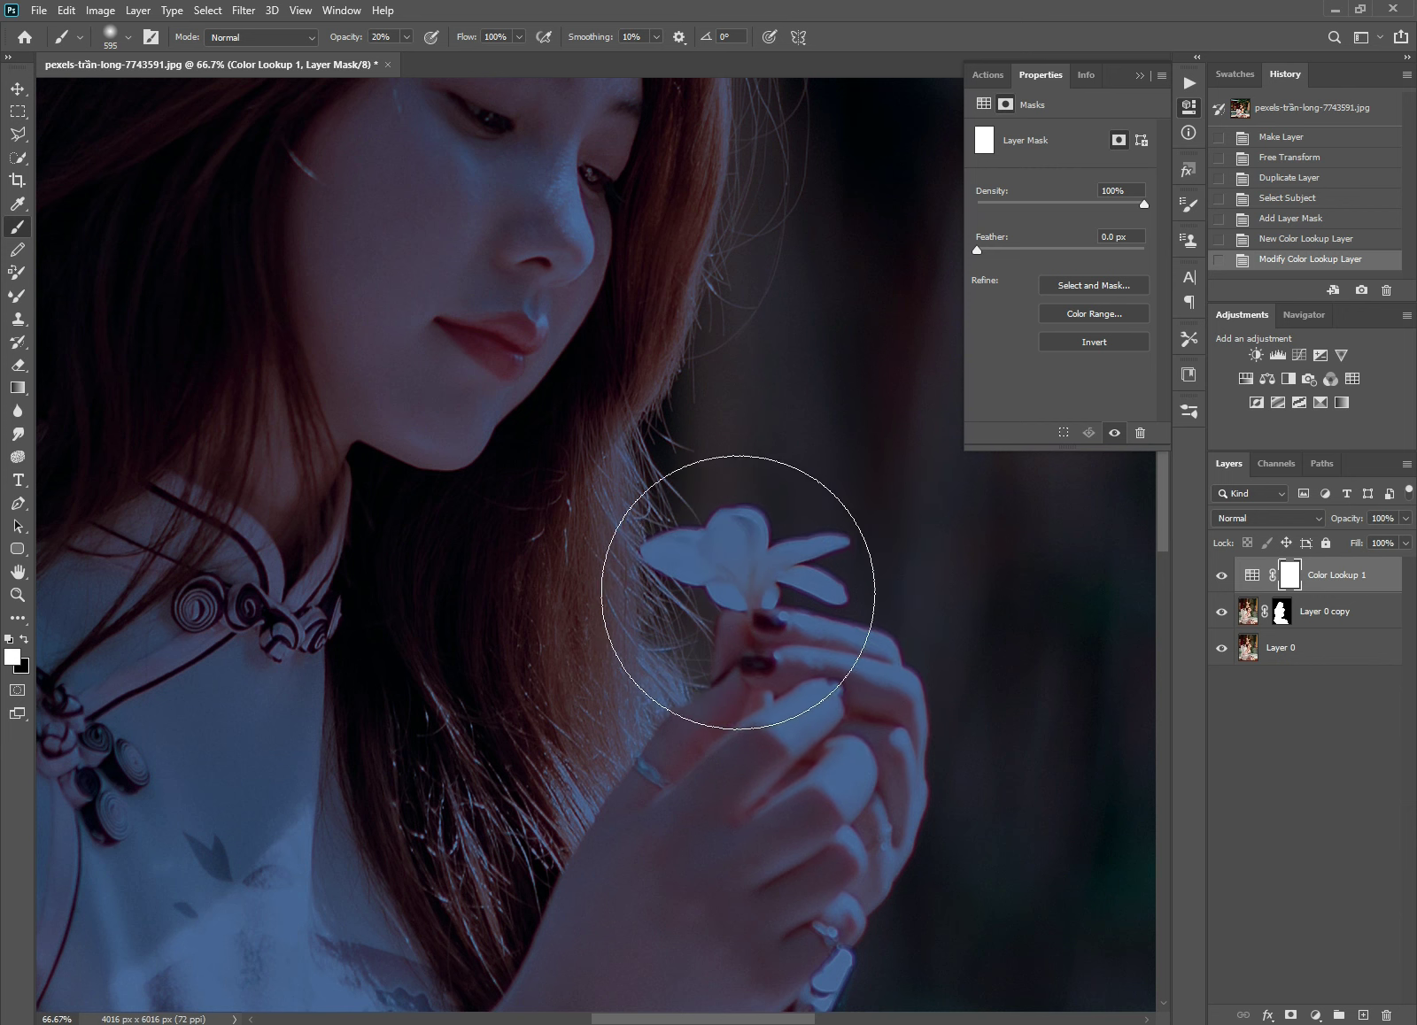
{"action": "left_click_drag", "start_coordinate": [734, 588], "coordinate": [637, 595]}
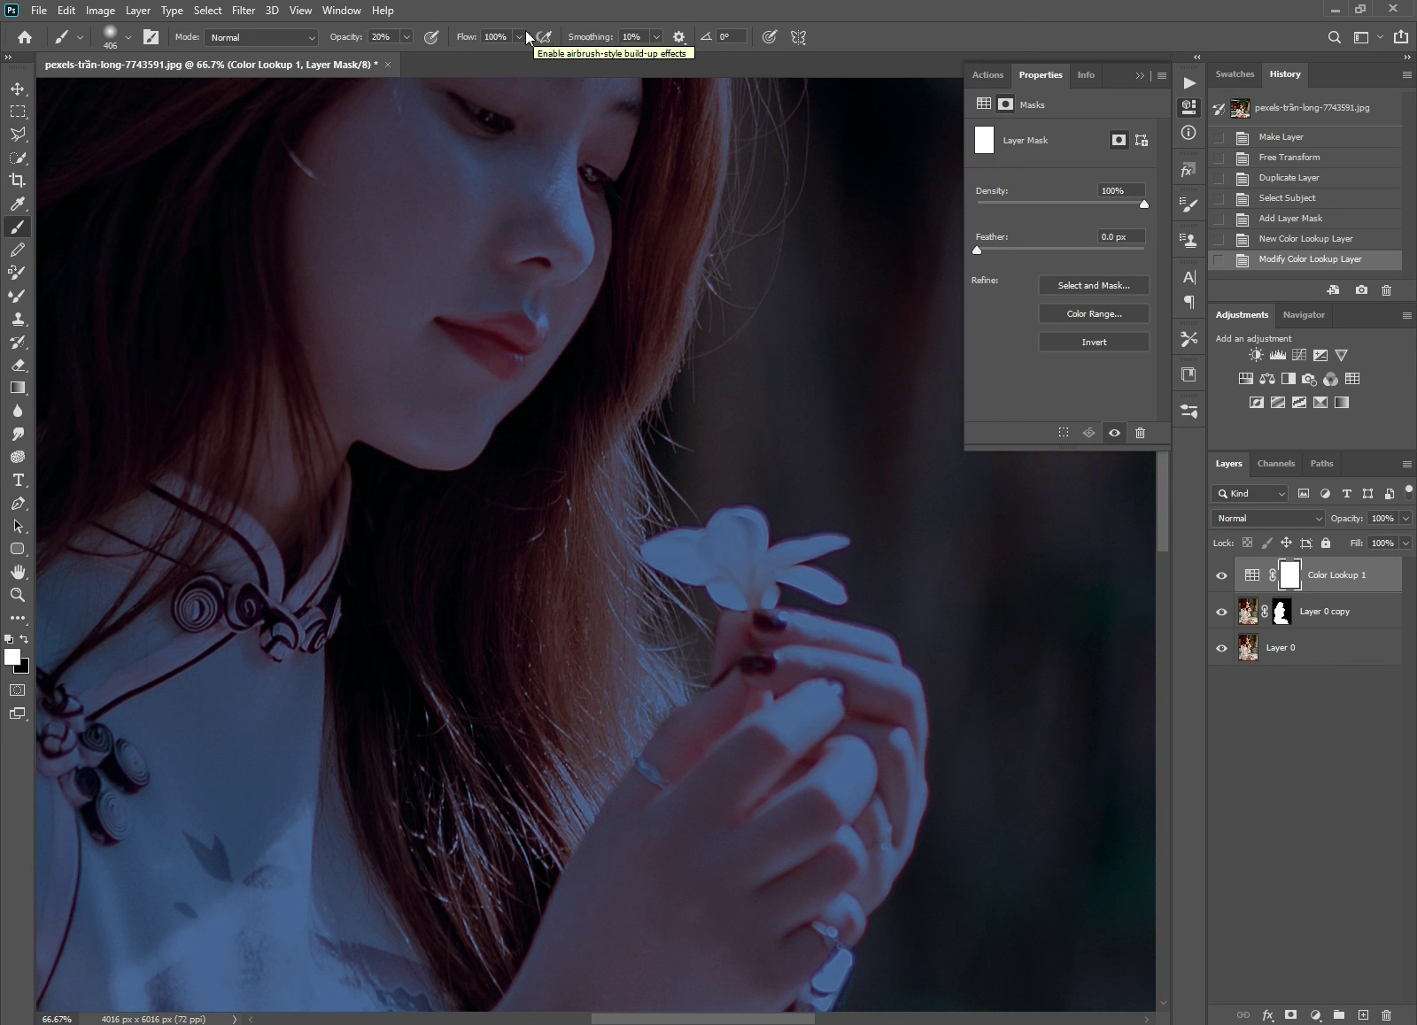
{"action": "left_click", "coordinate": [407, 36]}
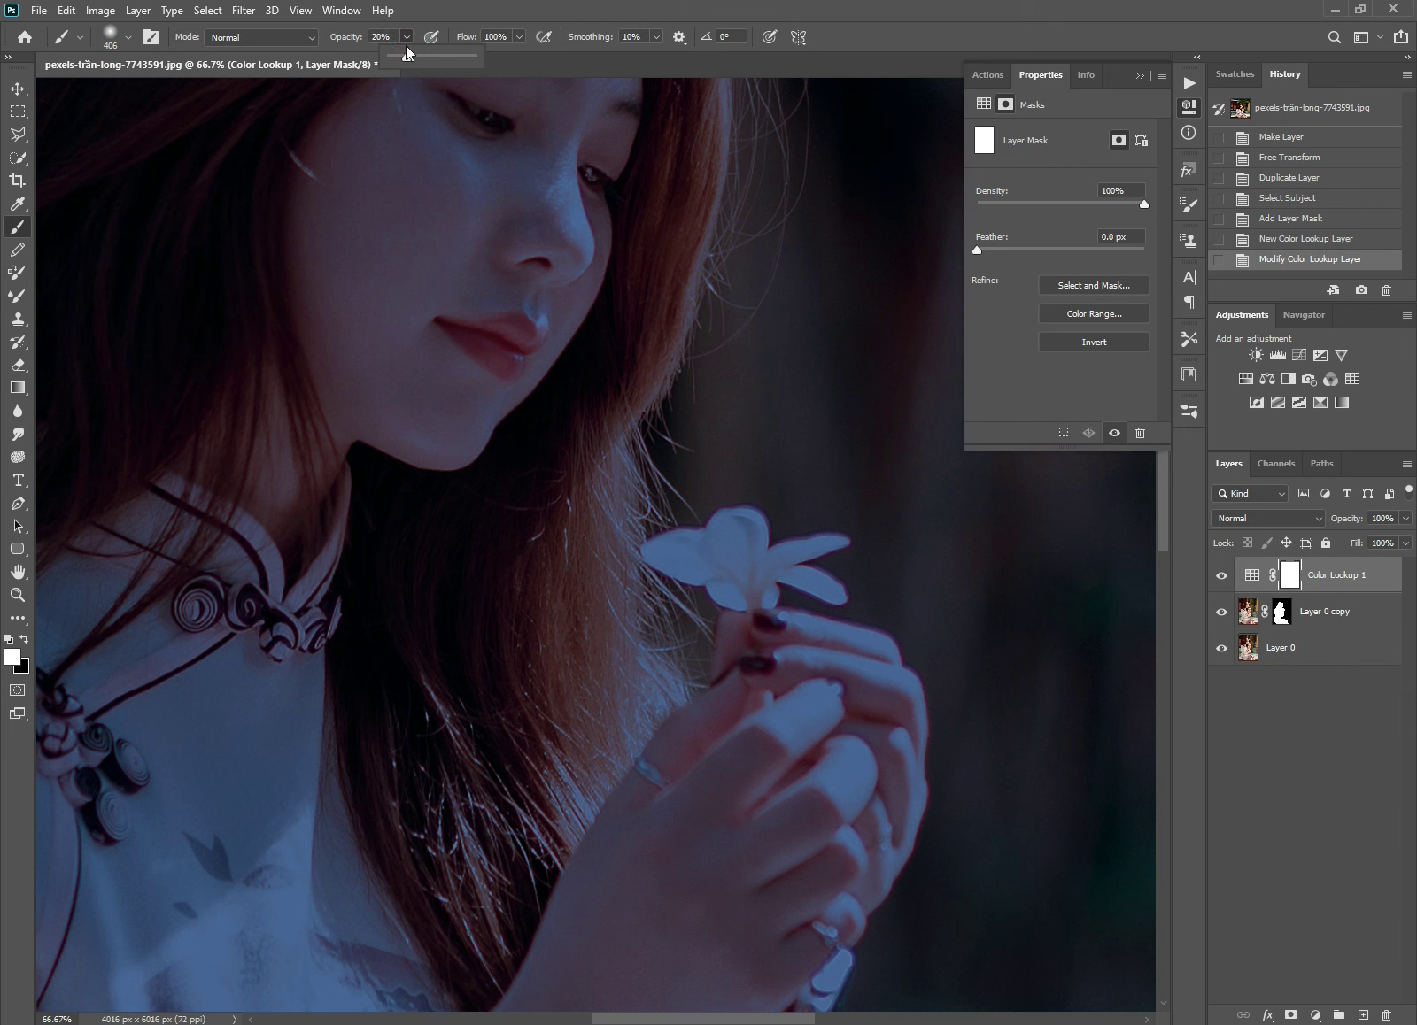
Step: Paint black on the mask over the flower at 49% opacity with 277 px, then 97 px brushes
{"action": "left_click_drag", "start_coordinate": [406, 55], "coordinate": [431, 55]}
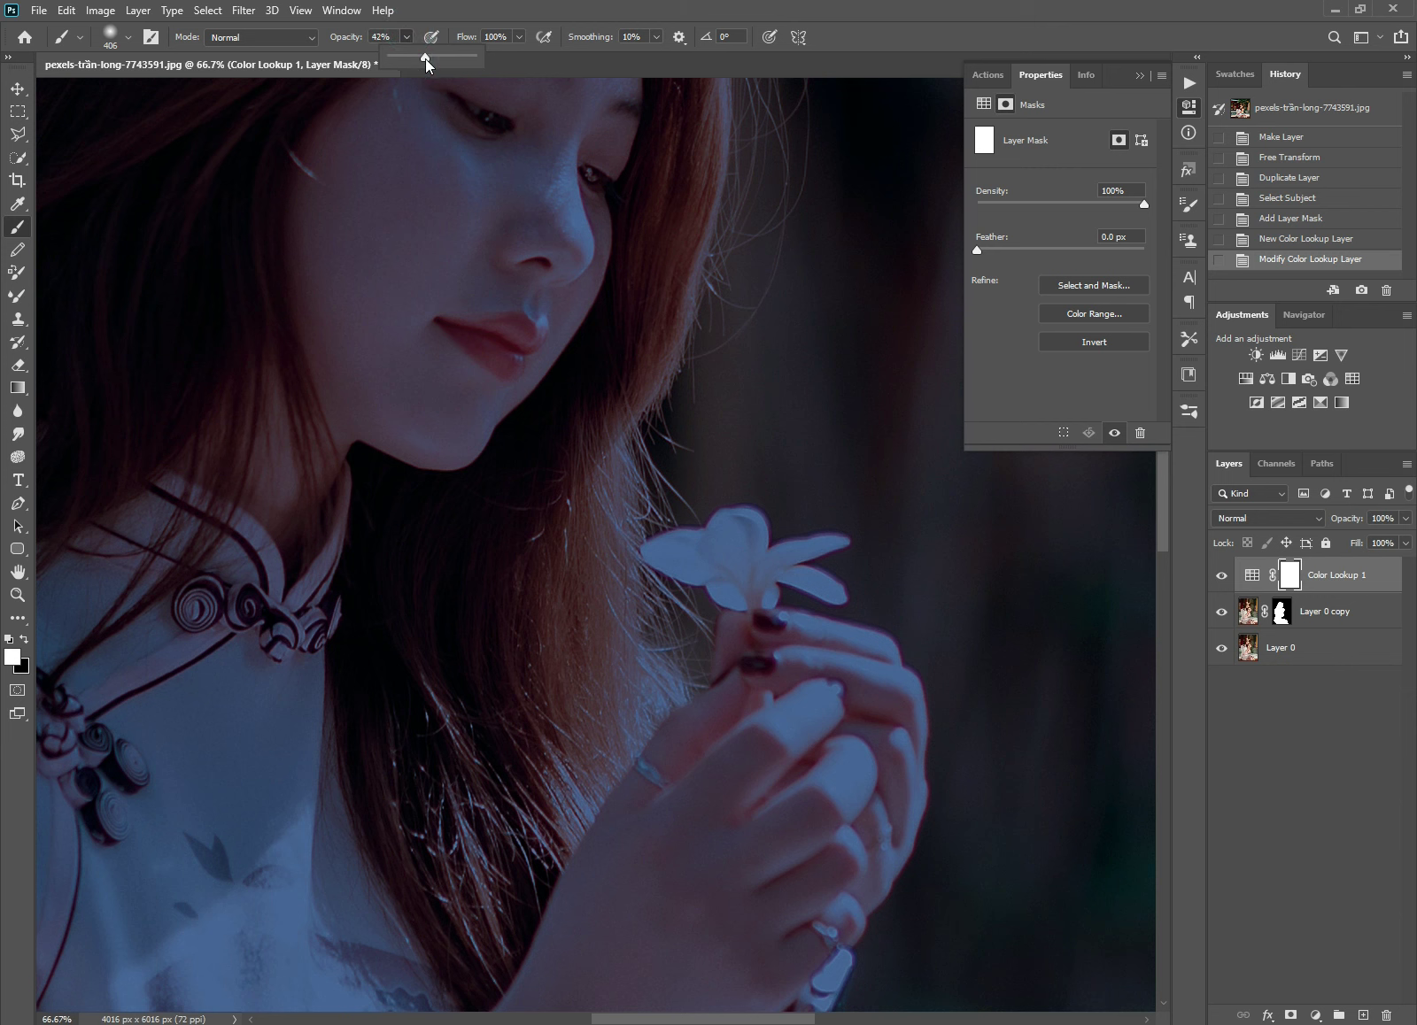
{"action": "left_click", "coordinate": [747, 575]}
{"action": "key", "text": "x"}
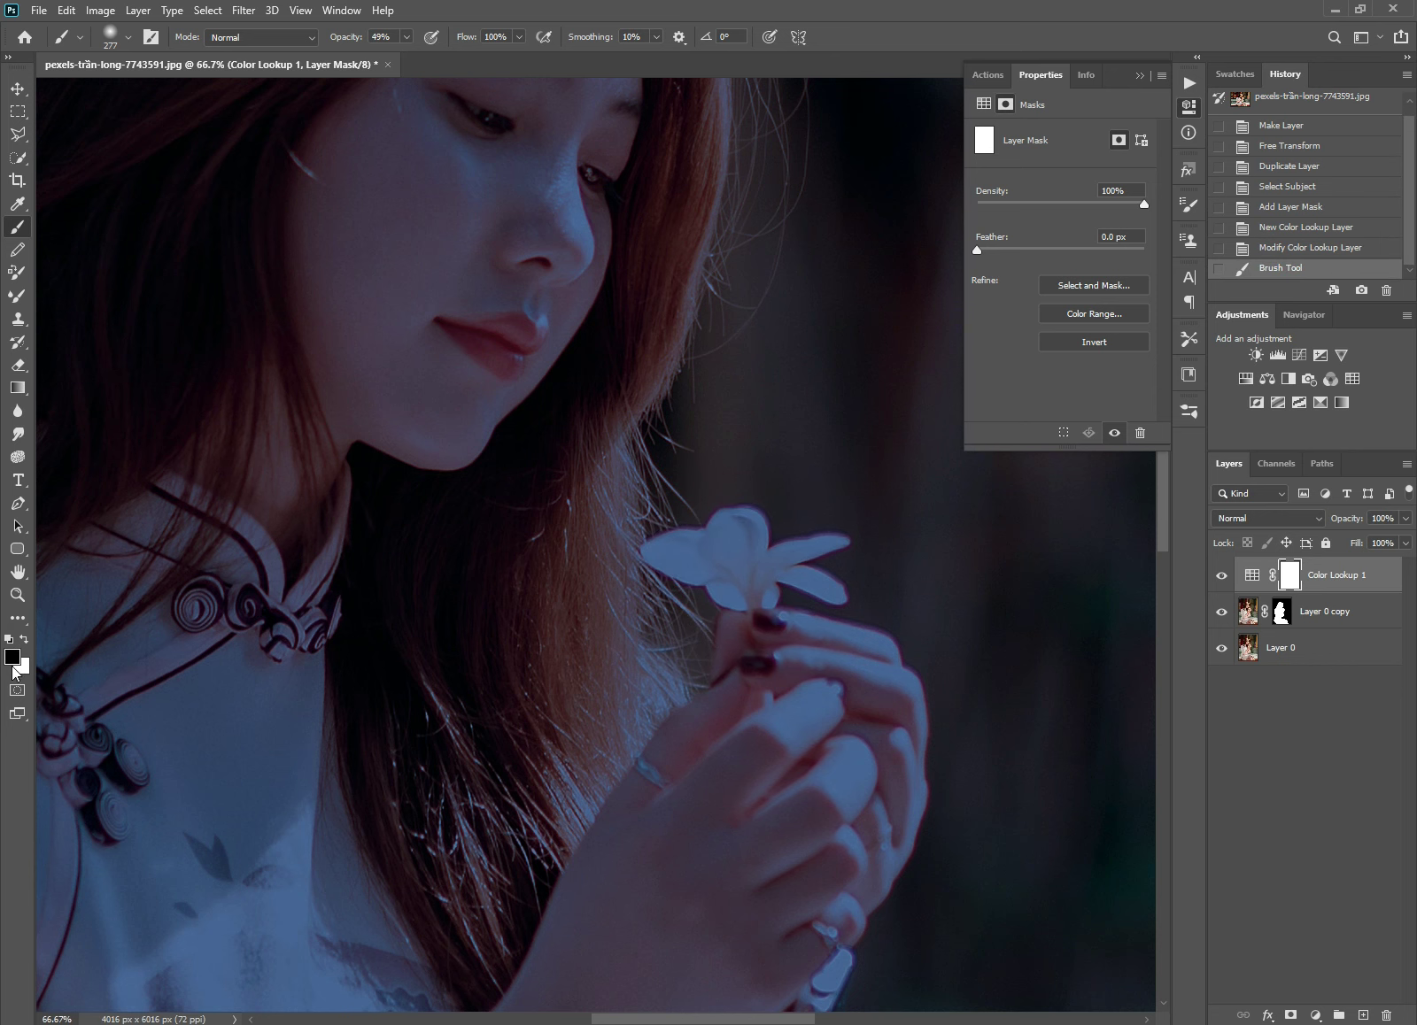
{"action": "left_click_drag", "start_coordinate": [724, 572], "coordinate": [735, 569]}
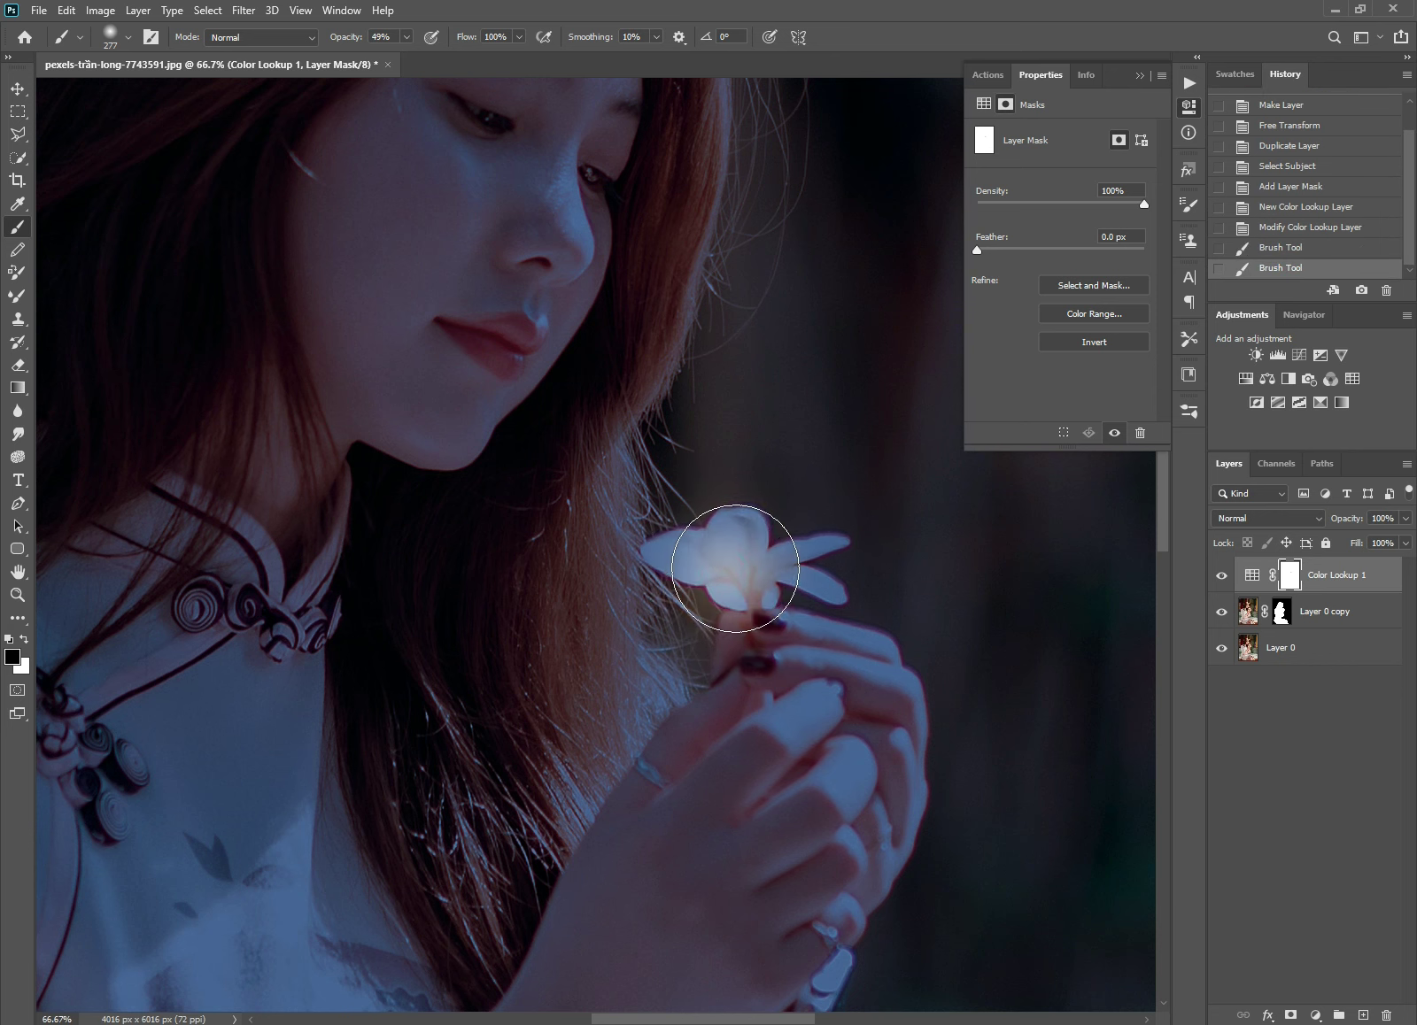
{"action": "left_click", "coordinate": [733, 568]}
{"action": "left_click", "coordinate": [735, 563]}
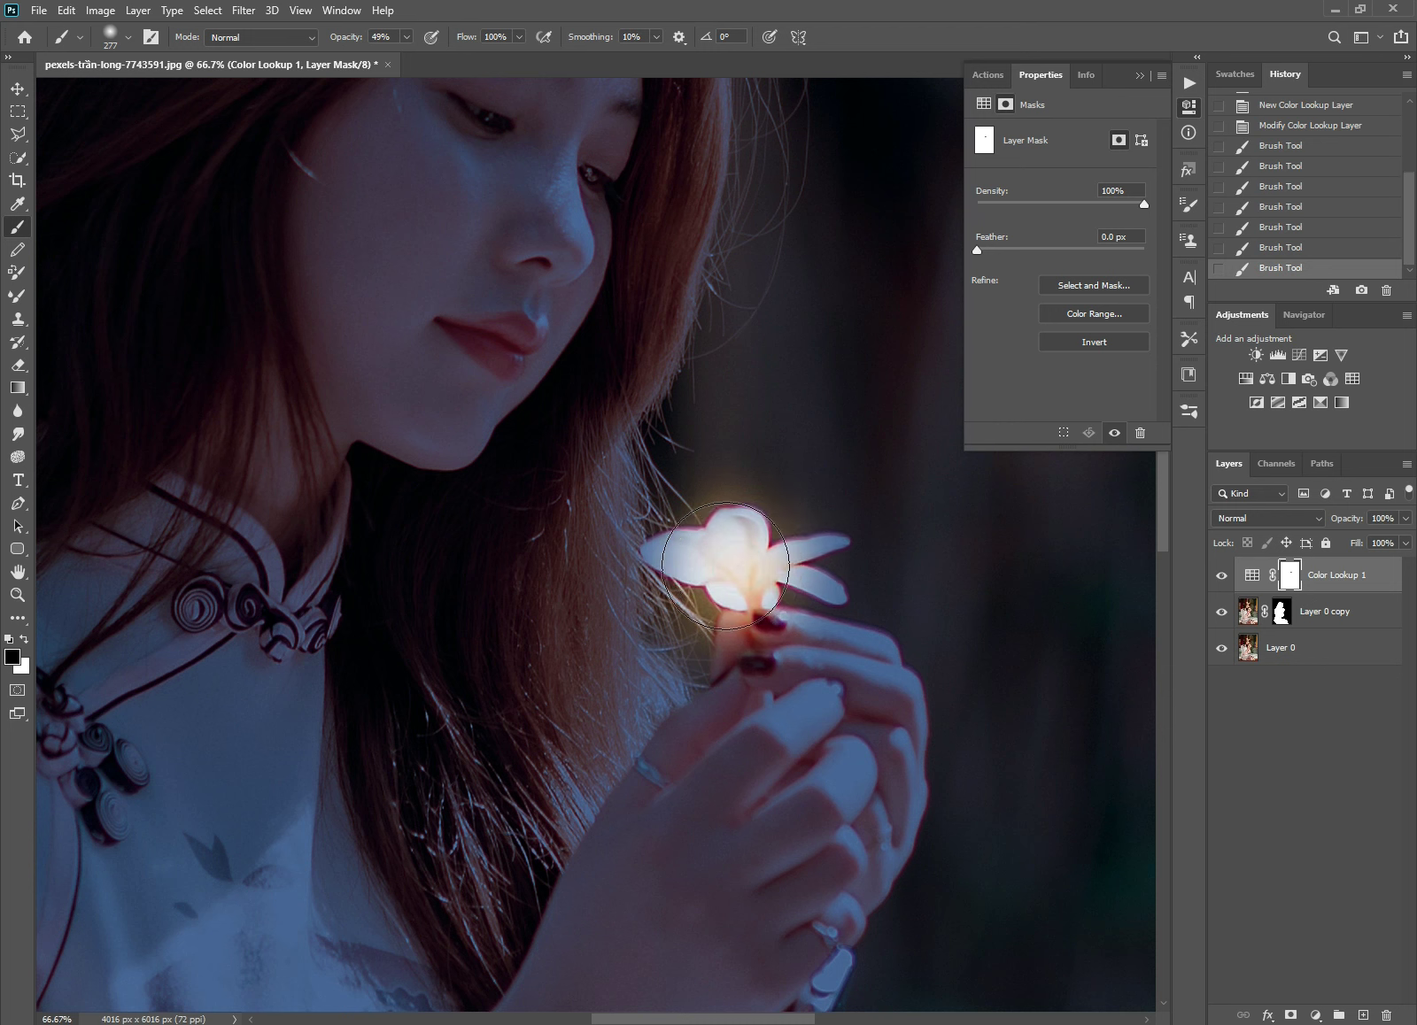
{"action": "mouse_move", "coordinate": [725, 567]}
{"action": "left_mouse_down"}
{"action": "mouse_move", "coordinate": [679, 564]}
{"action": "mouse_move", "coordinate": [746, 558]}
{"action": "mouse_move", "coordinate": [758, 576]}
{"action": "left_mouse_up"}
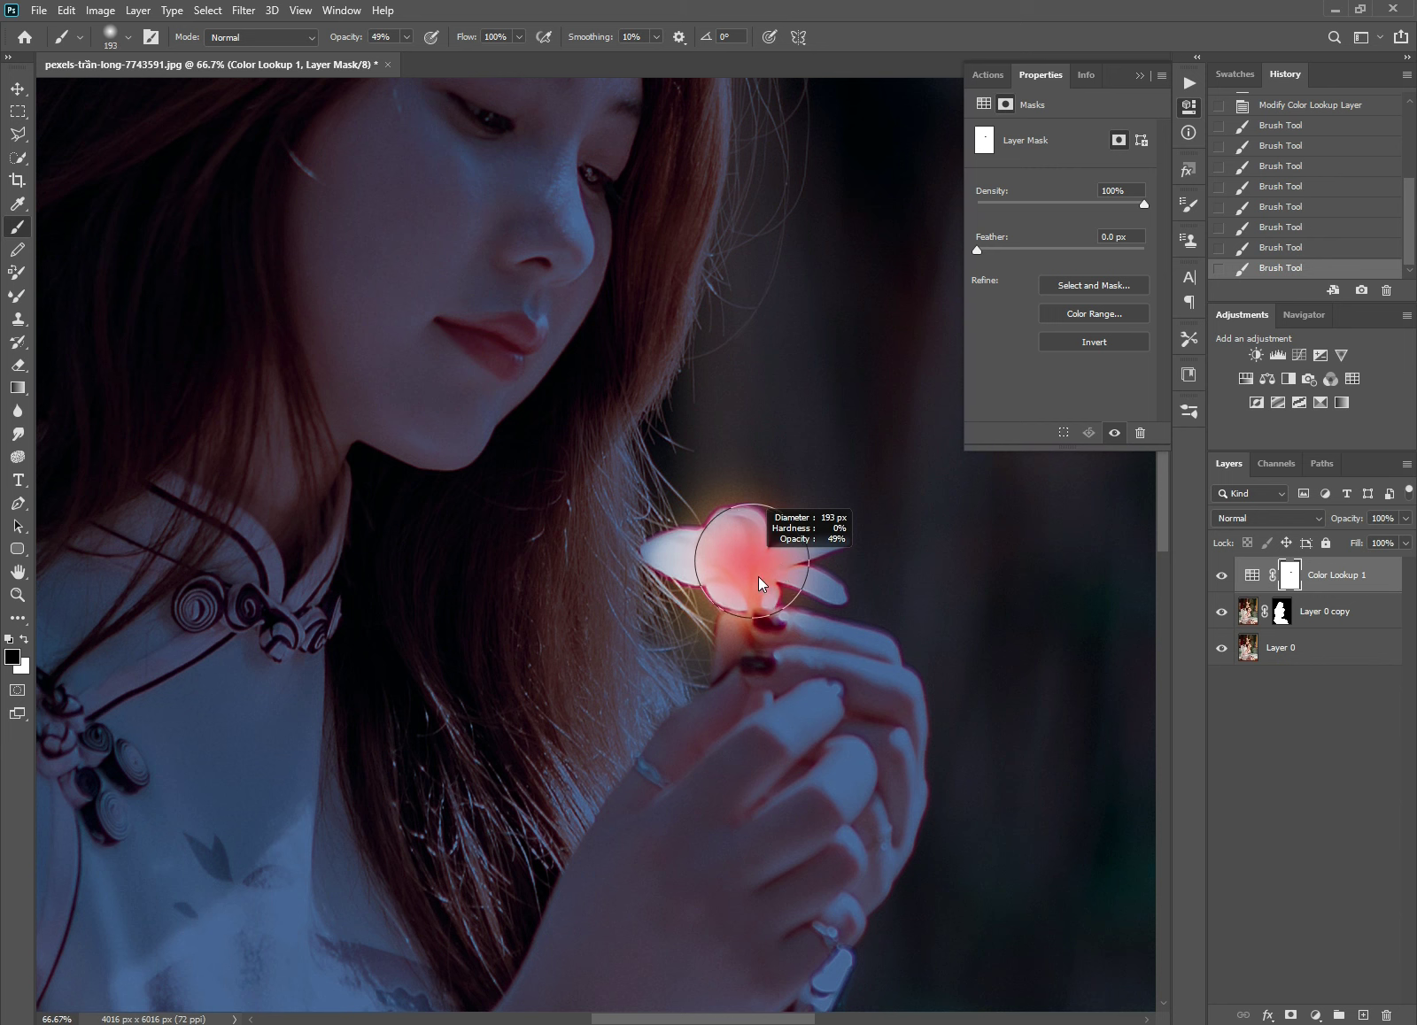
{"action": "left_click", "coordinate": [742, 571]}
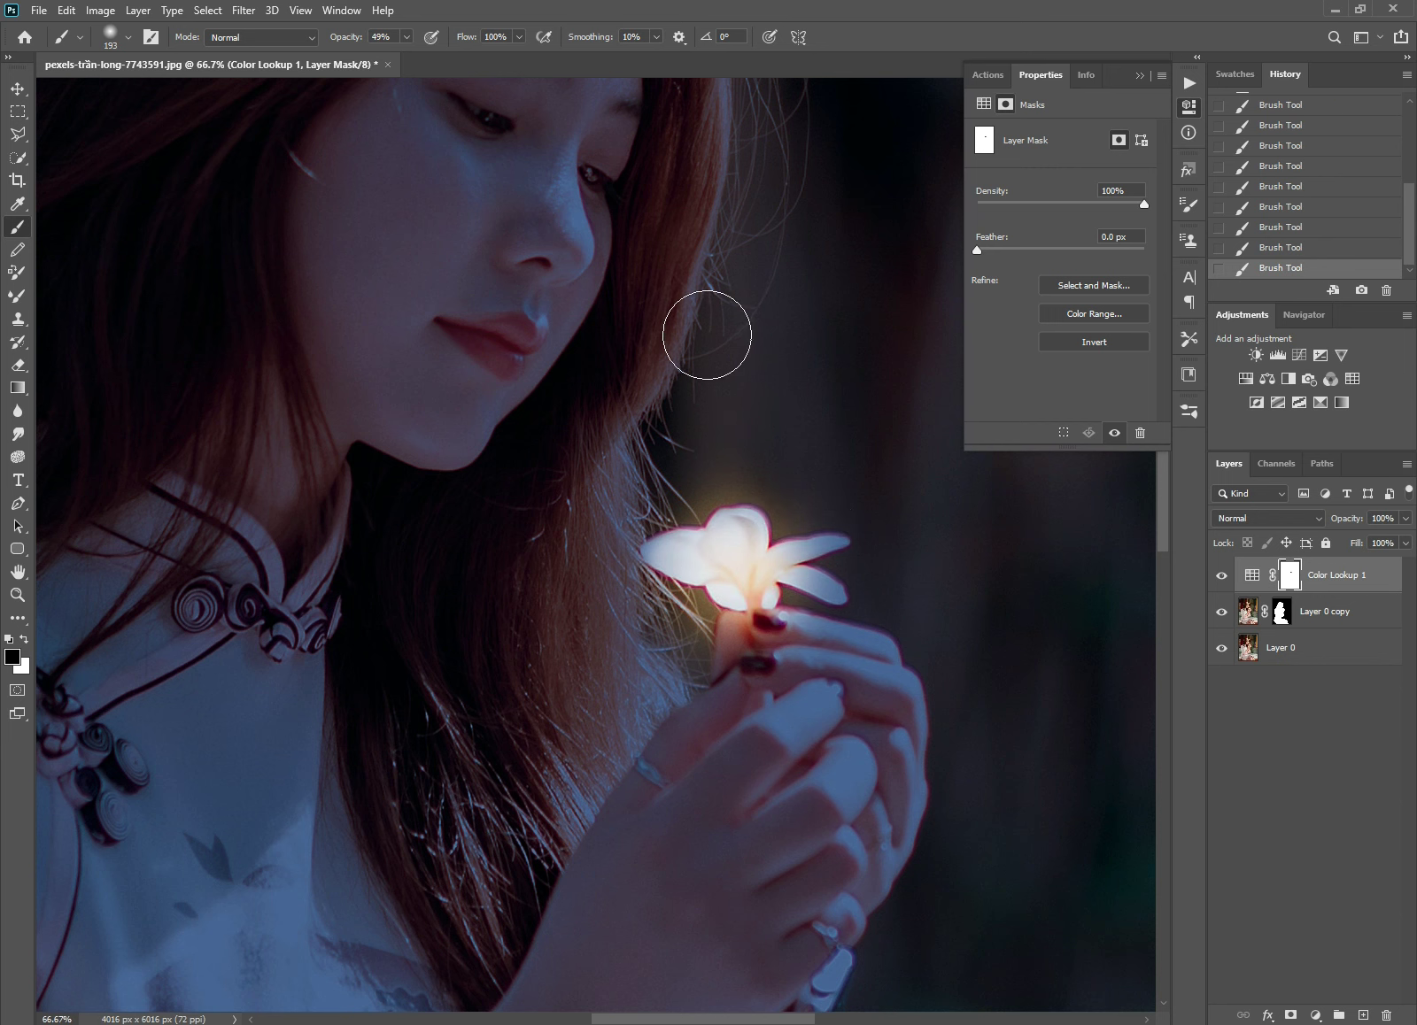
Step: Enlarge the brush, lower opacity to 5%, and dab softly over the whole flower
{"action": "left_click_drag", "start_coordinate": [736, 565], "coordinate": [853, 571]}
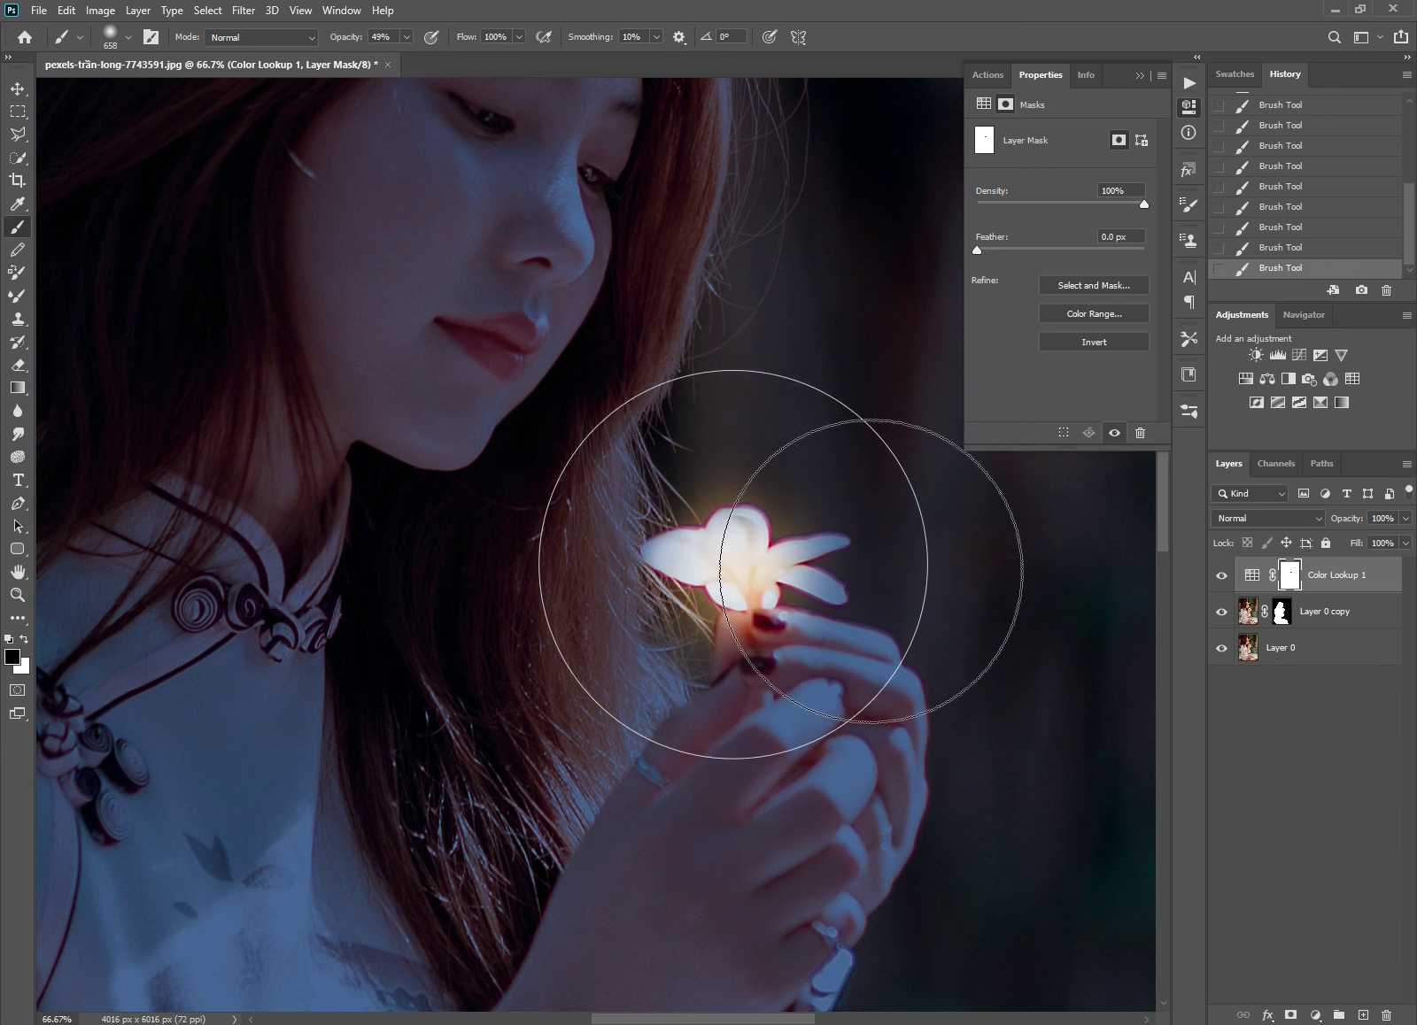
{"action": "left_click", "coordinate": [406, 36]}
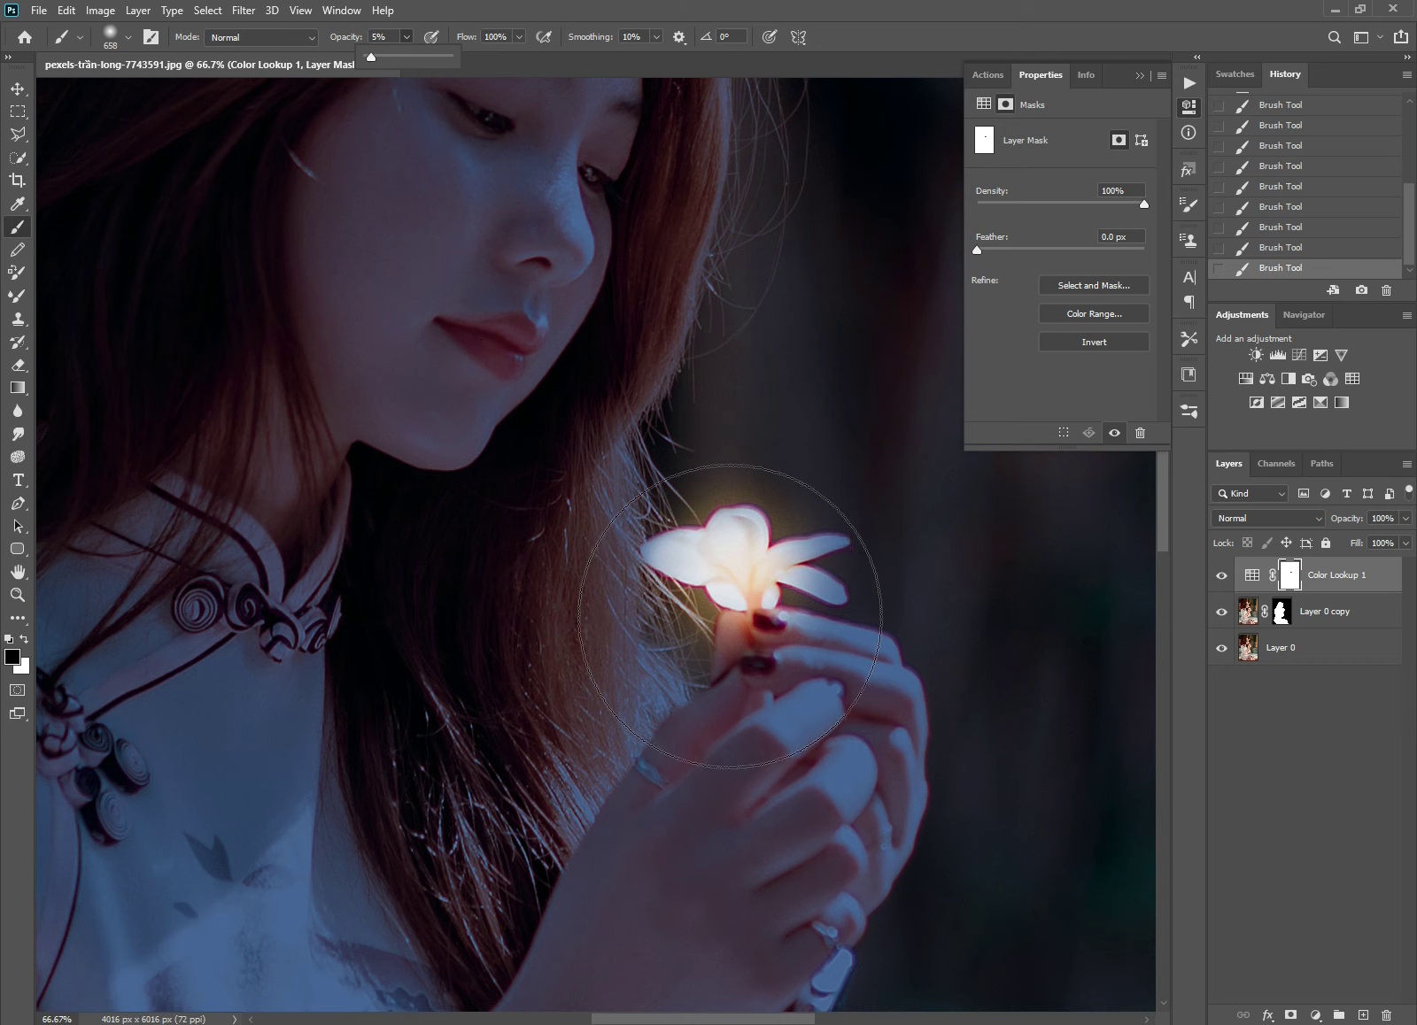
{"action": "left_click_drag", "start_coordinate": [748, 625], "coordinate": [802, 625]}
{"action": "left_click", "coordinate": [729, 565]}
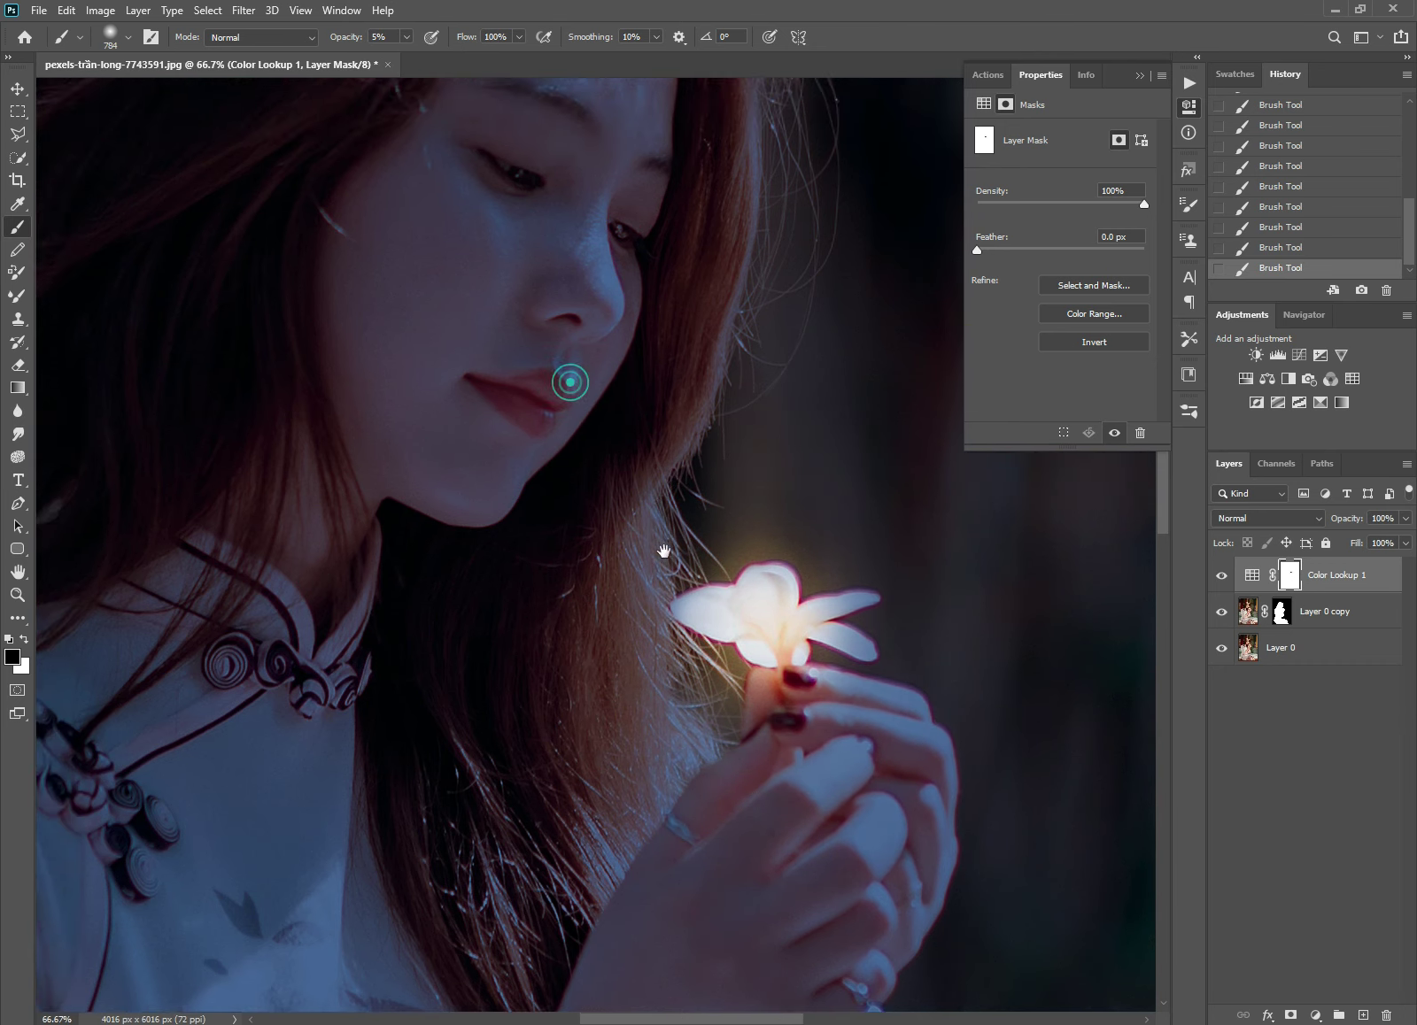
{"action": "mouse_move", "coordinate": [572, 338]}
{"action": "left_mouse_down"}
{"action": "mouse_move", "coordinate": [700, 573]}
{"action": "mouse_move", "coordinate": [536, 539]}
{"action": "left_mouse_up"}
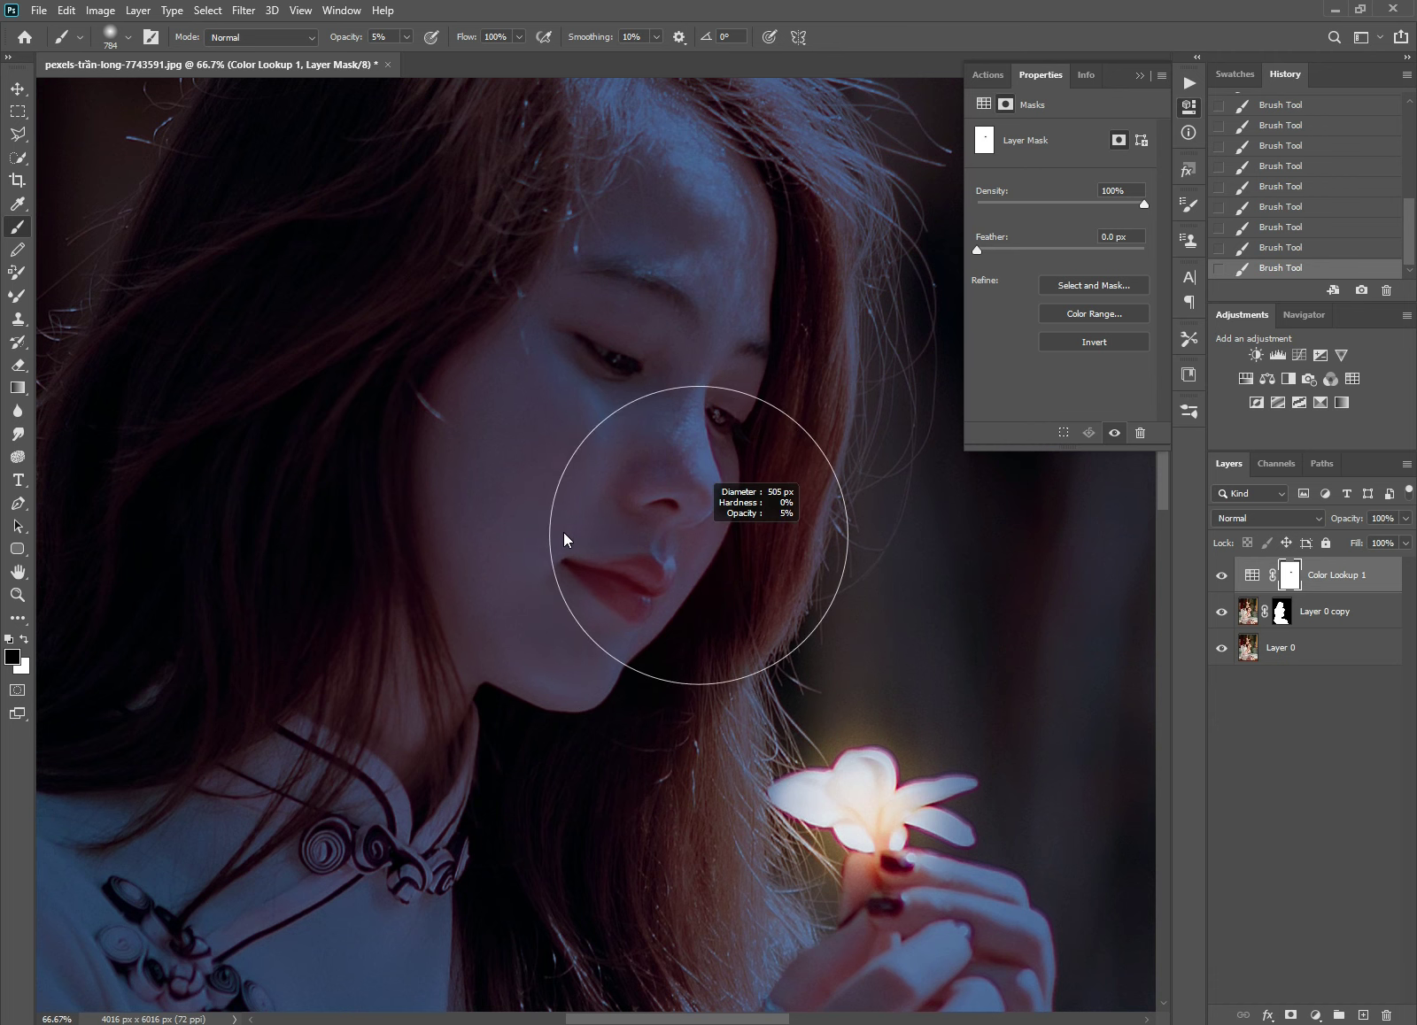
Step: Dab the mask softly near the nose and at the neck with a slightly larger brush
{"action": "left_click", "coordinate": [614, 517]}
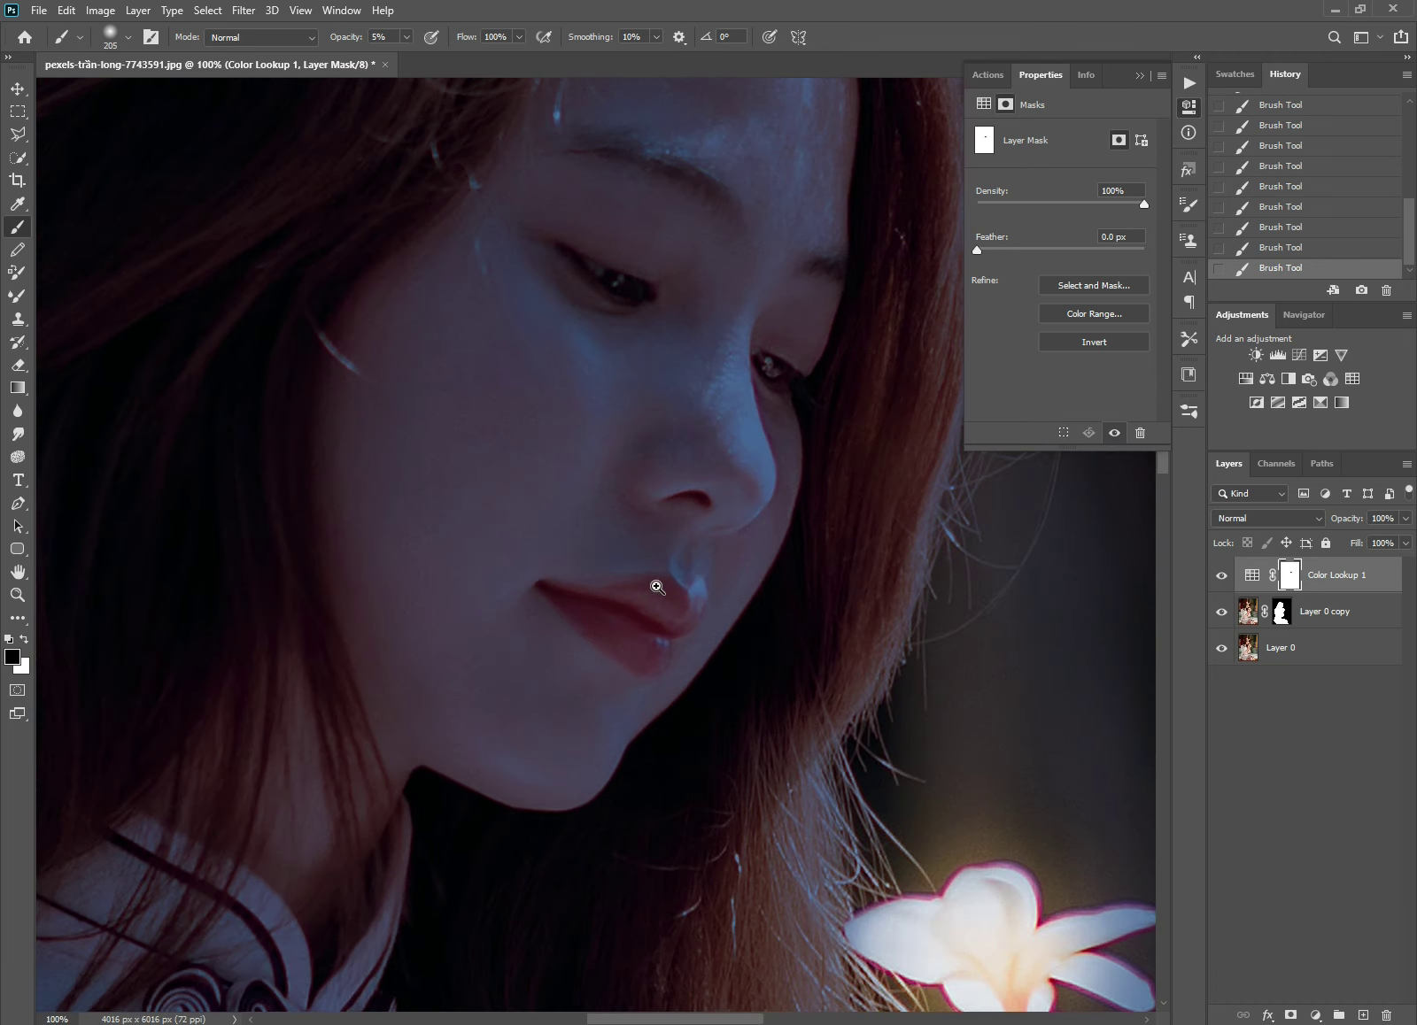
{"action": "left_click", "coordinate": [654, 582]}
{"action": "left_click", "coordinate": [724, 580], "text": "alt"}
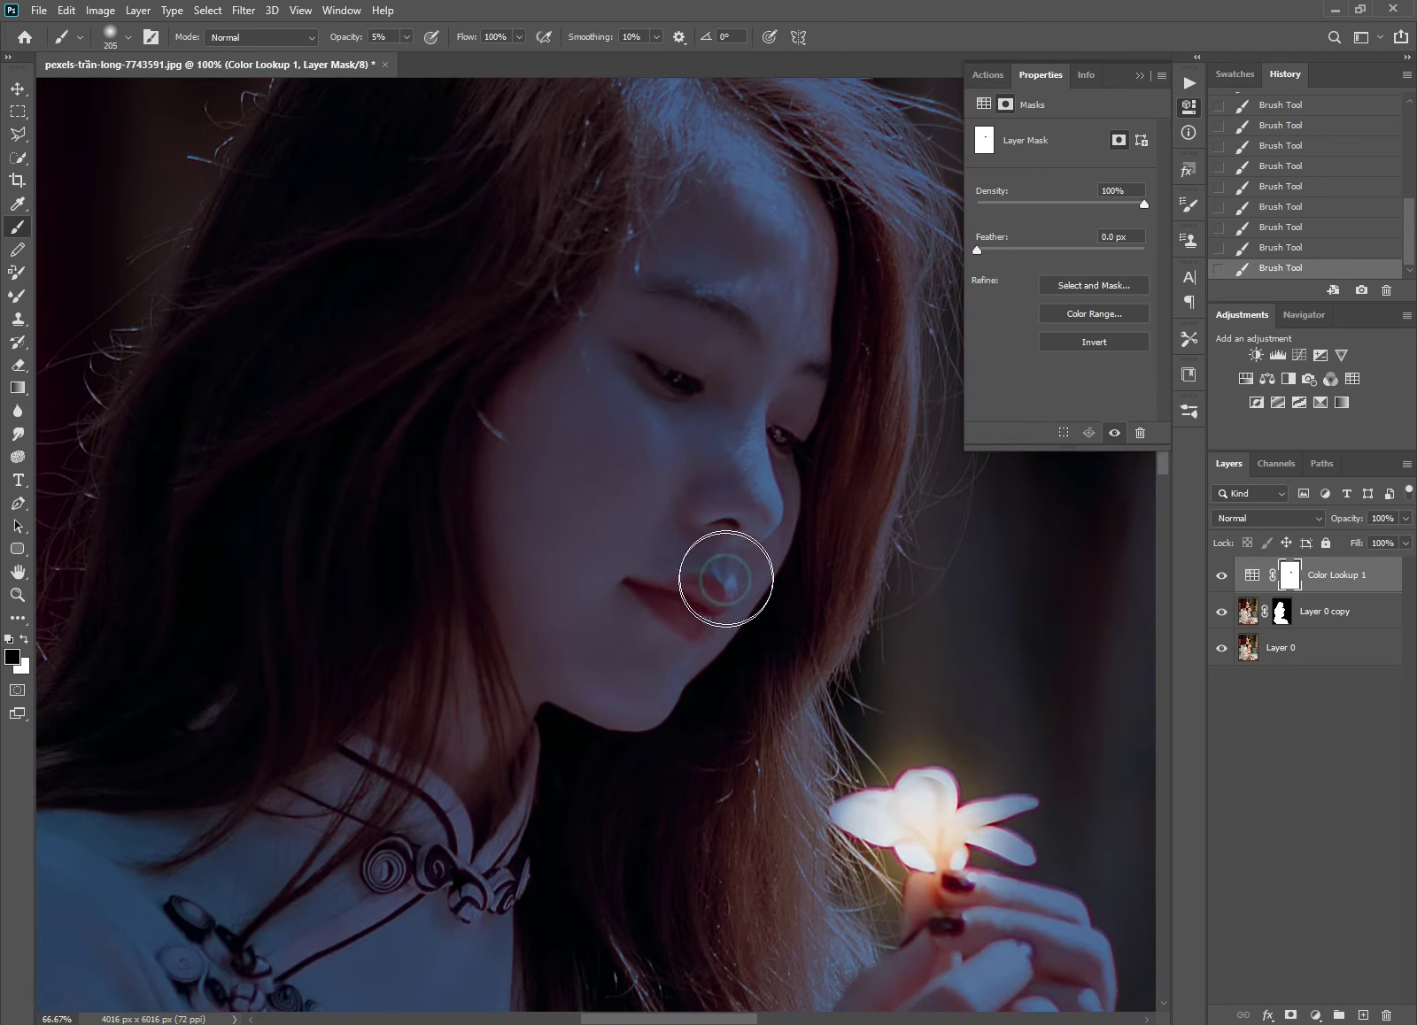
{"action": "left_click_drag", "start_coordinate": [721, 572], "coordinate": [753, 567]}
{"action": "left_click", "coordinate": [752, 483]}
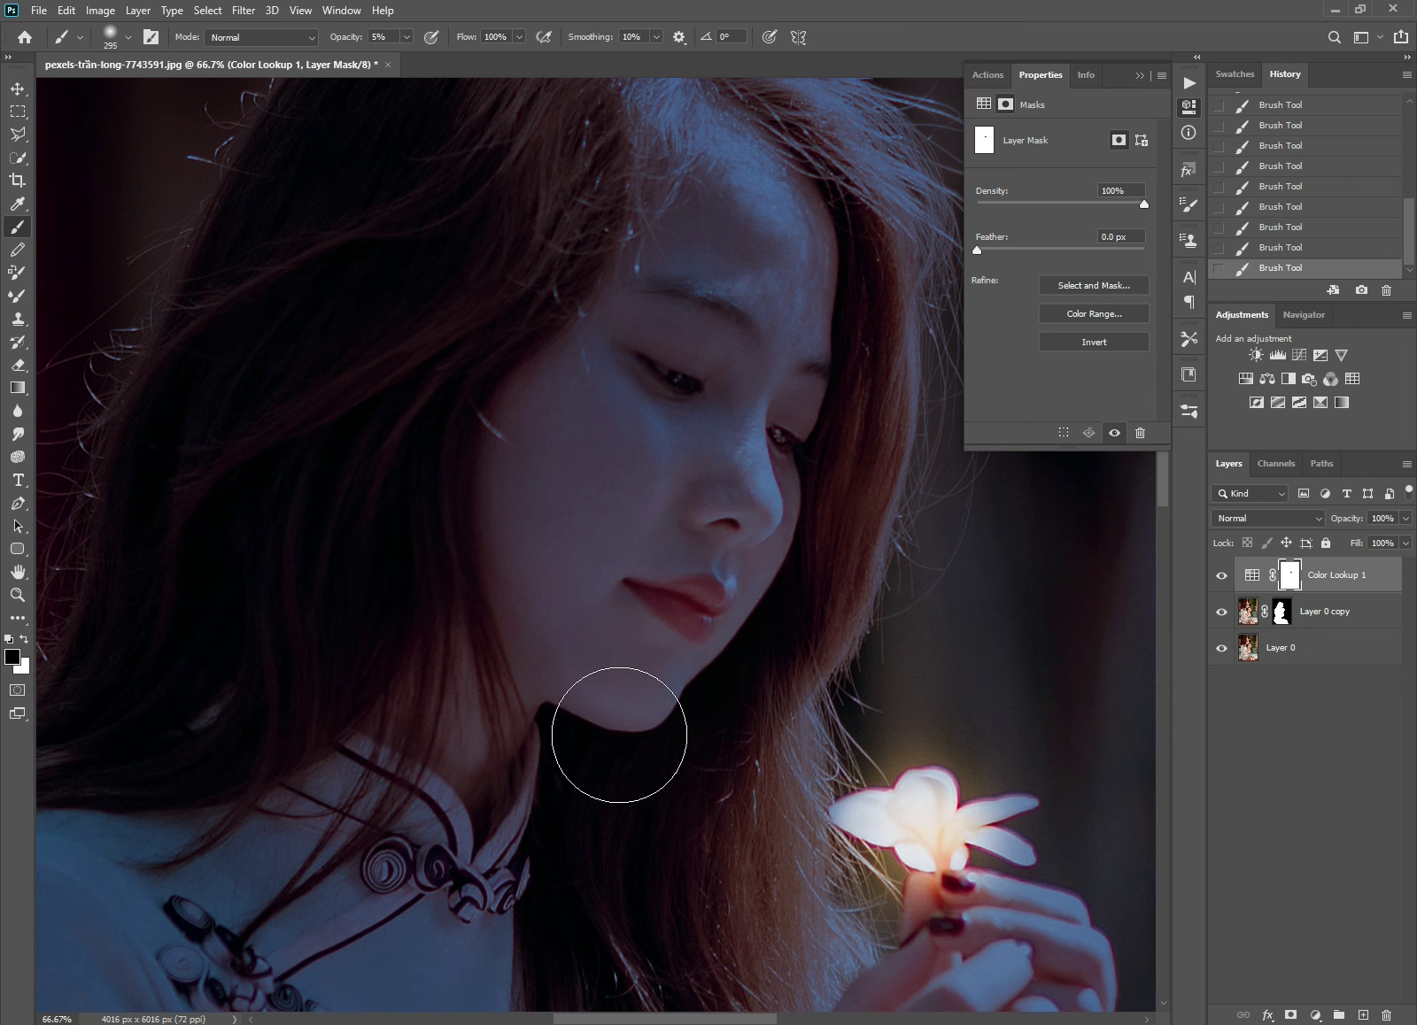
{"action": "left_click", "coordinate": [613, 763]}
Step: Resize the brush around the lips, then dab the mask over the flower stem and centre
{"action": "left_click_drag", "start_coordinate": [671, 604], "coordinate": [726, 602]}
{"action": "left_click_drag", "start_coordinate": [654, 481], "coordinate": [646, 492]}
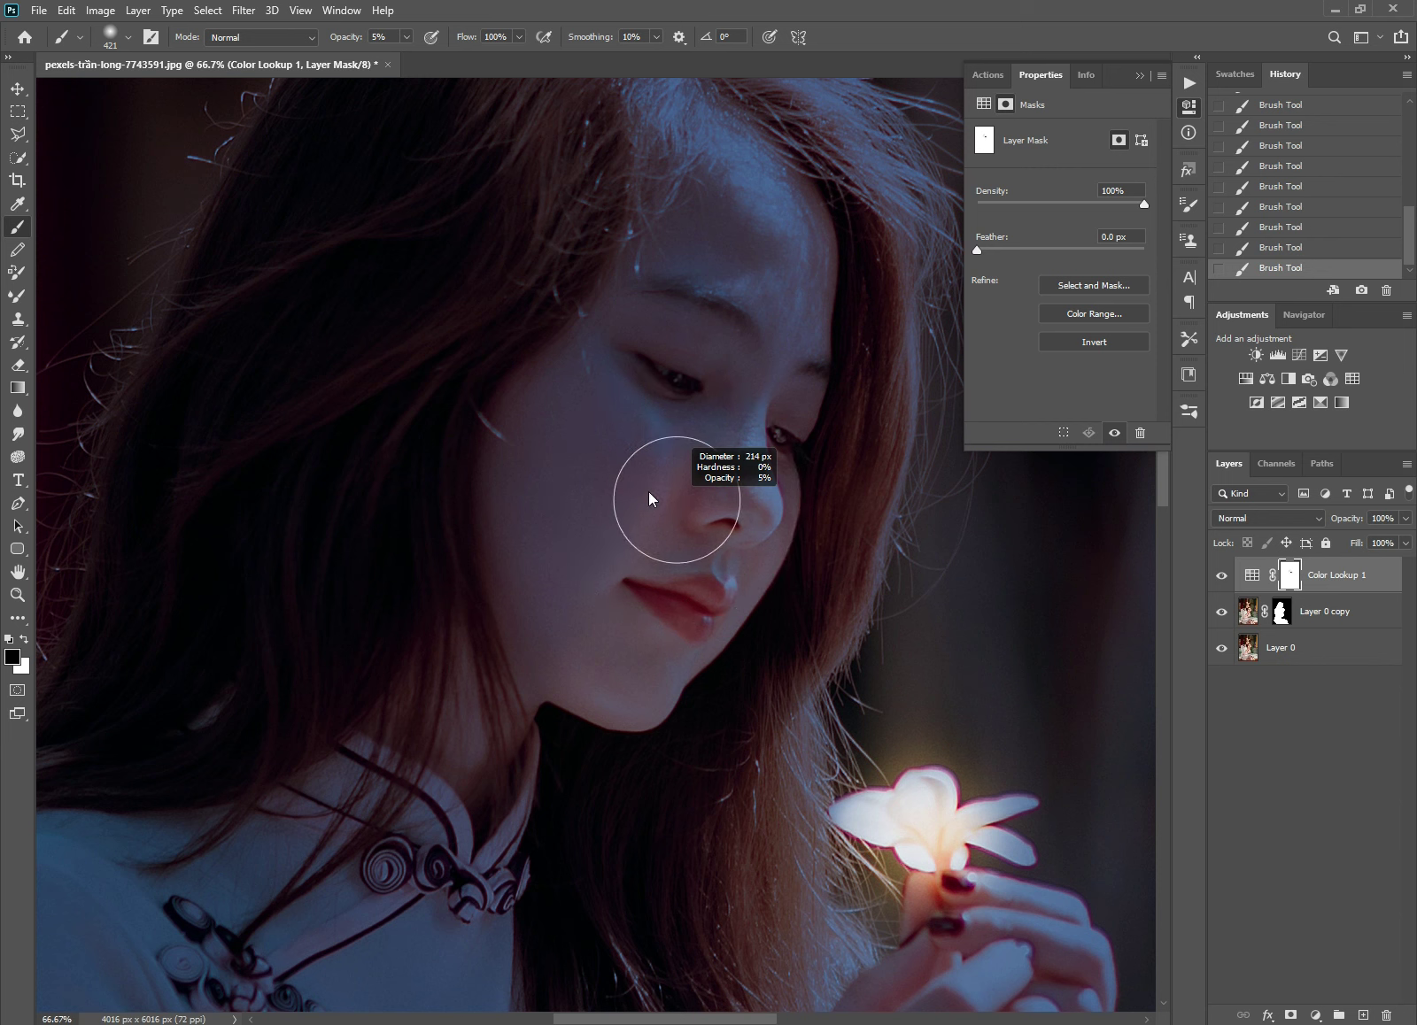
{"action": "mouse_move", "coordinate": [639, 631]}
{"action": "left_mouse_down"}
{"action": "mouse_move", "coordinate": [680, 637]}
{"action": "mouse_move", "coordinate": [721, 611]}
{"action": "mouse_move", "coordinate": [746, 702]}
{"action": "mouse_move", "coordinate": [683, 451]}
{"action": "mouse_move", "coordinate": [648, 420]}
{"action": "left_mouse_up"}
{"action": "scroll", "coordinate": [680, 531], "scroll_direction": "down", "scroll_amount": 3}
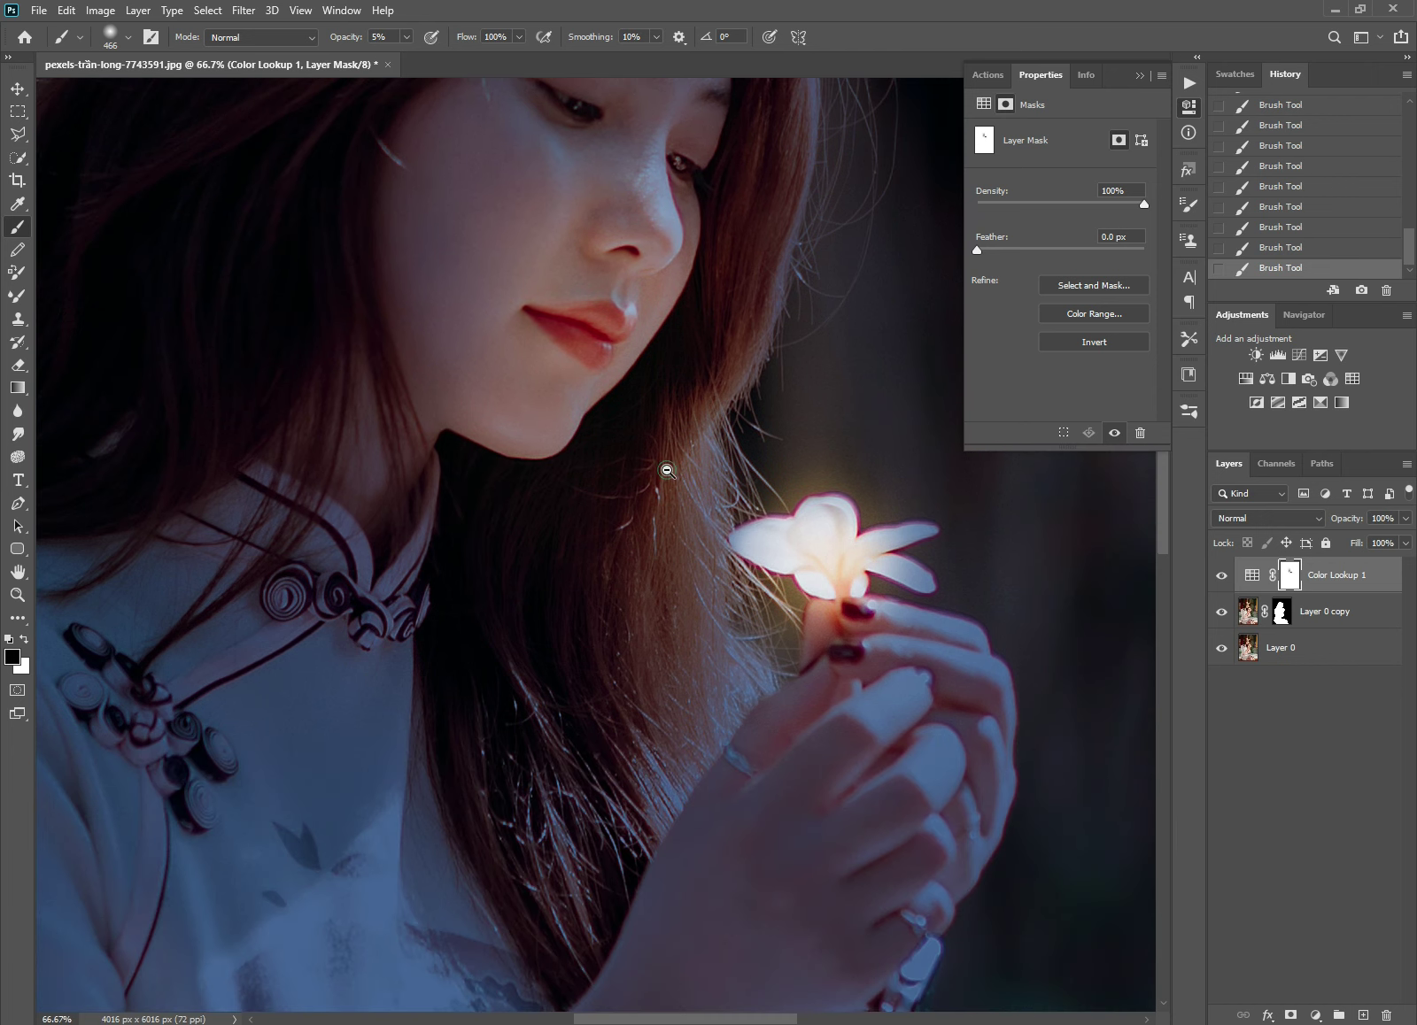
{"action": "scroll", "coordinate": [708, 549], "scroll_direction": "down", "scroll_amount": 2}
{"action": "scroll", "coordinate": [763, 582], "scroll_direction": "up", "scroll_amount": 1}
{"action": "scroll", "coordinate": [763, 582], "scroll_direction": "up", "scroll_amount": 1}
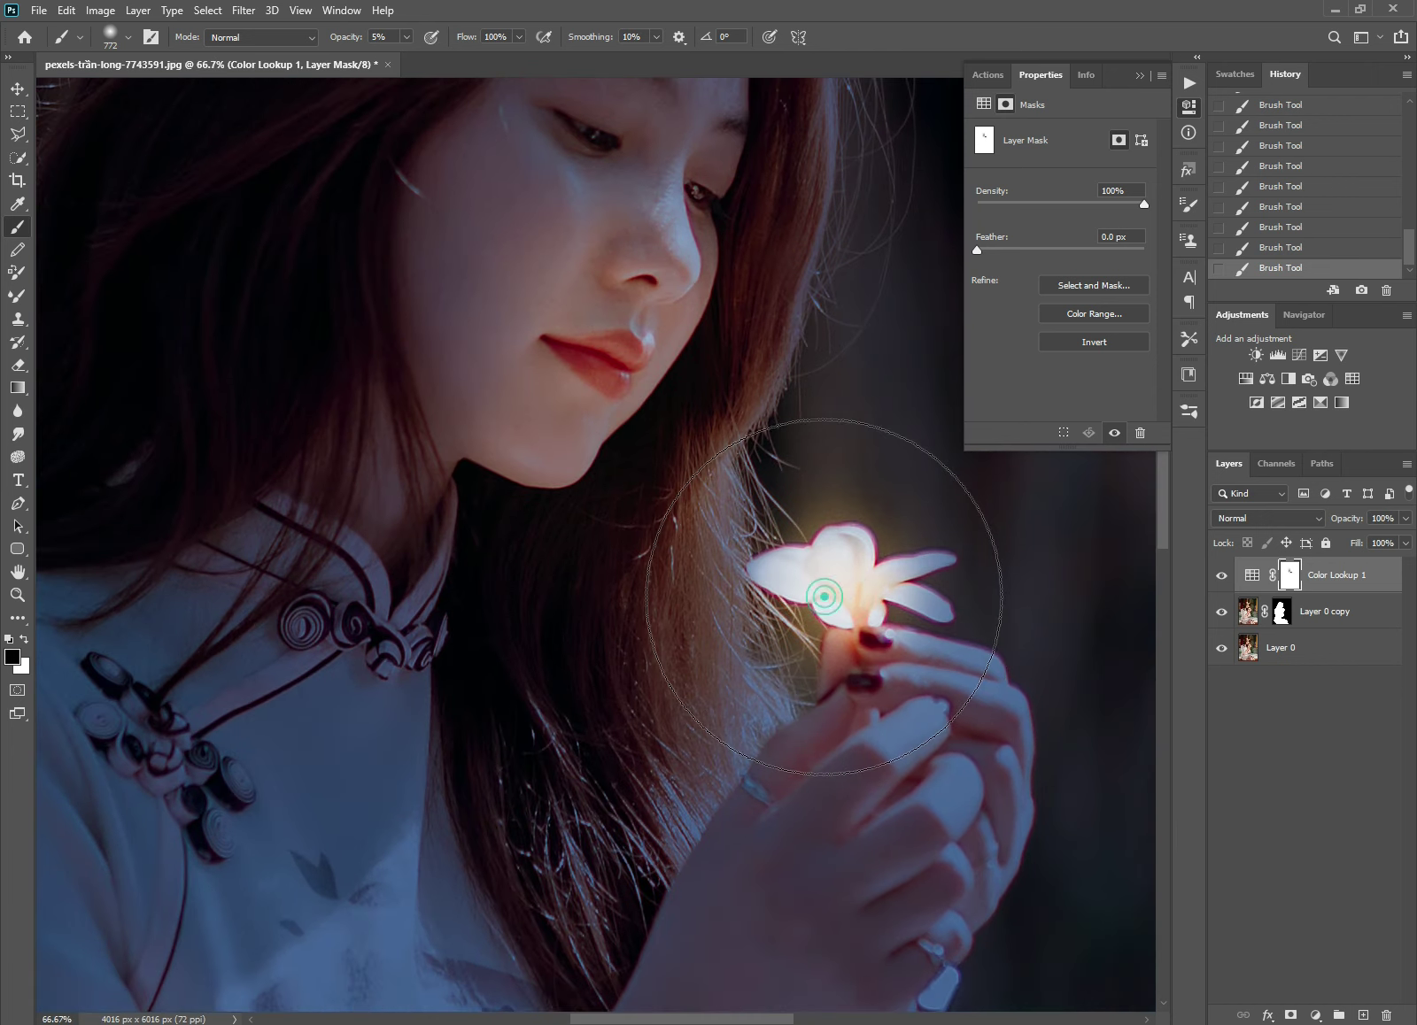
{"action": "left_click", "coordinate": [855, 636]}
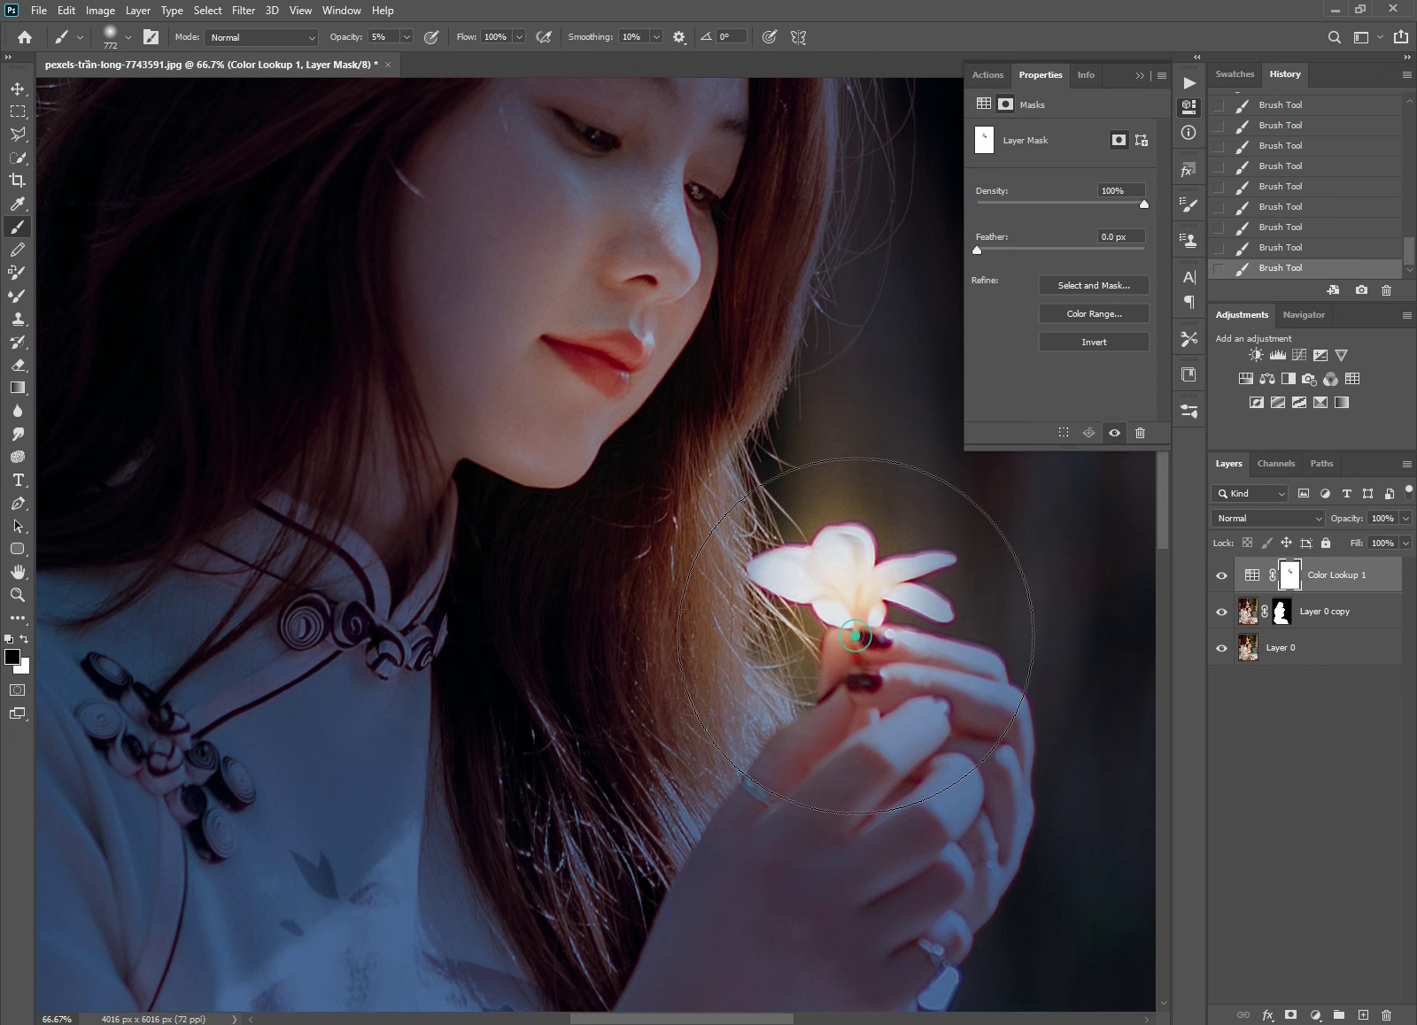
{"action": "left_click_drag", "start_coordinate": [856, 636], "coordinate": [771, 503]}
{"action": "left_click", "coordinate": [765, 468]}
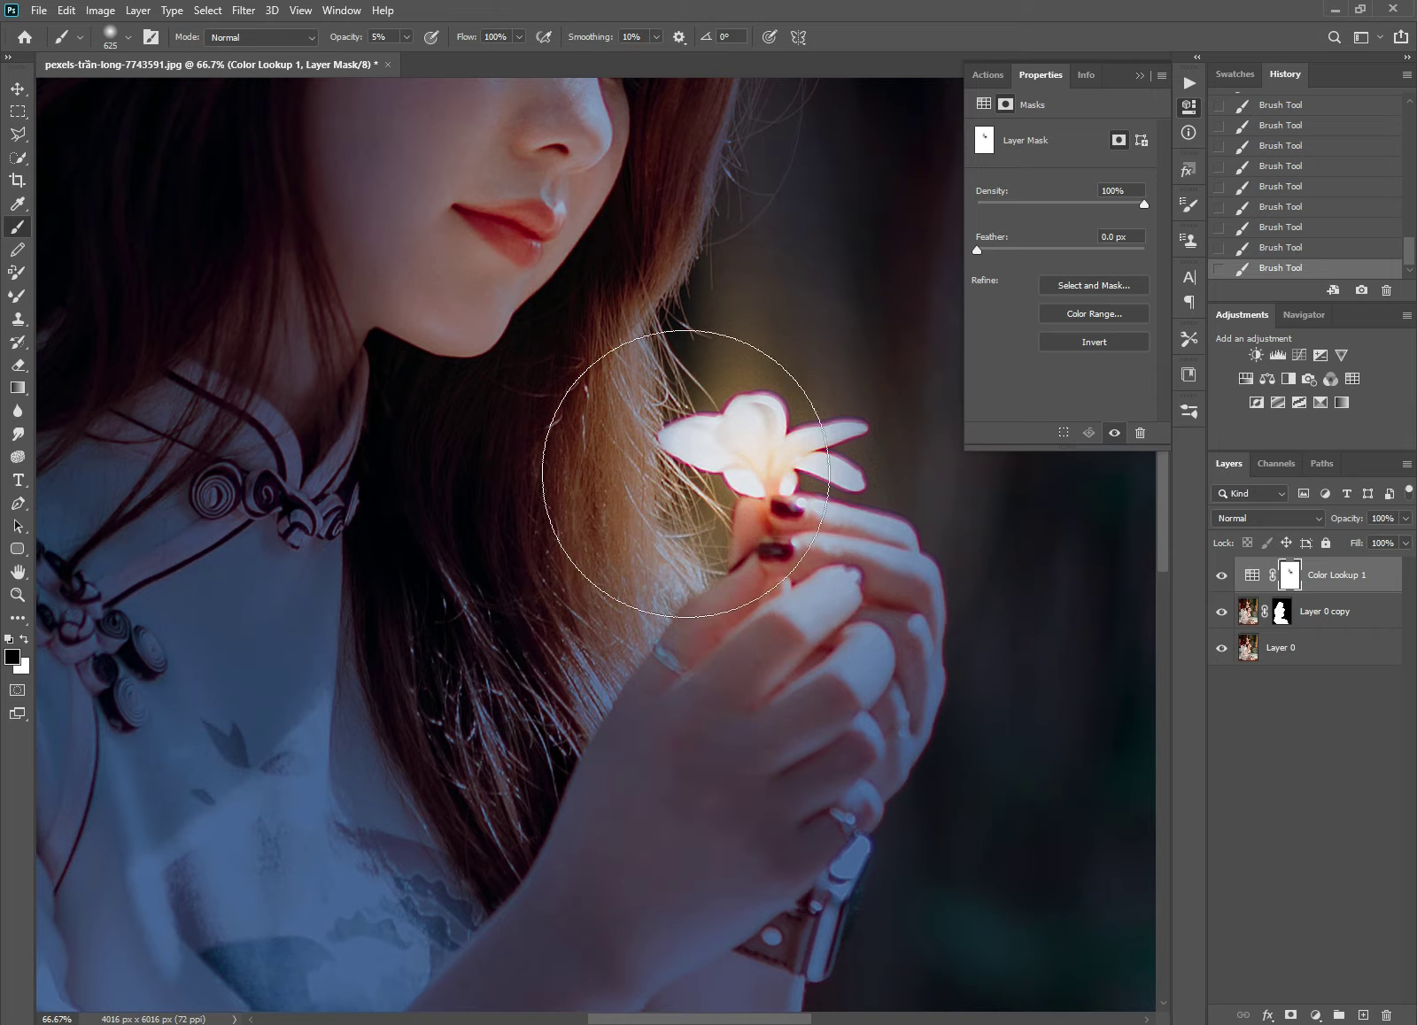
Step: Dab white on the hair below the face, then paint black softly over the lips
{"action": "left_click_drag", "start_coordinate": [611, 389], "coordinate": [650, 553]}
{"action": "key", "text": "x"}
{"action": "left_click", "coordinate": [640, 735]}
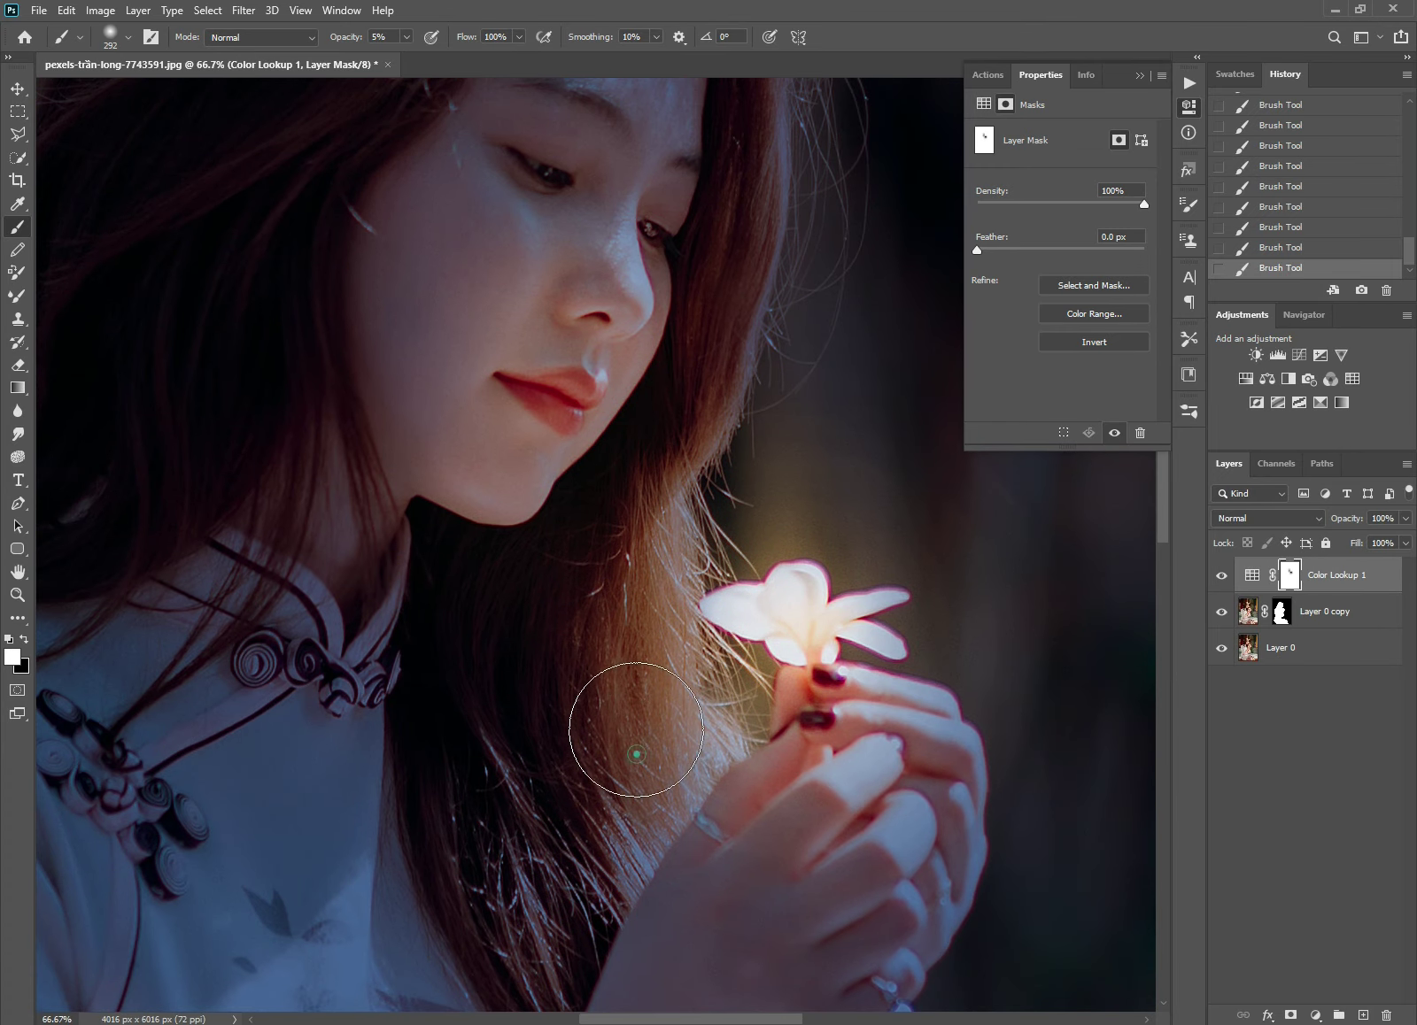
{"action": "scroll", "coordinate": [575, 265], "scroll_direction": "up", "scroll_amount": 2}
{"action": "left_click_drag", "start_coordinate": [629, 679], "coordinate": [465, 677]}
{"action": "key", "text": "x"}
{"action": "left_click_drag", "start_coordinate": [527, 629], "coordinate": [629, 711]}
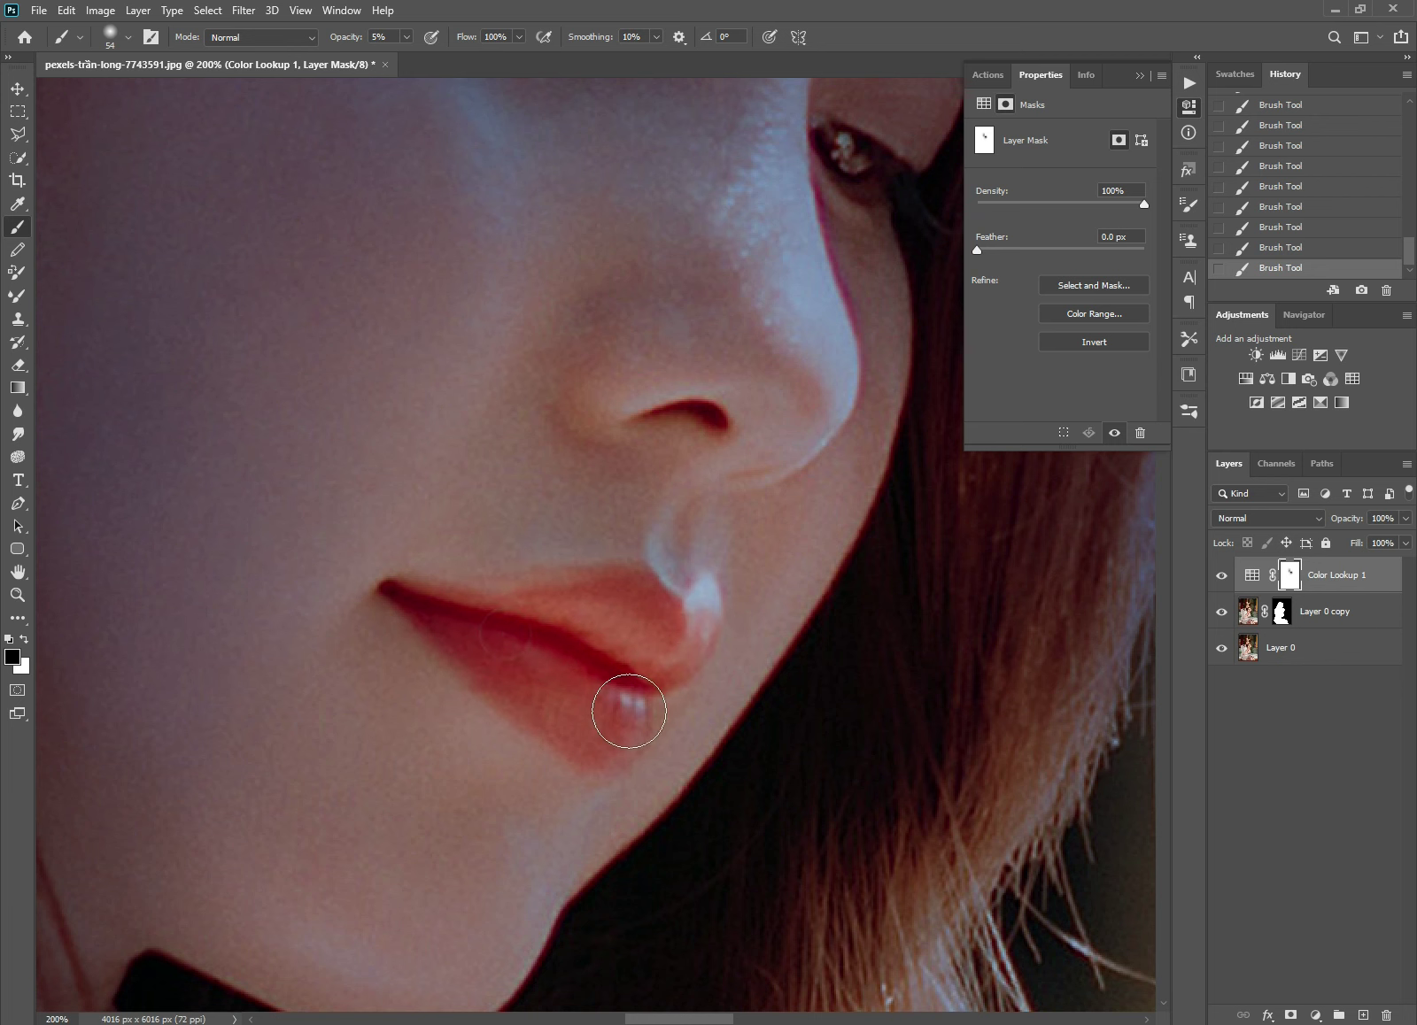
Step: Dab the nostril with a tiny brush, review the jawline, and enlarge the brush to 260 px
{"action": "scroll", "coordinate": [651, 637], "scroll_direction": "up", "scroll_amount": 4}
{"action": "left_click_drag", "start_coordinate": [745, 646], "coordinate": [732, 648]}
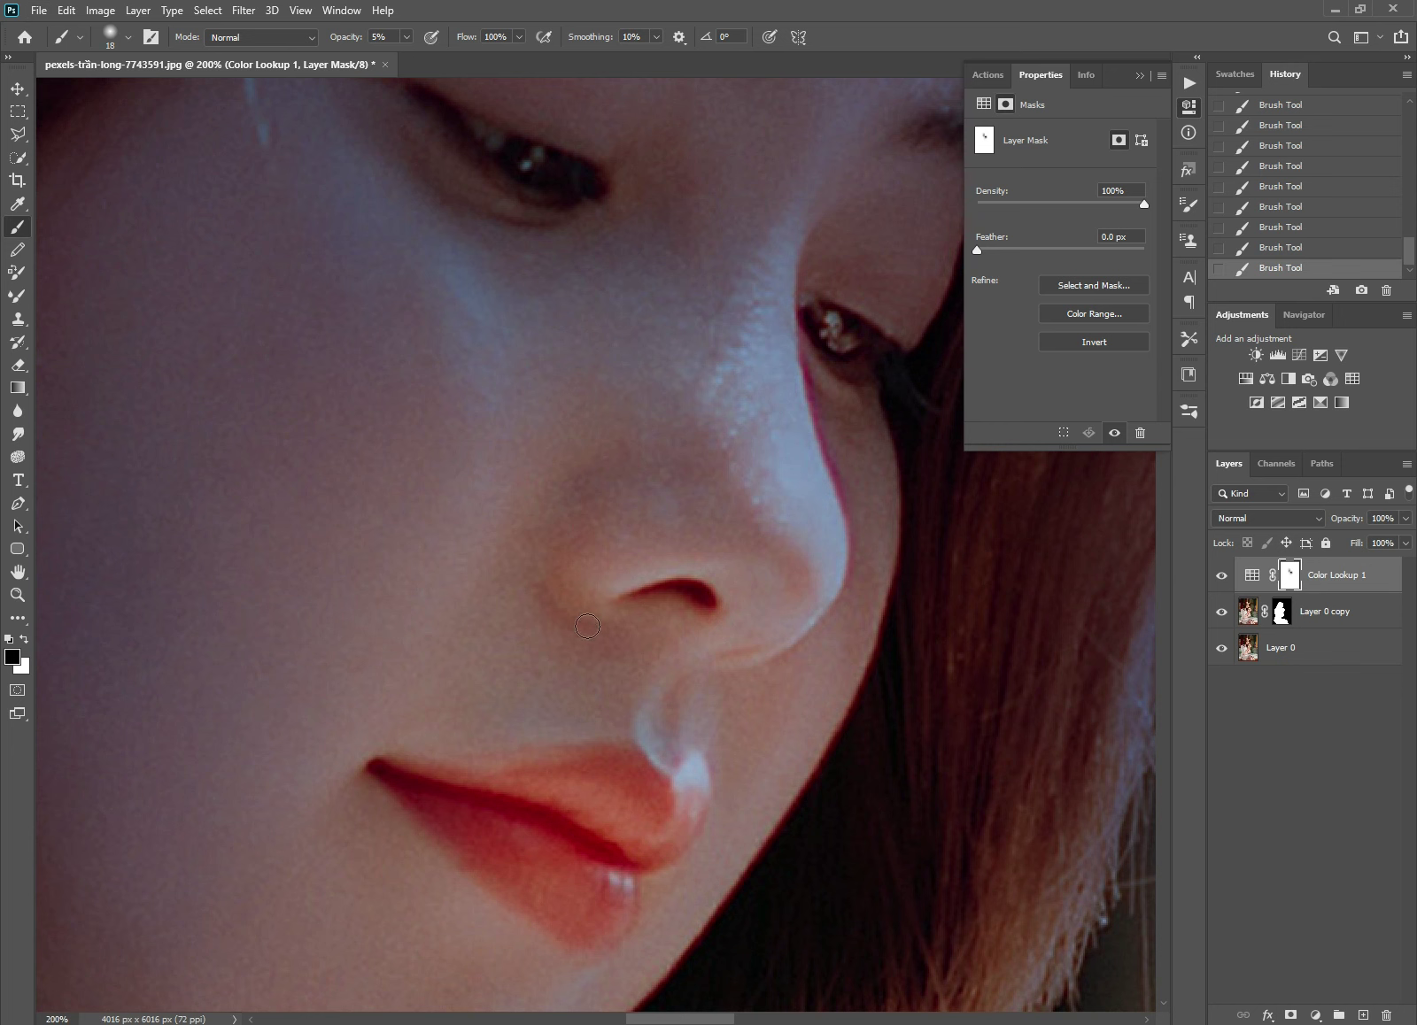
{"action": "left_click", "coordinate": [738, 581]}
{"action": "left_click_drag", "start_coordinate": [632, 706], "coordinate": [597, 617]}
{"action": "left_click_drag", "start_coordinate": [569, 816], "coordinate": [585, 620]}
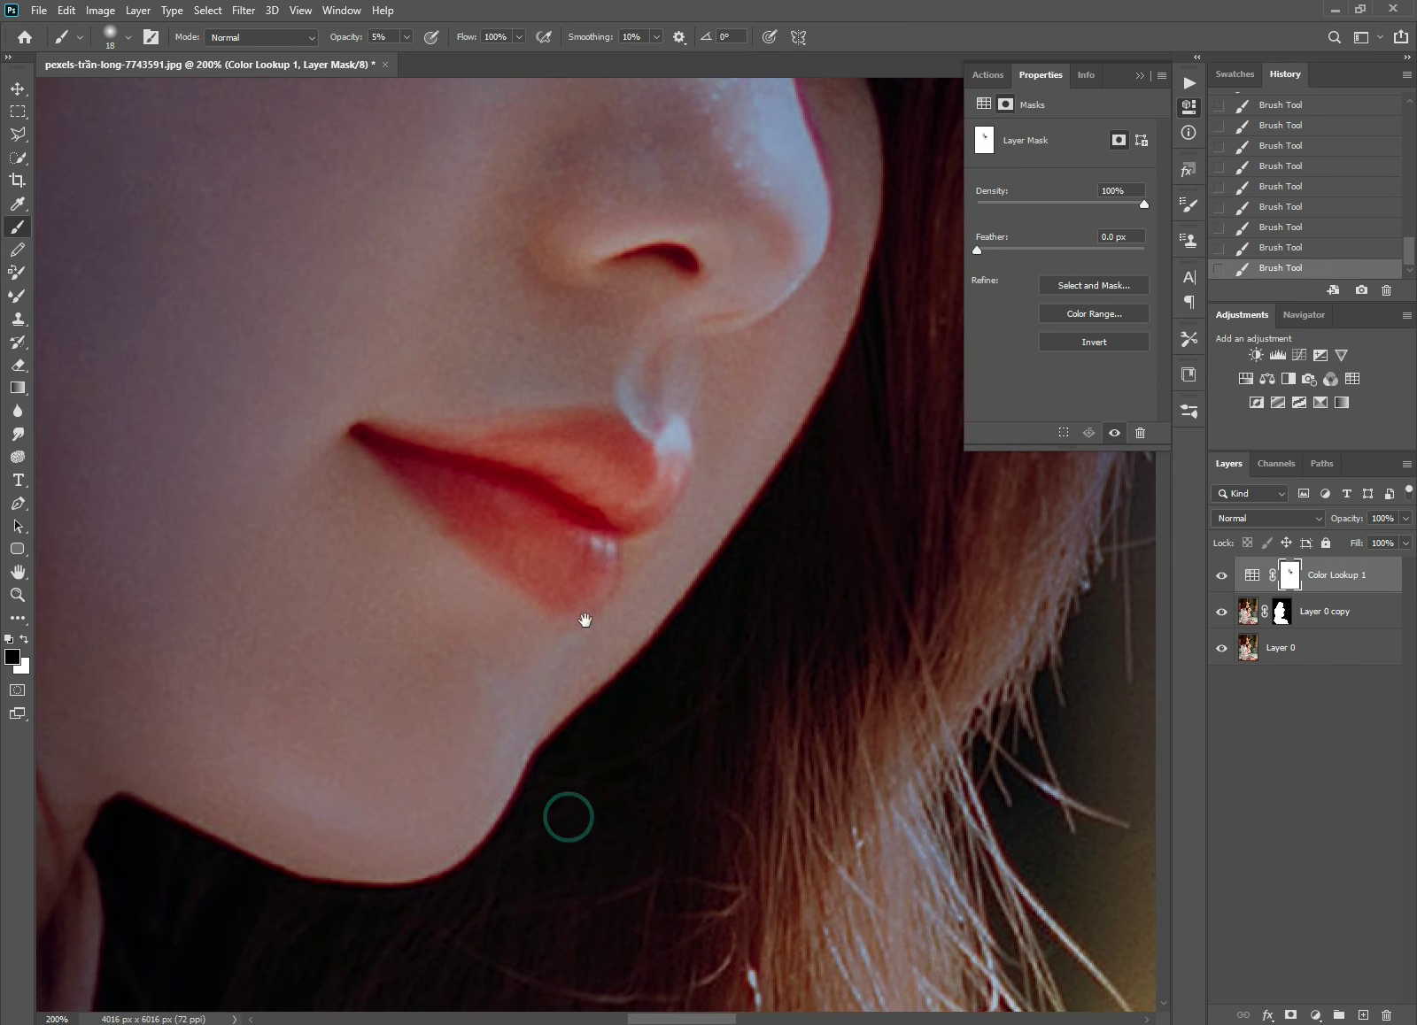
{"action": "right_click", "coordinate": [683, 597], "text": "alt"}
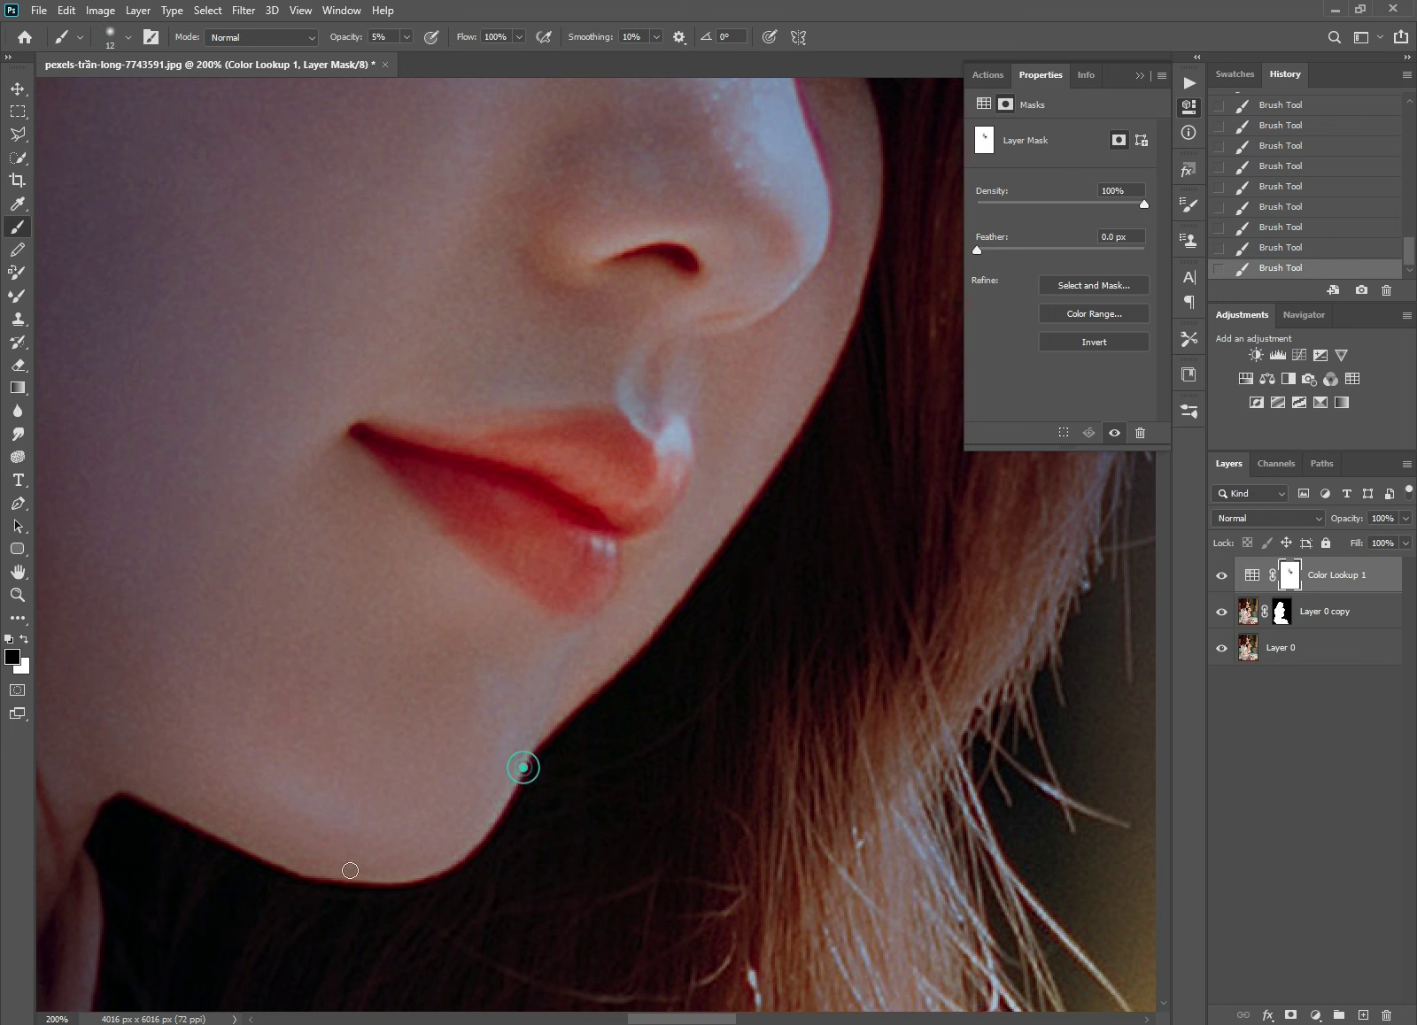
{"action": "key", "text": "ctrl+minus"}
{"action": "left_click_drag", "start_coordinate": [671, 848], "coordinate": [570, 523]}
{"action": "left_click_drag", "start_coordinate": [542, 457], "coordinate": [652, 456]}
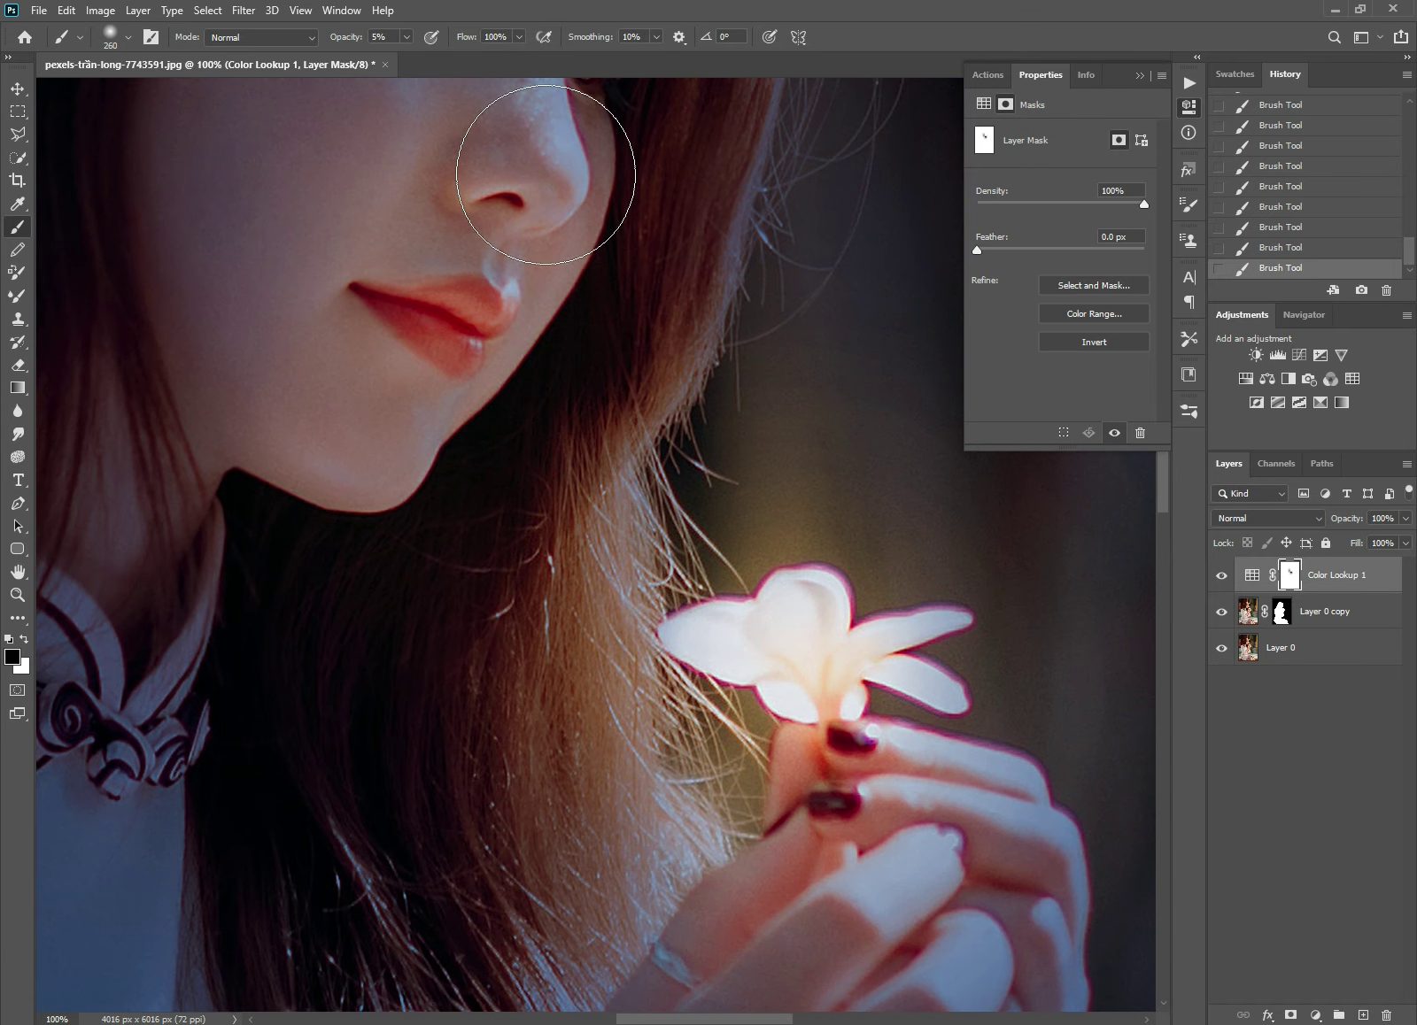
Step: Dab black above the eye and along the nose, then white at the nose tip
{"action": "left_click_drag", "start_coordinate": [351, 281], "coordinate": [379, 534]}
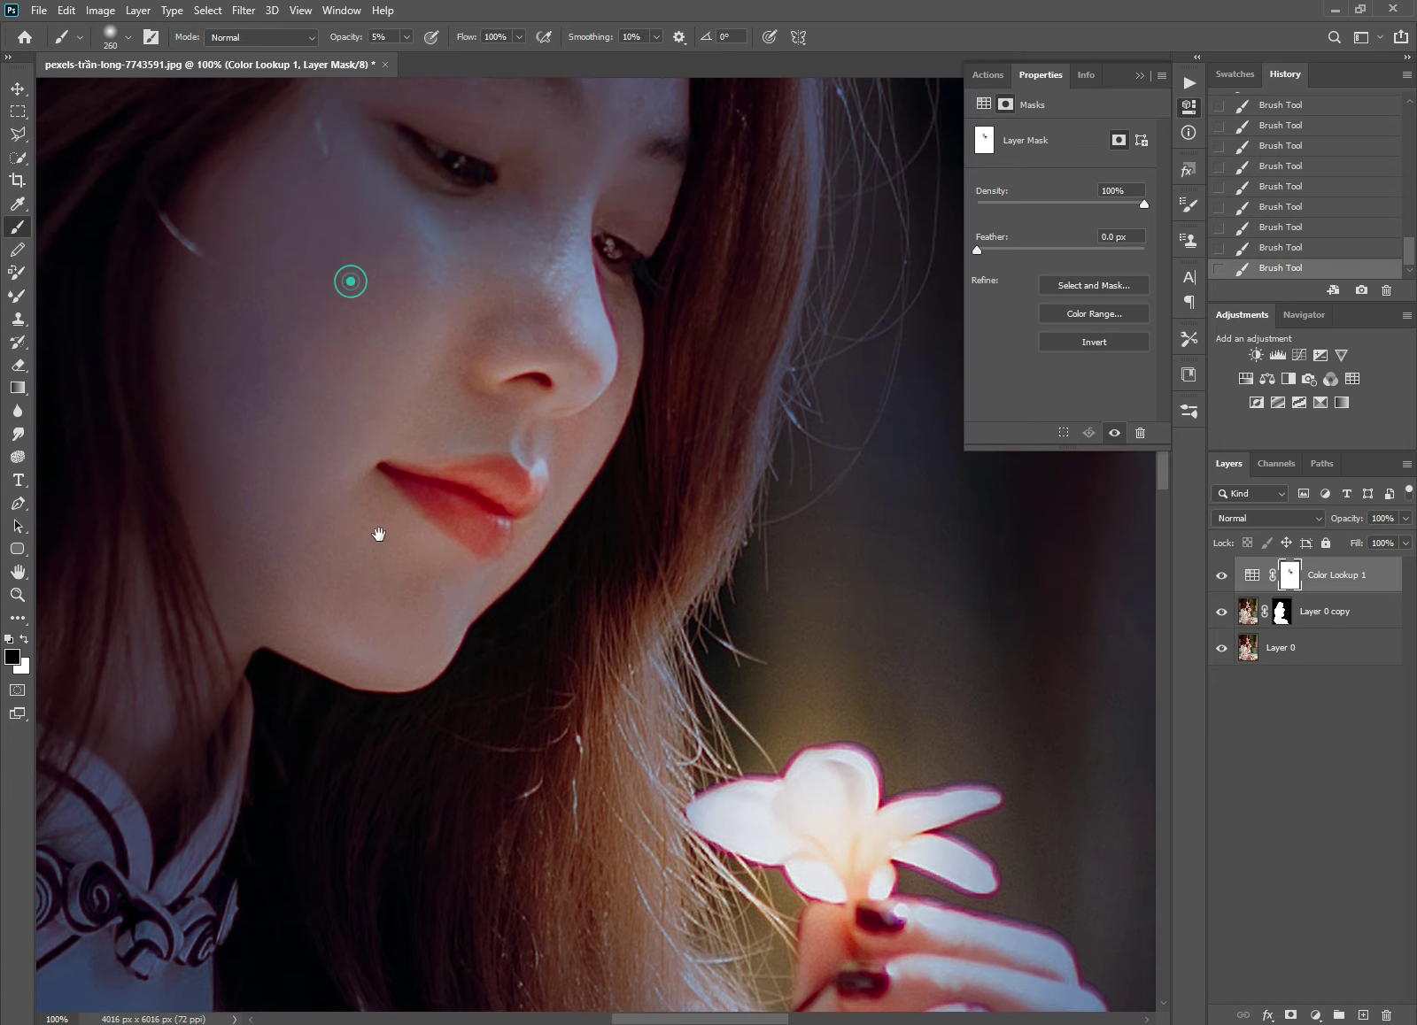
{"action": "left_click_drag", "start_coordinate": [502, 268], "coordinate": [483, 268]}
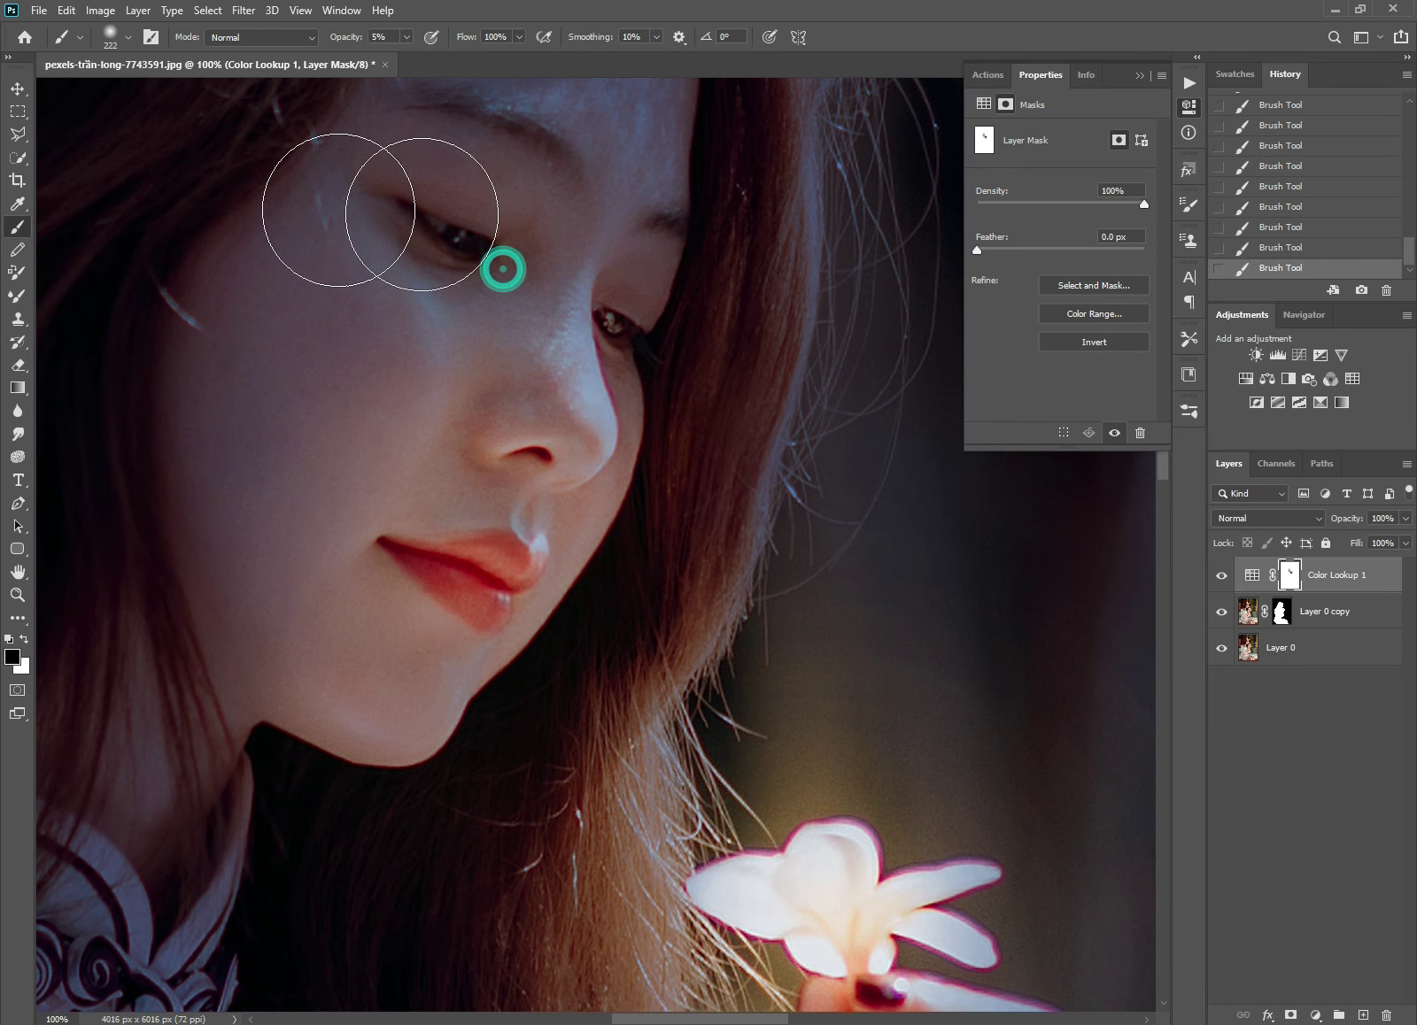
{"action": "left_click", "coordinate": [402, 203]}
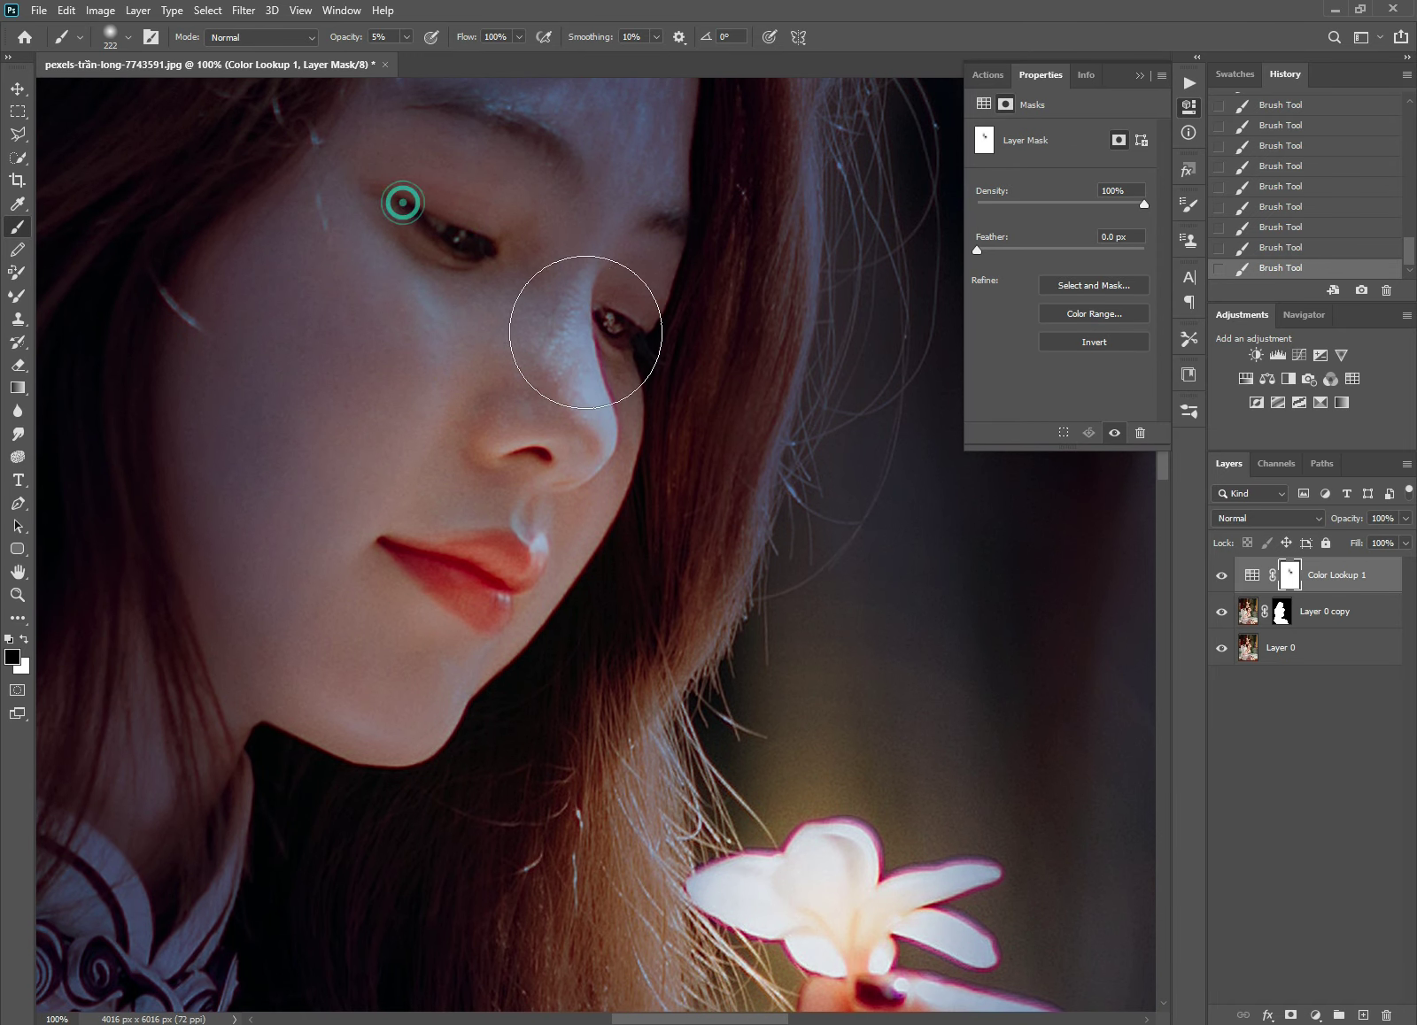
{"action": "left_click", "coordinate": [602, 332]}
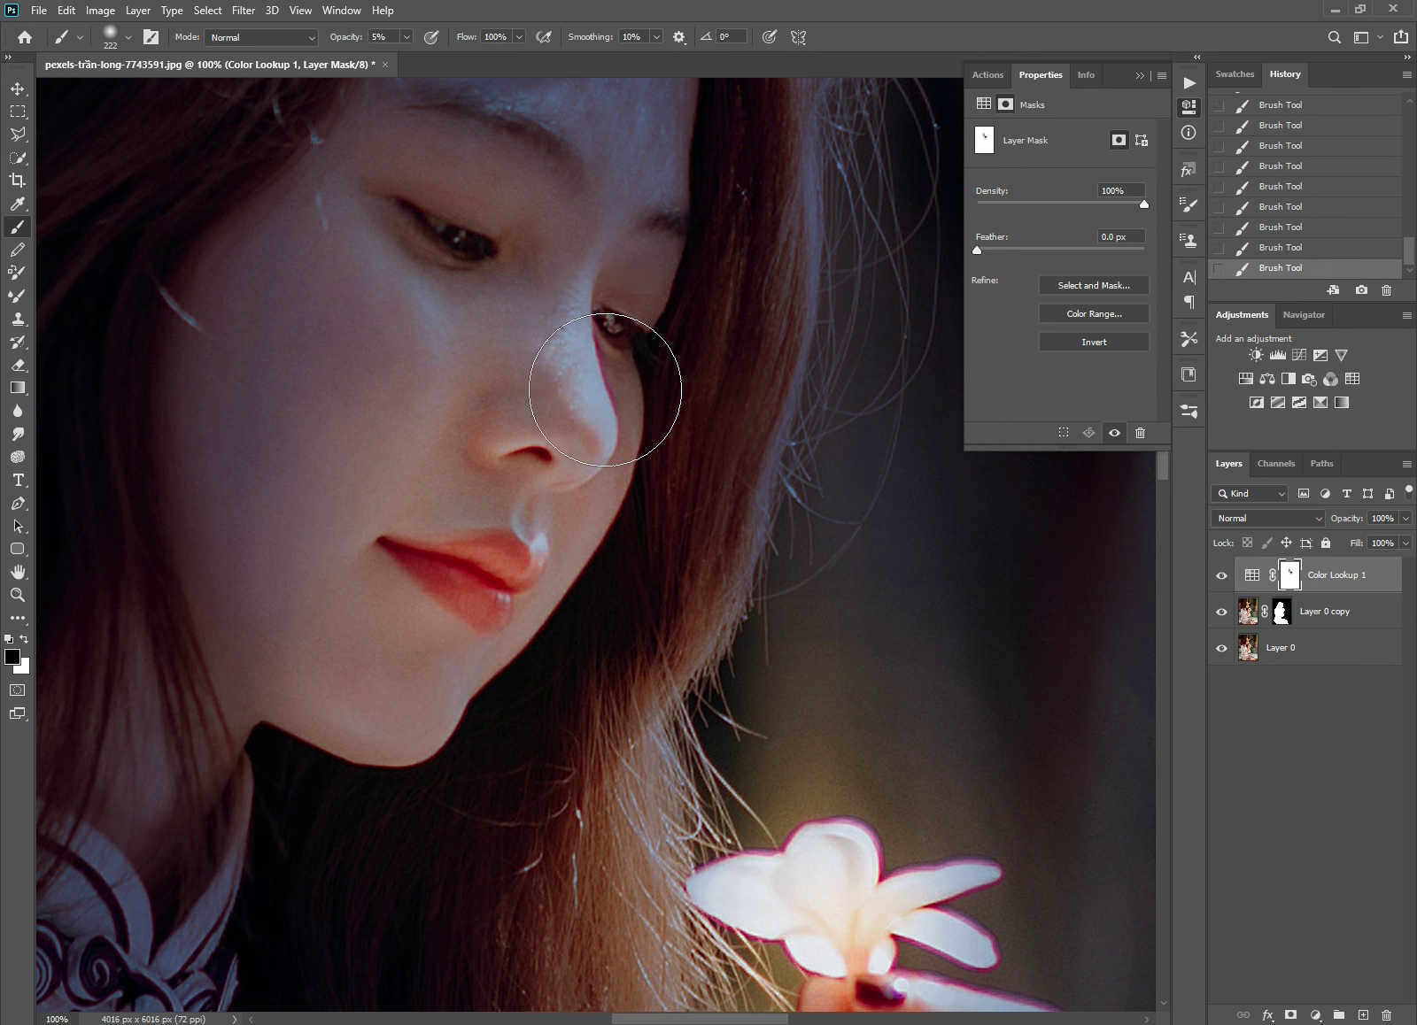
{"action": "left_click", "coordinate": [611, 339]}
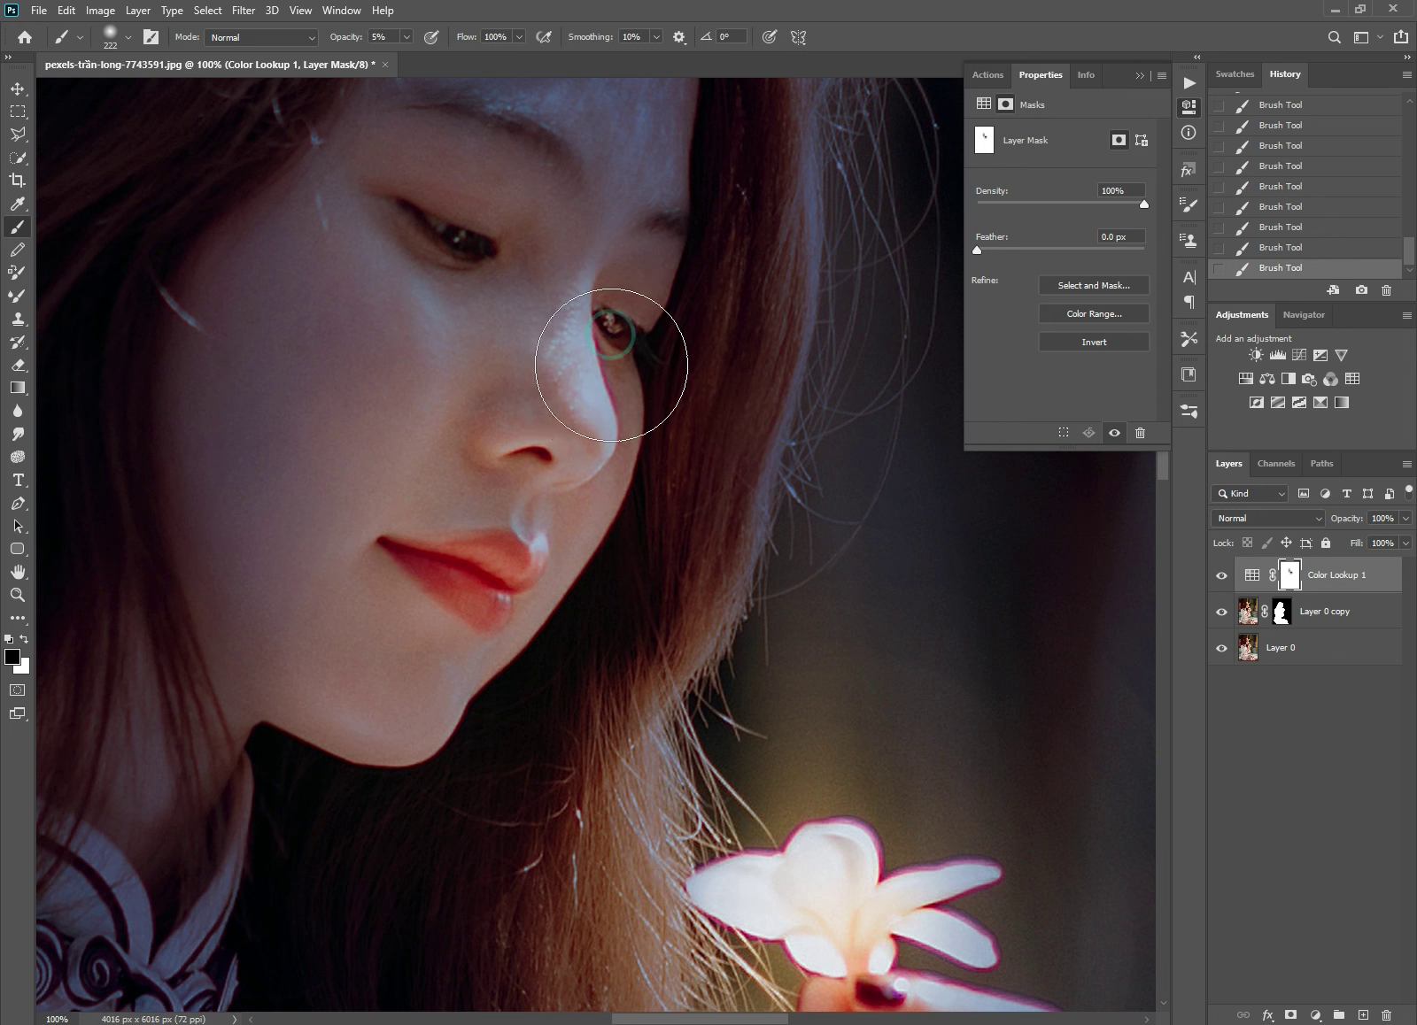
{"action": "key", "text": "x"}
{"action": "left_click", "coordinate": [584, 433]}
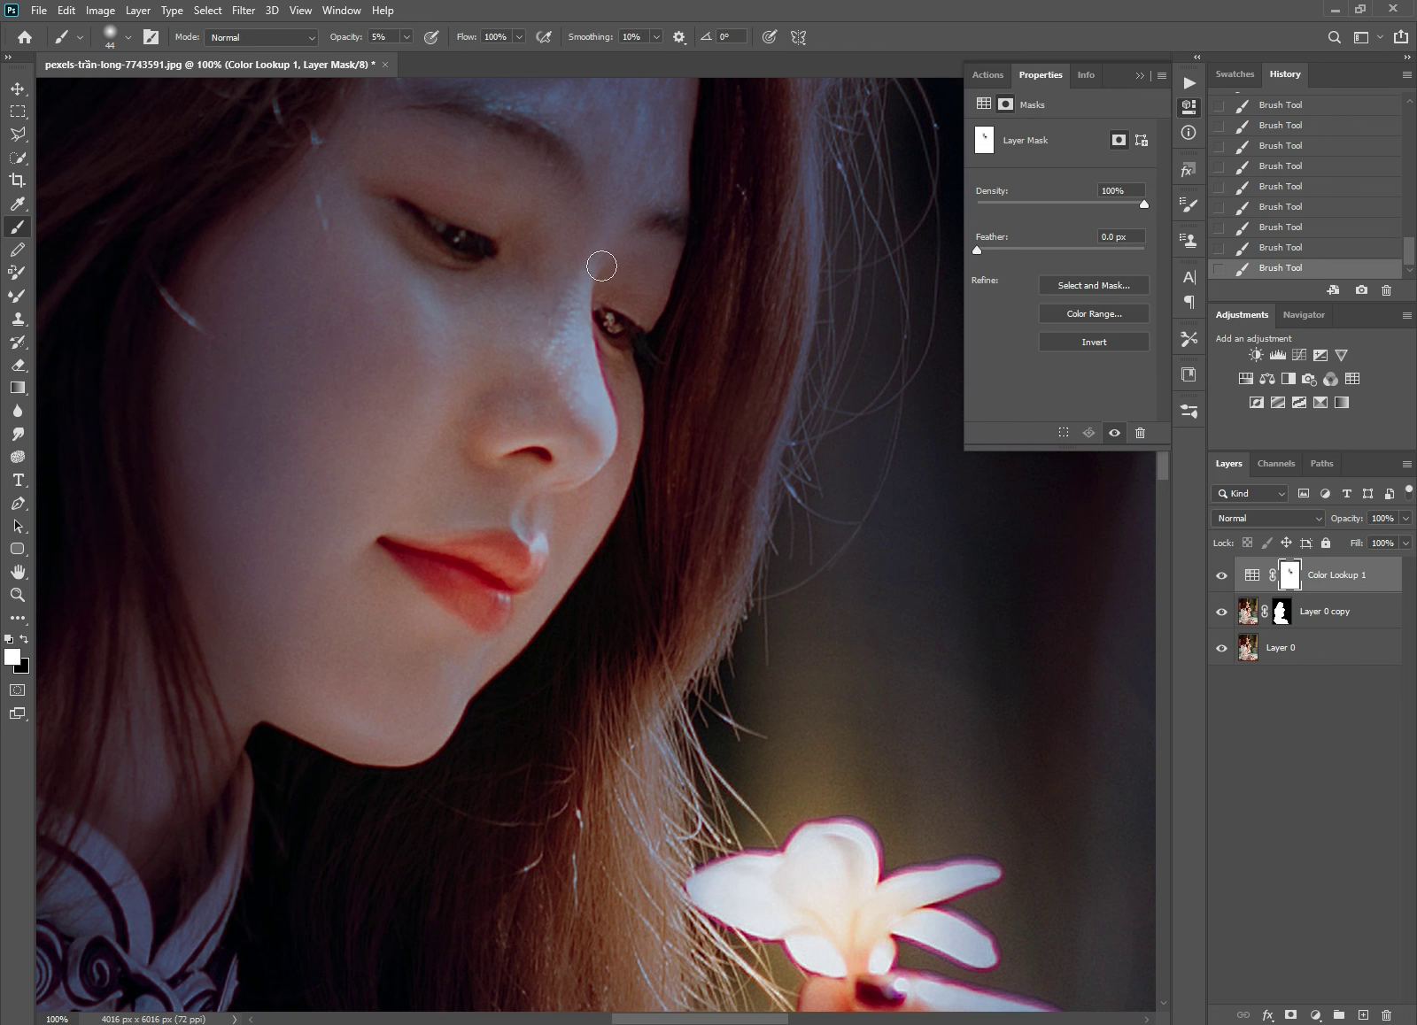
Step: Dab the mask around the eye corners, above the left eye, and over both eyes
{"action": "left_click", "coordinate": [649, 278]}
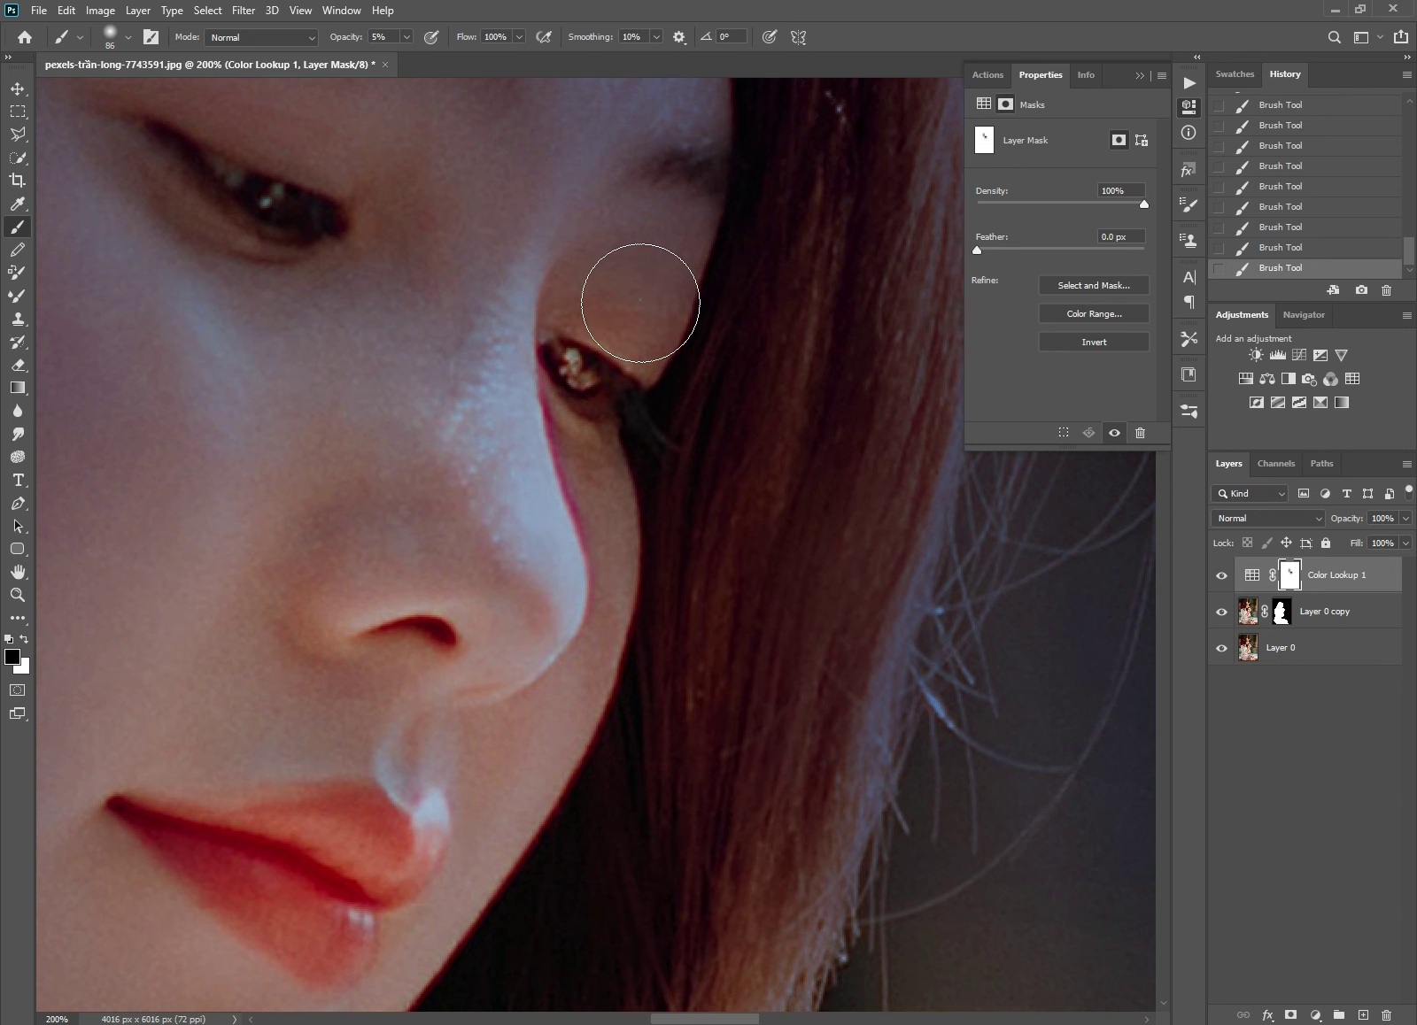
{"action": "left_click", "coordinate": [320, 247]}
{"action": "left_click", "coordinate": [180, 165]}
{"action": "left_click", "coordinate": [351, 253]}
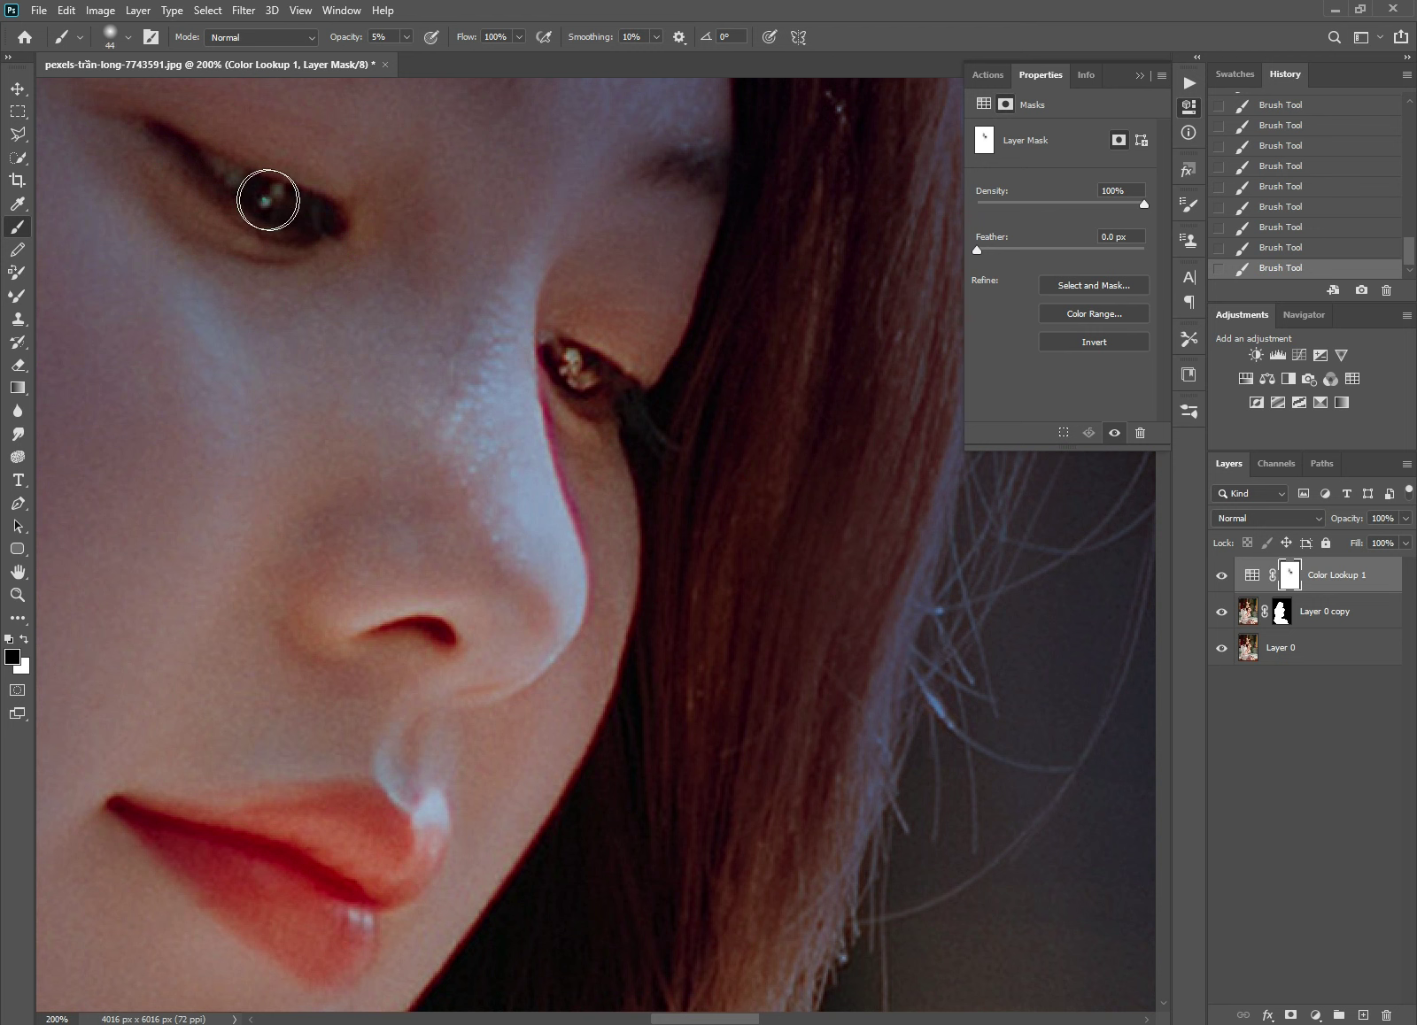
{"action": "left_click", "coordinate": [407, 37]}
{"action": "left_click", "coordinate": [263, 195]}
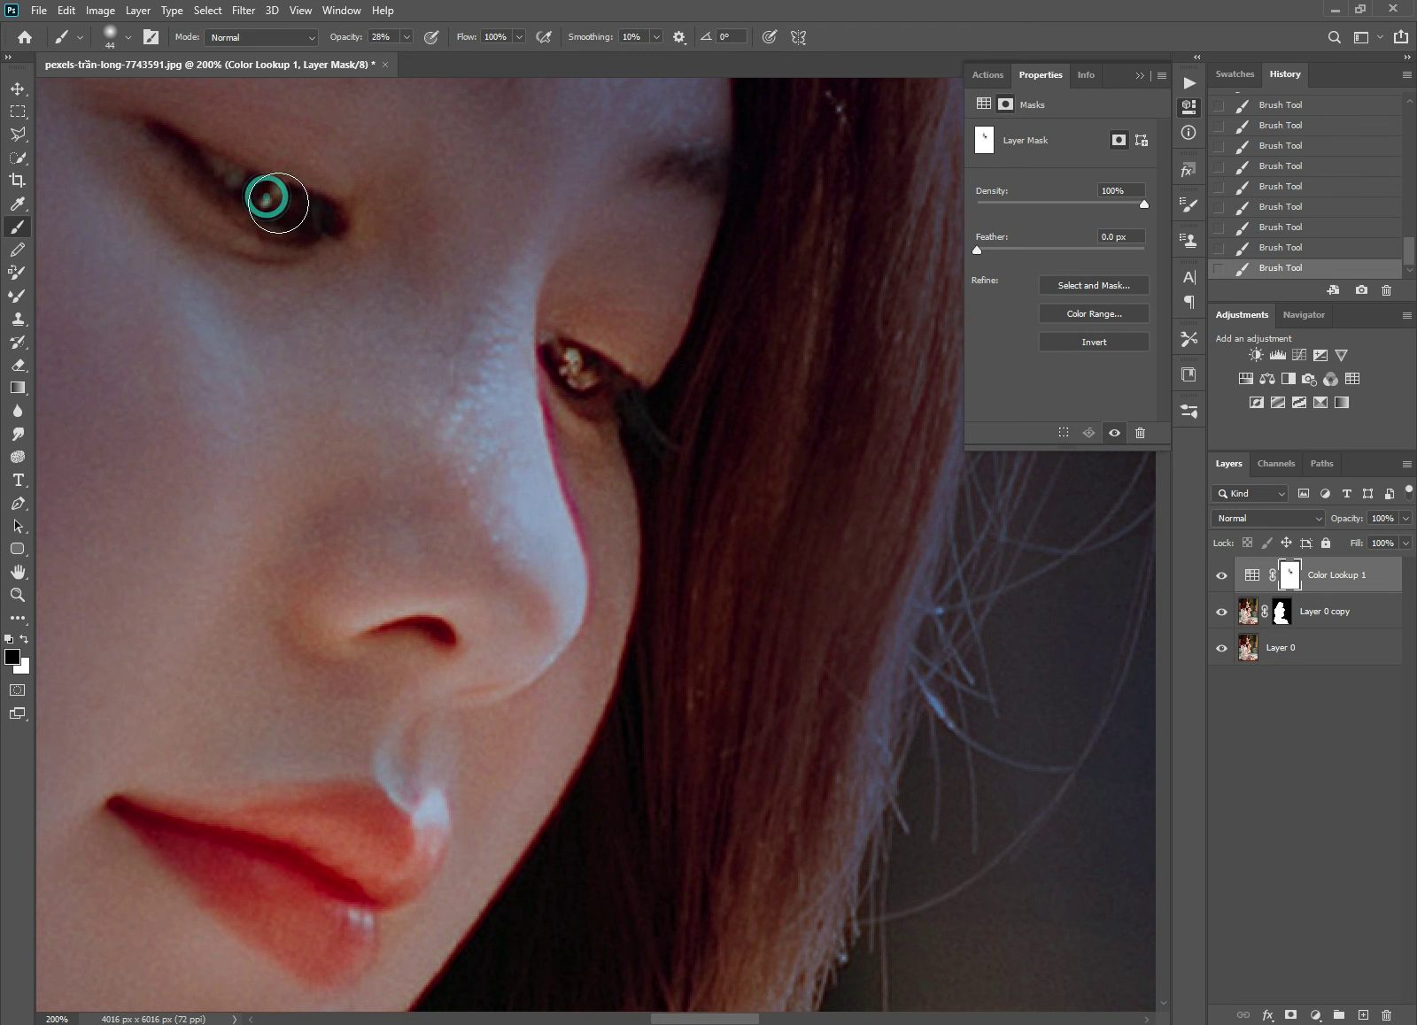
{"action": "left_click", "coordinate": [576, 351]}
{"action": "scroll", "coordinate": [572, 354], "scroll_direction": "right", "scroll_amount": 1}
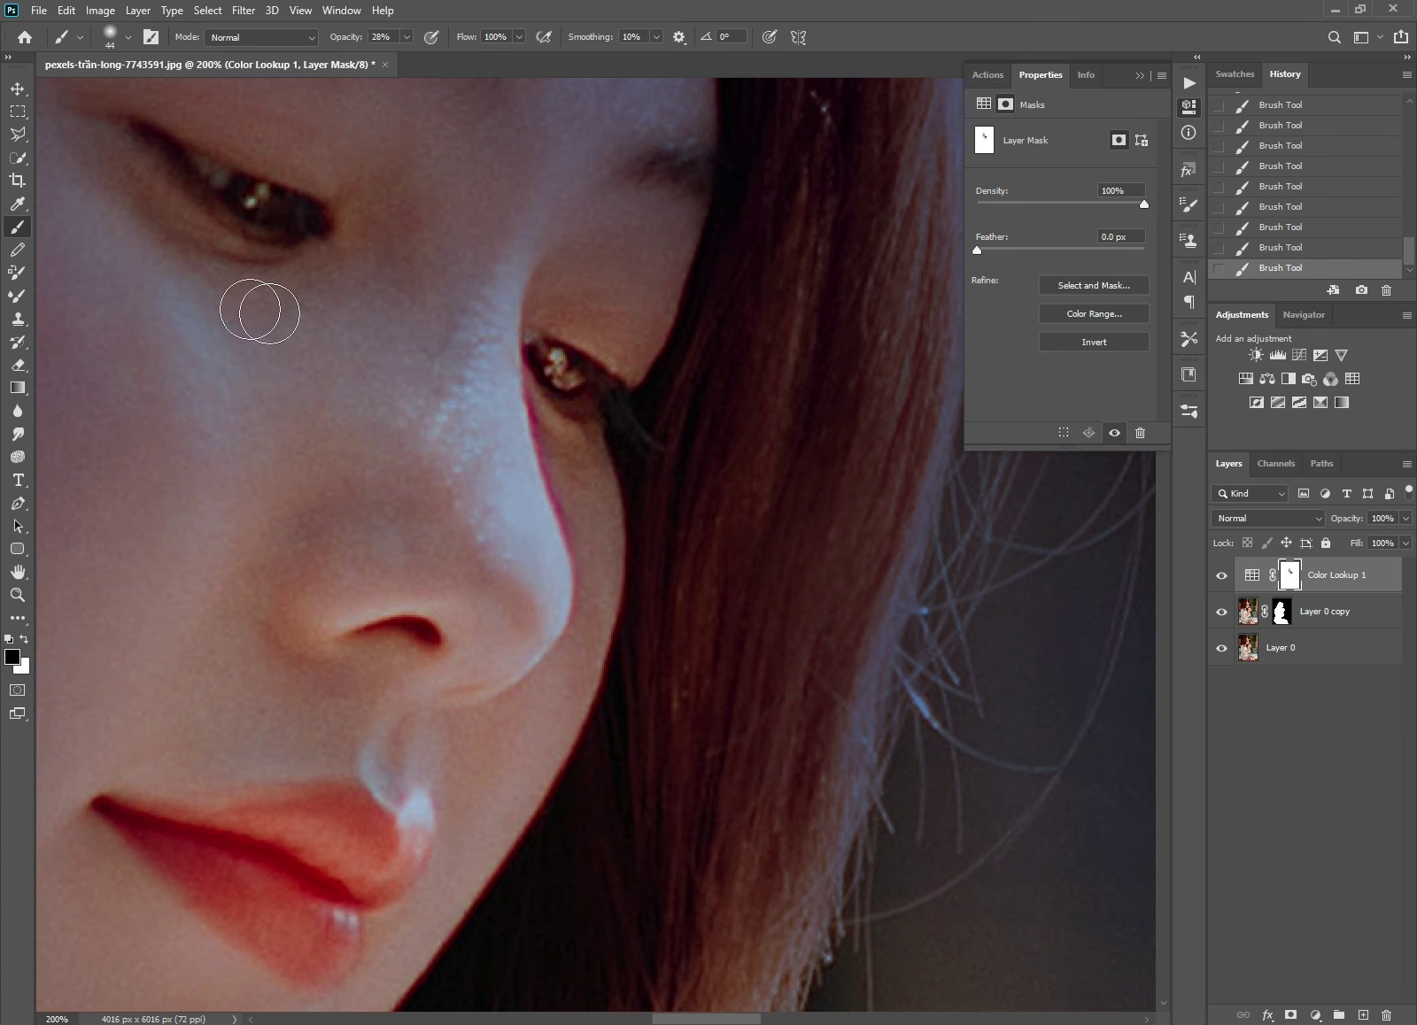
Step: Return to 100% zoom, enlarge the brush to 124 px, and reset opacity to 5%
{"action": "left_click", "coordinate": [333, 224], "text": "alt"}
{"action": "left_click", "coordinate": [239, 407], "text": "alt"}
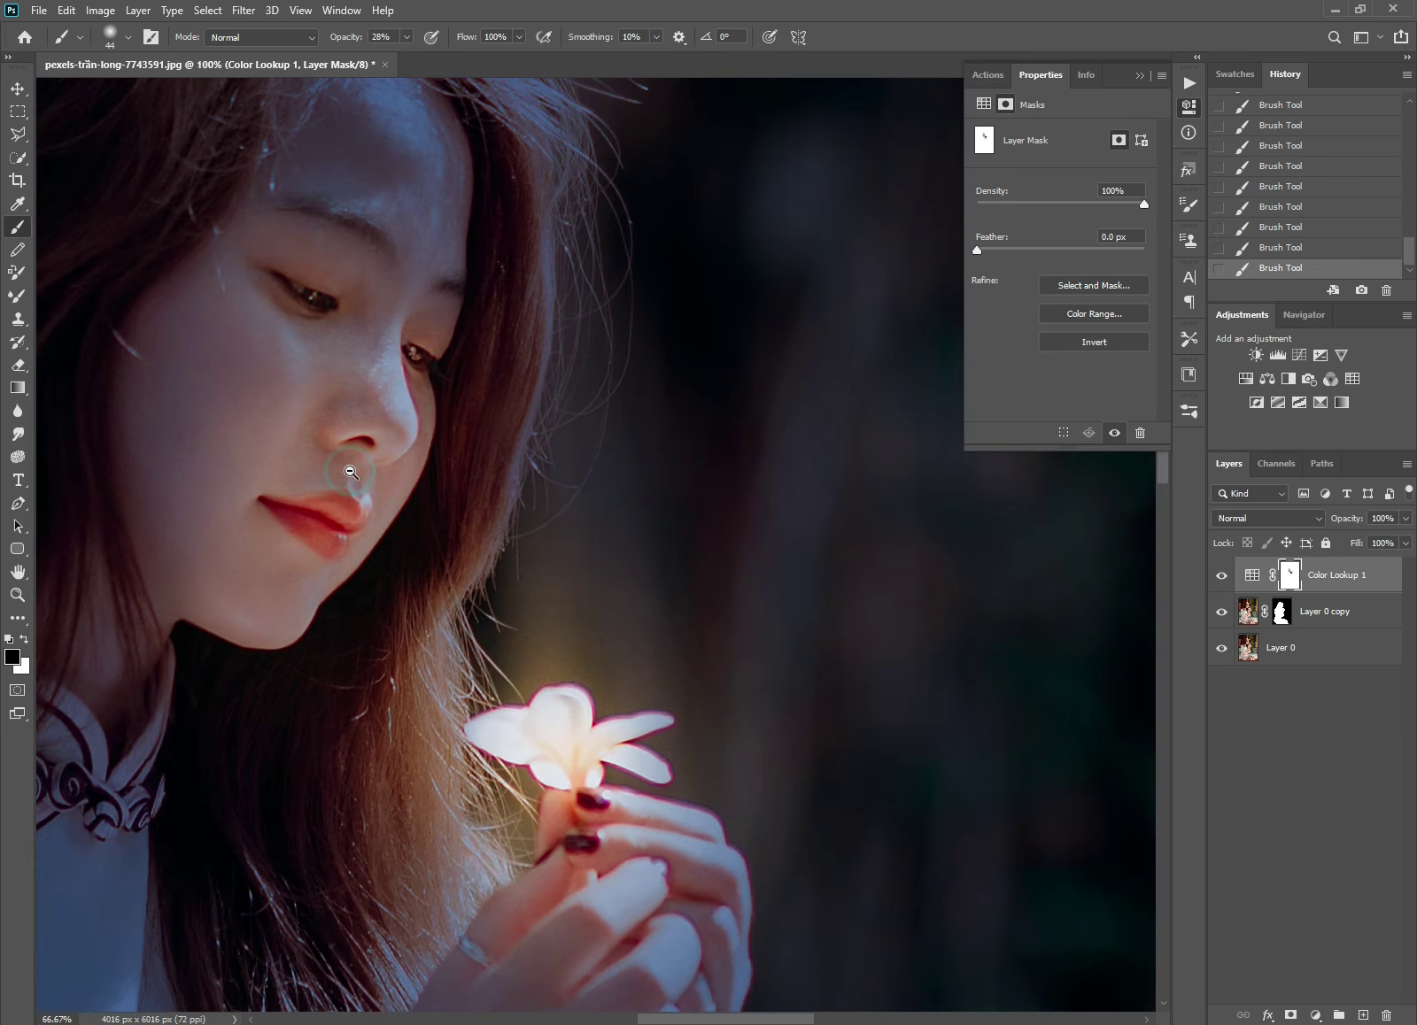
{"action": "left_click", "coordinate": [232, 399], "text": "ctrl"}
{"action": "left_click_drag", "start_coordinate": [230, 395], "coordinate": [259, 225]}
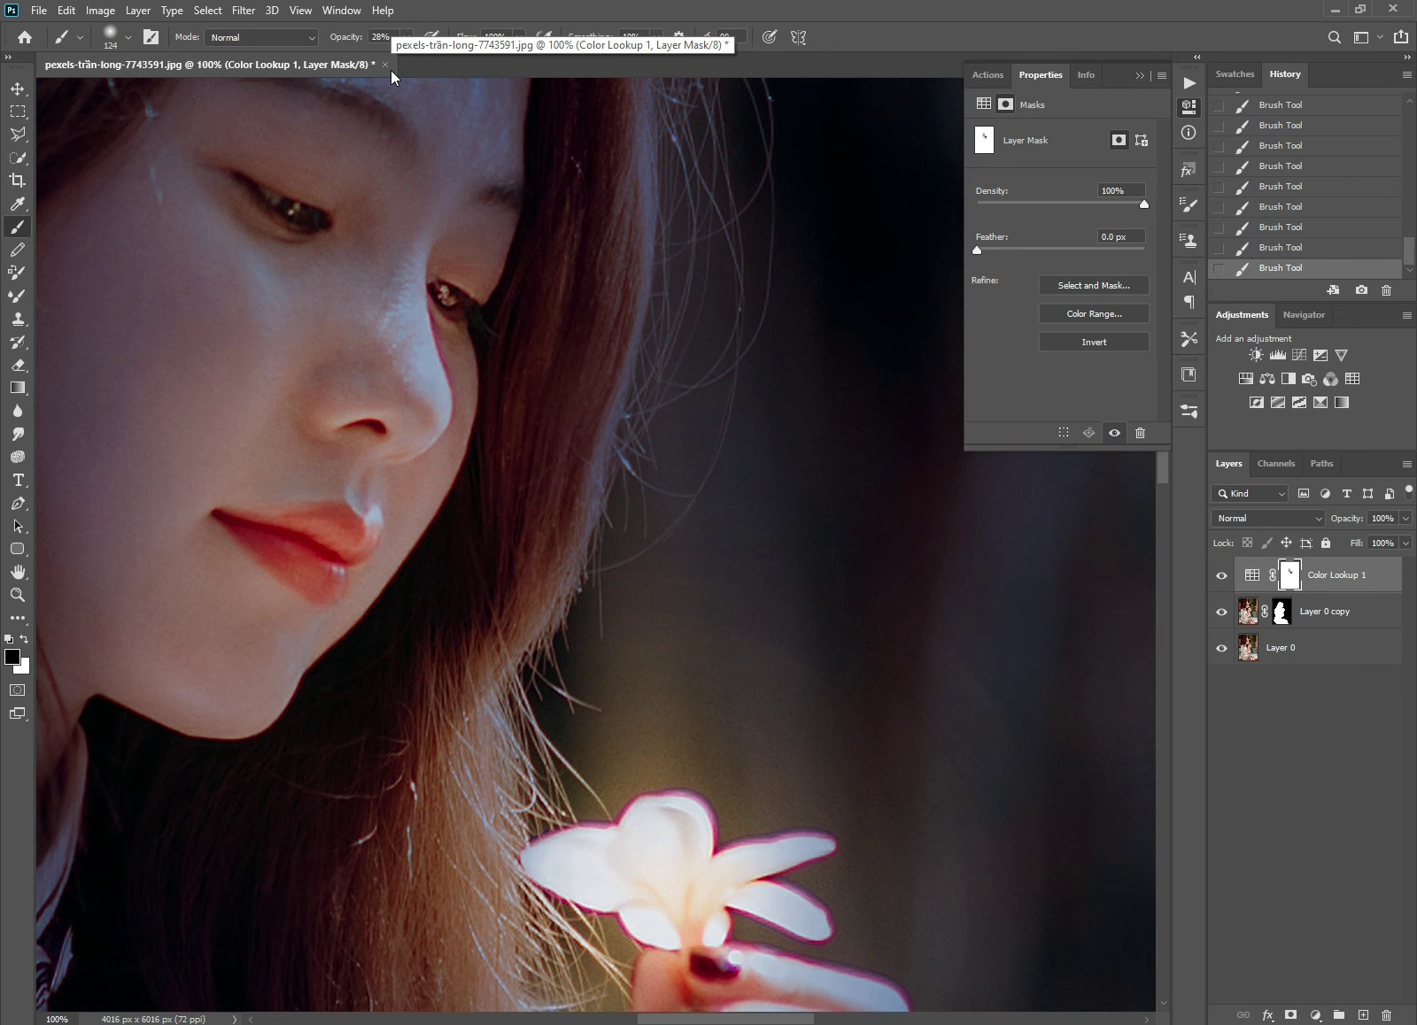
{"action": "key", "text": "0"}
{"action": "key", "text": "5"}
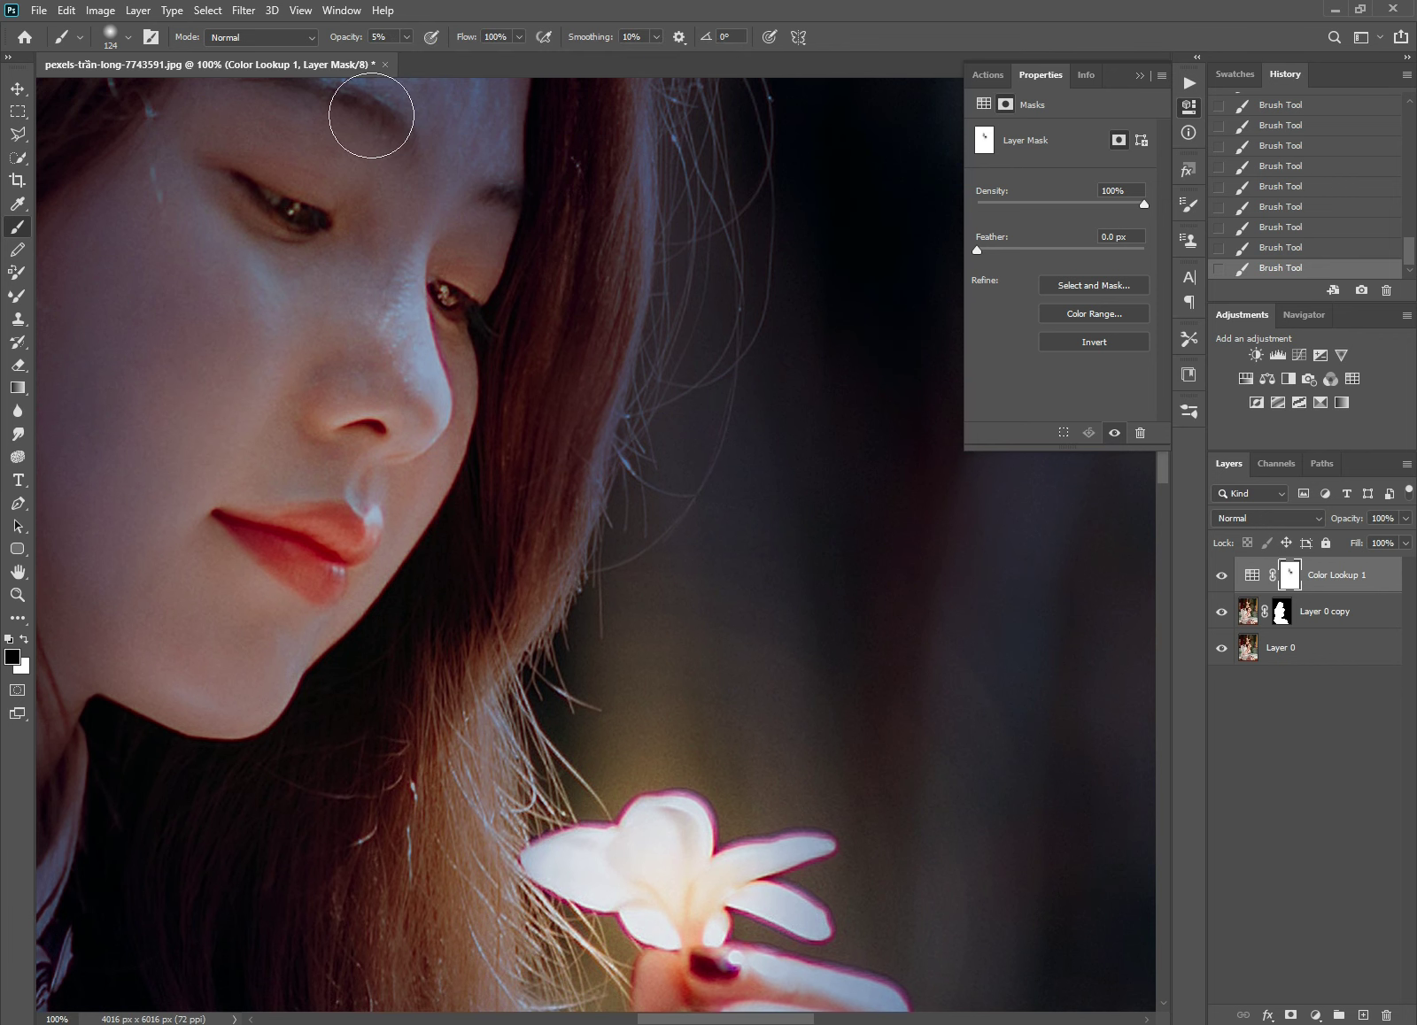
Step: Paint the cool tone faintly off the cheek, undoing and redoing the stroke
{"action": "left_click_drag", "start_coordinate": [285, 292], "coordinate": [353, 382]}
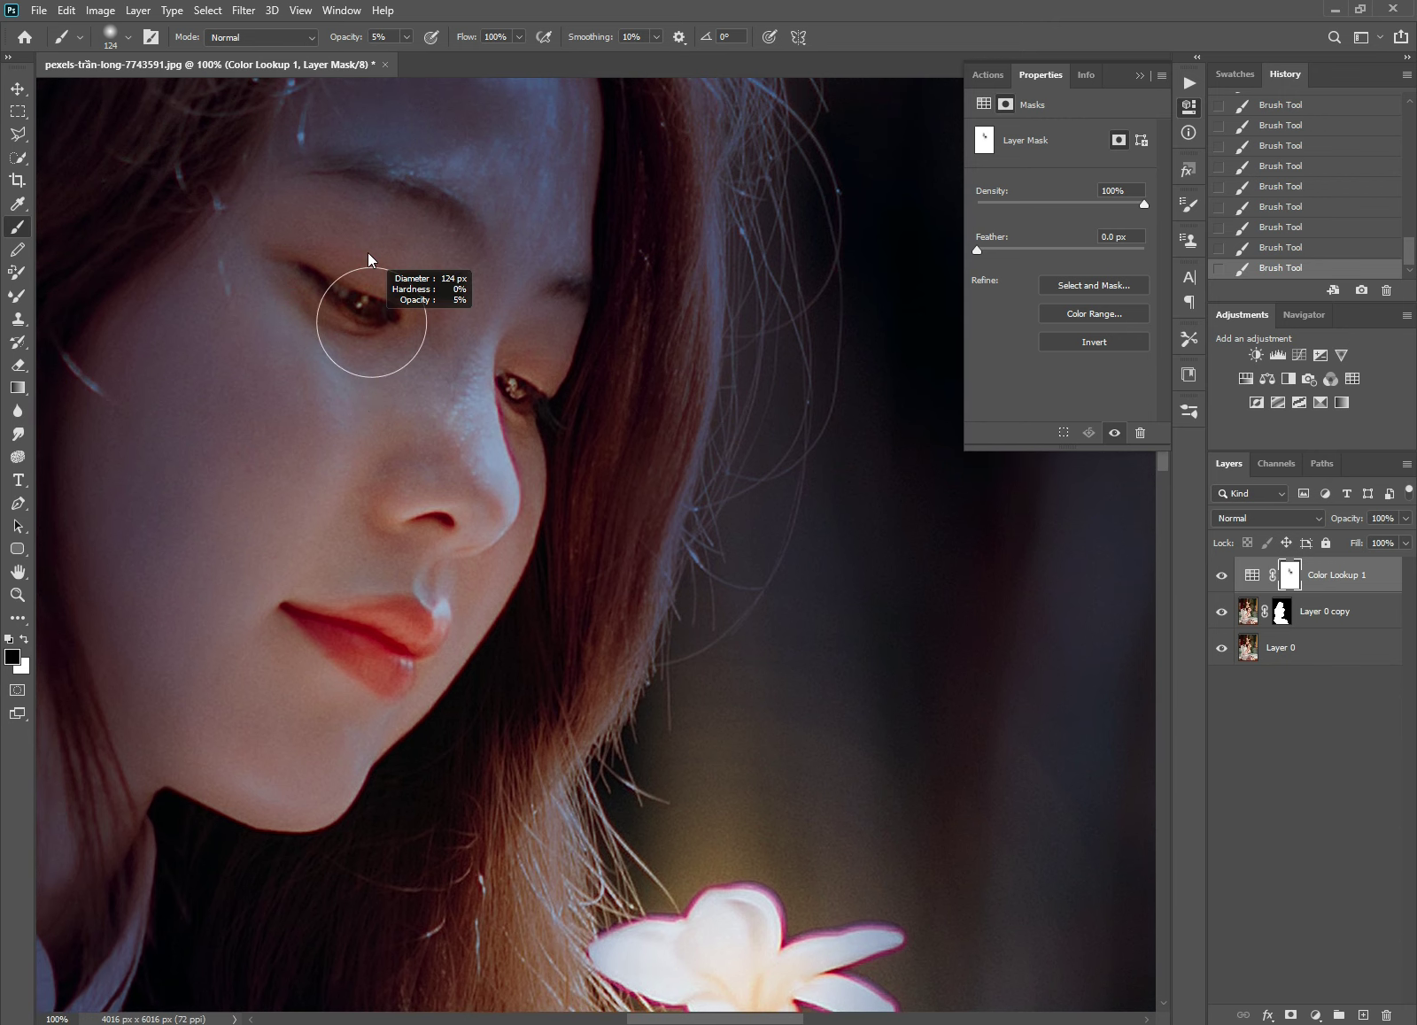
{"action": "left_click", "coordinate": [329, 281]}
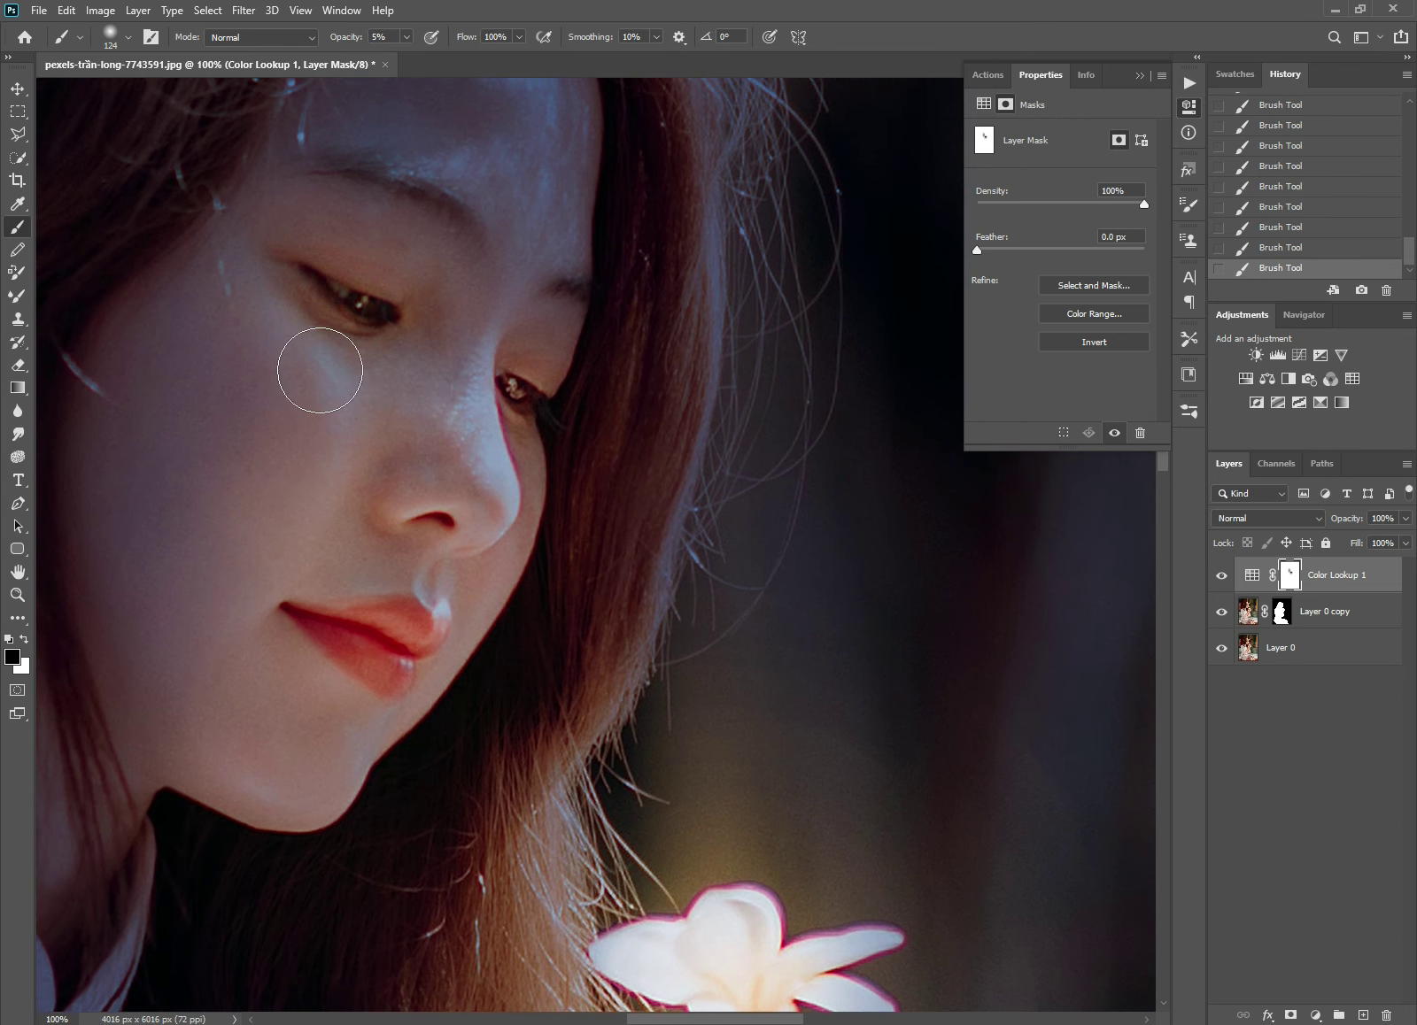
{"action": "mouse_move", "coordinate": [367, 640]}
{"action": "left_mouse_down"}
{"action": "mouse_move", "coordinate": [413, 497]}
{"action": "mouse_move", "coordinate": [352, 433]}
{"action": "left_mouse_up"}
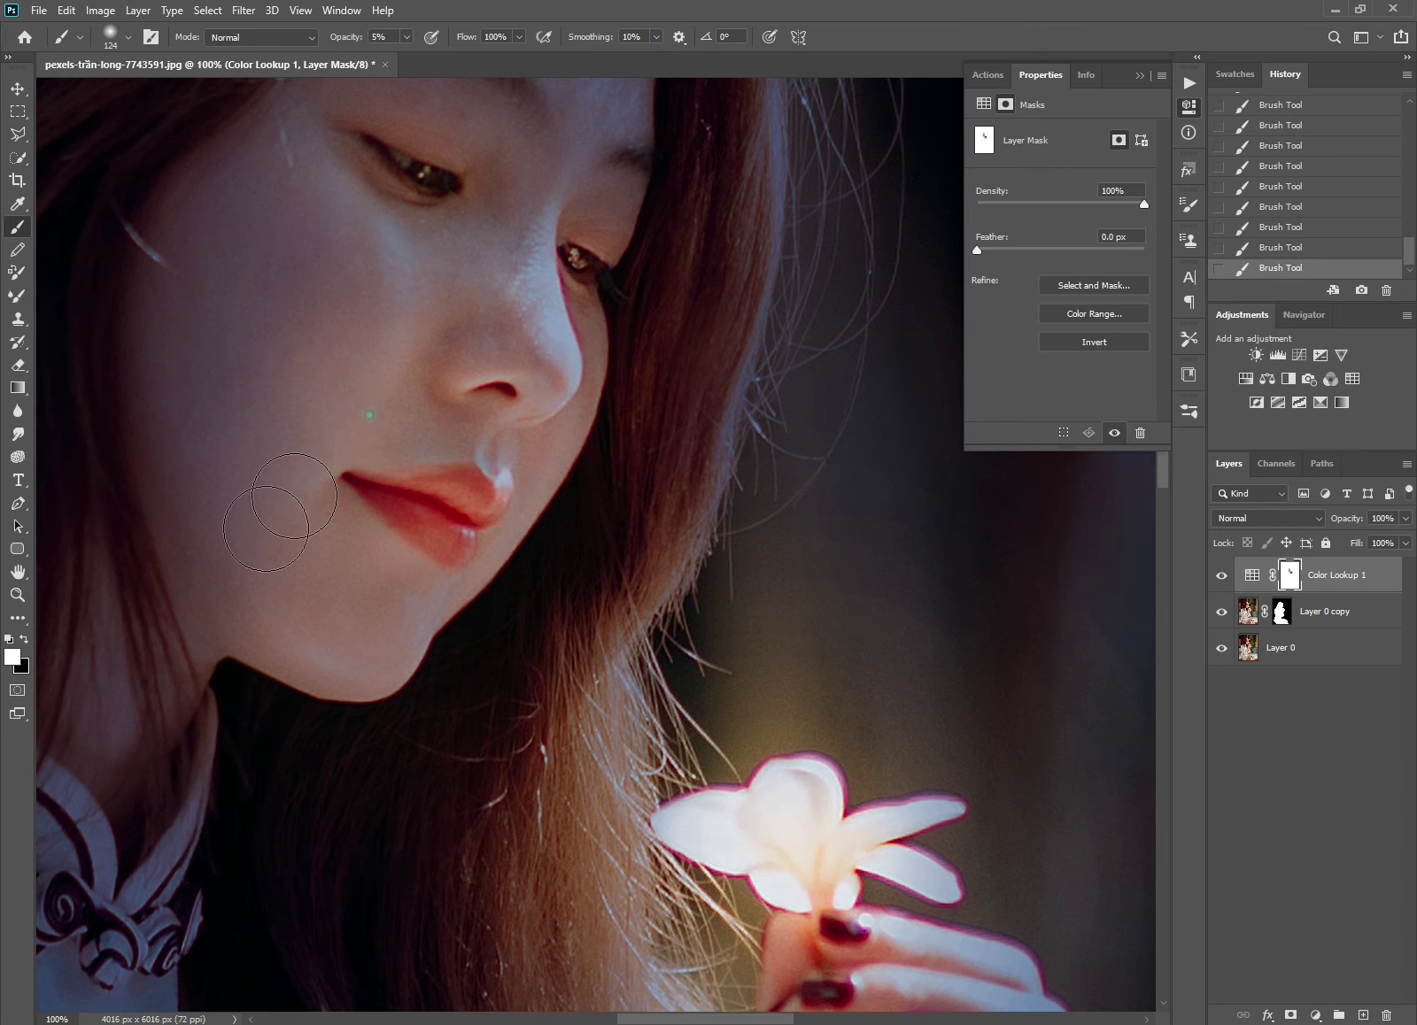
{"action": "key", "text": "ctrl+z"}
{"action": "key", "text": "ctrl+shift+z"}
{"action": "left_click_drag", "start_coordinate": [506, 674], "coordinate": [478, 547]}
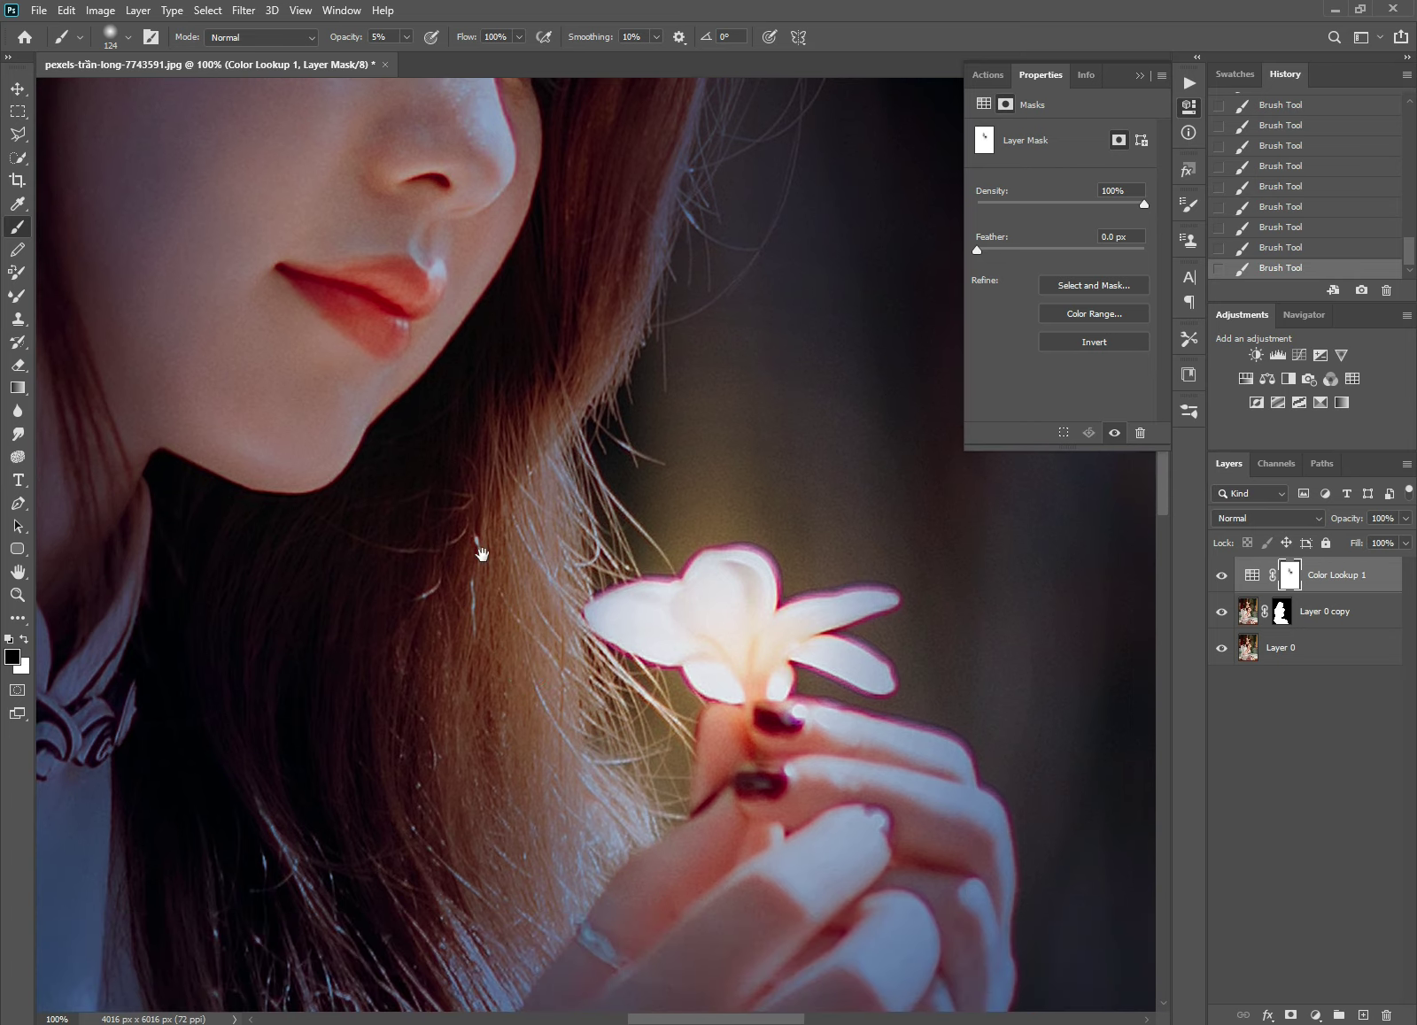
Step: Paint faint black mask strokes over the neck and down the chest with 175–262 px brushes
{"action": "scroll", "coordinate": [894, 832], "scroll_direction": "down", "scroll_amount": 2}
{"action": "scroll", "coordinate": [769, 673], "scroll_direction": "up", "scroll_amount": 1}
{"action": "left_click_drag", "start_coordinate": [595, 484], "coordinate": [709, 520]}
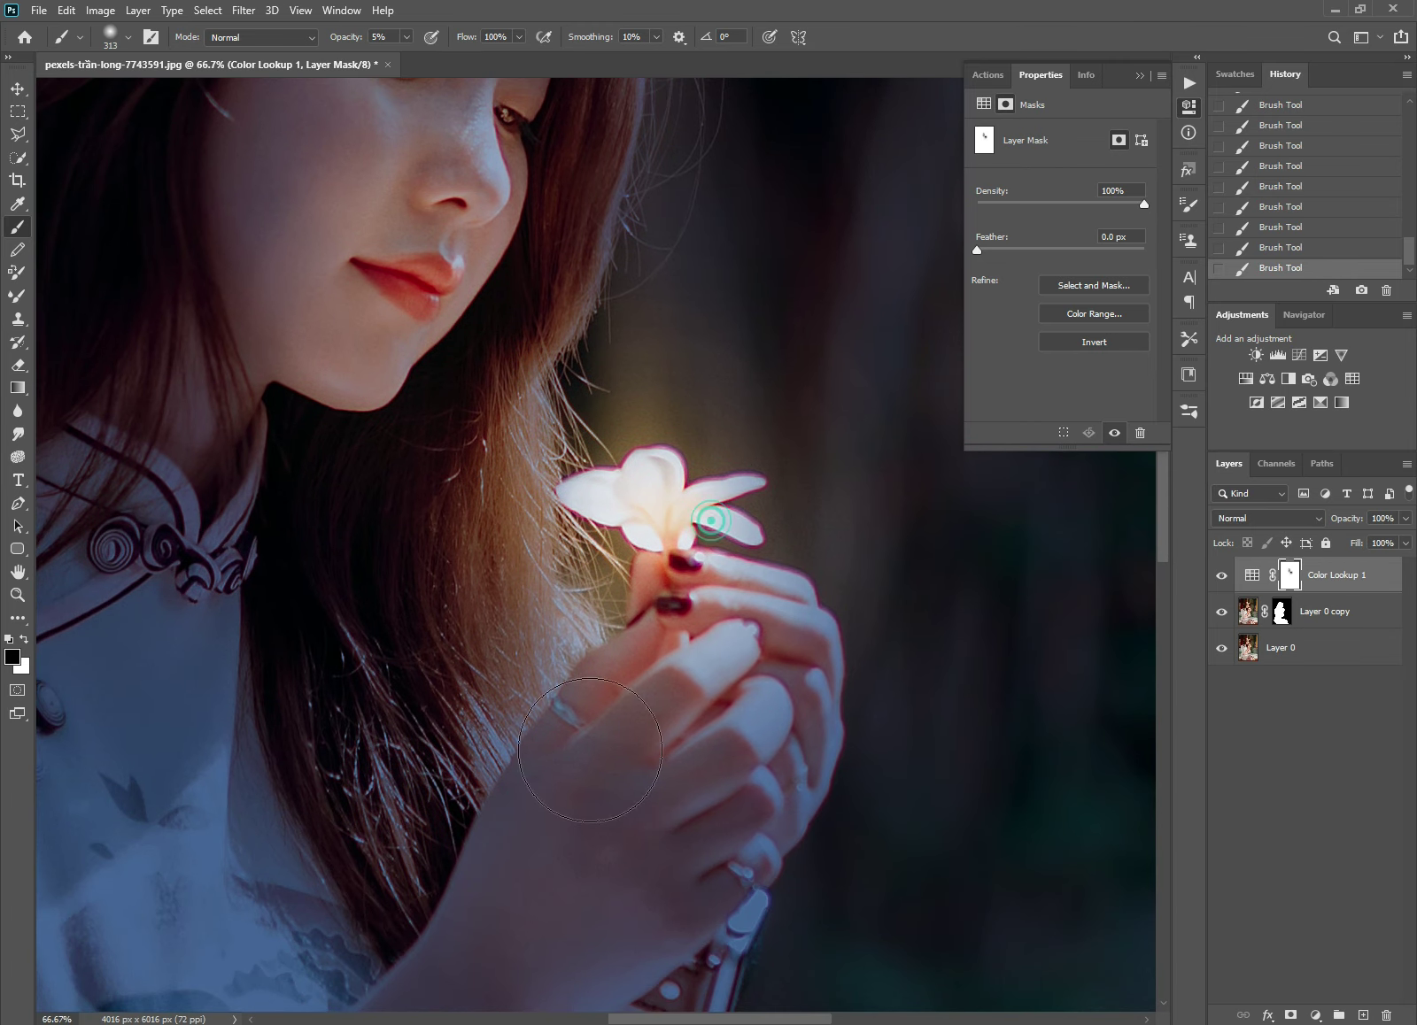
{"action": "left_click_drag", "start_coordinate": [496, 782], "coordinate": [829, 596]}
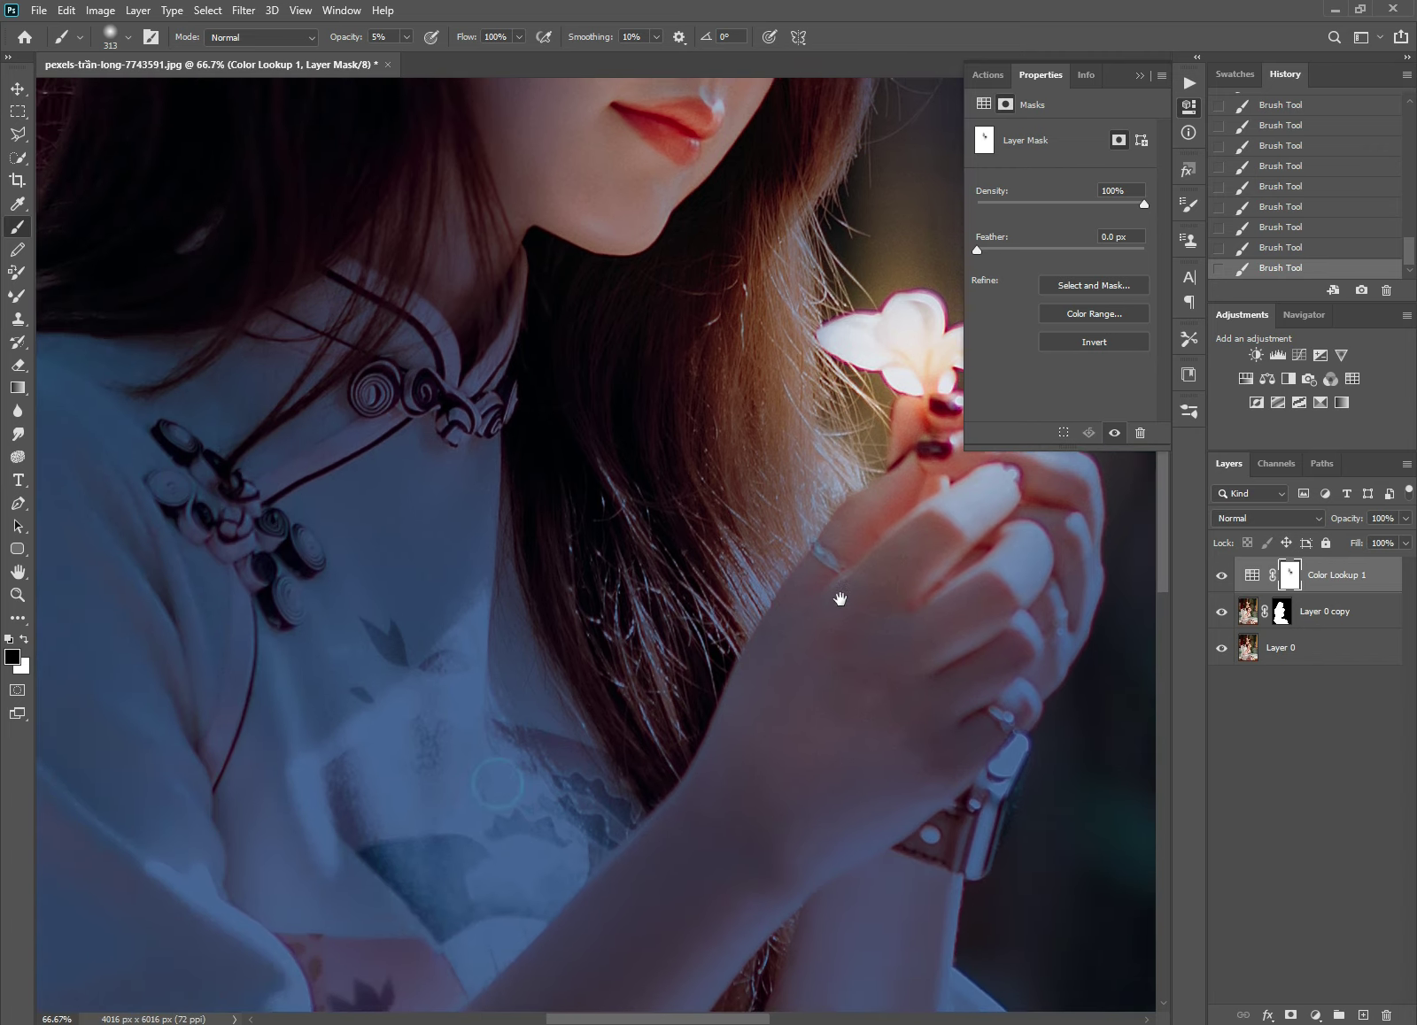
{"action": "left_click_drag", "start_coordinate": [578, 563], "coordinate": [570, 556]}
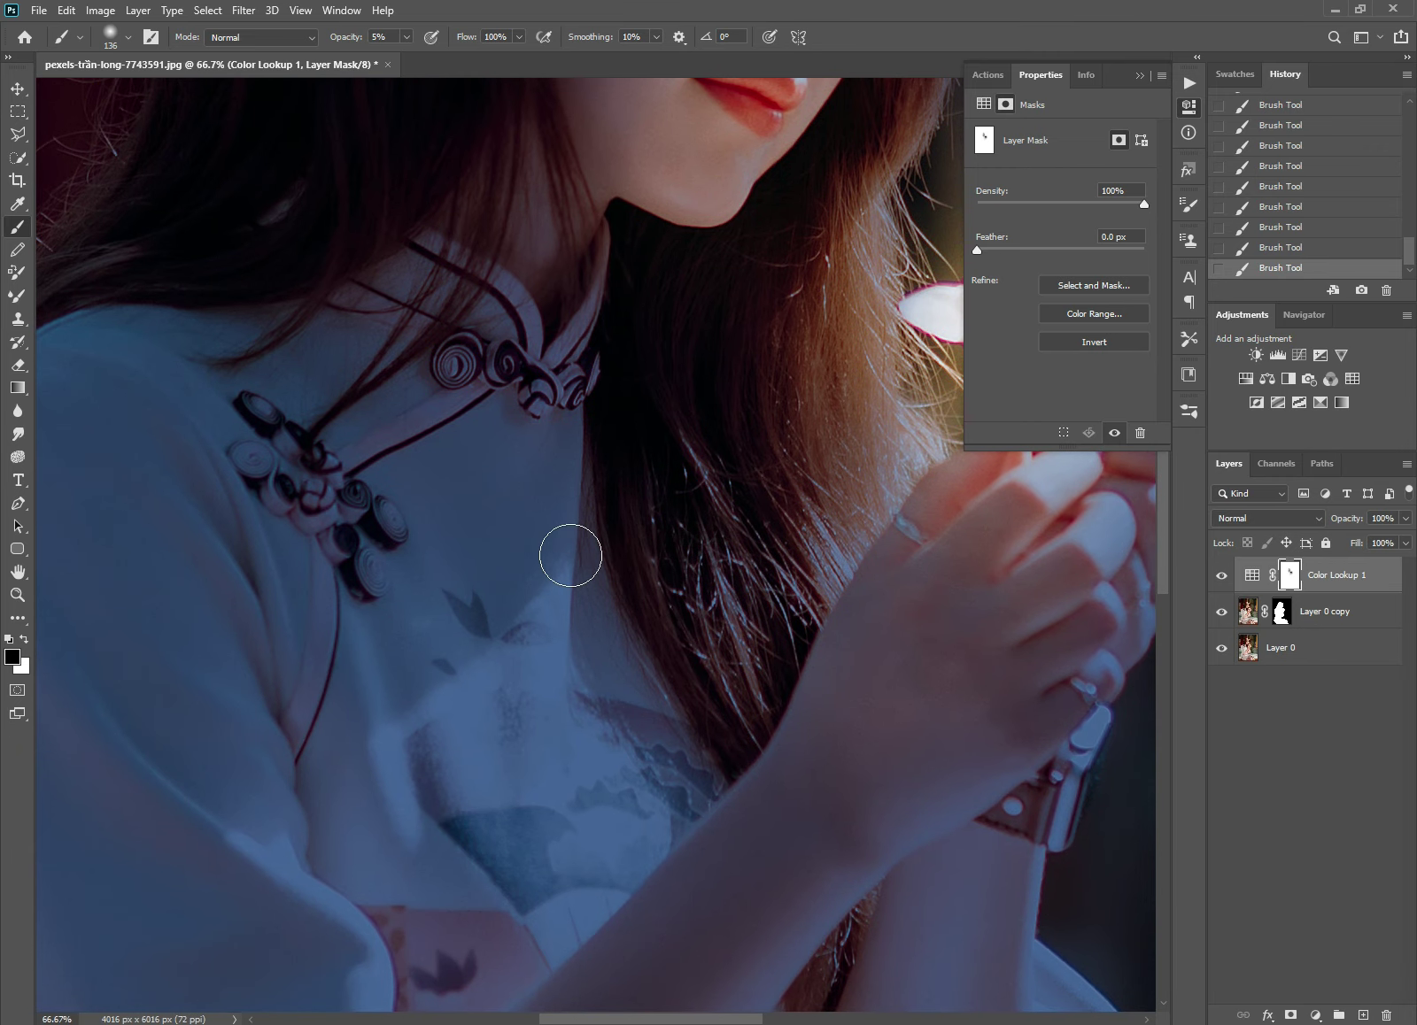
{"action": "left_click_drag", "start_coordinate": [672, 584], "coordinate": [609, 700]}
{"action": "left_click_drag", "start_coordinate": [486, 322], "coordinate": [491, 326]}
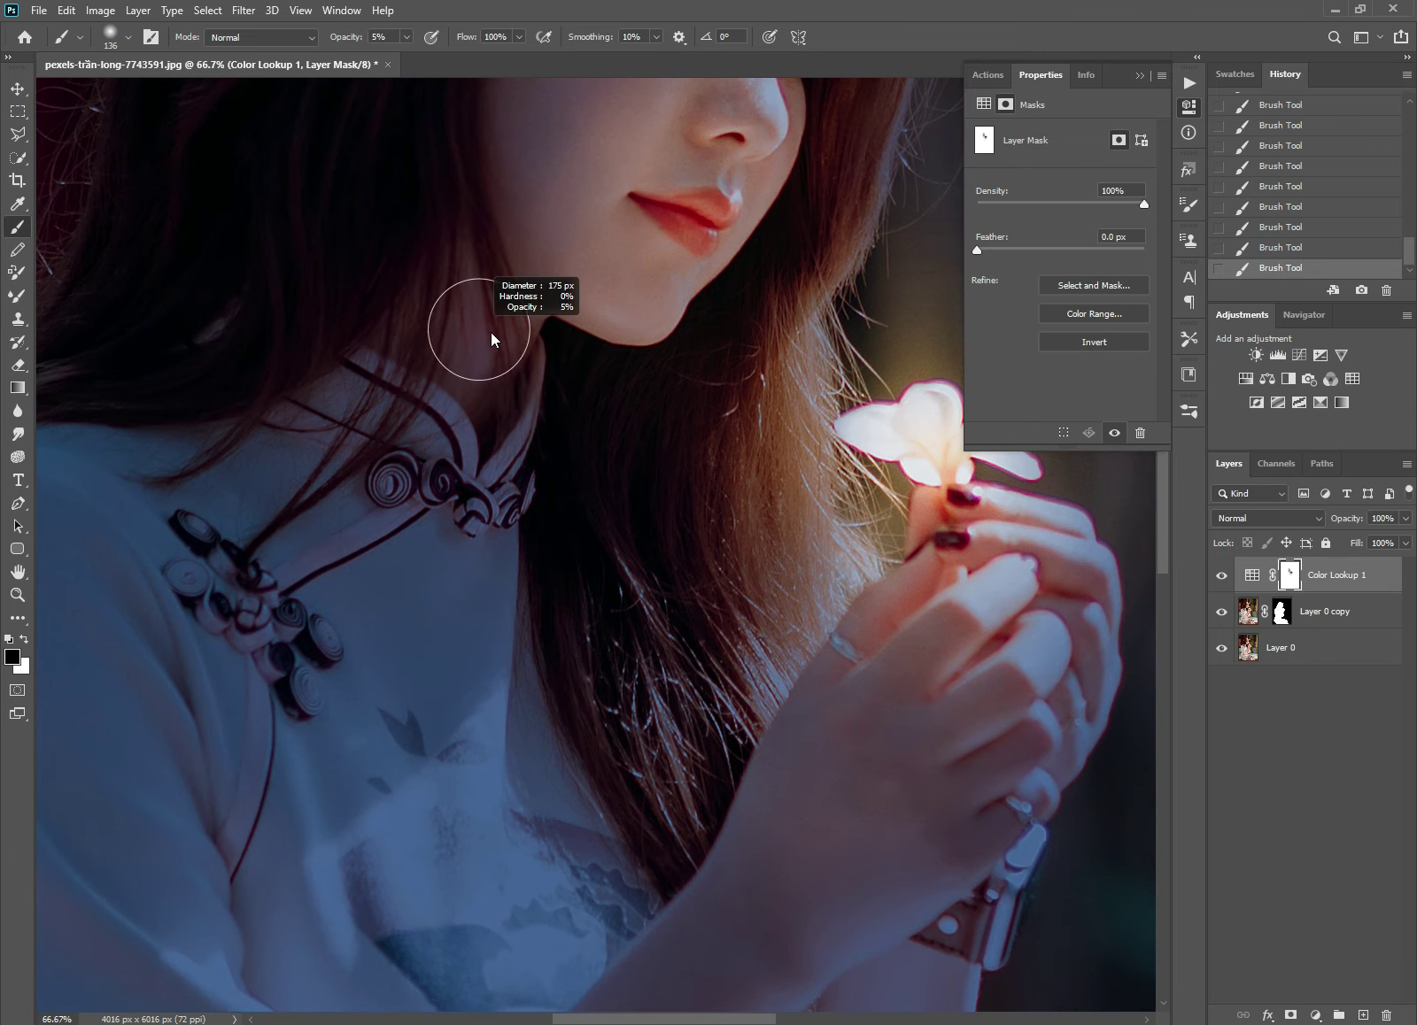
{"action": "left_click", "coordinate": [479, 825]}
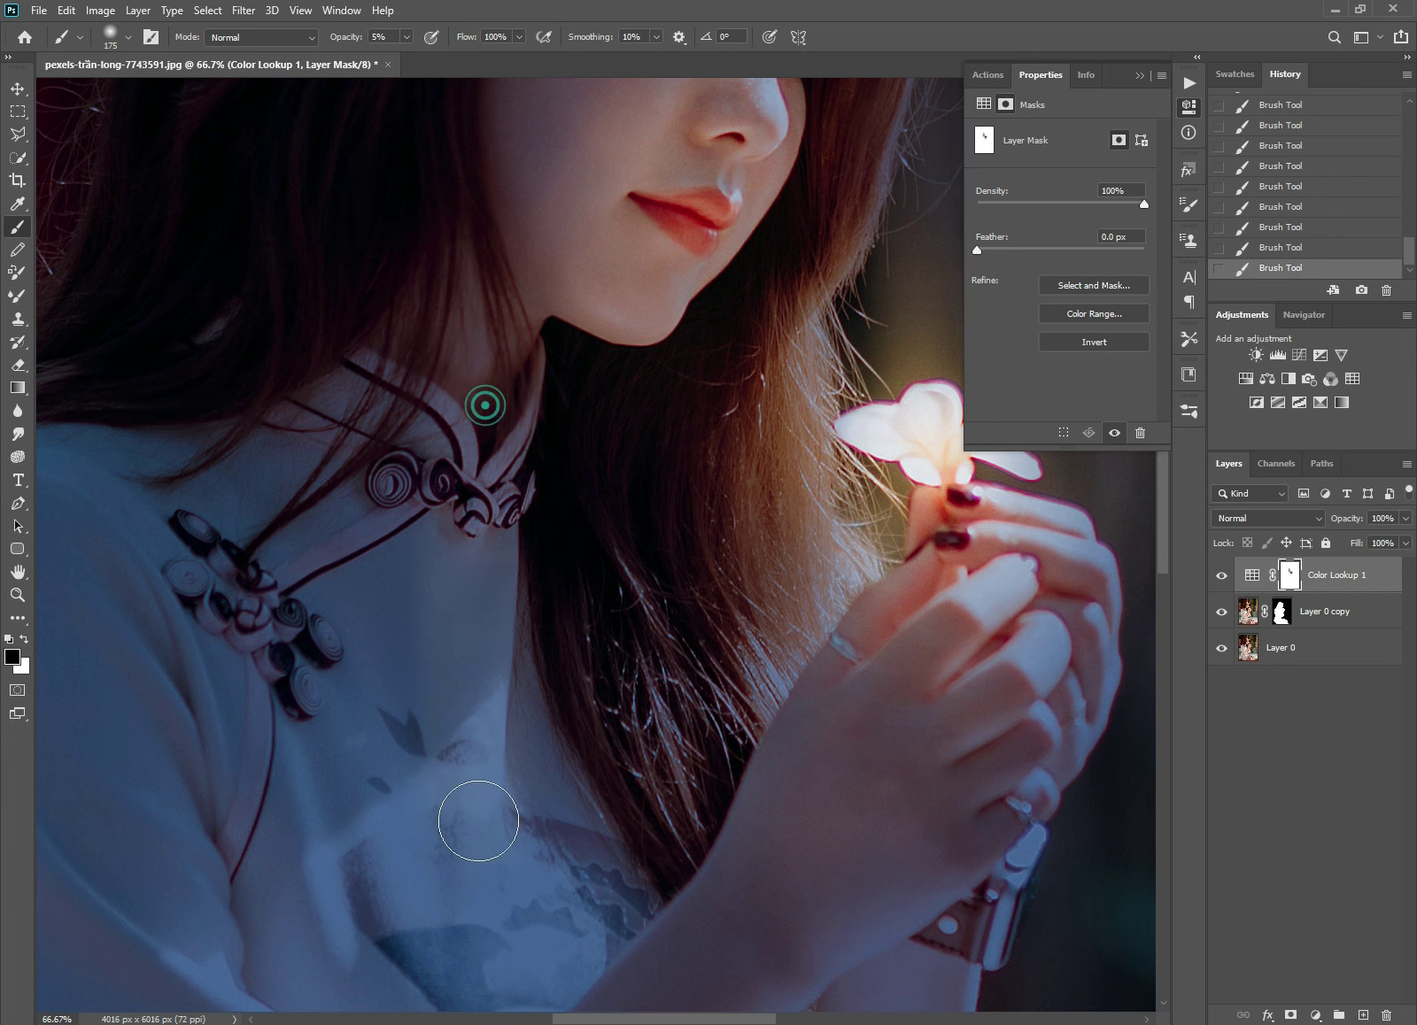
{"action": "left_click_drag", "start_coordinate": [477, 830], "coordinate": [478, 829]}
{"action": "left_click", "coordinate": [492, 410]}
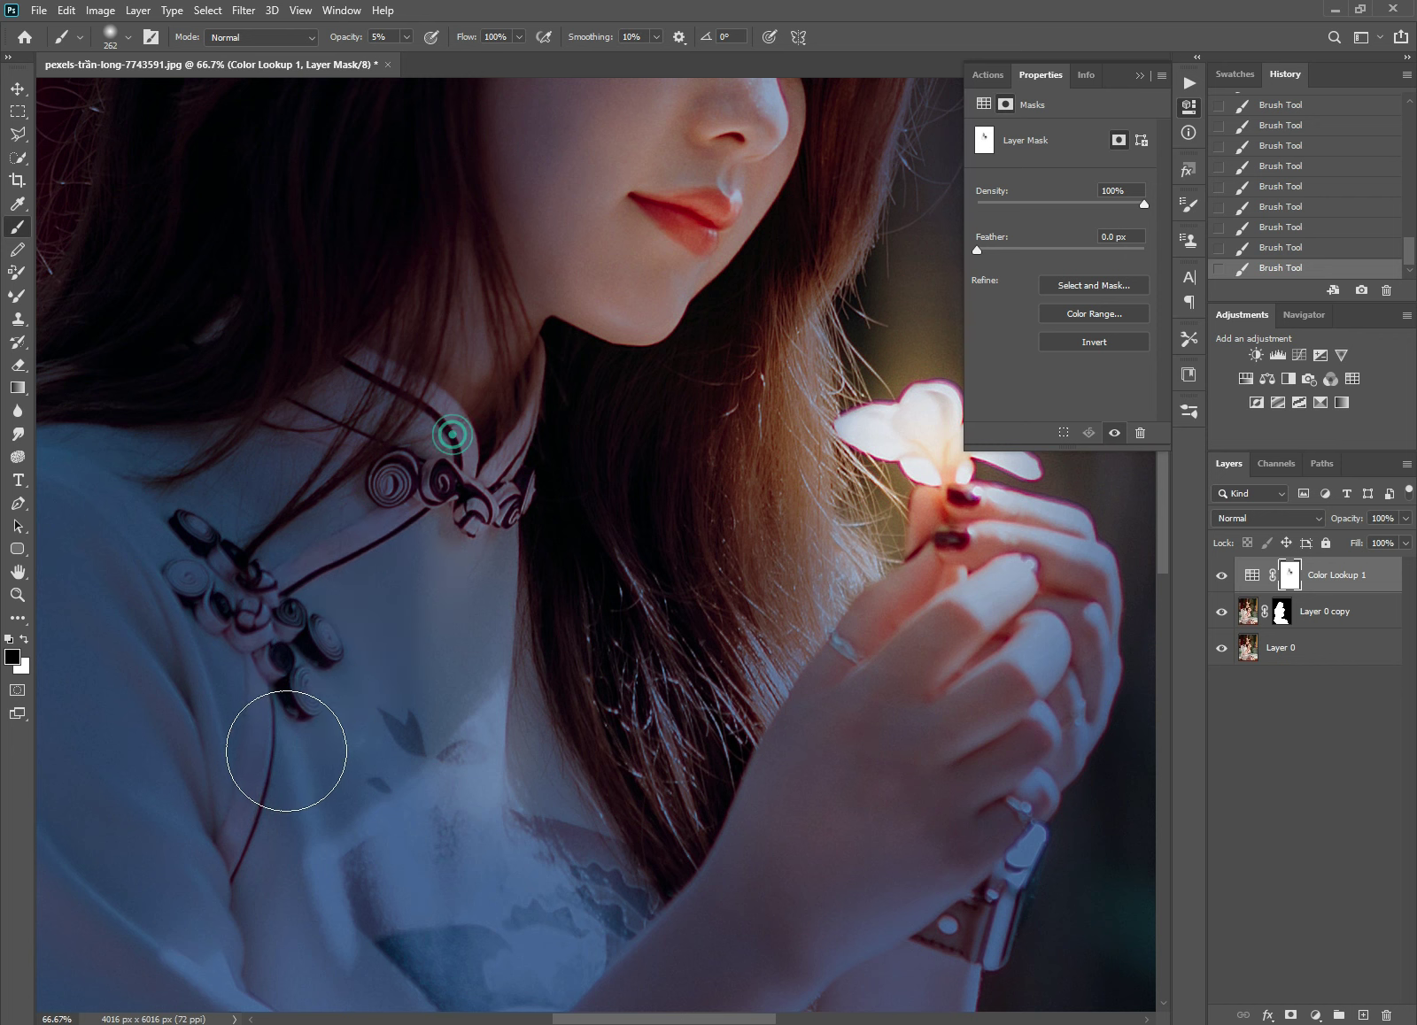
{"action": "left_click", "coordinate": [338, 843]}
Step: Zoom back to 100% on the face and enlarge the brush to about 448 px
{"action": "left_click", "coordinate": [583, 679], "text": "alt"}
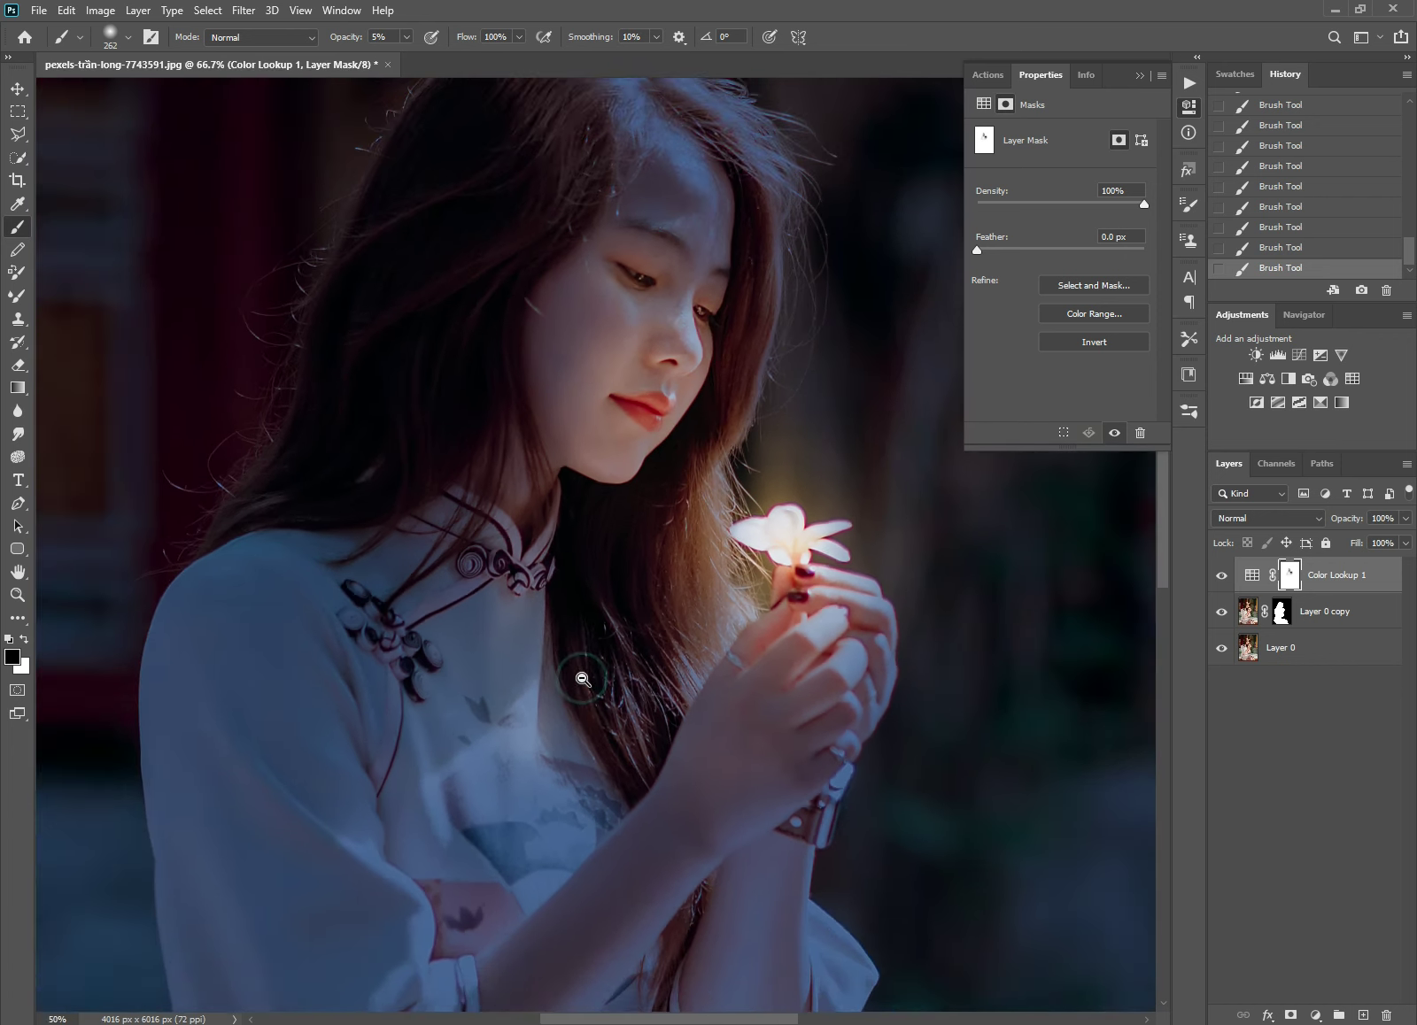
{"action": "left_click", "coordinate": [647, 379]}
{"action": "left_click", "coordinate": [648, 379]}
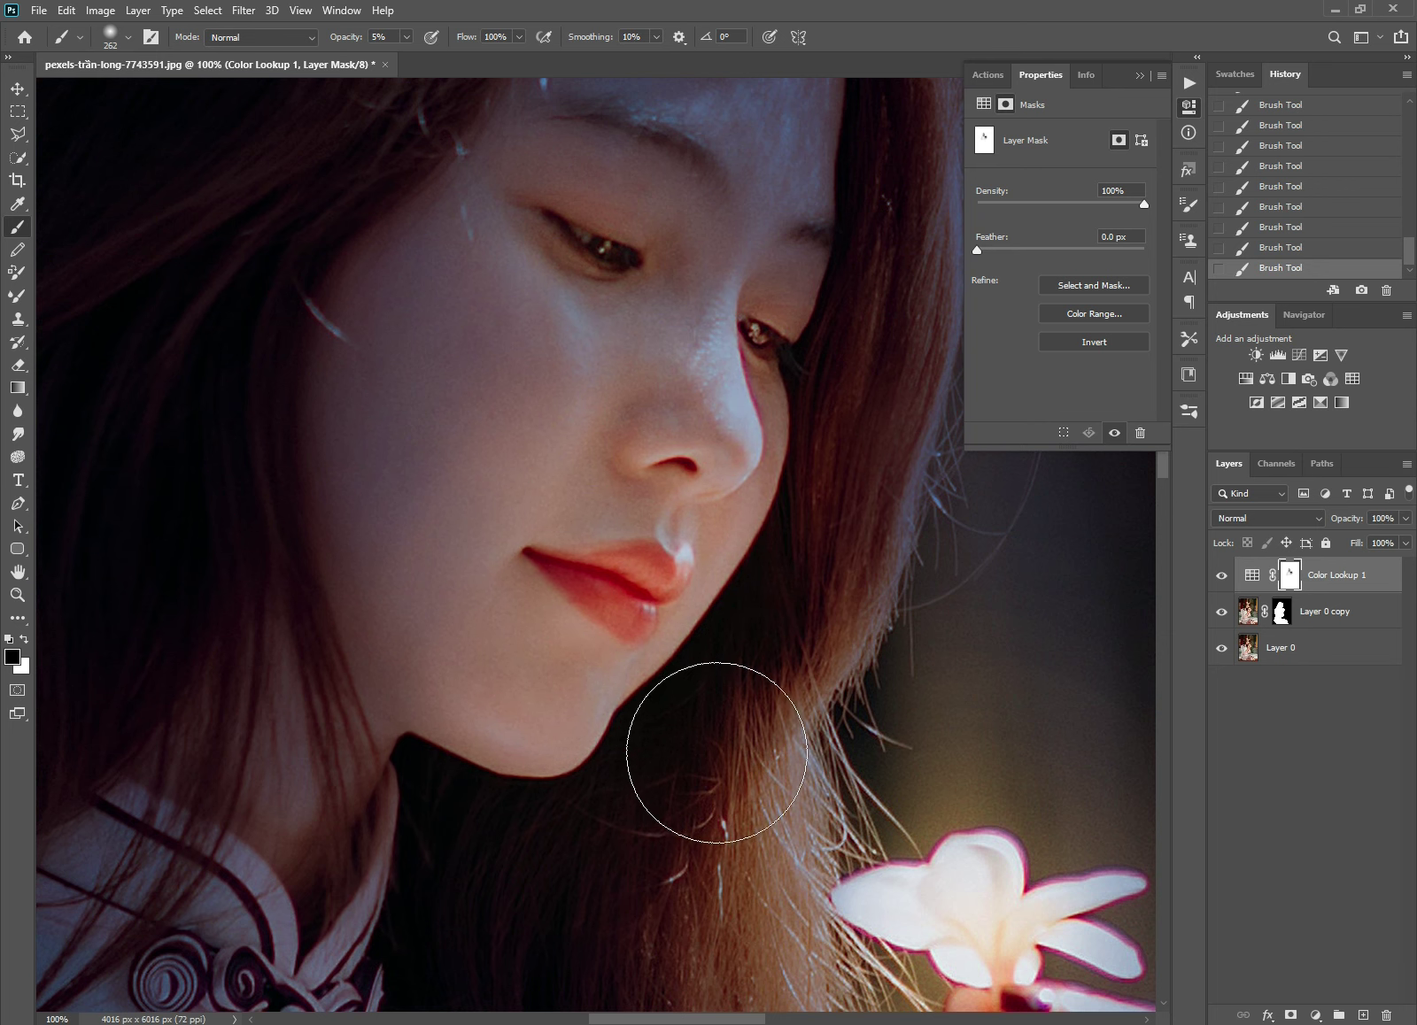
{"action": "scroll", "coordinate": [705, 690], "scroll_direction": "down", "scroll_amount": 1}
{"action": "scroll", "coordinate": [705, 697], "scroll_direction": "down", "scroll_amount": 1}
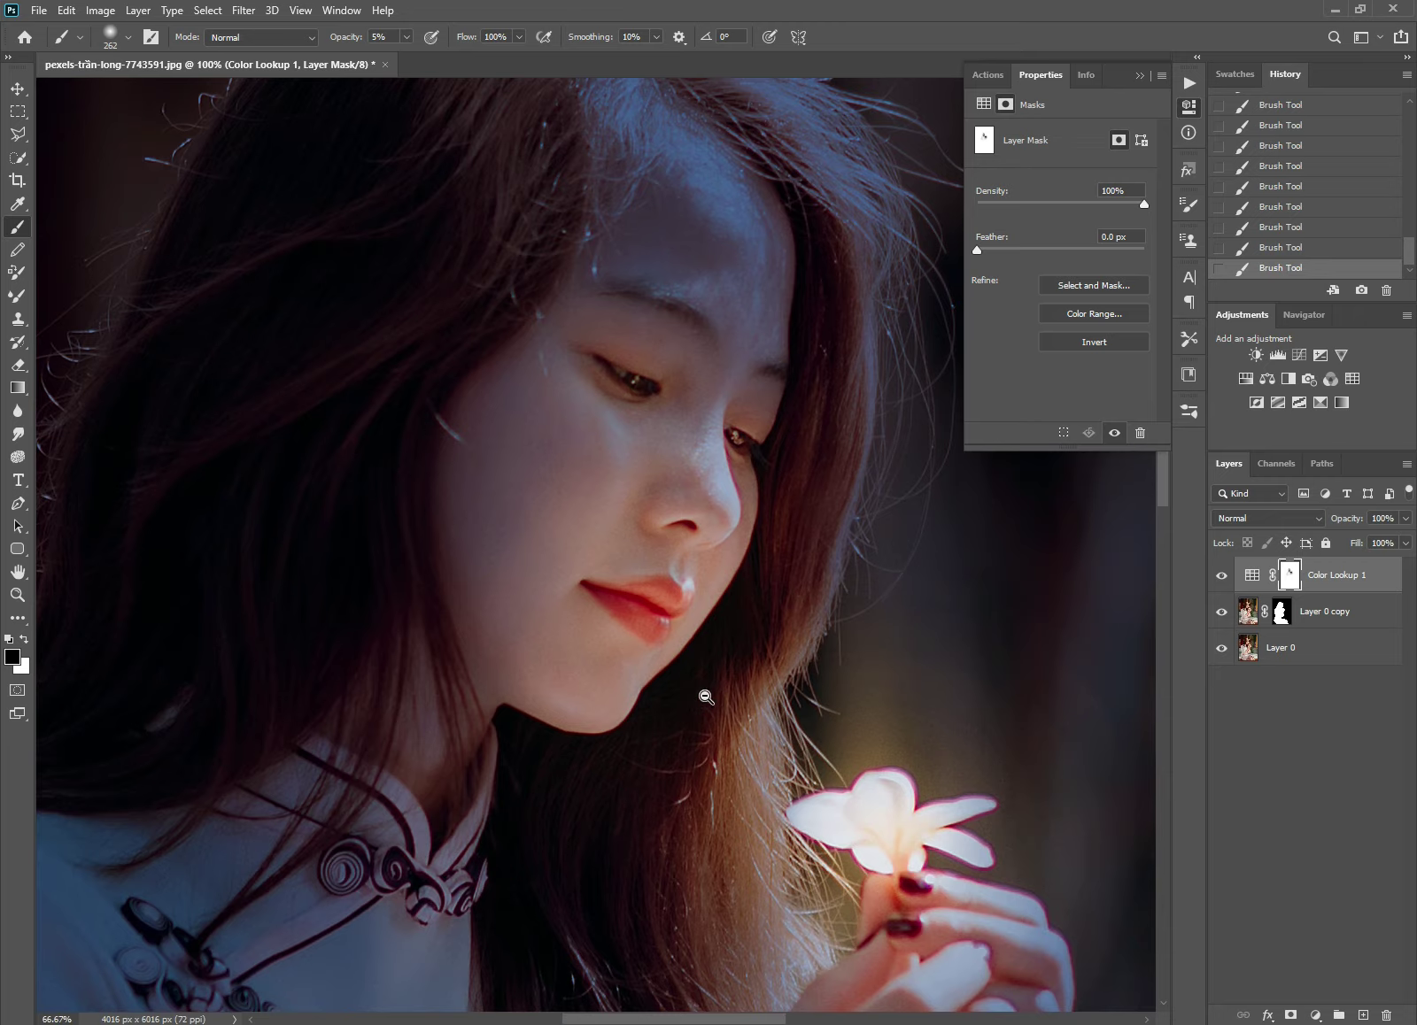
{"action": "scroll", "coordinate": [705, 697], "scroll_direction": "down", "scroll_amount": 2}
{"action": "scroll", "coordinate": [702, 689], "scroll_direction": "down", "scroll_amount": 3}
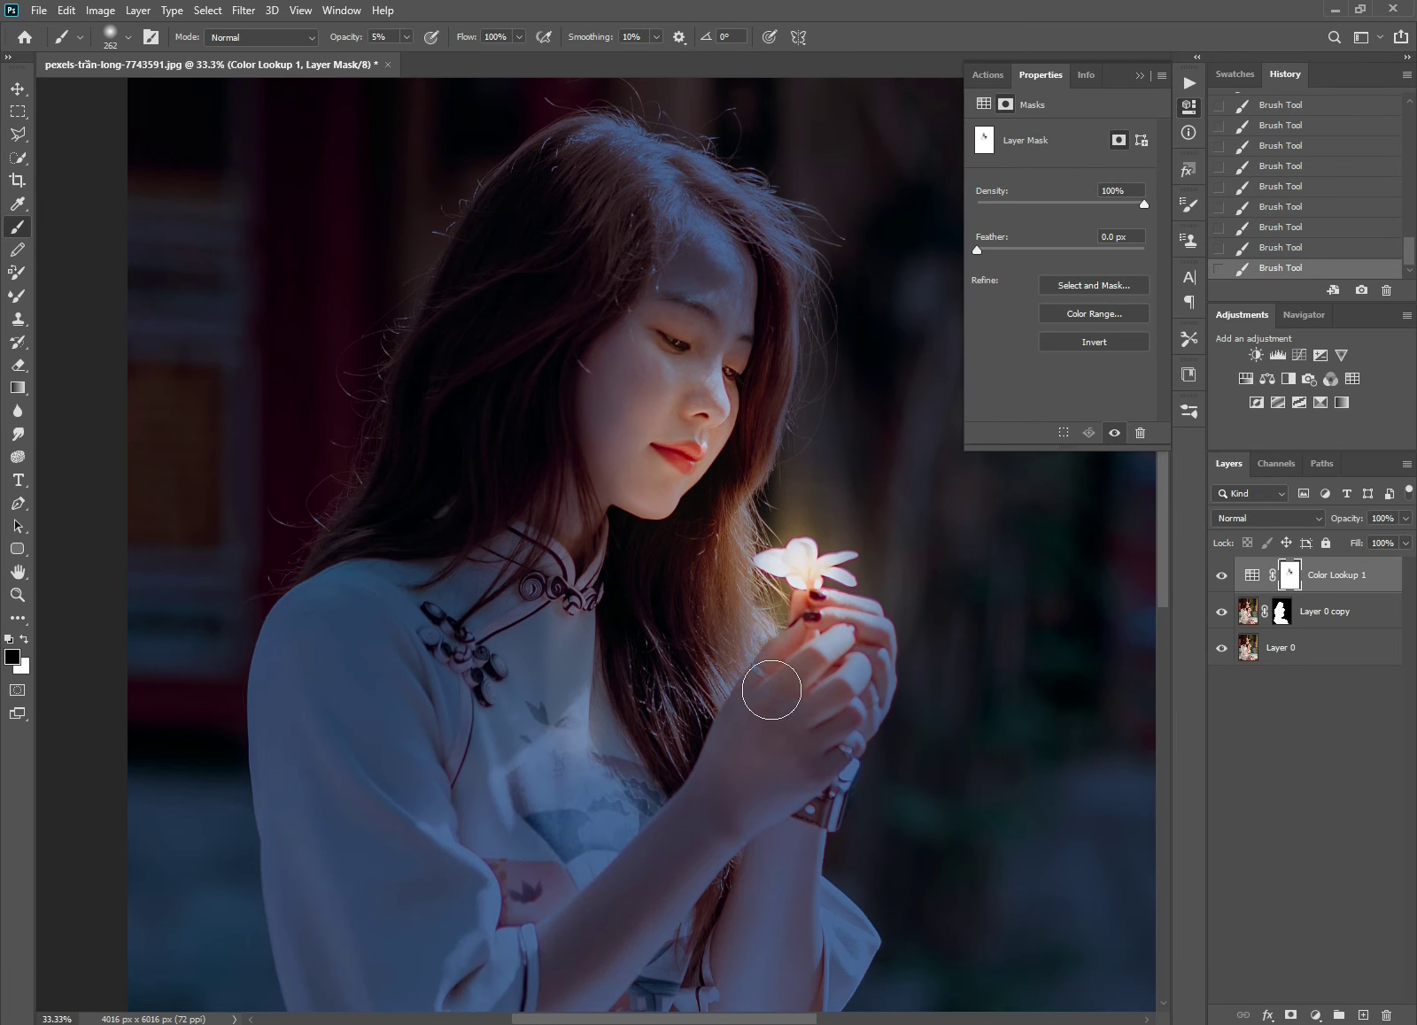
{"action": "left_click_drag", "start_coordinate": [763, 649], "coordinate": [775, 544]}
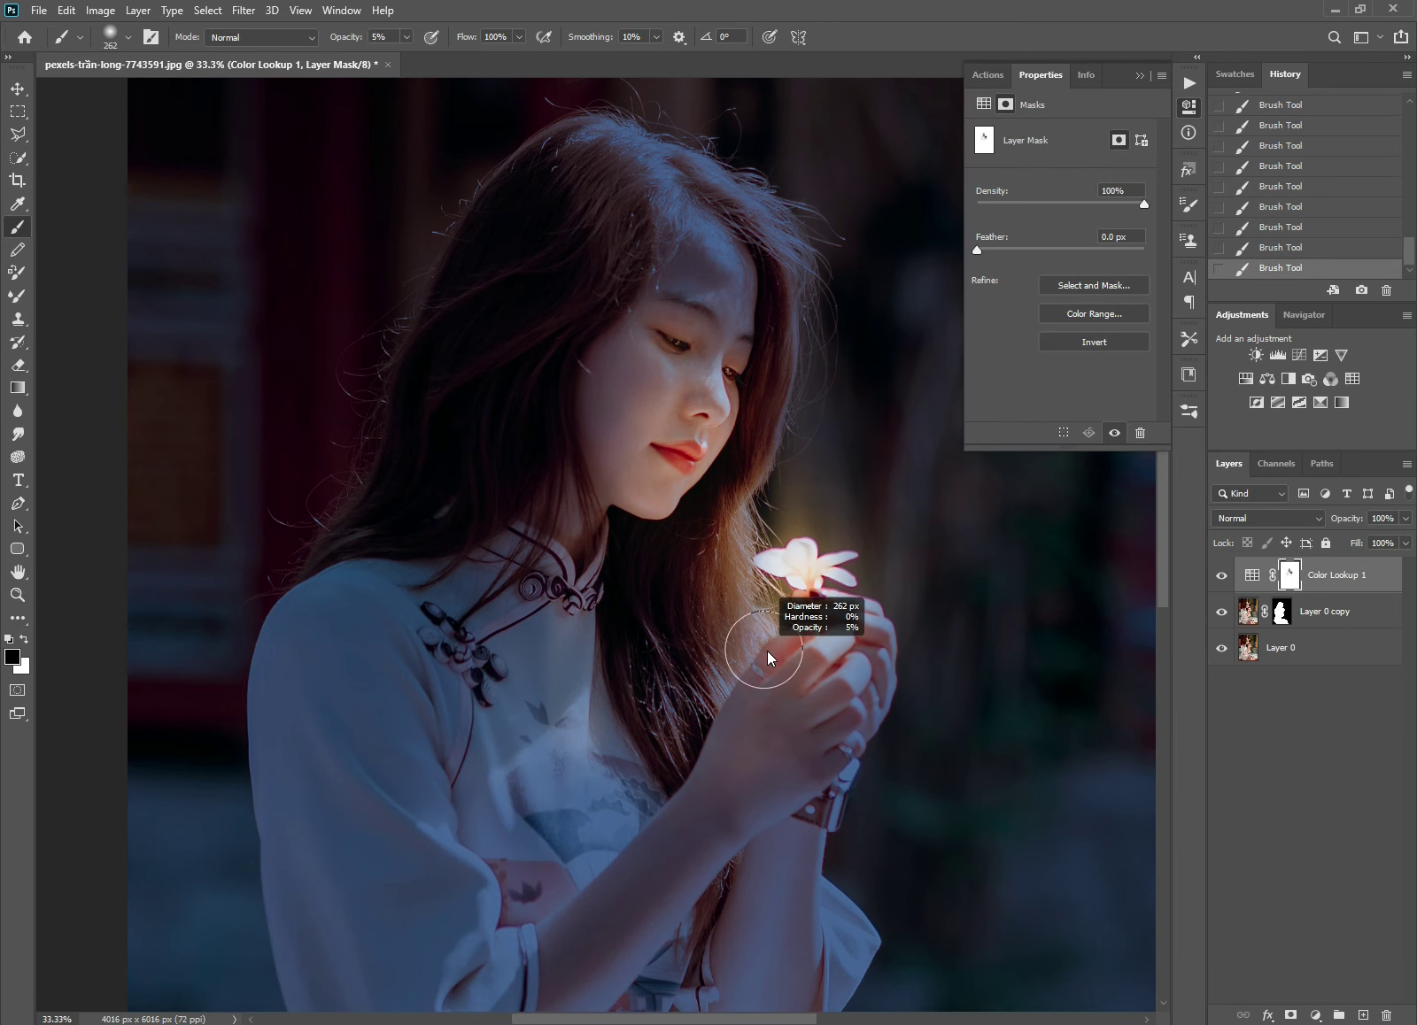
{"action": "left_click_drag", "start_coordinate": [762, 612], "coordinate": [797, 612]}
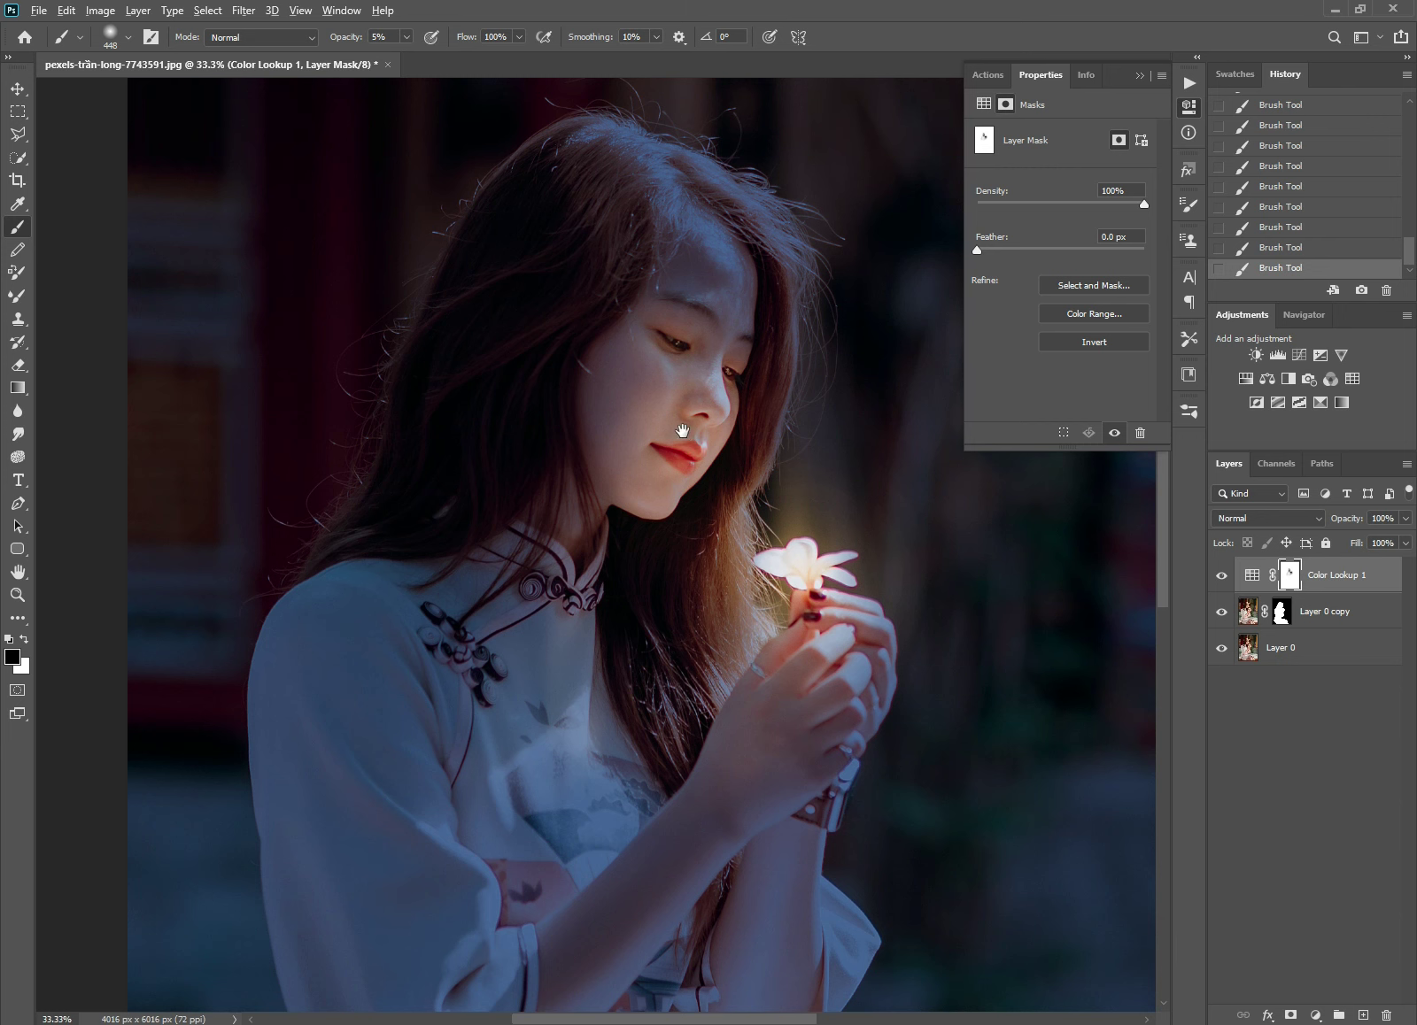
Step: Recentre the face and hide the Color Lookup 1 layer to compare with the original
{"action": "left_click_drag", "start_coordinate": [680, 415], "coordinate": [722, 487]}
{"action": "scroll", "coordinate": [721, 491], "scroll_direction": "up", "scroll_amount": 2}
{"action": "left_click", "coordinate": [1221, 577]}
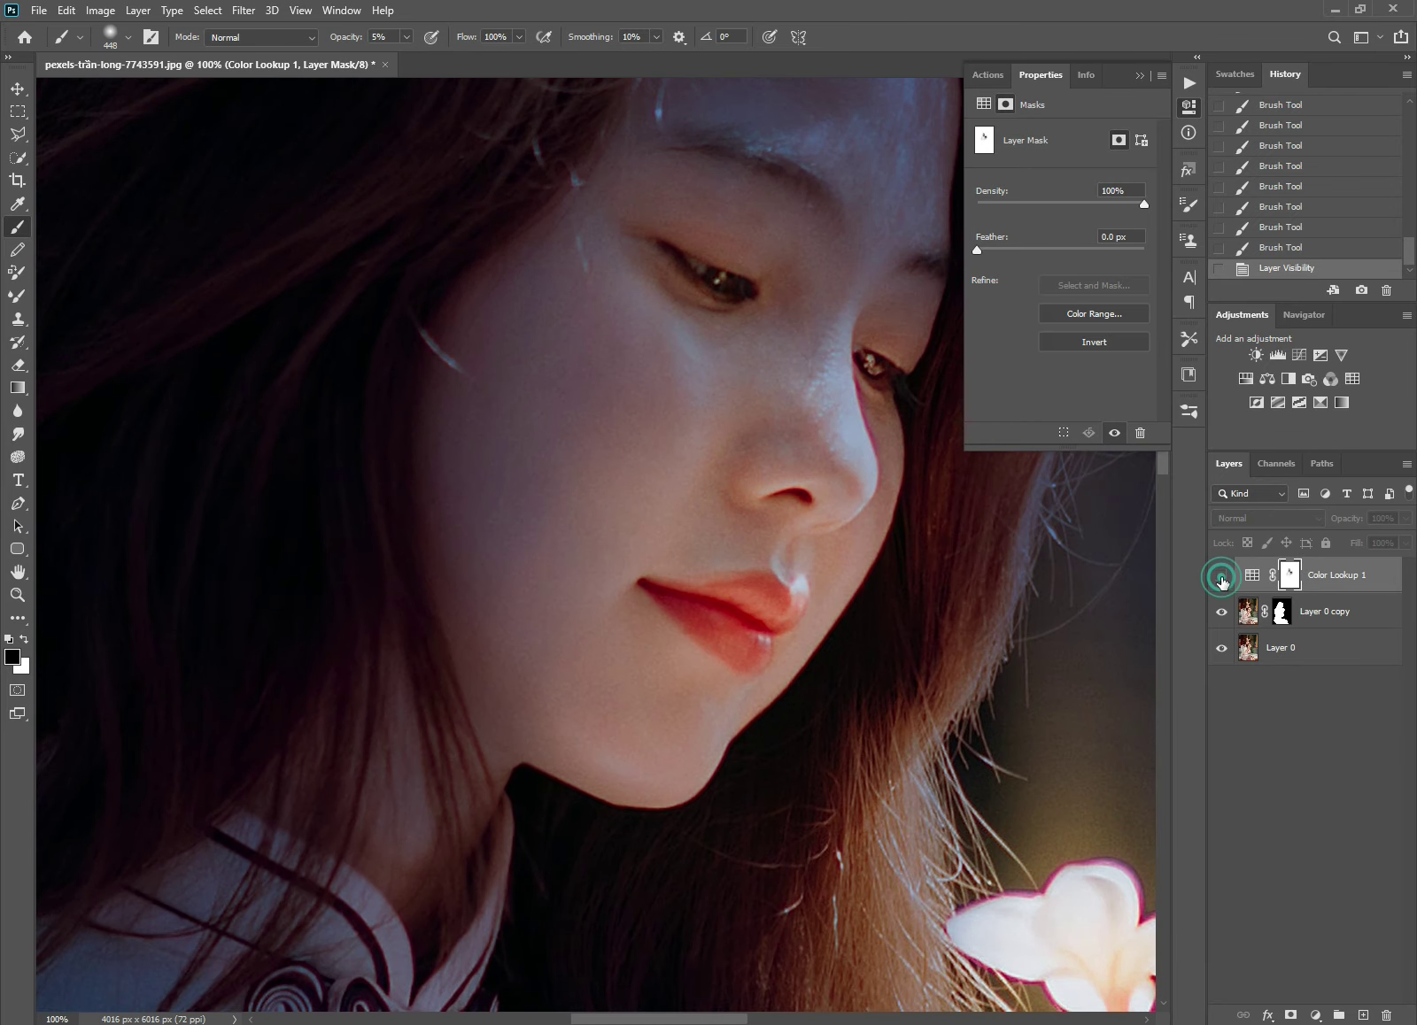
Step: Turn Color Lookup 1 back on and shrink the brush to about 161 px
{"action": "left_click", "coordinate": [1221, 576]}
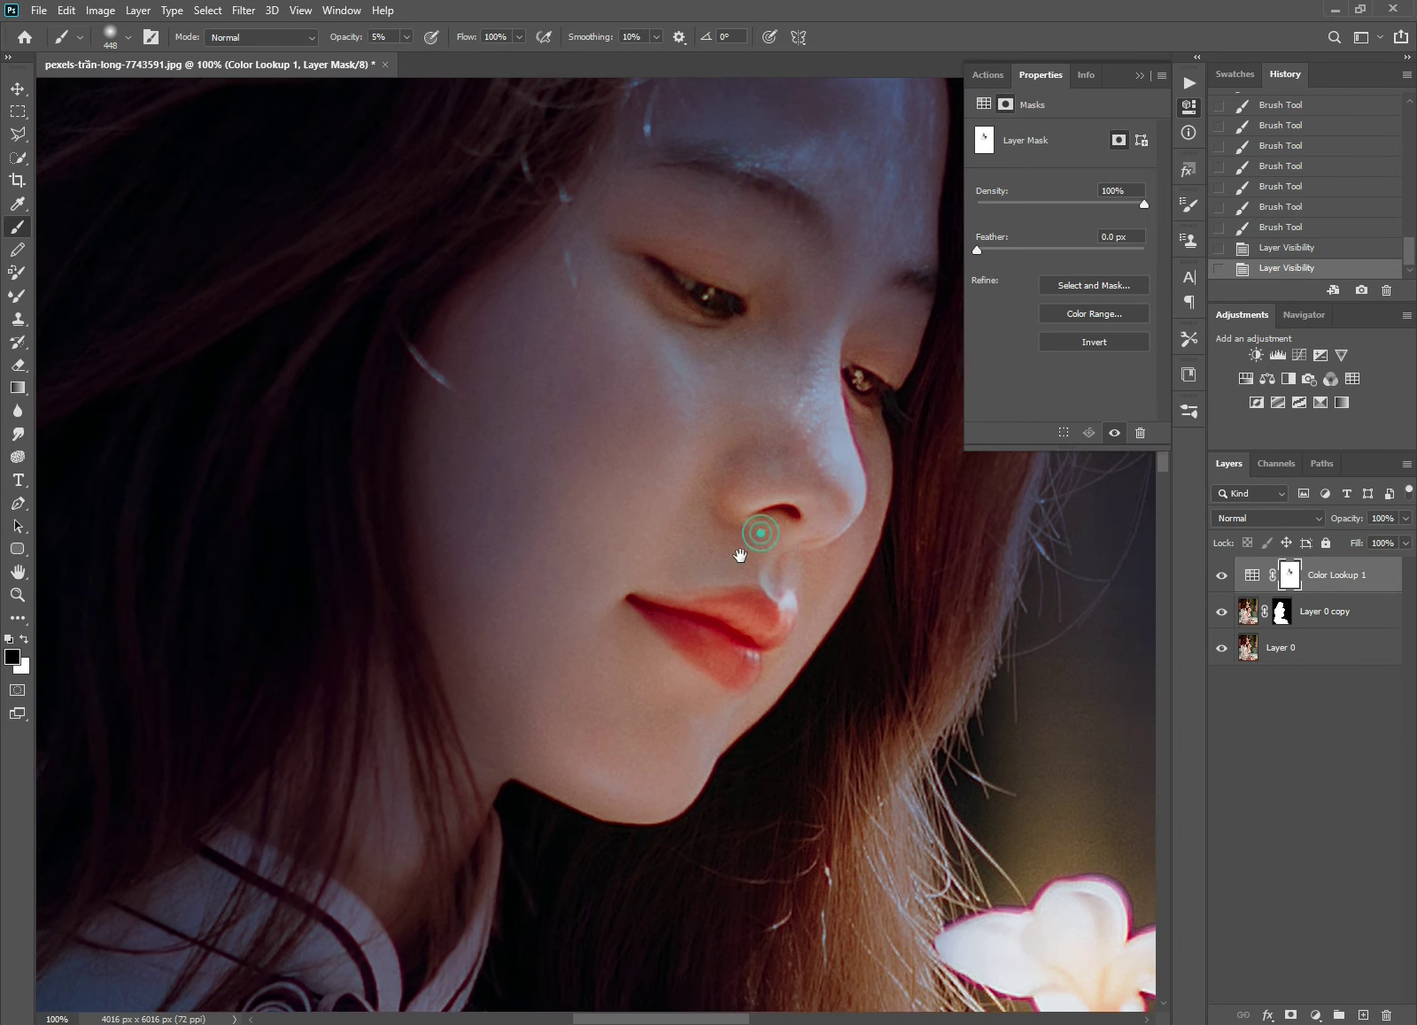
{"action": "scroll", "coordinate": [617, 531], "scroll_direction": "up", "scroll_amount": 1}
{"action": "left_click_drag", "start_coordinate": [617, 531], "coordinate": [445, 521]}
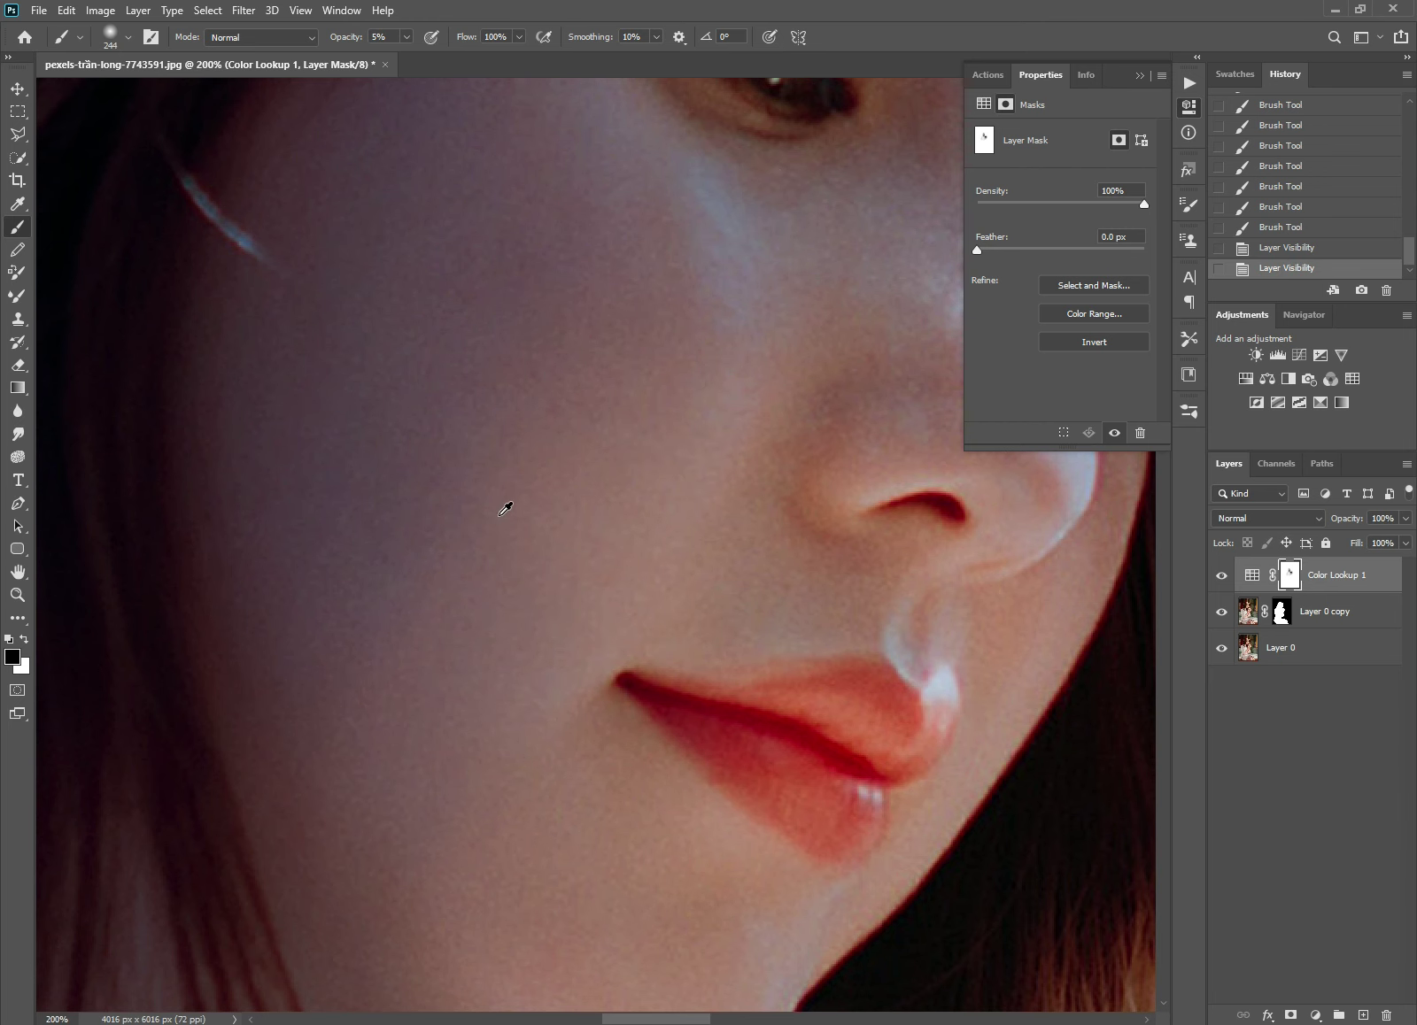
{"action": "left_click_drag", "start_coordinate": [504, 510], "coordinate": [493, 523]}
{"action": "scroll", "coordinate": [611, 523], "scroll_direction": "down", "scroll_amount": 1}
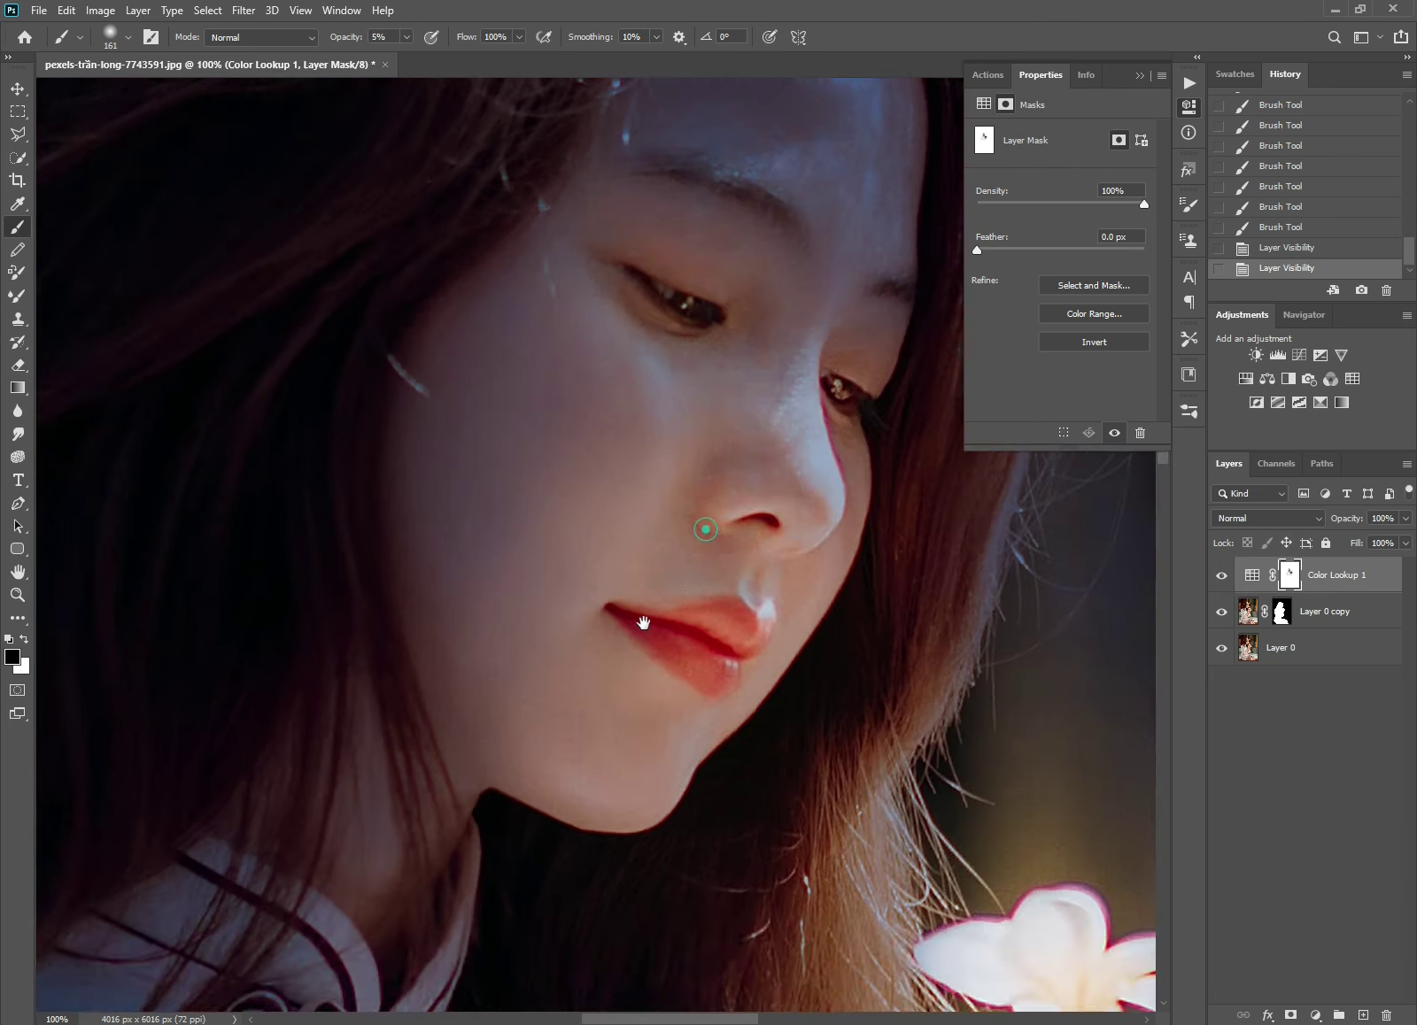
{"action": "left_click_drag", "start_coordinate": [643, 622], "coordinate": [587, 704]}
Step: Paint faint black on the Color Lookup 1 mask over the cheek and jaw
{"action": "left_click_drag", "start_coordinate": [501, 622], "coordinate": [509, 657]}
{"action": "left_click_drag", "start_coordinate": [527, 475], "coordinate": [348, 744]}
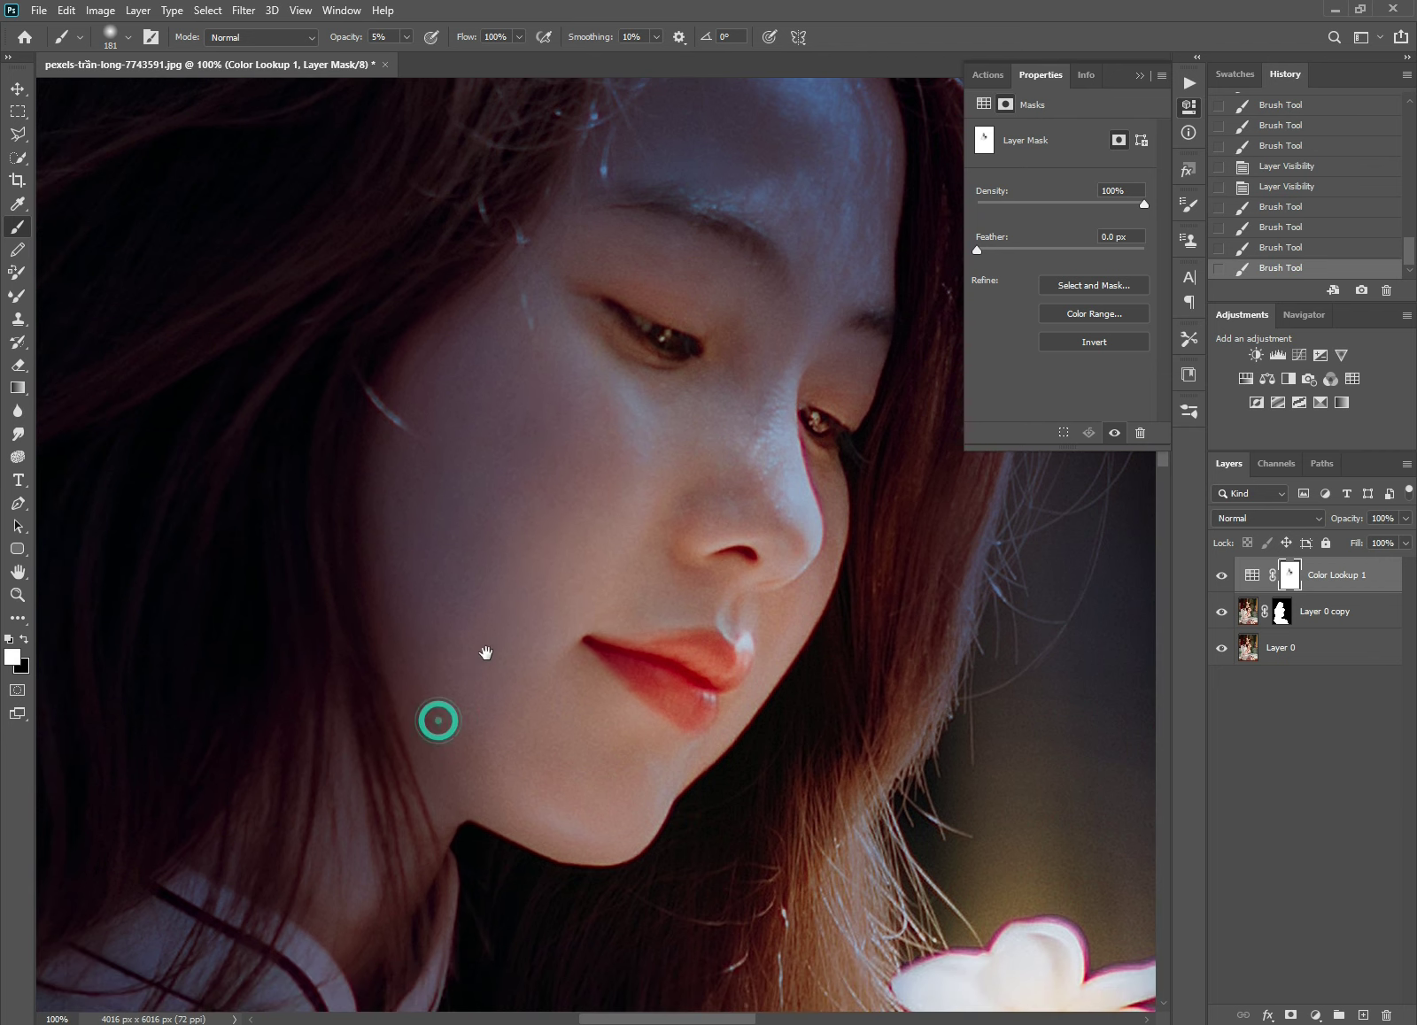
{"action": "scroll", "coordinate": [437, 722], "scroll_direction": "down", "scroll_amount": 2}
{"action": "scroll", "coordinate": [620, 716], "scroll_direction": "down", "scroll_amount": 1}
{"action": "scroll", "coordinate": [675, 596], "scroll_direction": "down", "scroll_amount": 1}
Step: Replace an undone faint mask dab over the flower with a fresh stroke nearby
{"action": "left_click", "coordinate": [821, 687]}
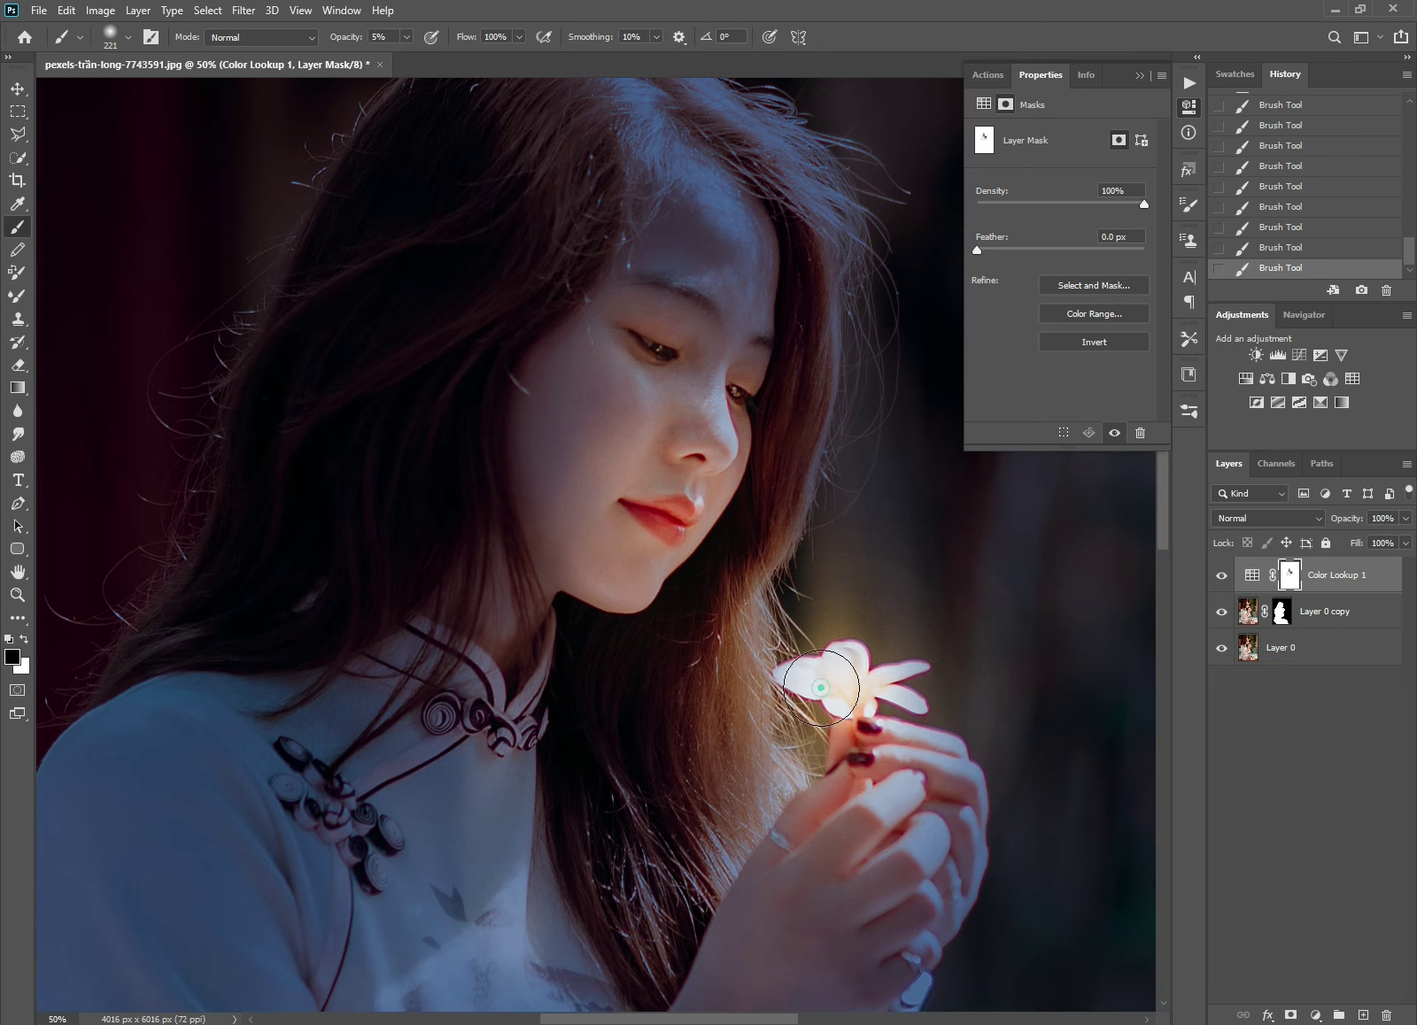
{"action": "scroll", "coordinate": [850, 673], "scroll_direction": "down", "scroll_amount": 3}
{"action": "key", "text": "ctrl+z"}
{"action": "scroll", "coordinate": [808, 589], "scroll_direction": "up", "scroll_amount": 1}
{"action": "left_click", "coordinate": [811, 619]}
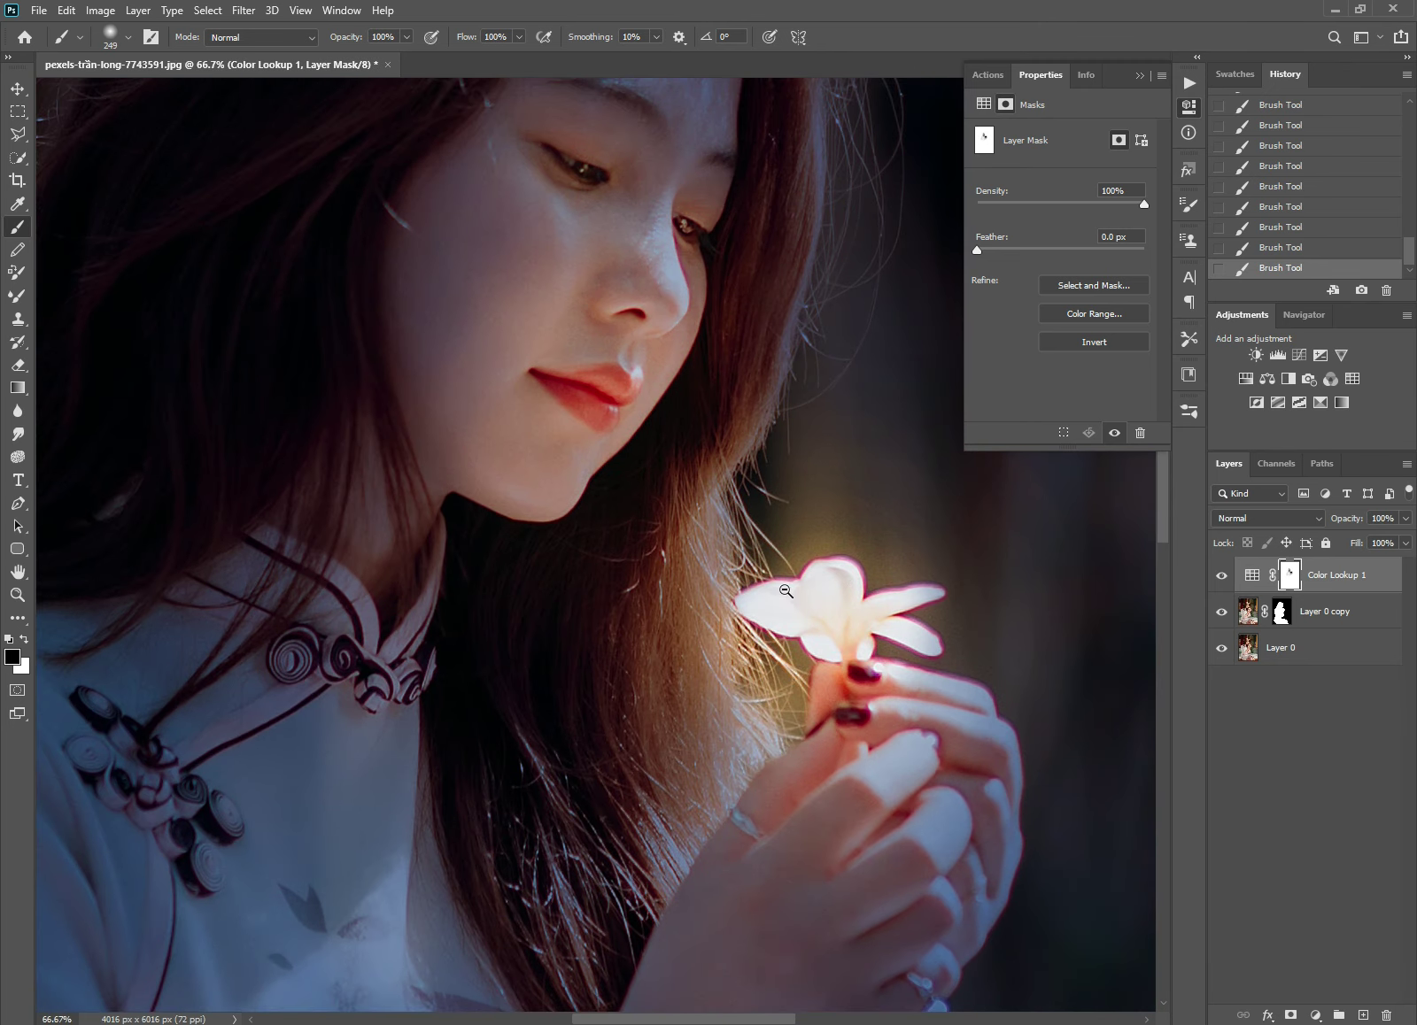
{"action": "scroll", "coordinate": [587, 502], "scroll_direction": "up", "scroll_amount": 1}
{"action": "scroll", "coordinate": [587, 502], "scroll_direction": "up", "scroll_amount": 1}
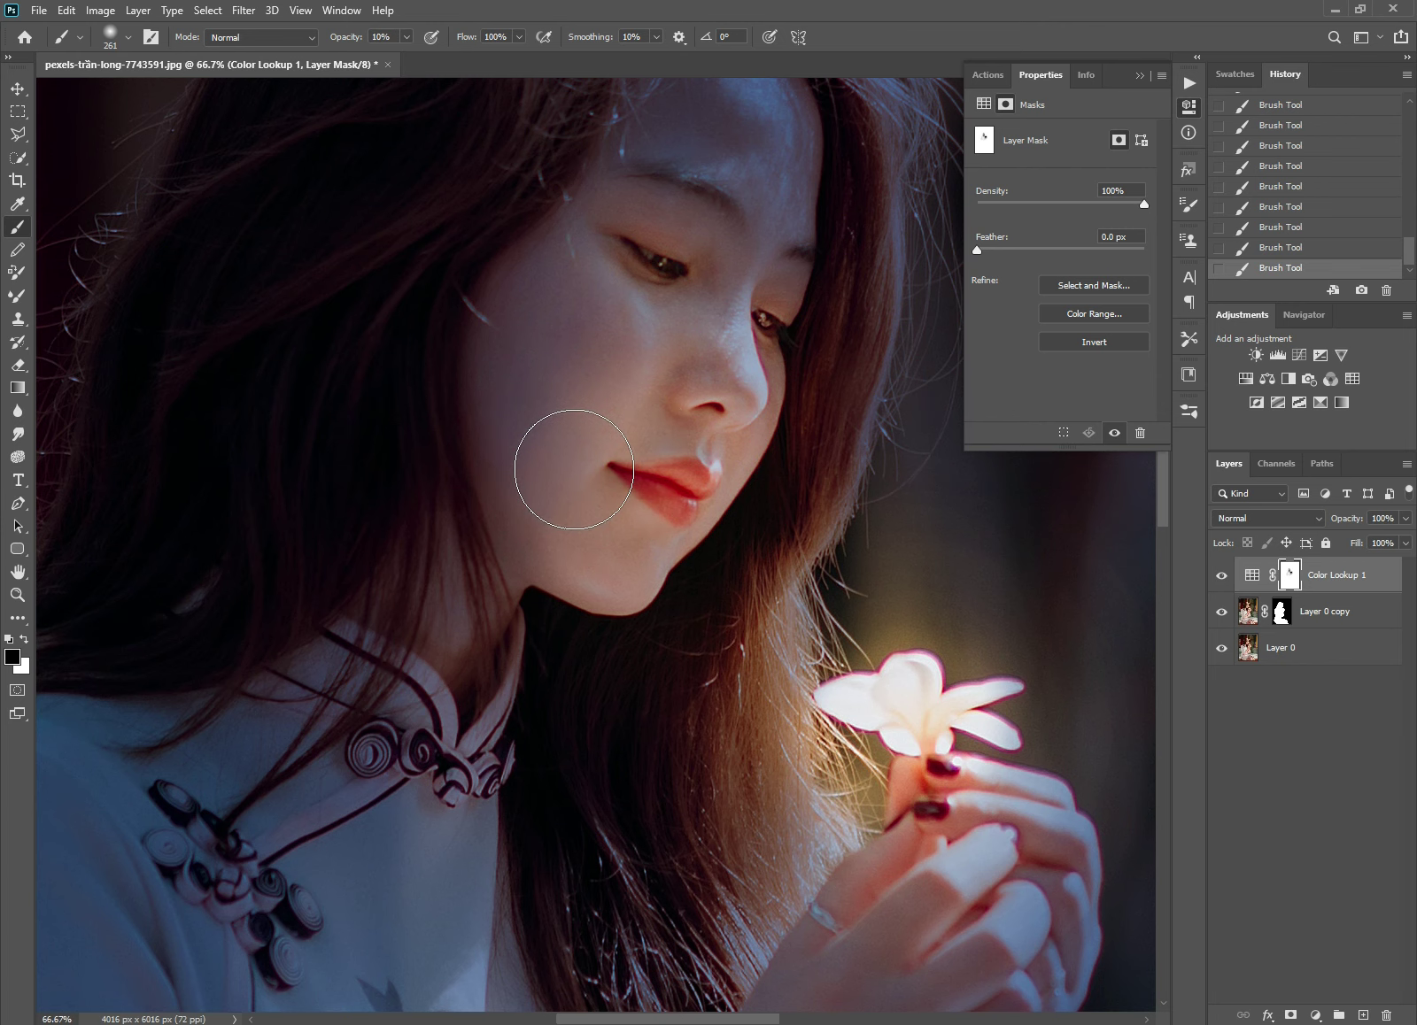
{"action": "scroll", "coordinate": [602, 743], "scroll_direction": "down", "scroll_amount": 1}
{"action": "scroll", "coordinate": [661, 531], "scroll_direction": "down", "scroll_amount": 1}
{"action": "scroll", "coordinate": [661, 531], "scroll_direction": "down", "scroll_amount": 2}
Step: Inspect the Color Lookup 1 mask on its own, then return to the colour view
{"action": "left_click", "coordinate": [1189, 84]}
{"action": "scroll", "coordinate": [585, 544], "scroll_direction": "up", "scroll_amount": 2}
{"action": "scroll", "coordinate": [585, 543], "scroll_direction": "up", "scroll_amount": 2}
{"action": "scroll", "coordinate": [506, 455], "scroll_direction": "down", "scroll_amount": 1}
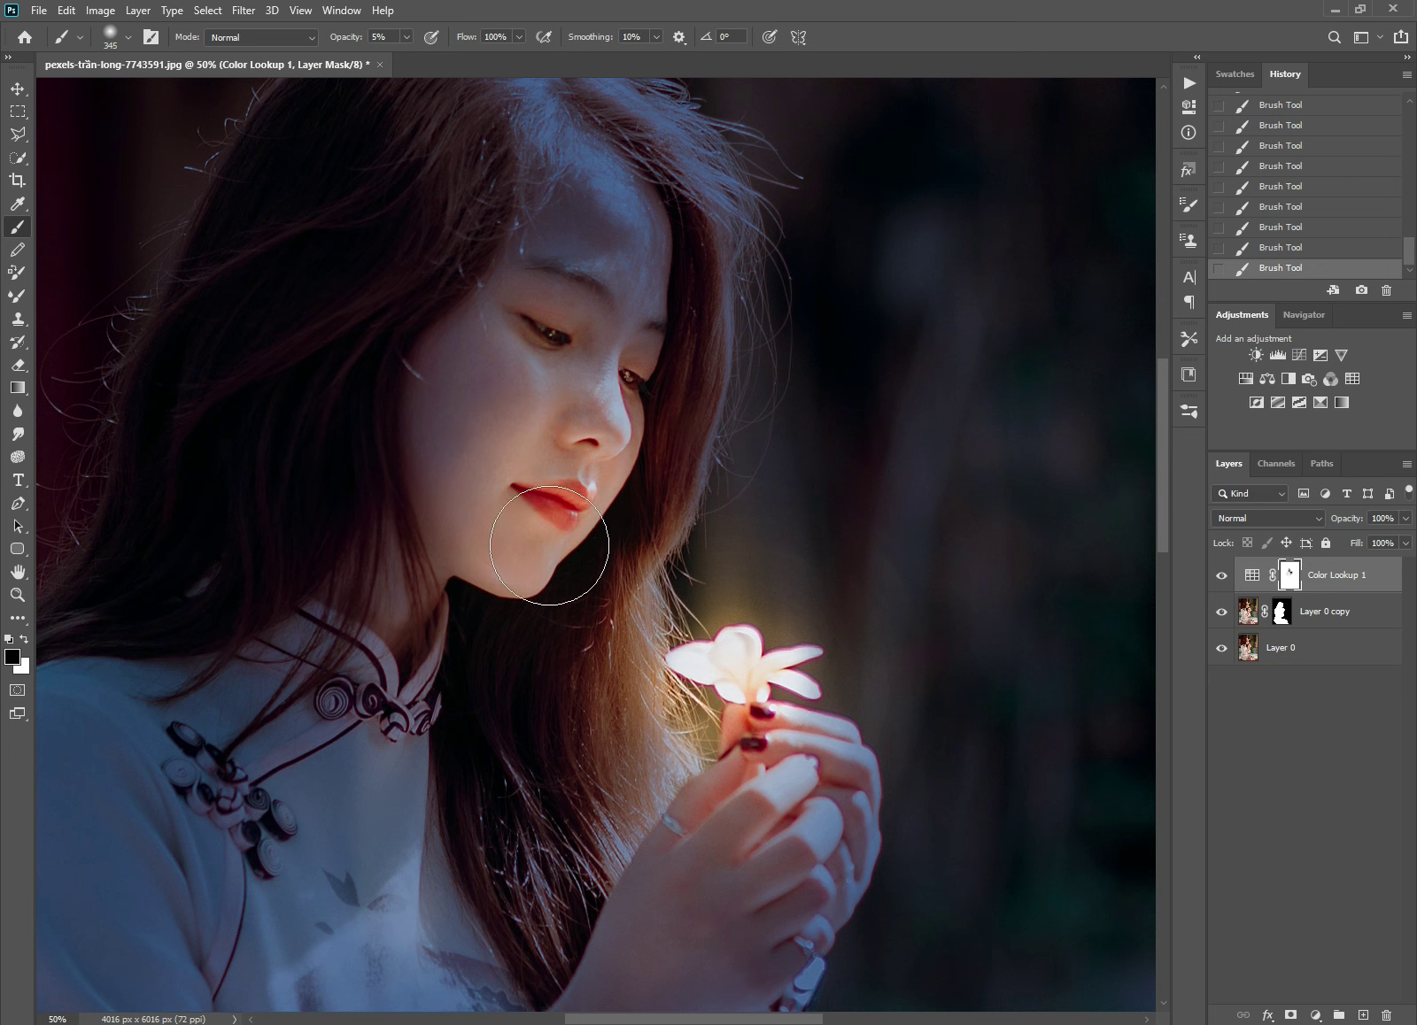
{"action": "left_click", "coordinate": [1289, 578], "text": "alt"}
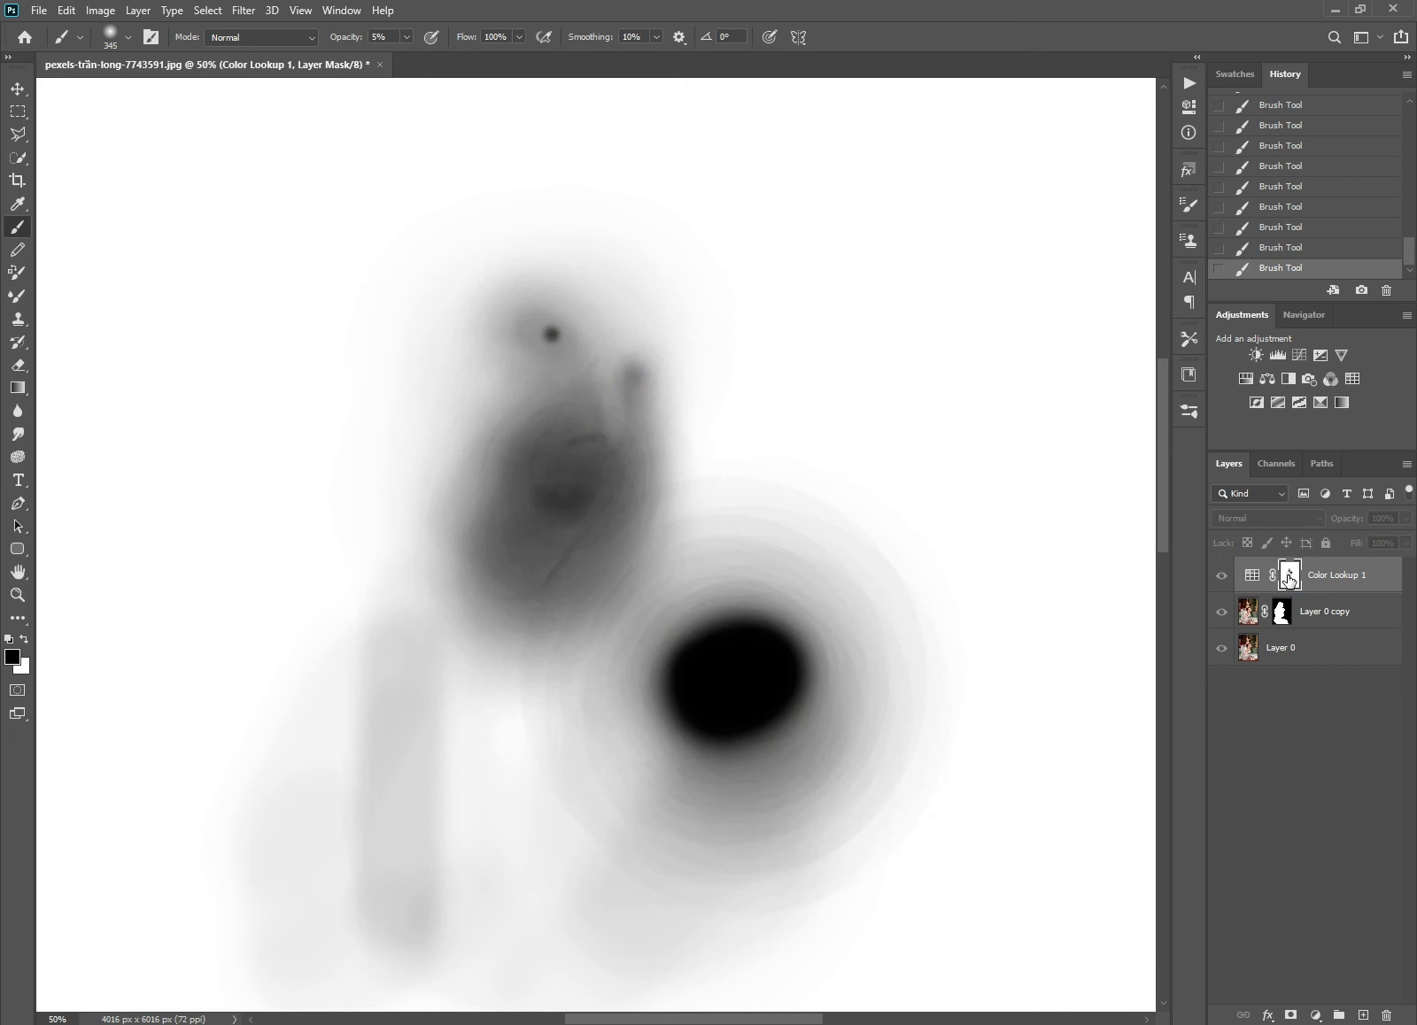
{"action": "left_click", "coordinate": [1288, 577], "text": "alt"}
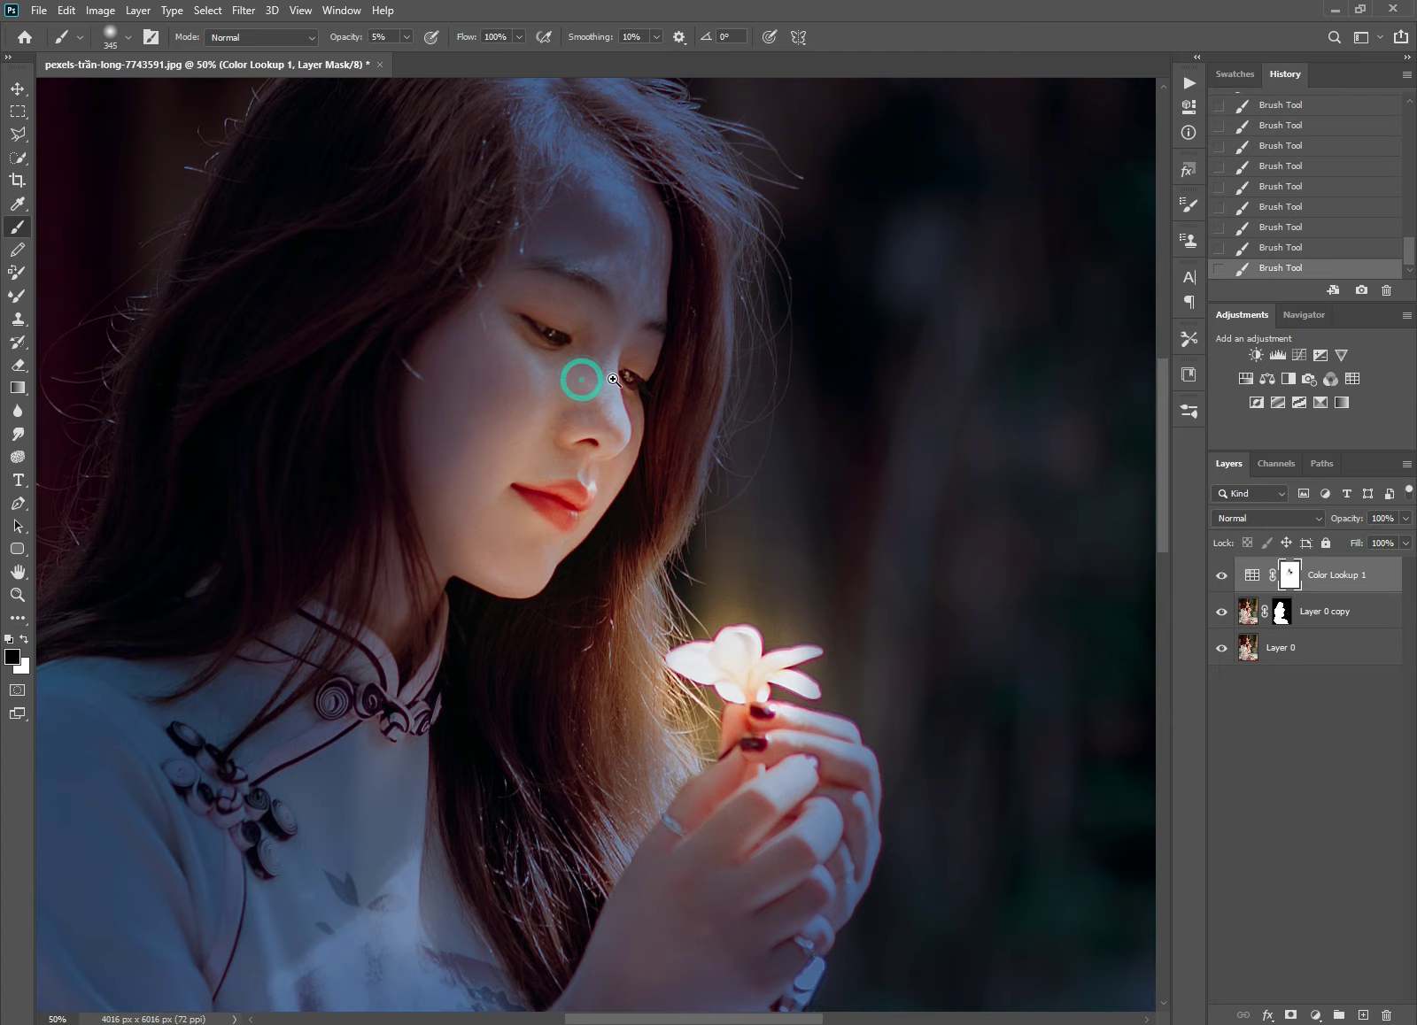
{"action": "left_click", "coordinate": [582, 380]}
{"action": "mouse_move", "coordinate": [678, 453]}
{"action": "left_mouse_down"}
{"action": "mouse_move", "coordinate": [374, 442]}
{"action": "mouse_move", "coordinate": [406, 457]}
{"action": "left_mouse_up"}
{"action": "key", "text": "x"}
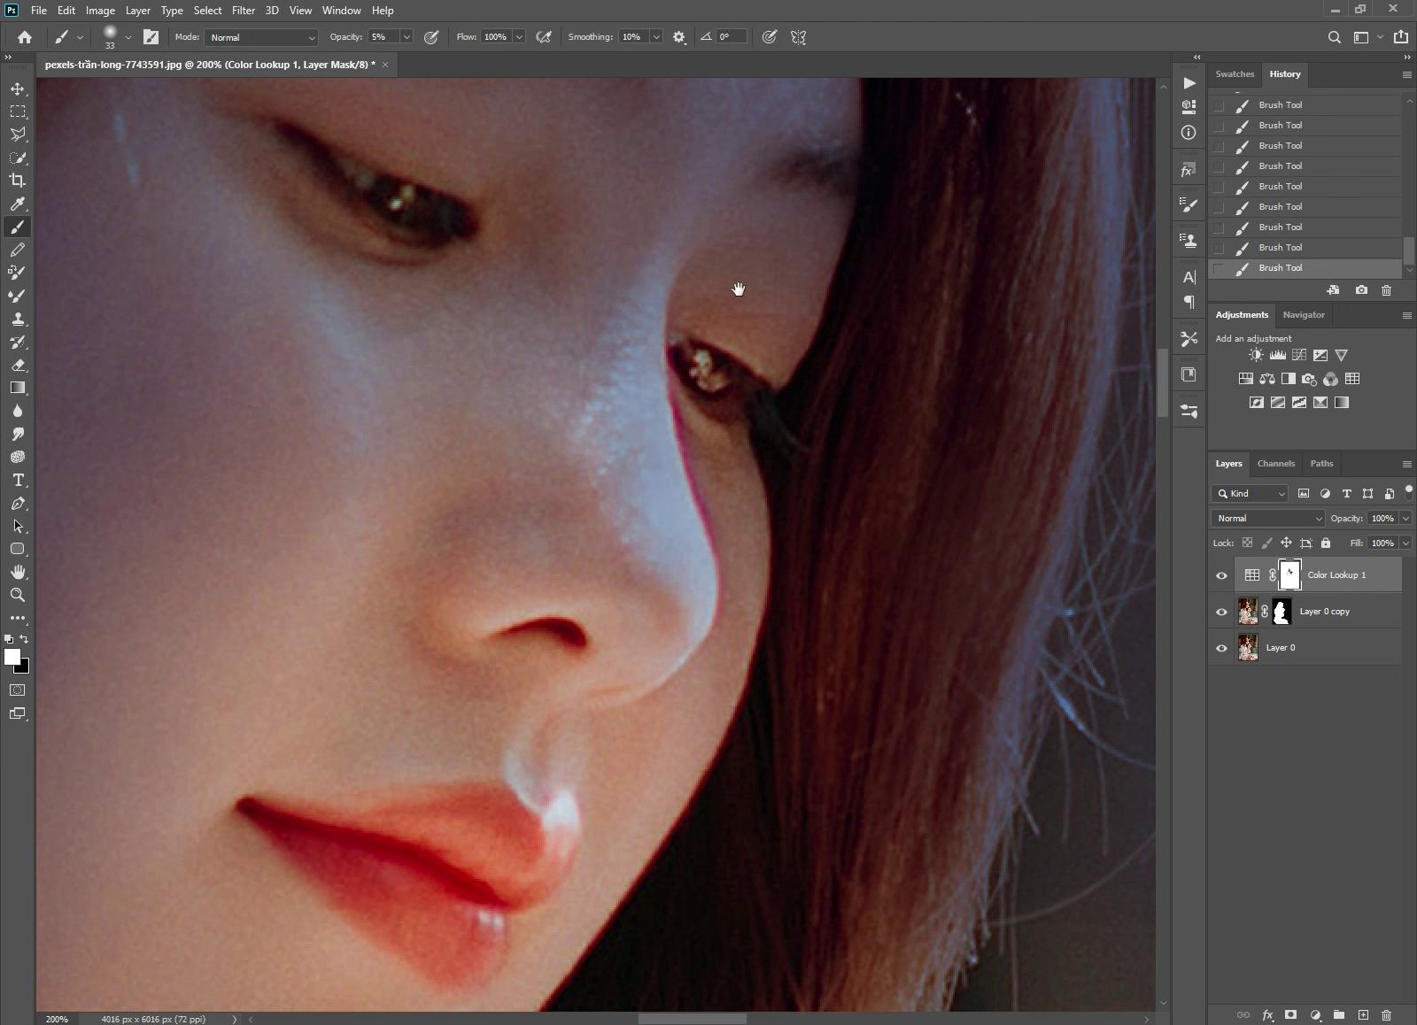
{"action": "left_click", "coordinate": [696, 398], "text": "alt"}
{"action": "left_click", "coordinate": [696, 398], "text": "alt"}
{"action": "key", "text": "ctrl+z"}
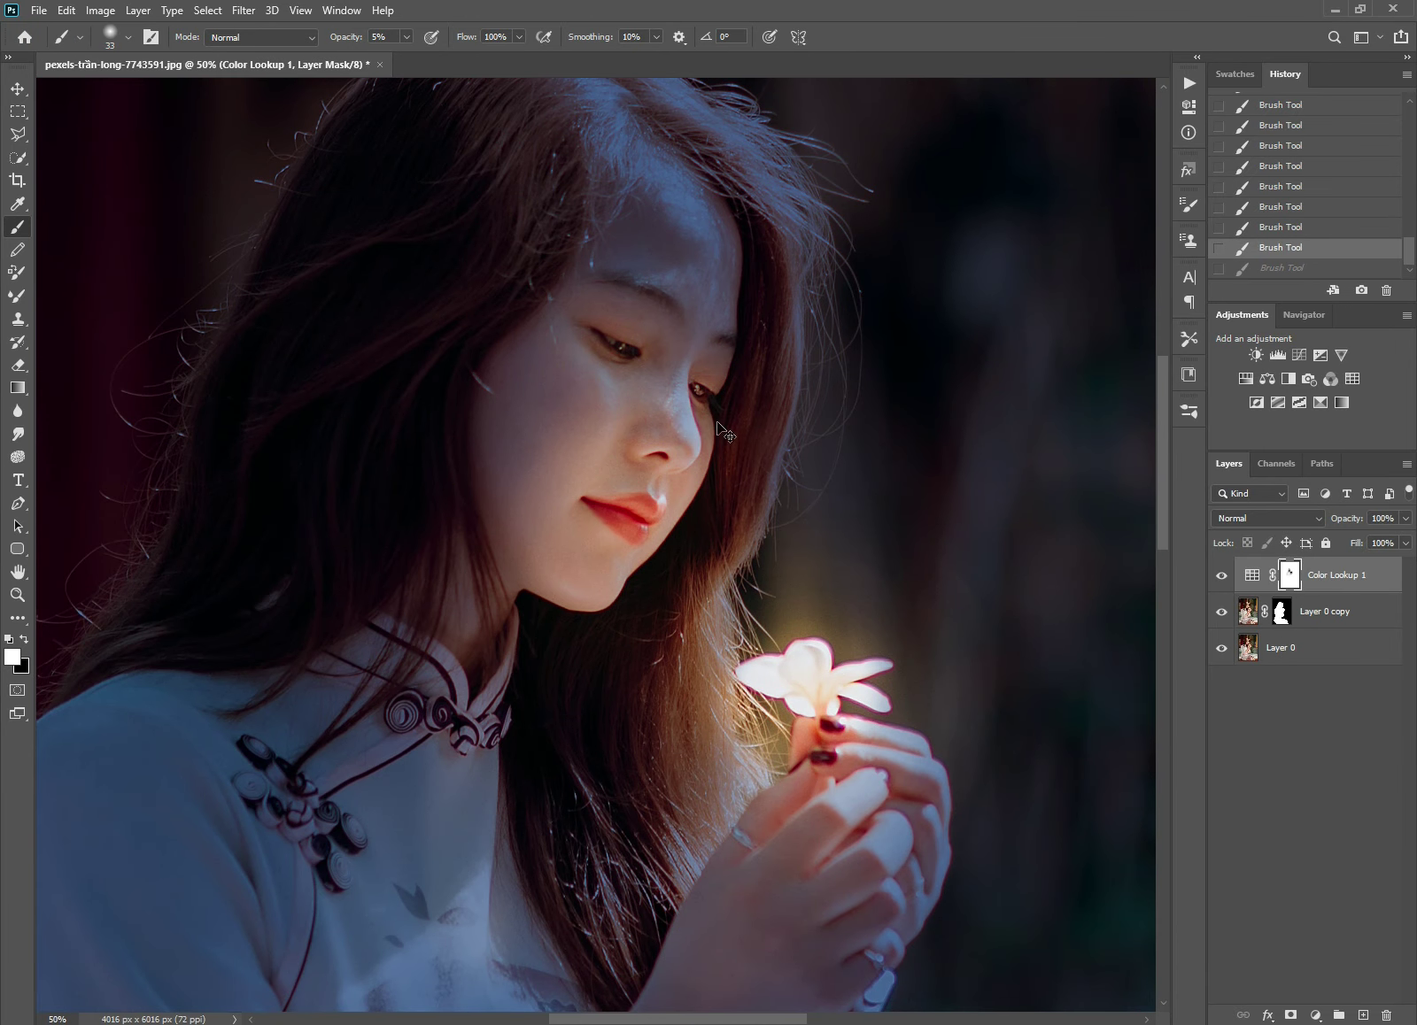
{"action": "key", "text": "ctrl+z"}
{"action": "scroll", "coordinate": [620, 447], "scroll_direction": "up", "scroll_amount": 2}
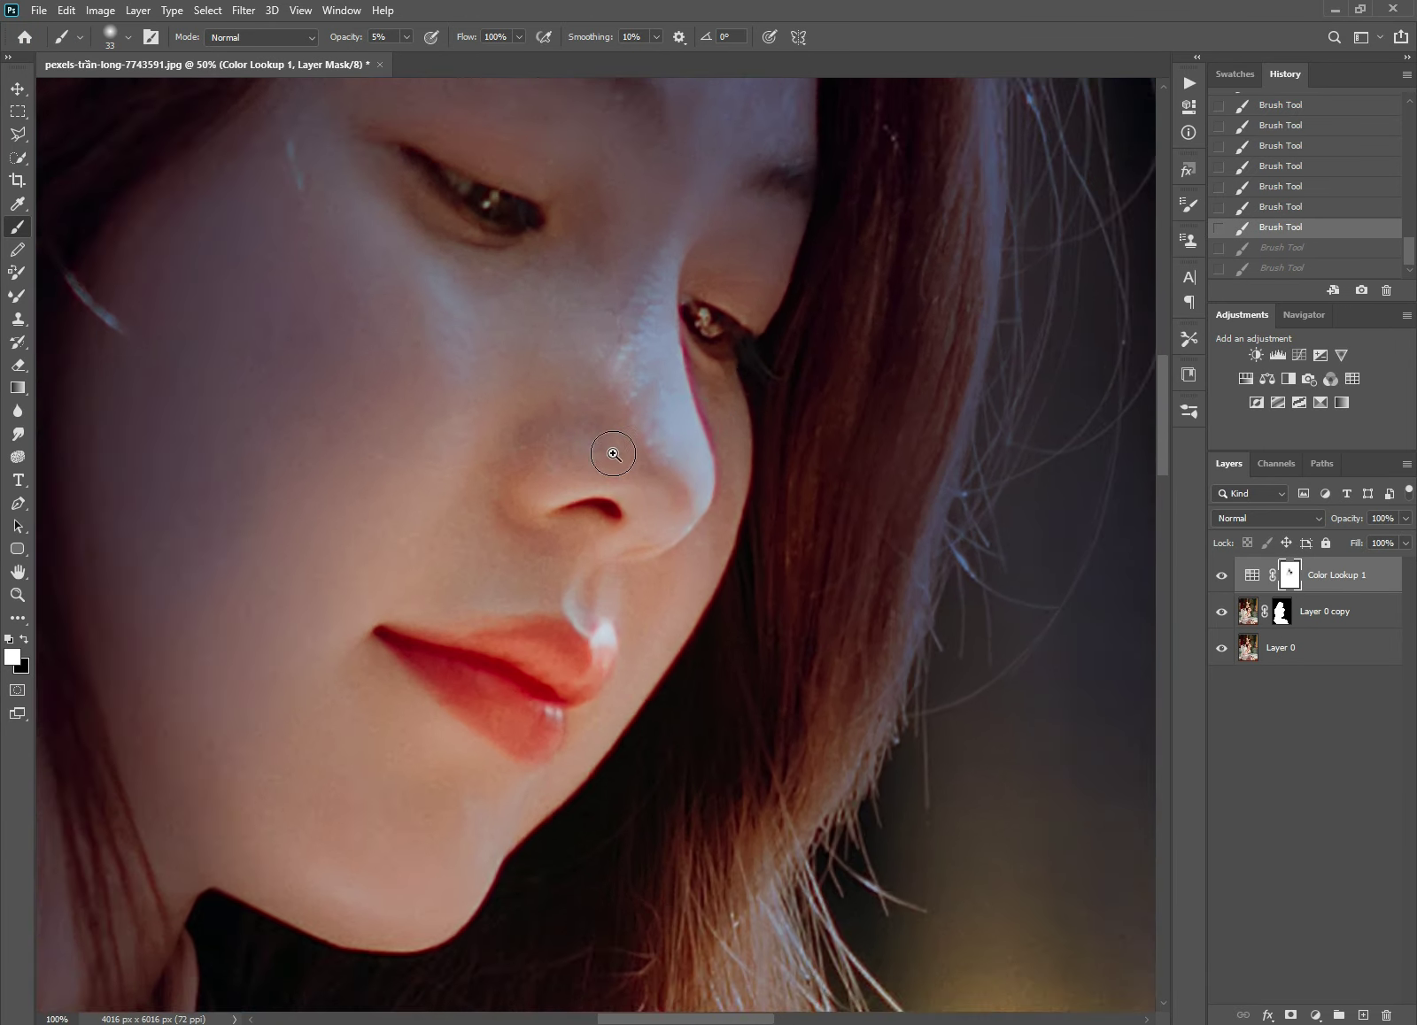
{"action": "scroll", "coordinate": [620, 447], "scroll_direction": "up", "scroll_amount": 1}
{"action": "right_click", "coordinate": [621, 451]}
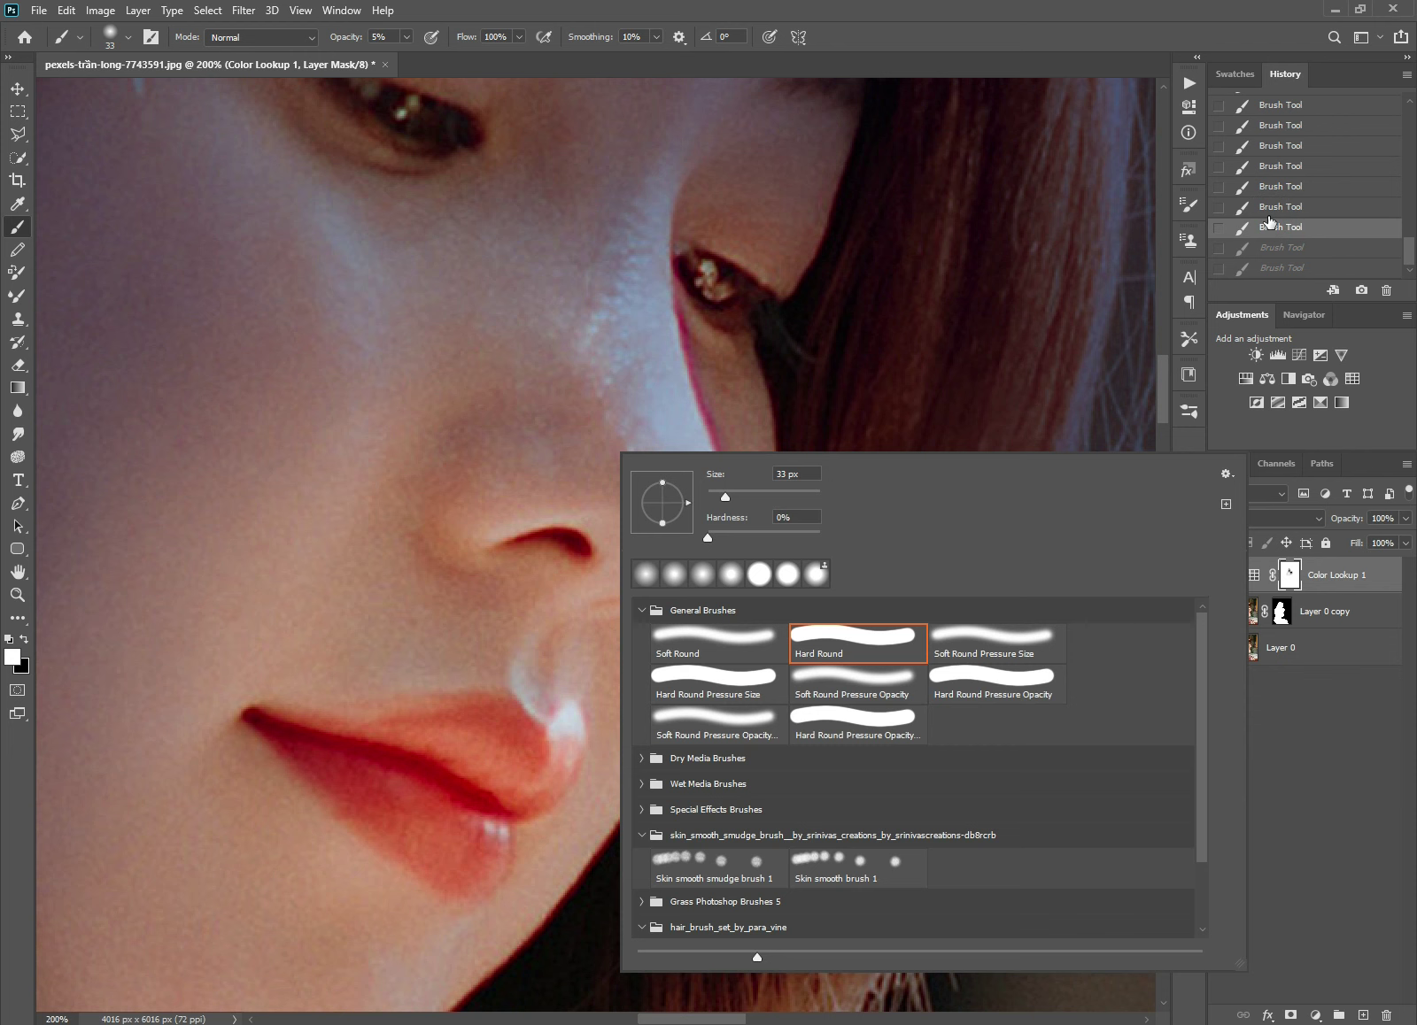
{"action": "left_click", "coordinate": [1268, 213]}
{"action": "left_click", "coordinate": [1273, 188]}
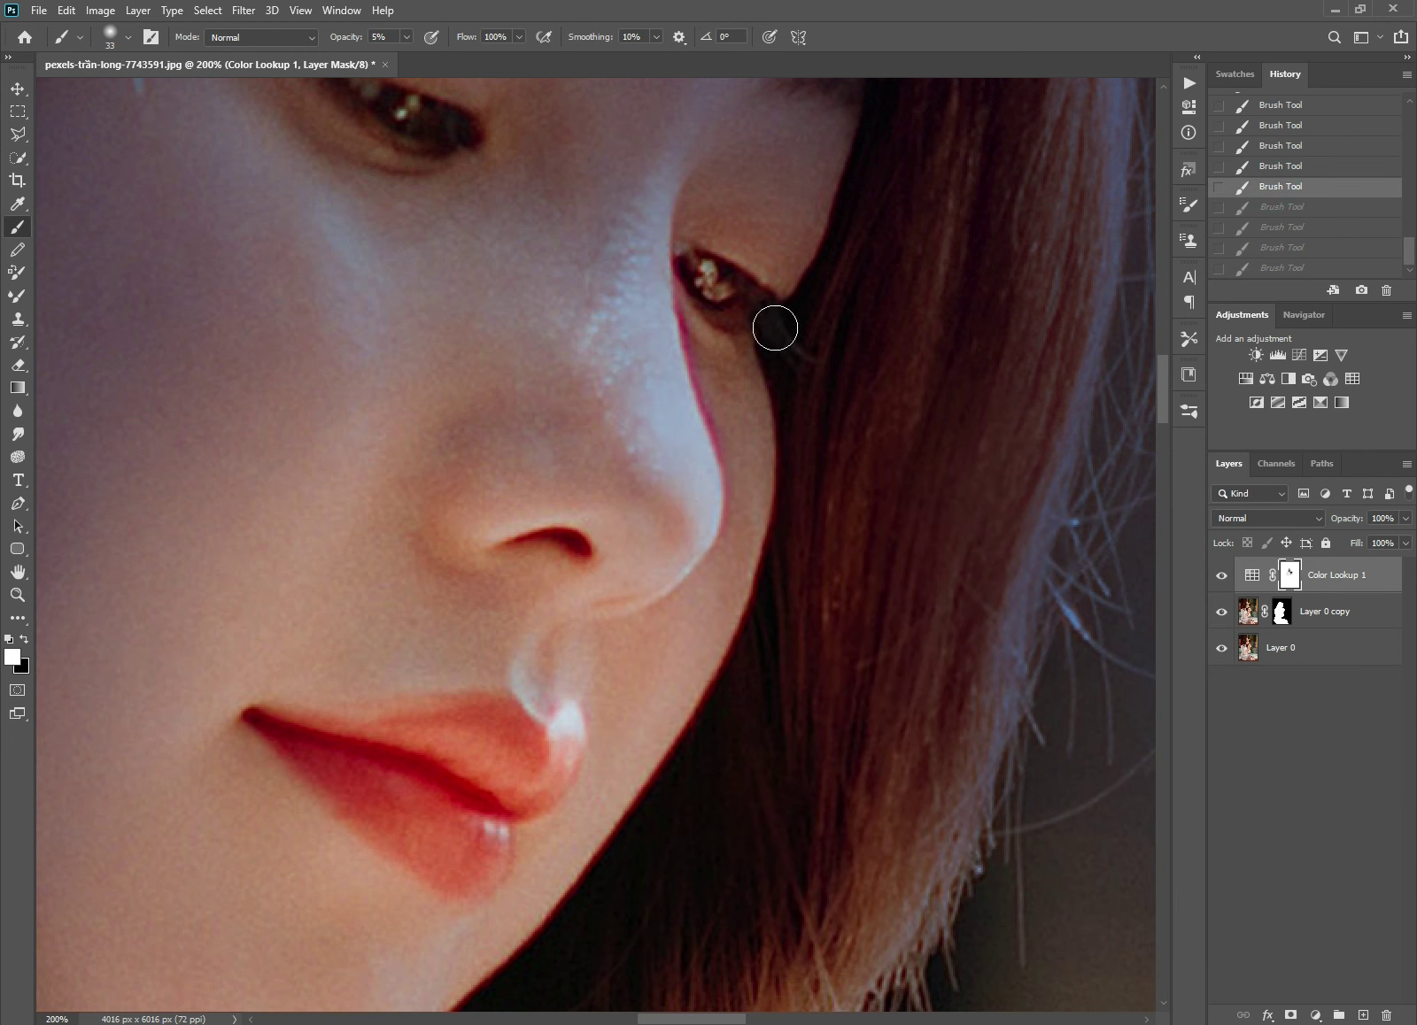
{"action": "left_click", "coordinate": [501, 490], "text": "ctrl+alt"}
{"action": "left_click_drag", "start_coordinate": [472, 548], "coordinate": [529, 481]}
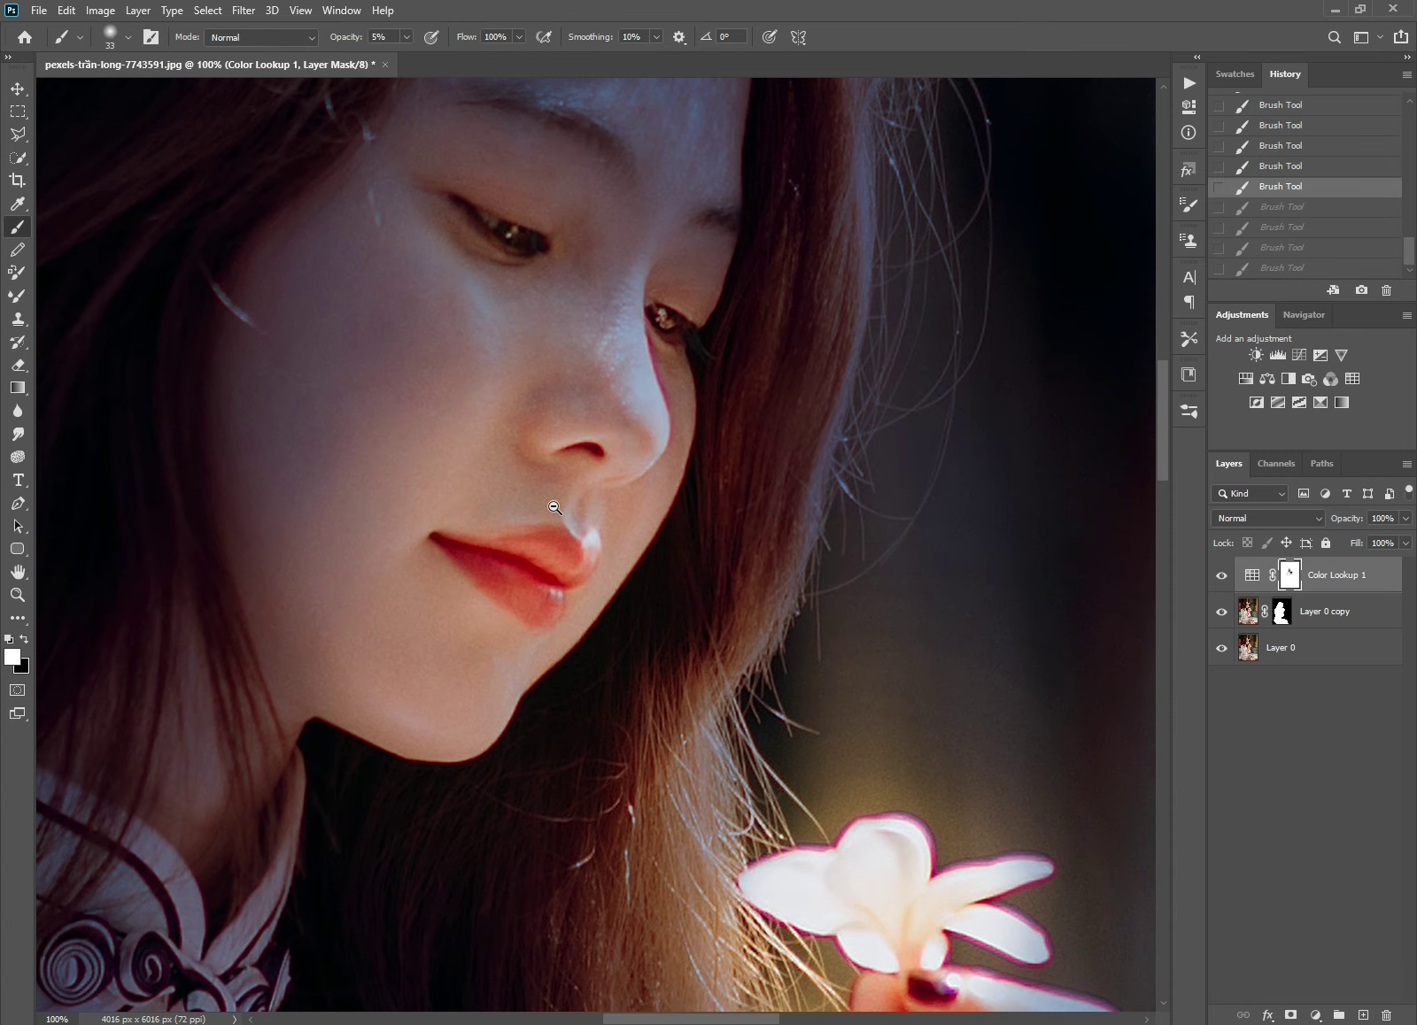
{"action": "left_click", "coordinate": [555, 508], "text": "alt"}
{"action": "left_click", "coordinate": [563, 517], "text": "alt"}
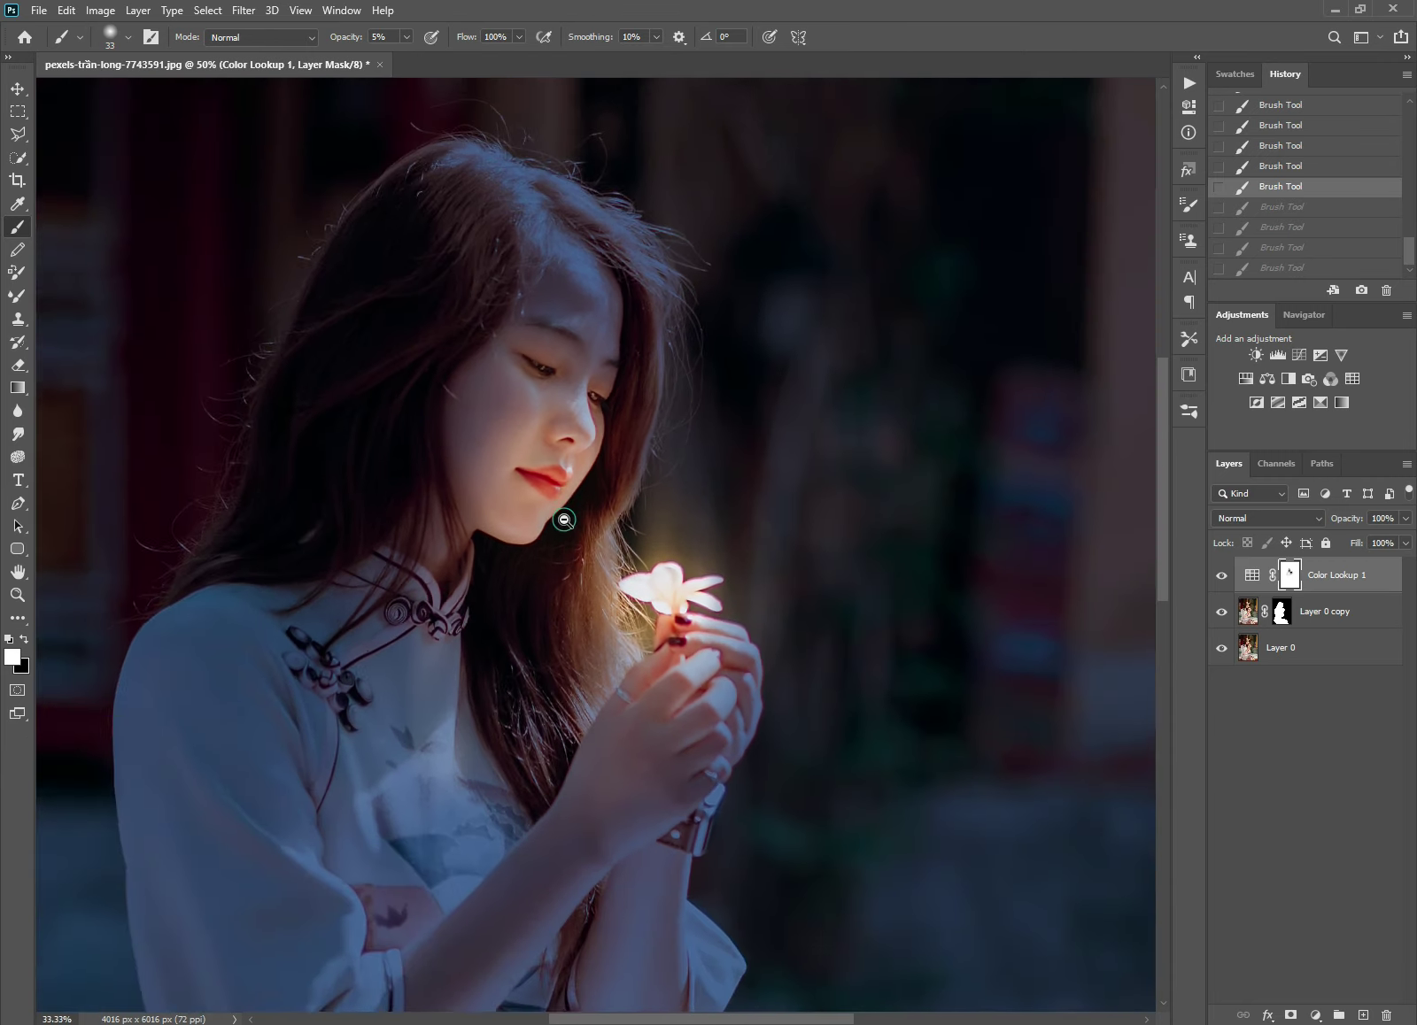
{"action": "left_click", "coordinate": [564, 520], "text": "alt"}
{"action": "left_click", "coordinate": [565, 520], "text": "alt"}
{"action": "left_click_drag", "start_coordinate": [616, 633], "coordinate": [621, 617]}
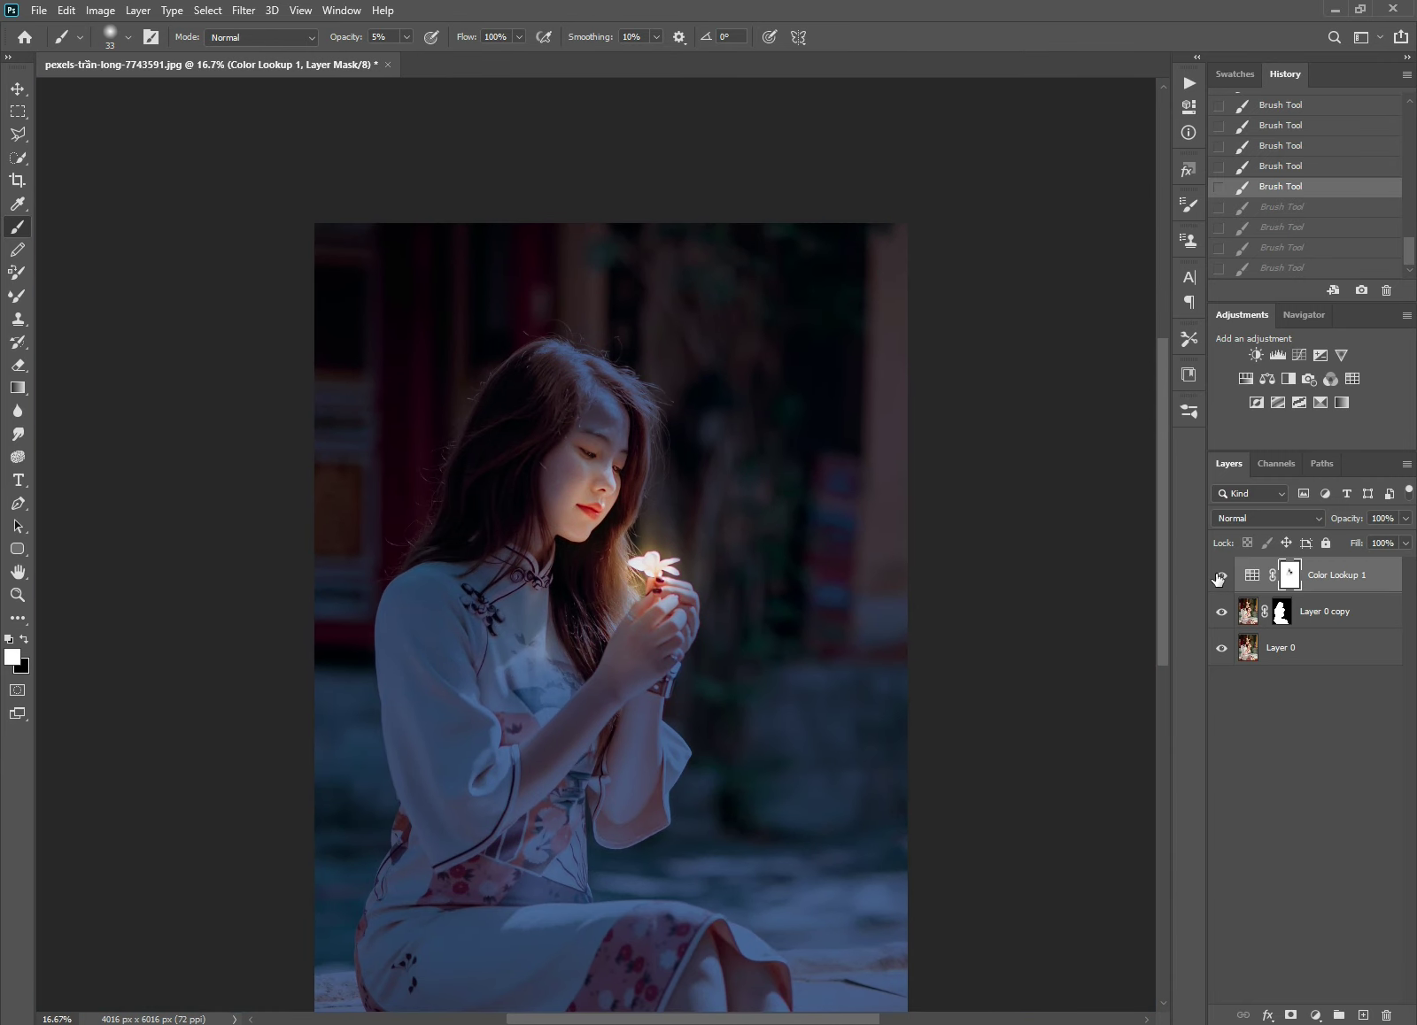
{"action": "left_click", "coordinate": [1219, 578]}
{"action": "left_click", "coordinate": [1220, 577]}
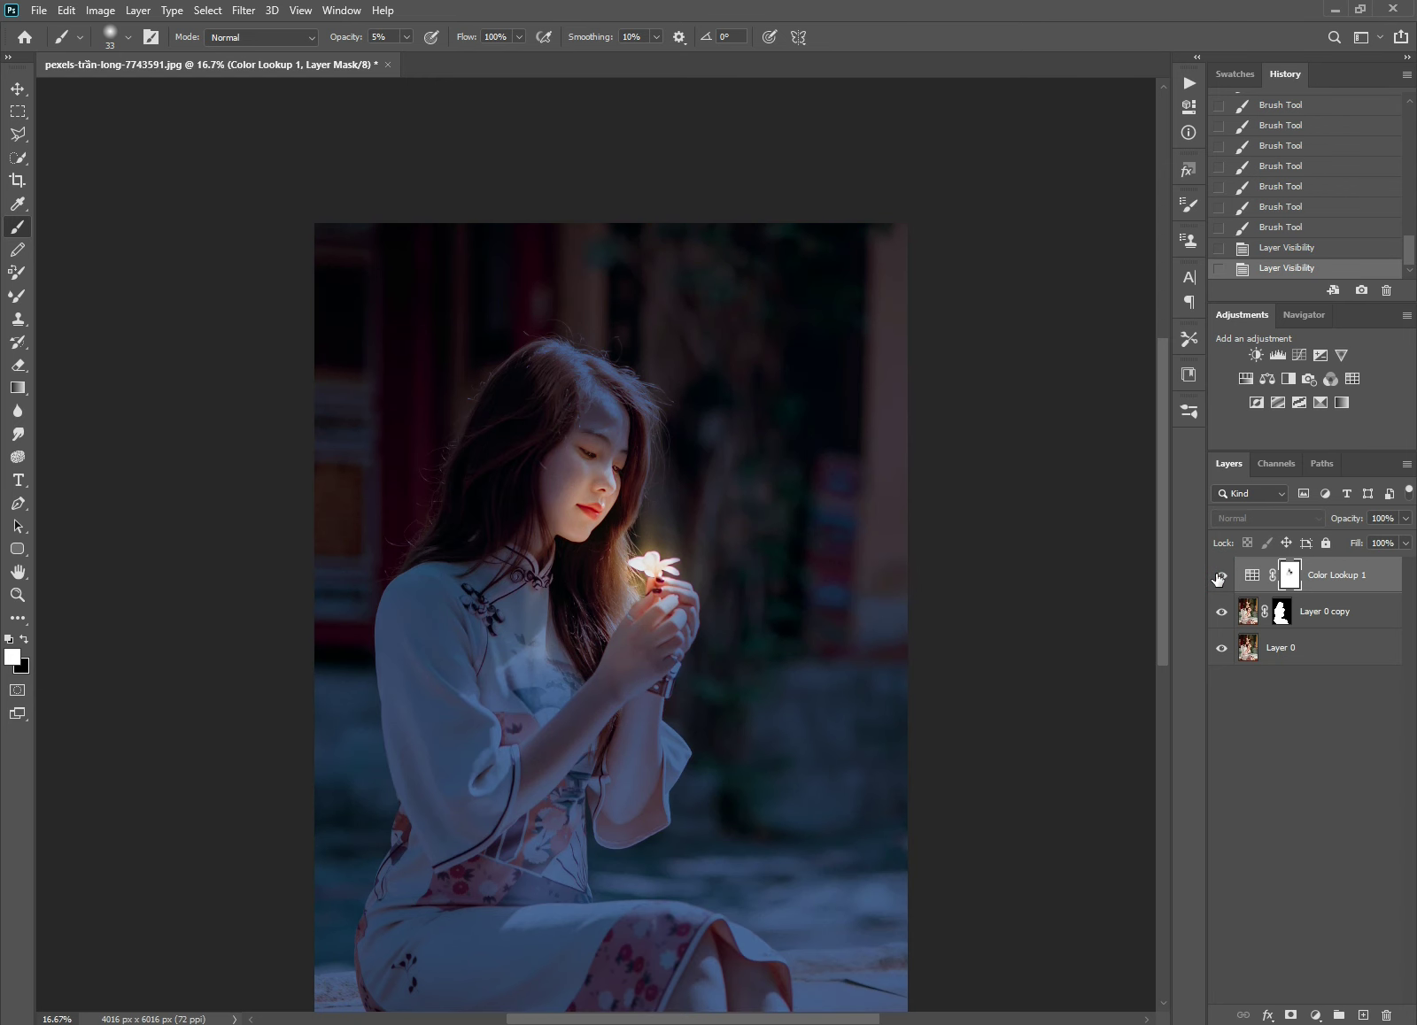
{"action": "left_click", "coordinate": [549, 495], "text": "ctrl"}
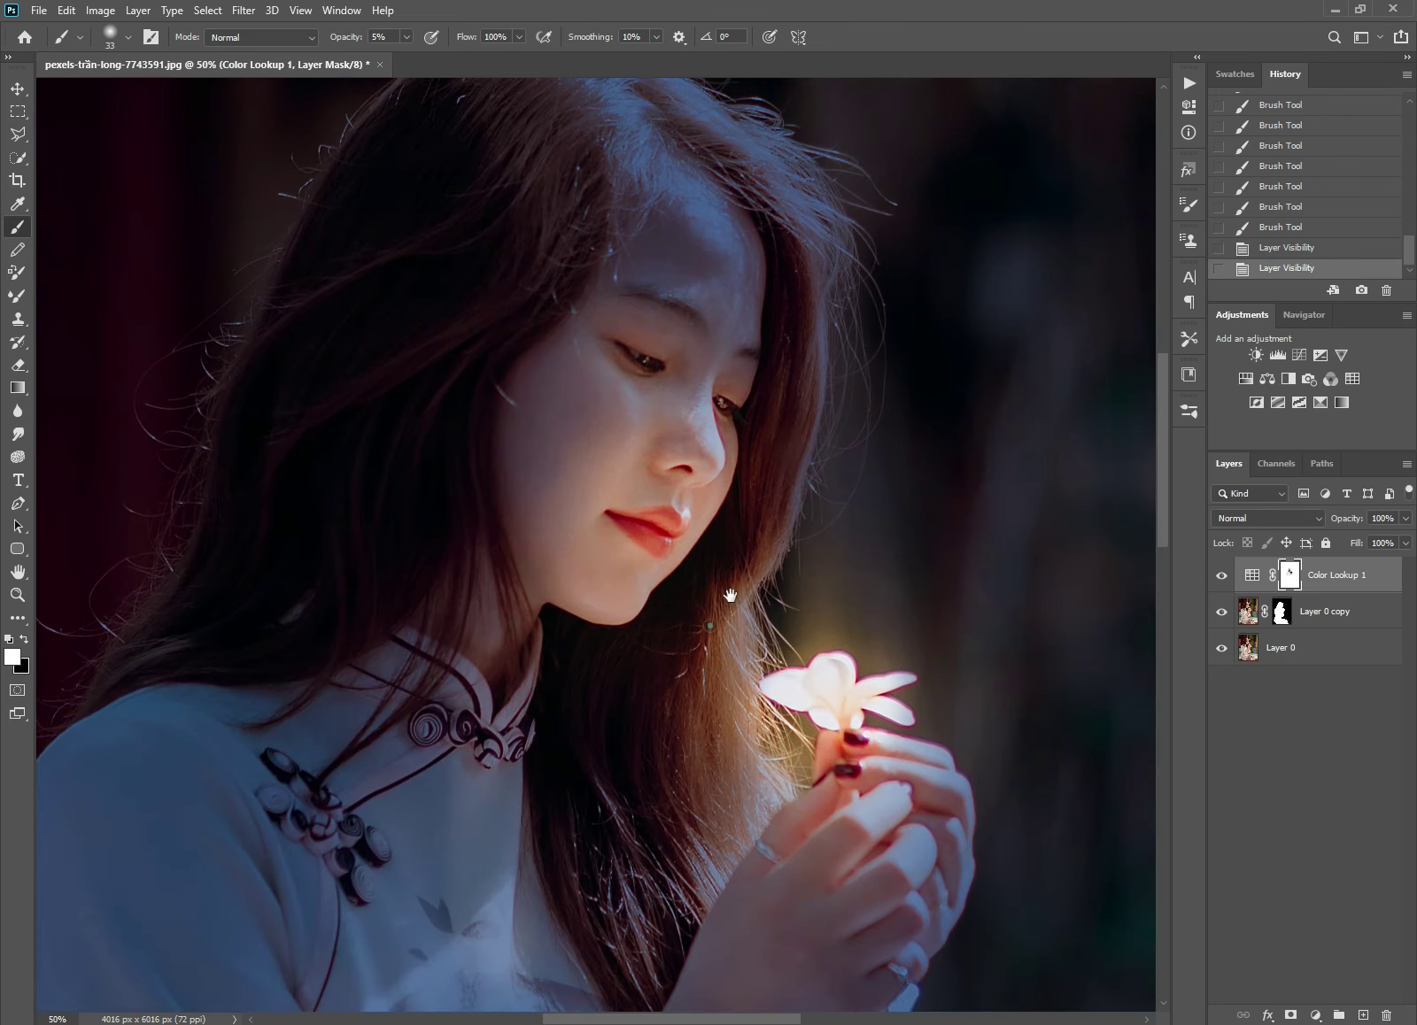
{"action": "left_click", "coordinate": [729, 595], "text": "alt"}
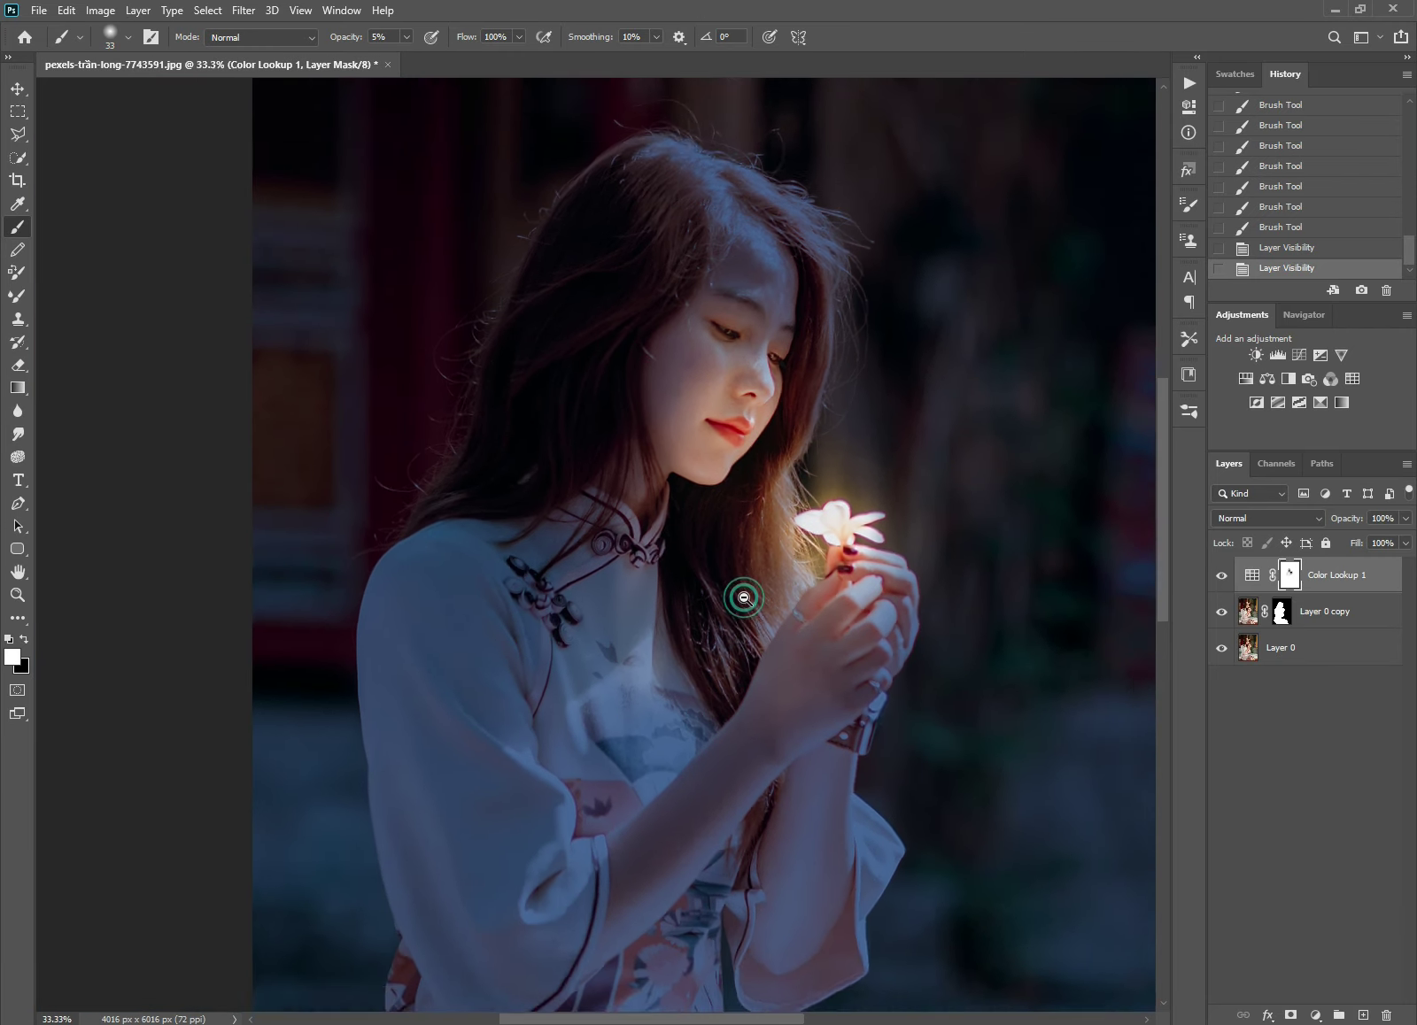
{"action": "left_click", "coordinate": [744, 598], "text": "alt"}
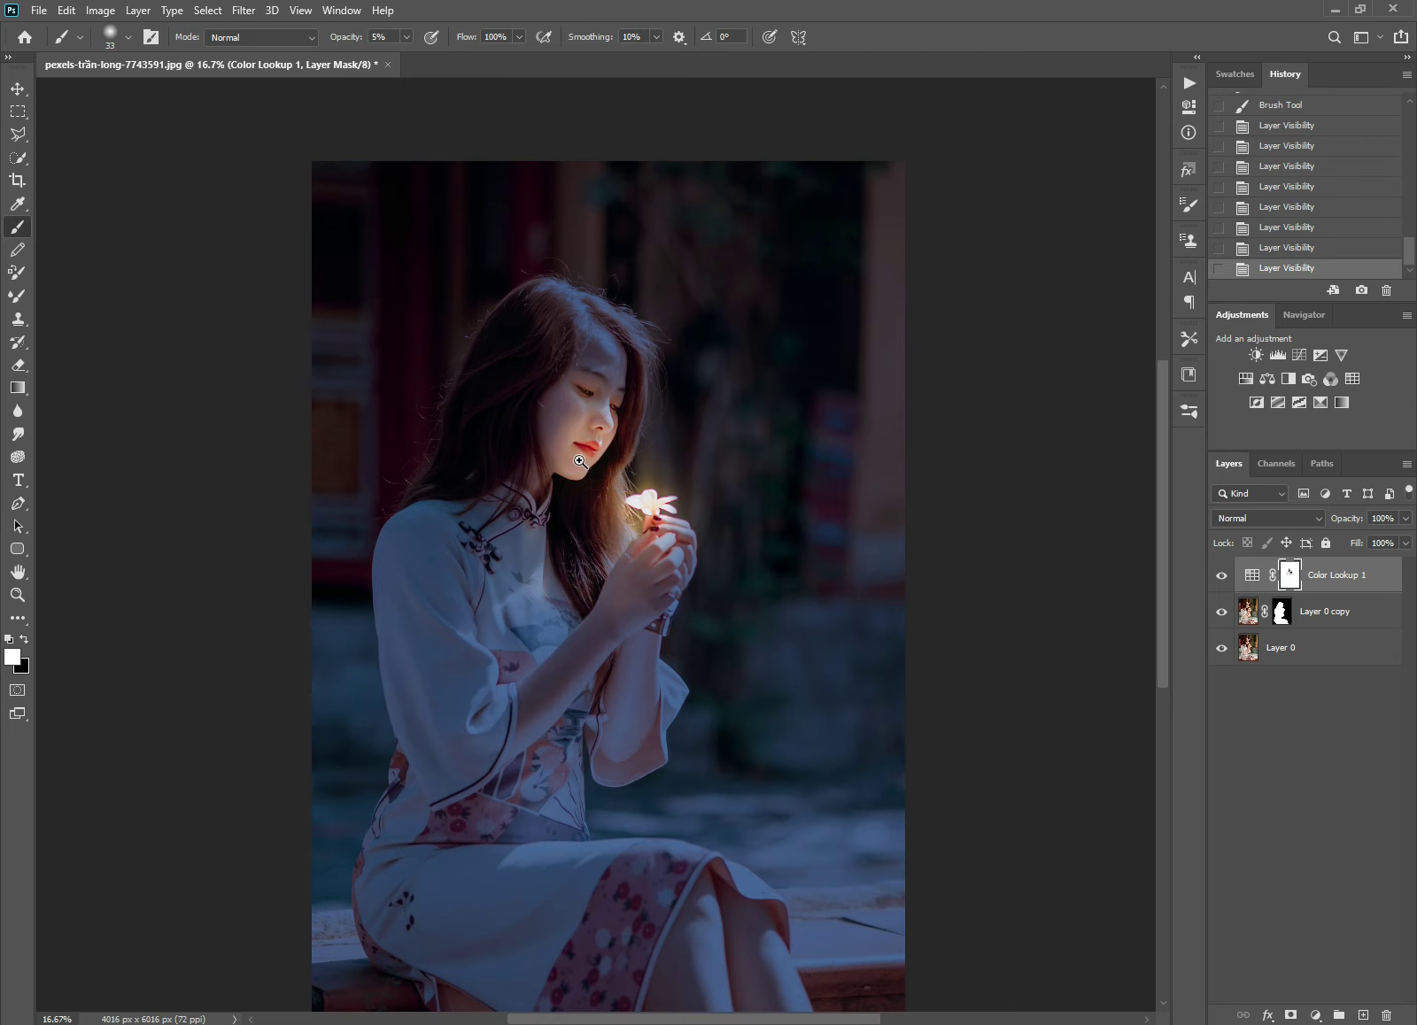
Step: Set the brush to about 2177 px at 22% opacity, reverting a mistaken mask stroke
{"action": "left_click", "coordinate": [580, 462], "text": "ctrl"}
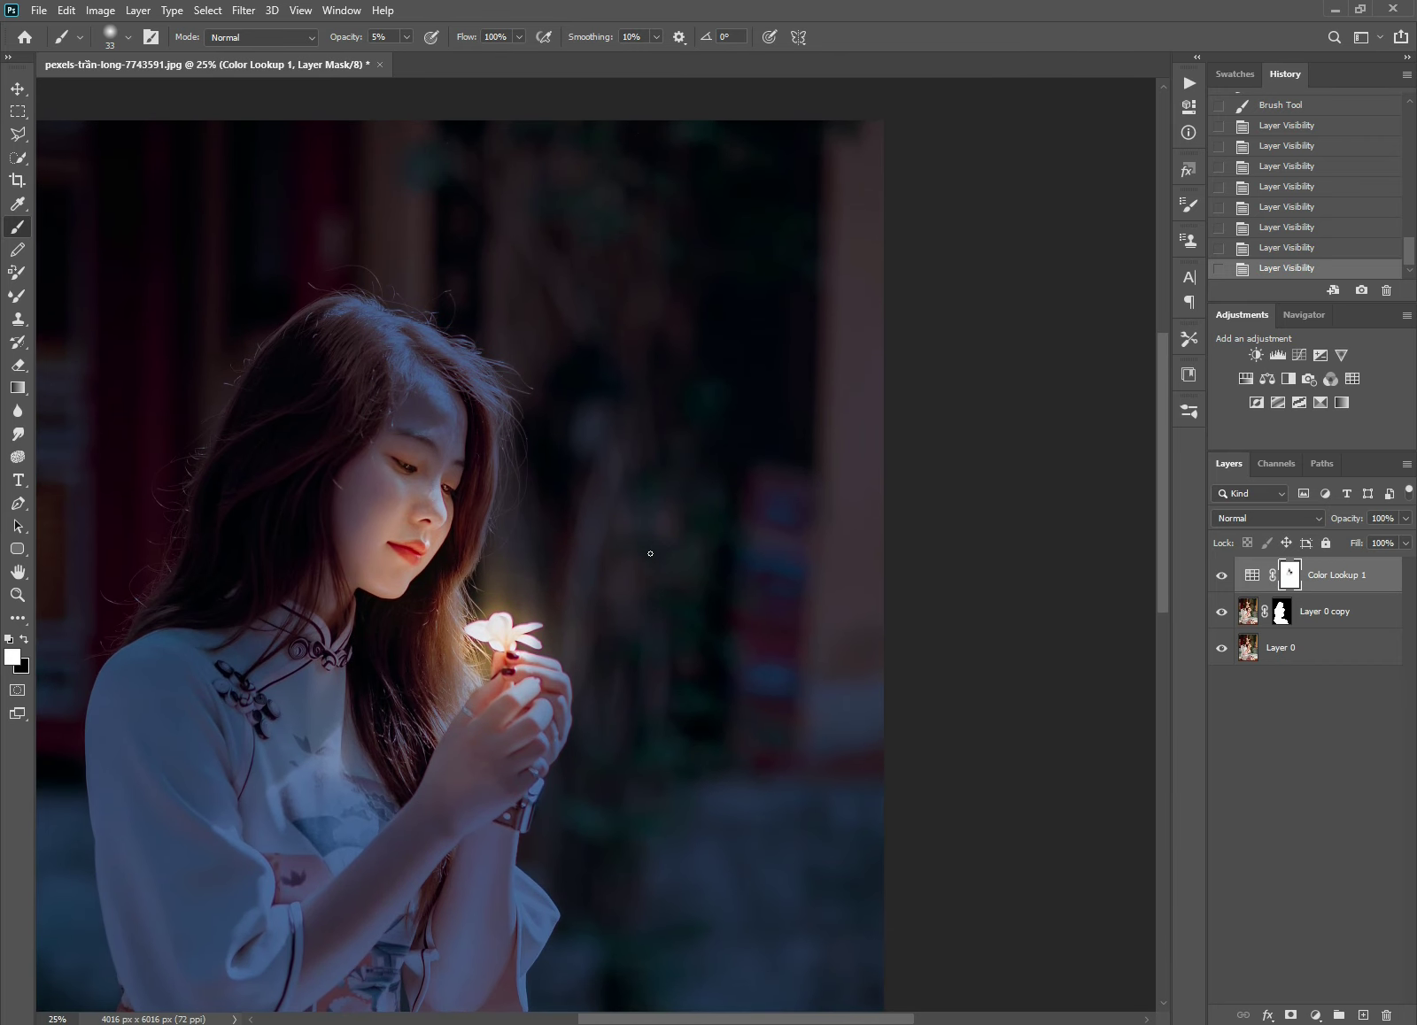
{"action": "left_click_drag", "start_coordinate": [709, 415], "coordinate": [950, 416]}
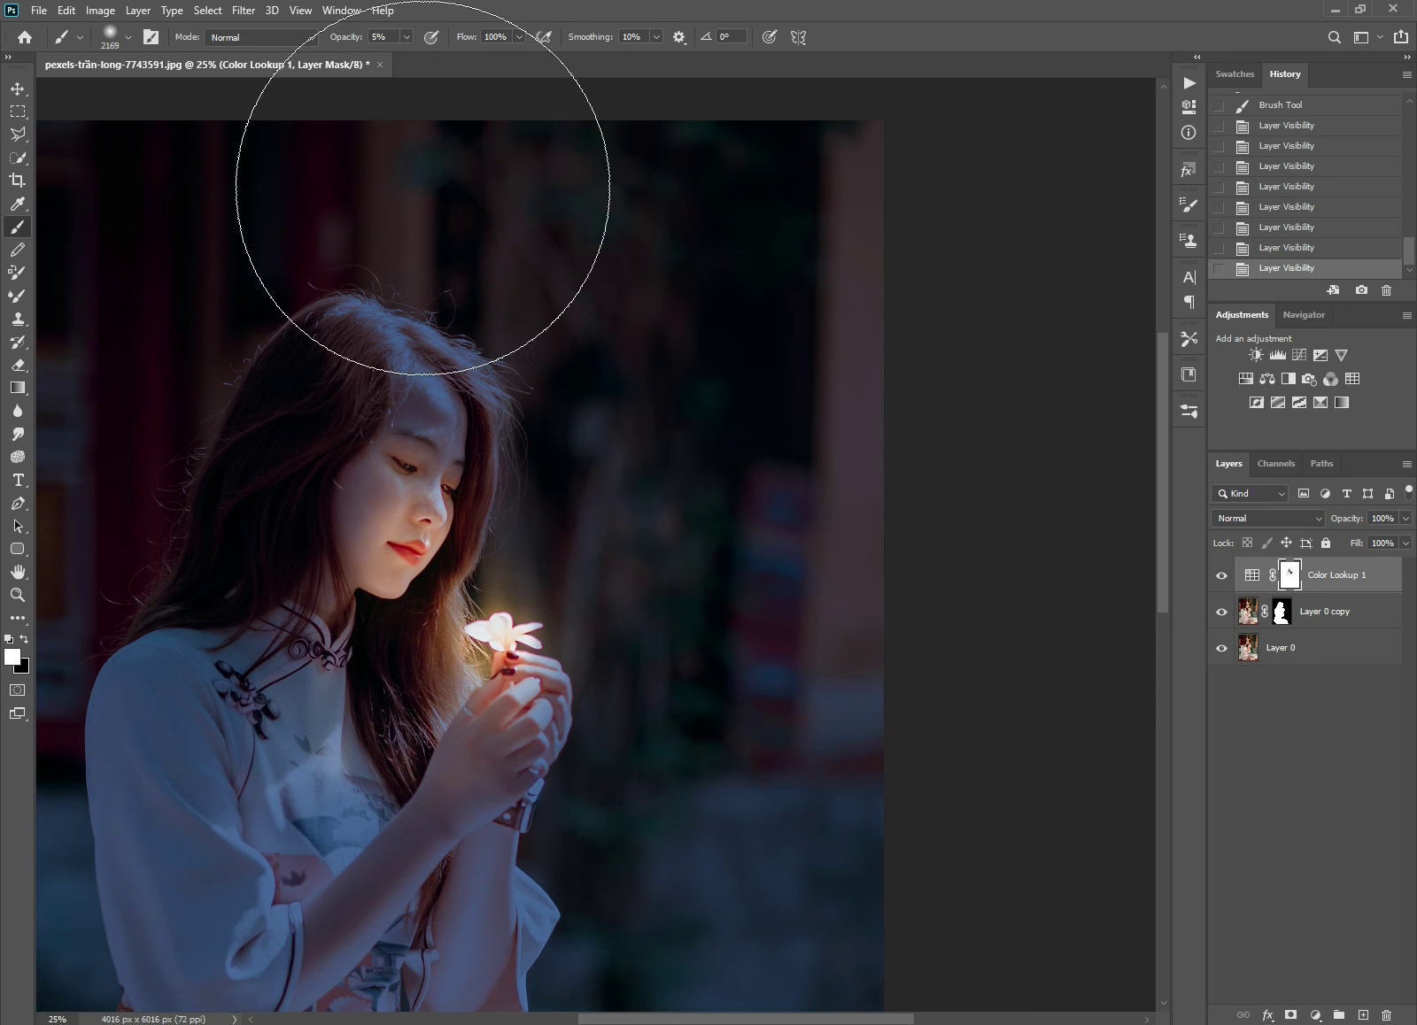
{"action": "left_click", "coordinate": [406, 36]}
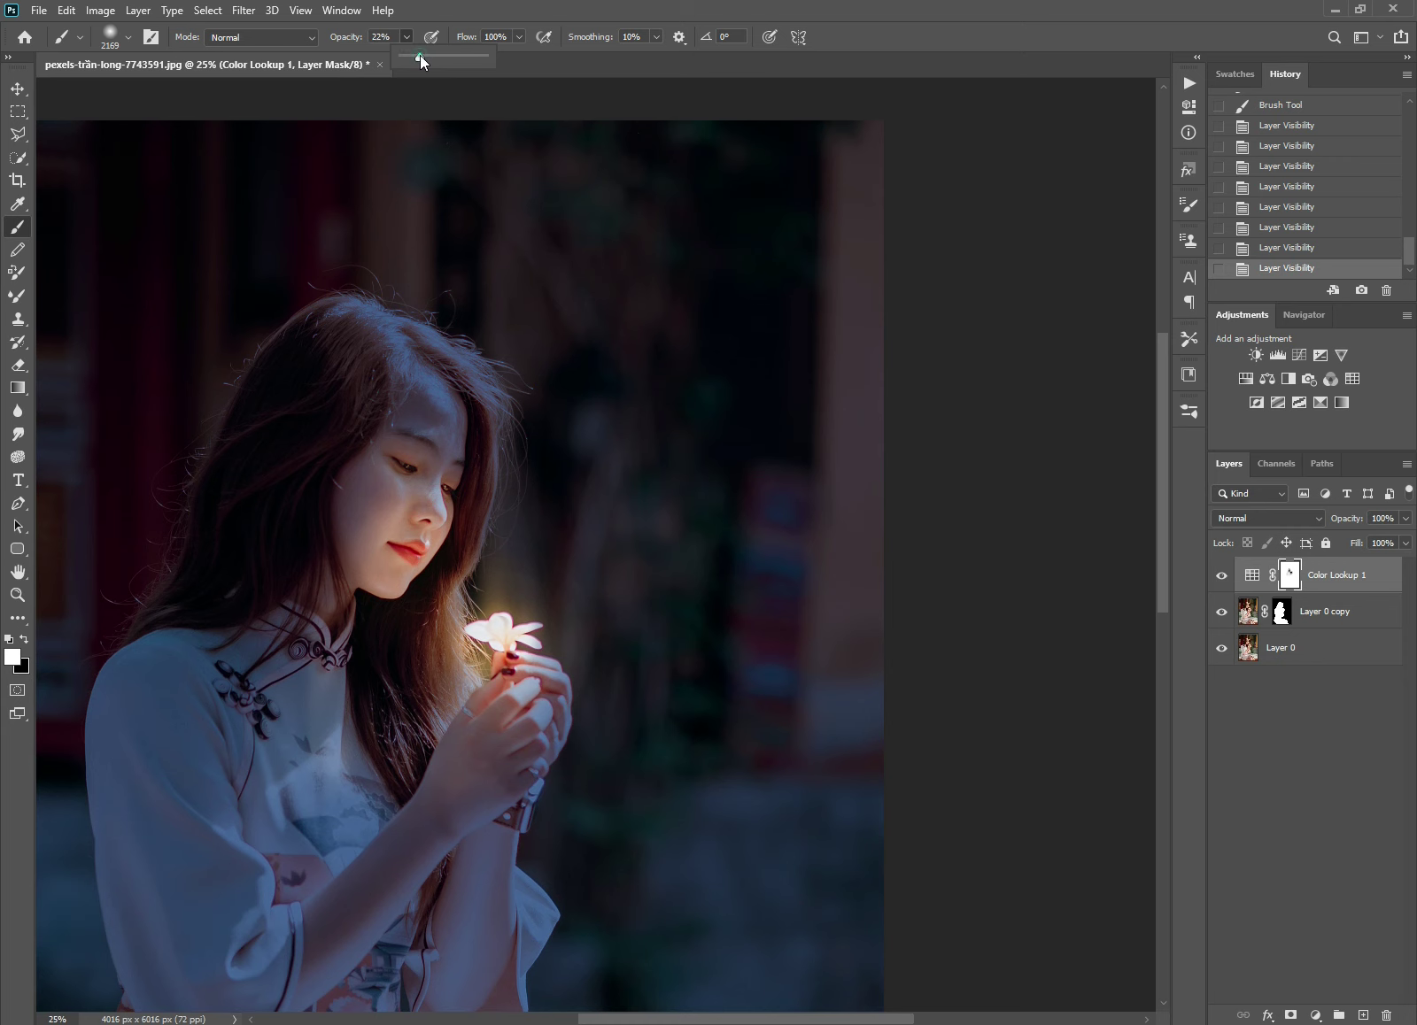
{"action": "left_click_drag", "start_coordinate": [678, 561], "coordinate": [721, 494]}
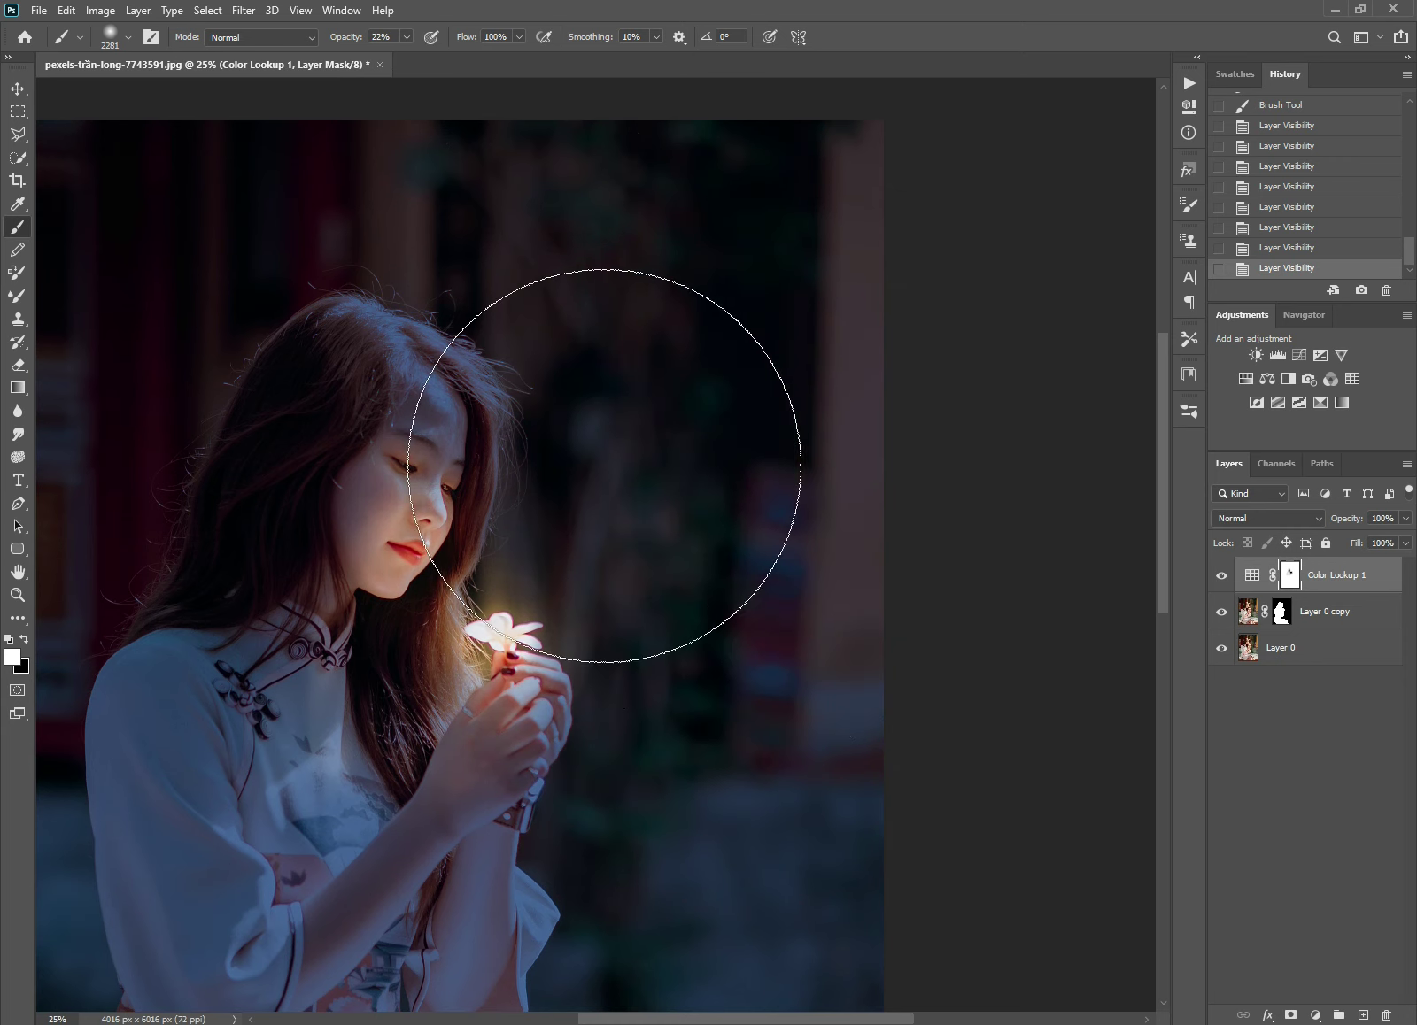
{"action": "left_click", "coordinate": [844, 412]}
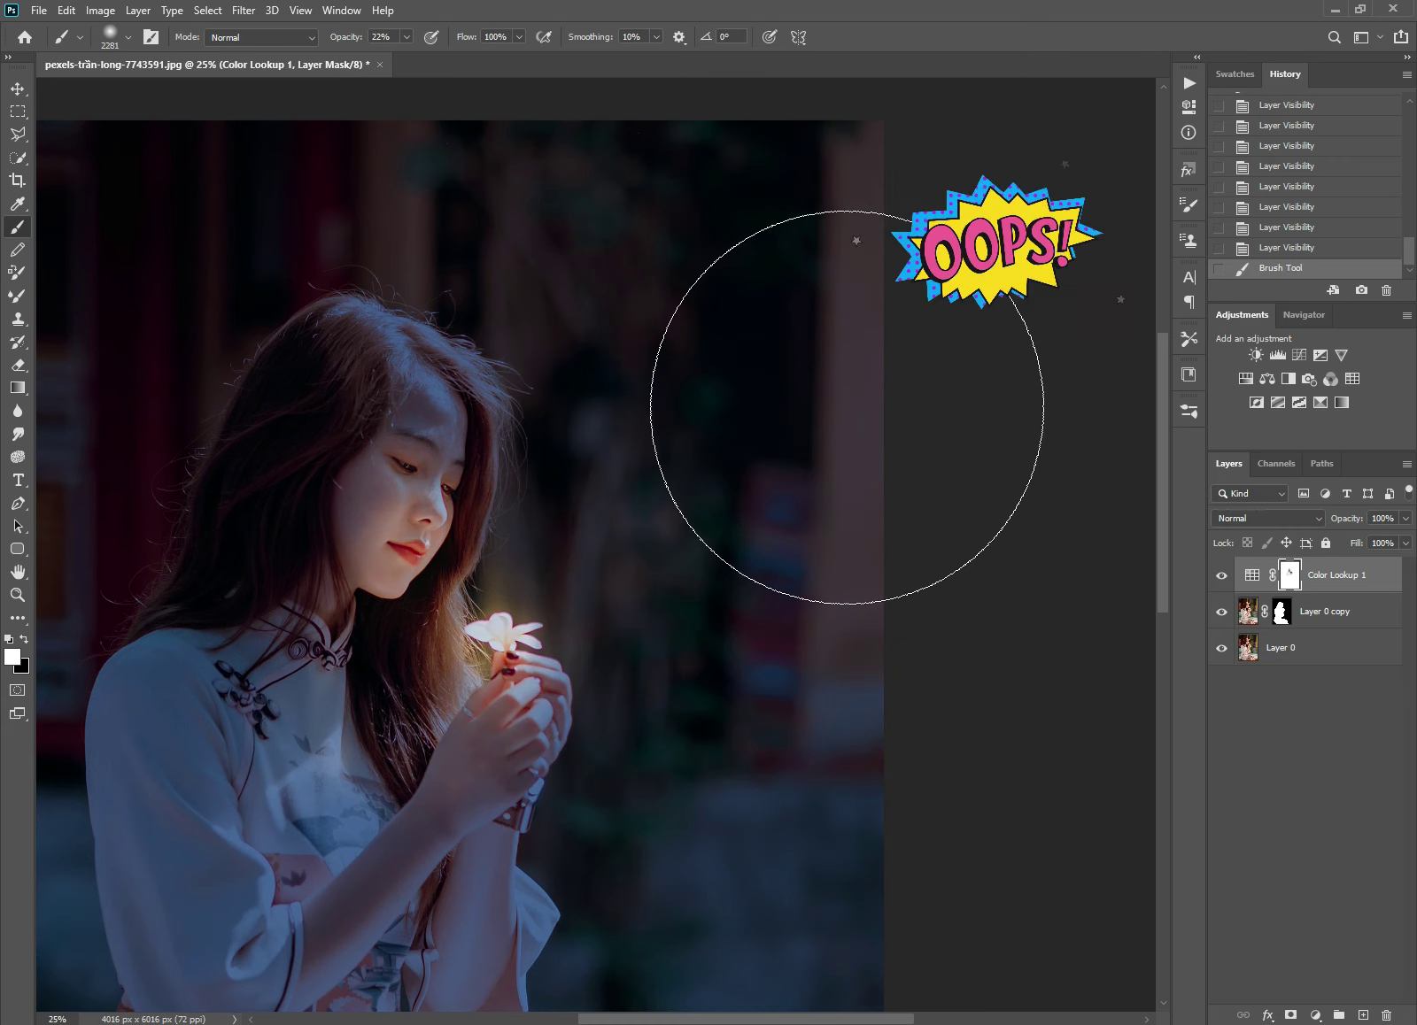
{"action": "left_click", "coordinate": [1279, 248]}
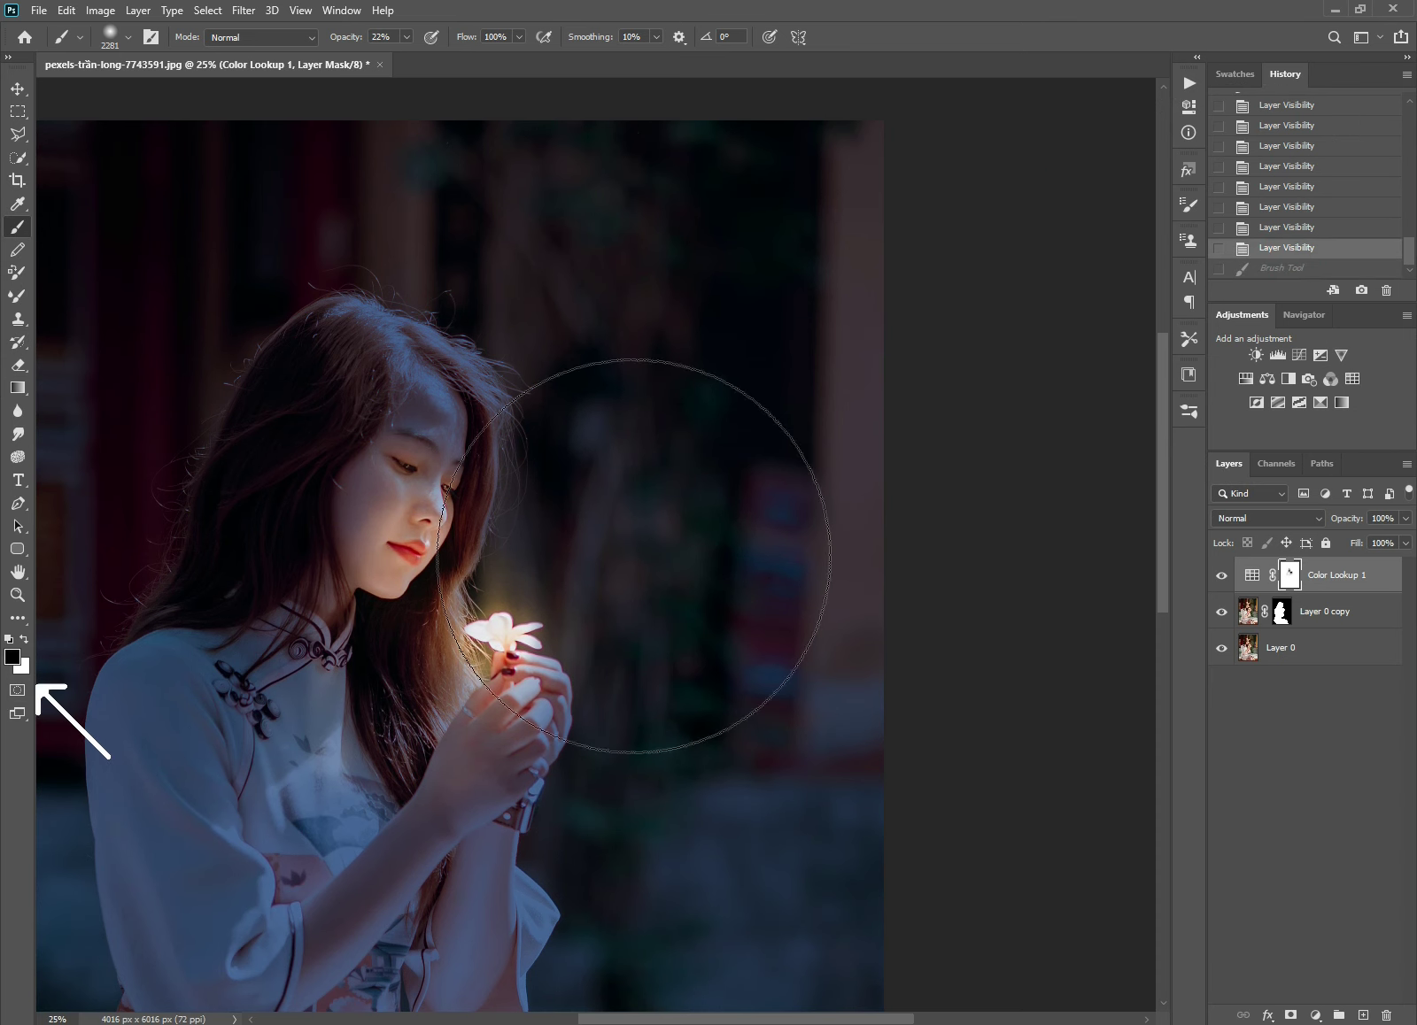
Step: Paint the blue grade off the right background and reduce the brush to about 1353 px
{"action": "left_click_drag", "start_coordinate": [594, 578], "coordinate": [606, 394]}
{"action": "left_click_drag", "start_coordinate": [458, 613], "coordinate": [835, 435]}
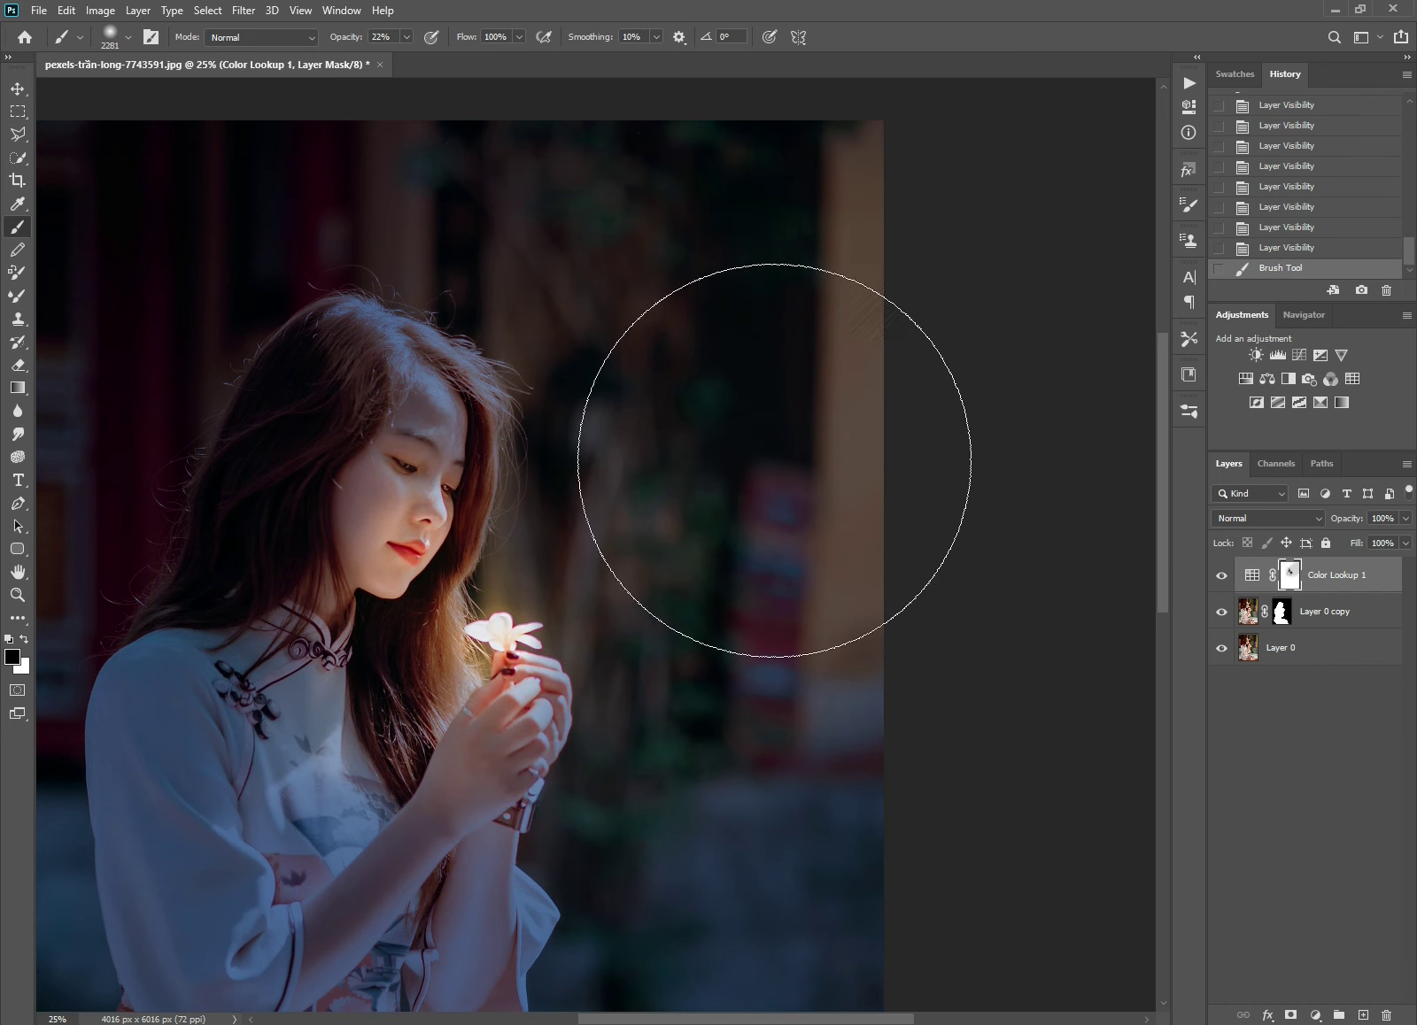
{"action": "left_click_drag", "start_coordinate": [548, 458], "coordinate": [510, 450]}
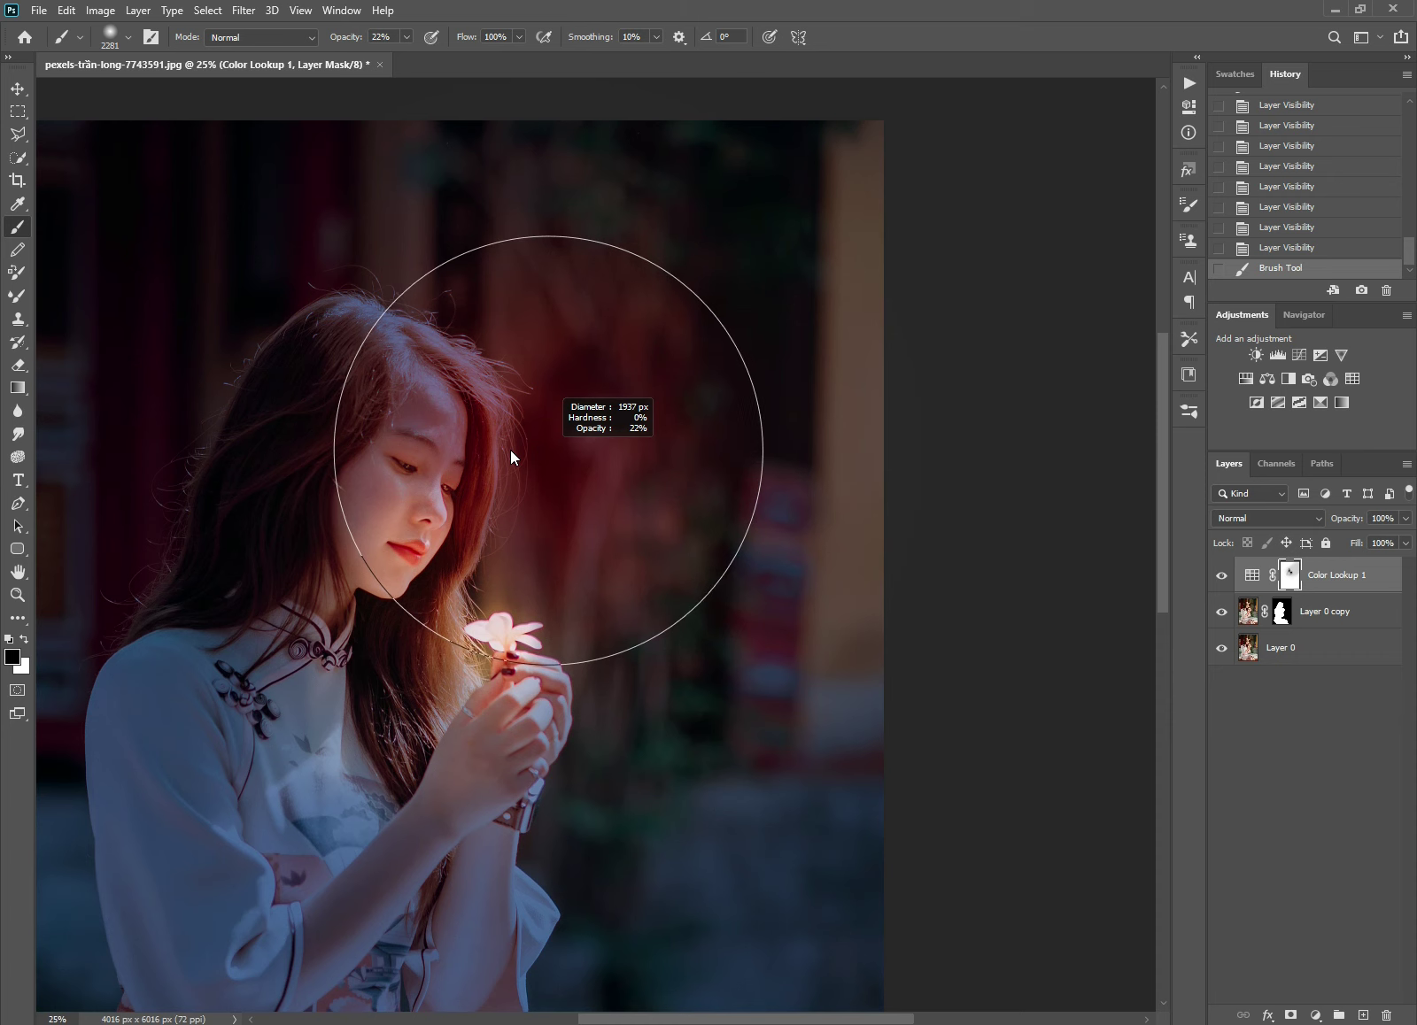
{"action": "left_click_drag", "start_coordinate": [695, 424], "coordinate": [650, 426]}
{"action": "left_click", "coordinate": [651, 427], "text": "alt"}
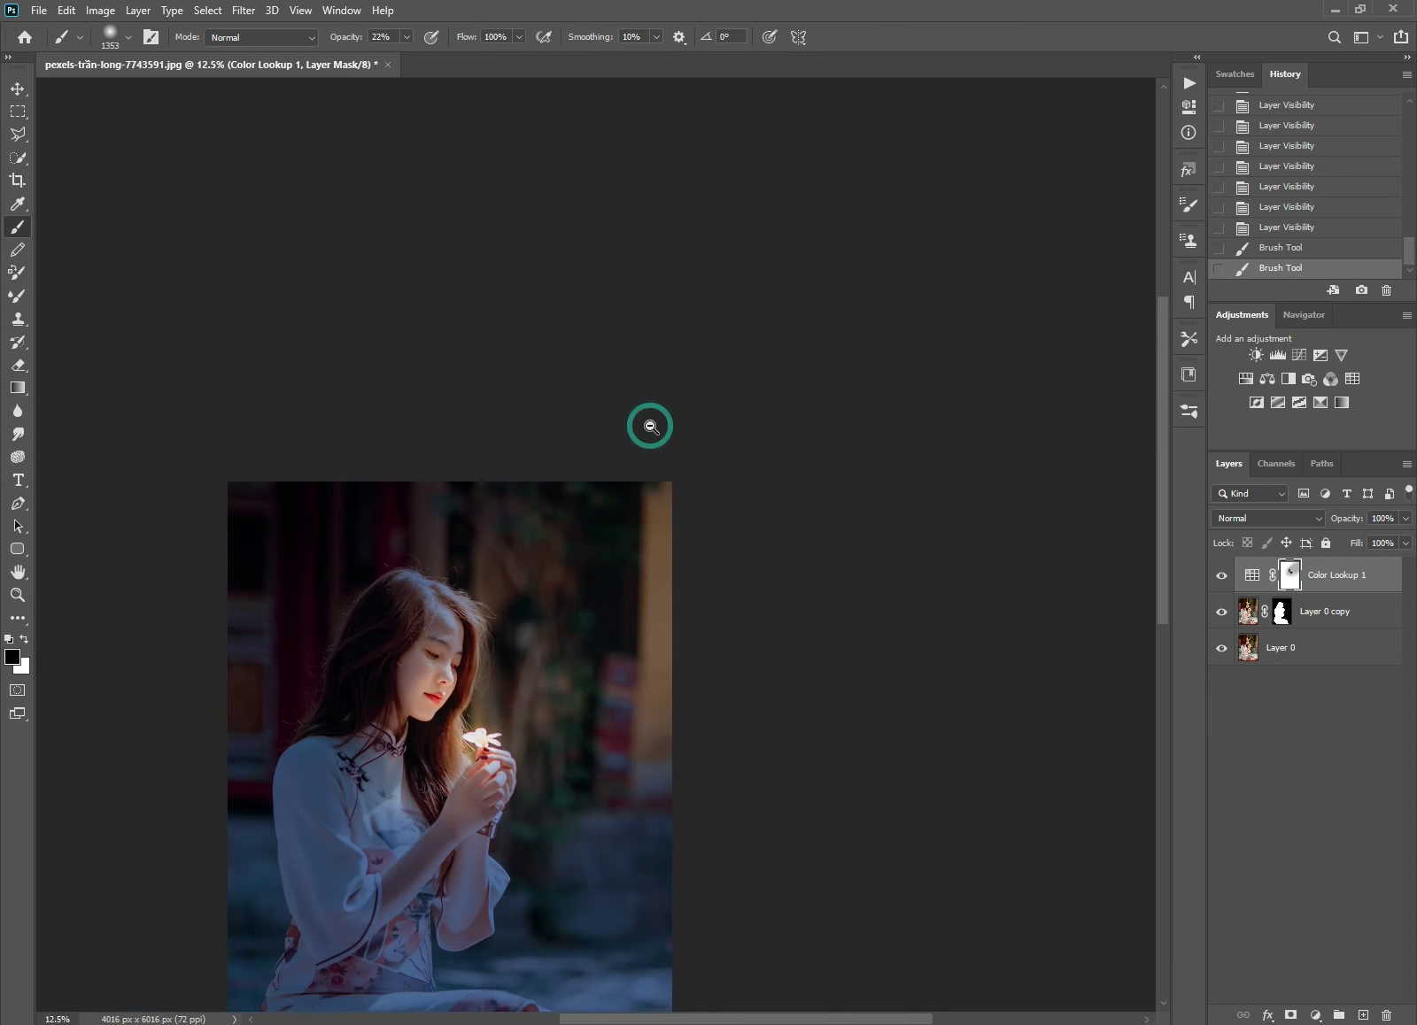
{"action": "left_click", "coordinate": [559, 630], "text": "alt"}
{"action": "left_click", "coordinate": [562, 583]}
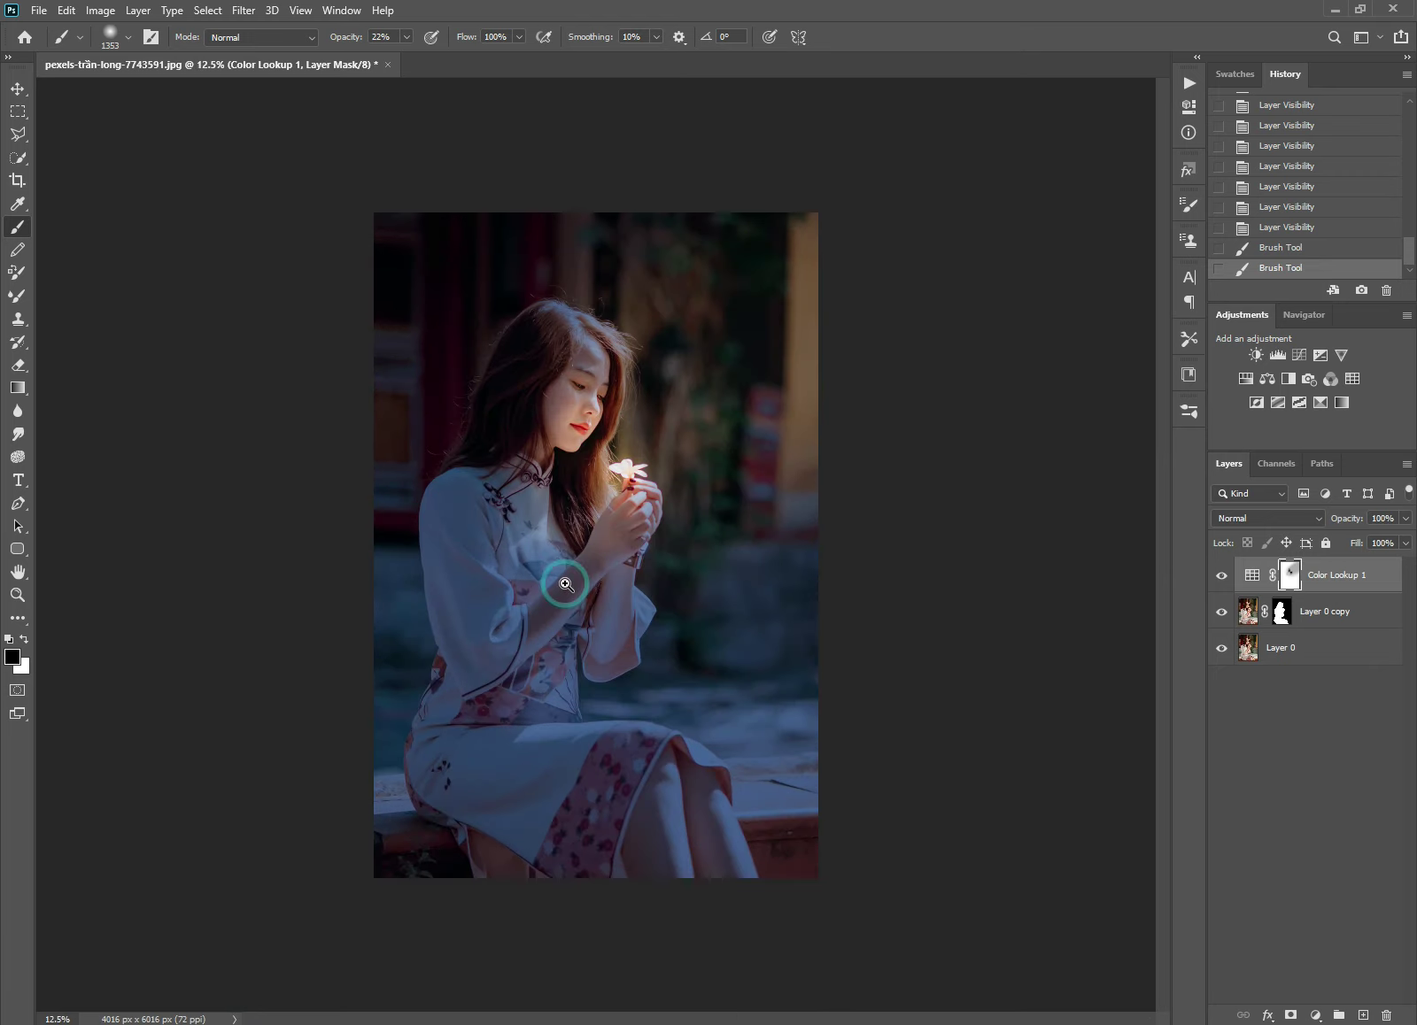
Step: Mask the grade off the hair and flower, then off the upper right with a 1433 px brush
{"action": "left_click_drag", "start_coordinate": [619, 425], "coordinate": [574, 460]}
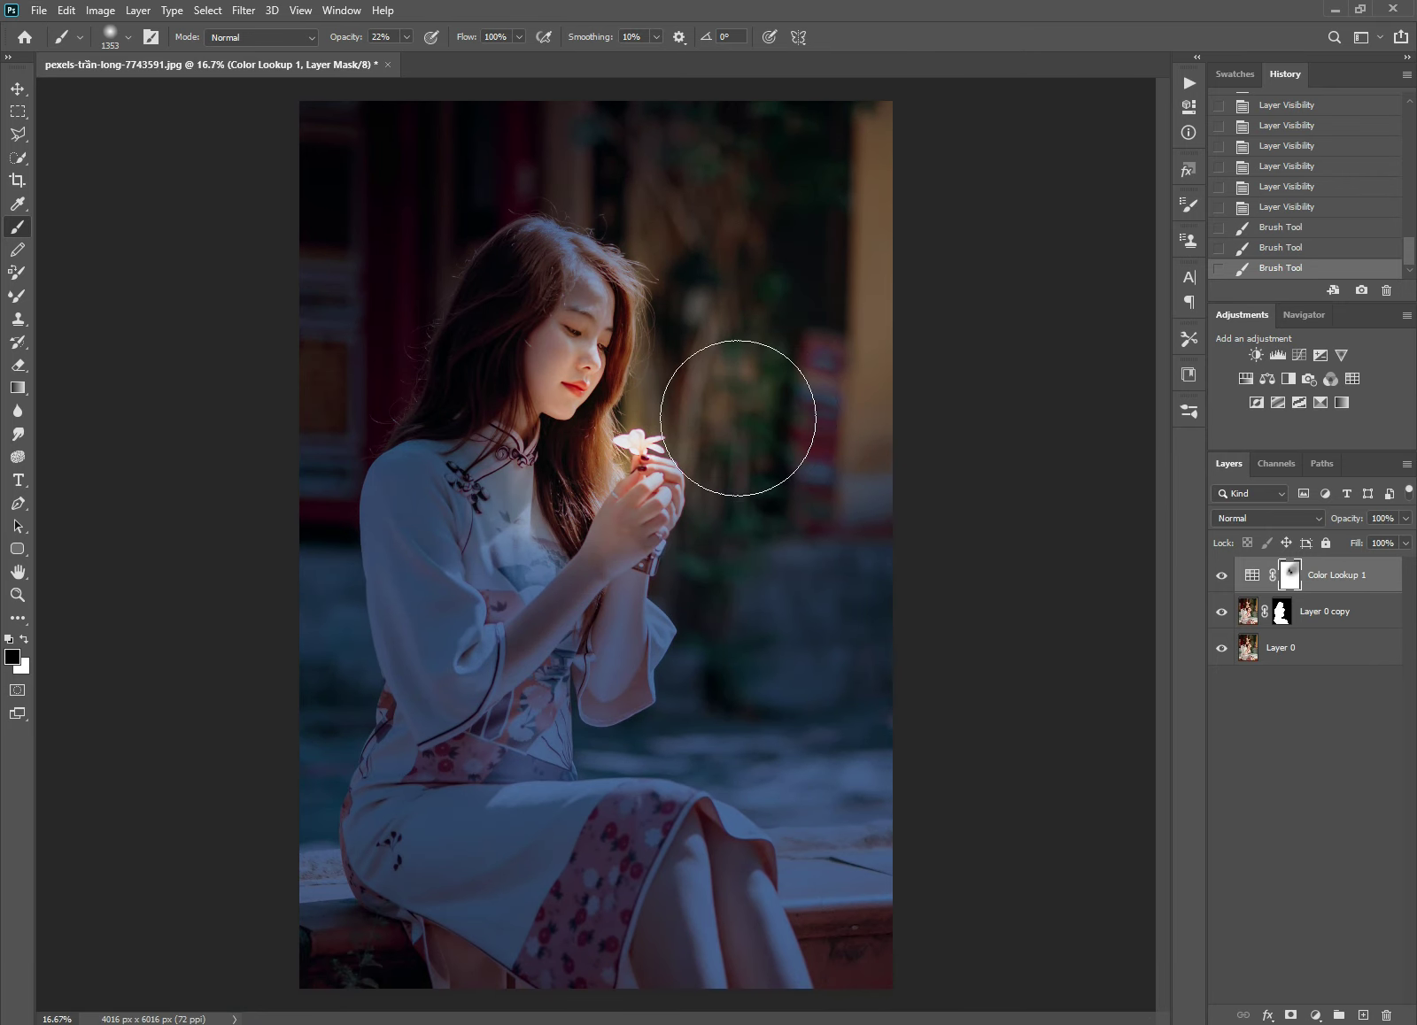
{"action": "left_click_drag", "start_coordinate": [567, 474], "coordinate": [580, 458]}
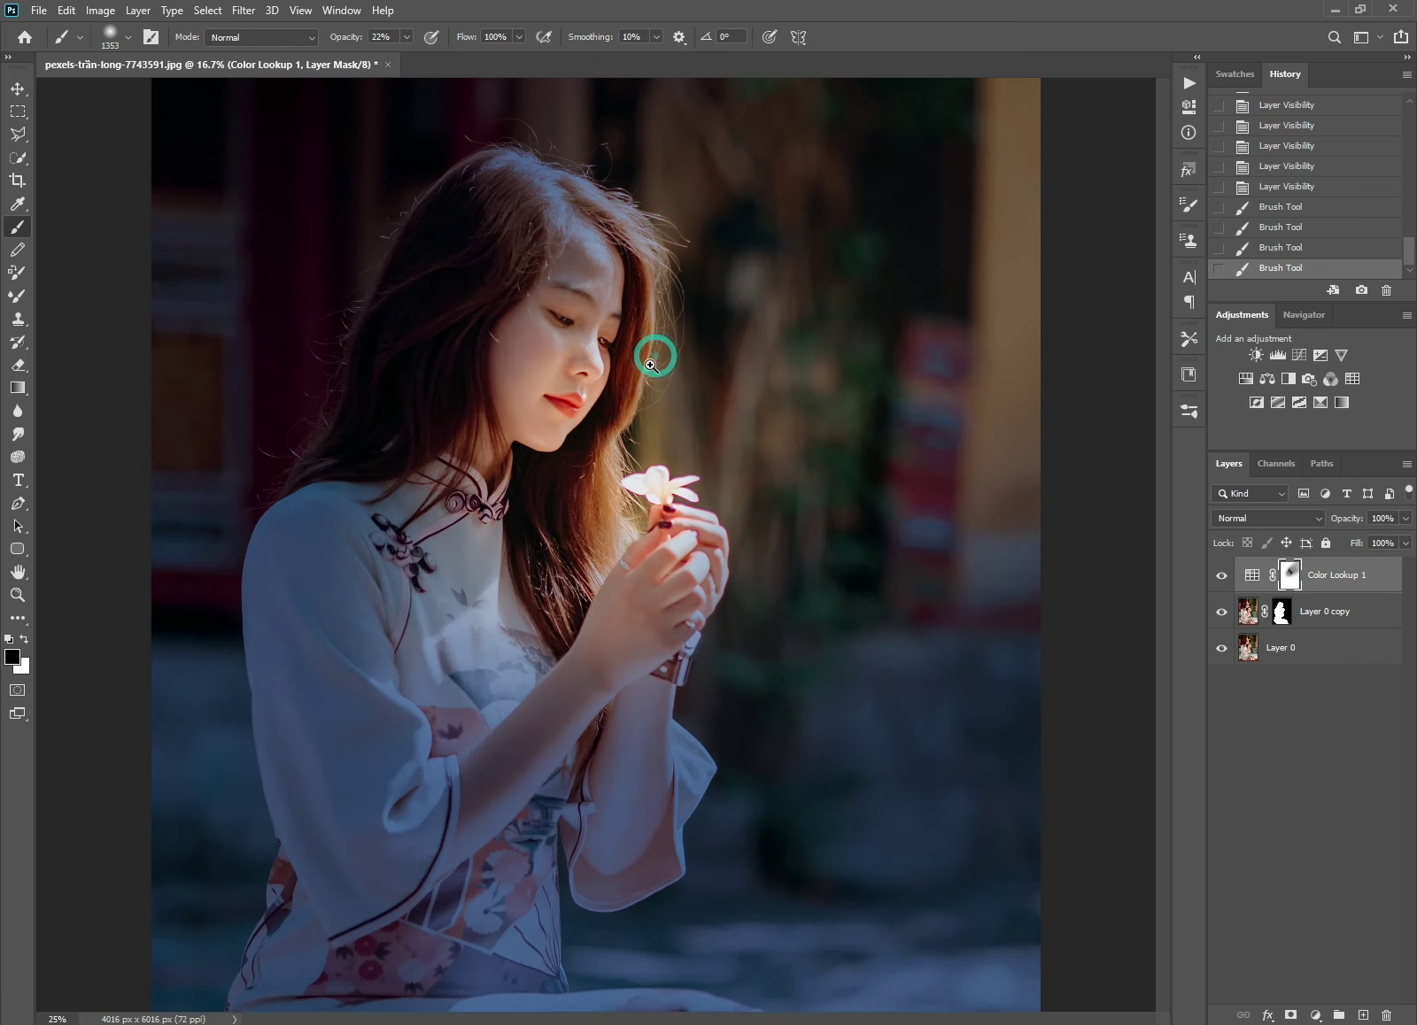
{"action": "left_click", "coordinate": [650, 365]}
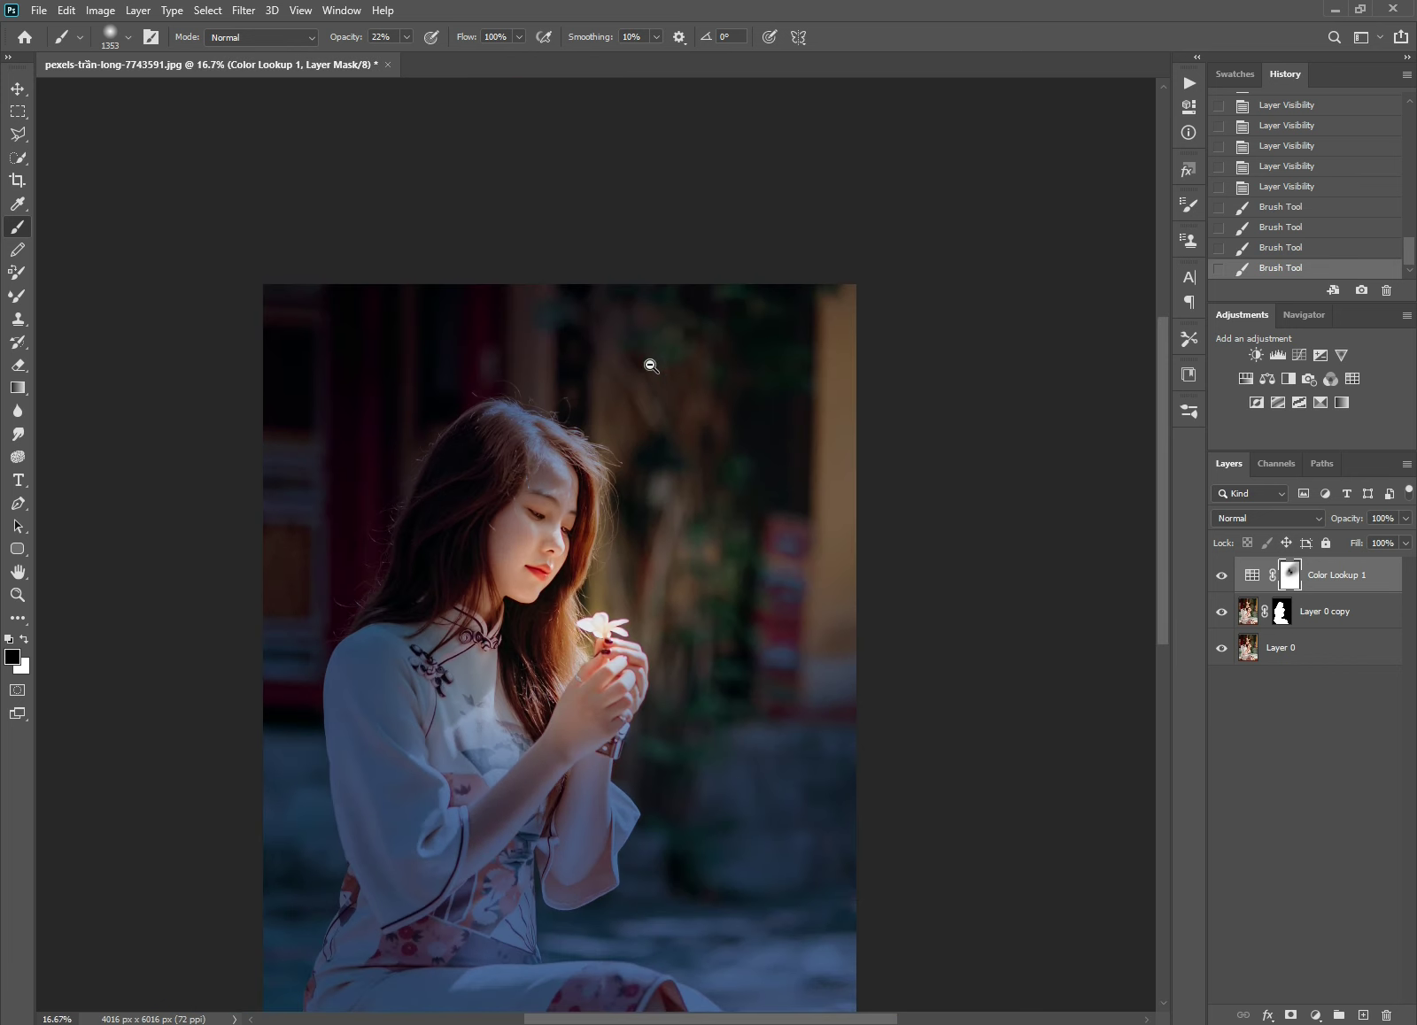
{"action": "left_click", "coordinate": [649, 365], "text": "alt"}
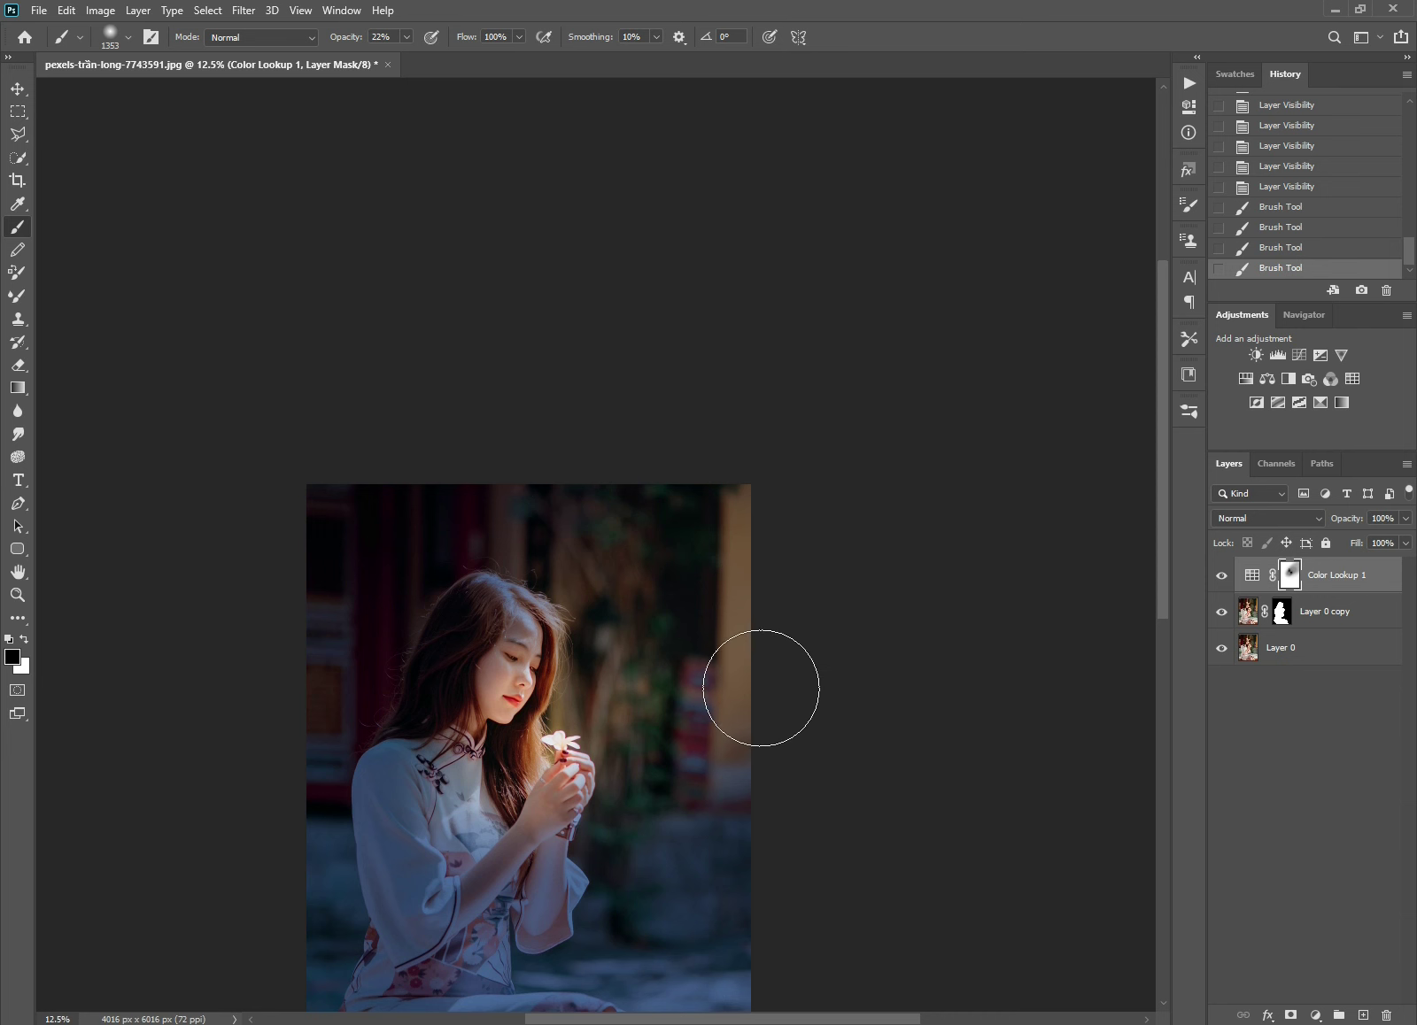
{"action": "left_click_drag", "start_coordinate": [646, 695], "coordinate": [655, 619]}
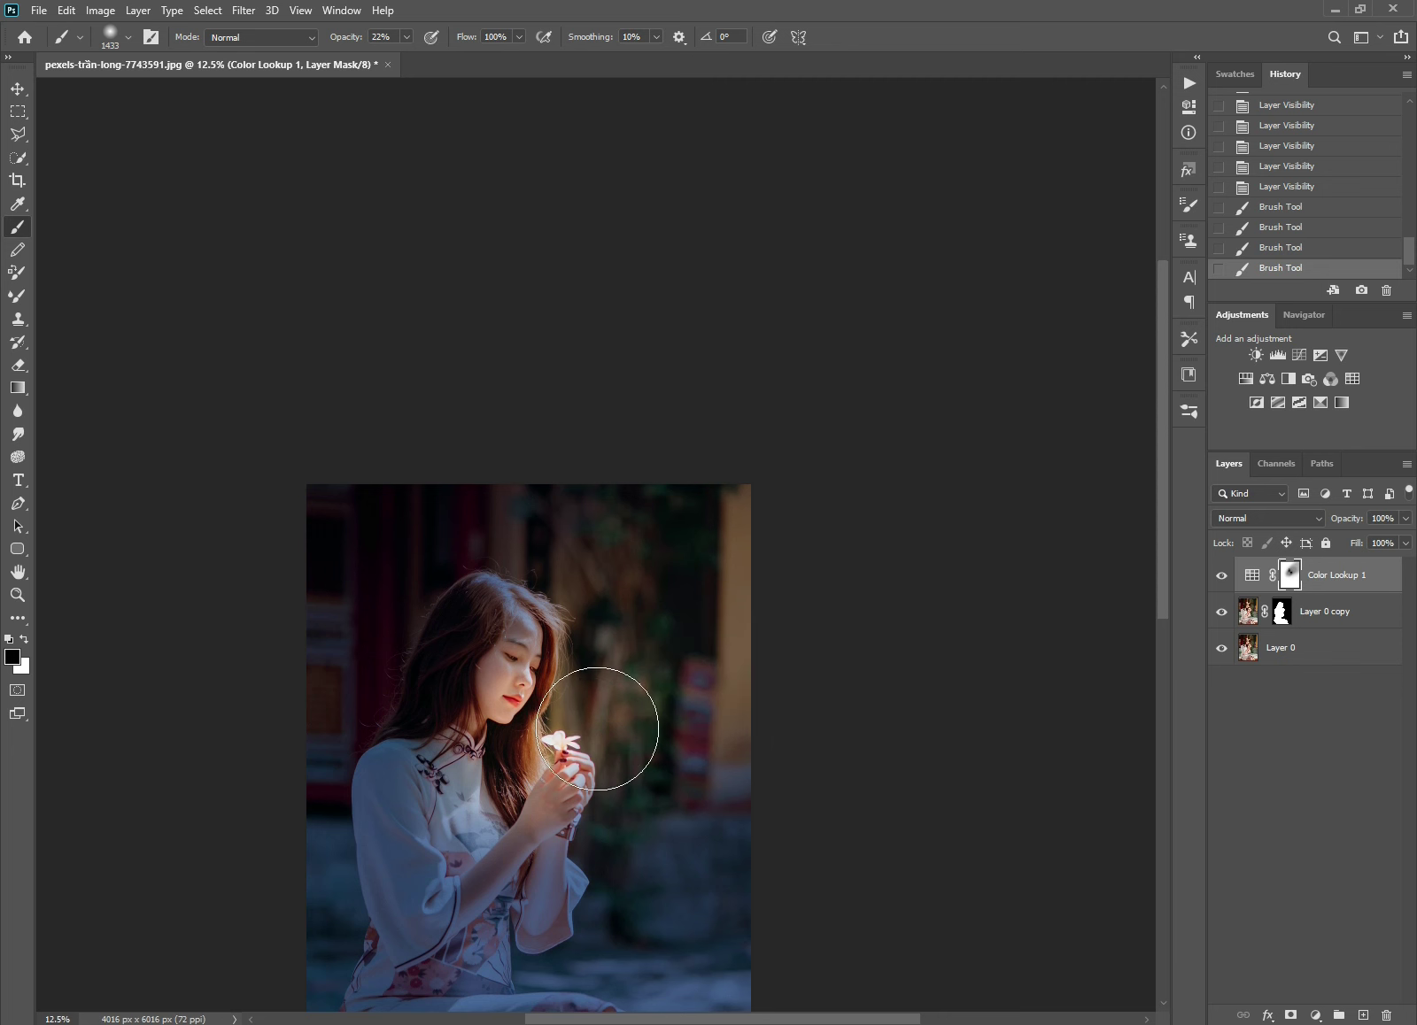
{"action": "mouse_move", "coordinate": [746, 553]}
{"action": "left_mouse_down"}
{"action": "mouse_move", "coordinate": [630, 646]}
{"action": "mouse_move", "coordinate": [622, 622]}
{"action": "left_mouse_up"}
{"action": "key", "text": "ctrl+minus"}
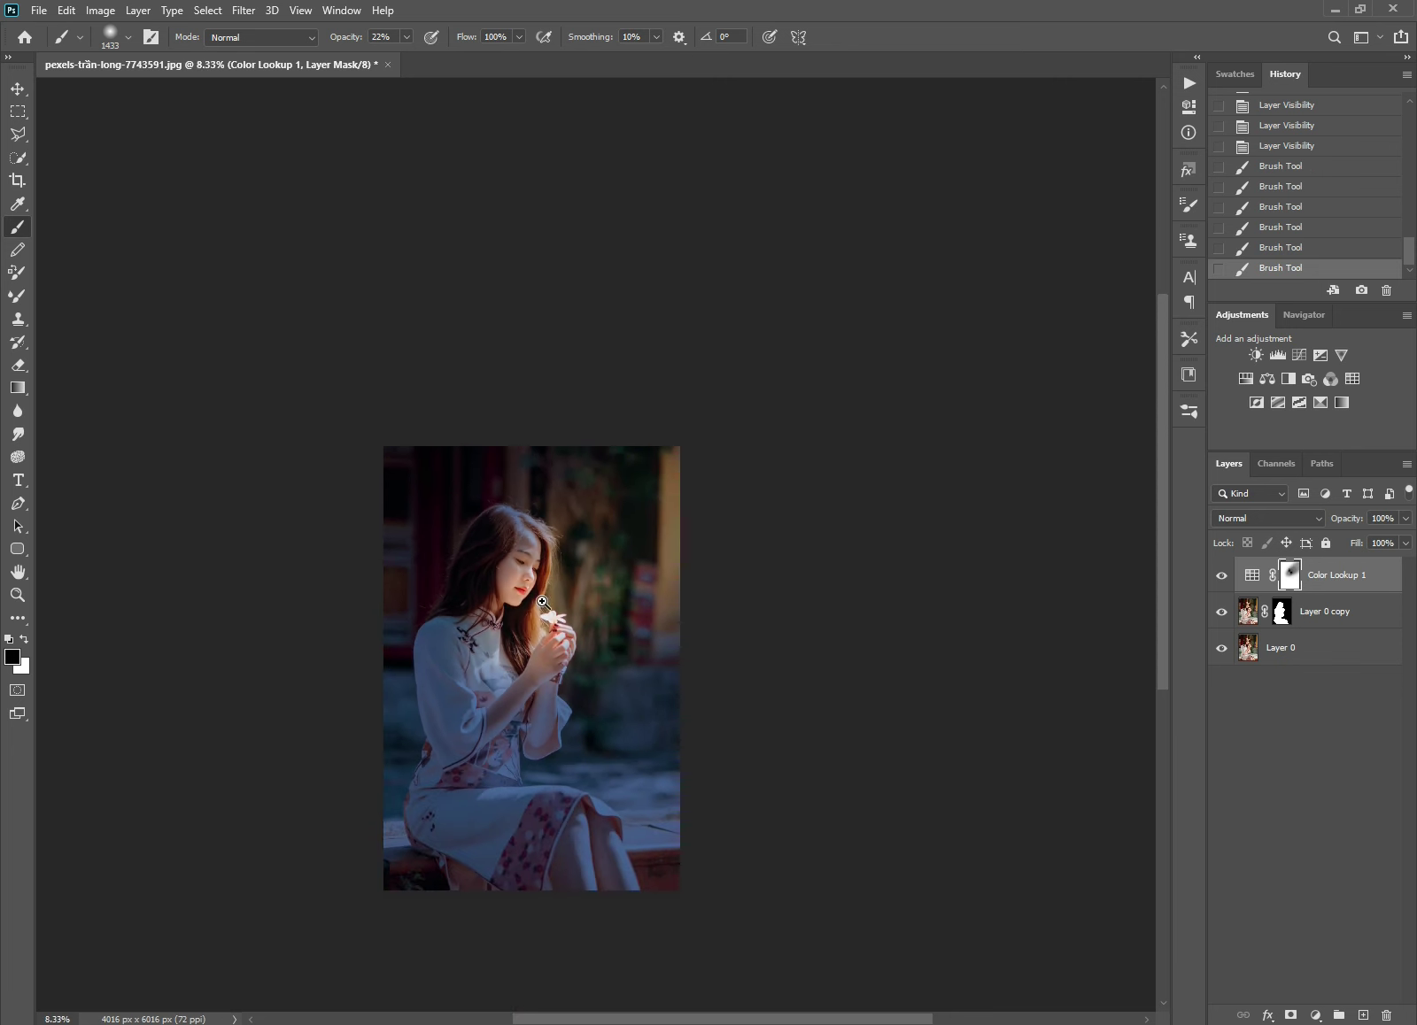
{"action": "key", "text": "ctrl+plus"}
{"action": "key", "text": "ctrl+plus"}
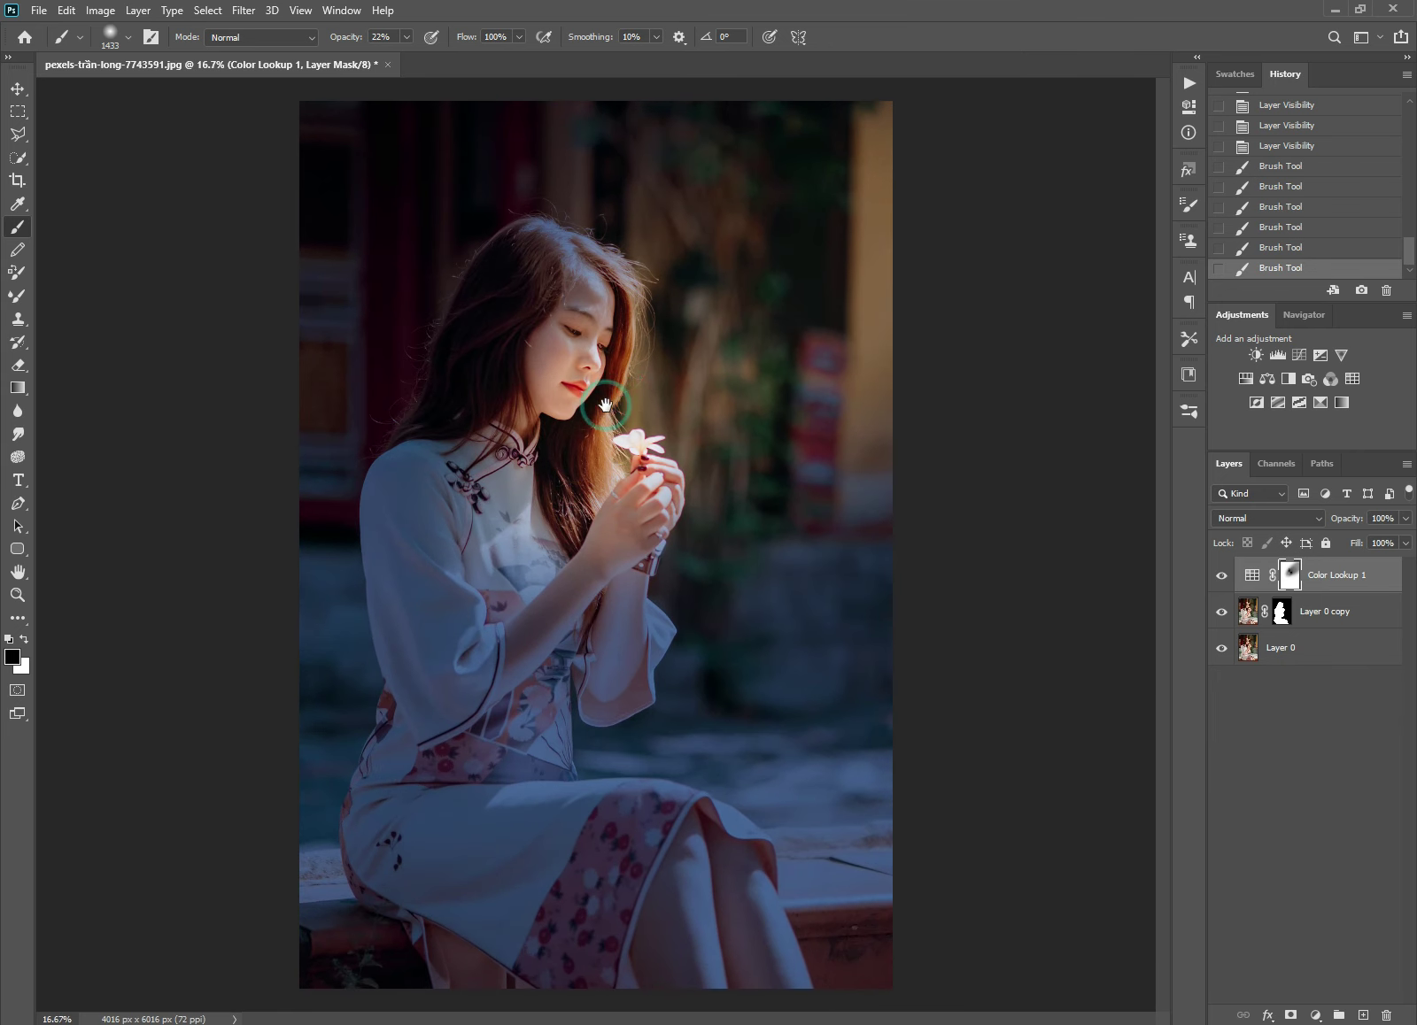
Step: Add a Curves adjustment layer, undoing an accidental brush dab
{"action": "left_click", "coordinate": [1363, 577]}
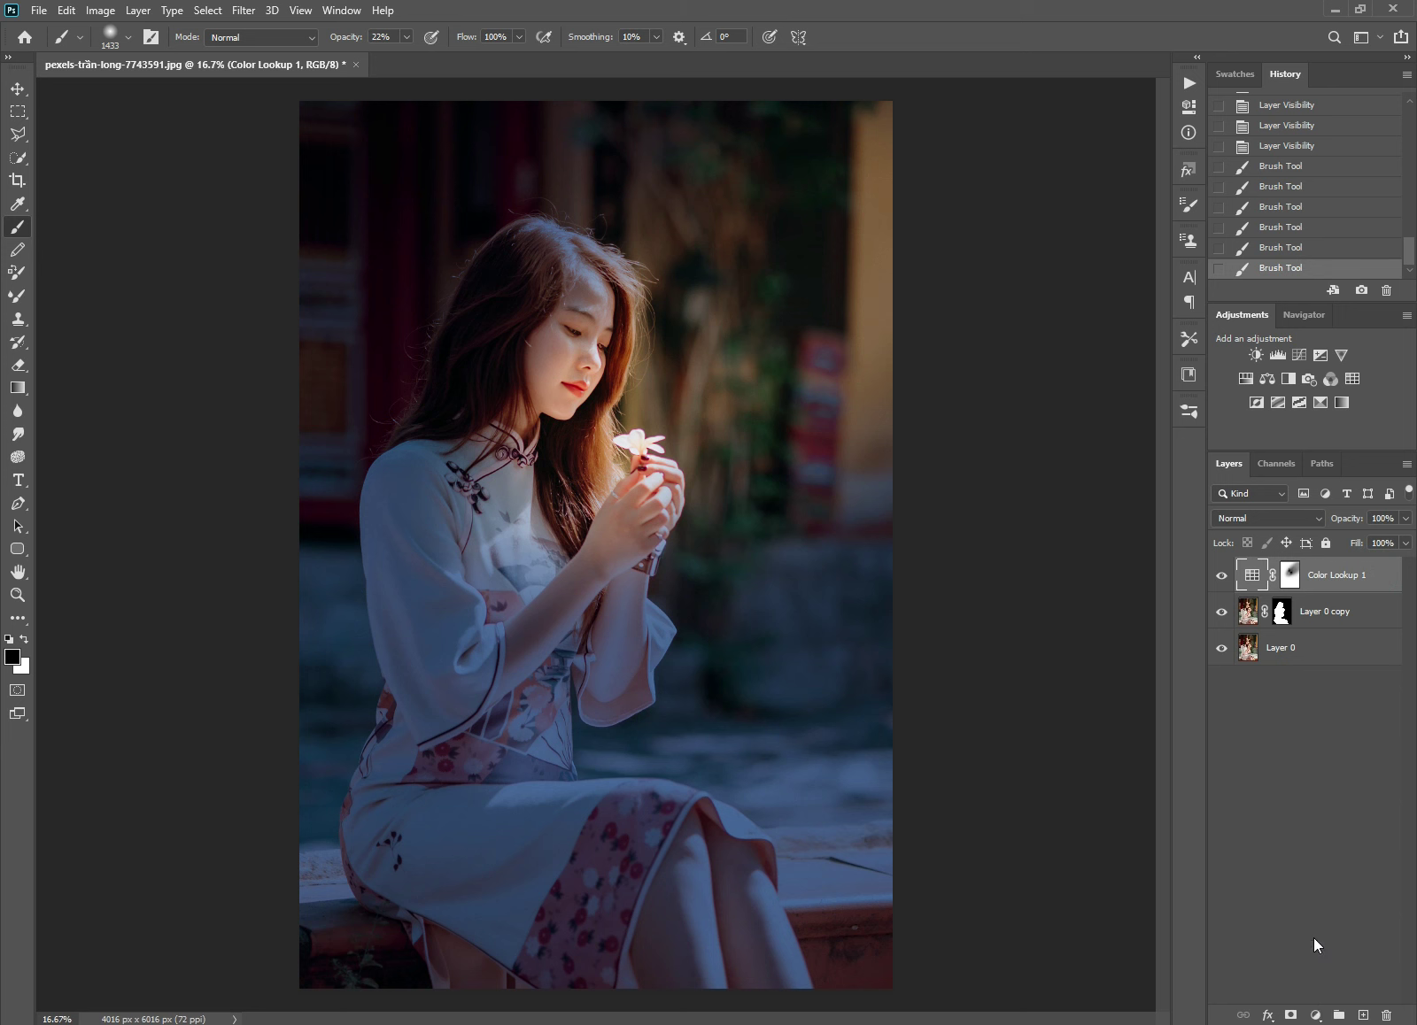
{"action": "left_click", "coordinate": [1295, 356]}
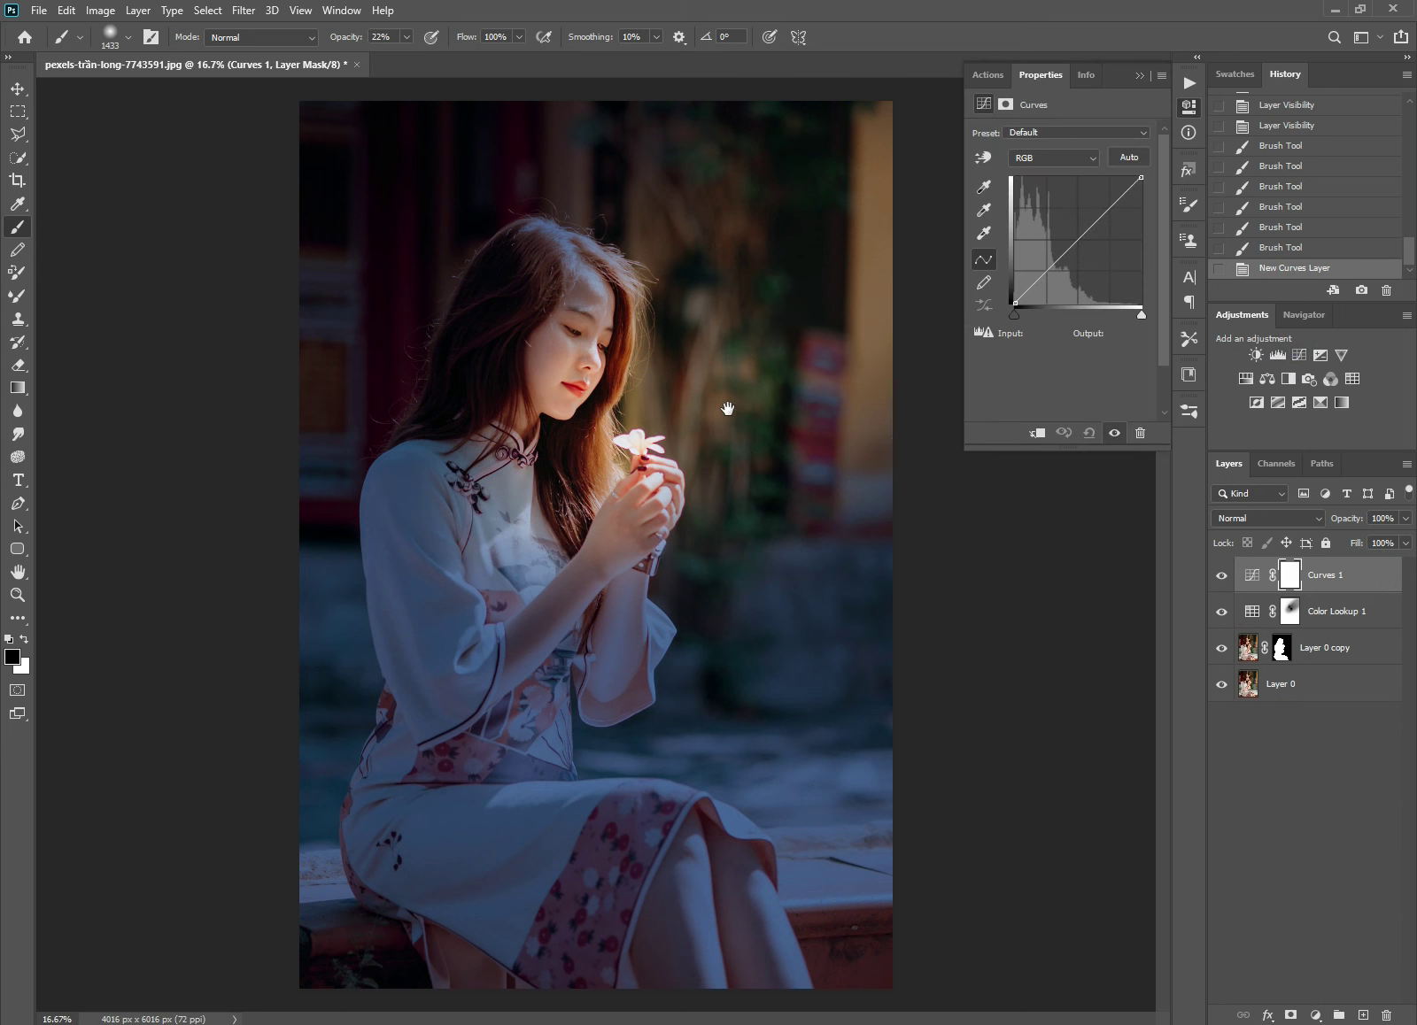
{"action": "left_click", "coordinate": [728, 410], "text": "alt"}
{"action": "left_click", "coordinate": [904, 284]}
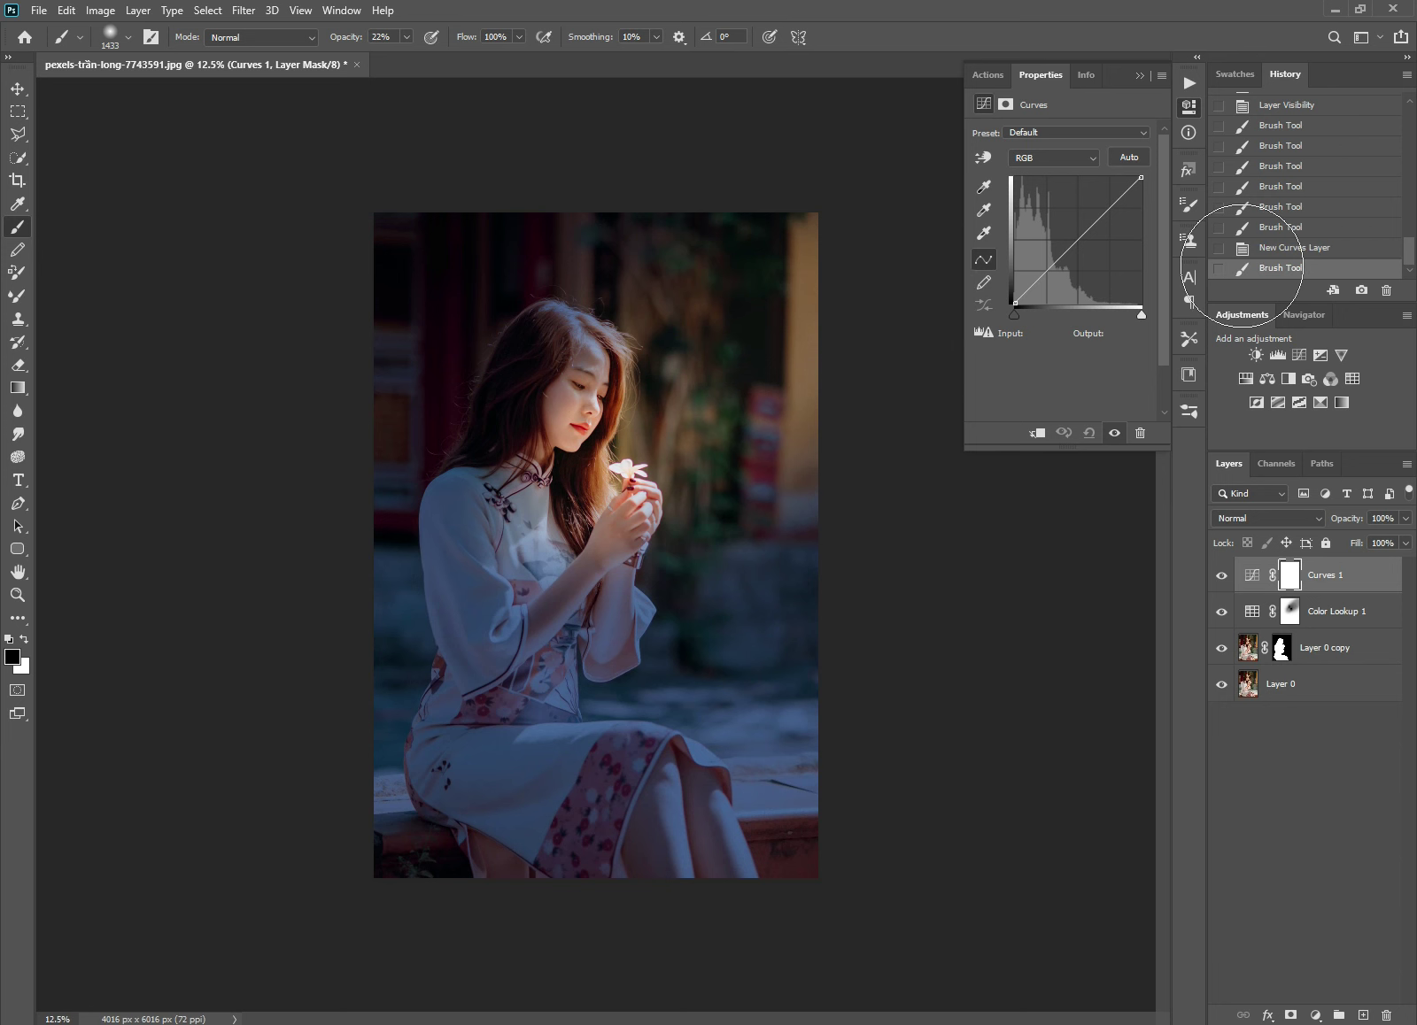
{"action": "left_click", "coordinate": [1266, 250]}
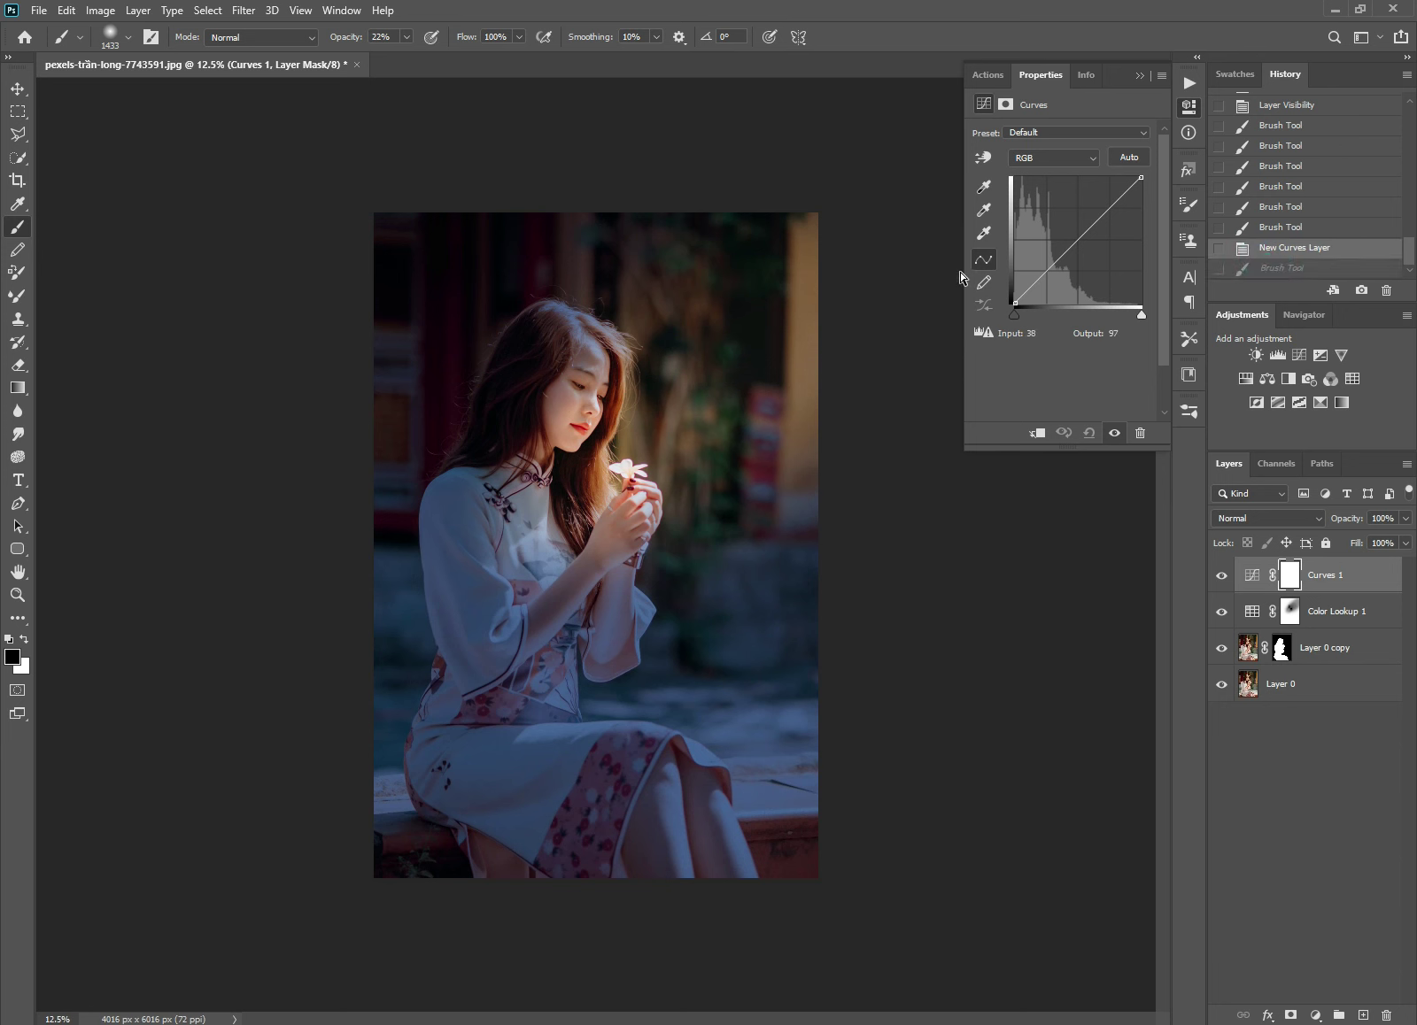
Step: Bend the Curves 1 RGB curve down-right to darken the portrait's midtones
{"action": "left_click_drag", "start_coordinate": [961, 272], "coordinate": [829, 273]}
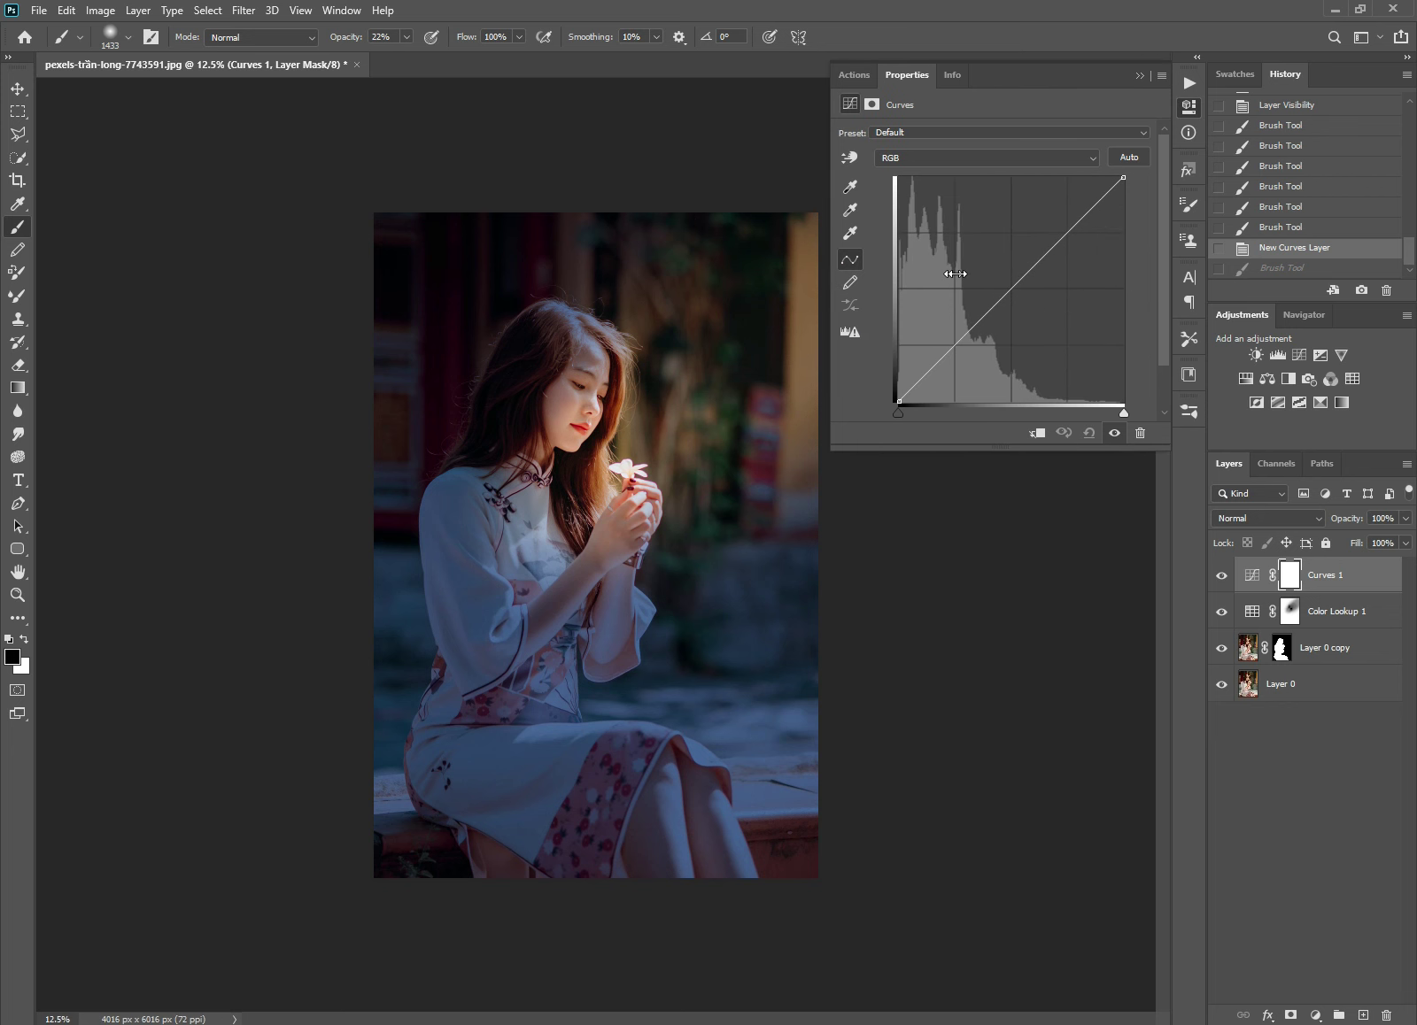
{"action": "left_click_drag", "start_coordinate": [1020, 279], "coordinate": [1044, 295]}
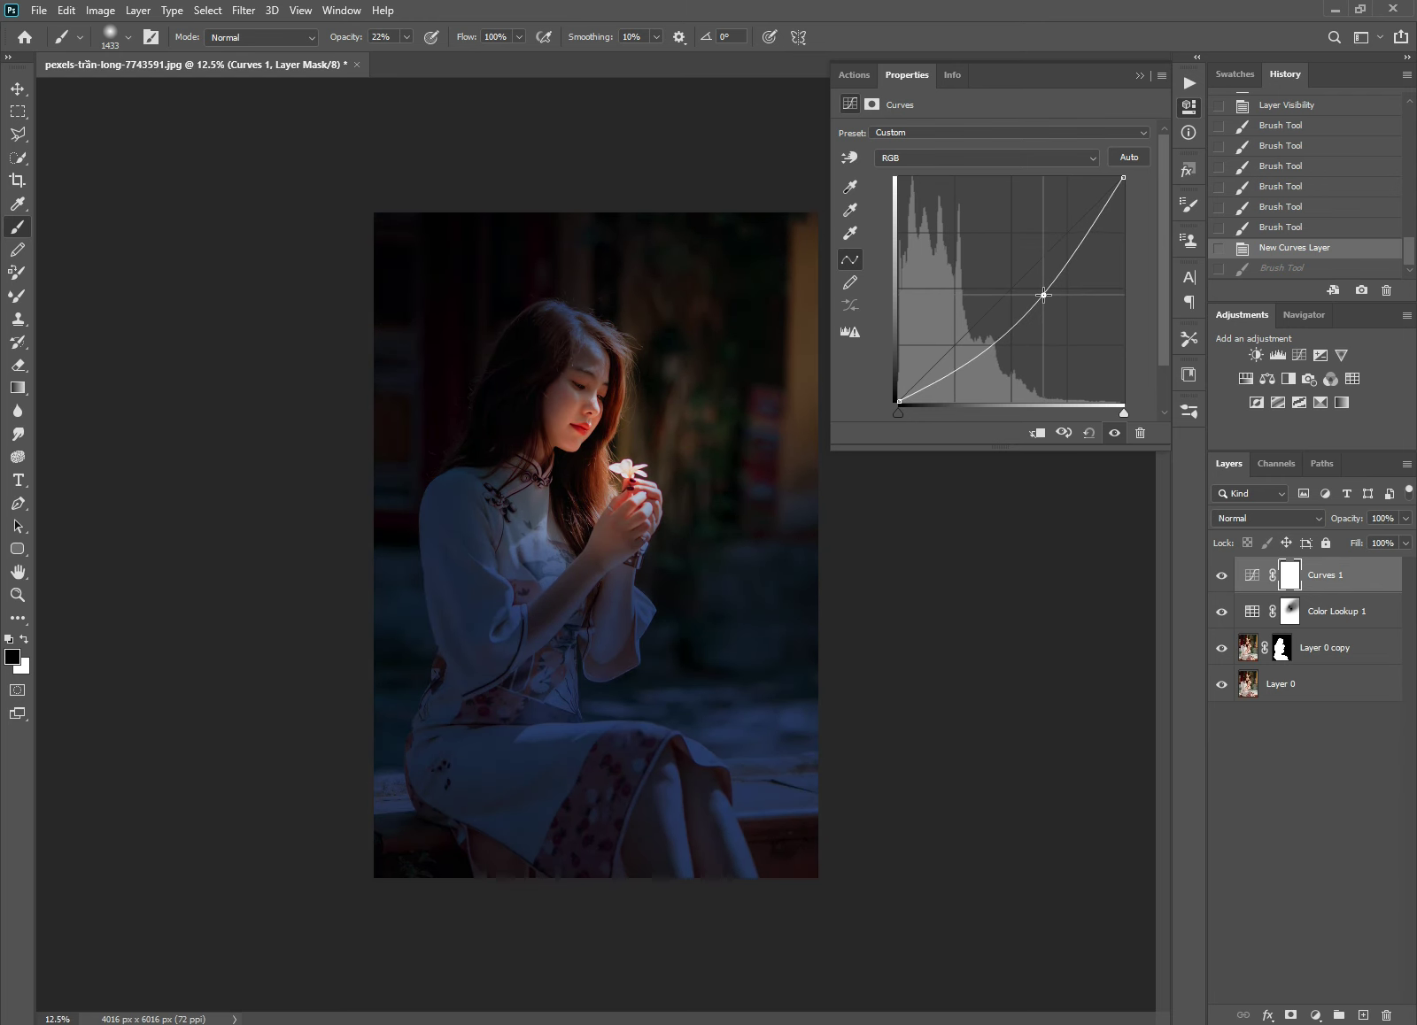
{"action": "left_click_drag", "start_coordinate": [1044, 295], "coordinate": [1027, 301]}
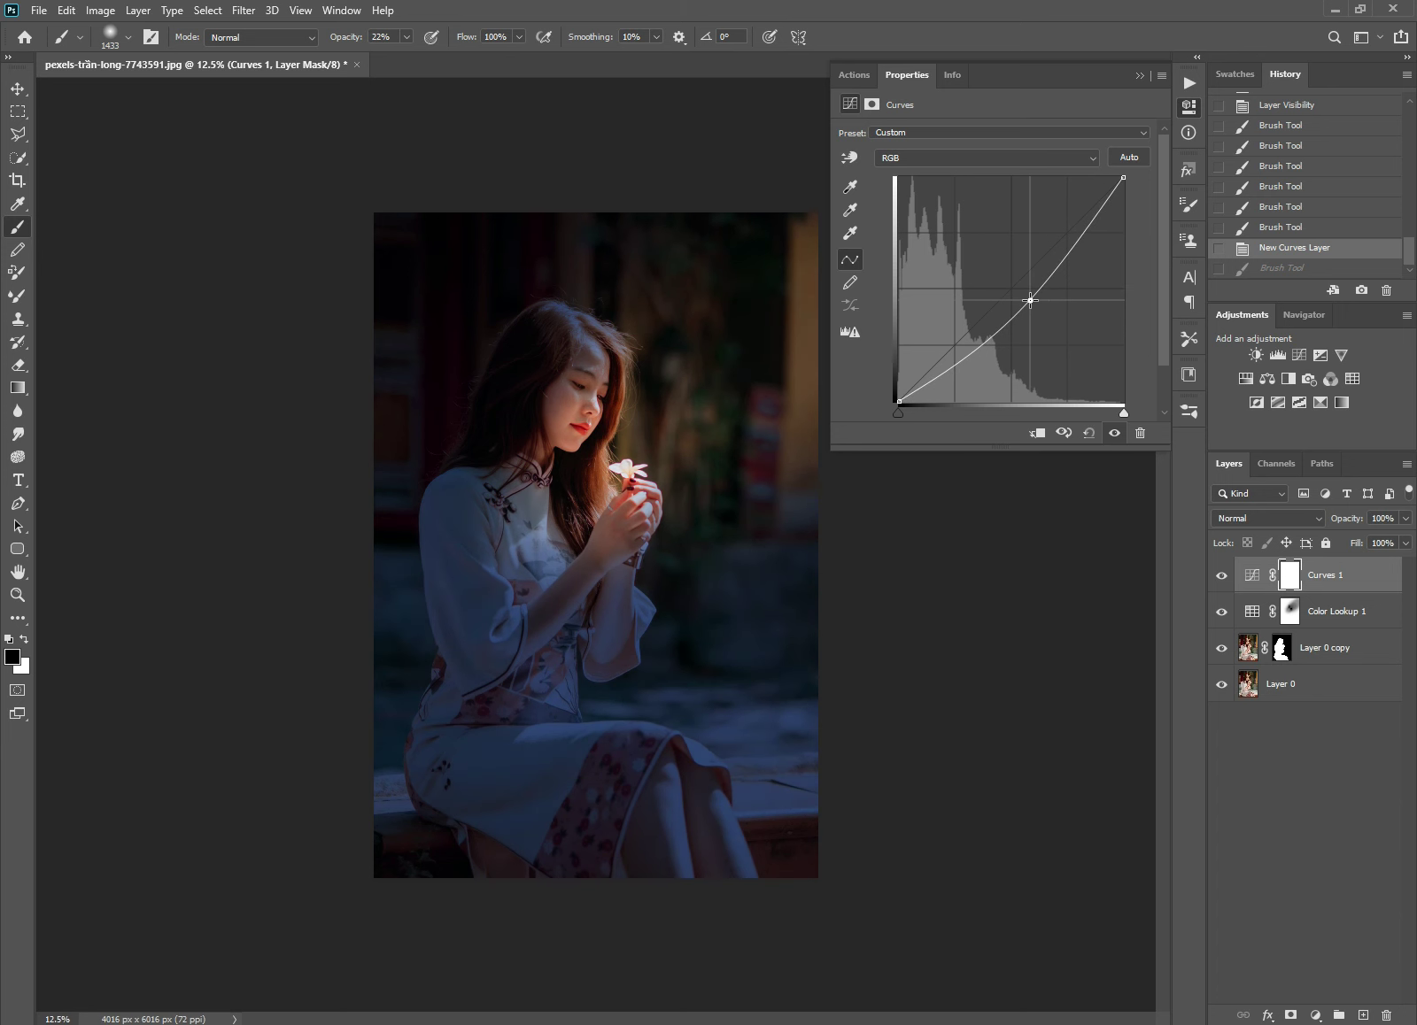
{"action": "left_click", "coordinate": [1284, 577]}
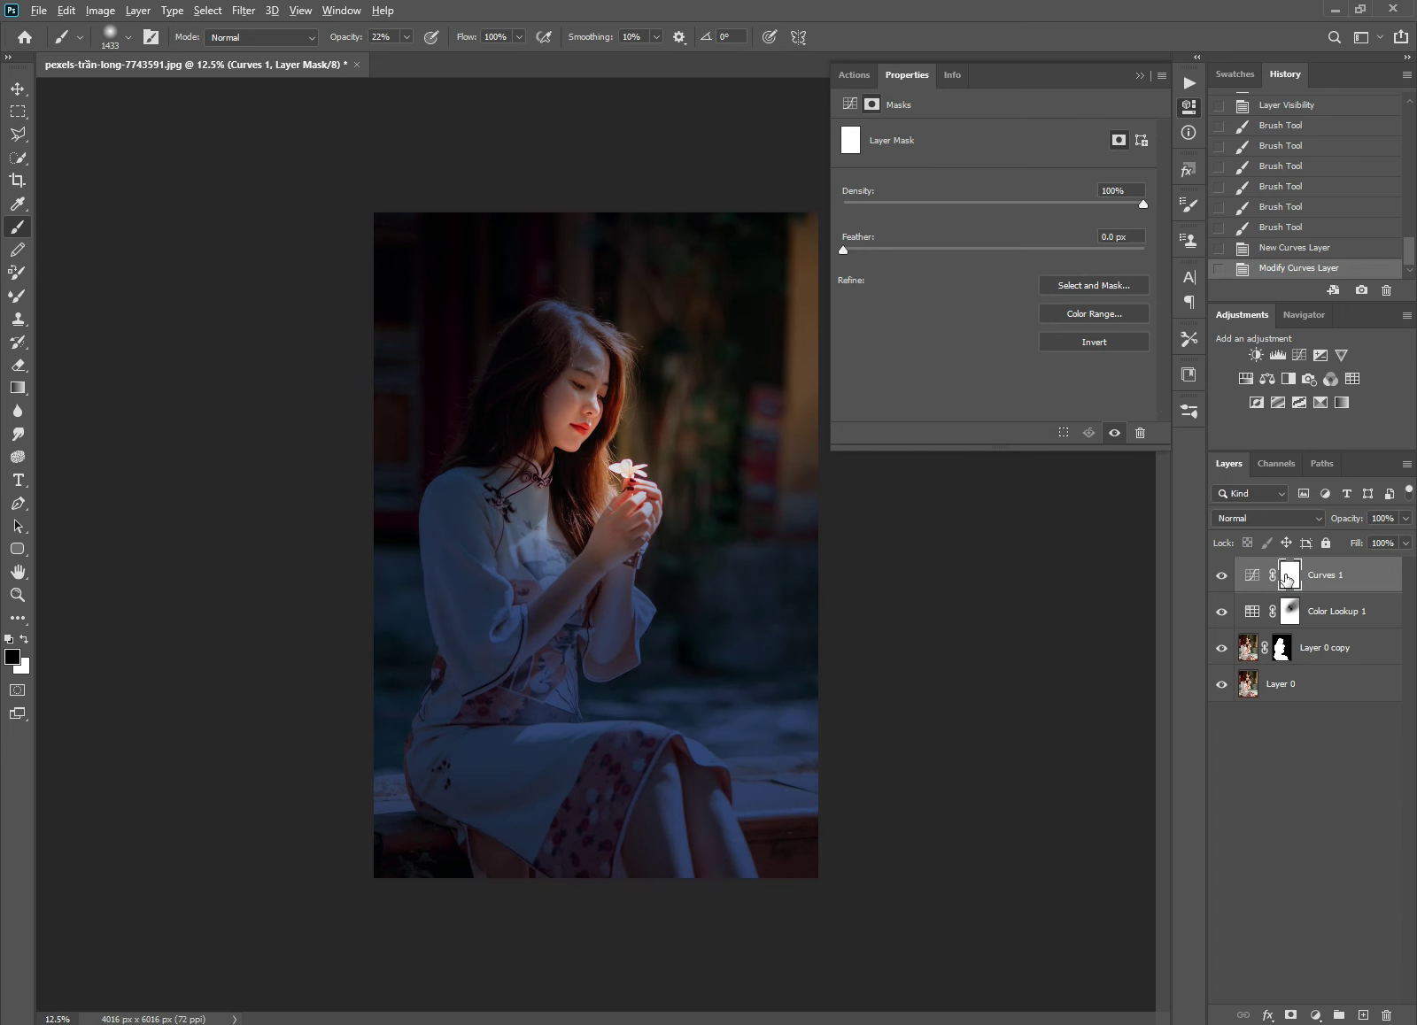
Step: Fill the Curves 1 mask with black and paint white darkening along the left edge
{"action": "key", "text": "alt+BackSpace"}
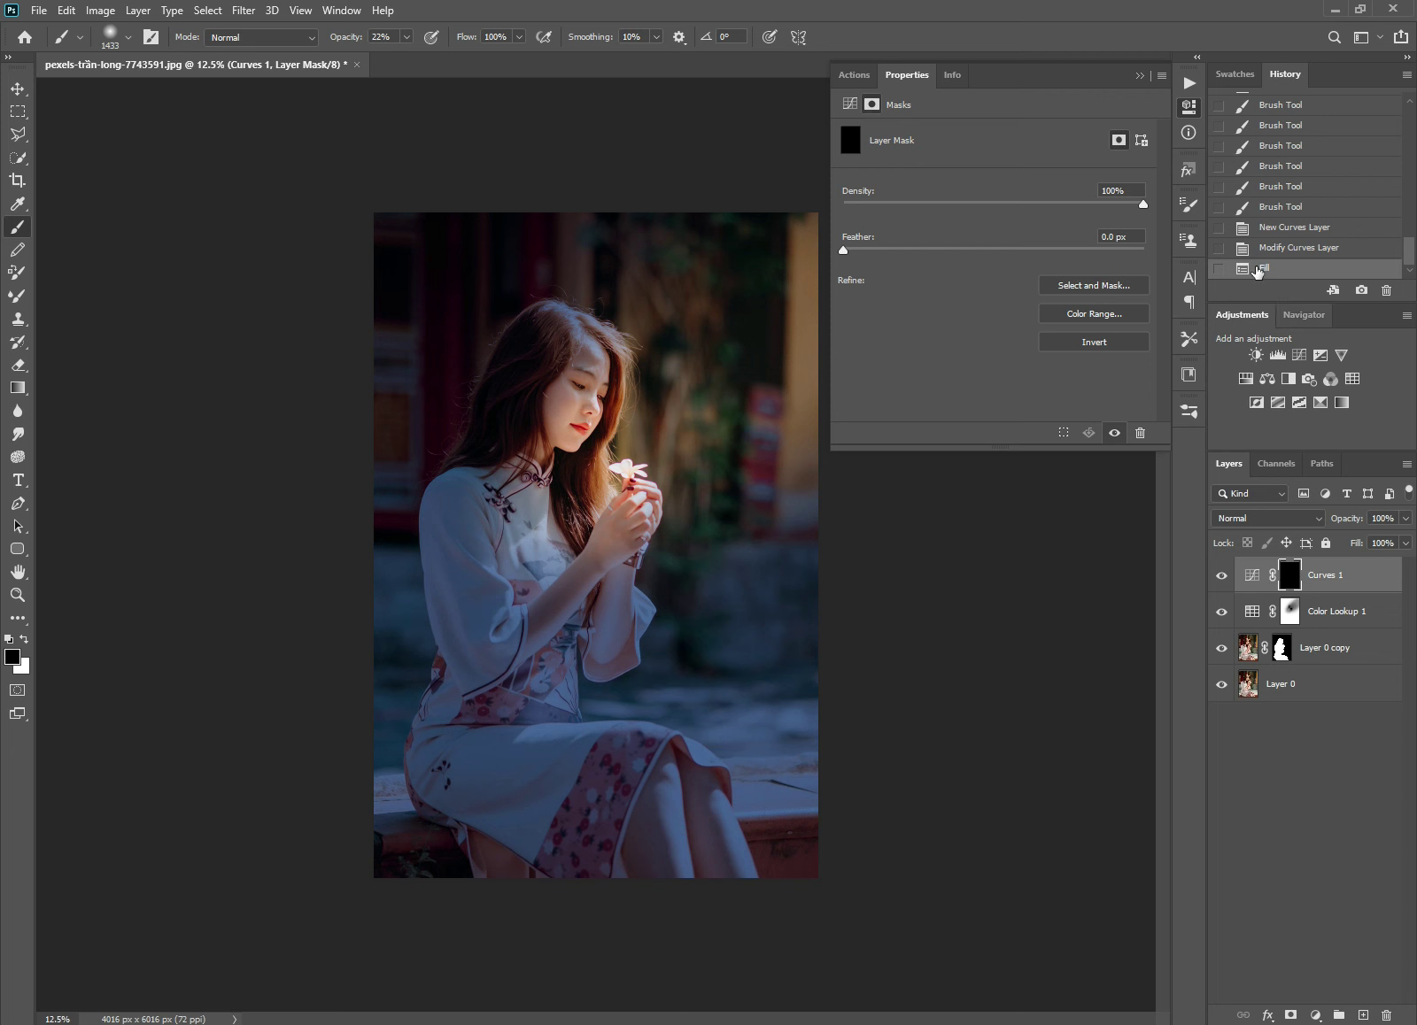
{"action": "left_click", "coordinate": [1189, 107]}
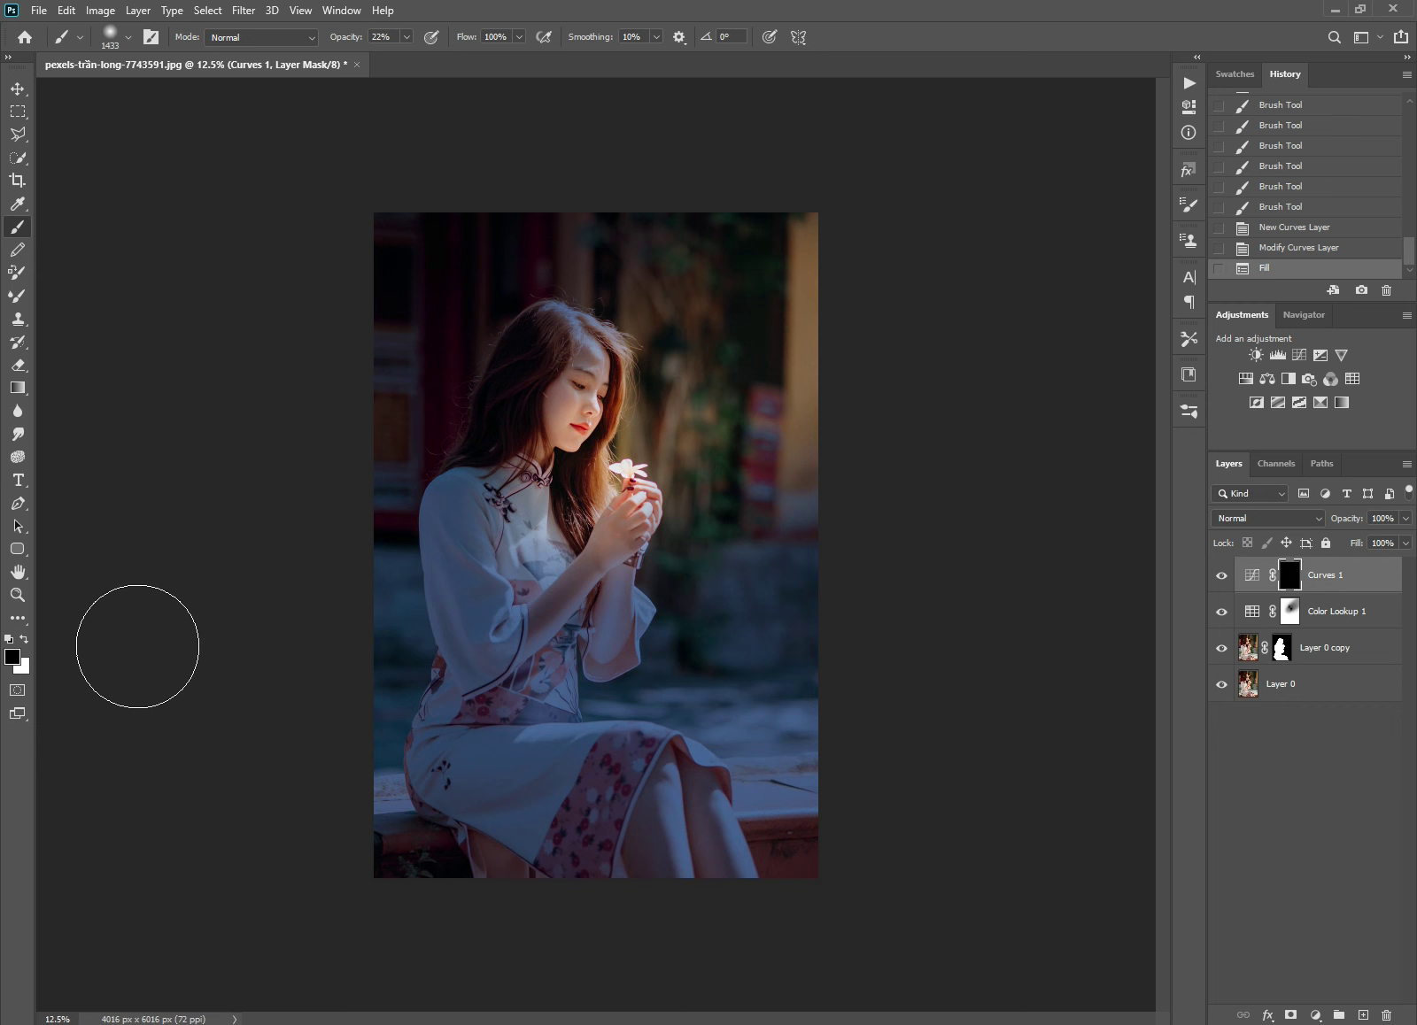
{"action": "key", "text": "x"}
{"action": "mouse_move", "coordinate": [623, 507]}
{"action": "left_mouse_down"}
{"action": "mouse_move", "coordinate": [699, 518]}
{"action": "mouse_move", "coordinate": [704, 384]}
{"action": "left_mouse_up"}
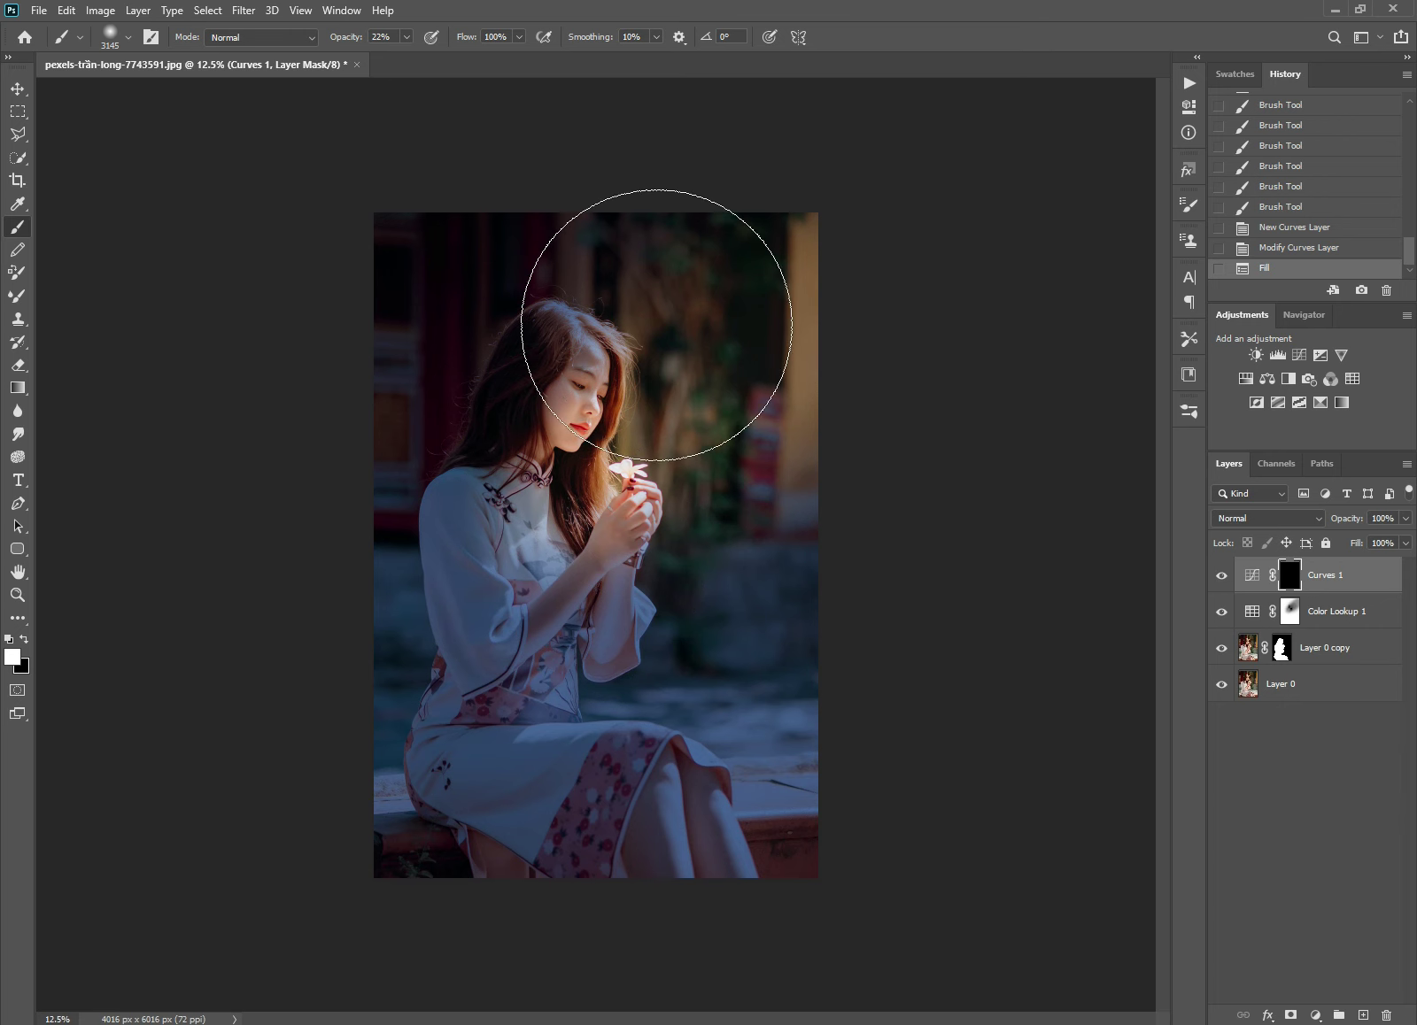
{"action": "left_click_drag", "start_coordinate": [321, 302], "coordinate": [300, 778]}
{"action": "left_click", "coordinate": [366, 551]}
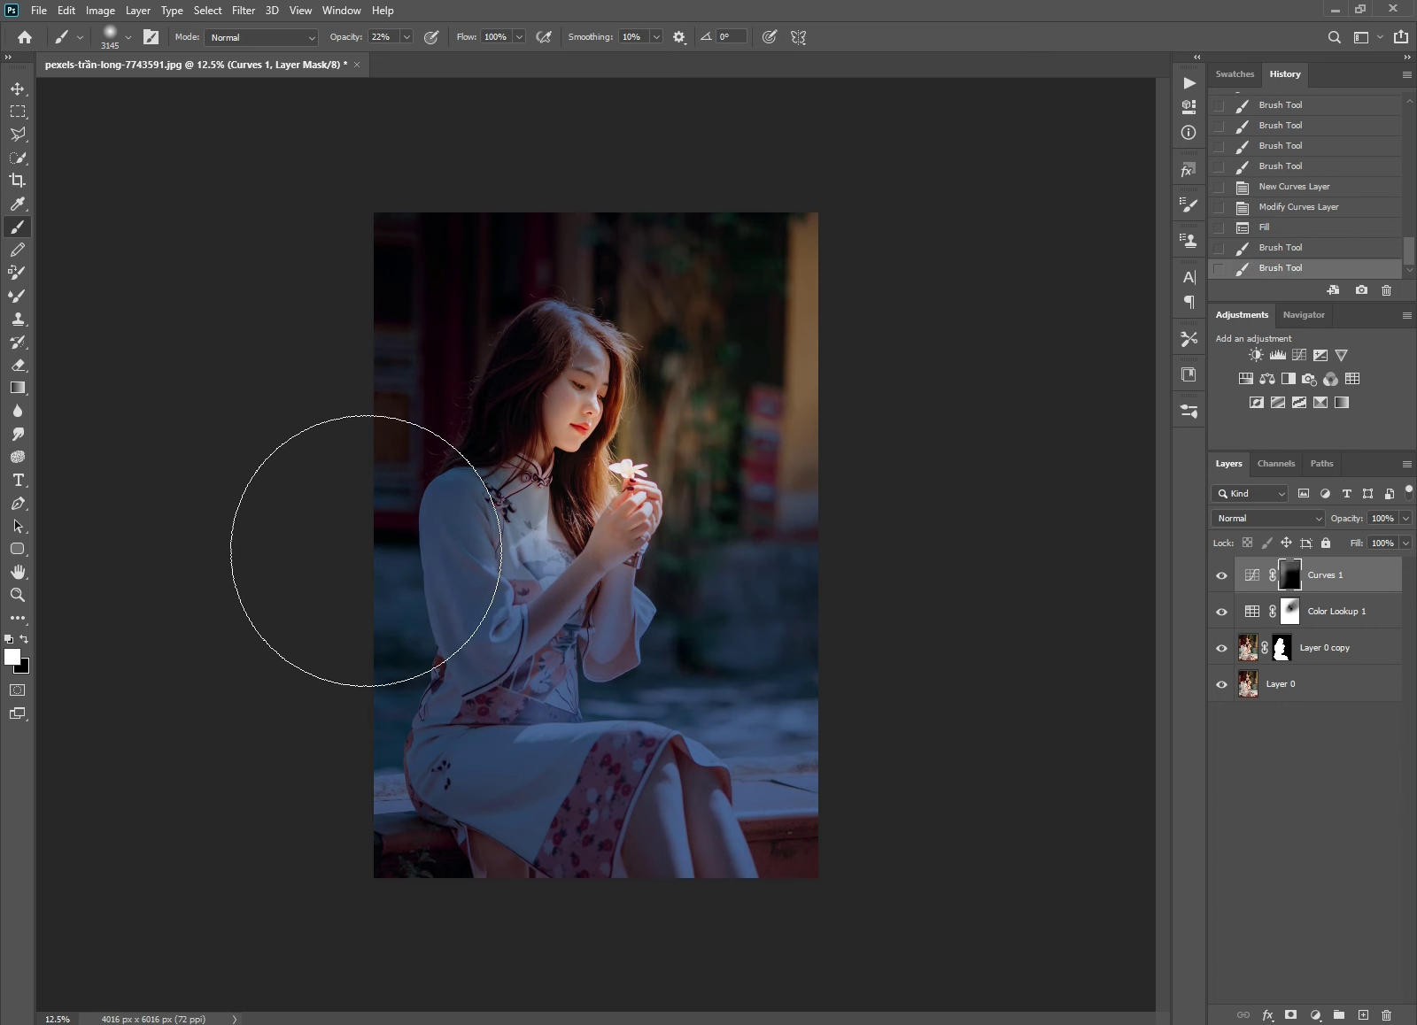
{"action": "left_click", "coordinate": [1221, 575]}
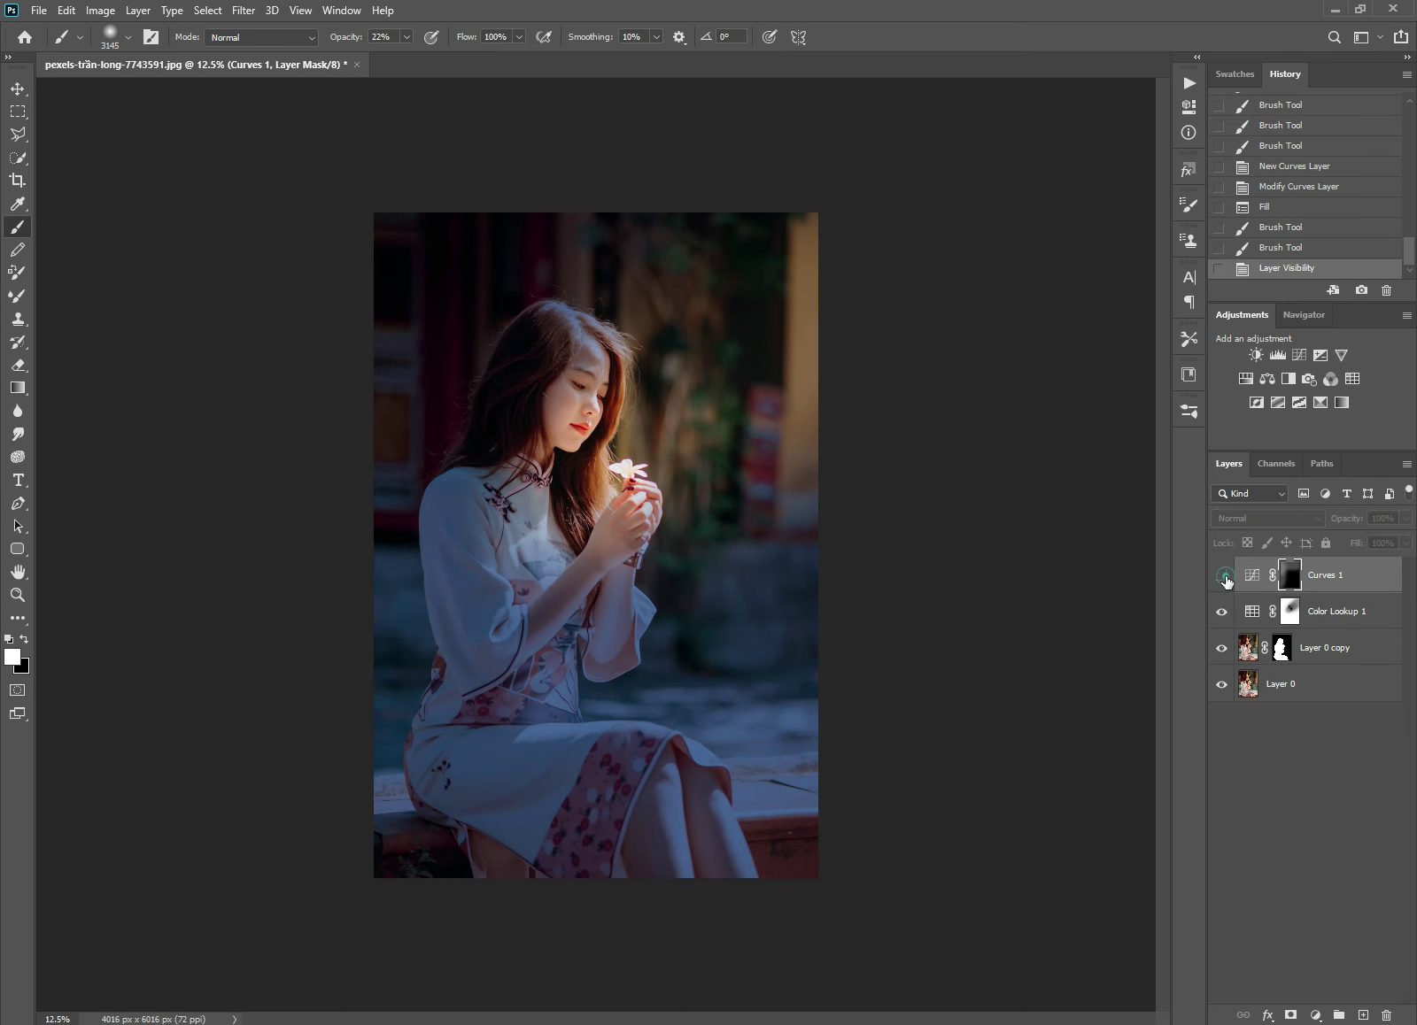
Step: Darken the bottom-left corner and outer edges, then set a smaller brush at full strength
{"action": "left_click_drag", "start_coordinate": [411, 885], "coordinate": [648, 736]}
{"action": "key", "text": "ctrl+minus"}
{"action": "left_click", "coordinate": [733, 750]}
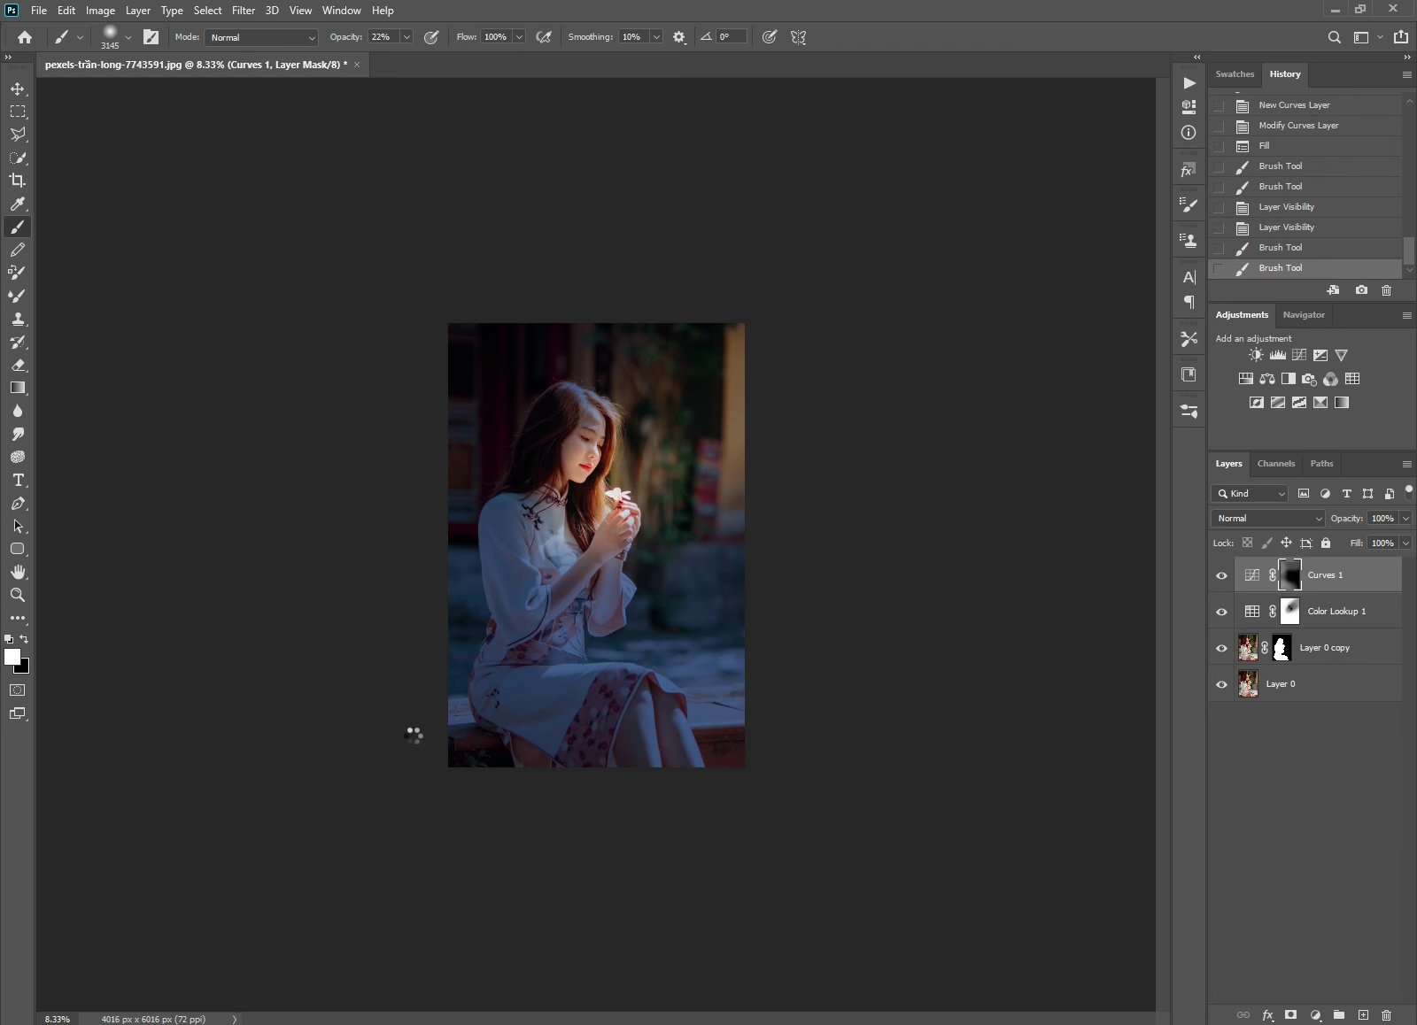
{"action": "key", "text": "0"}
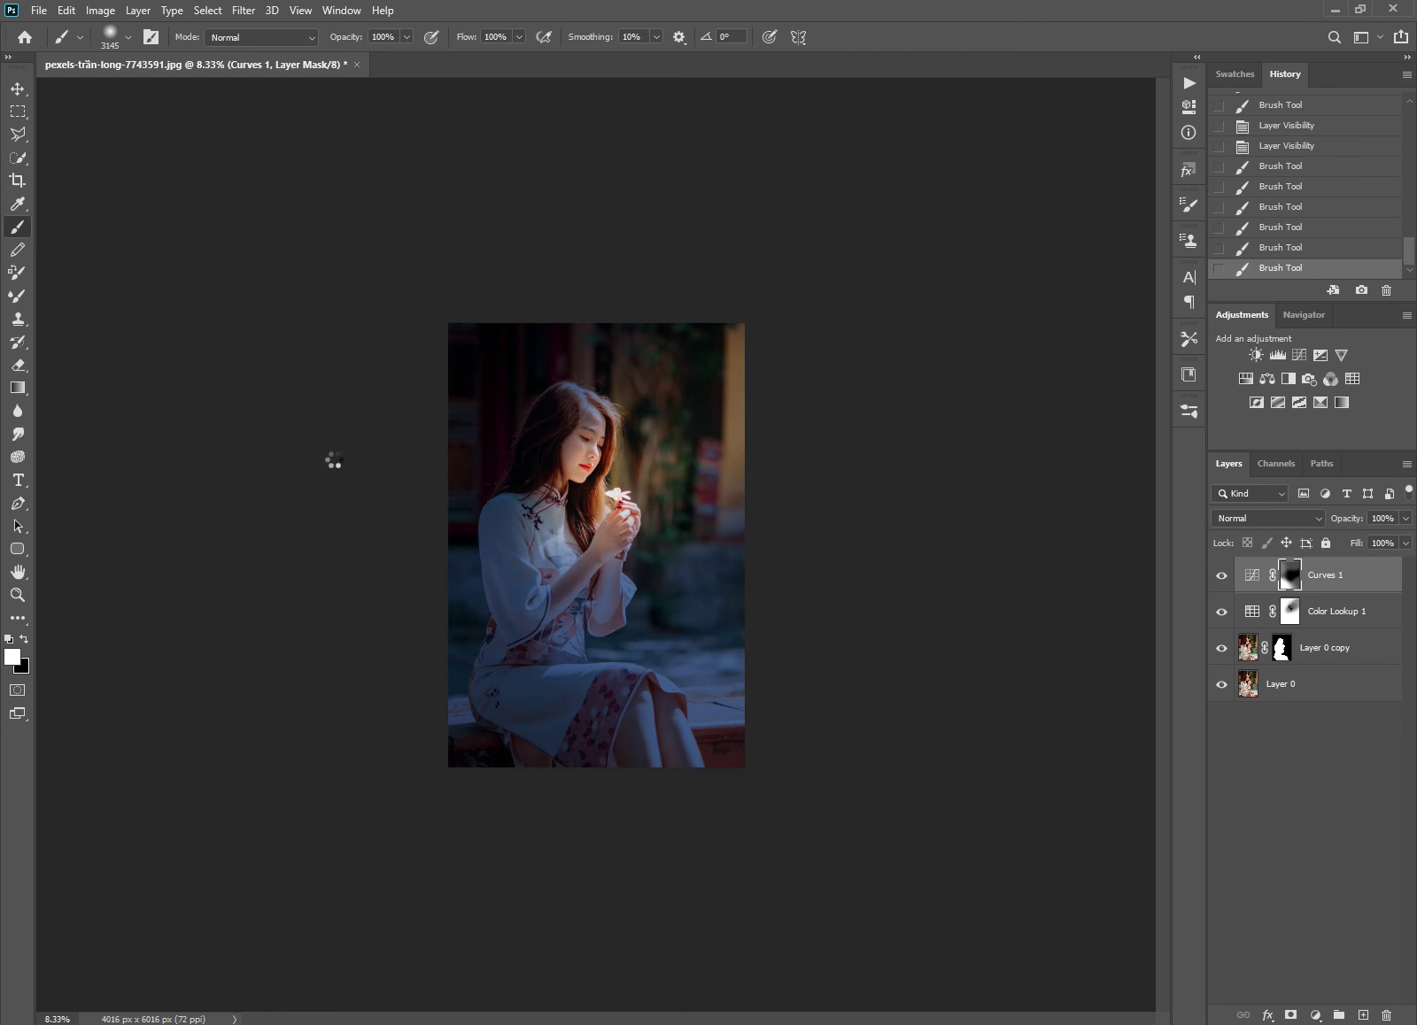
{"action": "mouse_move", "coordinate": [465, 367]}
{"action": "left_mouse_down"}
{"action": "mouse_move", "coordinate": [460, 349]}
{"action": "mouse_move", "coordinate": [459, 415]}
{"action": "left_mouse_up"}
{"action": "scroll", "coordinate": [459, 416], "scroll_direction": "up", "scroll_amount": 2}
{"action": "scroll", "coordinate": [465, 373], "scroll_direction": "down", "scroll_amount": 1}
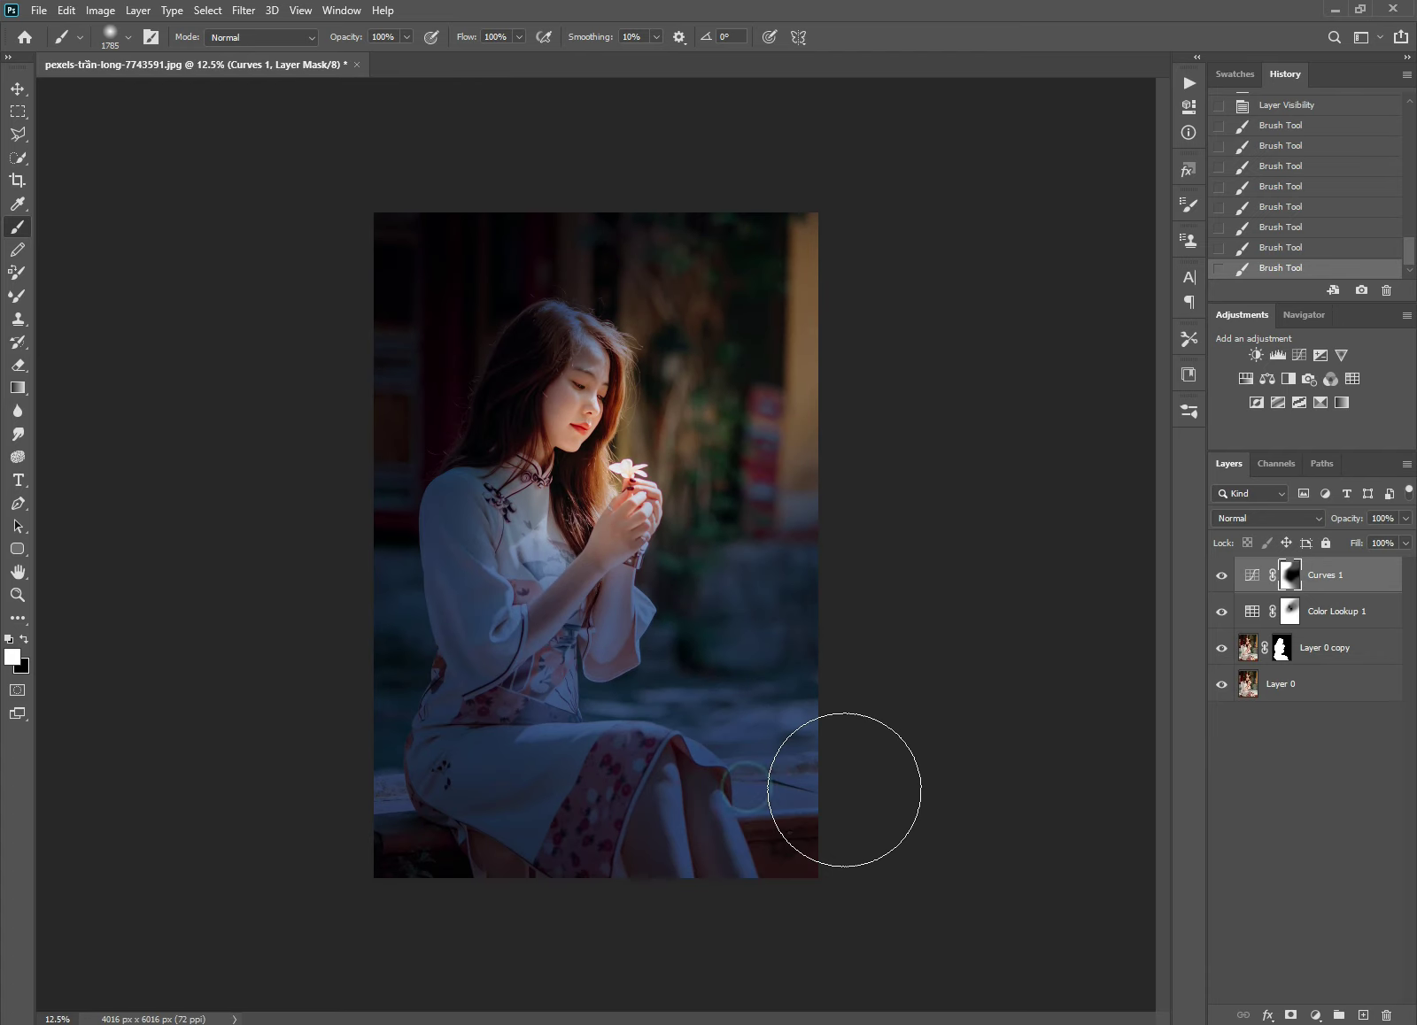
Step: Darken the bottom edge and toggle Curves 1 to compare the edge darkening
{"action": "left_click", "coordinate": [673, 851]}
{"action": "left_click", "coordinate": [835, 873]}
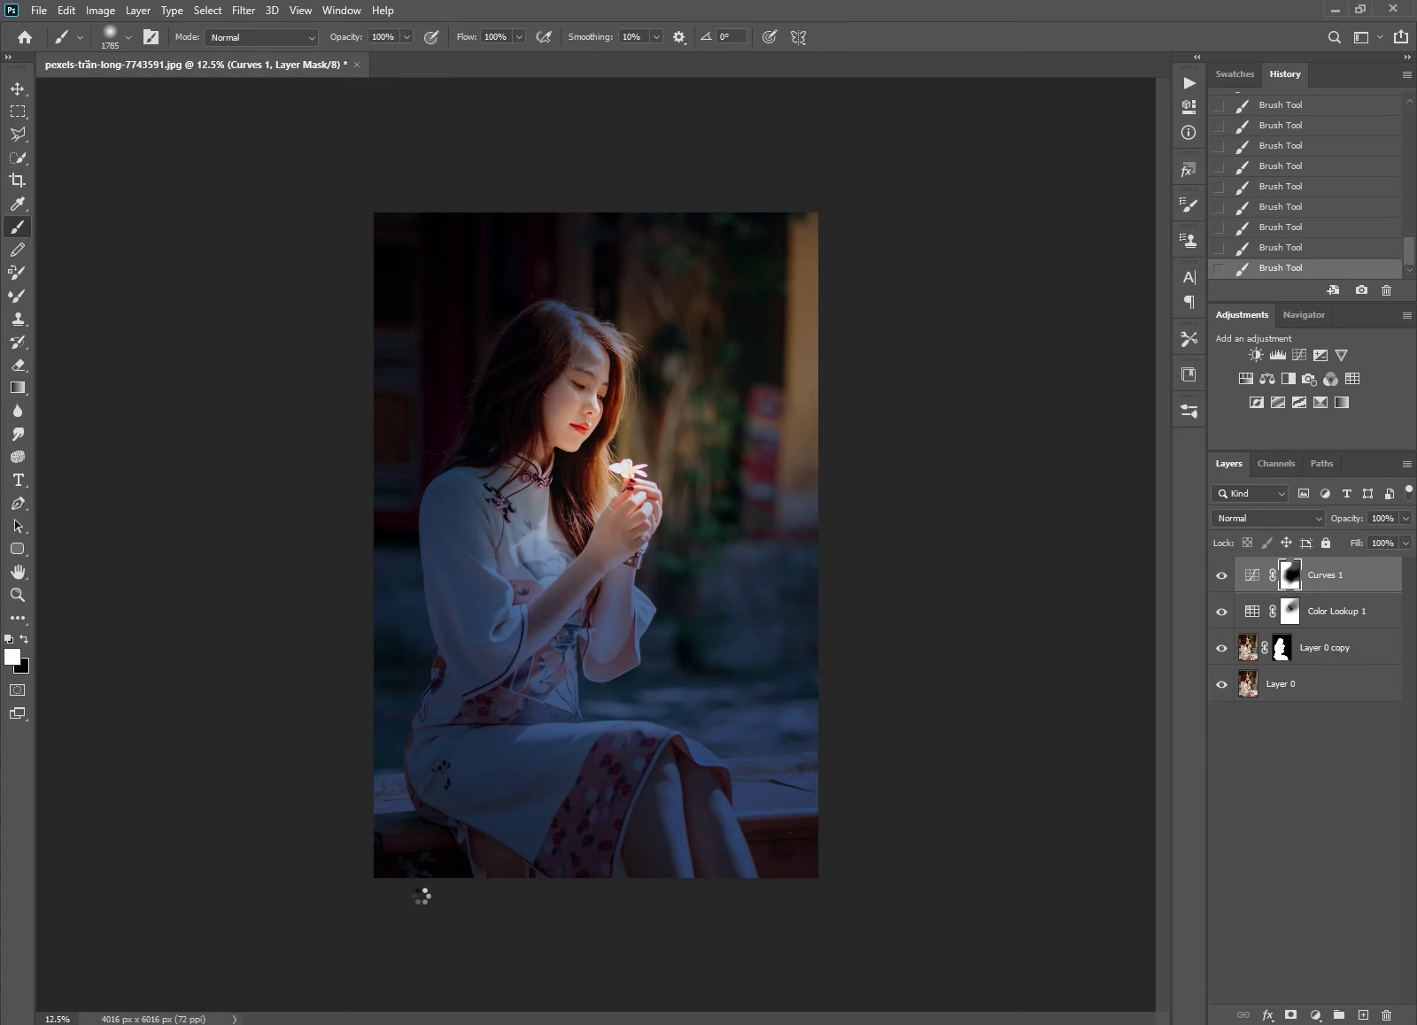
{"action": "left_click", "coordinate": [1221, 576]}
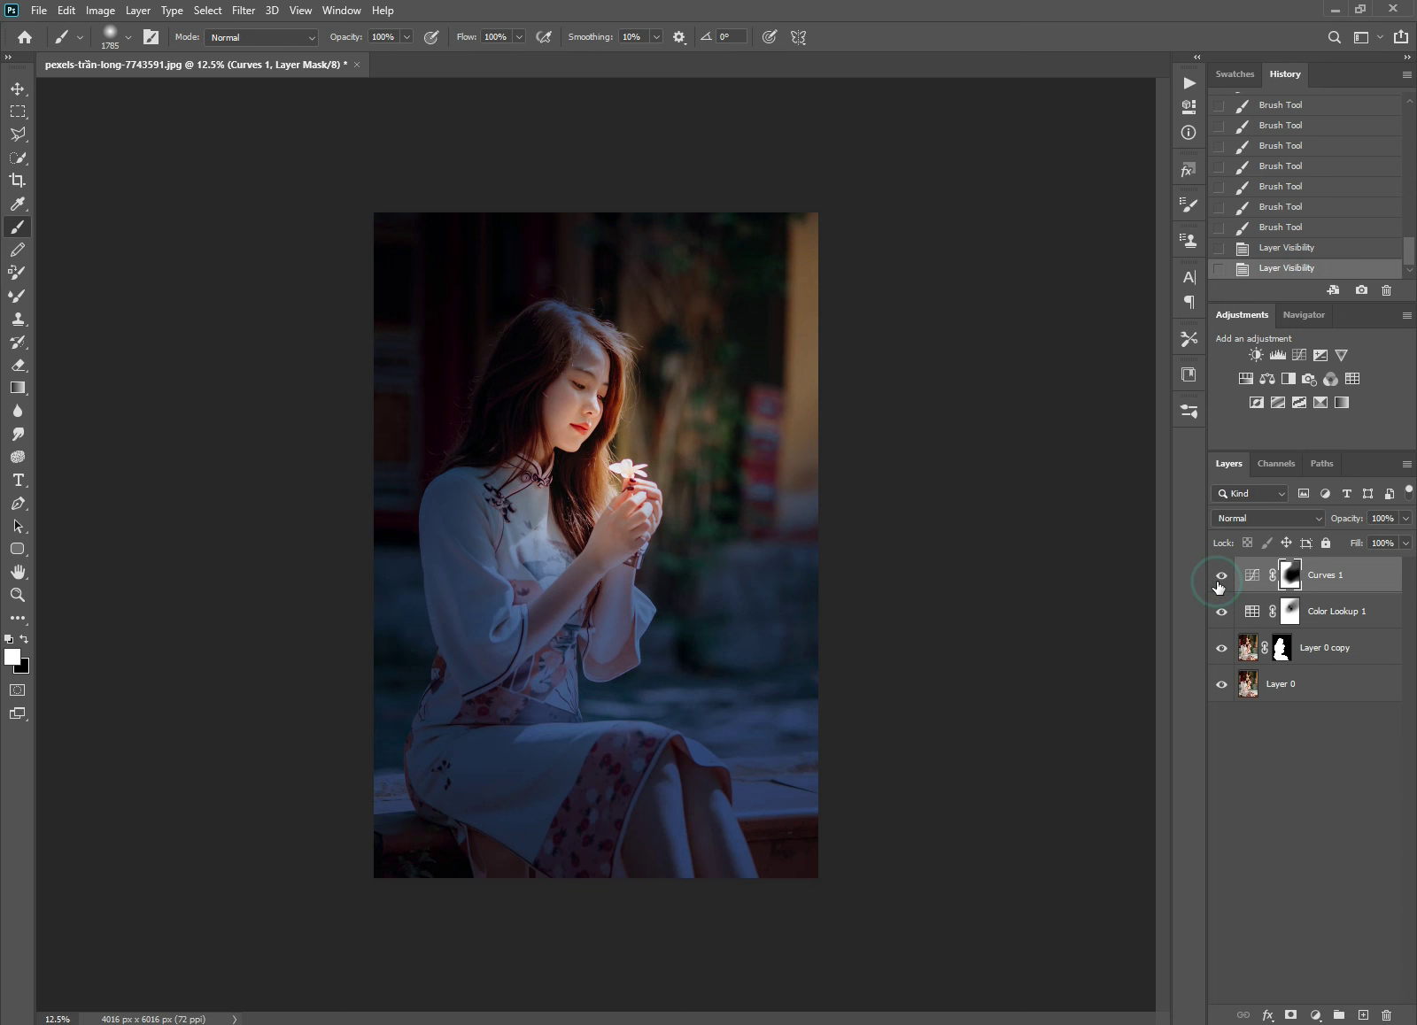
{"action": "left_click", "coordinate": [1221, 575]}
{"action": "left_click", "coordinate": [1221, 575]}
{"action": "left_click", "coordinate": [1288, 576]}
Step: Apply a 4.8 px Gaussian Blur to the Curves 1 mask
{"action": "left_click", "coordinate": [256, 15]}
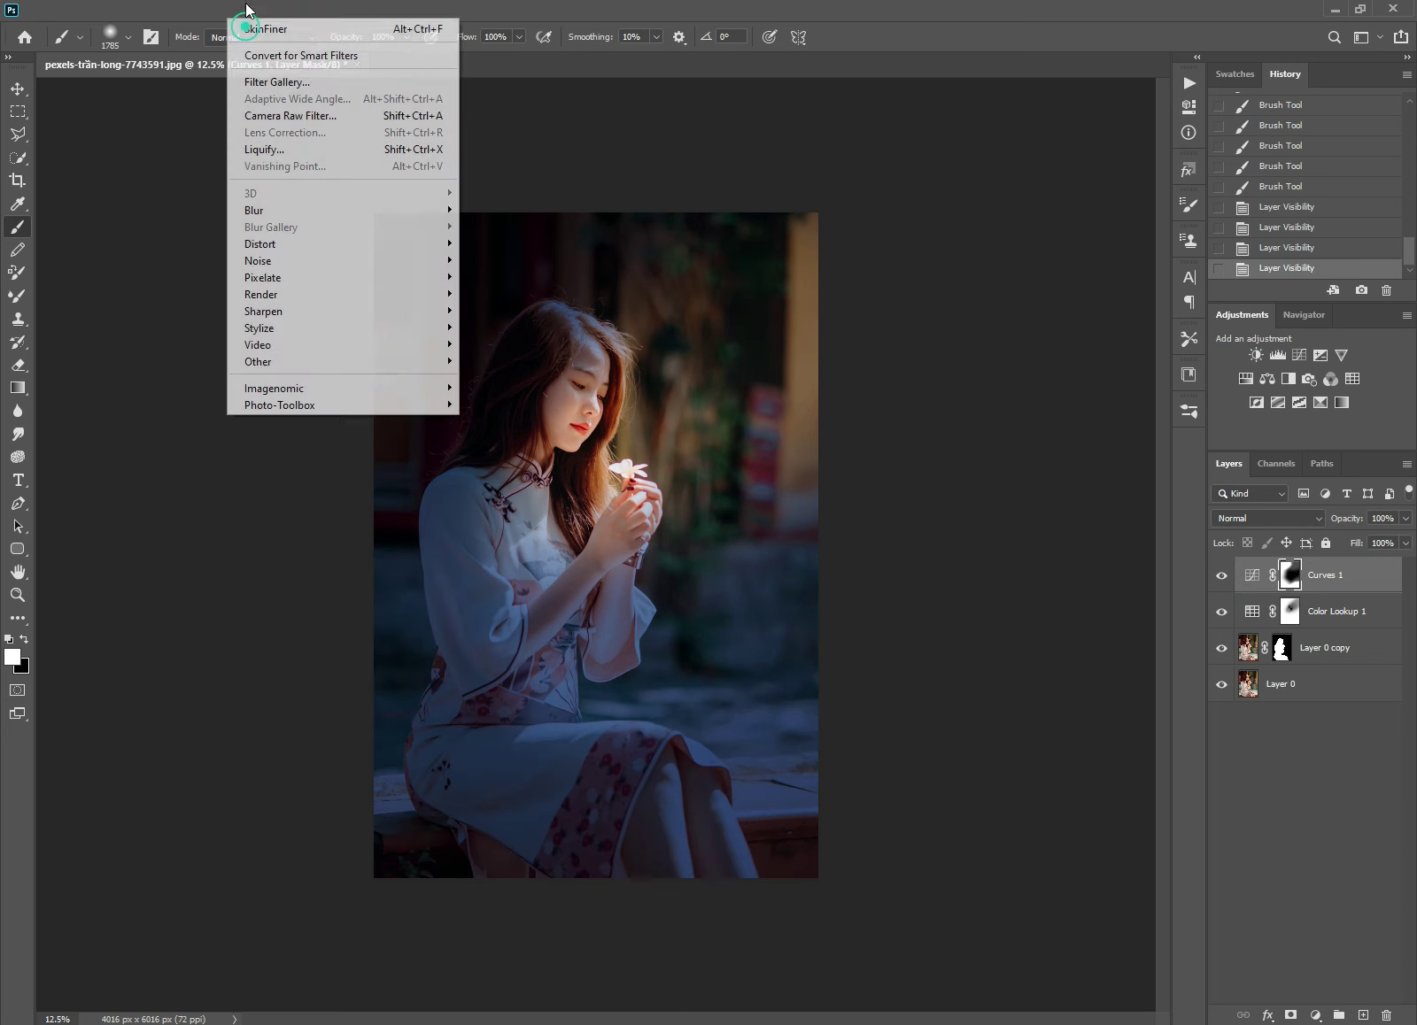
{"action": "left_click", "coordinate": [363, 209]}
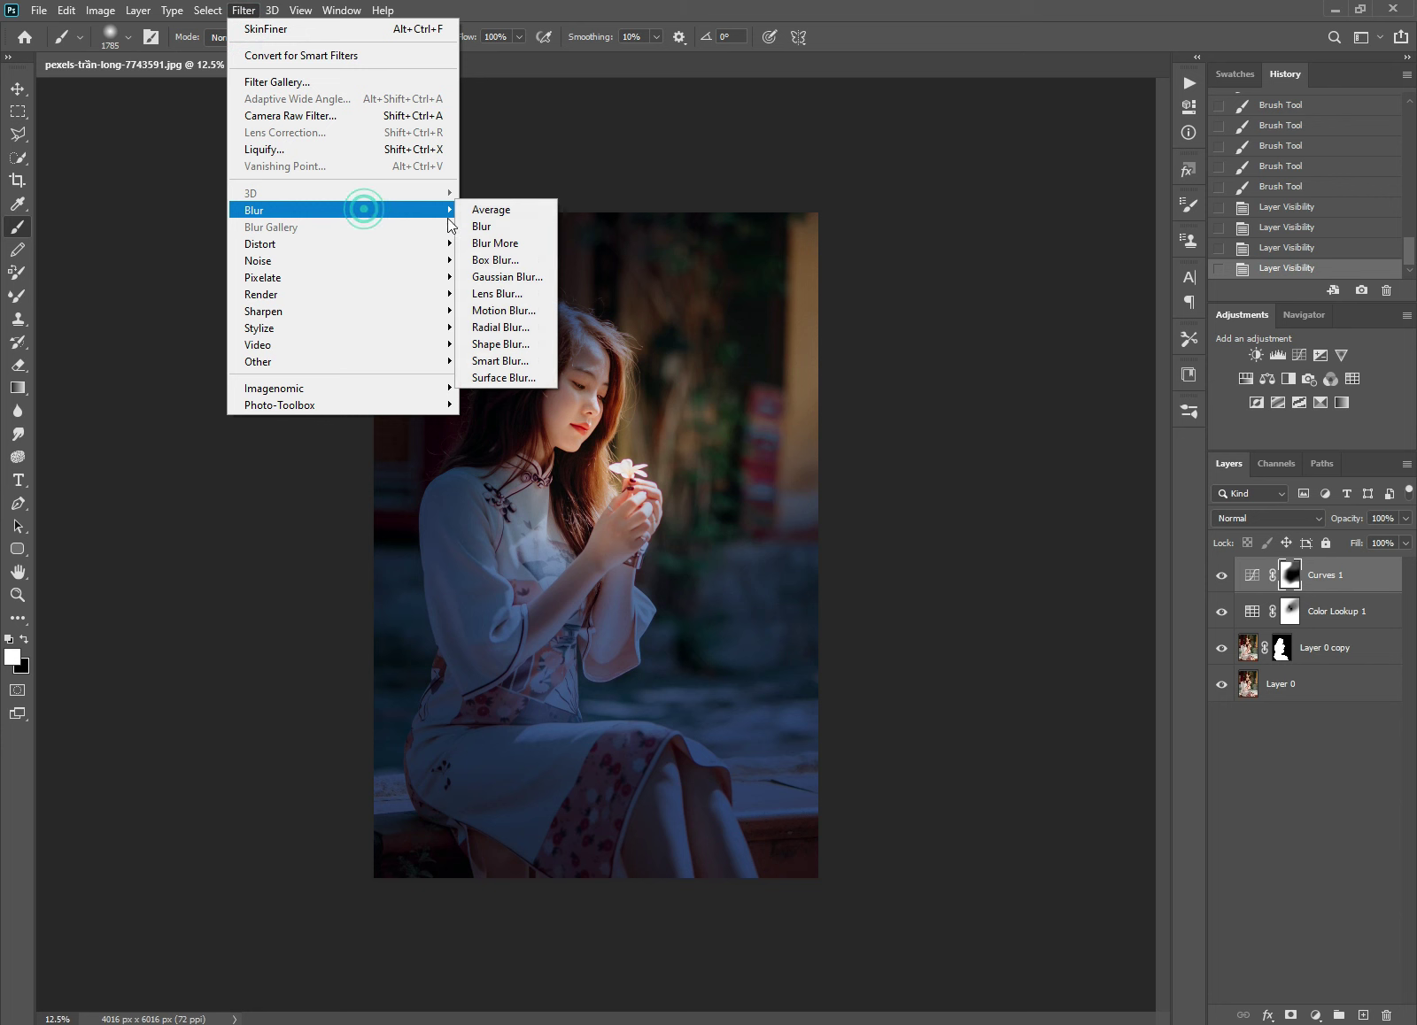
{"action": "left_click", "coordinate": [492, 277]}
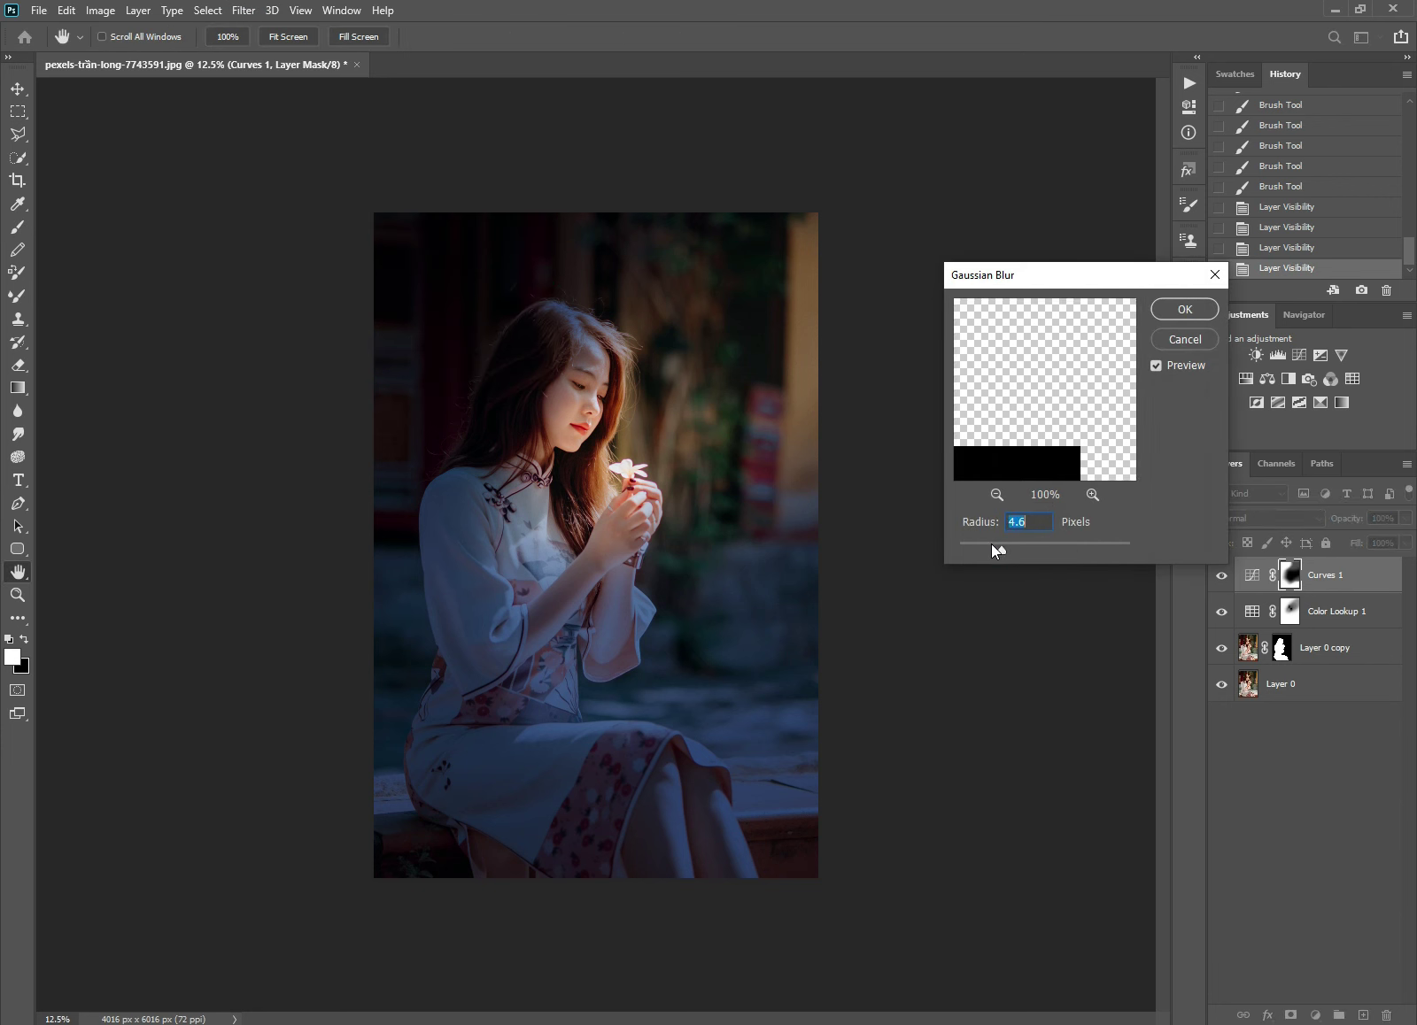
{"action": "left_click", "coordinate": [991, 544]}
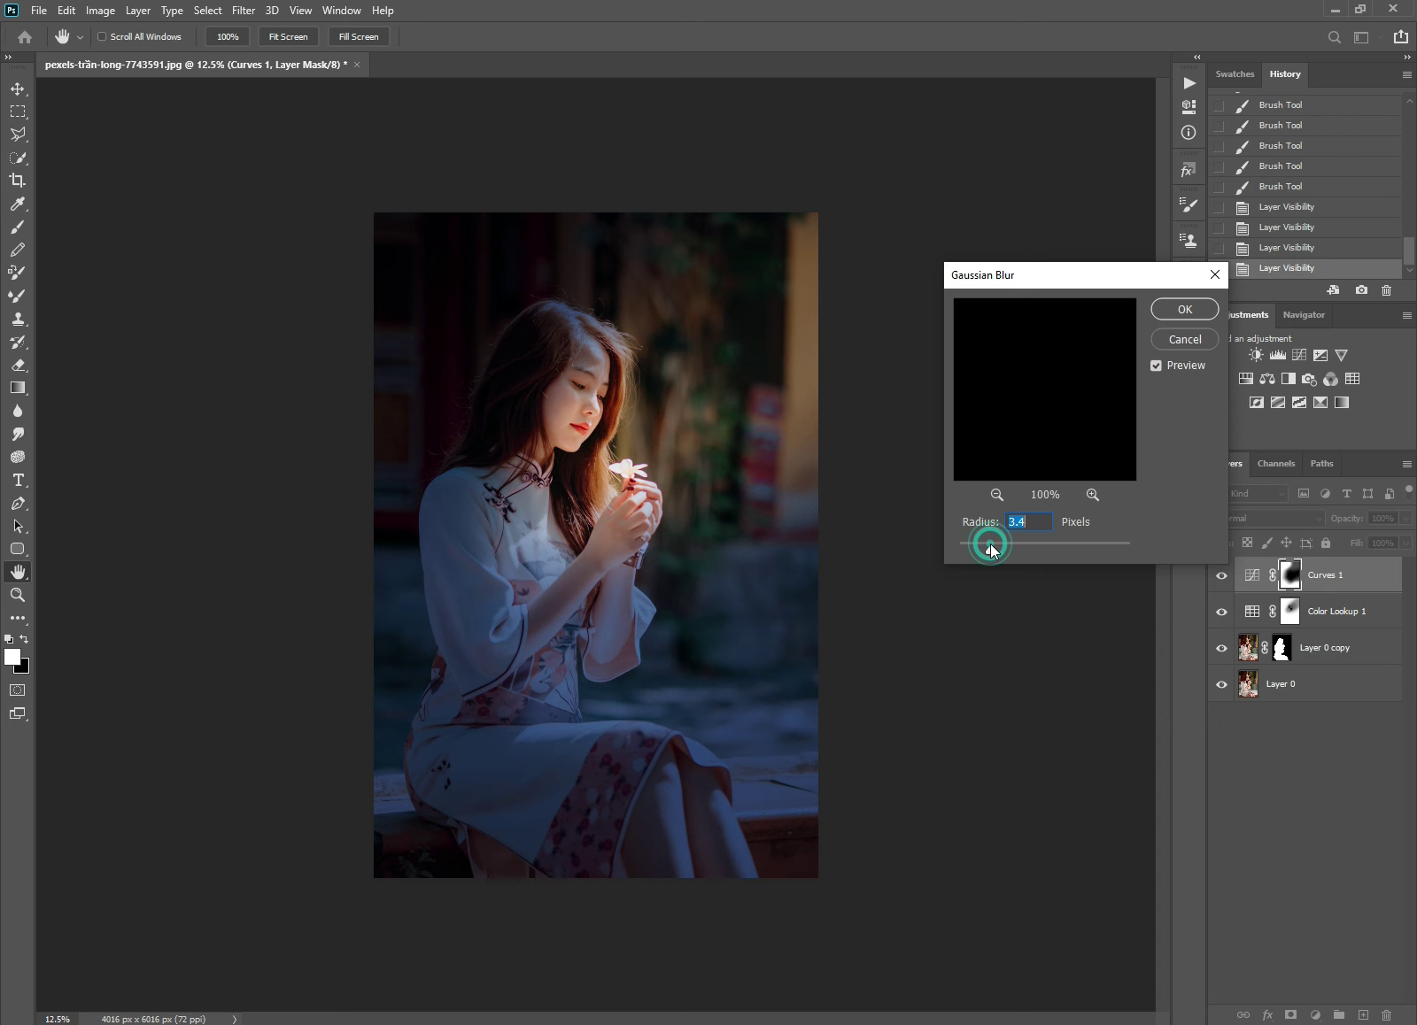
{"action": "left_click", "coordinate": [1002, 546]}
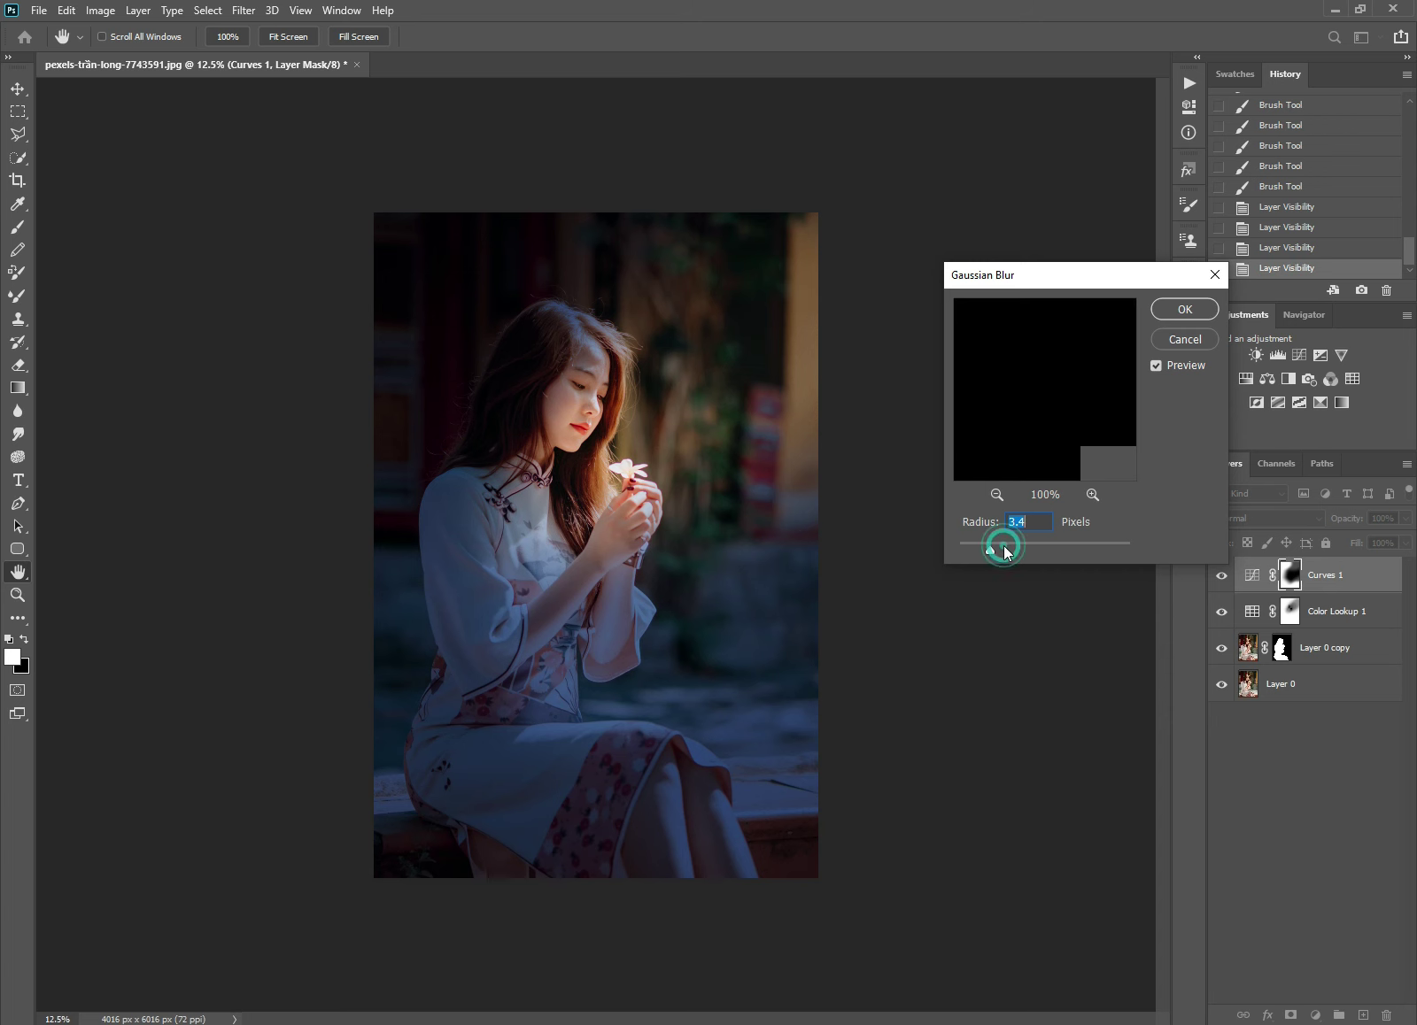
{"action": "left_click", "coordinate": [1005, 546]}
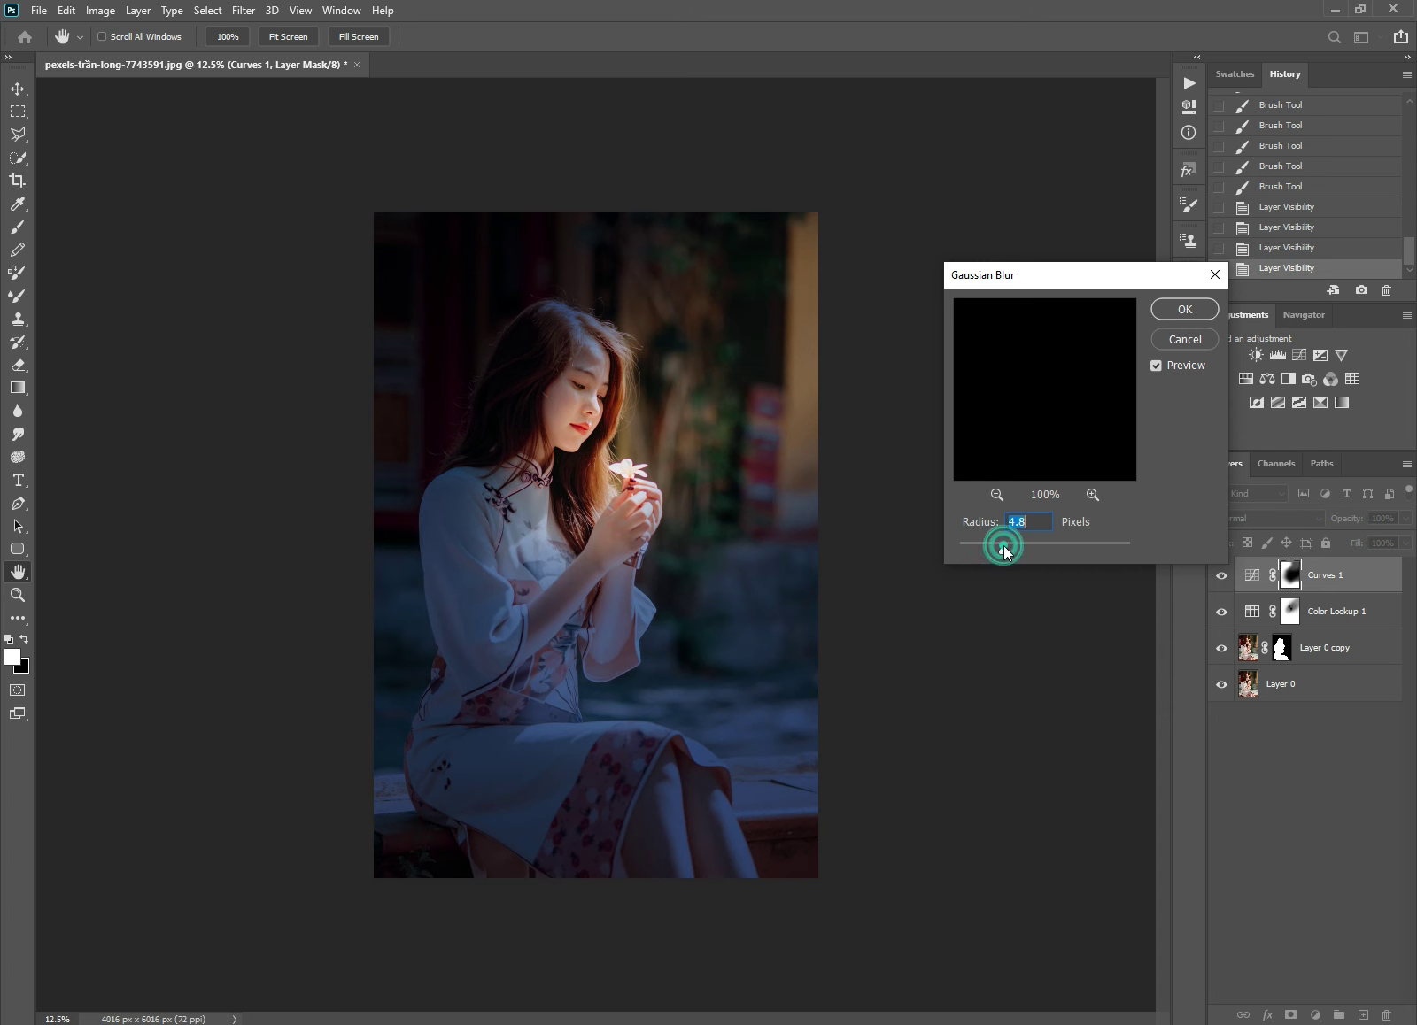
{"action": "left_click", "coordinate": [1182, 308]}
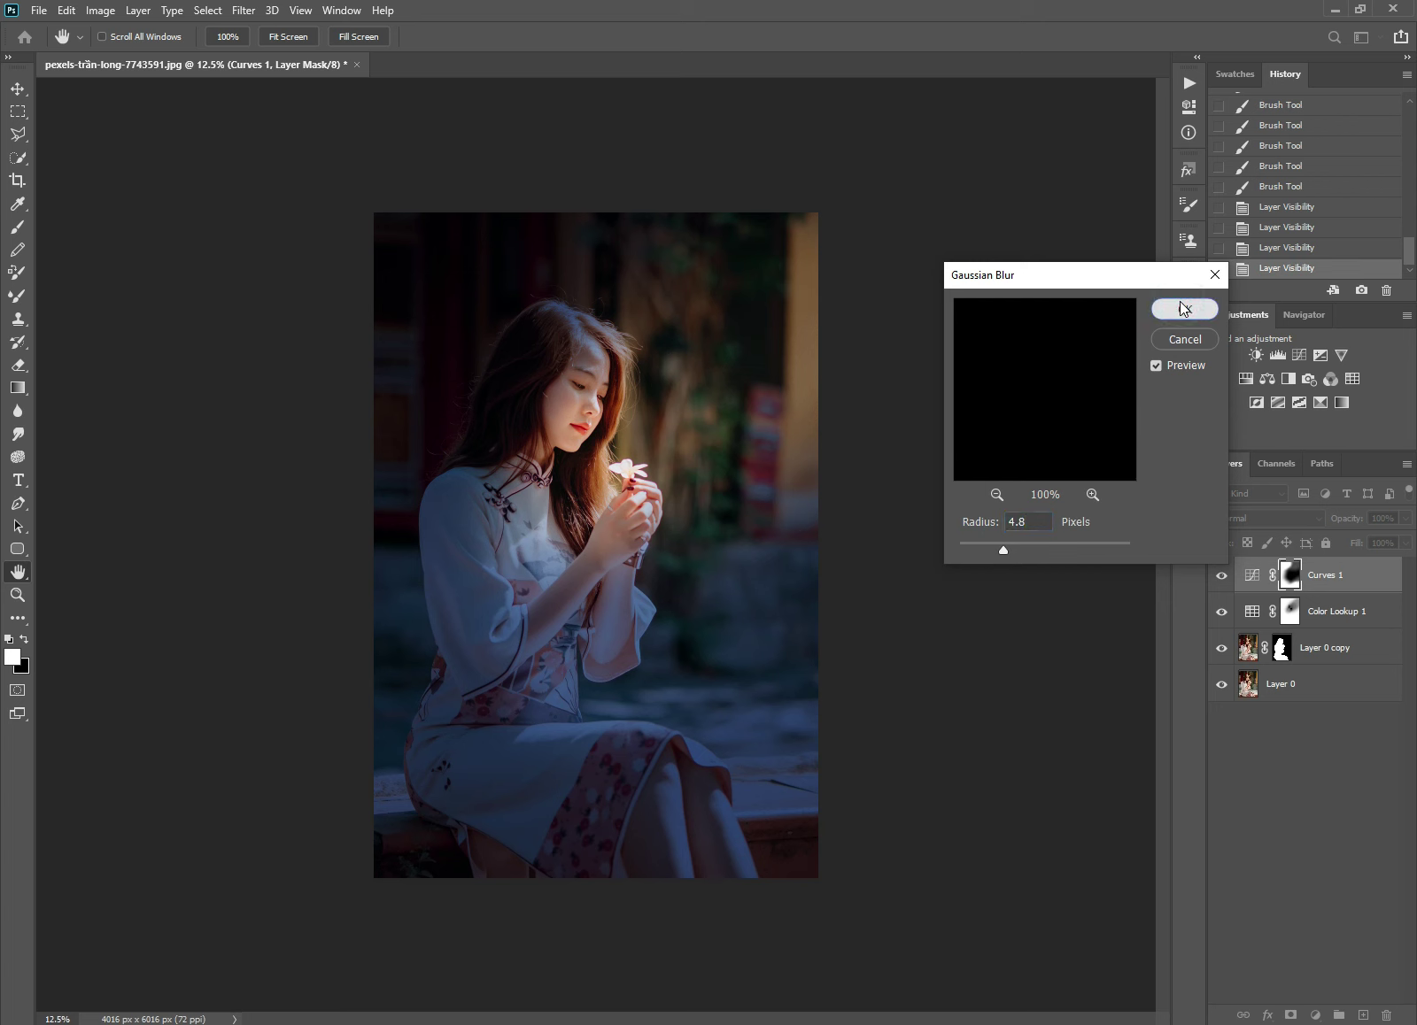
{"action": "left_click", "coordinate": [1183, 308]}
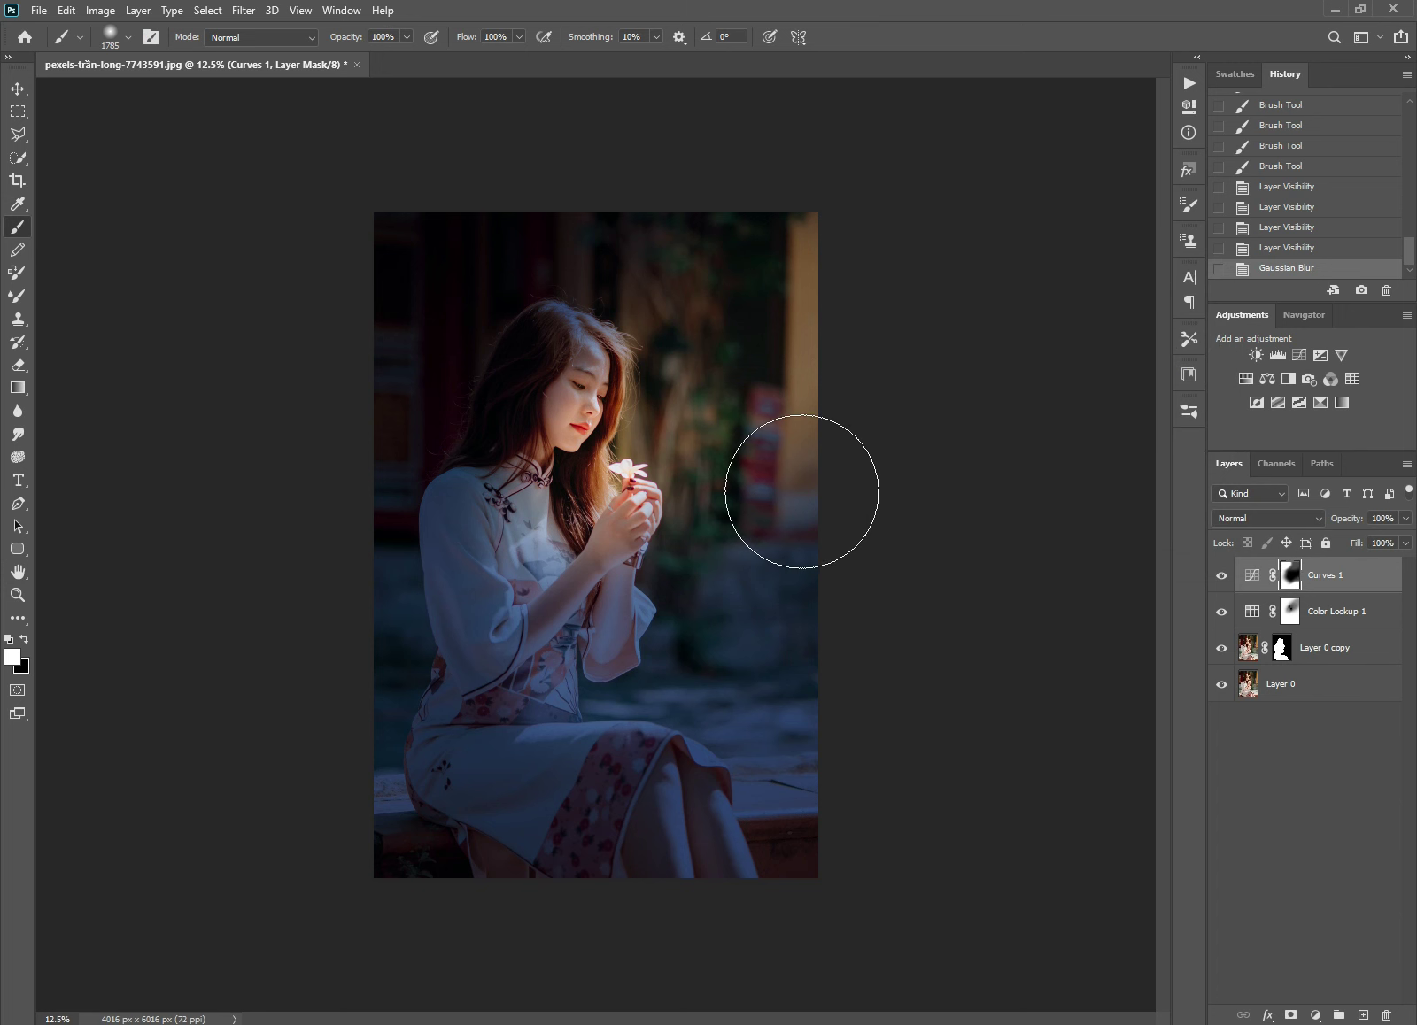
Step: Toggle Curves 1 to compare the softened darkening, leaving it visible, and select Color Lookup 1
{"action": "left_click", "coordinate": [1221, 577]}
{"action": "left_click", "coordinate": [1221, 577]}
{"action": "left_click", "coordinate": [1221, 578]}
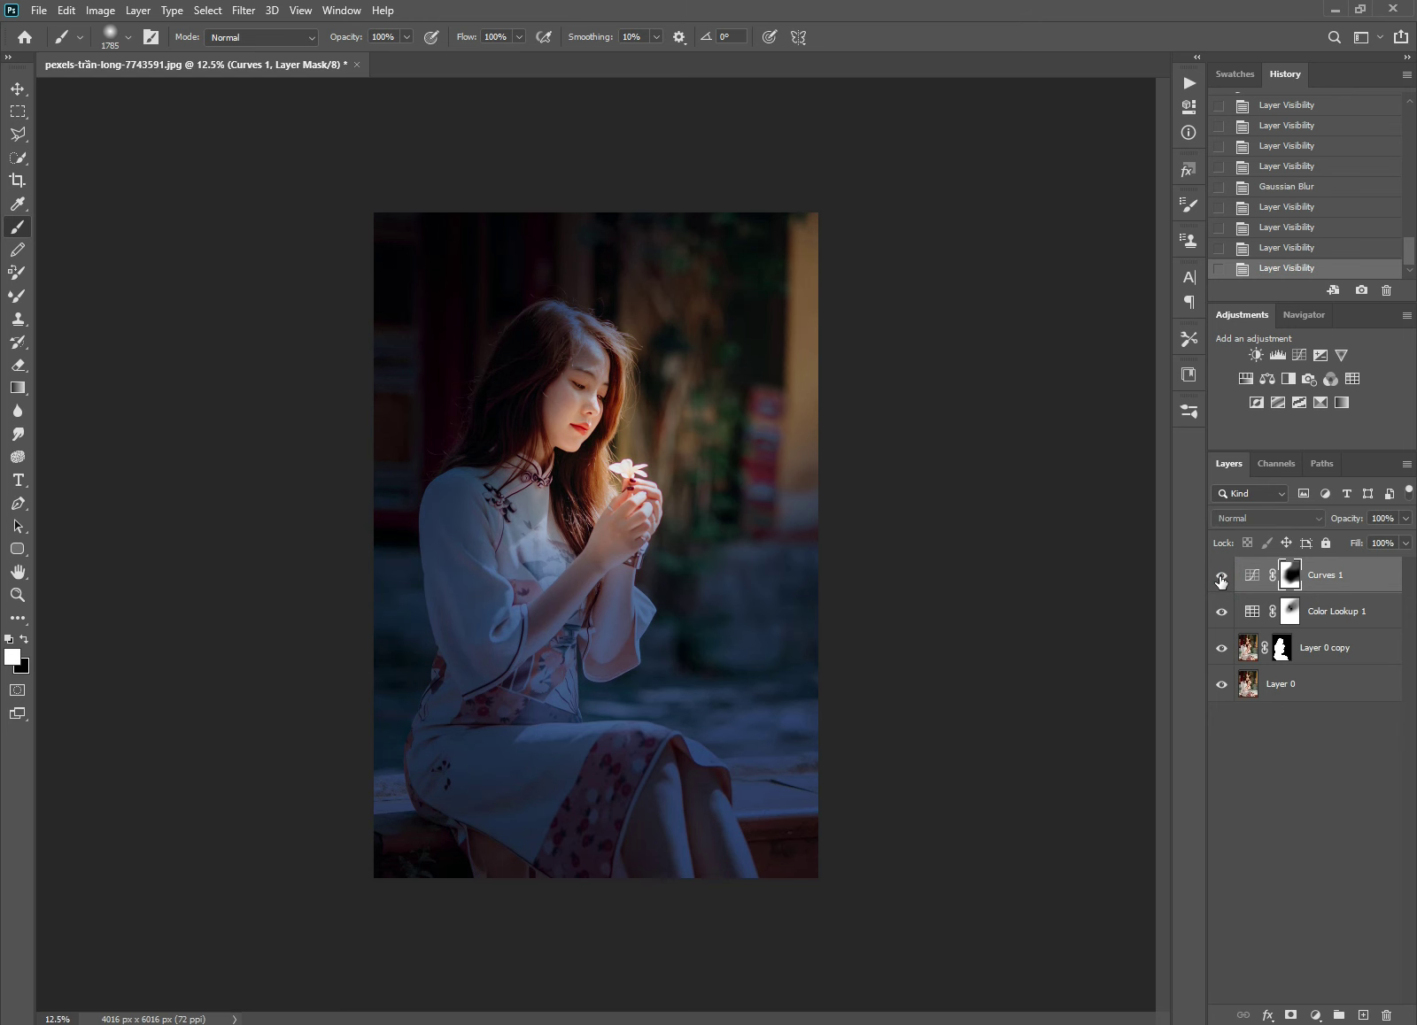
{"action": "left_click", "coordinate": [1333, 628]}
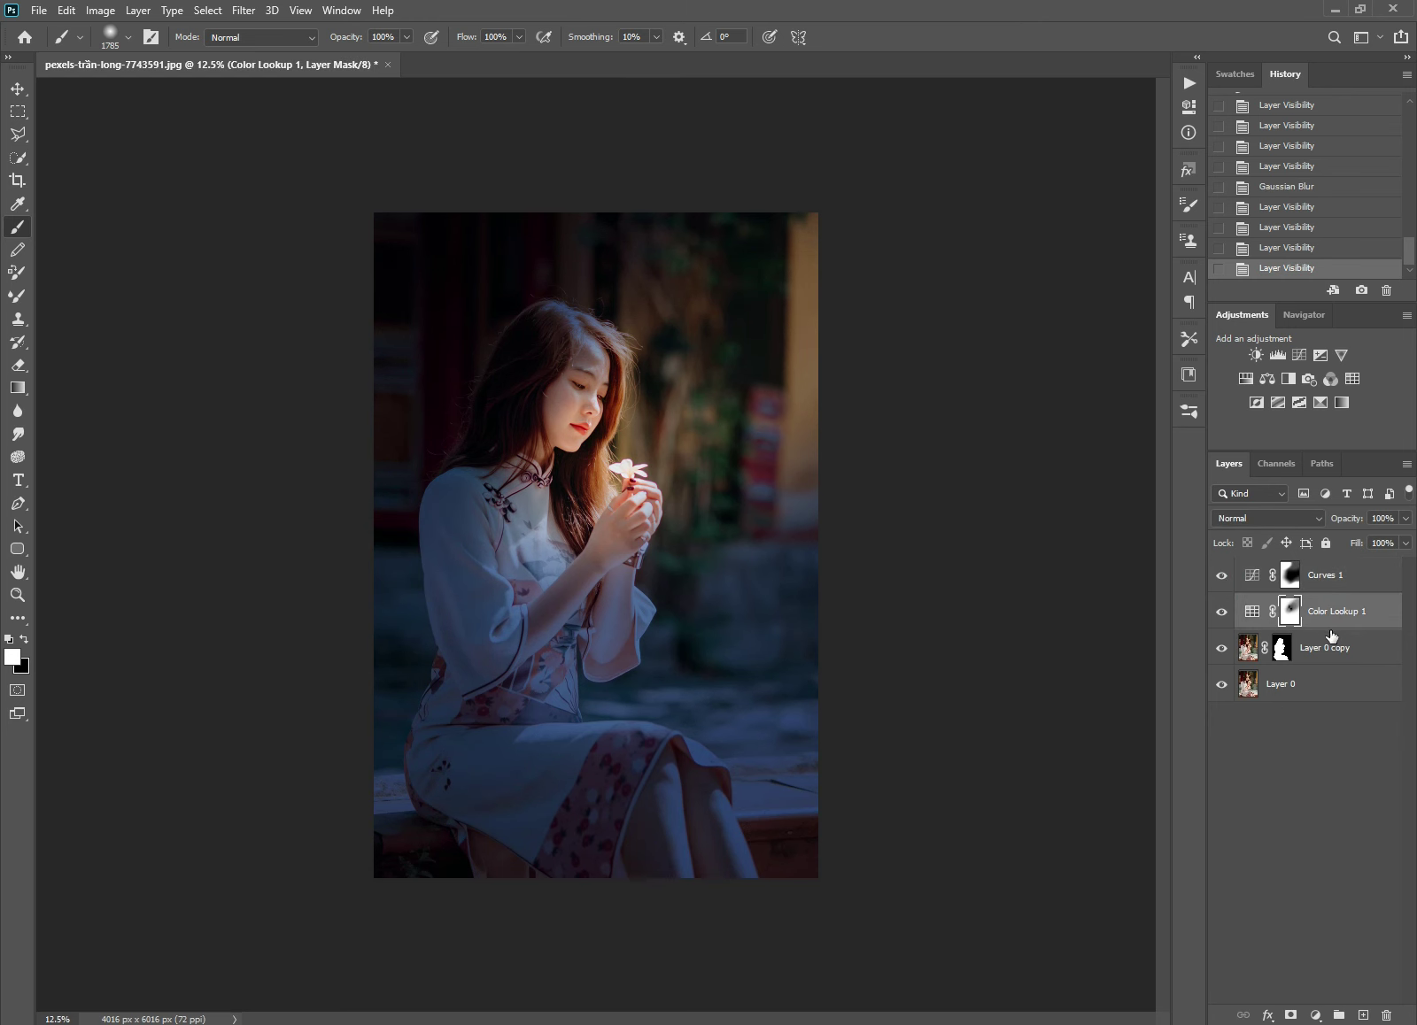
Step: Add a Curves 2 adjustment layer and move it above Curves 1
{"action": "left_click", "coordinate": [1294, 356]}
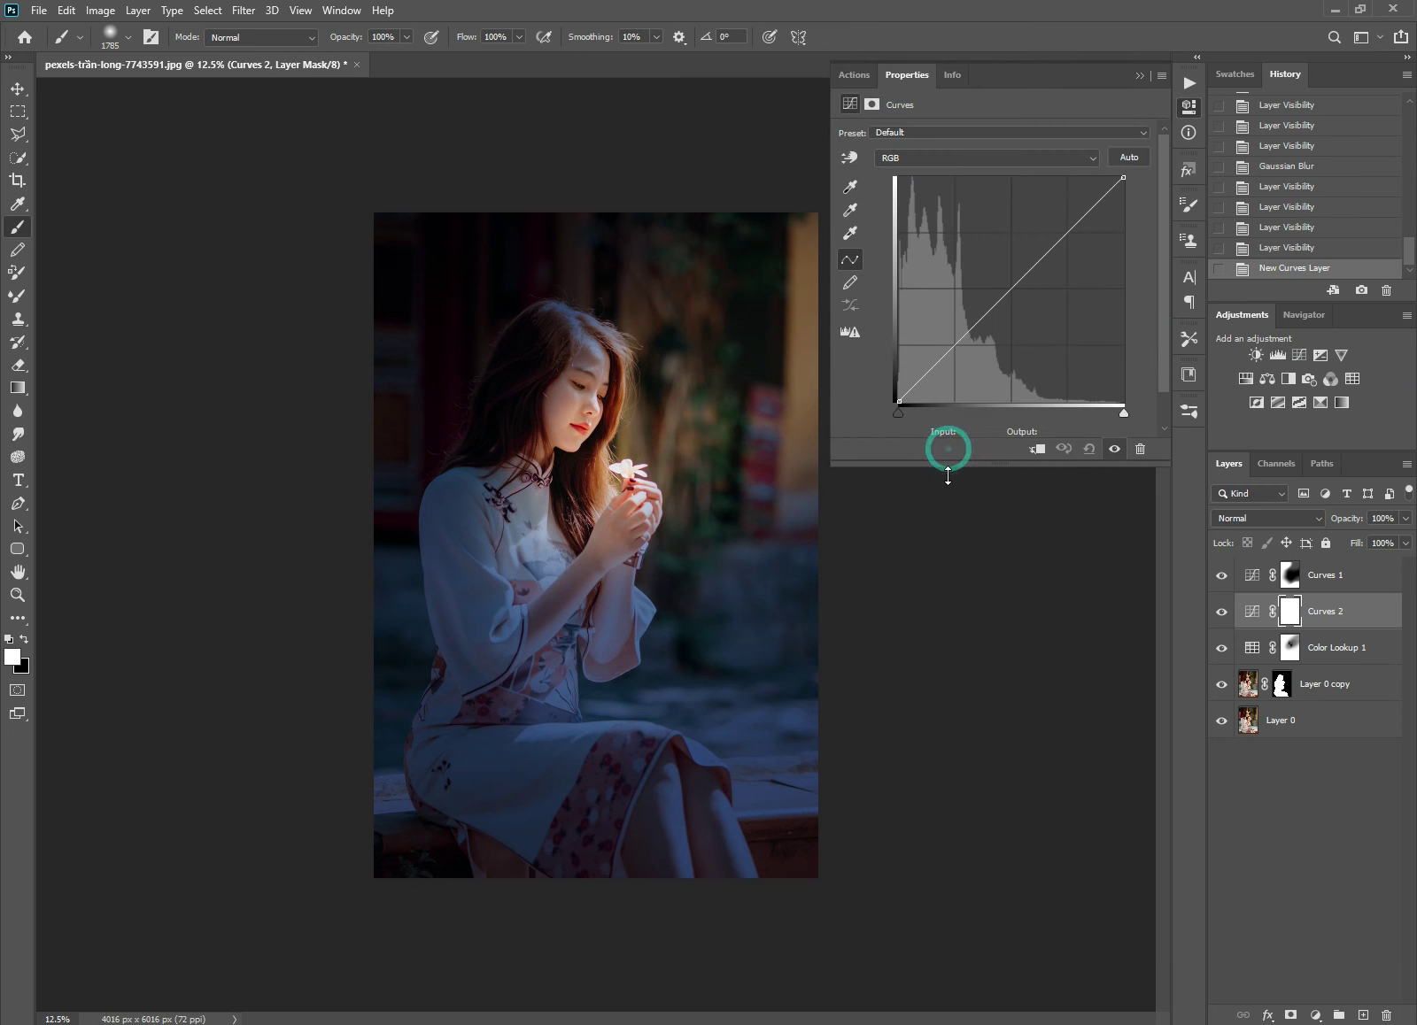
{"action": "left_click_drag", "start_coordinate": [952, 449], "coordinate": [946, 497]}
{"action": "left_click_drag", "start_coordinate": [625, 468], "coordinate": [628, 445]}
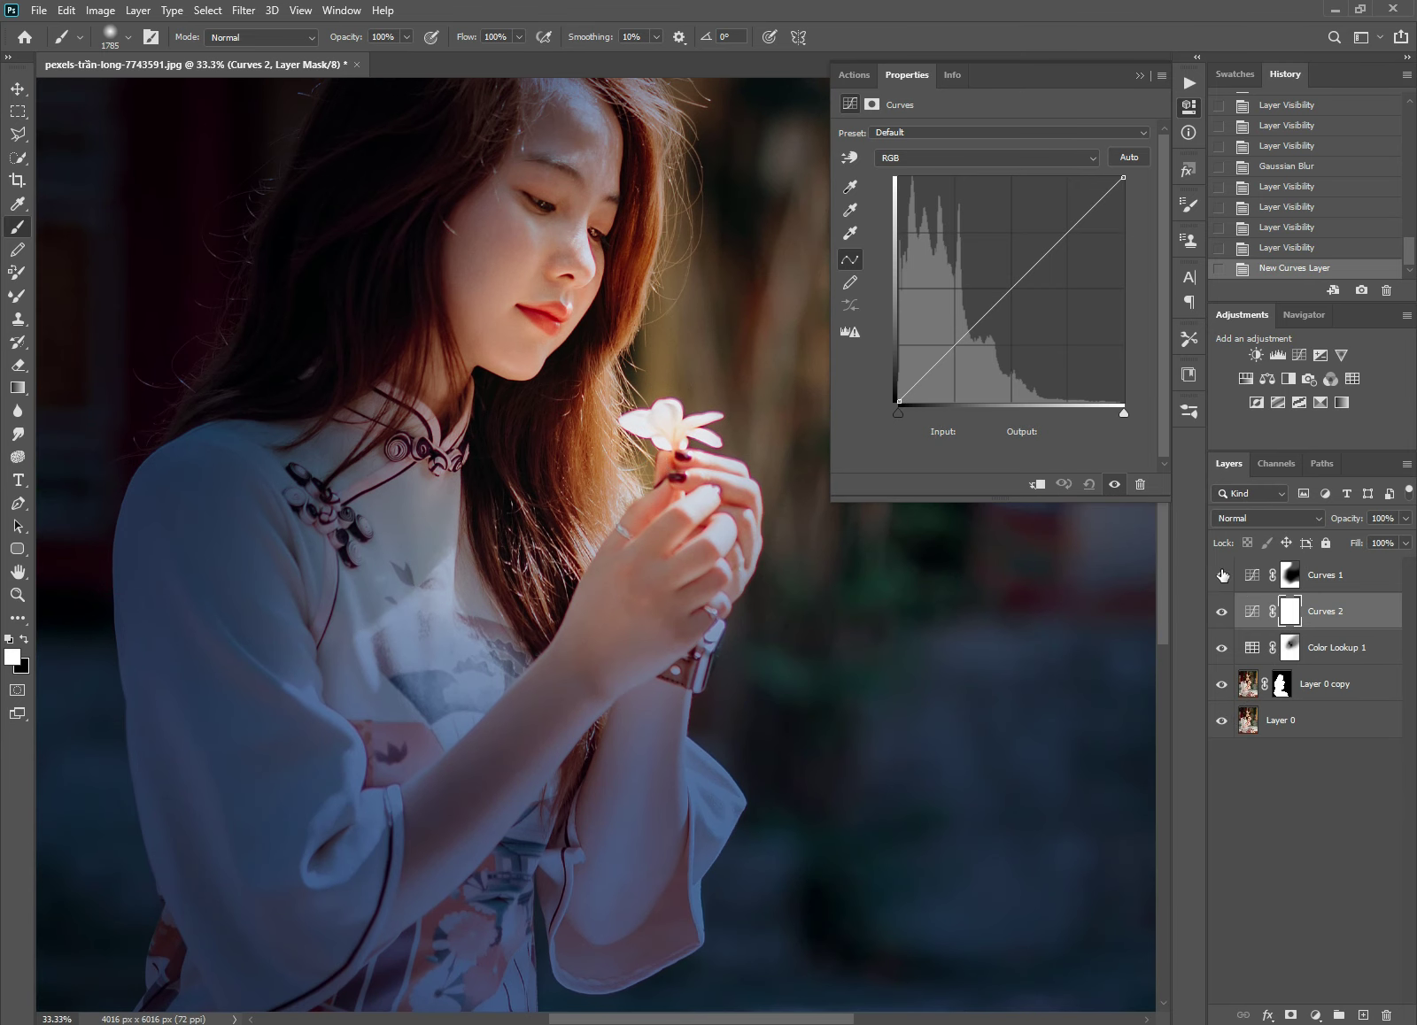
{"action": "key", "text": "ctrl+2"}
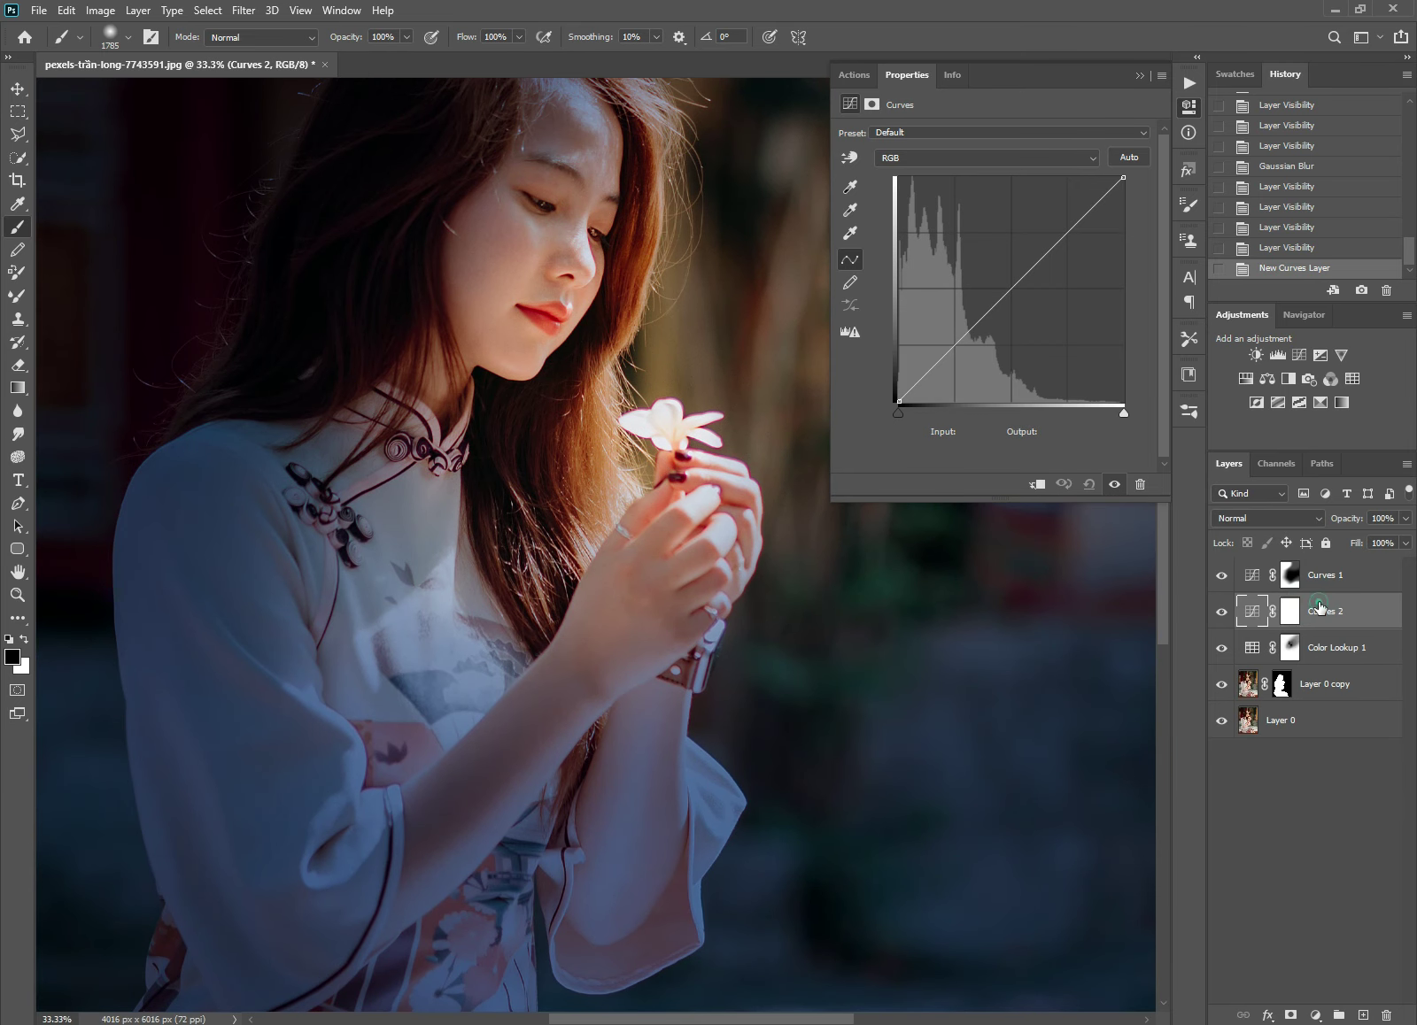
{"action": "left_click_drag", "start_coordinate": [1317, 571], "coordinate": [1316, 560]}
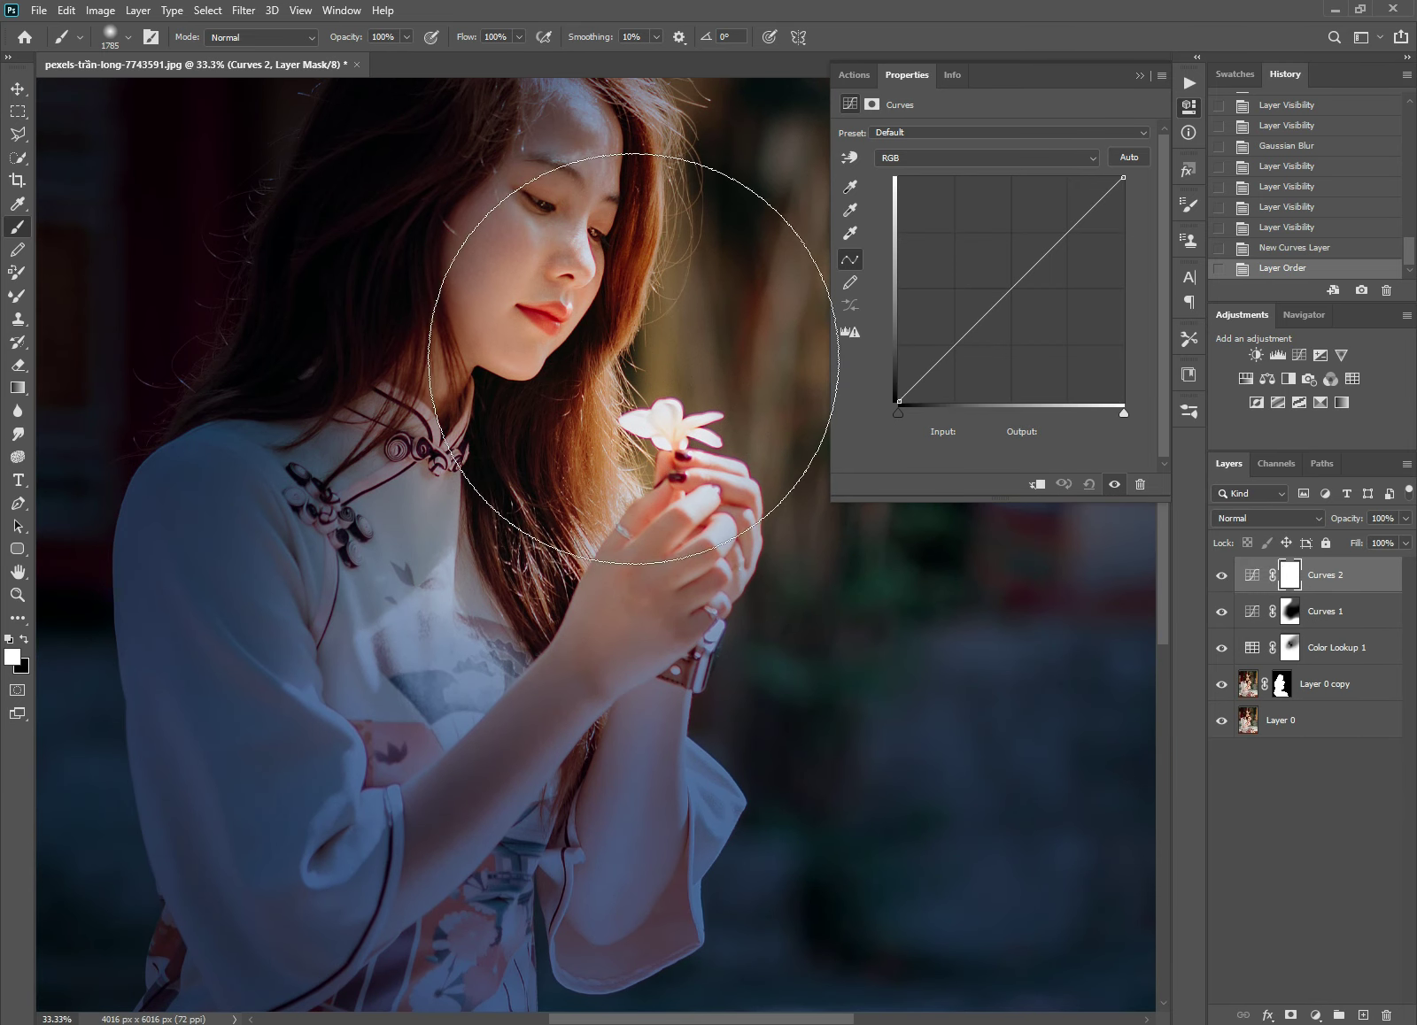
Step: Lift the Curves 2 RGB curve to about Input 172 / Output 204 to brighten the portrait
{"action": "scroll", "coordinate": [611, 363], "scroll_direction": "up", "scroll_amount": 1}
{"action": "mouse_move", "coordinate": [652, 459]}
{"action": "left_mouse_down"}
{"action": "mouse_move", "coordinate": [542, 570]}
{"action": "mouse_move", "coordinate": [283, 574]}
{"action": "left_mouse_up"}
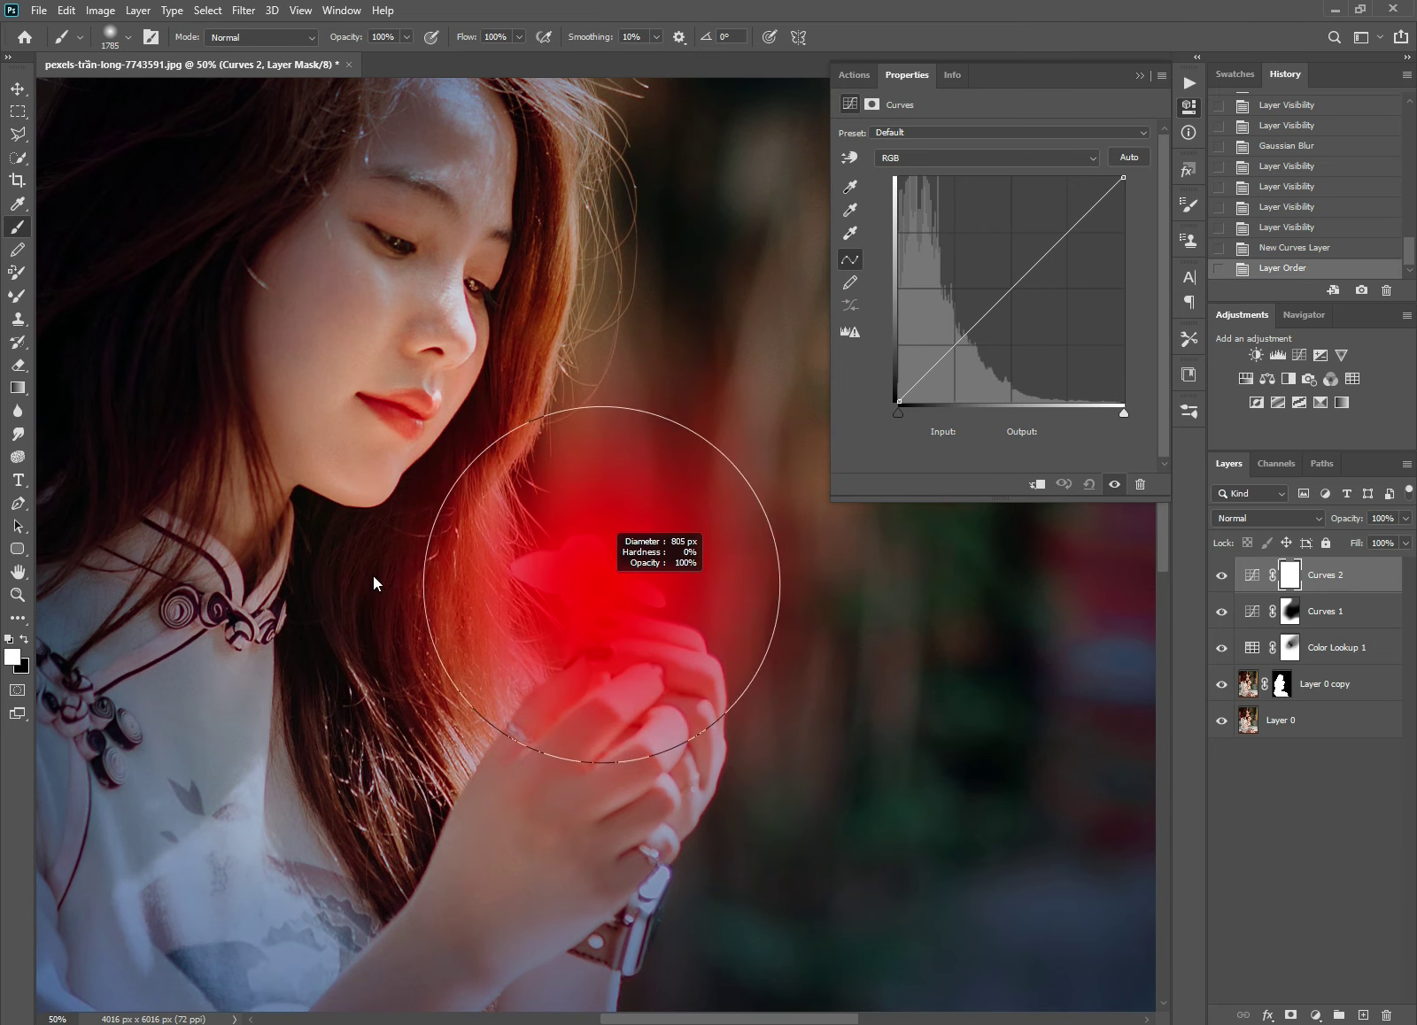
{"action": "left_click_drag", "start_coordinate": [1061, 243], "coordinate": [1051, 222]}
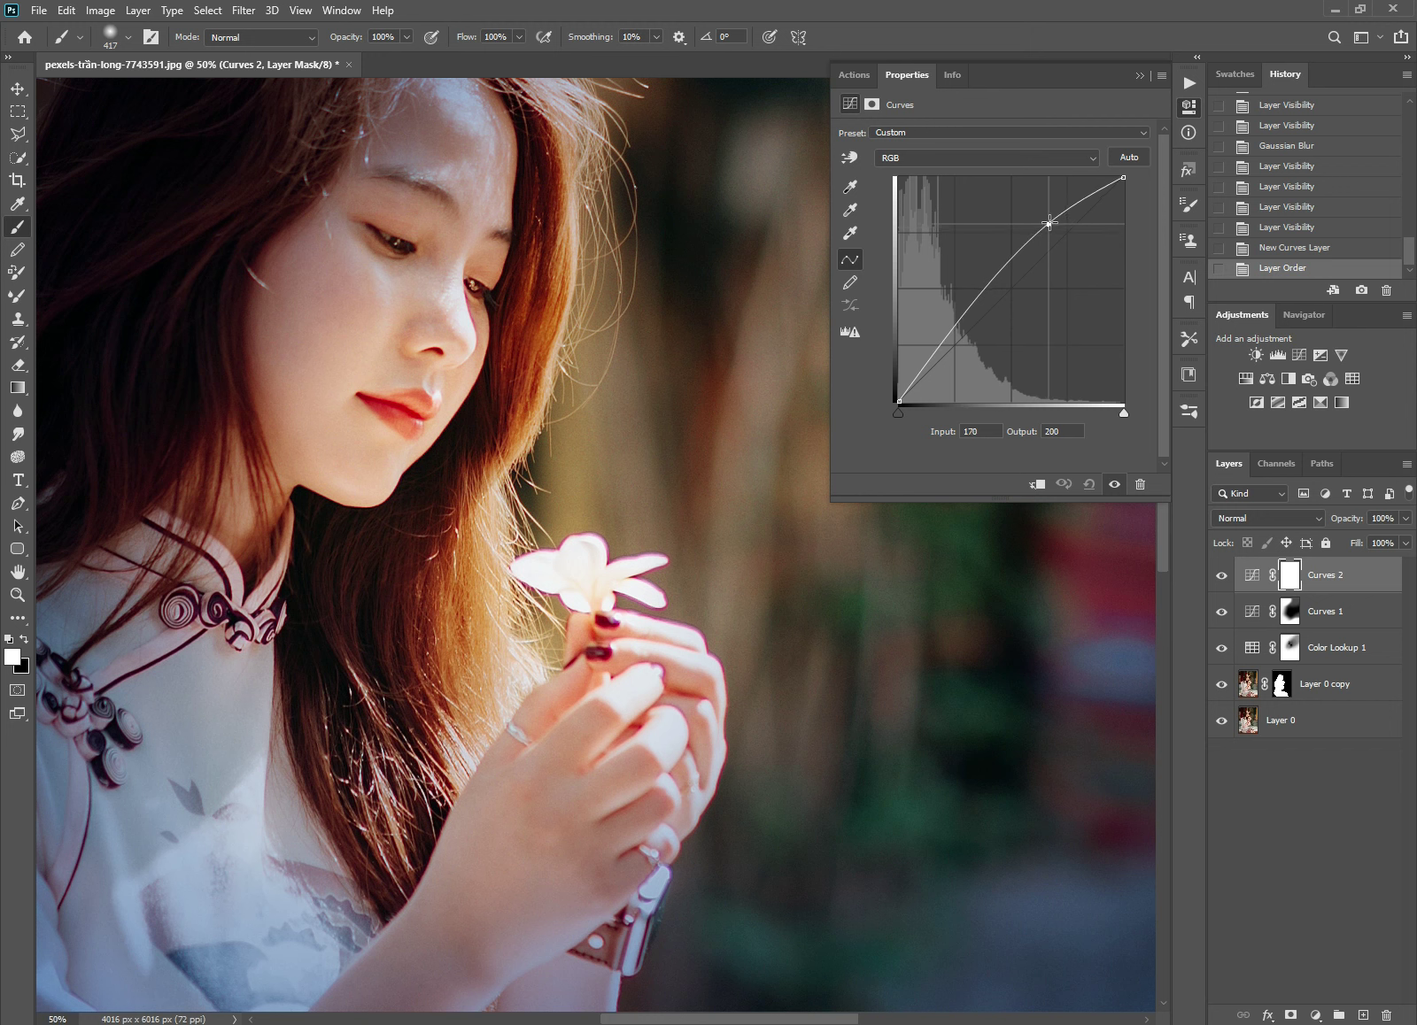
{"action": "left_click", "coordinate": [969, 161]}
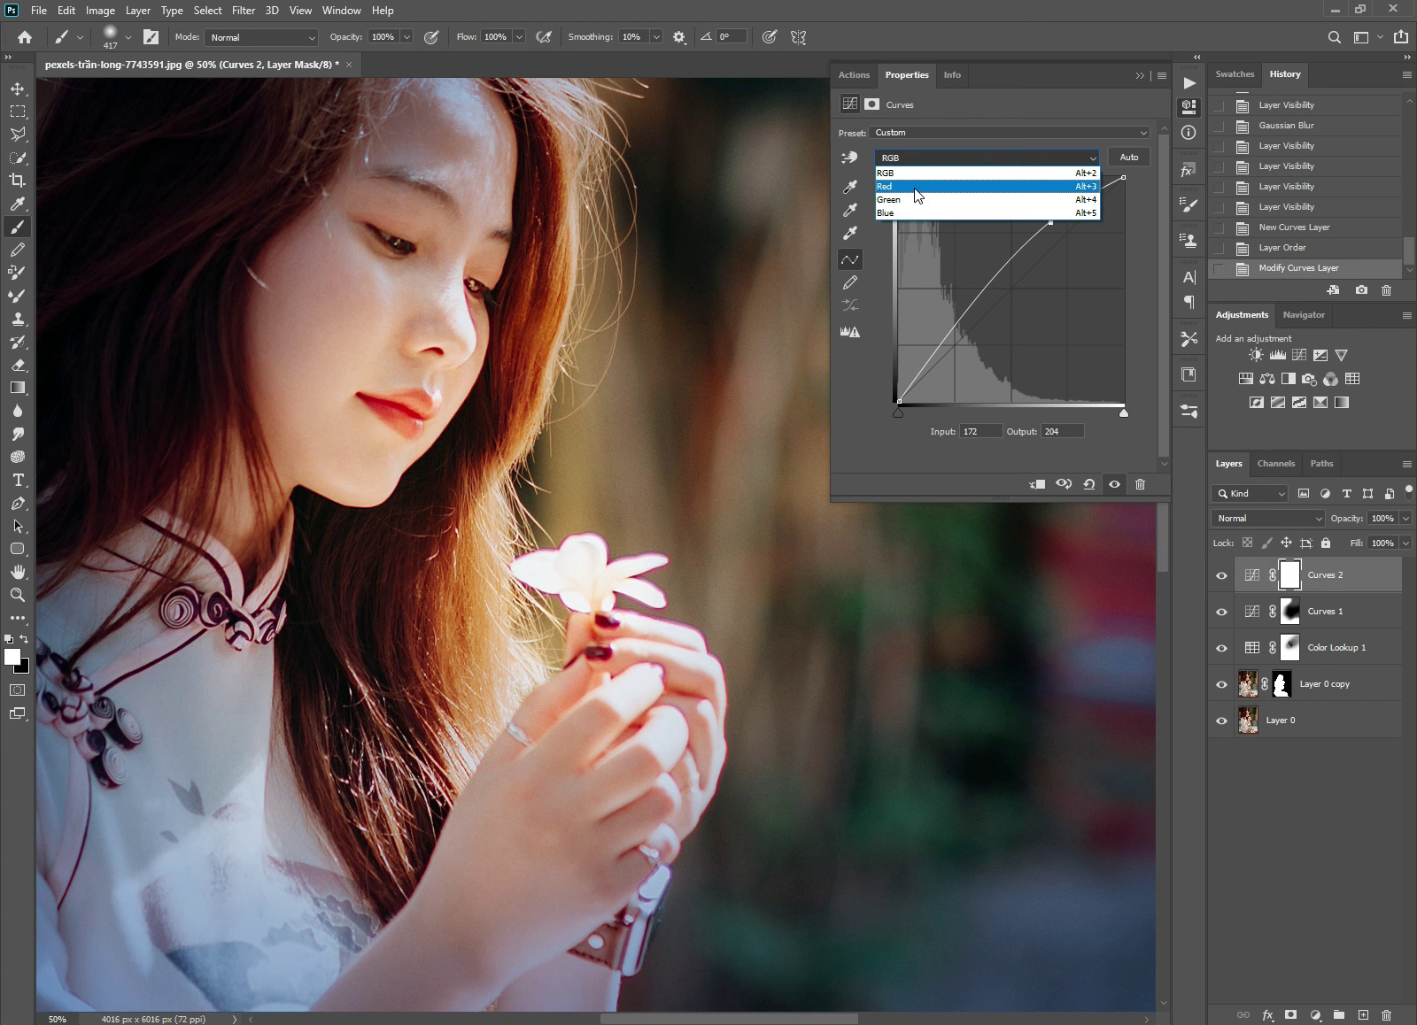
Step: Adjust the Curves 2 red channel points and try a green point before returning to RGB
{"action": "left_click", "coordinate": [916, 187]}
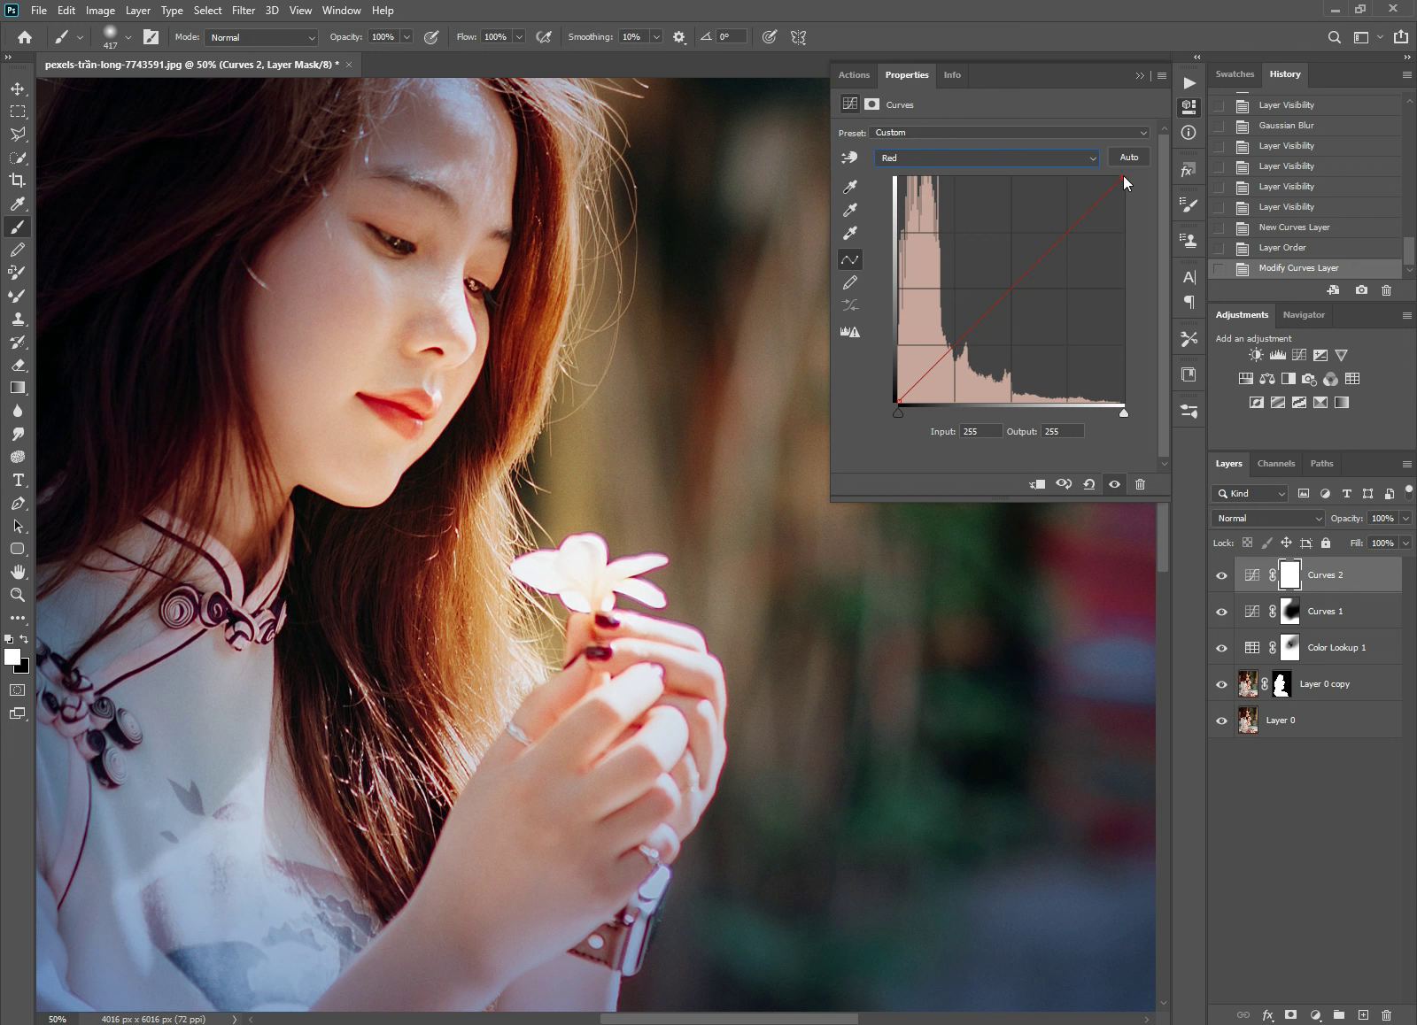
{"action": "left_click_drag", "start_coordinate": [1122, 177], "coordinate": [1120, 207]}
{"action": "left_click", "coordinate": [1065, 220]}
{"action": "left_click", "coordinate": [1077, 219]}
{"action": "left_click", "coordinate": [964, 160]}
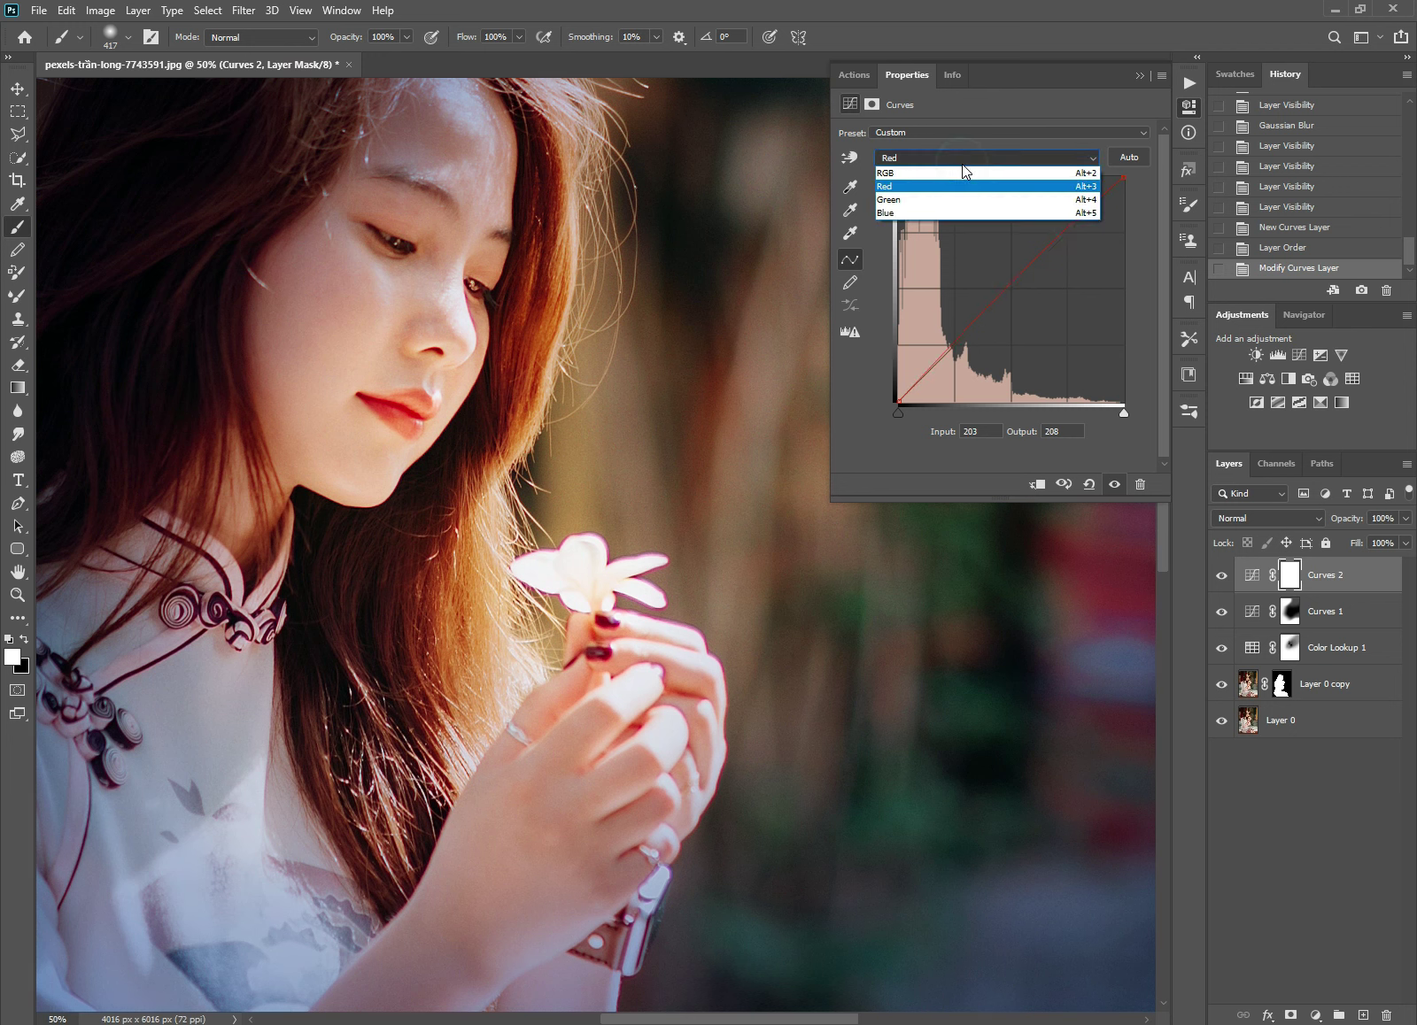
{"action": "left_click", "coordinate": [904, 200]}
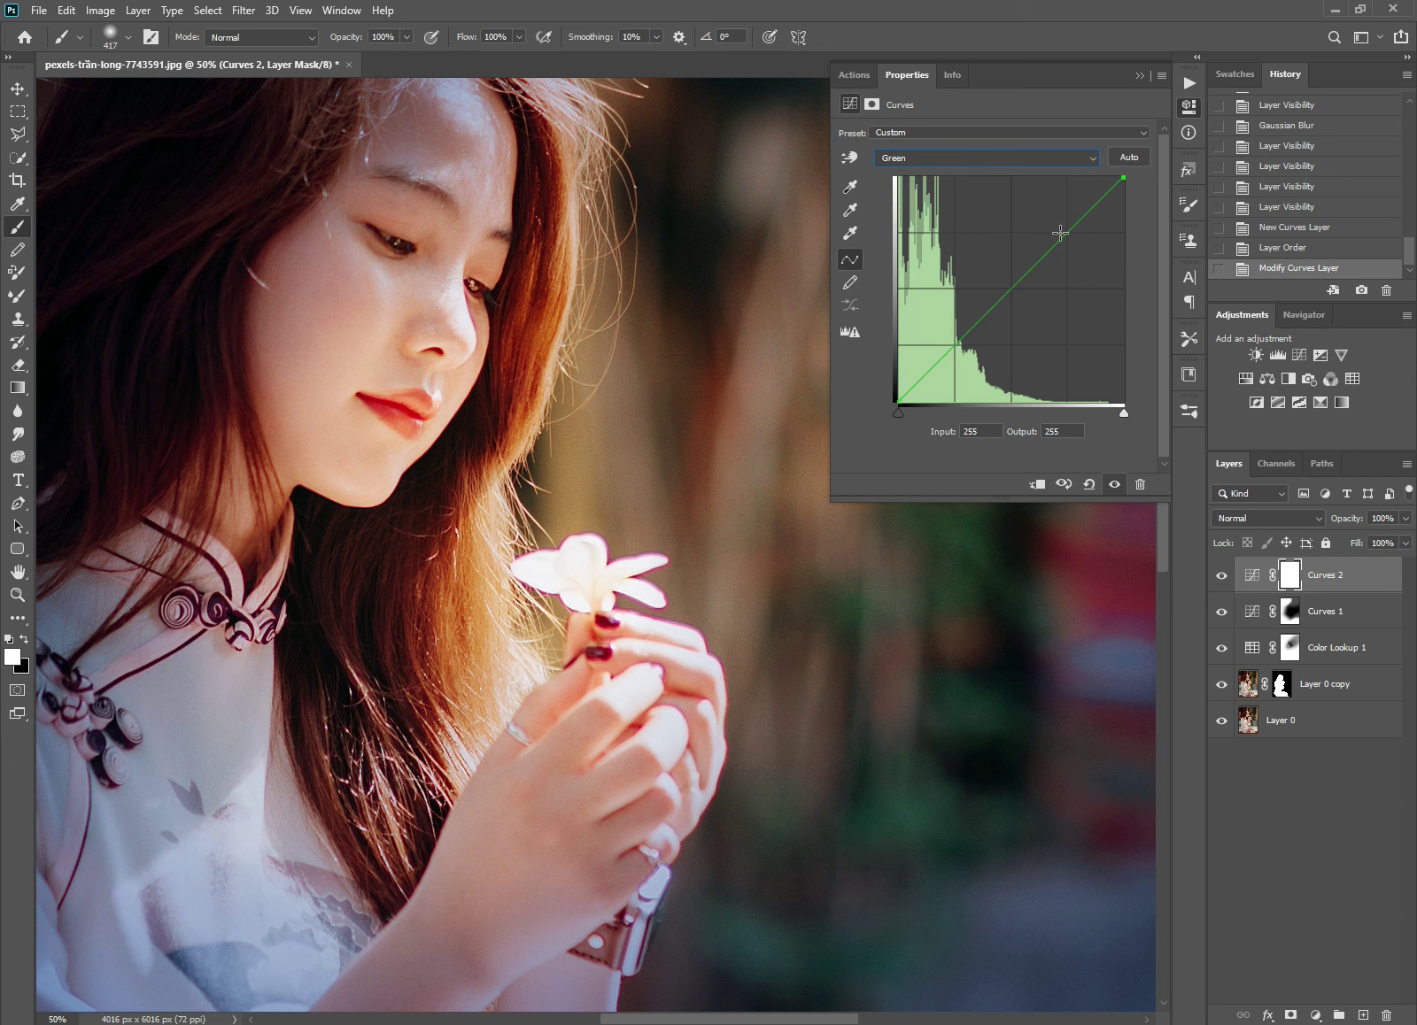
{"action": "left_click", "coordinate": [1060, 233]}
{"action": "left_click", "coordinate": [1062, 233], "text": "ctrl"}
{"action": "left_click", "coordinate": [911, 162]}
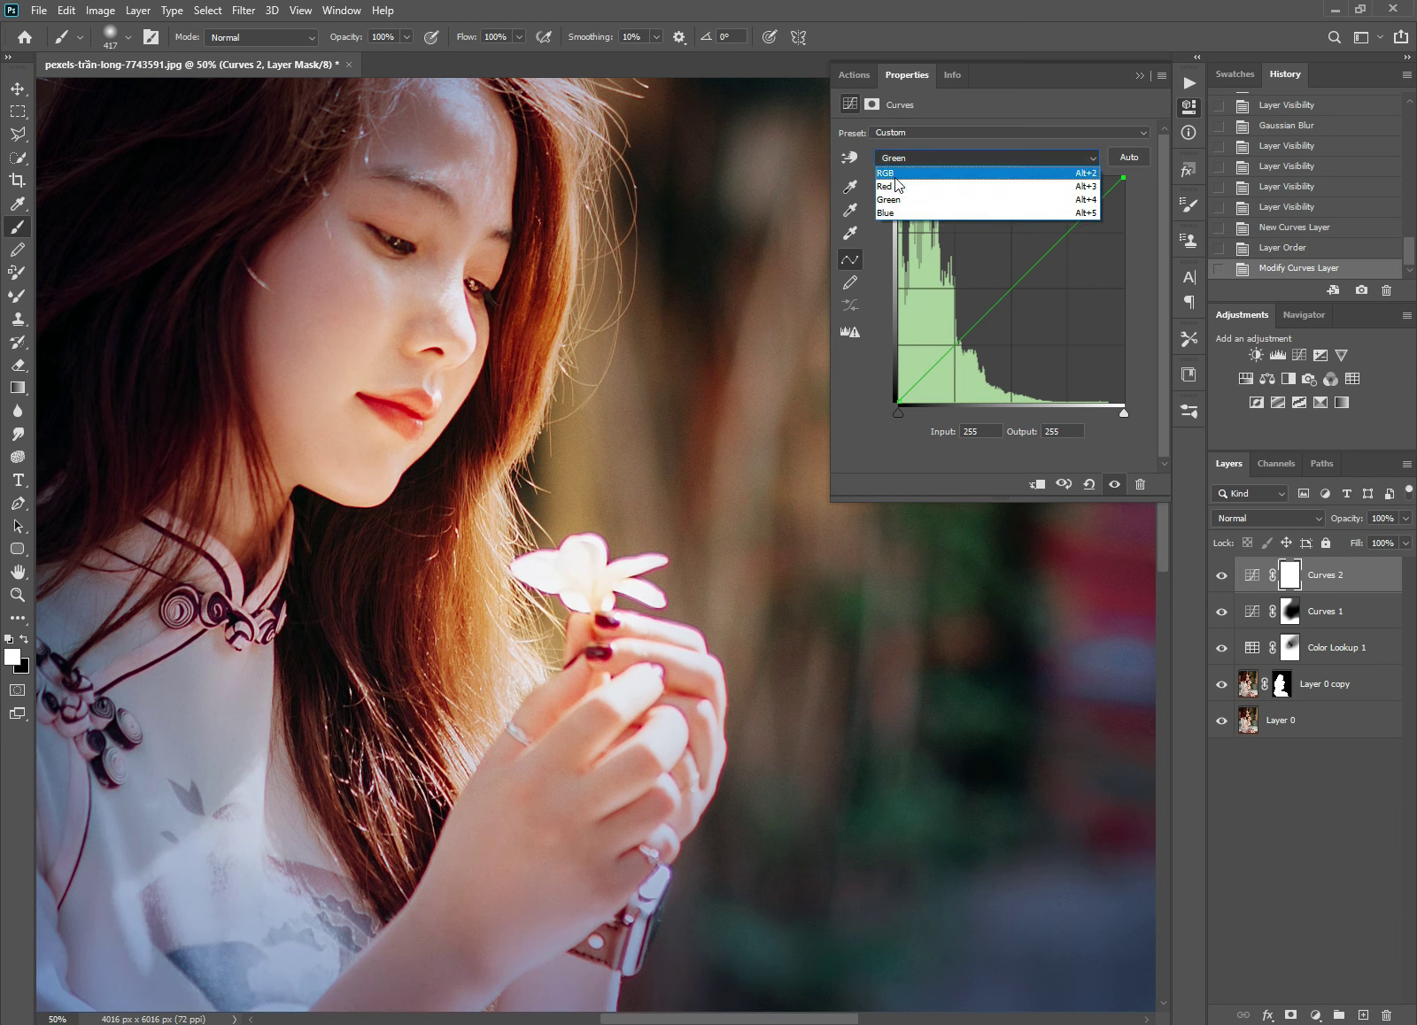
Step: Raise the RGB curve point to Input 160 / Output 221, comparing before and after
{"action": "left_click", "coordinate": [631, 435], "text": "alt"}
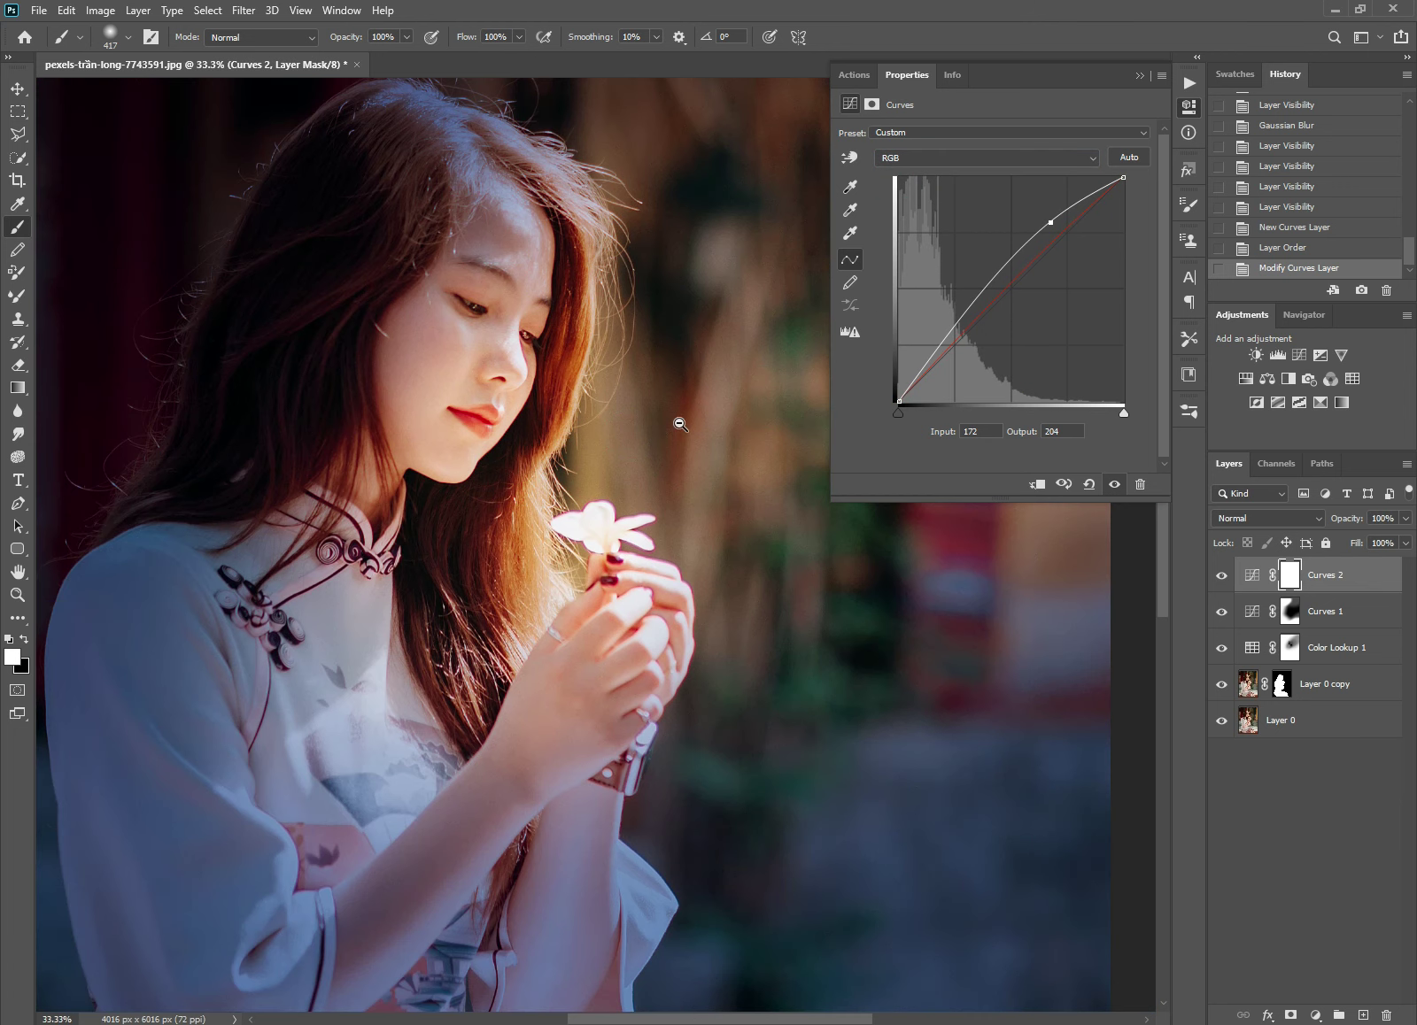
{"action": "left_click", "coordinate": [1222, 576]}
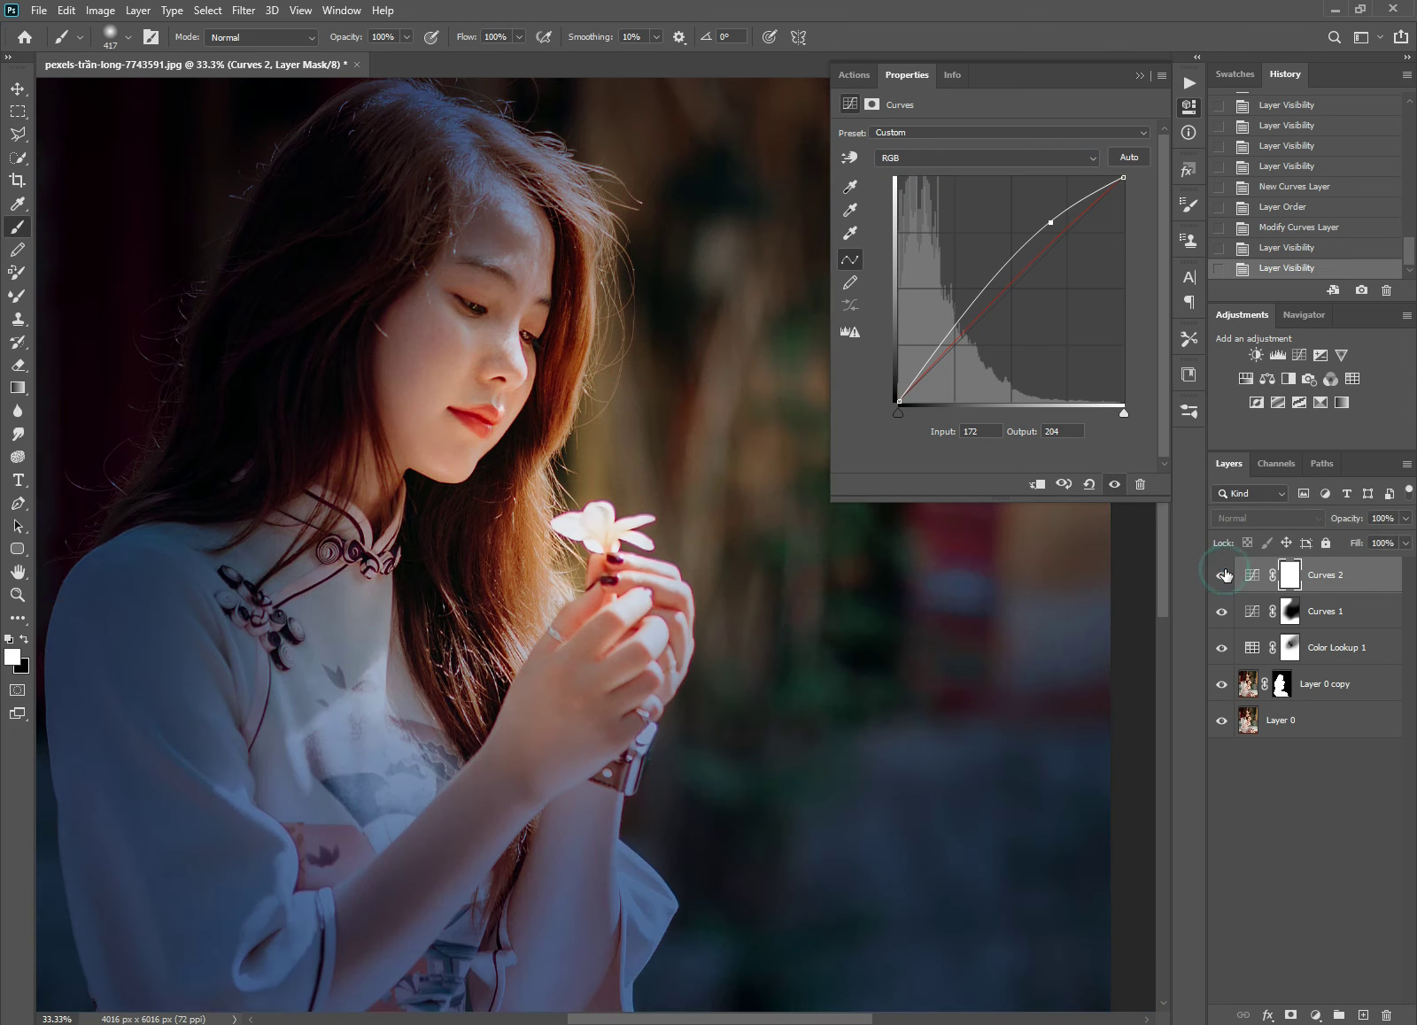
{"action": "left_click", "coordinate": [1222, 576]}
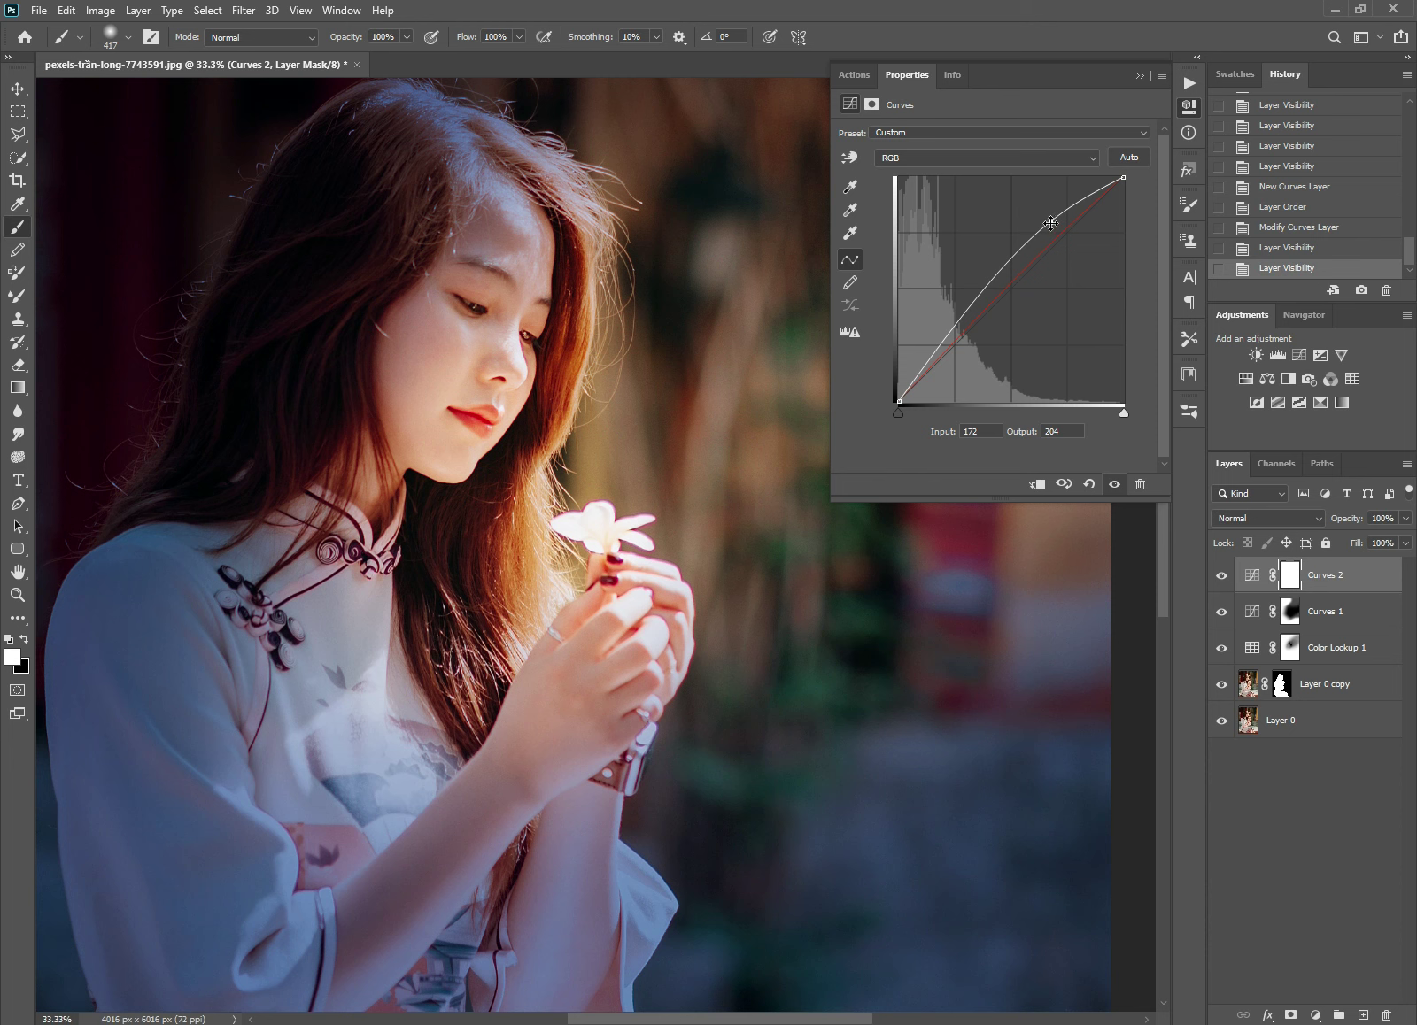
{"action": "left_click_drag", "start_coordinate": [1050, 222], "coordinate": [1050, 218]}
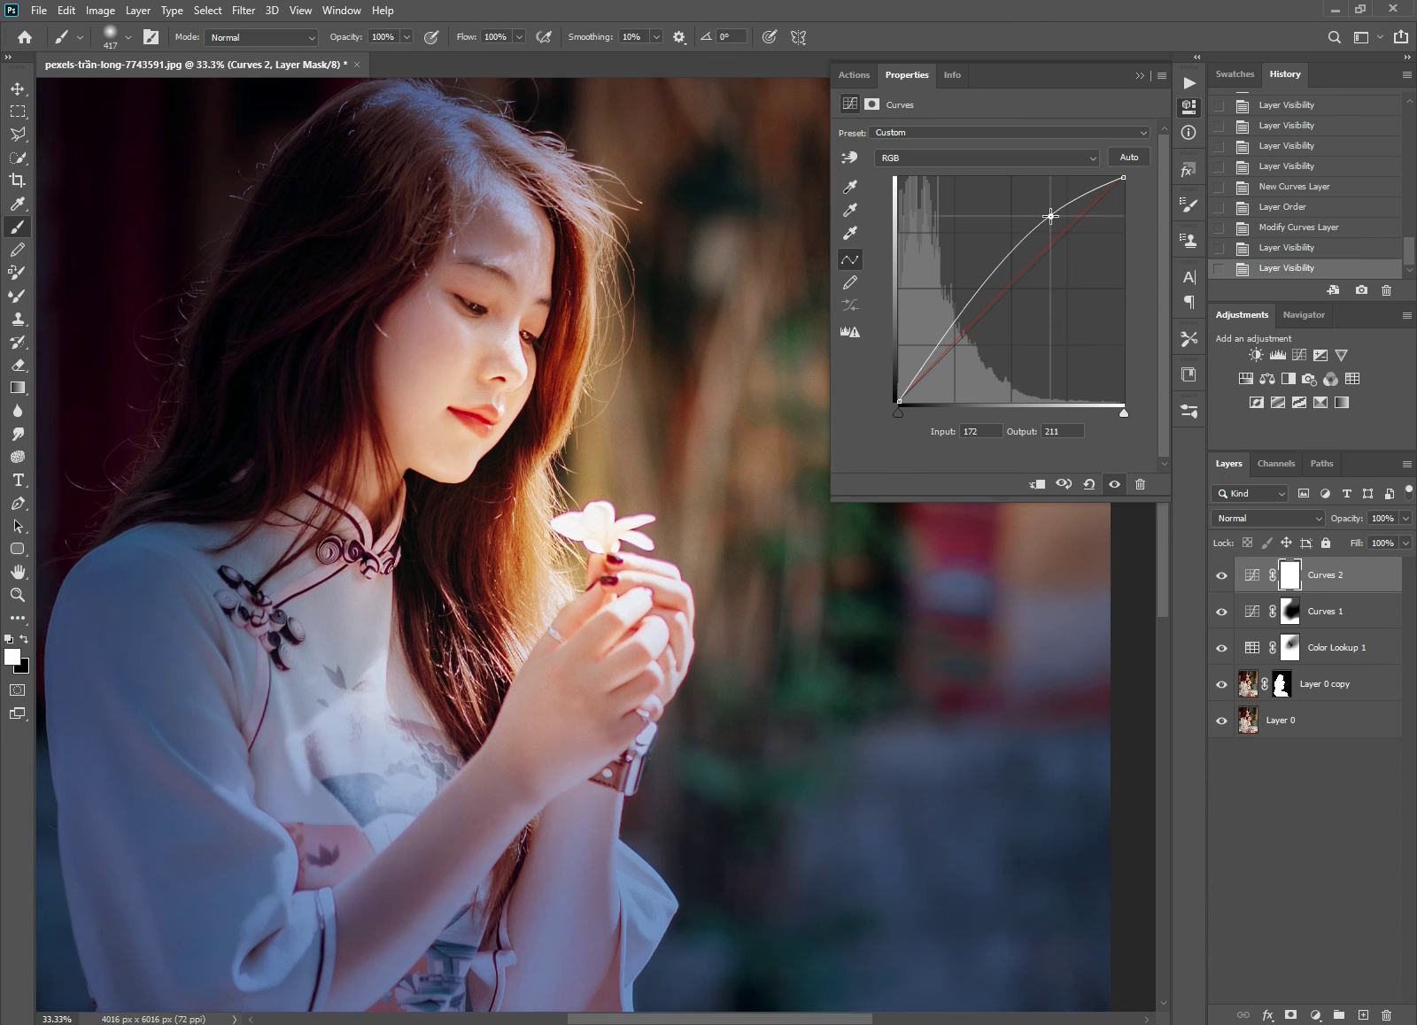
{"action": "left_click_drag", "start_coordinate": [1050, 215], "coordinate": [1040, 207]}
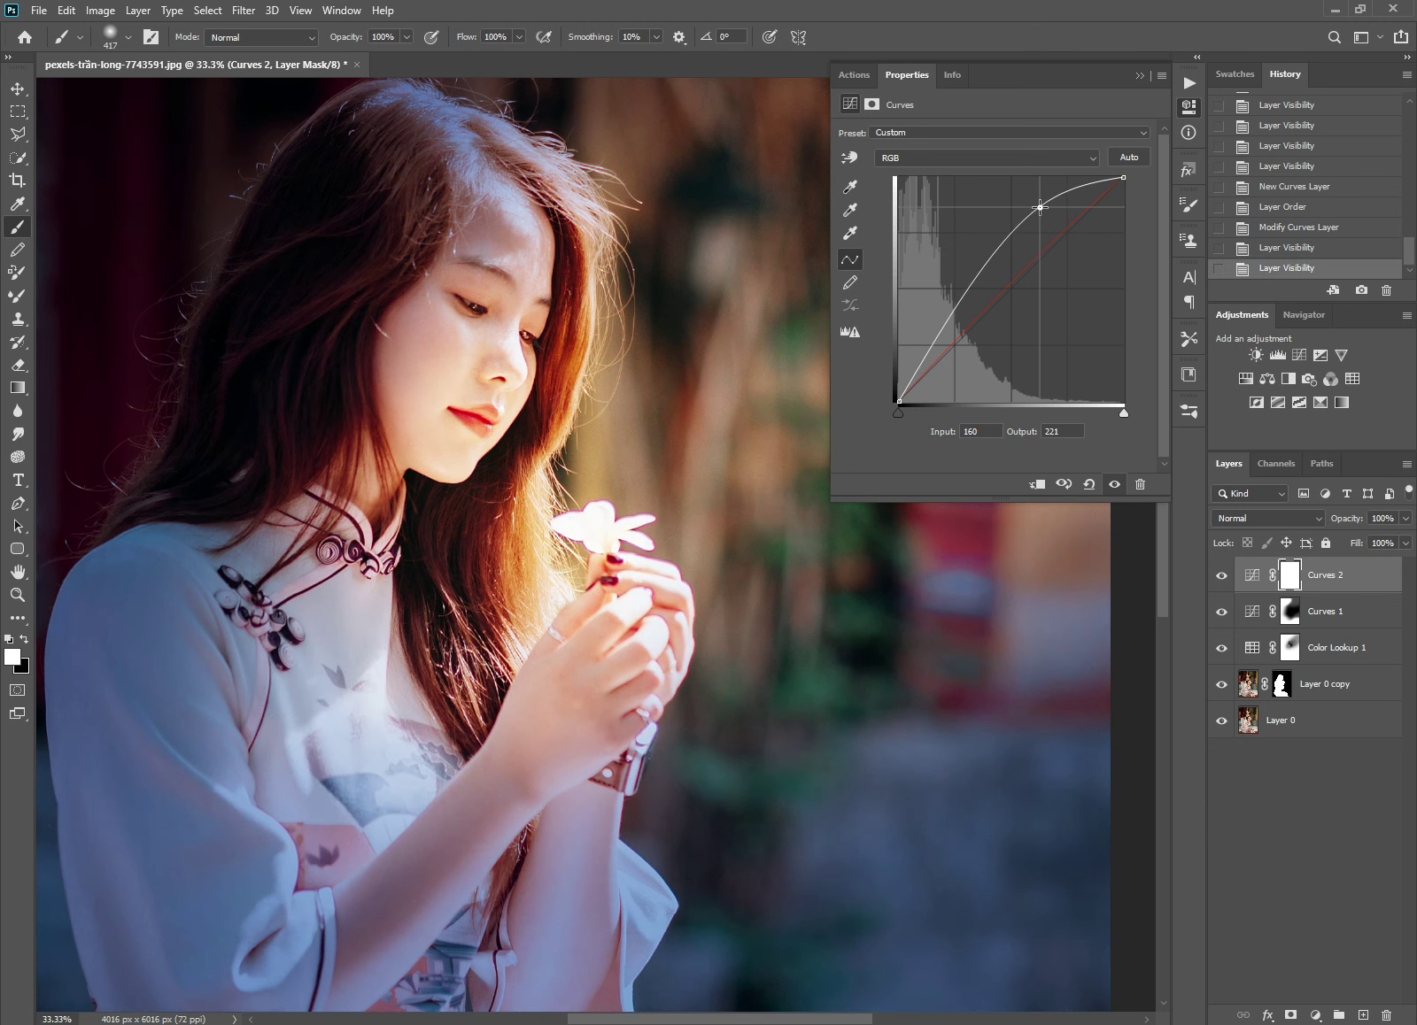
{"action": "left_click", "coordinate": [1222, 576]}
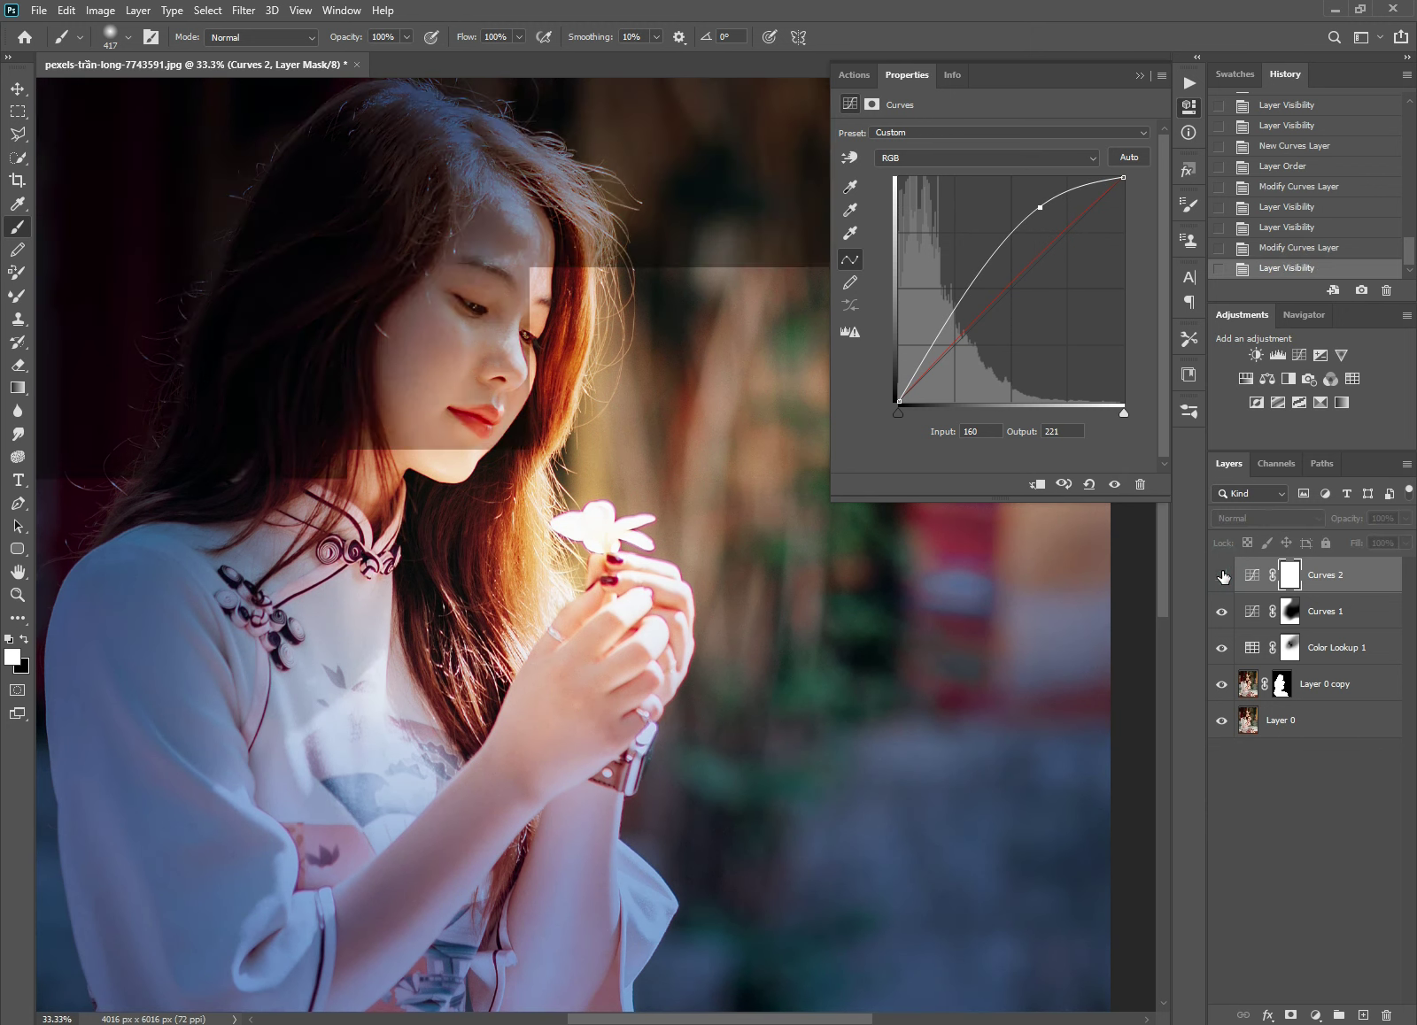
{"action": "left_click", "coordinate": [1222, 575]}
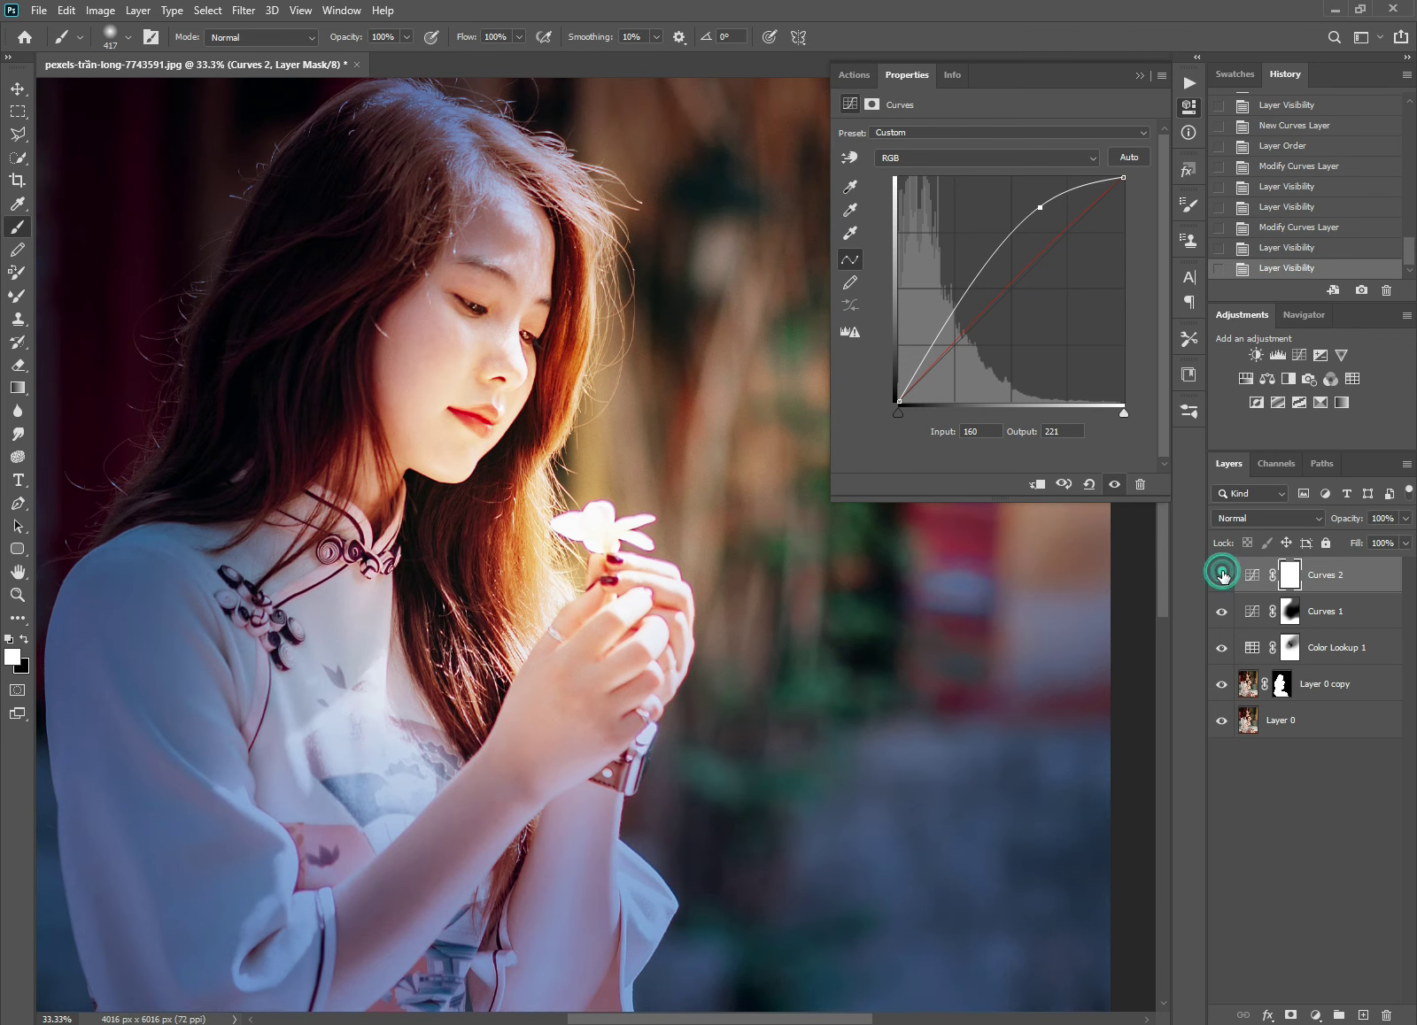
{"action": "left_click", "coordinate": [1222, 576]}
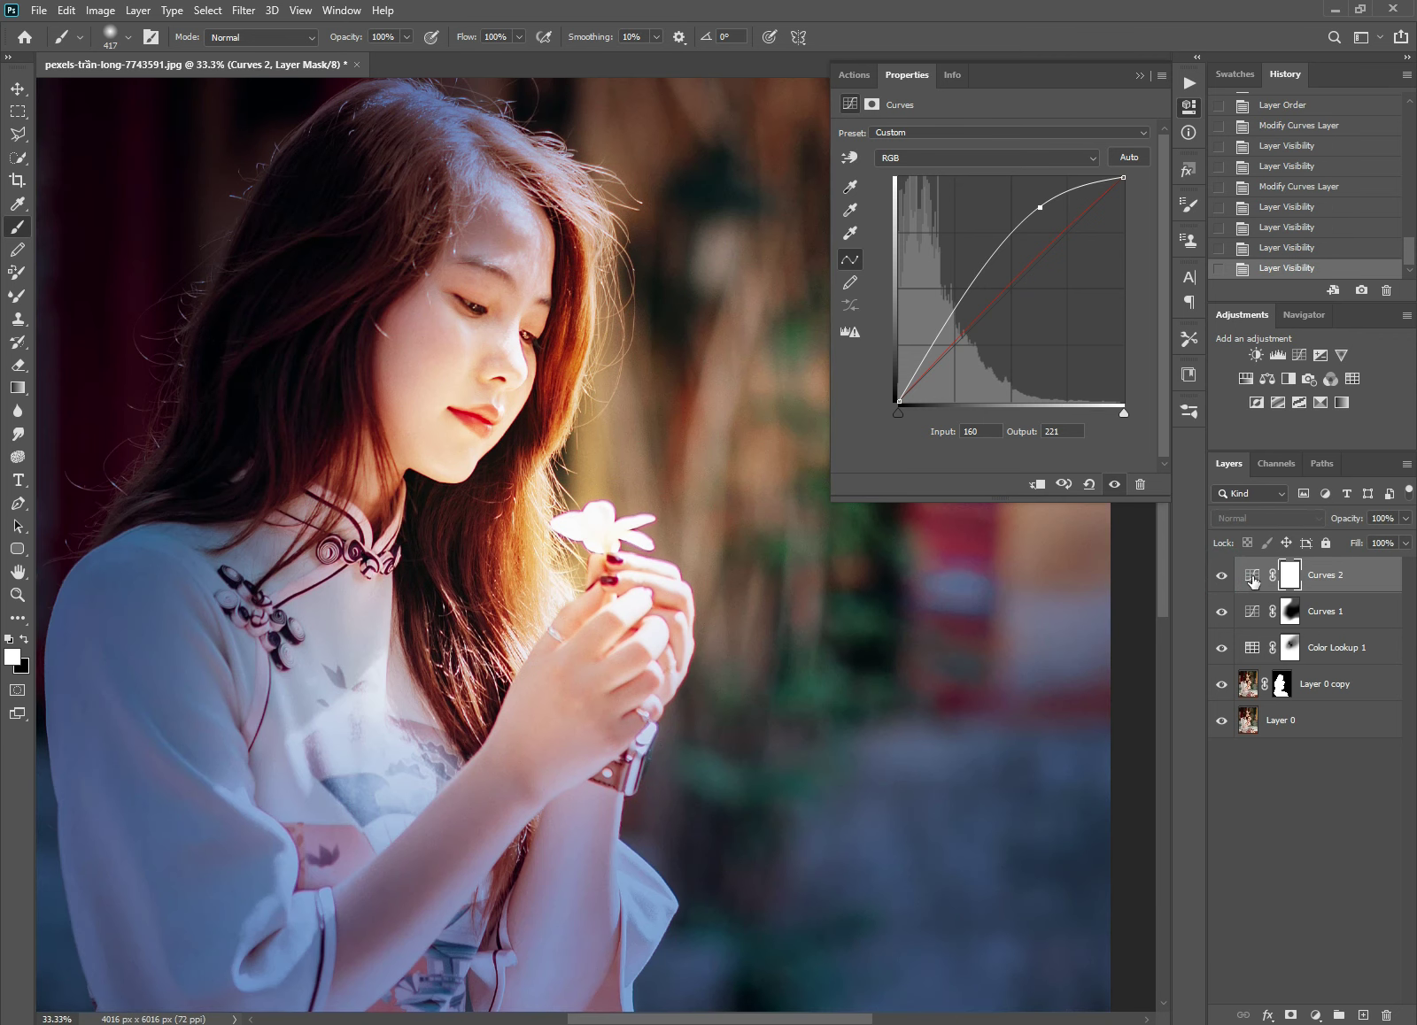
{"action": "left_click", "coordinate": [1289, 578]}
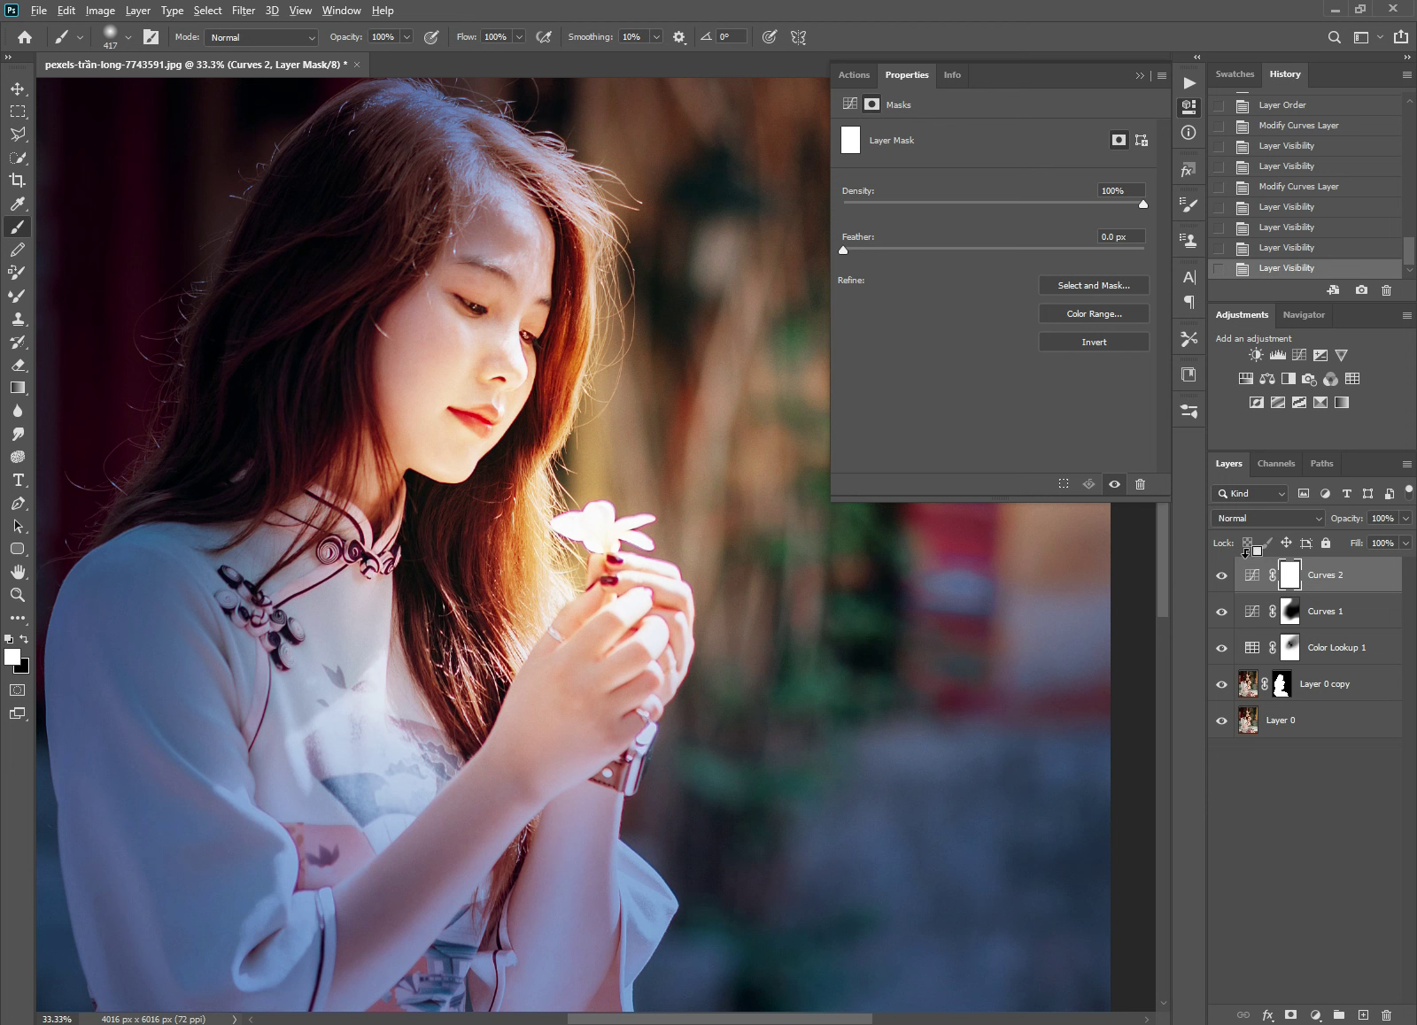
Step: Fill the Curves 2 mask with black, then paint white brightening onto the lower flower
{"action": "key", "text": "alt+BackSpace"}
{"action": "key", "text": "ctrl+BackSpace"}
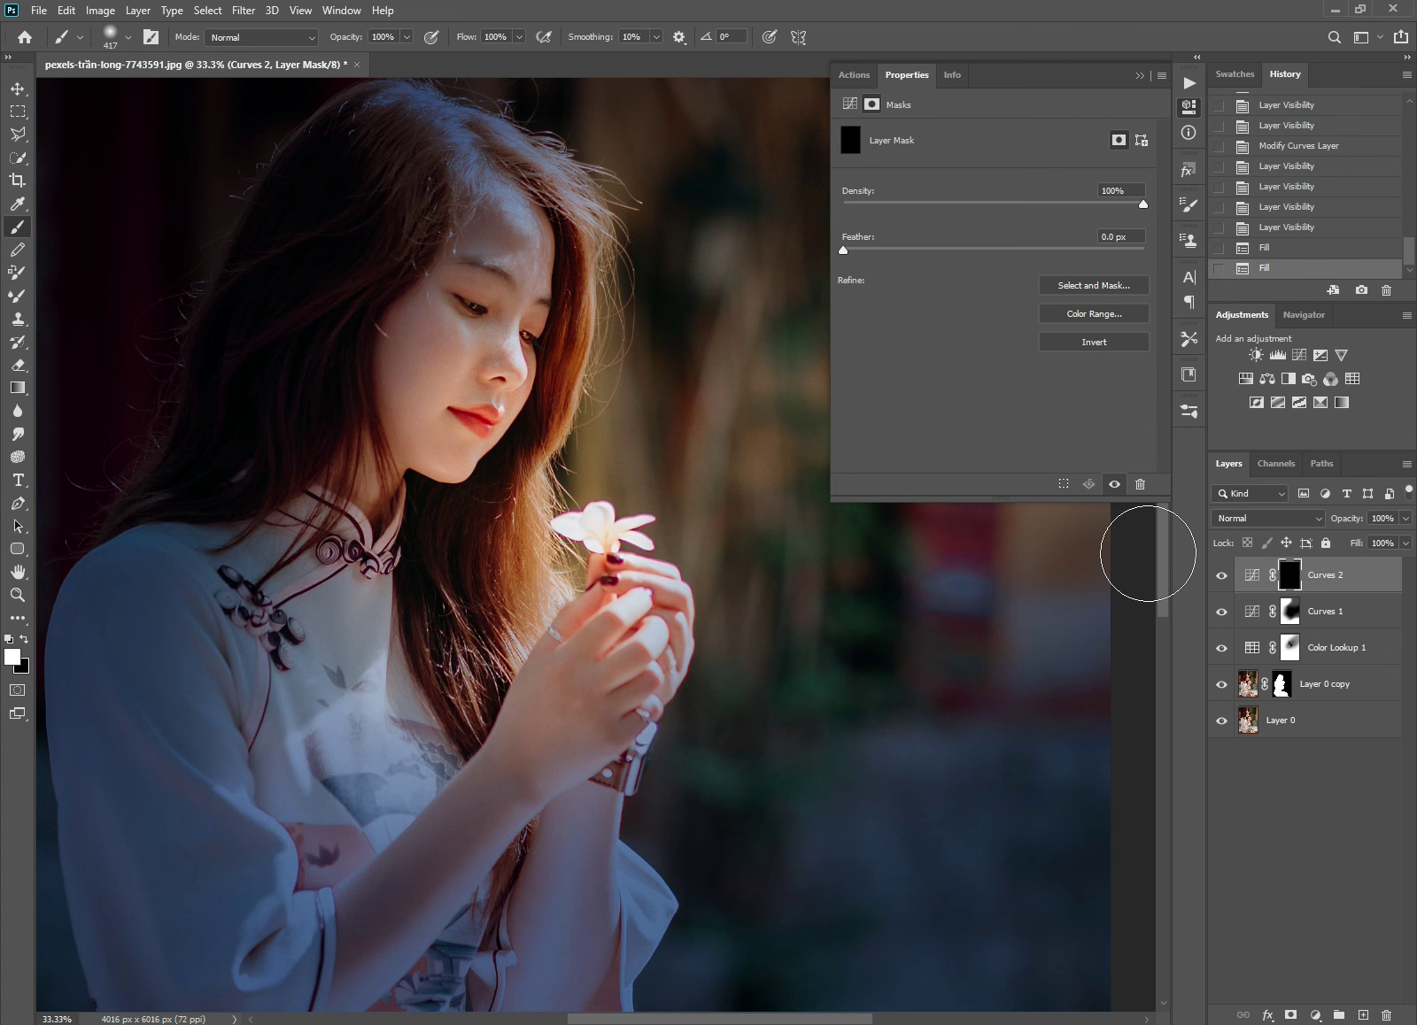
{"action": "left_click", "coordinate": [627, 531]}
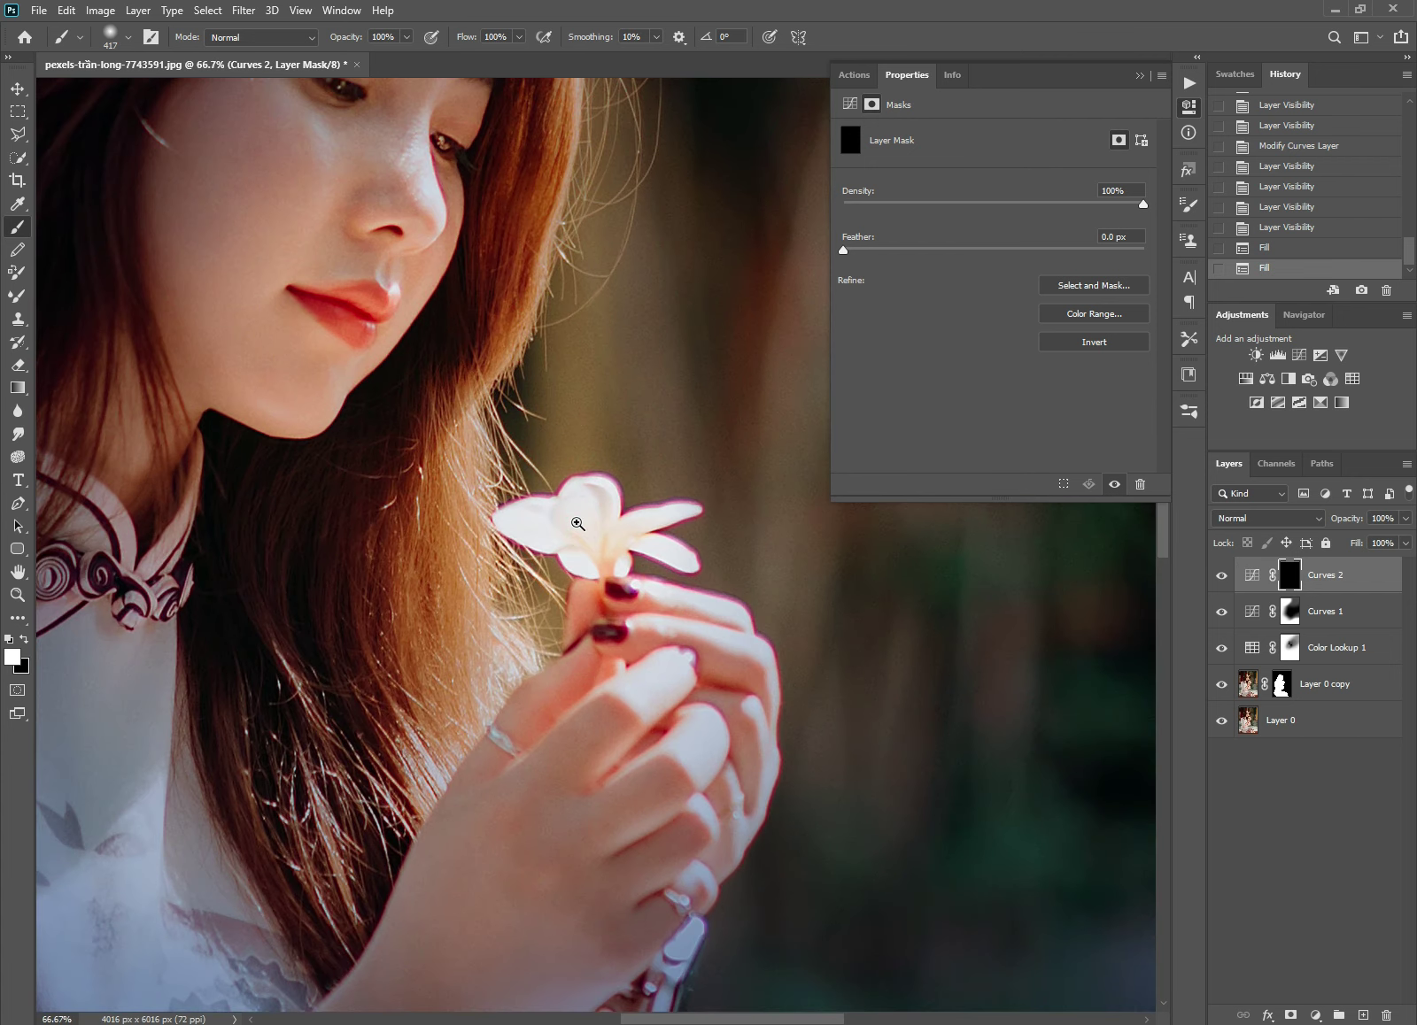
{"action": "left_click", "coordinate": [584, 525]}
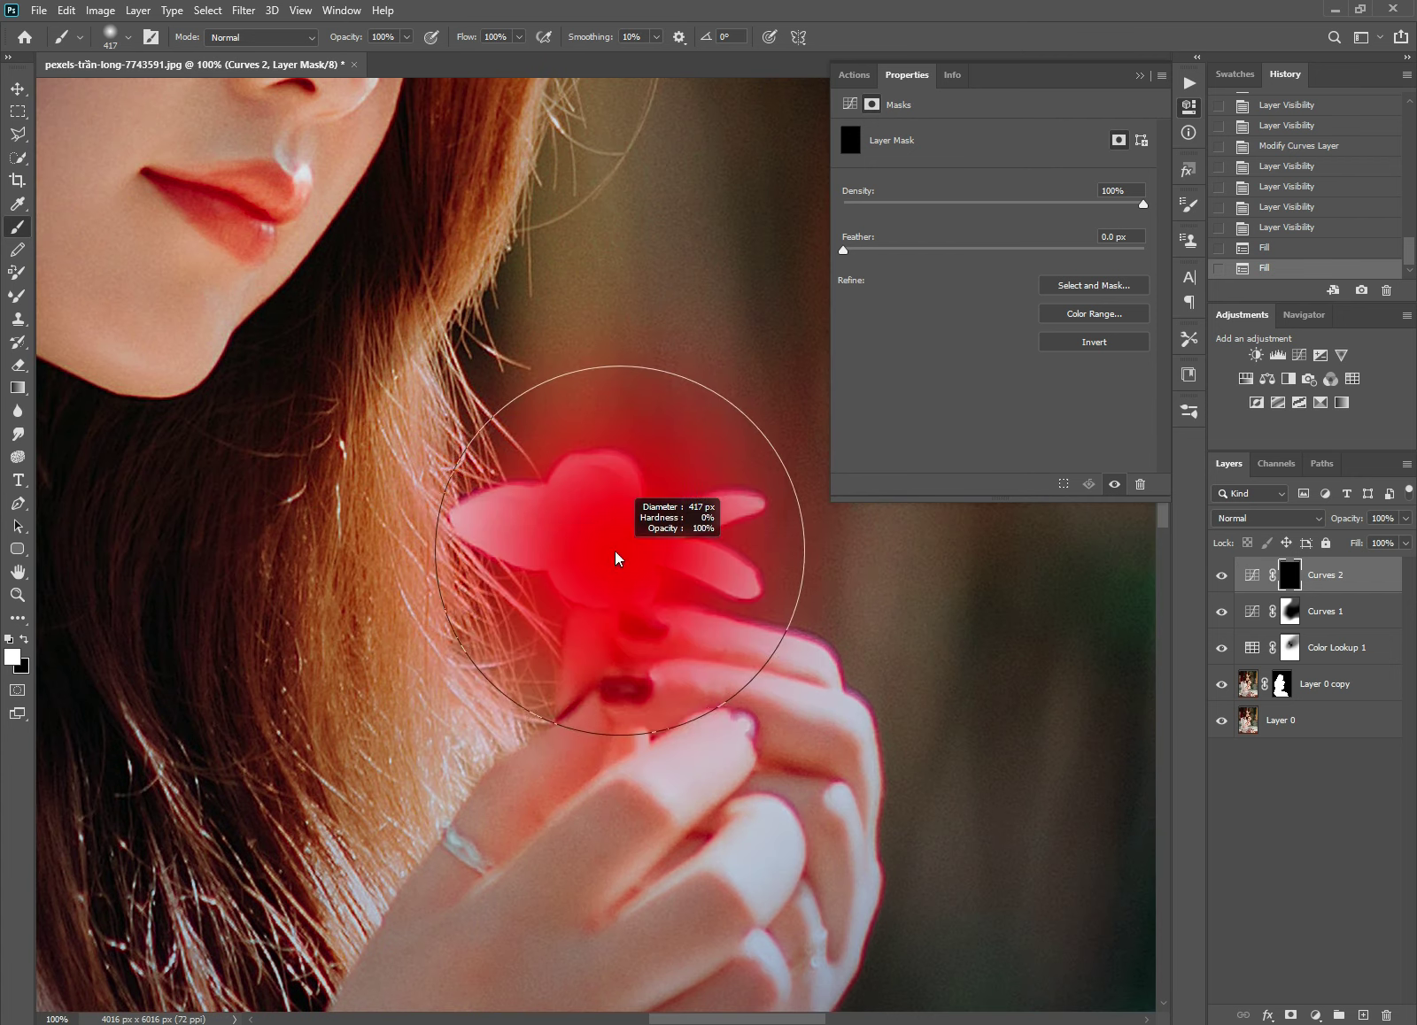
{"action": "mouse_move", "coordinate": [577, 522]}
{"action": "left_mouse_down"}
{"action": "mouse_move", "coordinate": [534, 541]}
{"action": "mouse_move", "coordinate": [624, 528]}
{"action": "mouse_move", "coordinate": [592, 535]}
{"action": "mouse_move", "coordinate": [599, 550]}
{"action": "left_mouse_up"}
{"action": "key", "text": "x"}
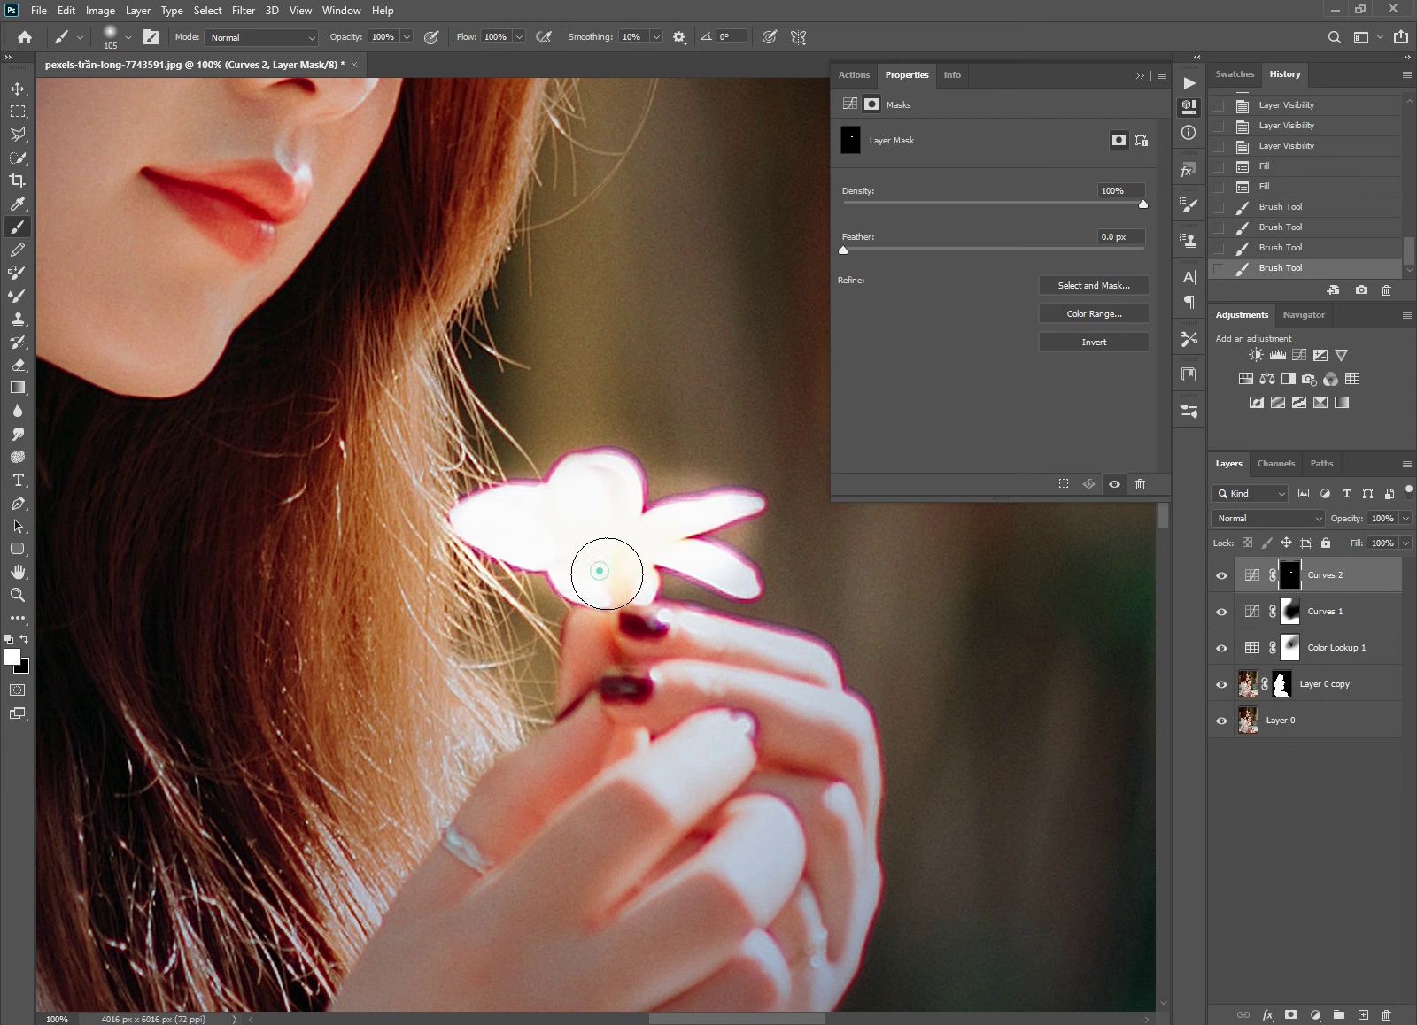
{"action": "mouse_move", "coordinate": [611, 549]}
{"action": "left_mouse_down"}
{"action": "mouse_move", "coordinate": [655, 554]}
{"action": "mouse_move", "coordinate": [593, 542]}
{"action": "left_mouse_up"}
{"action": "left_click", "coordinate": [583, 536]}
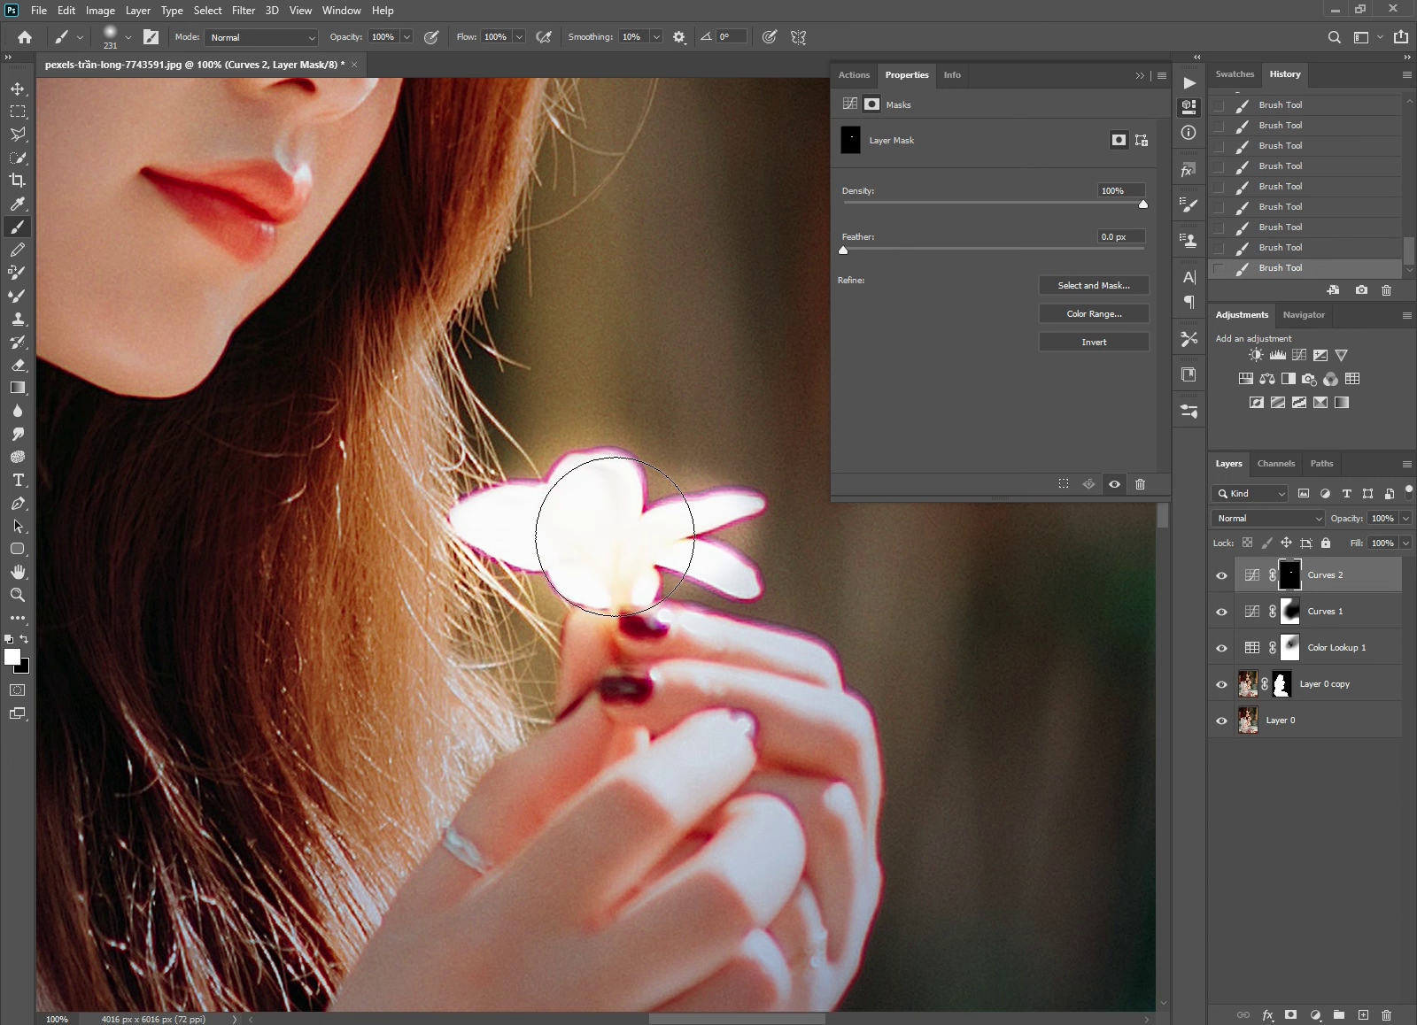
Step: With the brush at about 433 px, paint a soft glow around the whole flower
{"action": "left_click_drag", "start_coordinate": [658, 542], "coordinate": [615, 548]}
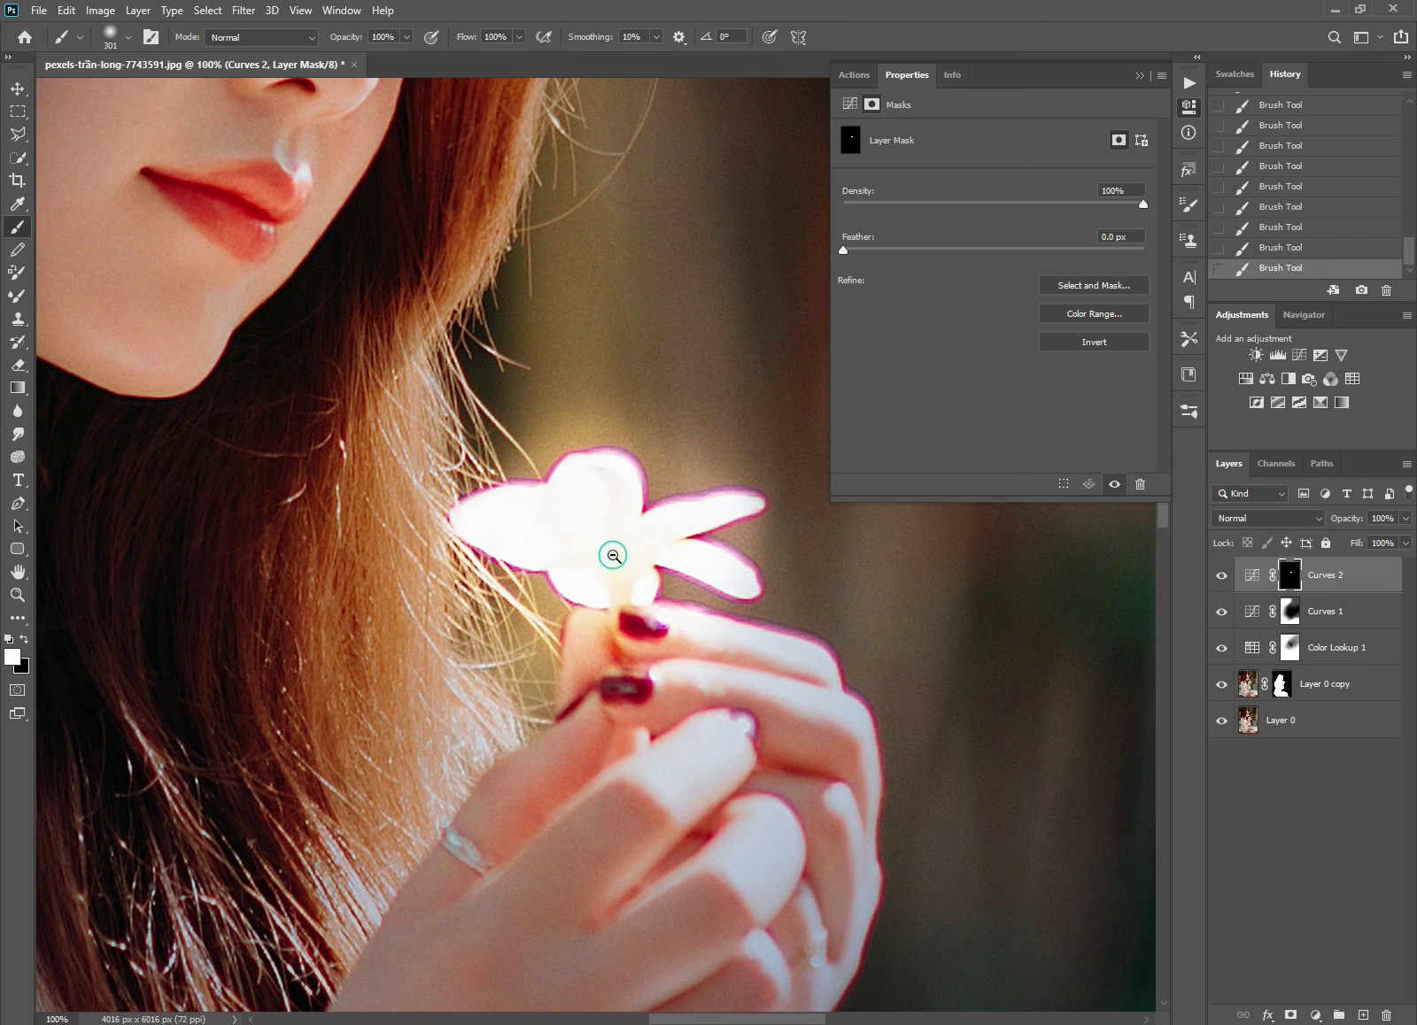
{"action": "left_click", "coordinate": [612, 555], "text": "alt"}
{"action": "scroll", "coordinate": [611, 558], "scroll_direction": "up", "scroll_amount": 2}
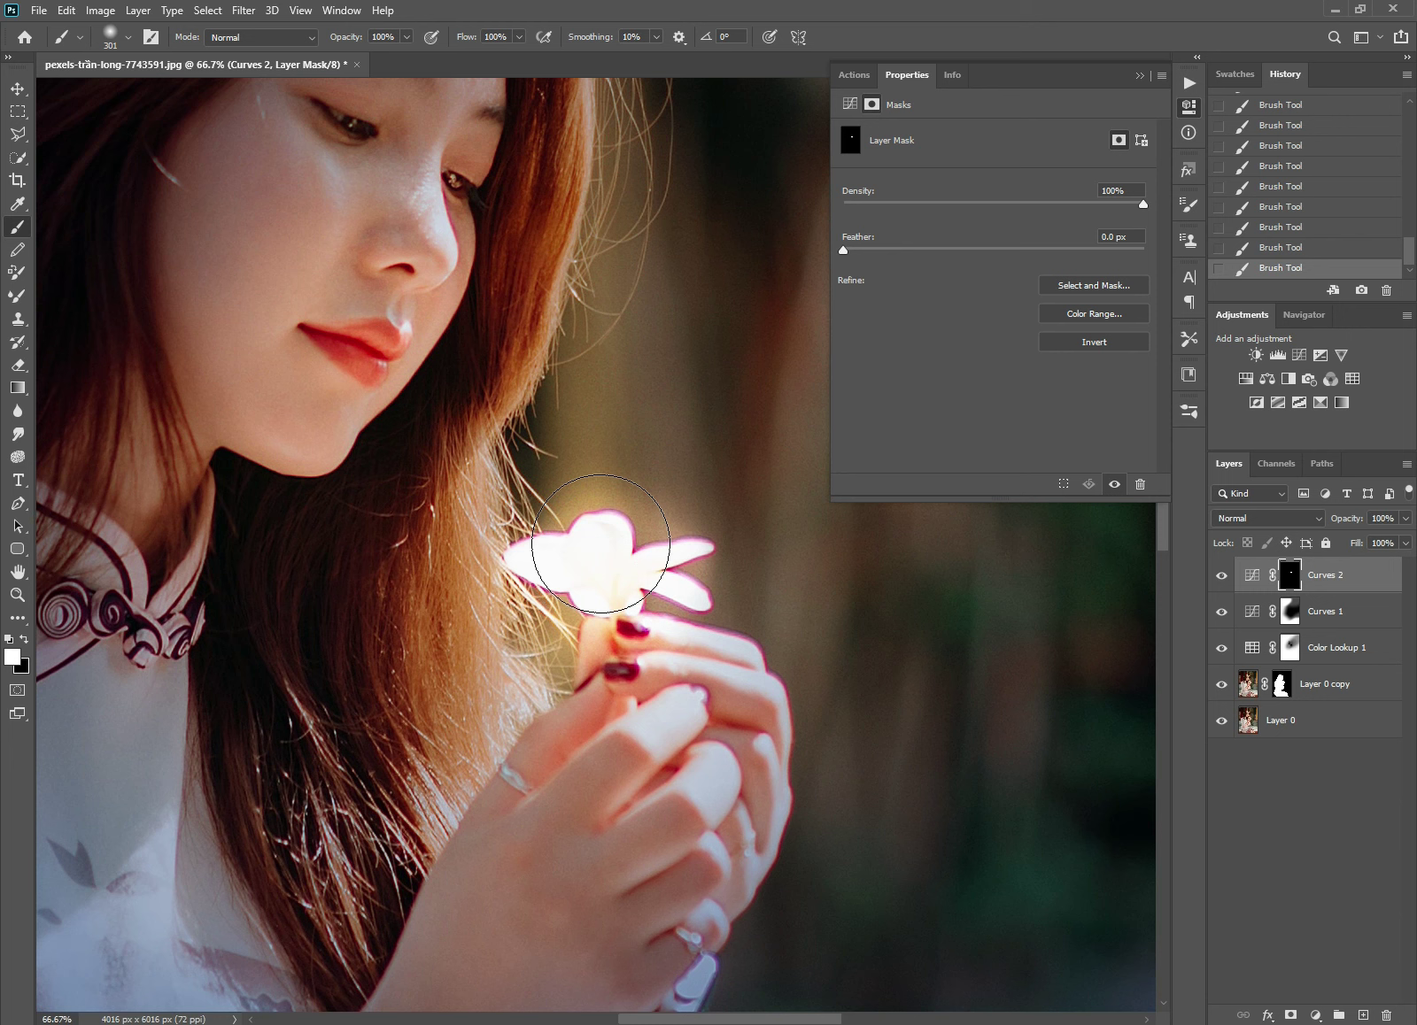
{"action": "left_click_drag", "start_coordinate": [603, 573], "coordinate": [642, 571]}
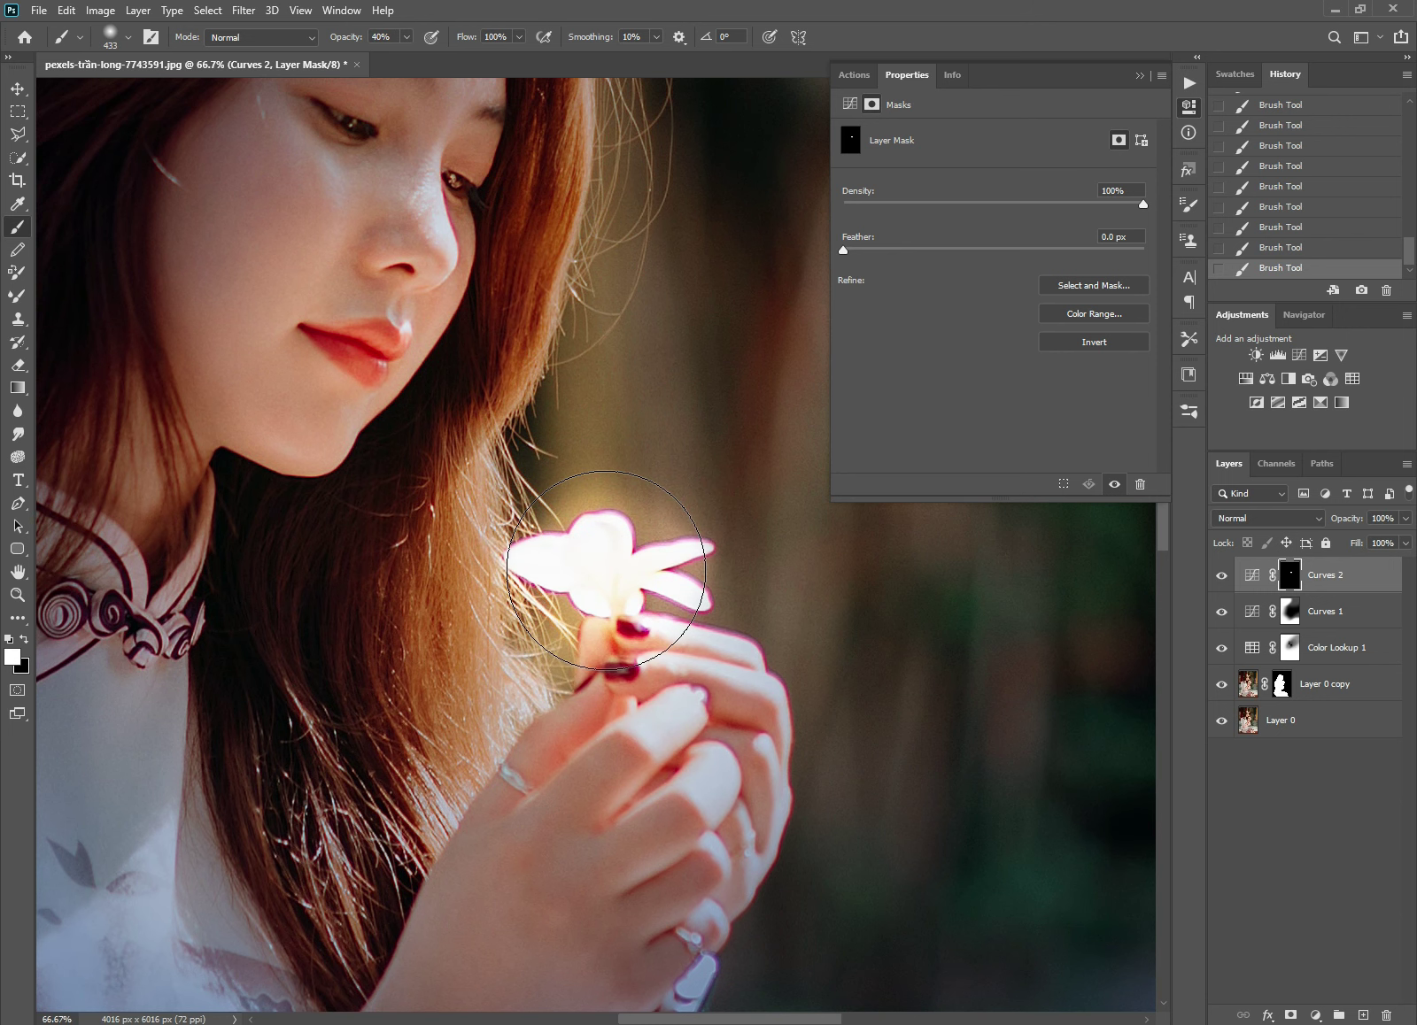
{"action": "left_click_drag", "start_coordinate": [606, 571], "coordinate": [580, 597]}
{"action": "scroll", "coordinate": [590, 564], "scroll_direction": "down", "scroll_amount": 2, "text": "alt"}
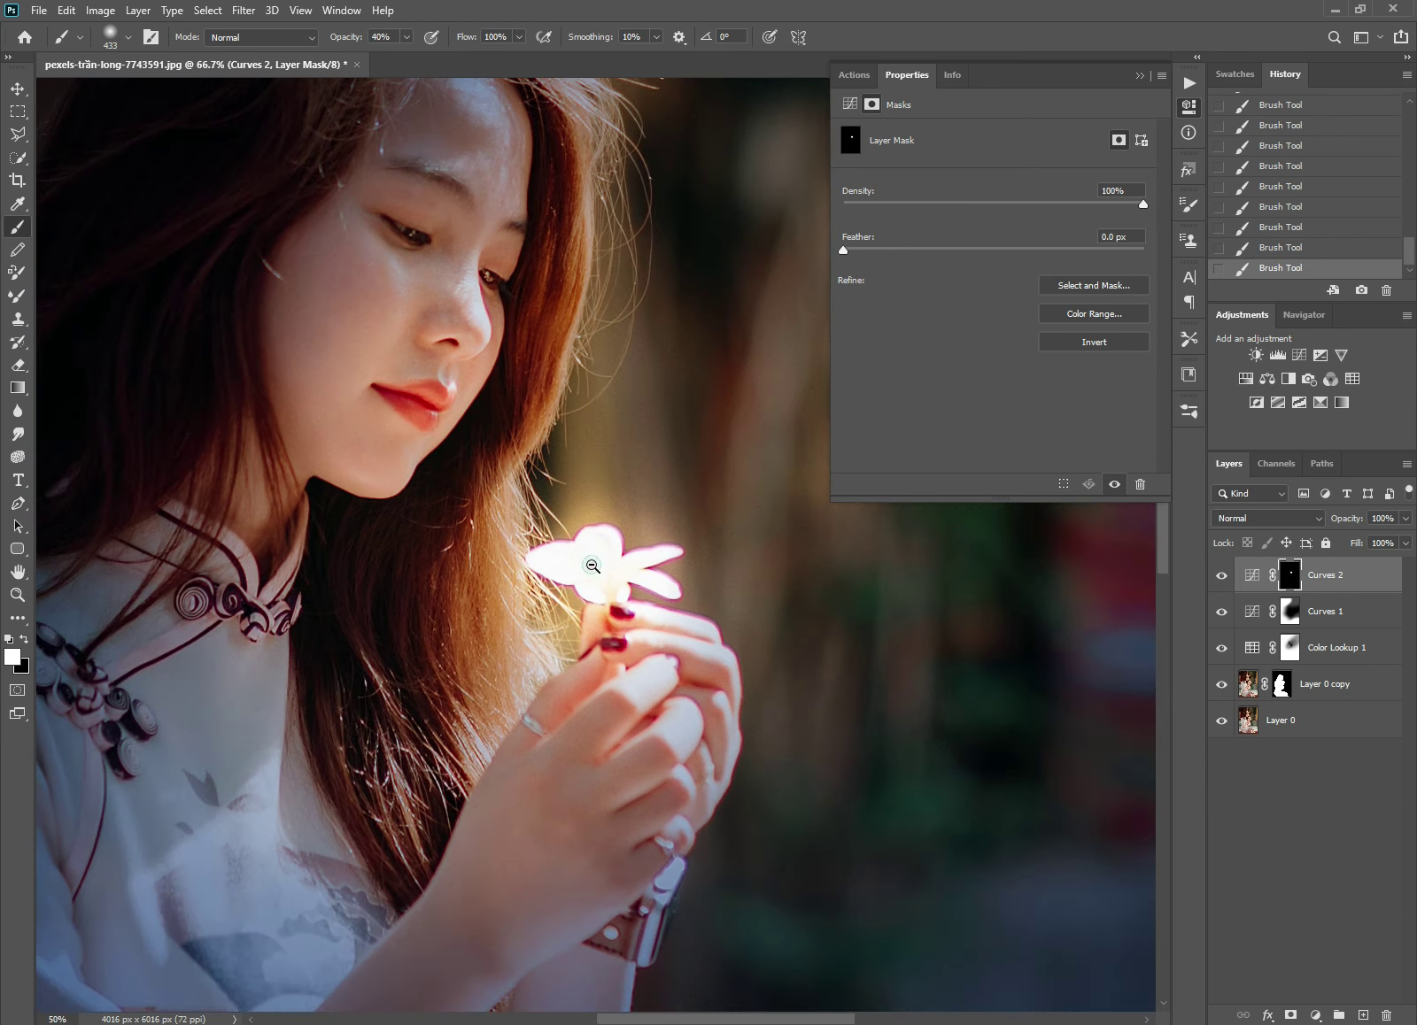
{"action": "scroll", "coordinate": [519, 579], "scroll_direction": "up", "scroll_amount": 3}
Step: Brighten the nose and lip area, growing the brush to 81 px and then 108 px
{"action": "mouse_move", "coordinate": [519, 578]}
{"action": "left_mouse_down"}
{"action": "mouse_move", "coordinate": [565, 554]}
{"action": "mouse_move", "coordinate": [602, 565]}
{"action": "mouse_move", "coordinate": [222, 542]}
{"action": "mouse_move", "coordinate": [235, 543]}
{"action": "left_mouse_up"}
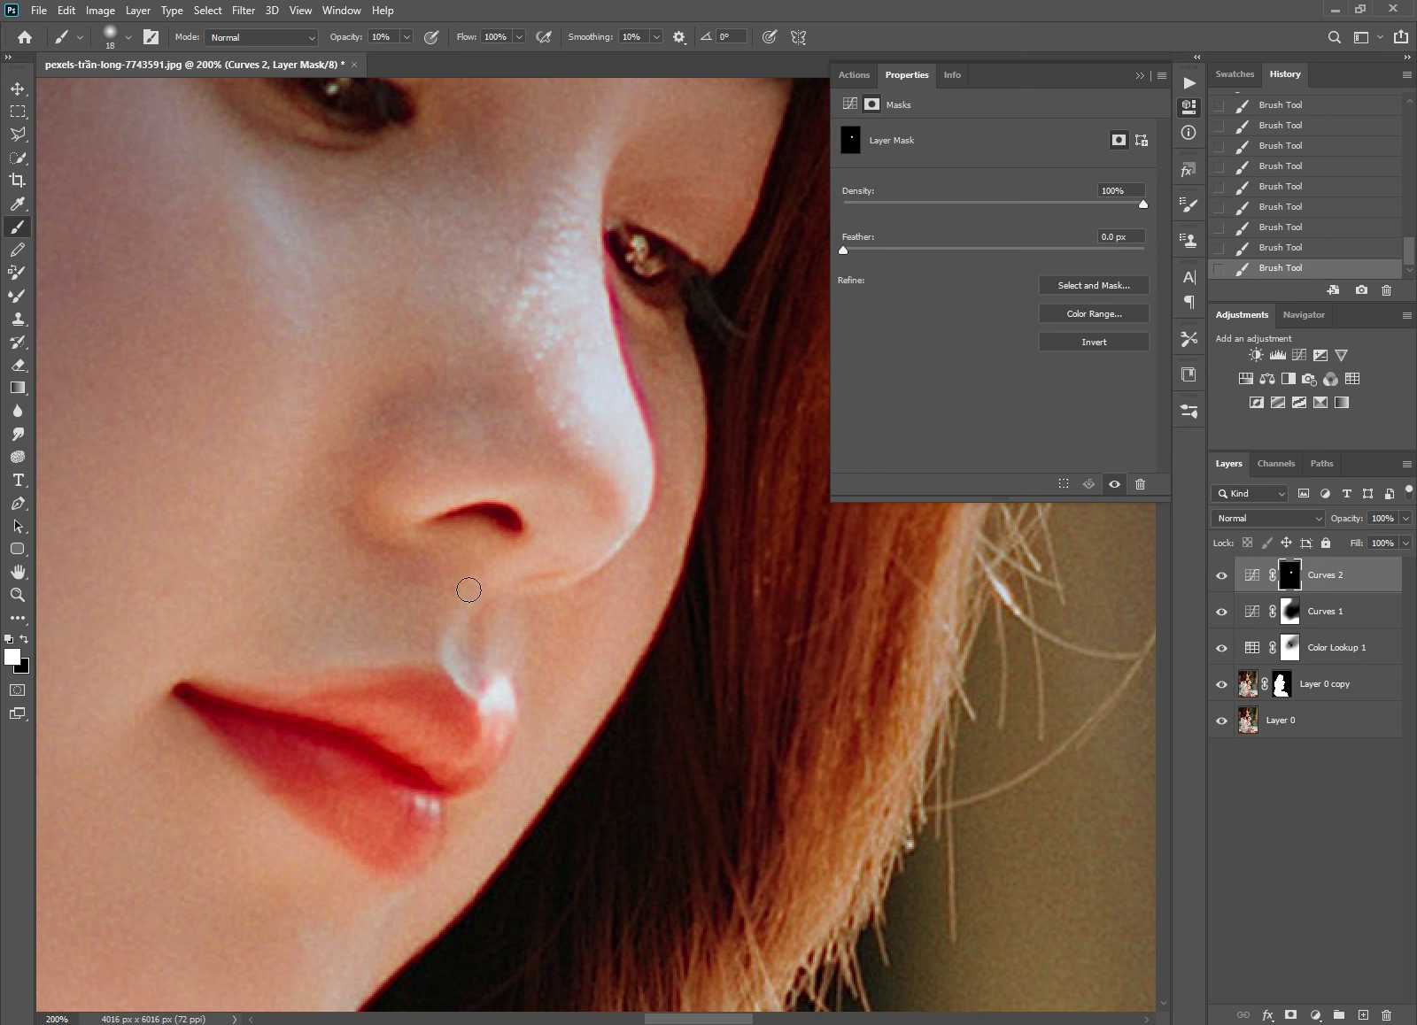
{"action": "left_click_drag", "start_coordinate": [624, 518], "coordinate": [632, 518]}
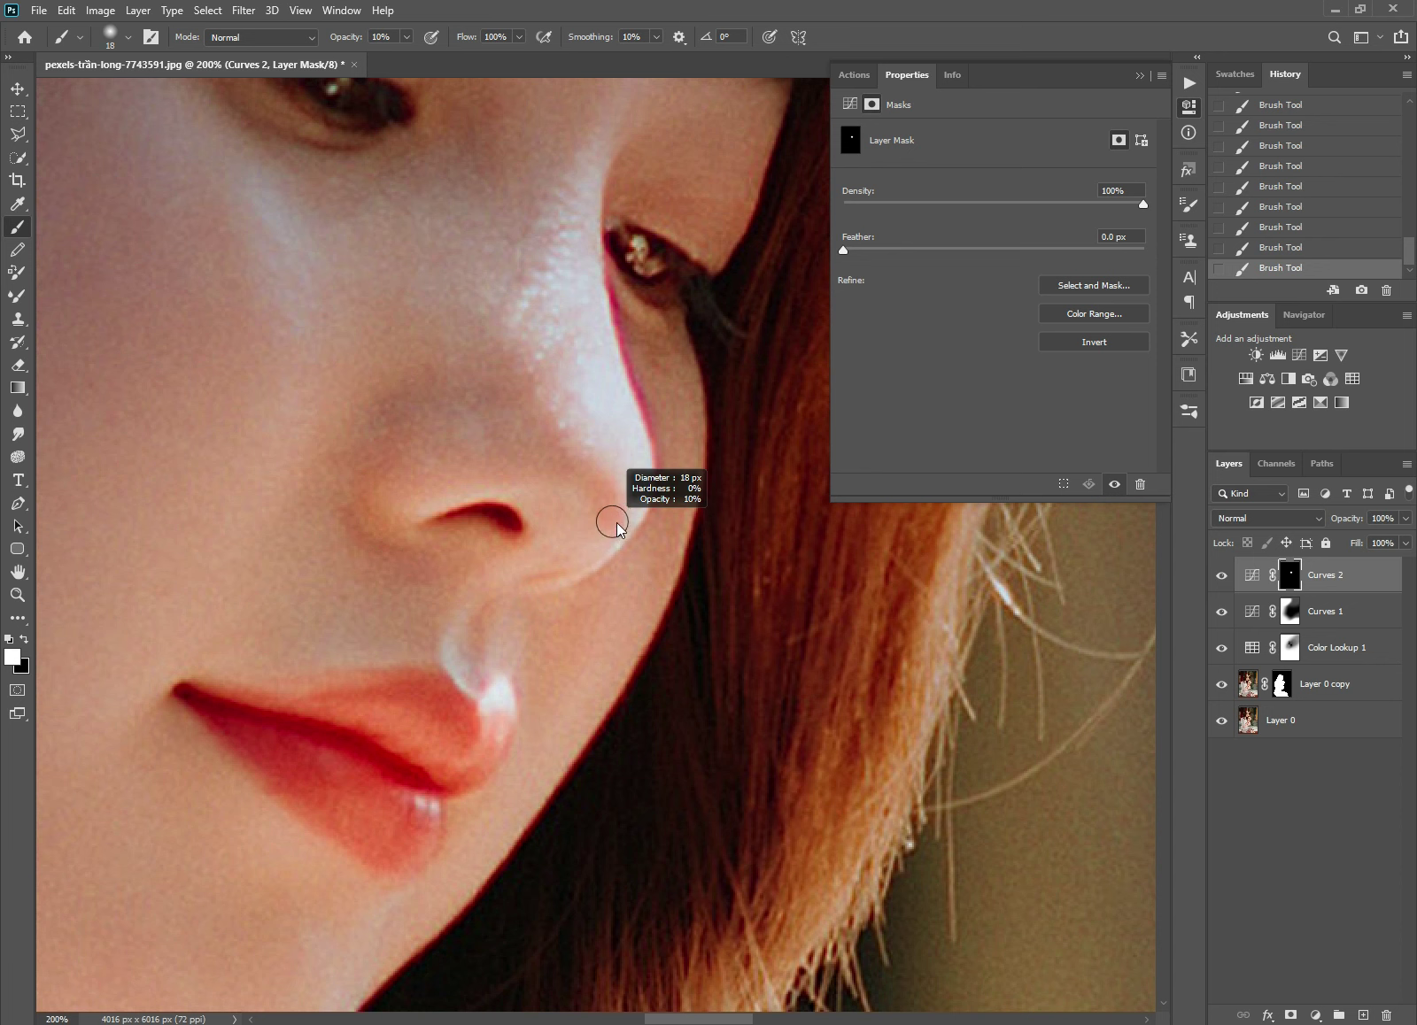
{"action": "scroll", "coordinate": [553, 568], "scroll_direction": "down", "scroll_amount": 2}
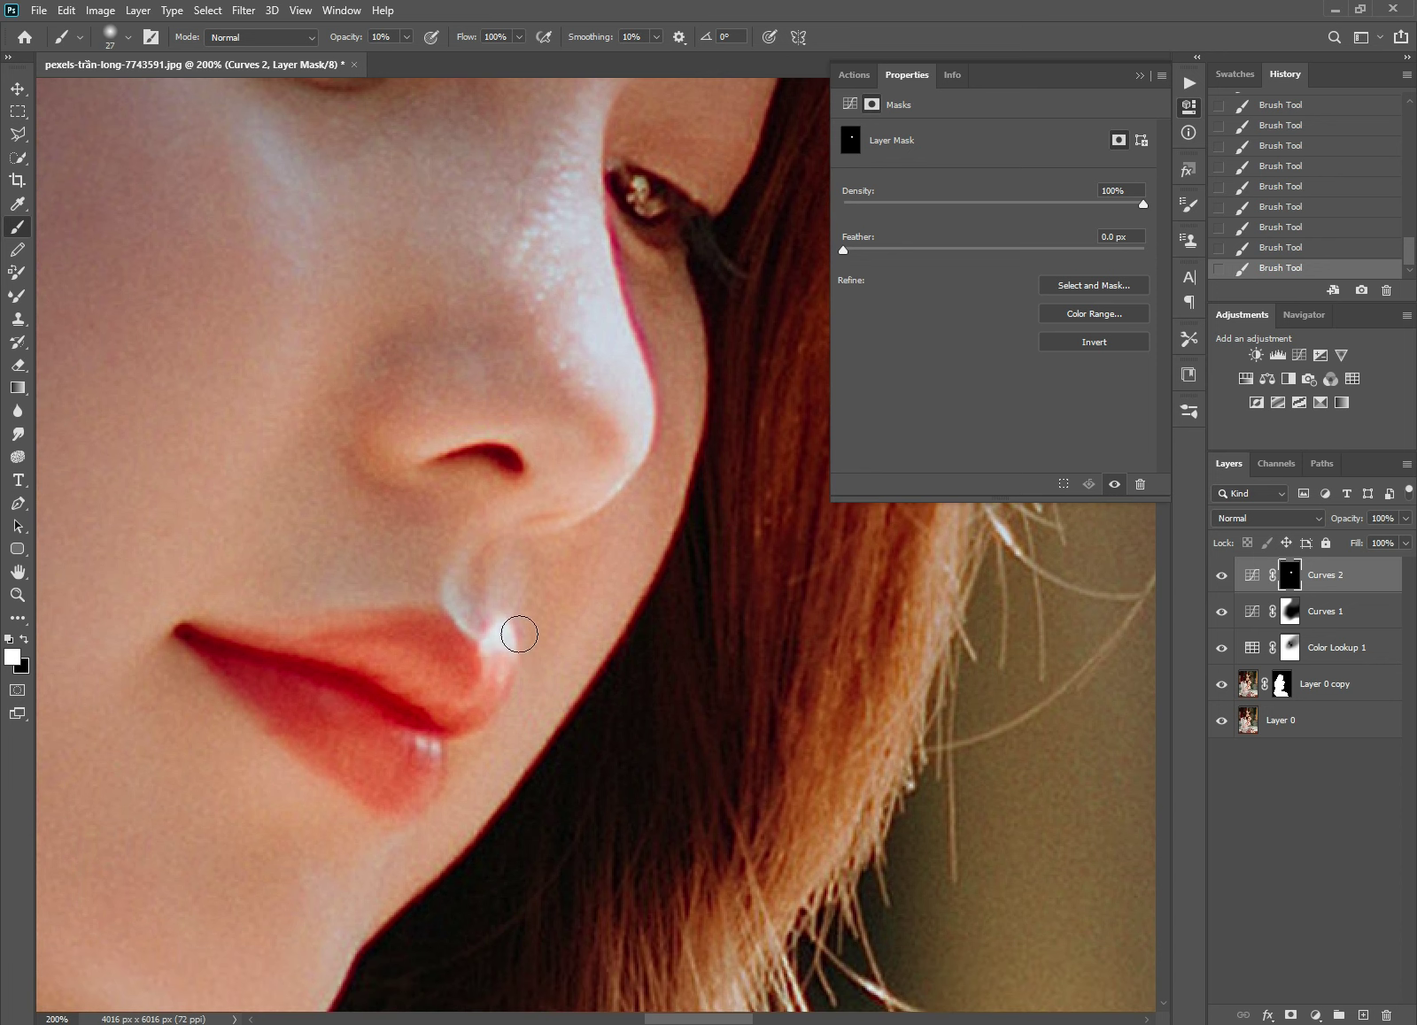
{"action": "scroll", "coordinate": [481, 663], "scroll_direction": "down", "scroll_amount": 3}
{"action": "scroll", "coordinate": [481, 664], "scroll_direction": "left", "scroll_amount": 2}
{"action": "left_click_drag", "start_coordinate": [470, 702], "coordinate": [486, 701]}
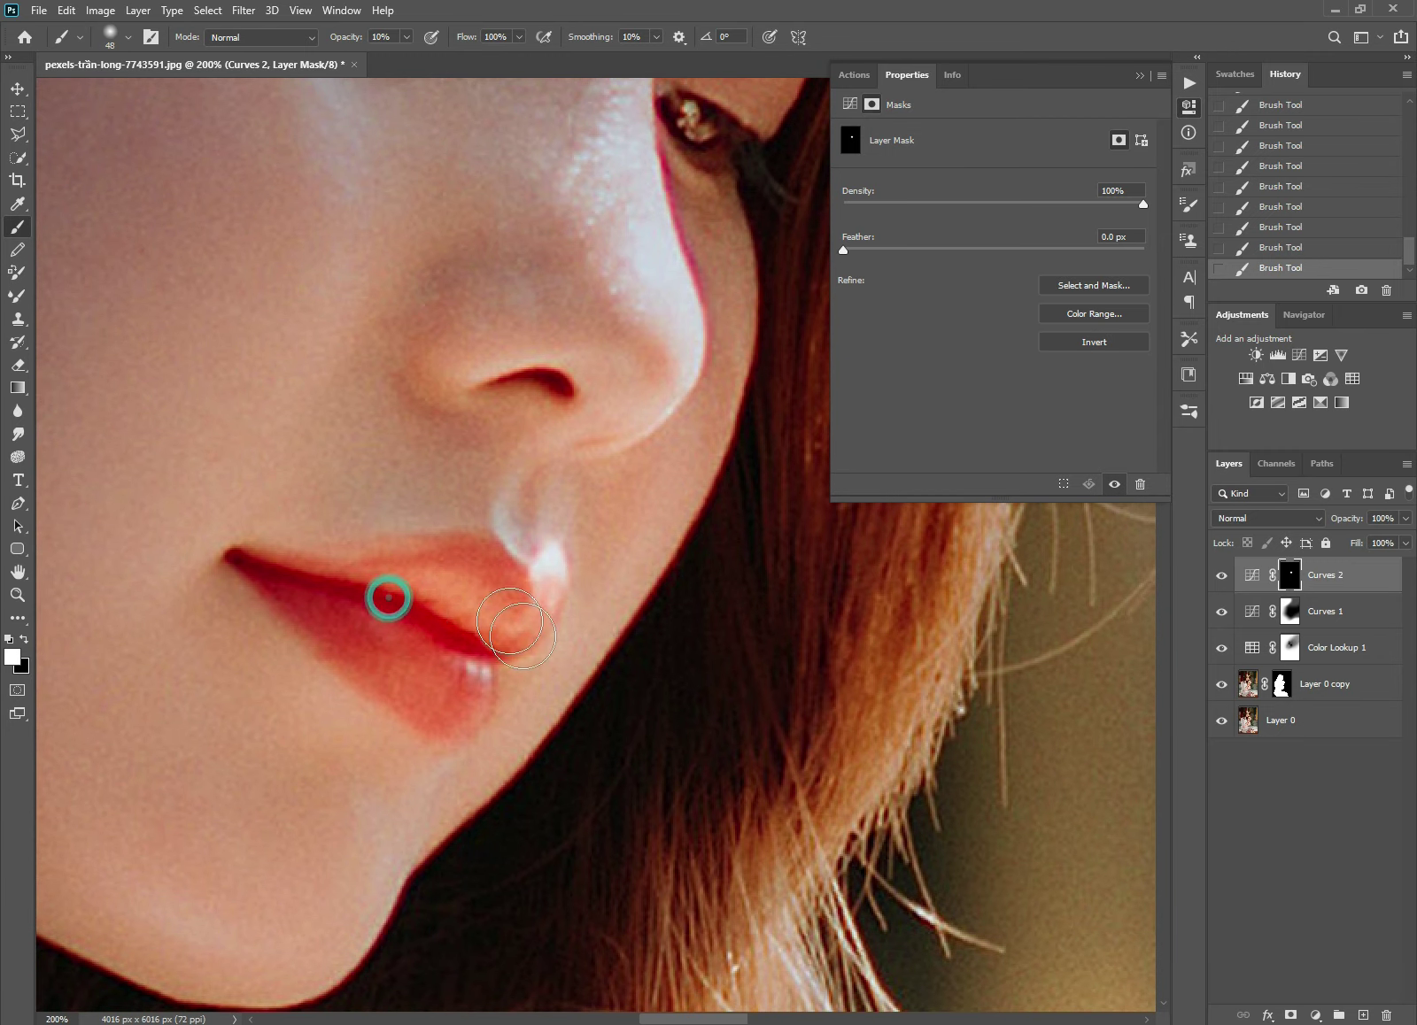
{"action": "scroll", "coordinate": [447, 668], "scroll_direction": "down", "scroll_amount": 1}
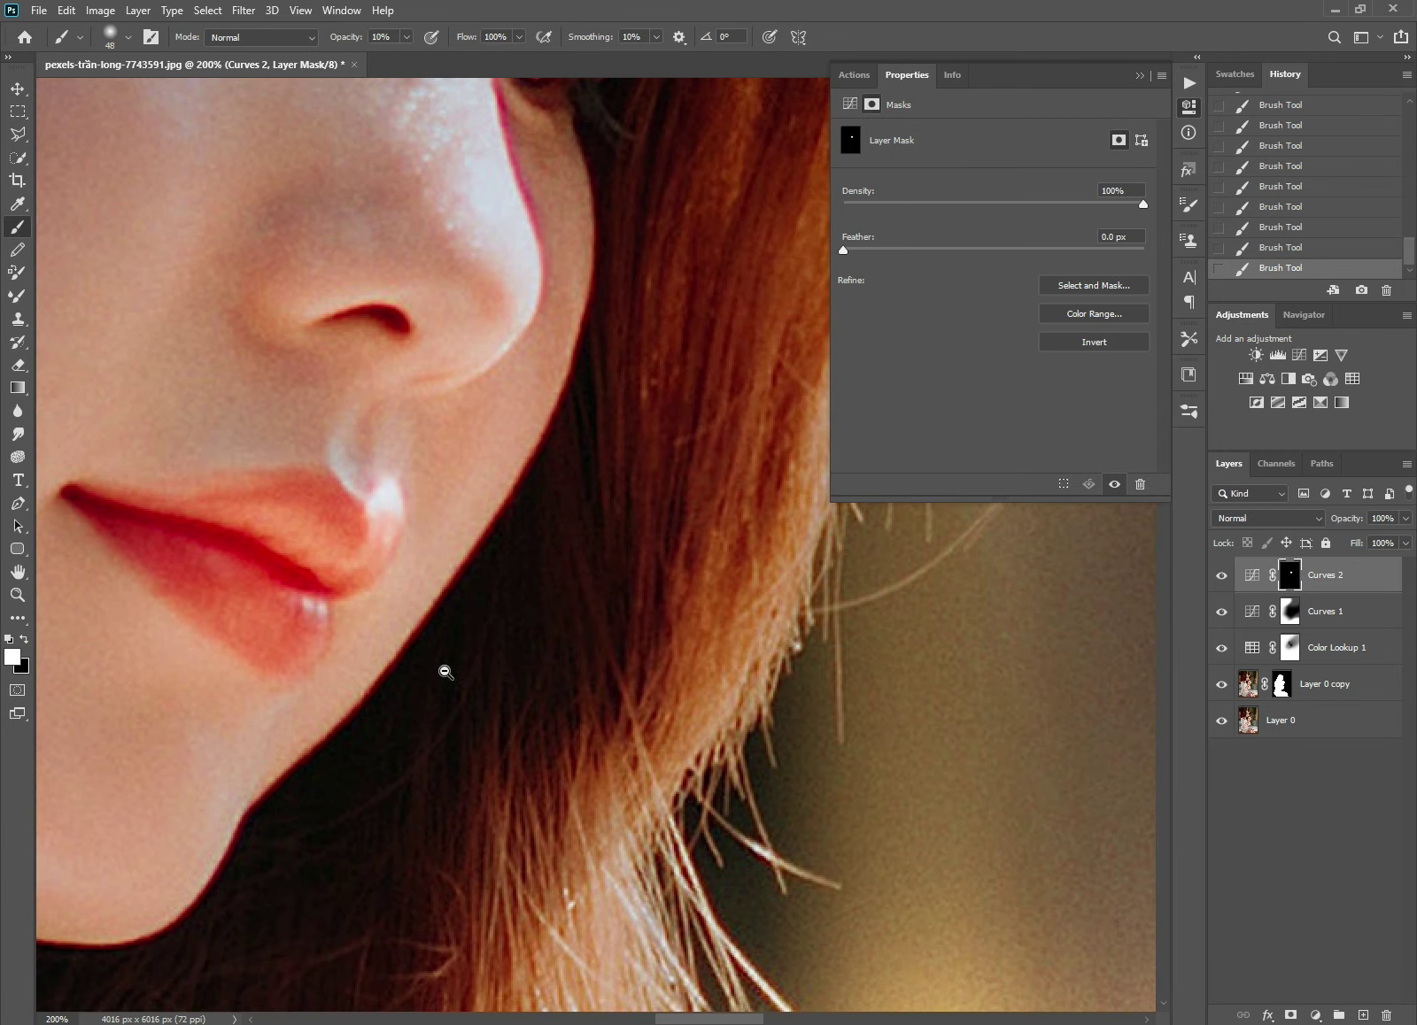
{"action": "scroll", "coordinate": [446, 667], "scroll_direction": "down", "scroll_amount": 1}
{"action": "scroll", "coordinate": [447, 668], "scroll_direction": "down", "scroll_amount": 1}
{"action": "left_click_drag", "start_coordinate": [528, 609], "coordinate": [525, 591]}
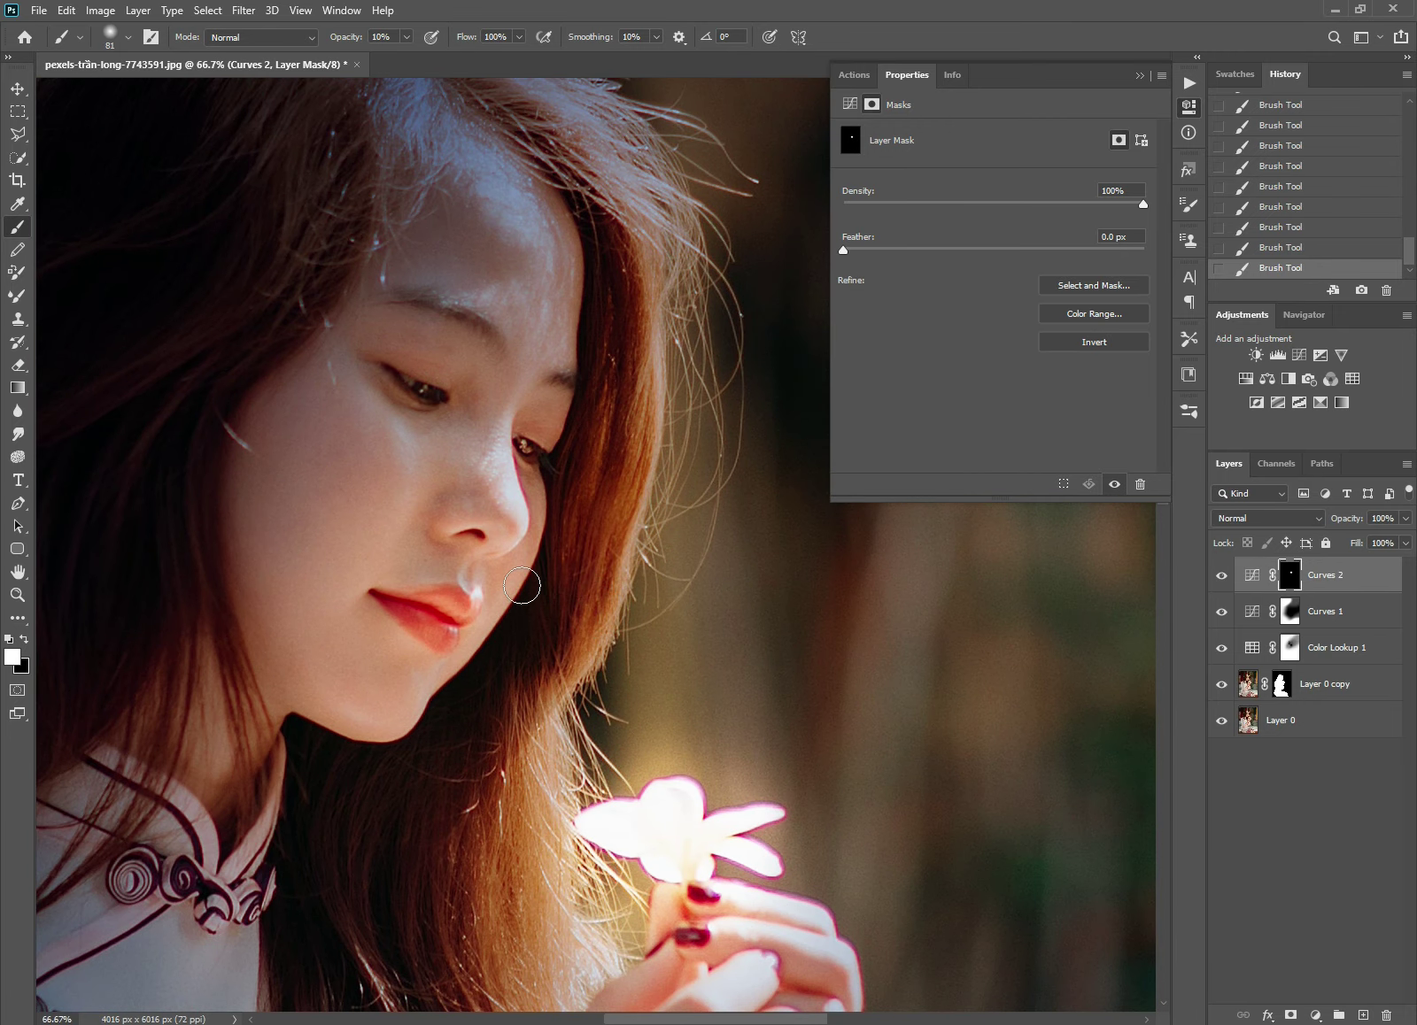
{"action": "left_click_drag", "start_coordinate": [412, 709], "coordinate": [429, 707]}
Step: Touch up the nose, then move down to the chest and hands with a larger brush
{"action": "left_click", "coordinate": [479, 566], "text": "ctrl"}
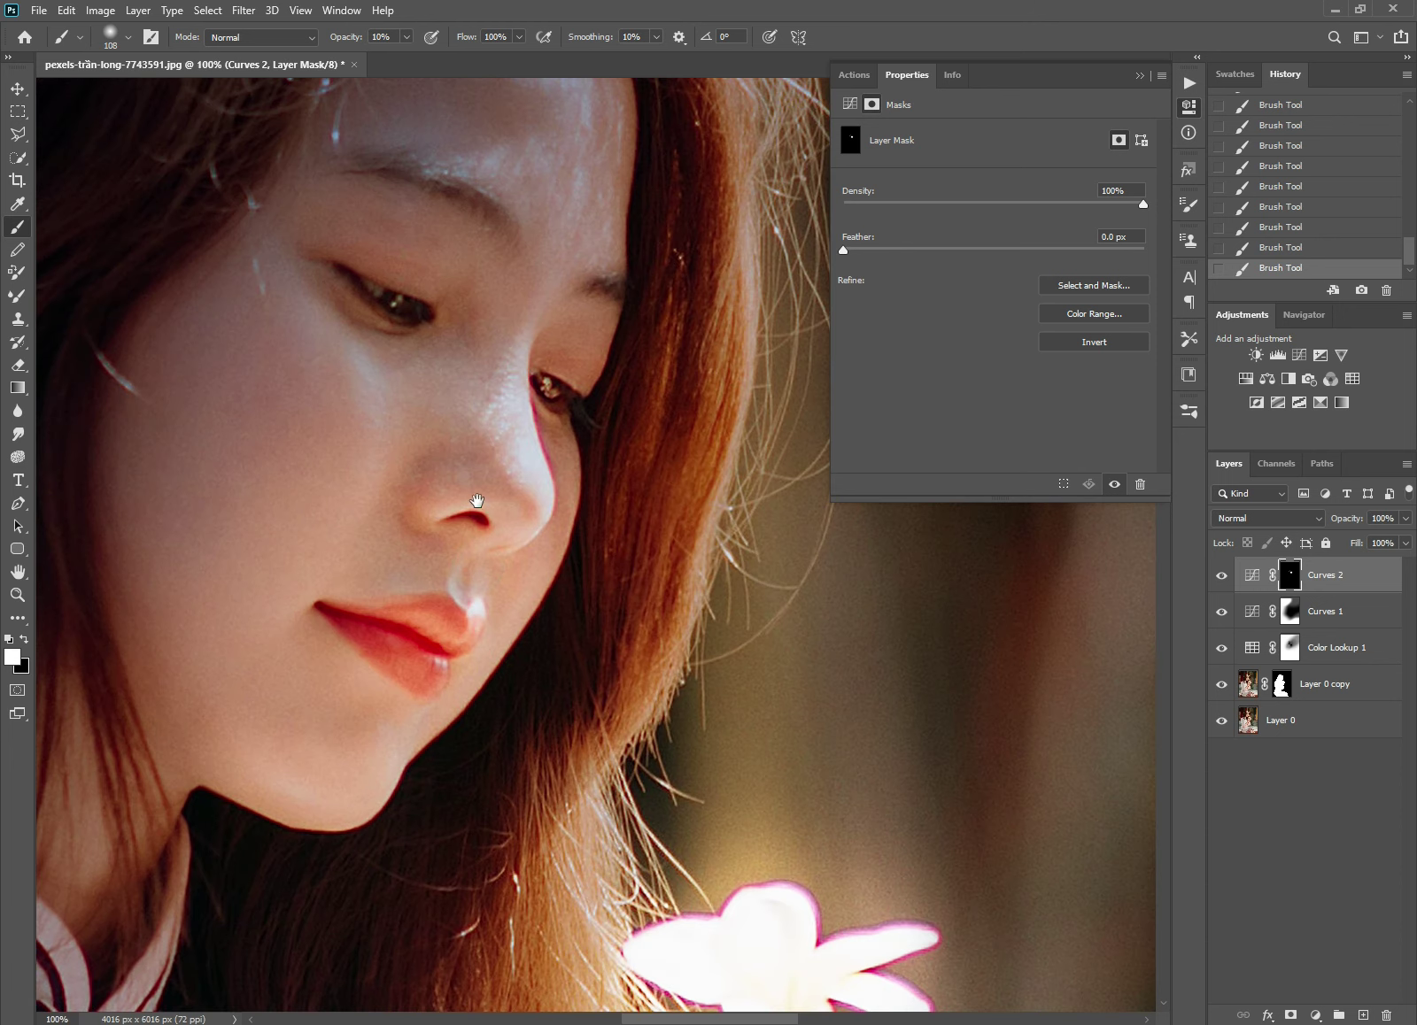
{"action": "left_click_drag", "start_coordinate": [477, 506], "coordinate": [486, 523]}
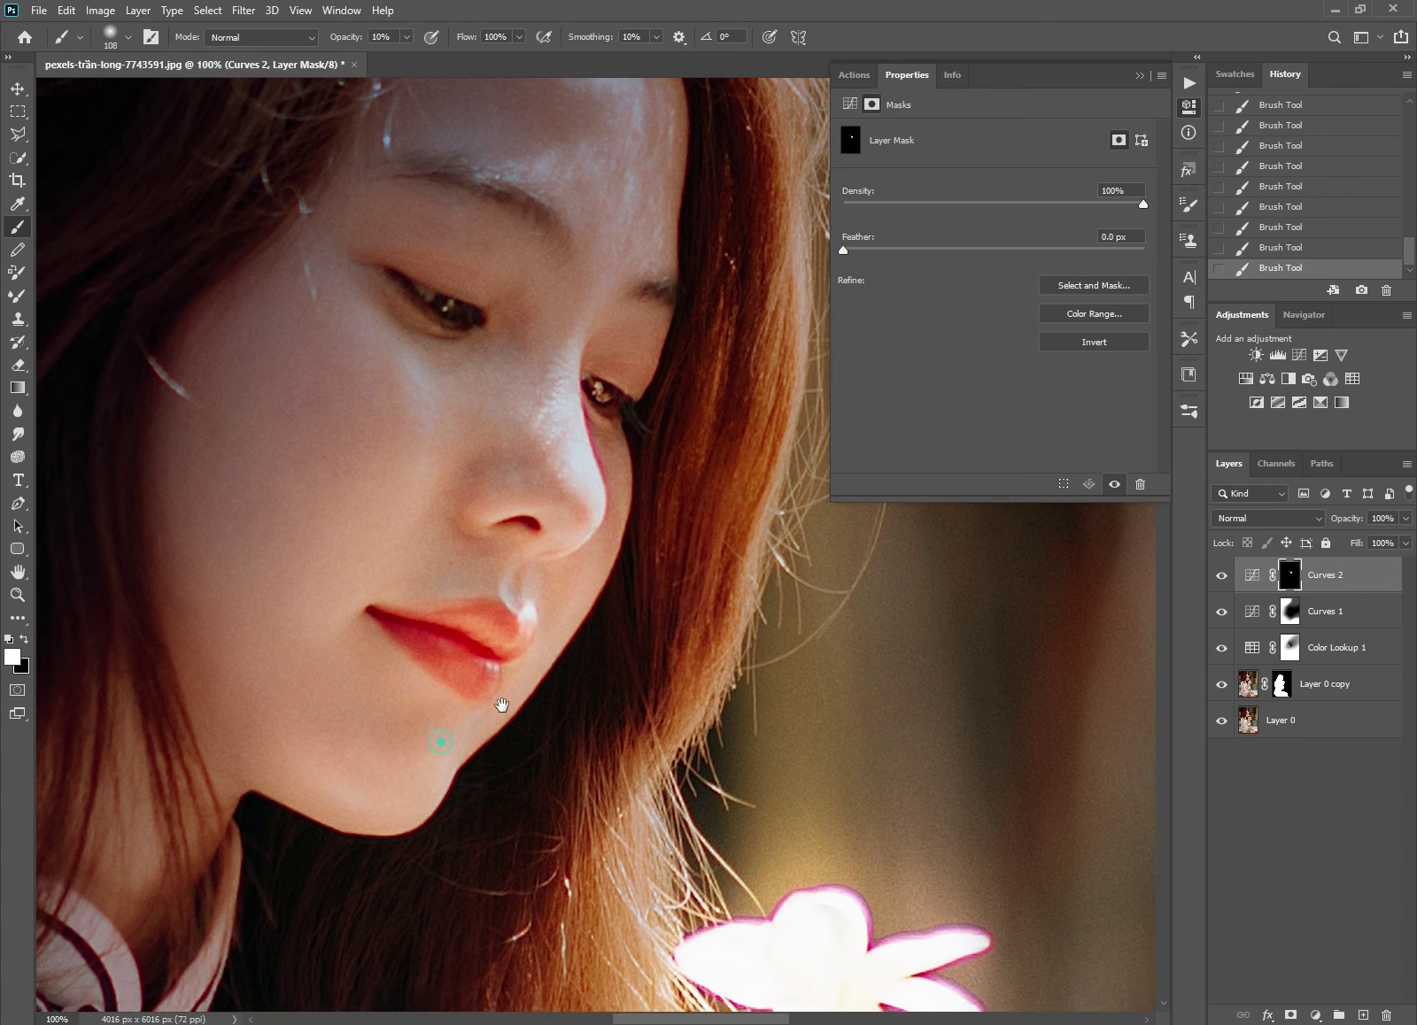
{"action": "left_click_drag", "start_coordinate": [400, 732], "coordinate": [519, 681]}
{"action": "left_click", "coordinate": [571, 721], "text": "alt"}
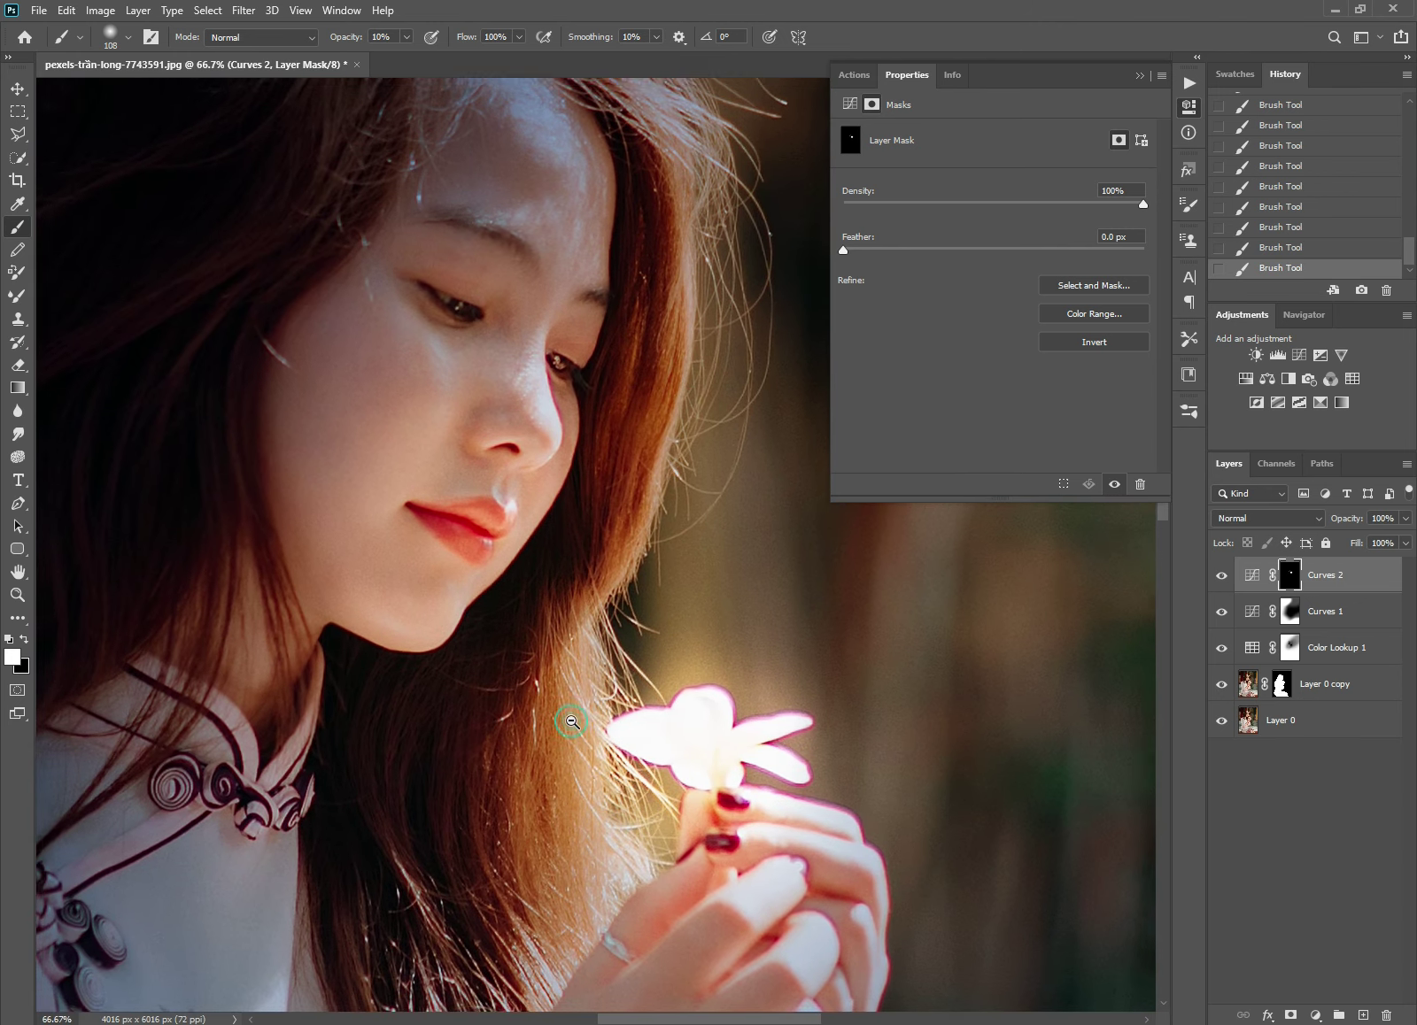
{"action": "left_click", "coordinate": [571, 722], "text": "alt"}
{"action": "scroll", "coordinate": [531, 735], "scroll_direction": "down", "scroll_amount": 3}
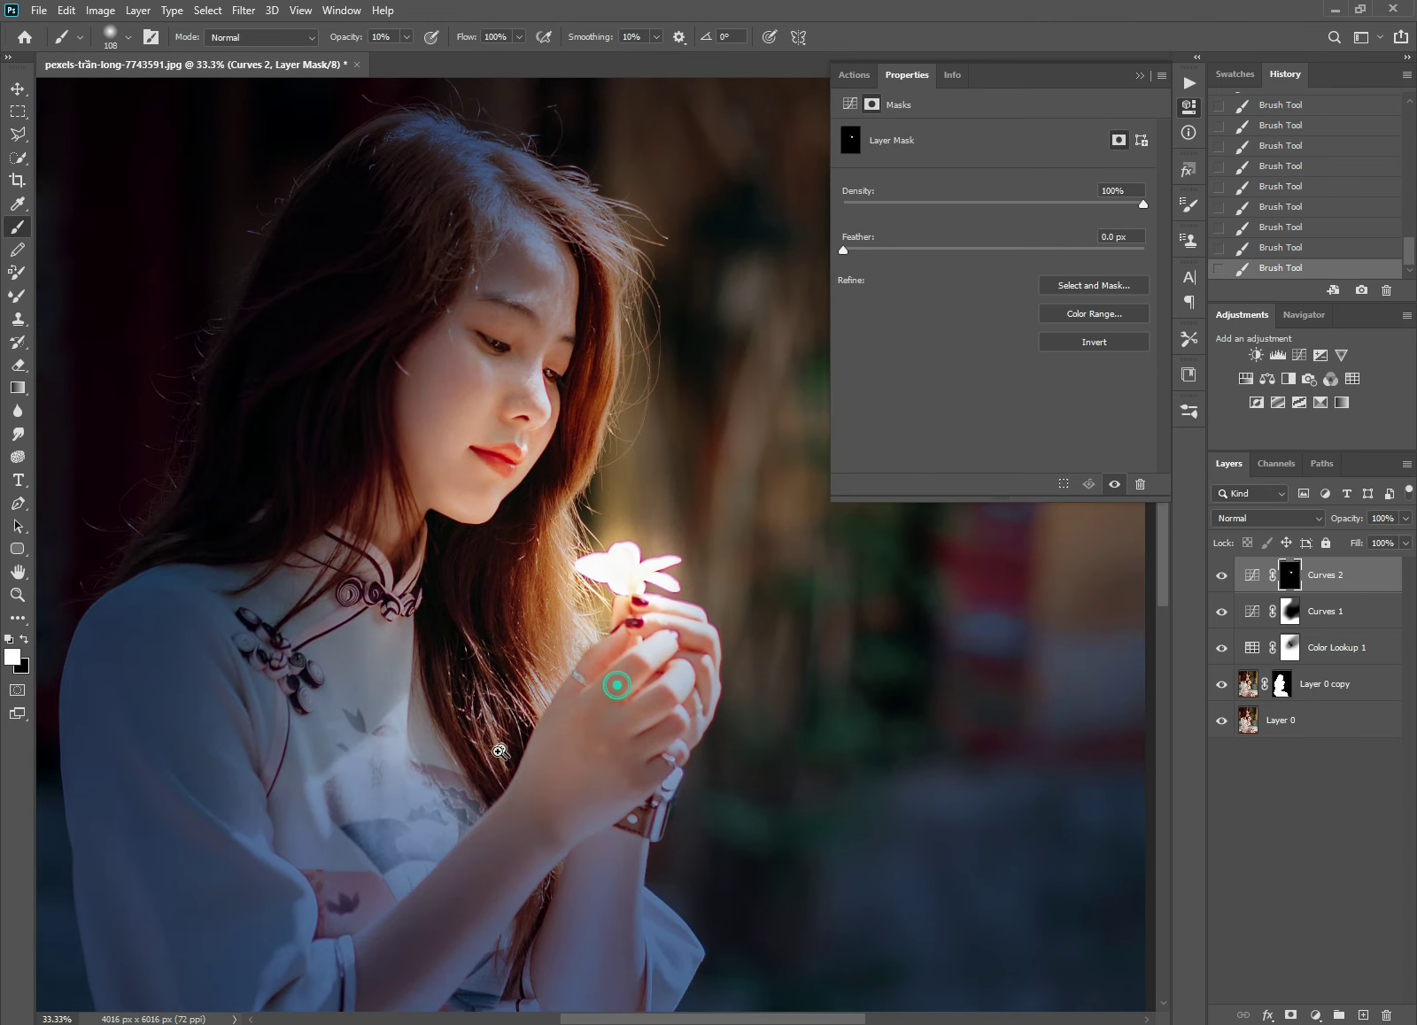
{"action": "left_click", "coordinate": [500, 752], "text": "ctrl"}
{"action": "mouse_move", "coordinate": [389, 489]}
{"action": "left_mouse_down"}
{"action": "mouse_move", "coordinate": [356, 666]}
{"action": "mouse_move", "coordinate": [386, 404]}
{"action": "left_mouse_up"}
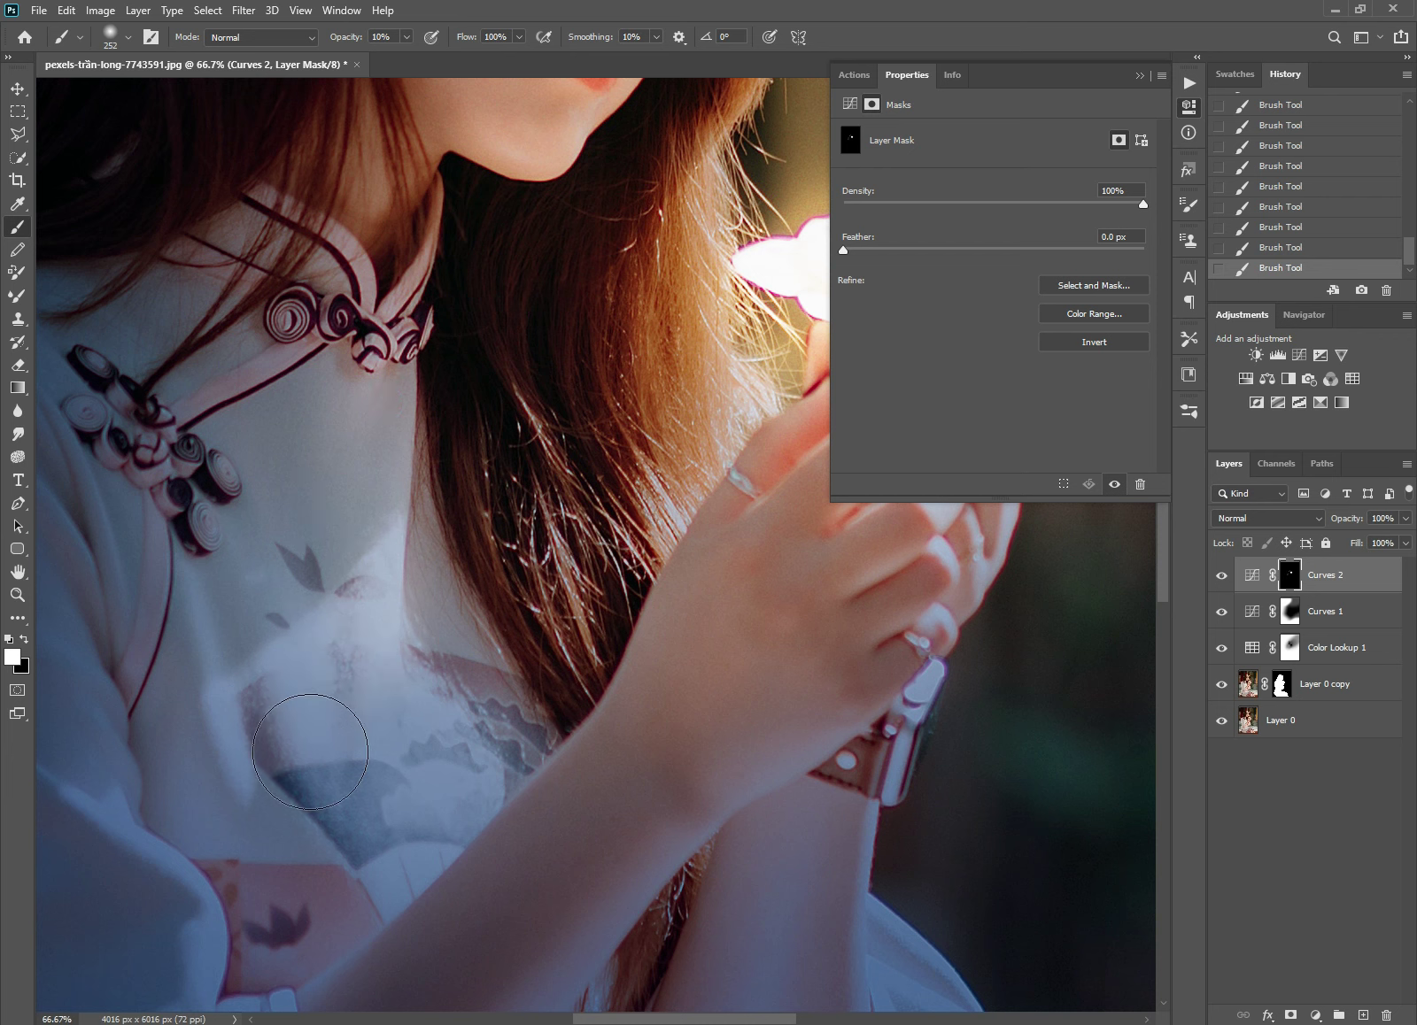
Step: Zoom out to the whole photo, then zoom back in on the hands and flower
{"action": "left_click", "coordinate": [358, 519], "text": "alt"}
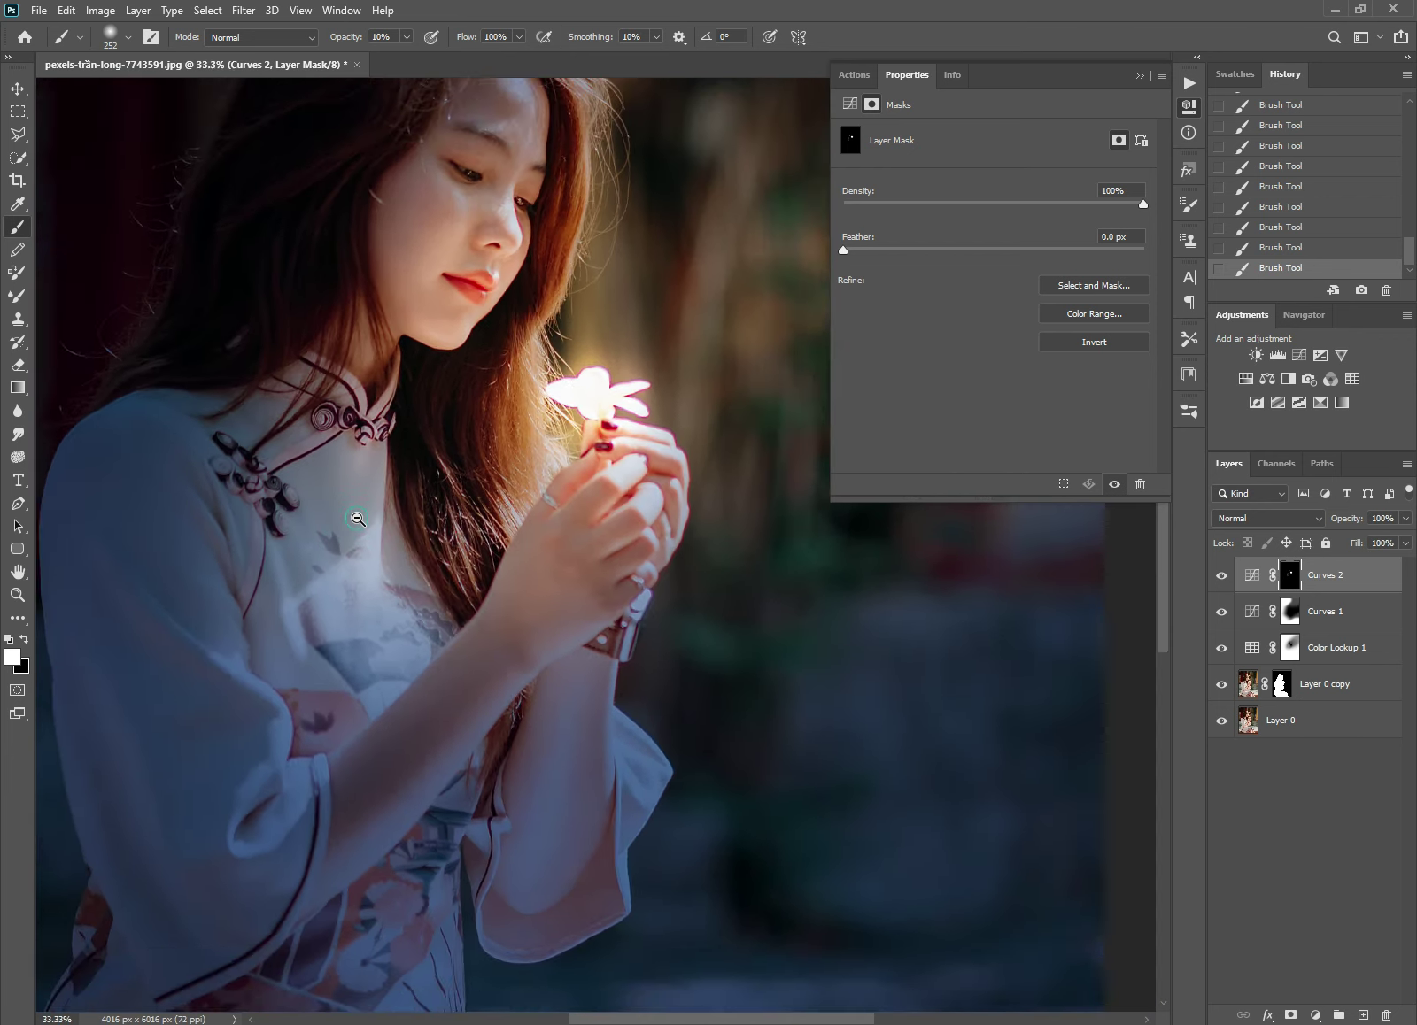
{"action": "left_click", "coordinate": [357, 518], "text": "alt"}
{"action": "left_click", "coordinate": [373, 553], "text": "alt"}
{"action": "mouse_move", "coordinate": [379, 579]}
{"action": "left_mouse_down"}
{"action": "mouse_move", "coordinate": [580, 574]}
{"action": "mouse_move", "coordinate": [537, 578]}
{"action": "left_mouse_up"}
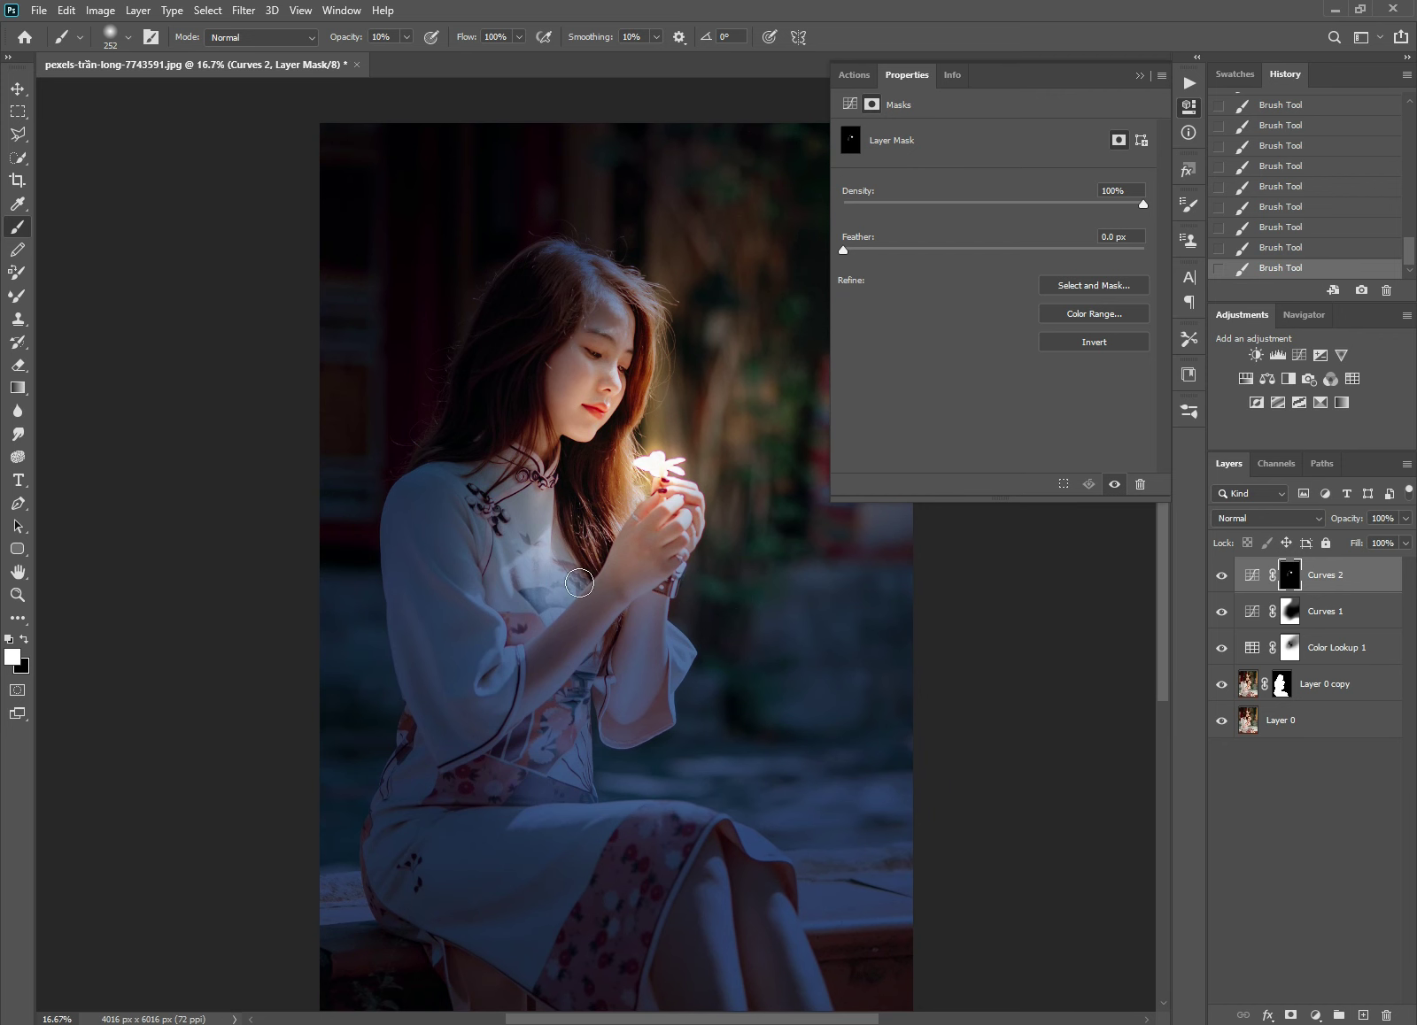
{"action": "left_click", "coordinate": [611, 572]}
{"action": "left_click", "coordinate": [611, 532]}
{"action": "left_click", "coordinate": [610, 496]}
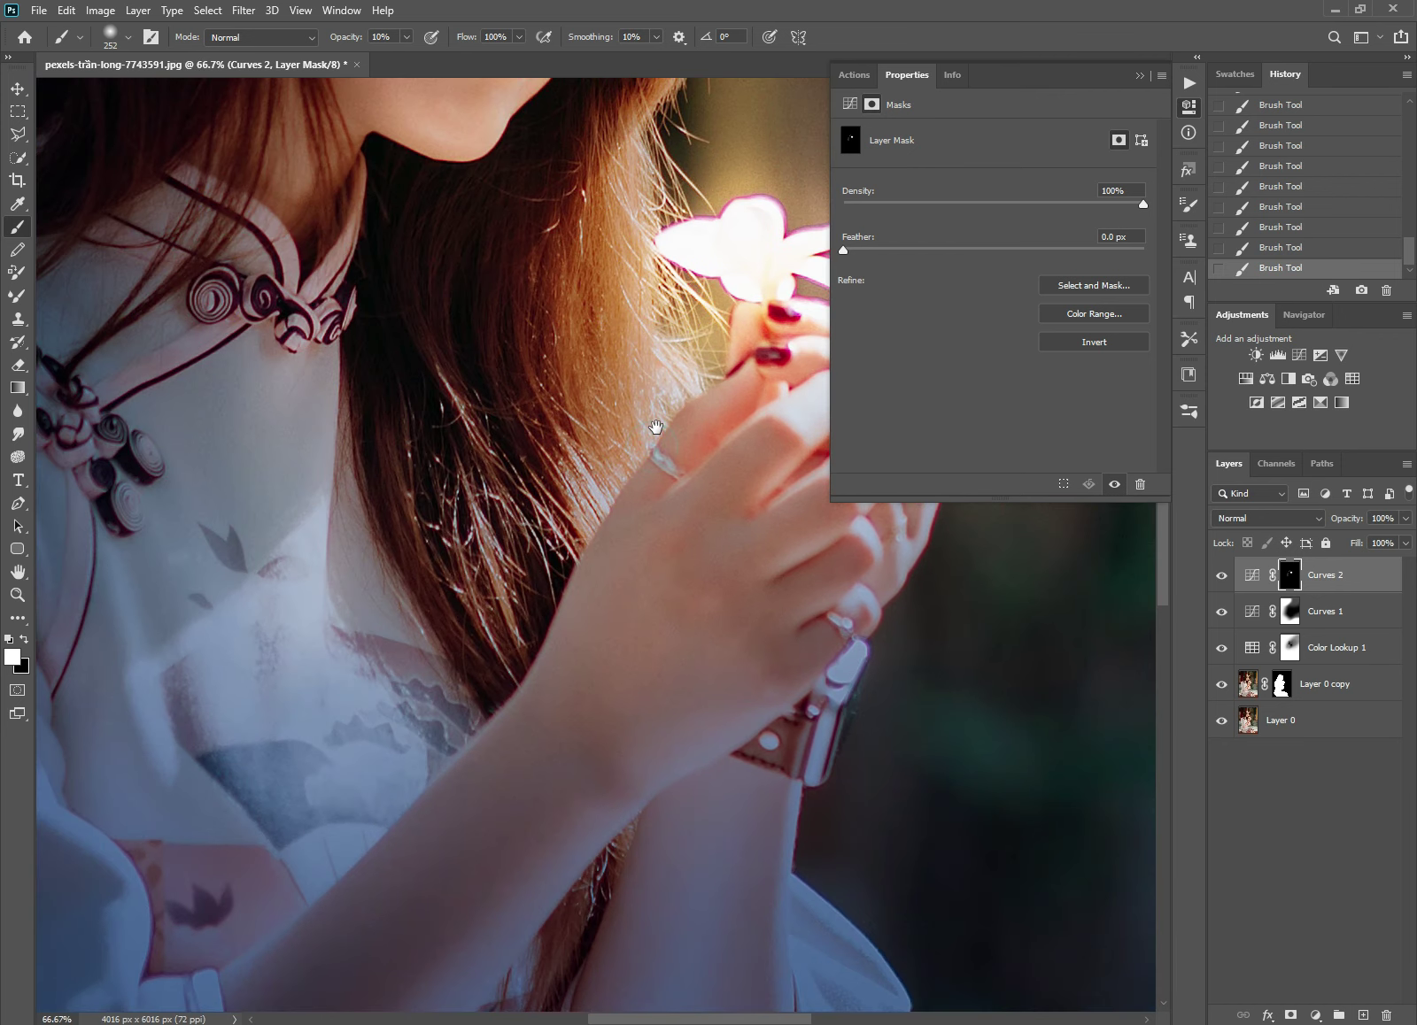
{"action": "left_click", "coordinate": [610, 462]}
Step: Paint soft strokes over the fingers, then hide Color Lookup 1 to compare
{"action": "key", "text": "x"}
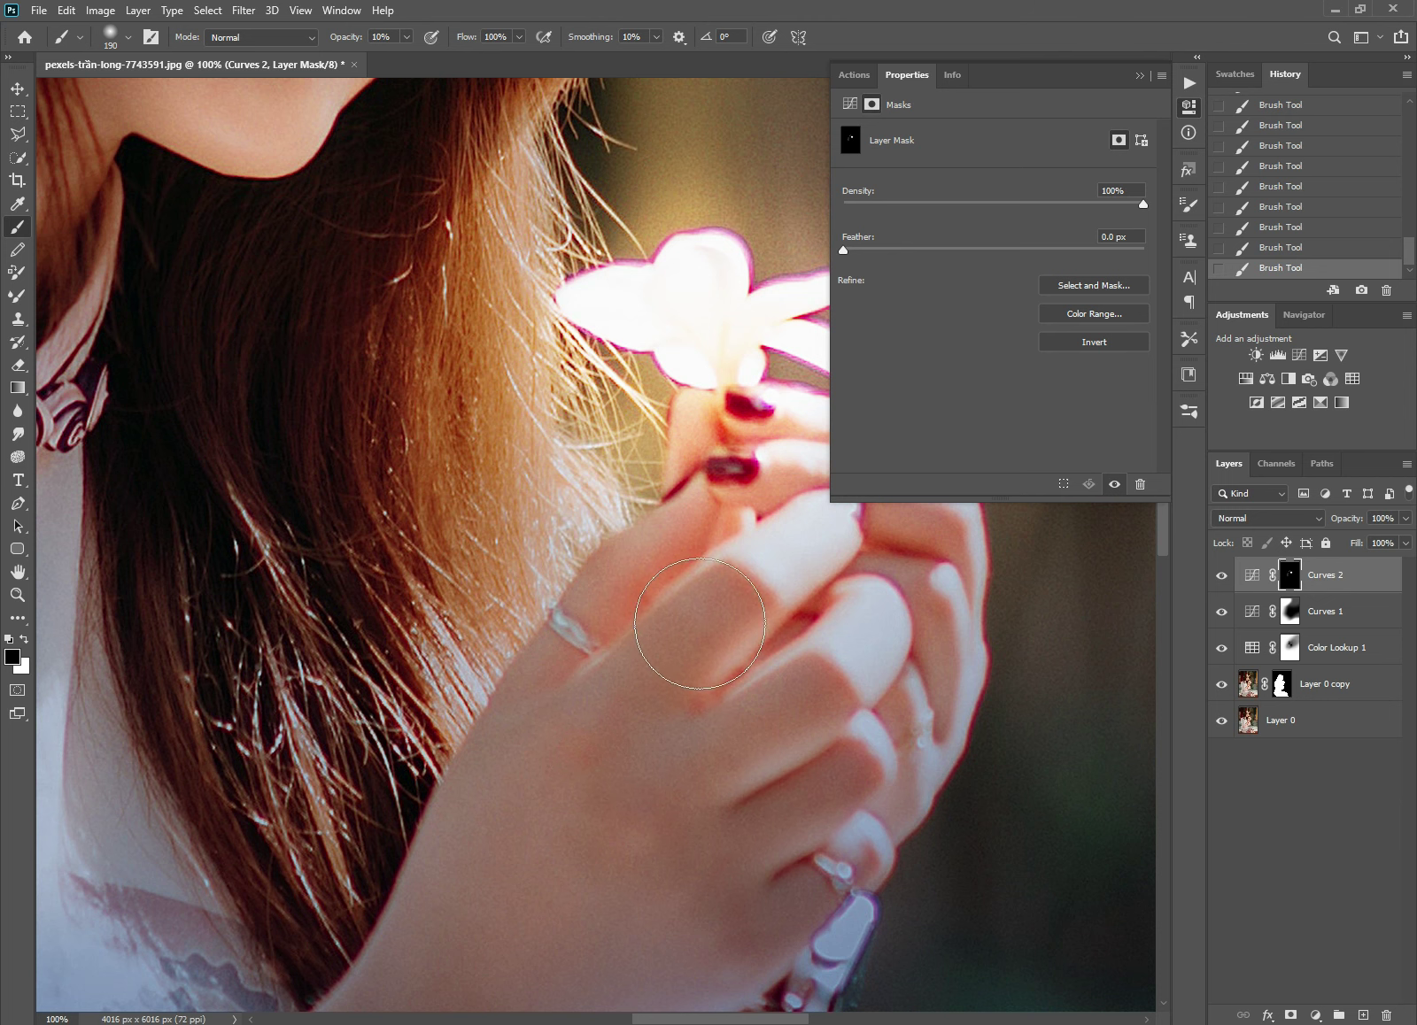
{"action": "key", "text": "x"}
{"action": "mouse_move", "coordinate": [688, 550]}
{"action": "left_mouse_down"}
{"action": "mouse_move", "coordinate": [533, 665]}
{"action": "mouse_move", "coordinate": [650, 652]}
{"action": "left_mouse_up"}
{"action": "key", "text": "x"}
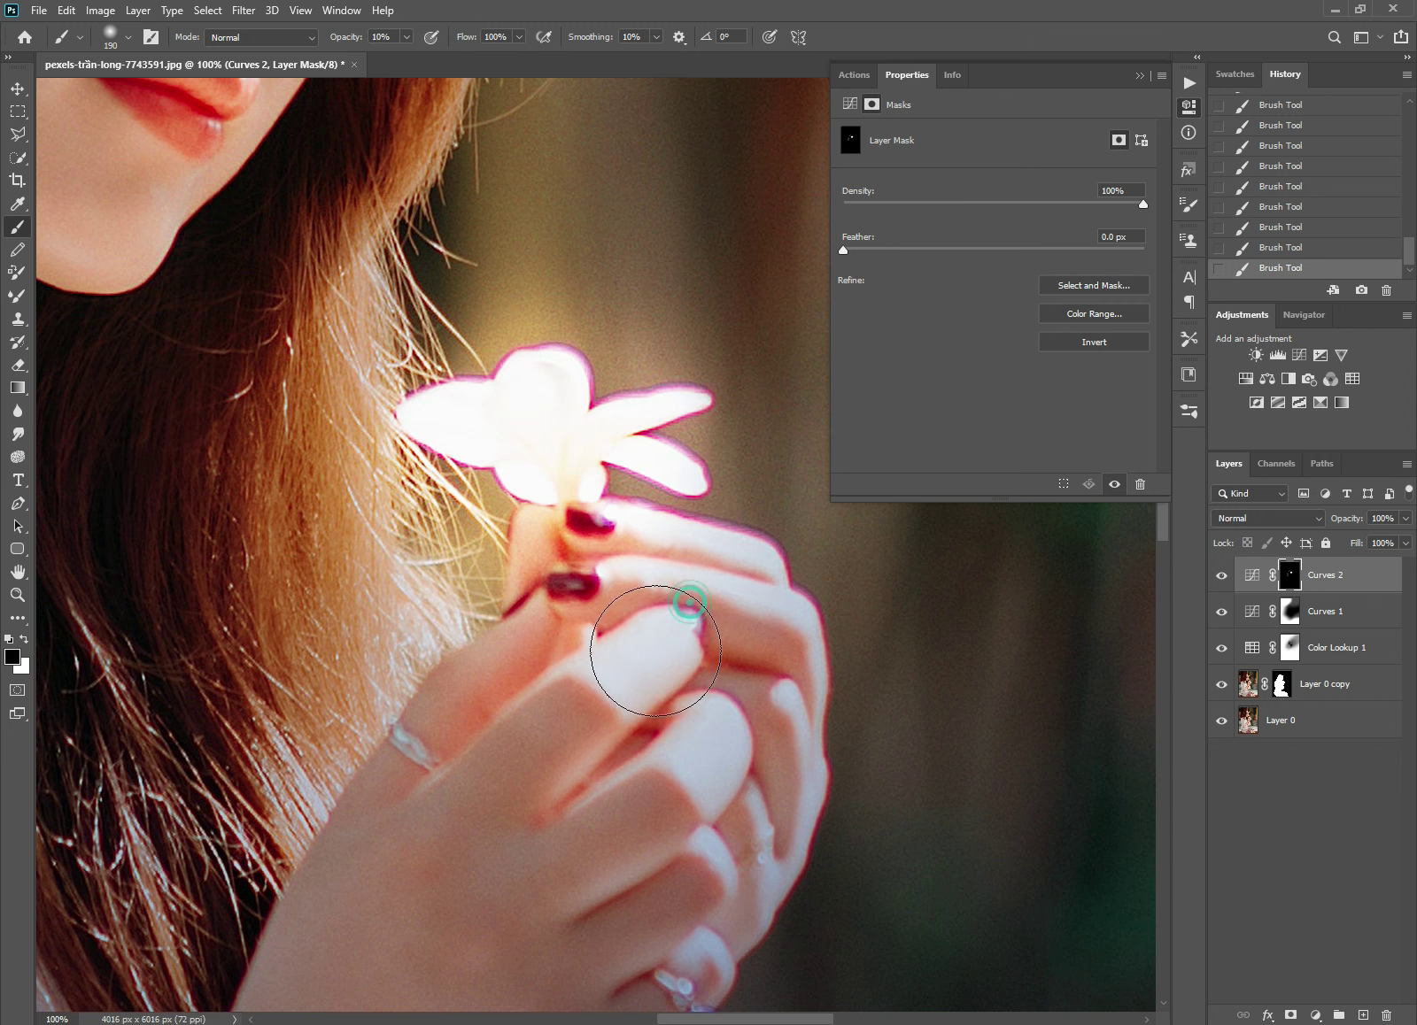
{"action": "scroll", "coordinate": [620, 699], "scroll_direction": "down", "scroll_amount": 4}
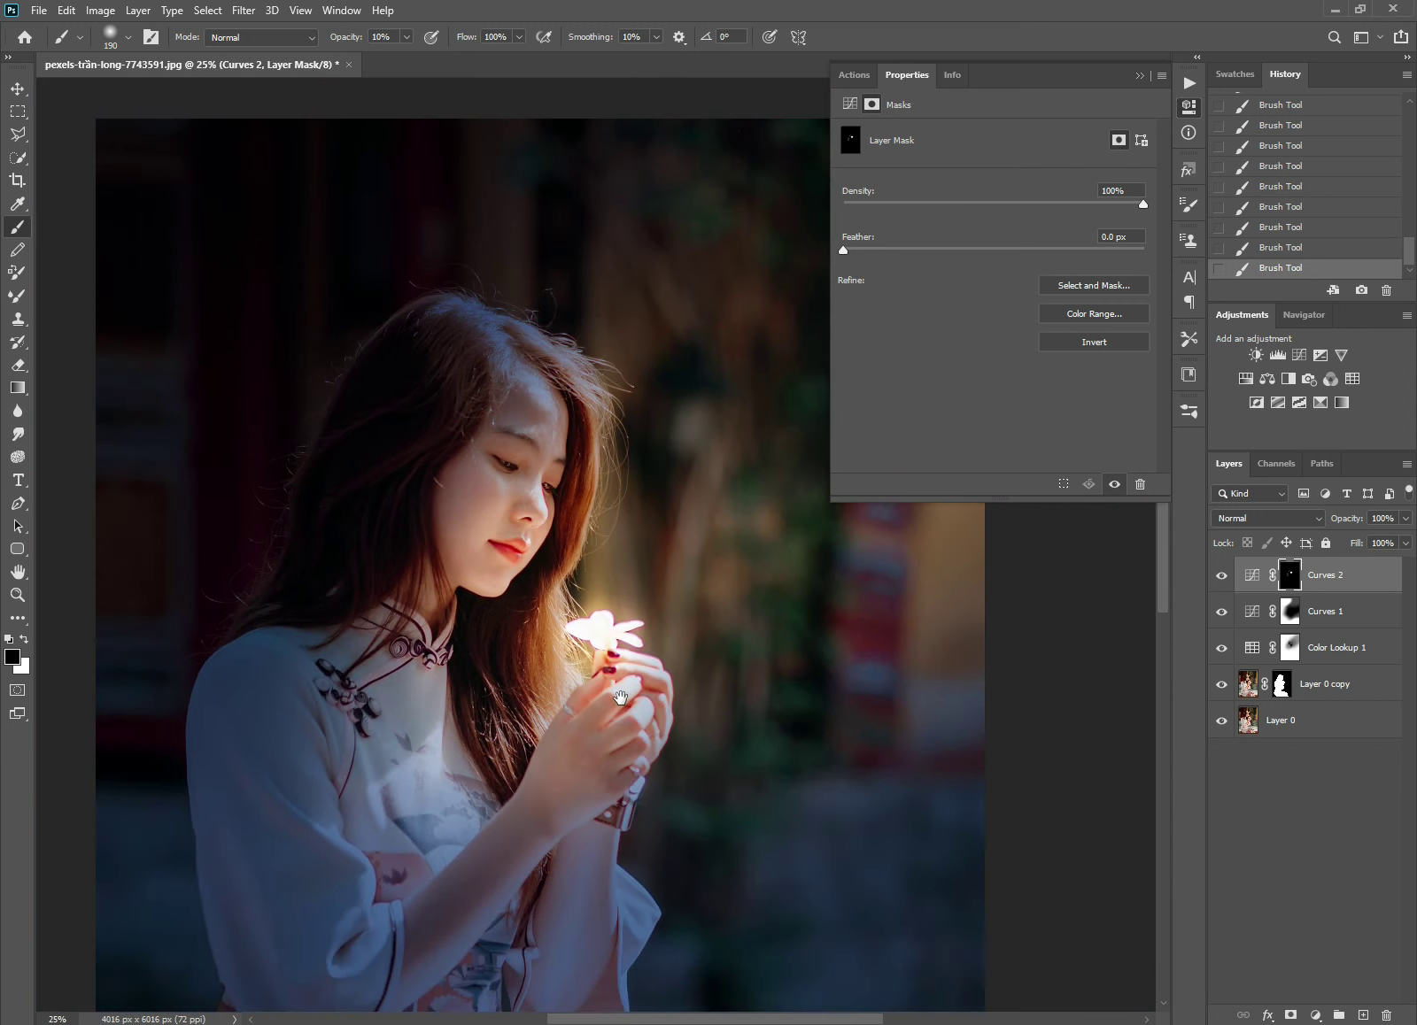
{"action": "scroll", "coordinate": [620, 698], "scroll_direction": "up", "scroll_amount": 4}
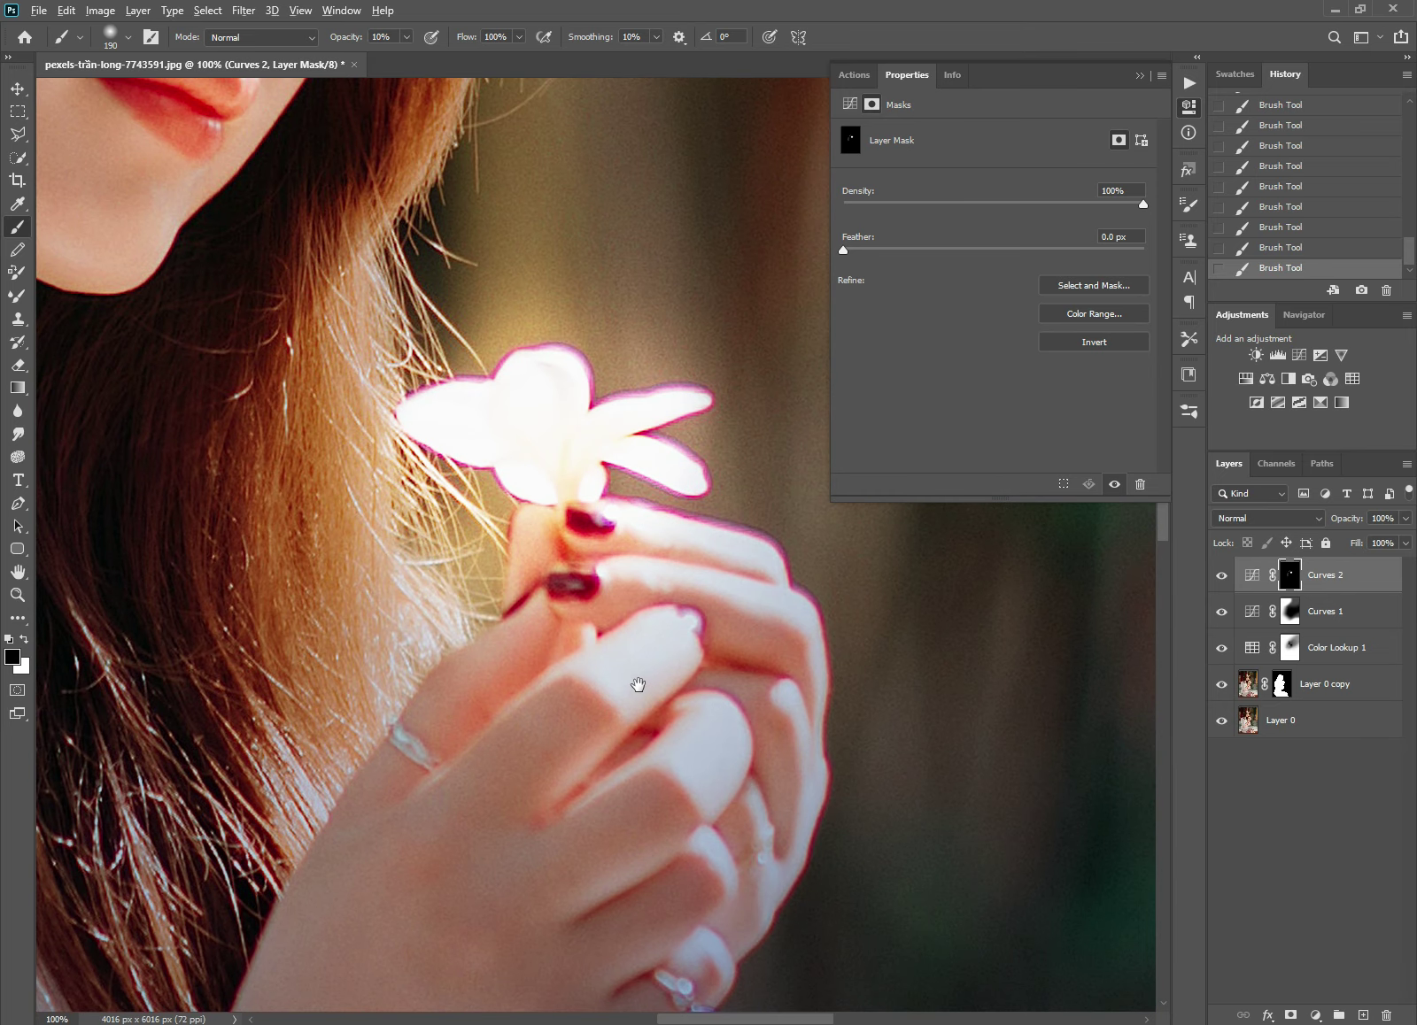
{"action": "scroll", "coordinate": [638, 685], "scroll_direction": "down", "scroll_amount": 1}
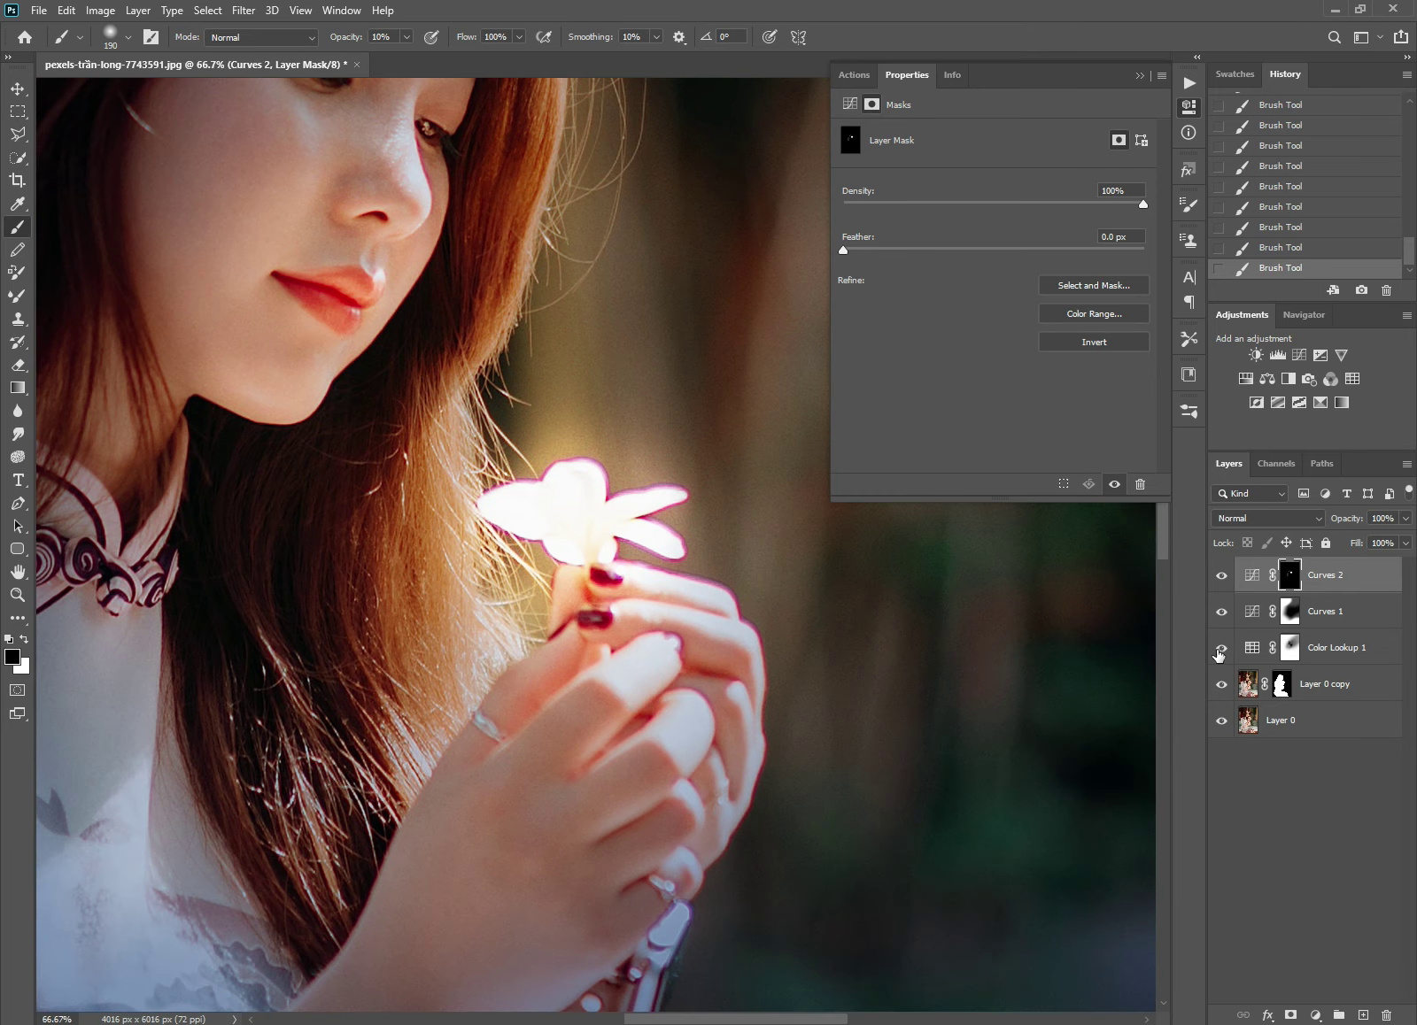
{"action": "left_click", "coordinate": [1221, 651]}
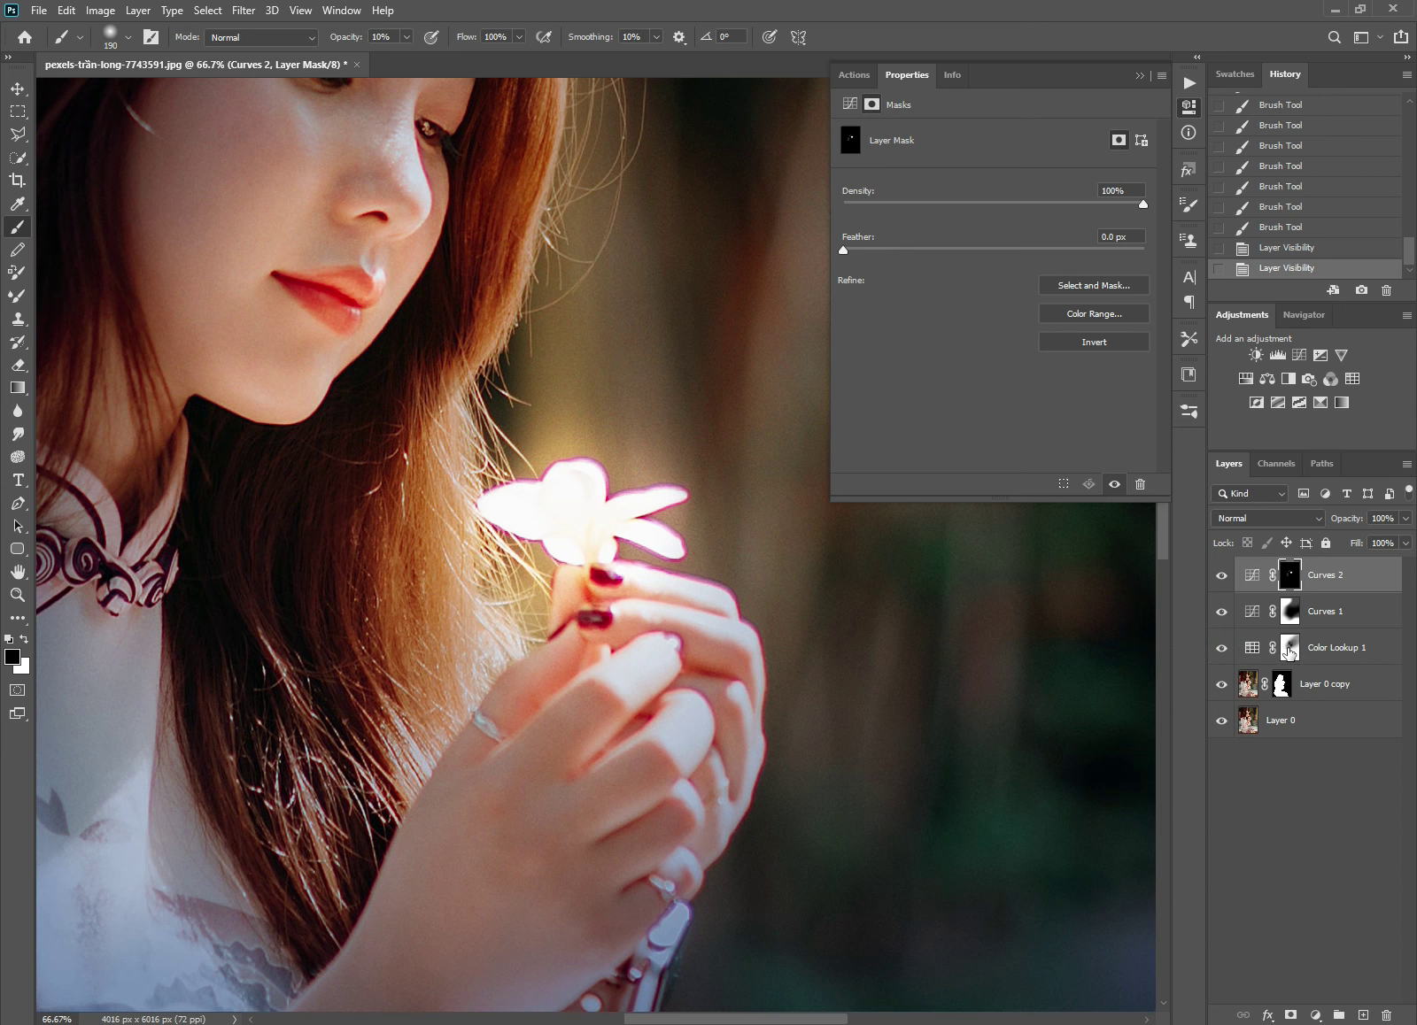
Step: Paint faint white strokes on the Color Lookup 1 mask over the hand and wrist, then view Layer 0 copy's mask alone
{"action": "left_click", "coordinate": [1290, 647]}
{"action": "key", "text": "x"}
{"action": "left_click_drag", "start_coordinate": [693, 649], "coordinate": [598, 689]}
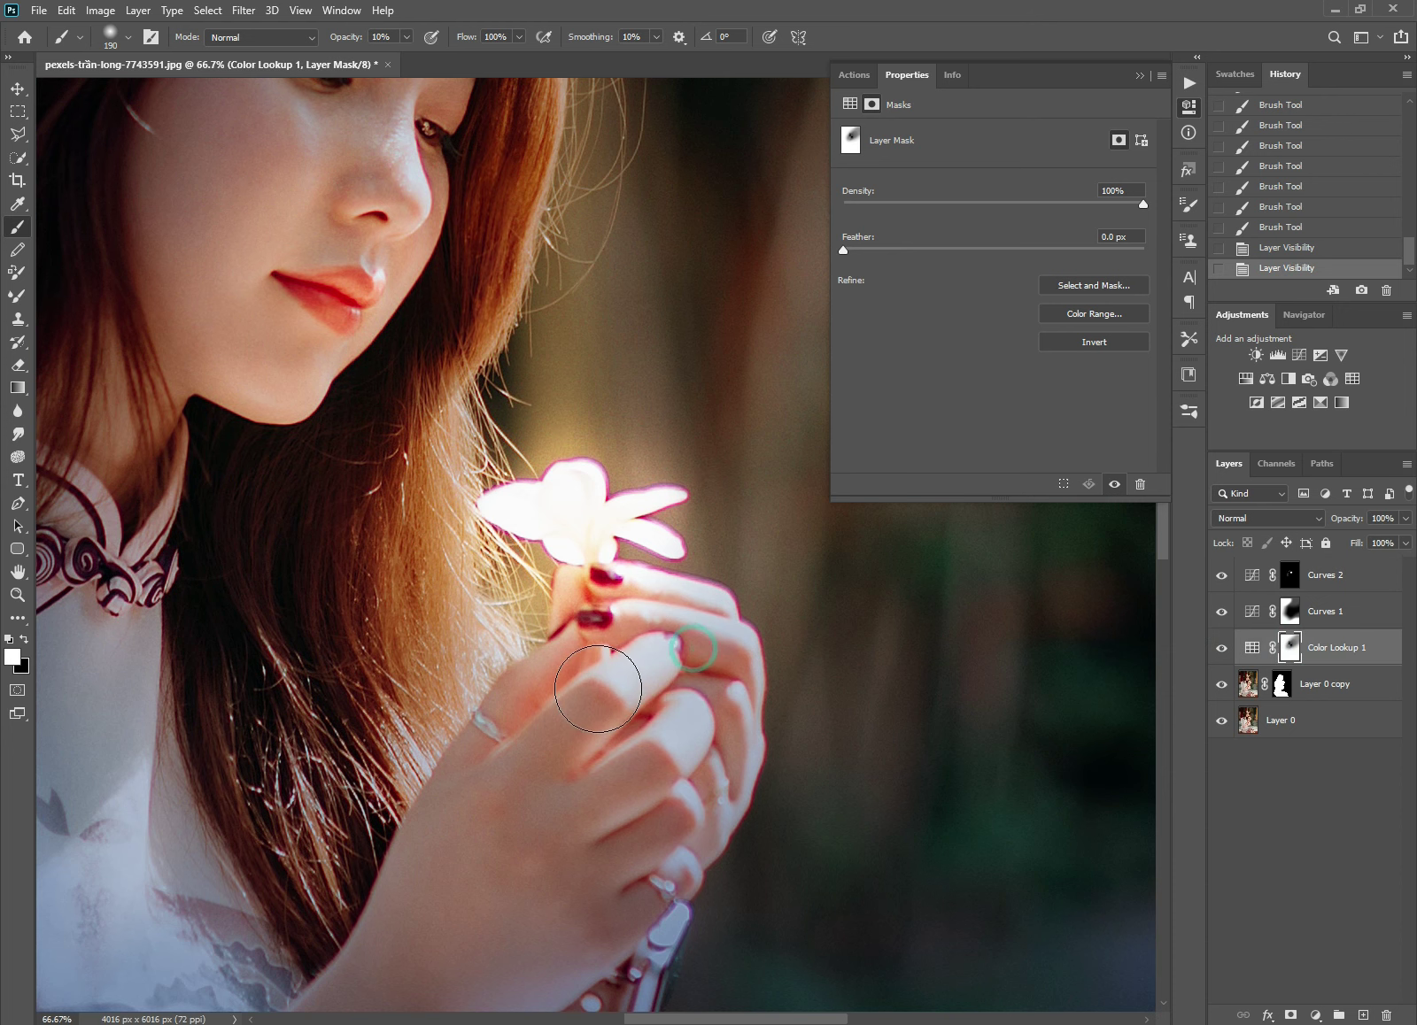
{"action": "key", "text": "ctrl+z"}
{"action": "scroll", "coordinate": [664, 682], "scroll_direction": "up", "scroll_amount": 1}
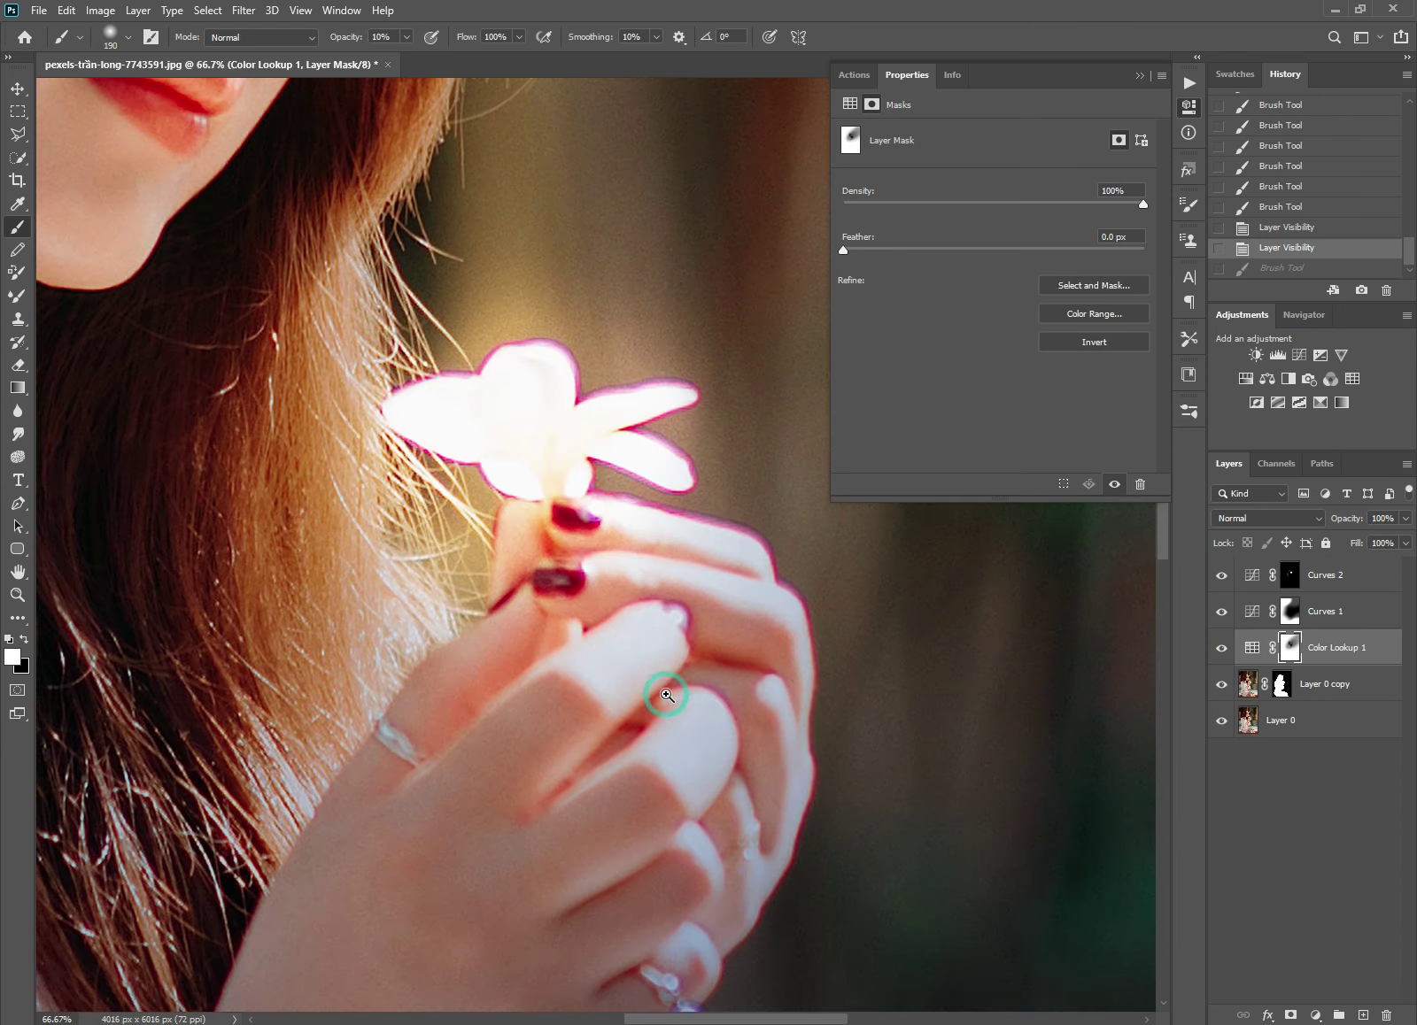
{"action": "mouse_move", "coordinate": [740, 720]}
{"action": "left_mouse_down"}
{"action": "mouse_move", "coordinate": [633, 822]}
{"action": "mouse_move", "coordinate": [679, 767]}
{"action": "left_mouse_up"}
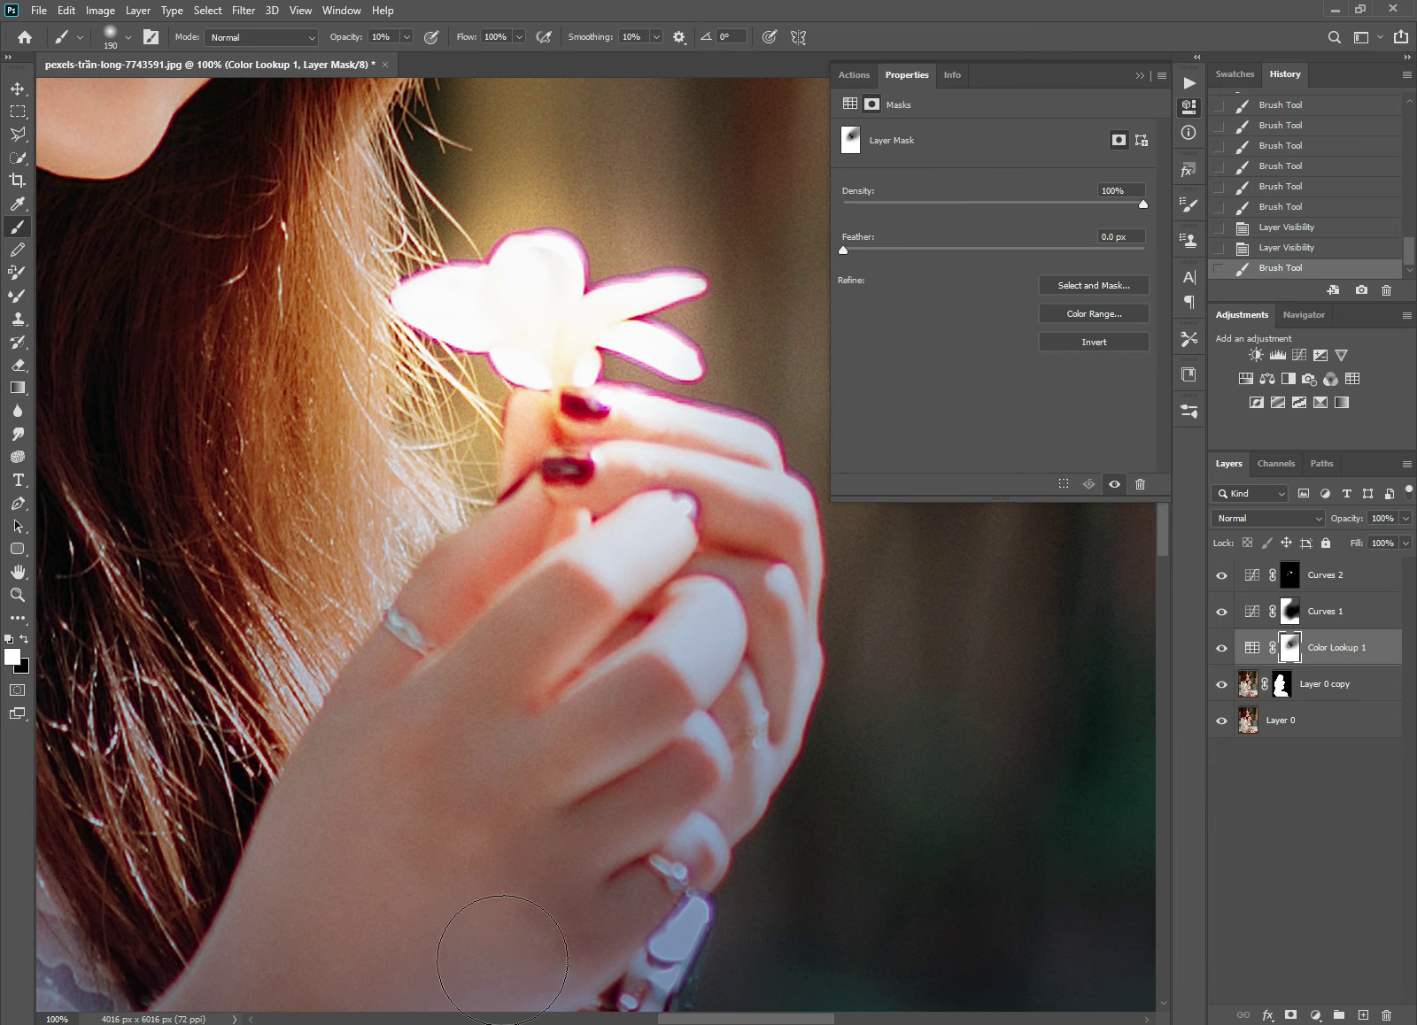
{"action": "left_click_drag", "start_coordinate": [572, 672], "coordinate": [576, 439]}
{"action": "left_click_drag", "start_coordinate": [443, 885], "coordinate": [501, 868]}
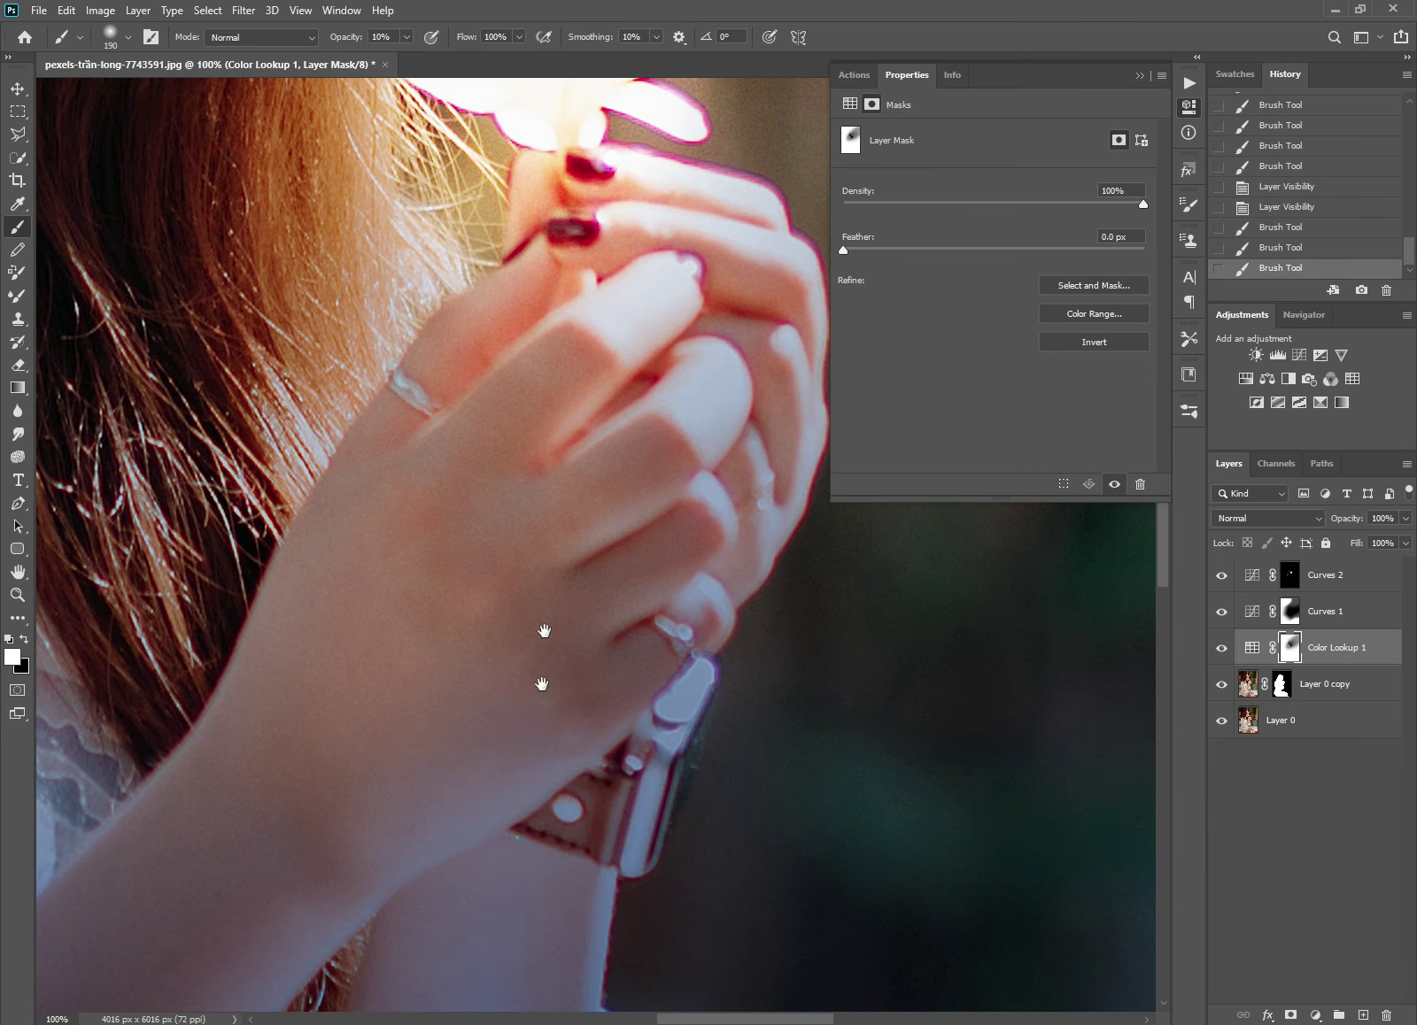
{"action": "left_click_drag", "start_coordinate": [548, 764], "coordinate": [577, 533]}
{"action": "left_click", "coordinate": [395, 816]}
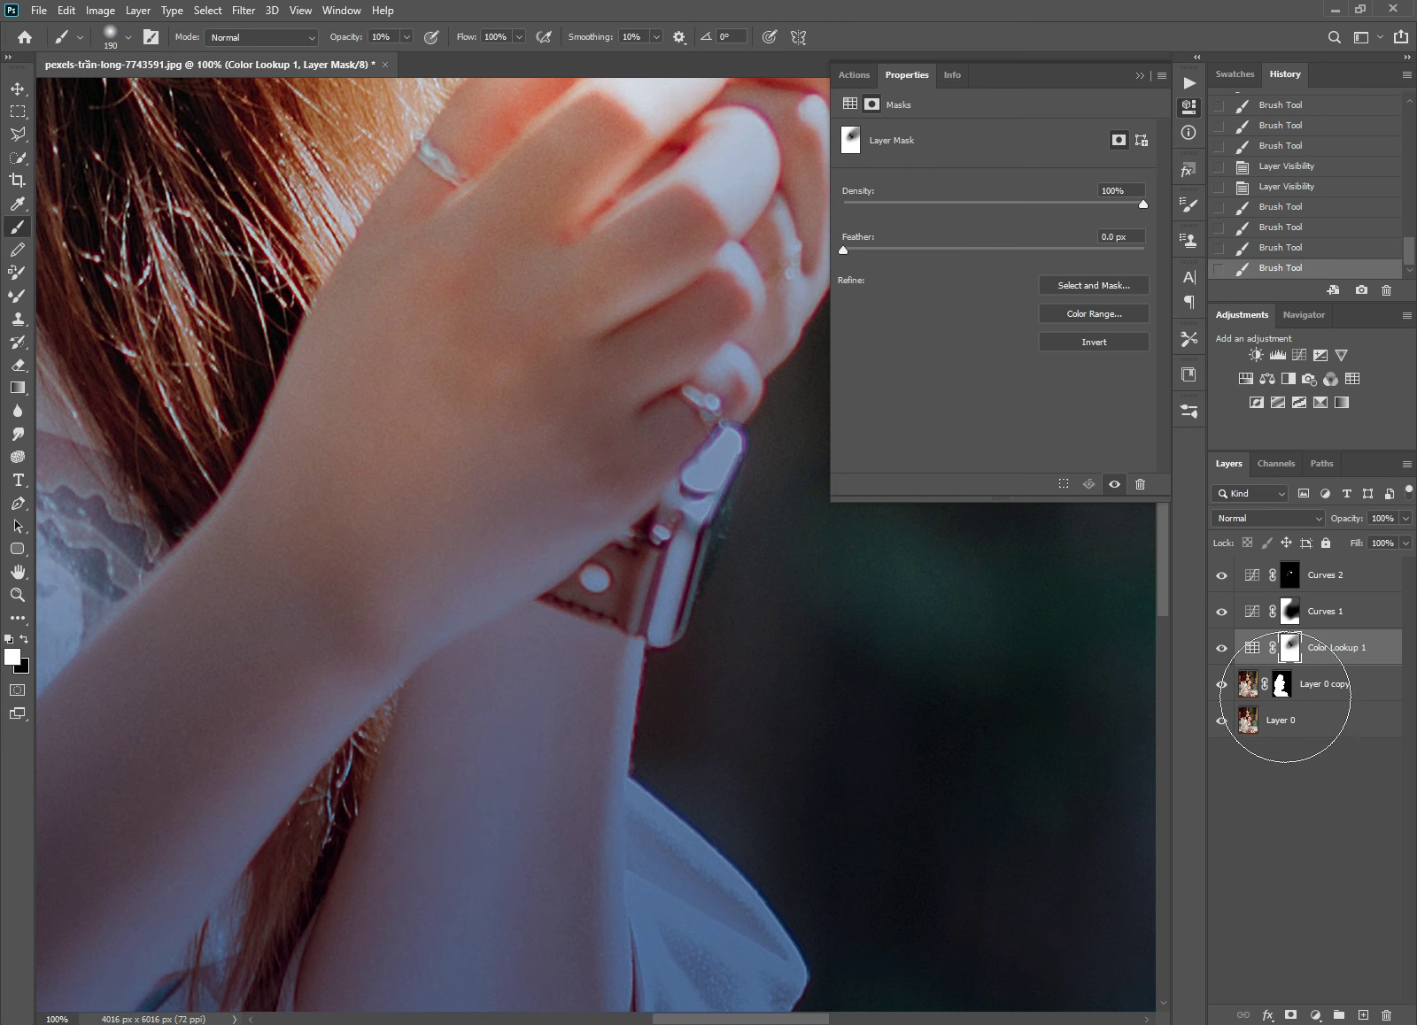
{"action": "left_click", "coordinate": [1281, 688], "text": "alt"}
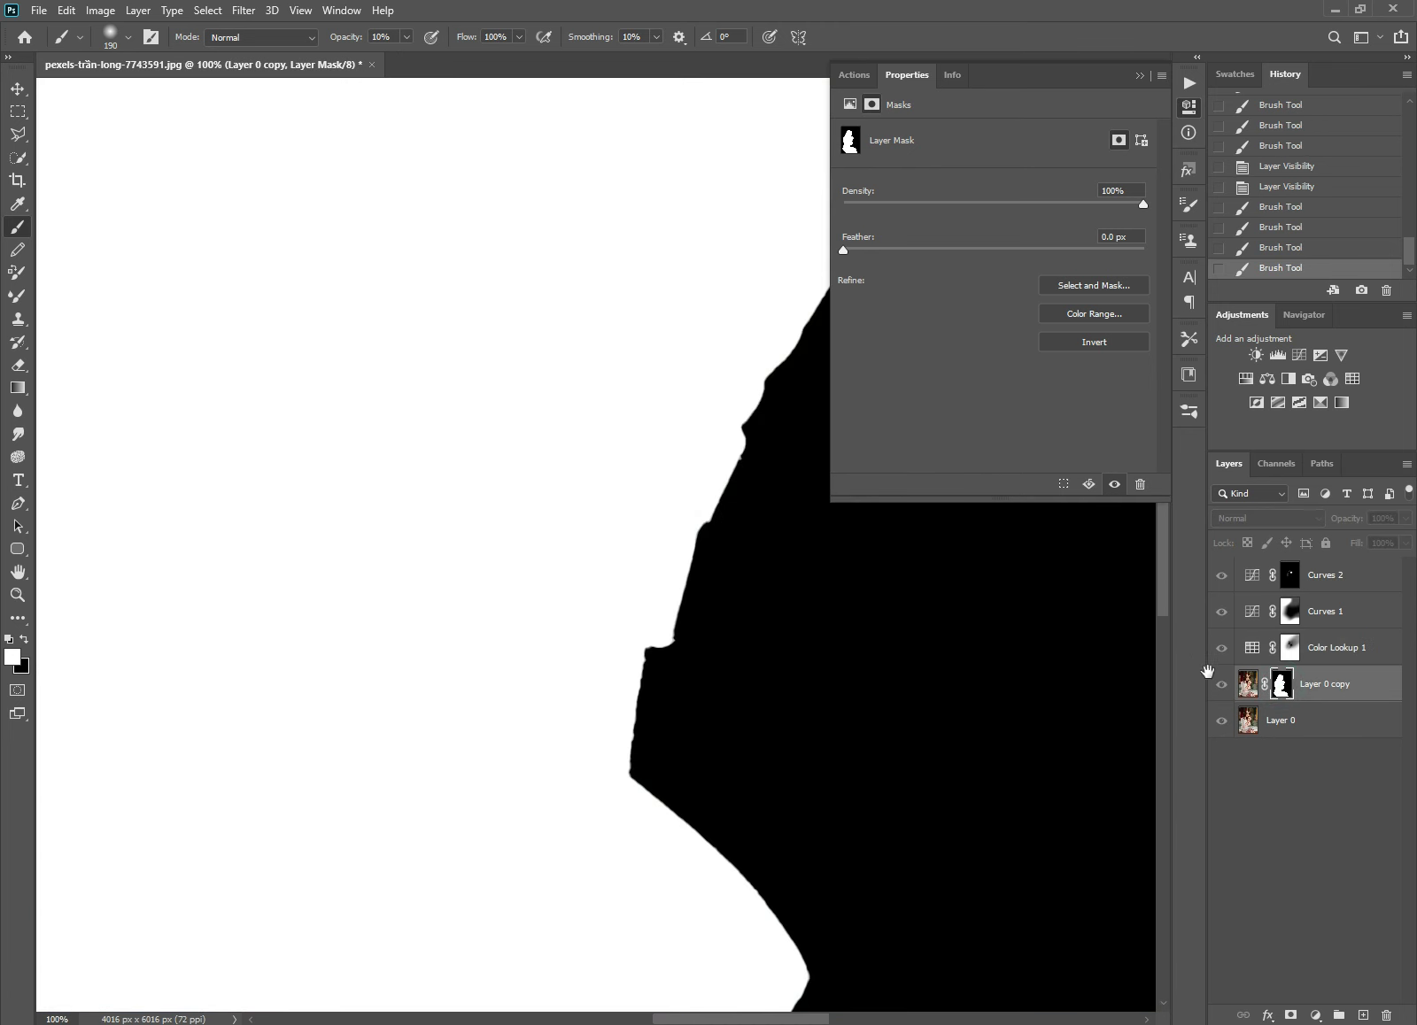
Step: Load Layer 0 copy's mask as a selection of the girl, undoing later hand strokes via History
{"action": "left_click", "coordinate": [1281, 688], "text": "alt"}
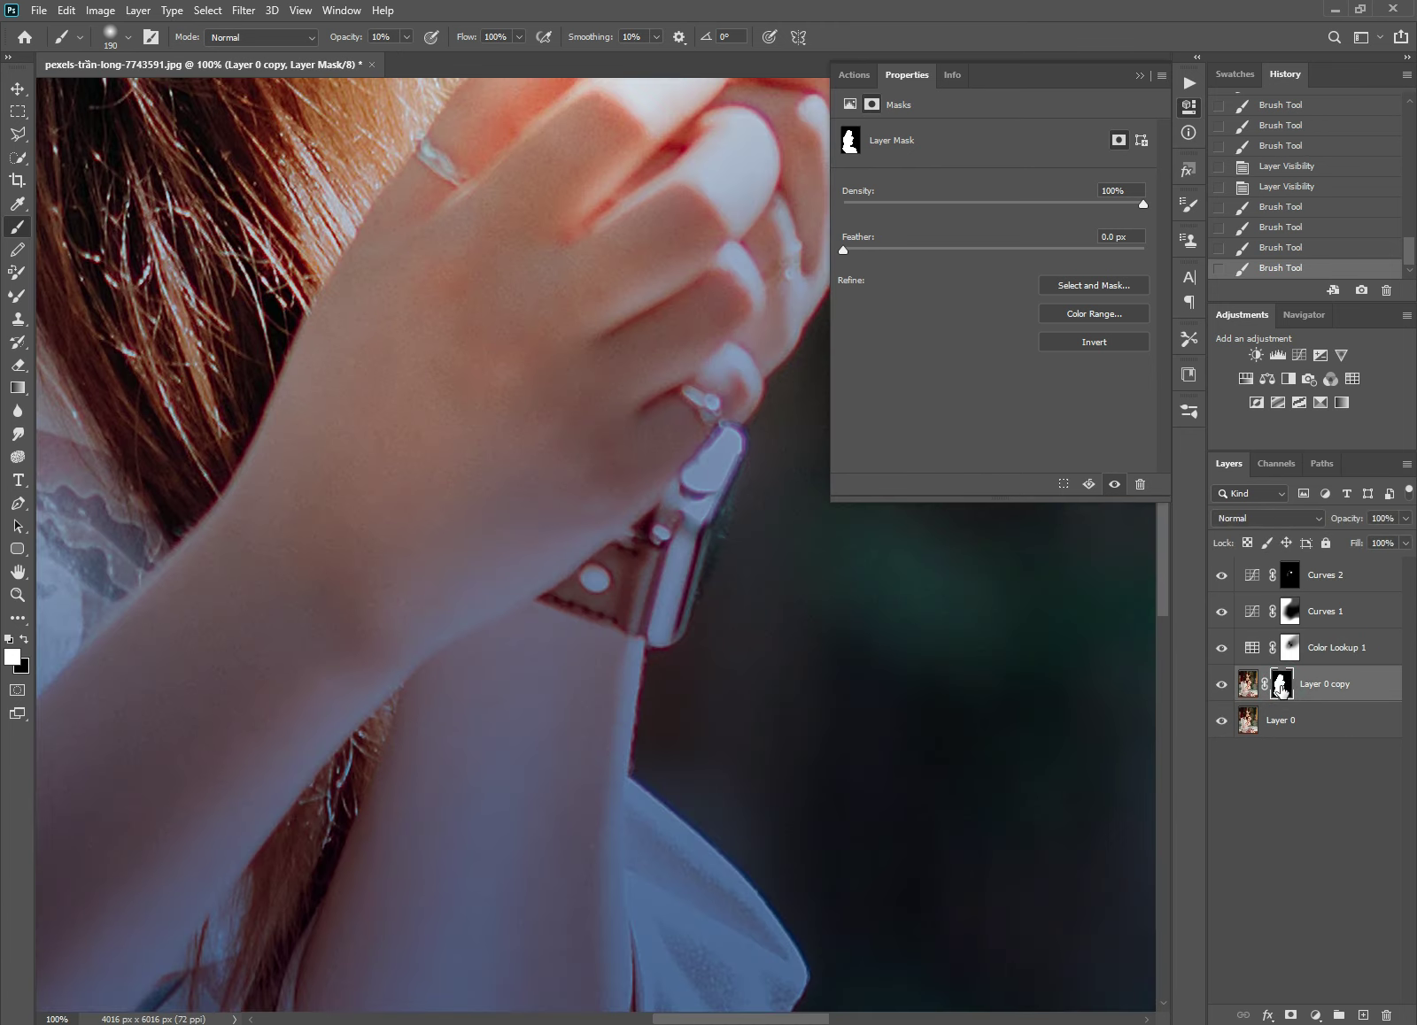
{"action": "left_click", "coordinate": [1281, 690], "text": "ctrl"}
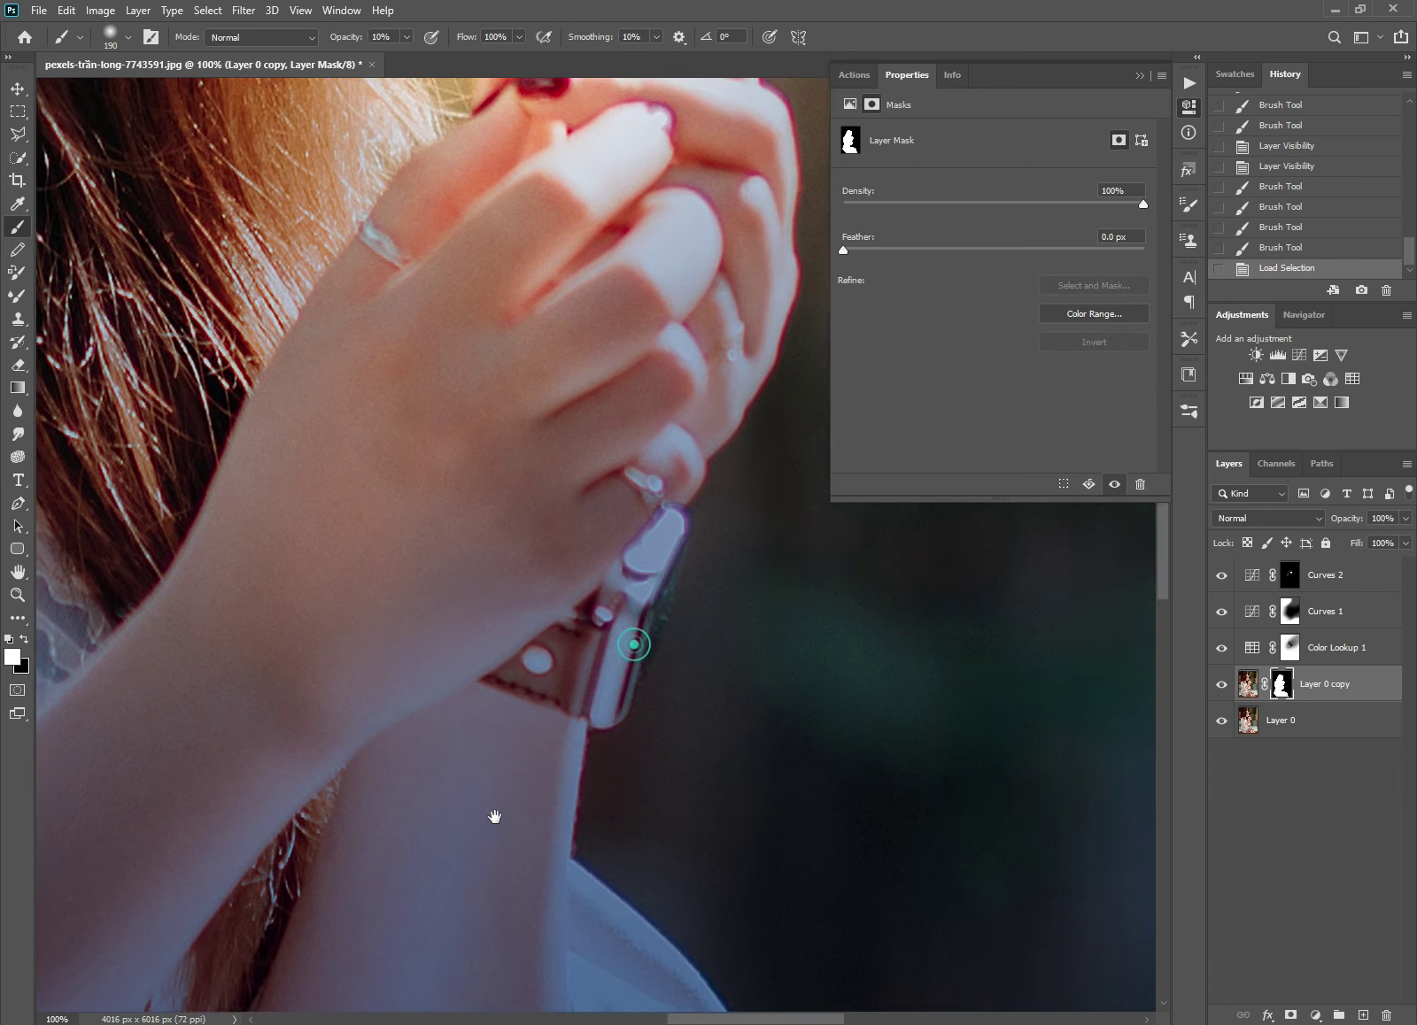
{"action": "left_click_drag", "start_coordinate": [675, 654], "coordinate": [530, 629]}
{"action": "mouse_move", "coordinate": [579, 443]}
{"action": "left_mouse_down"}
{"action": "mouse_move", "coordinate": [437, 721]}
{"action": "mouse_move", "coordinate": [553, 586]}
{"action": "left_mouse_up"}
{"action": "left_click_drag", "start_coordinate": [431, 765], "coordinate": [560, 588]}
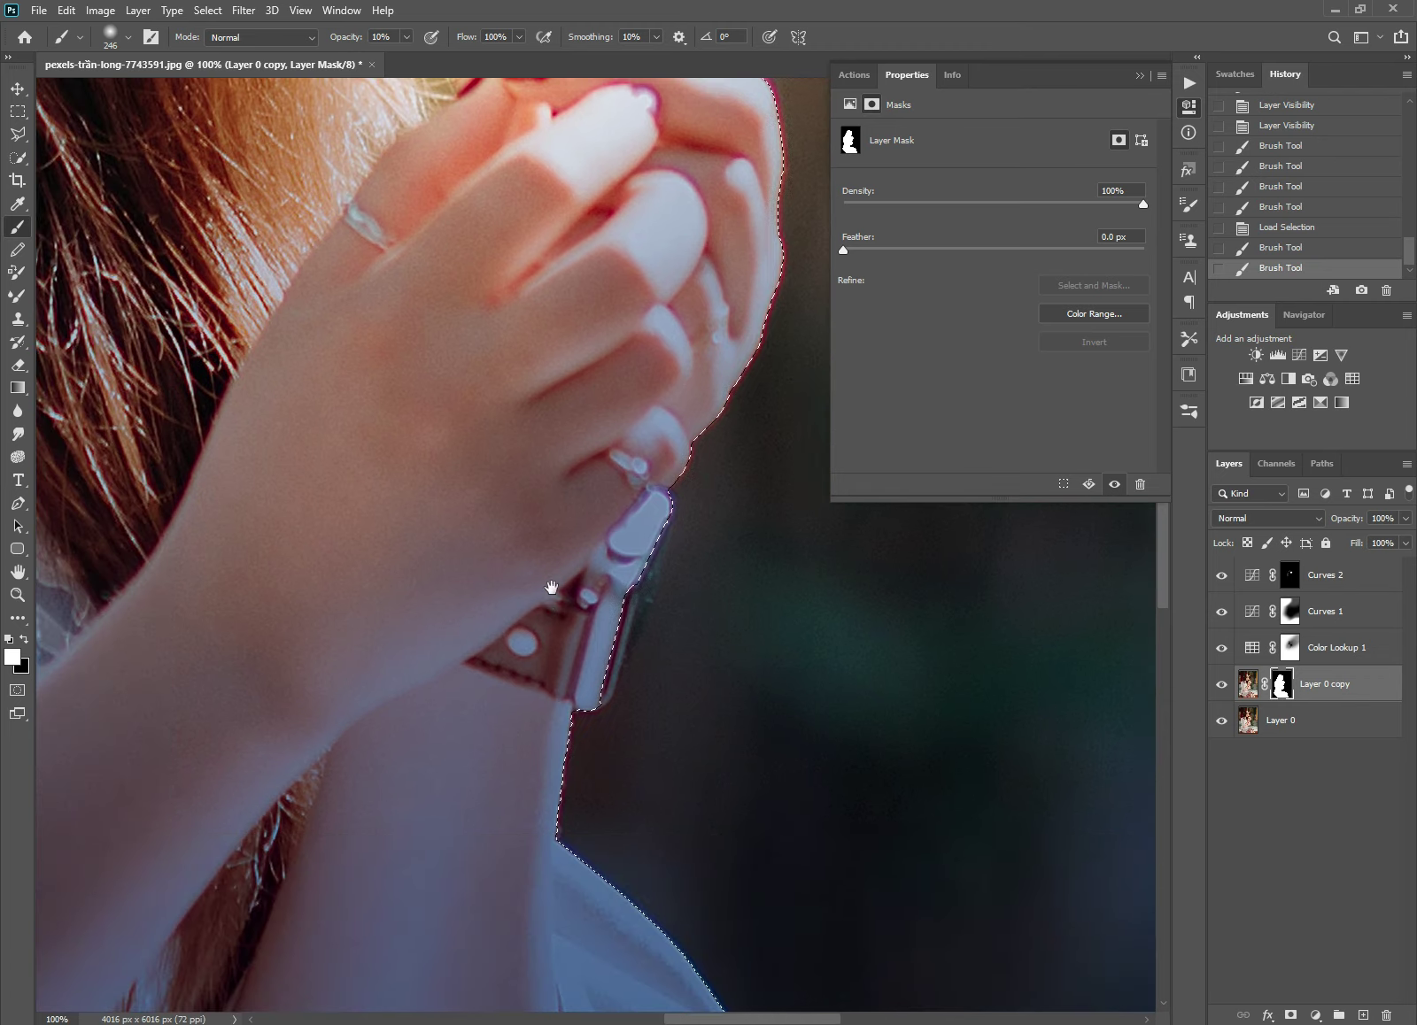
{"action": "left_click_drag", "start_coordinate": [600, 418], "coordinate": [511, 770]}
{"action": "left_click_drag", "start_coordinate": [462, 712], "coordinate": [553, 617]}
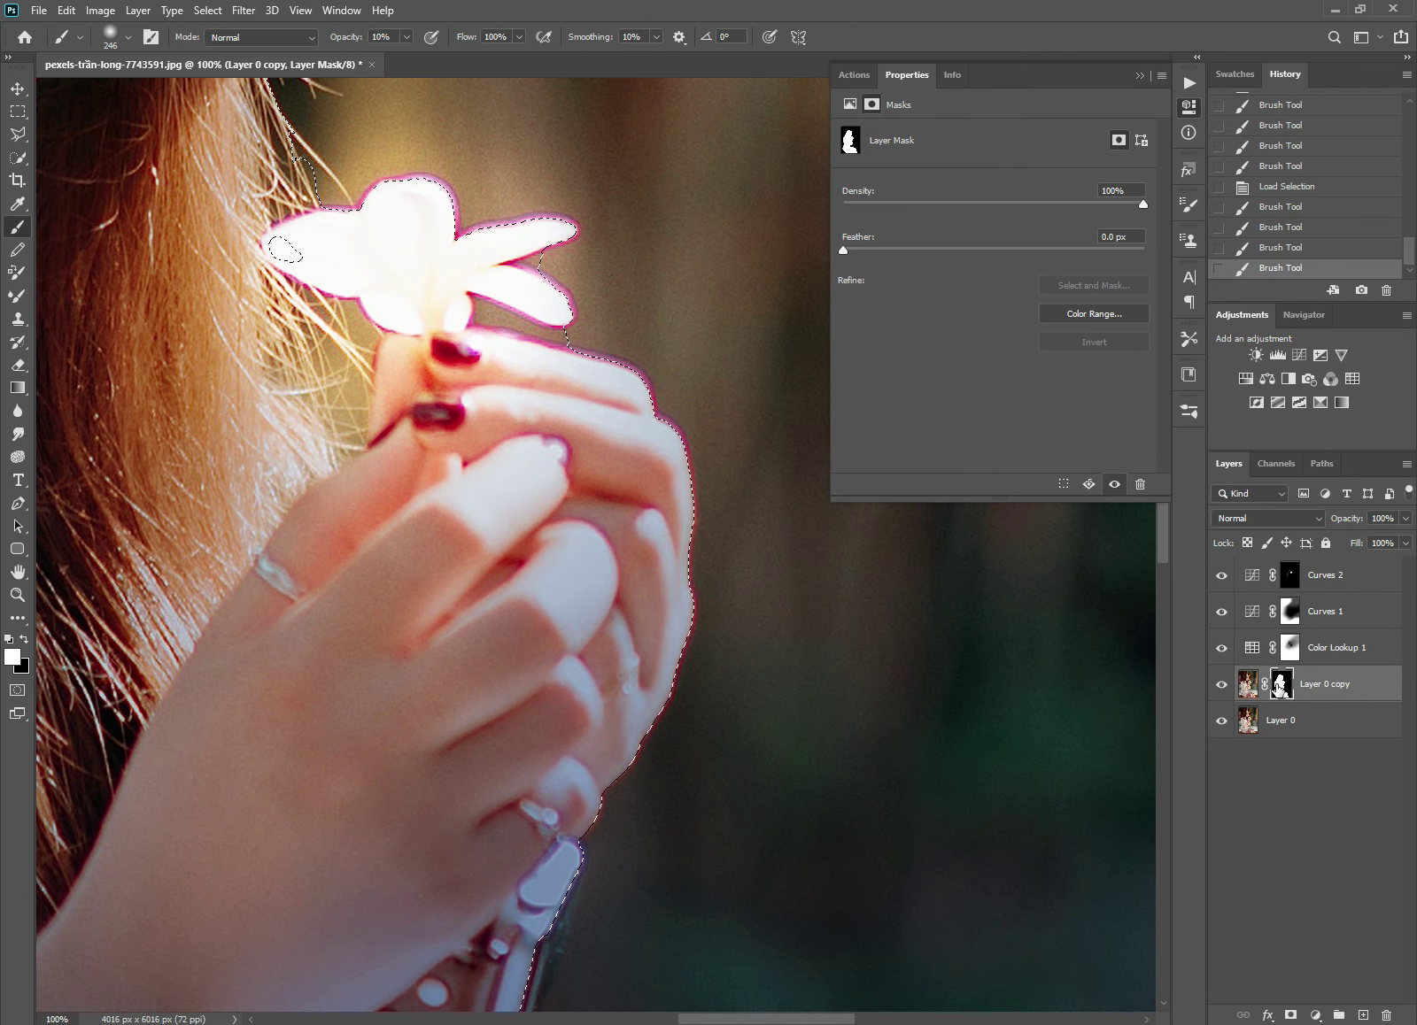
{"action": "left_click", "coordinate": [1267, 189]}
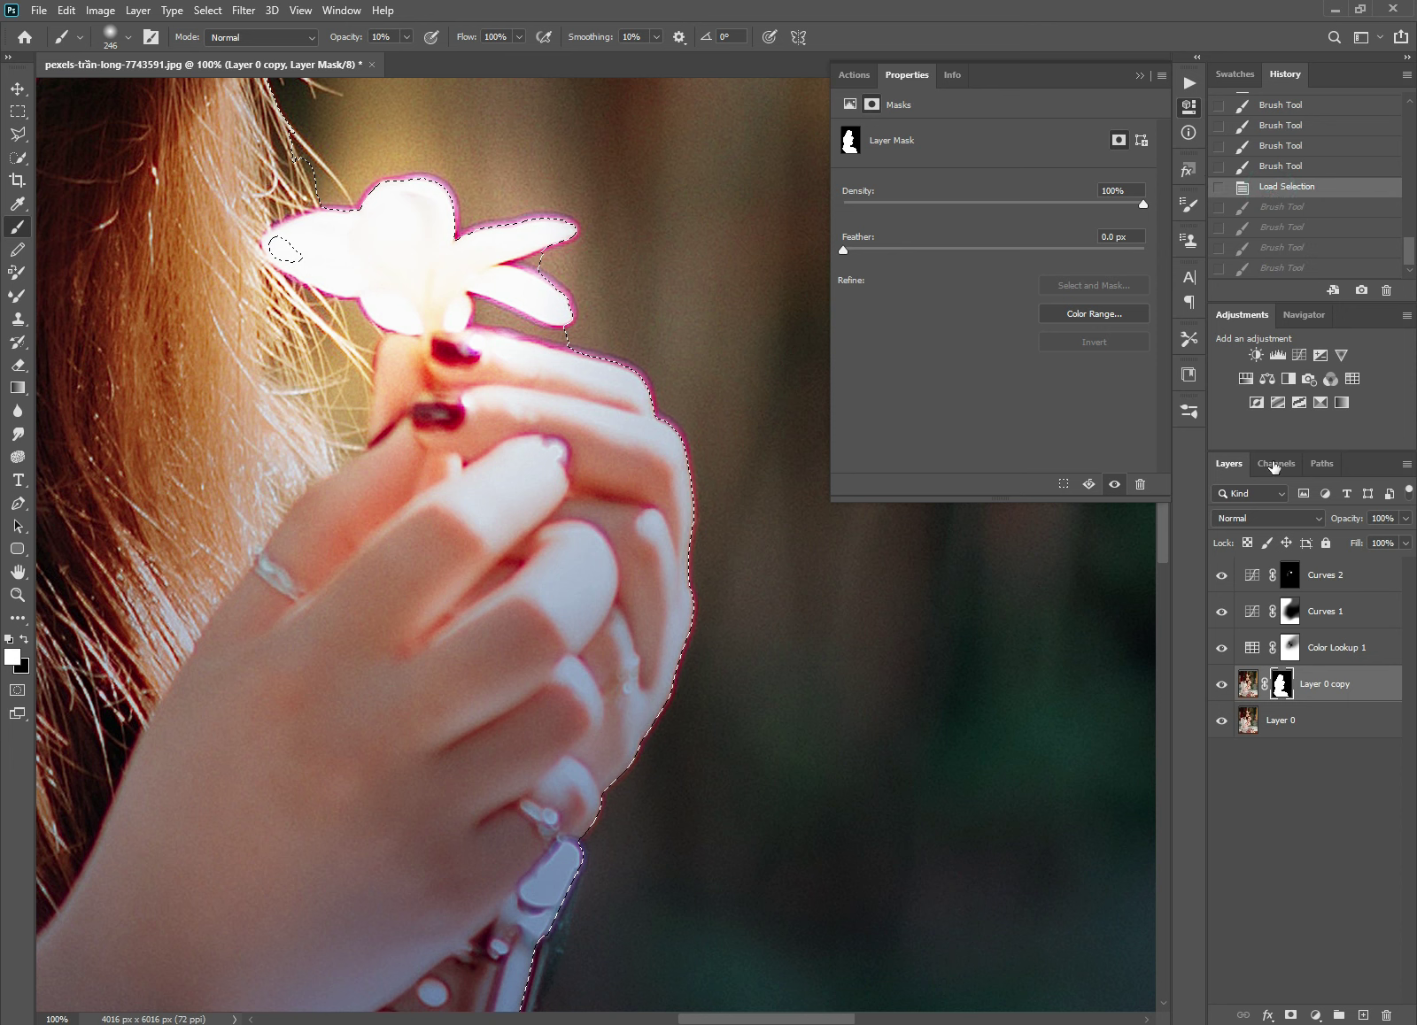
Step: Paint the Color Lookup 1 mask over the hand and bracelet, using 30% opacity on the arm
{"action": "left_click", "coordinate": [1290, 647]}
{"action": "left_click_drag", "start_coordinate": [537, 805], "coordinate": [505, 853]}
{"action": "mouse_move", "coordinate": [590, 660]}
{"action": "left_mouse_down"}
{"action": "mouse_move", "coordinate": [624, 536]}
{"action": "mouse_move", "coordinate": [605, 395]}
{"action": "left_mouse_up"}
{"action": "left_click", "coordinate": [591, 531]}
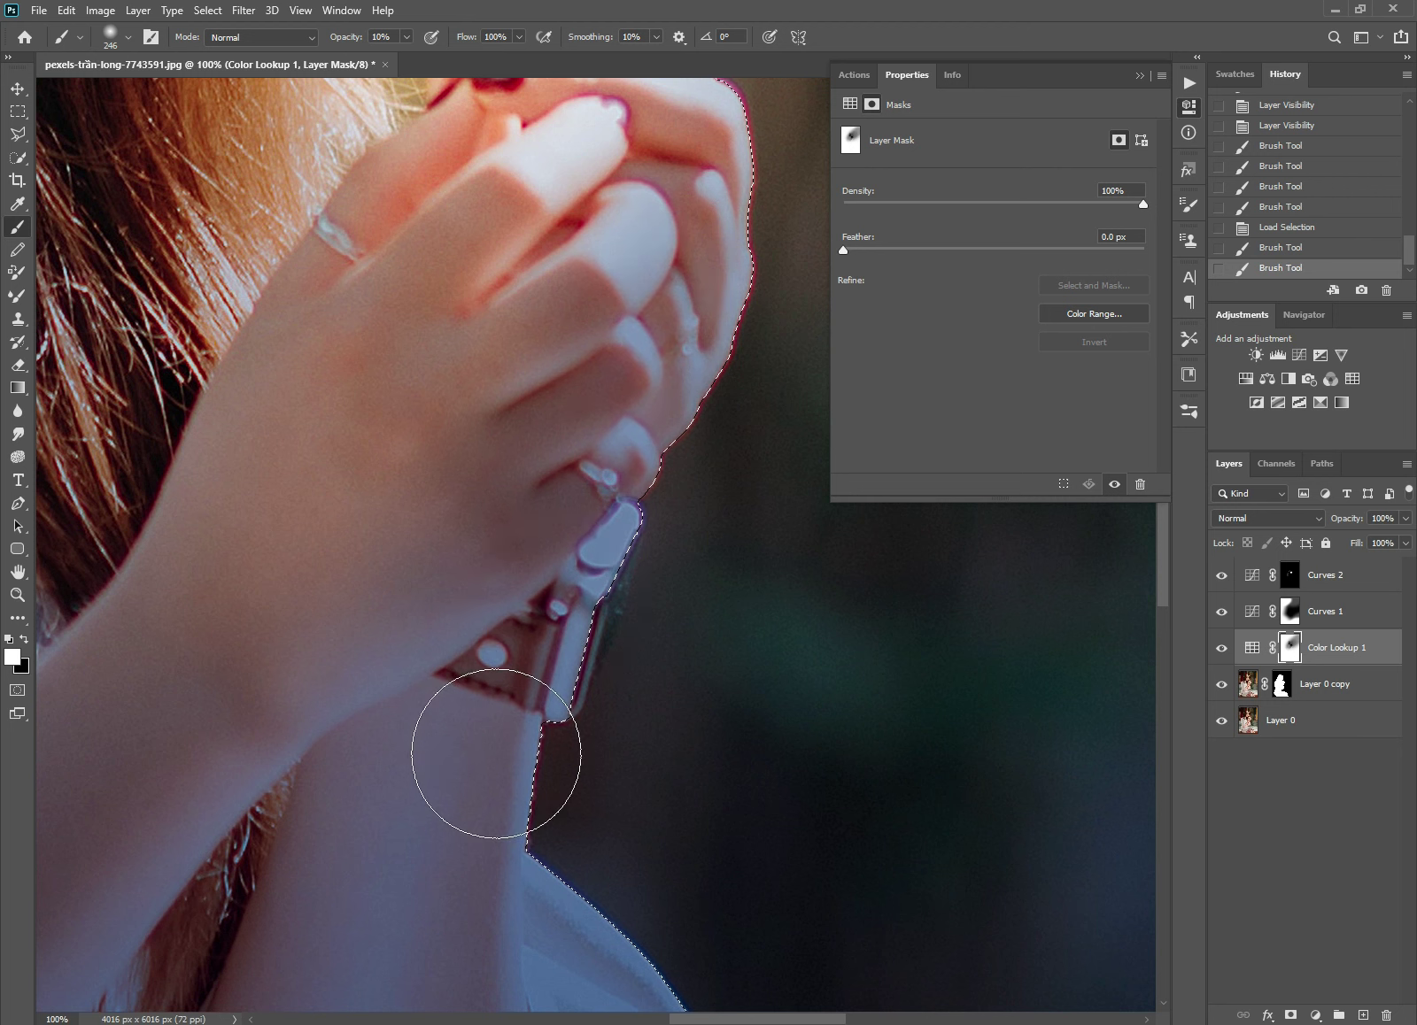
{"action": "left_click_drag", "start_coordinate": [496, 754], "coordinate": [543, 586]}
{"action": "left_click", "coordinate": [539, 413]}
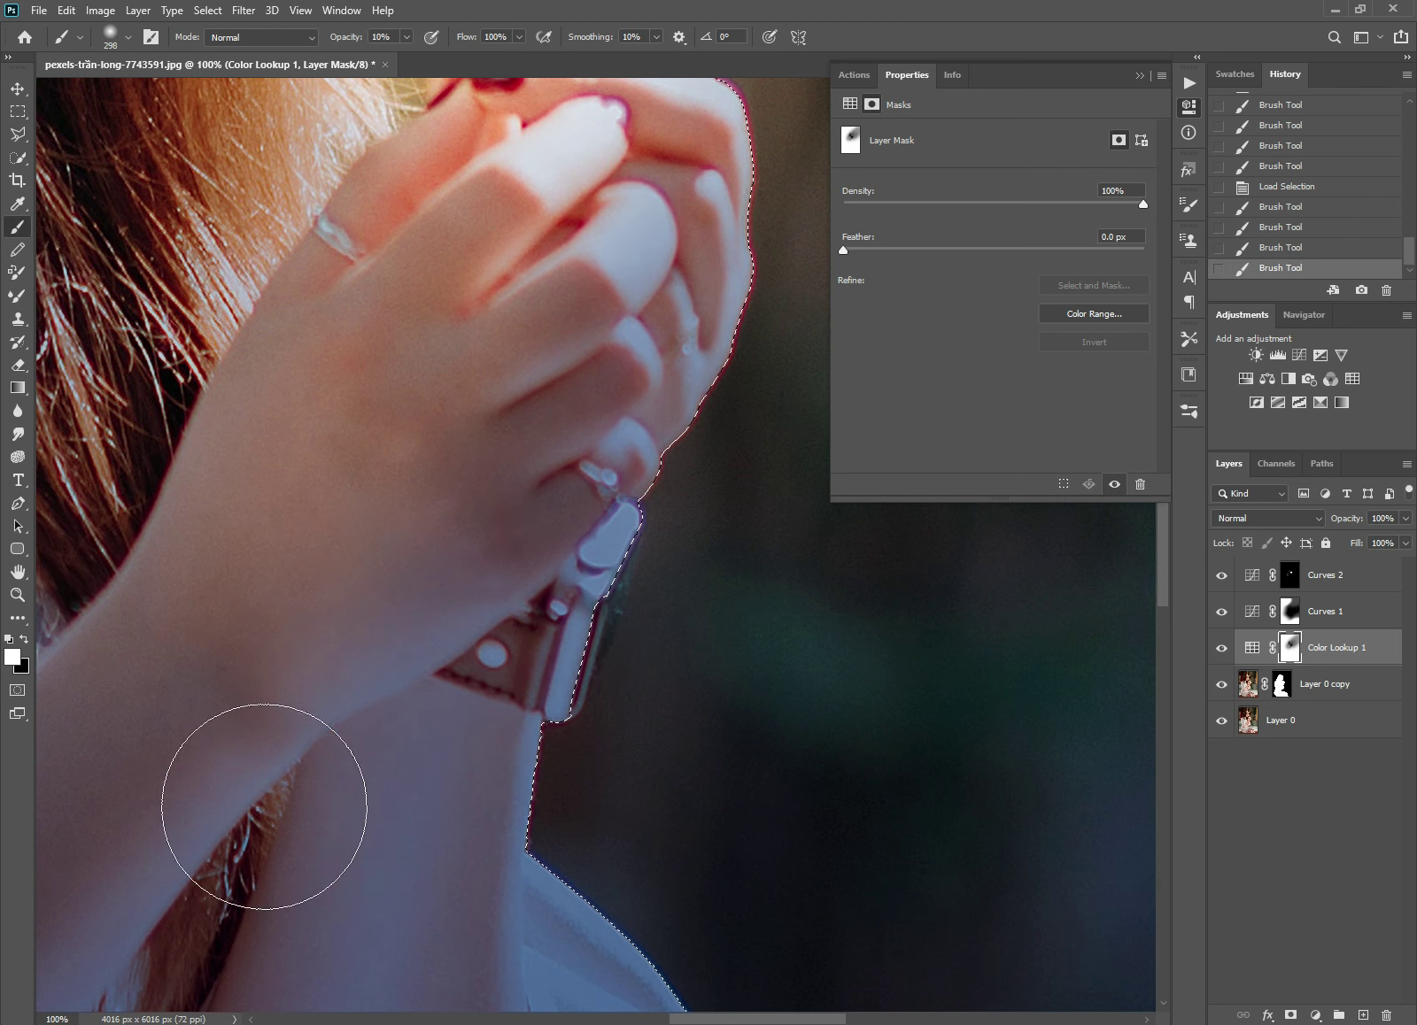
{"action": "key", "text": "ctrl+0"}
{"action": "scroll", "coordinate": [442, 632], "scroll_direction": "up", "scroll_amount": 3}
{"action": "key", "text": "3"}
{"action": "mouse_move", "coordinate": [451, 588]}
{"action": "left_mouse_down"}
{"action": "mouse_move", "coordinate": [420, 642]}
{"action": "mouse_move", "coordinate": [284, 734]}
{"action": "left_mouse_up"}
{"action": "key", "text": "1"}
Step: Zoom out to review the face and hands, toggling Color Lookup 1 to compare
{"action": "key", "text": "ctrl+minus"}
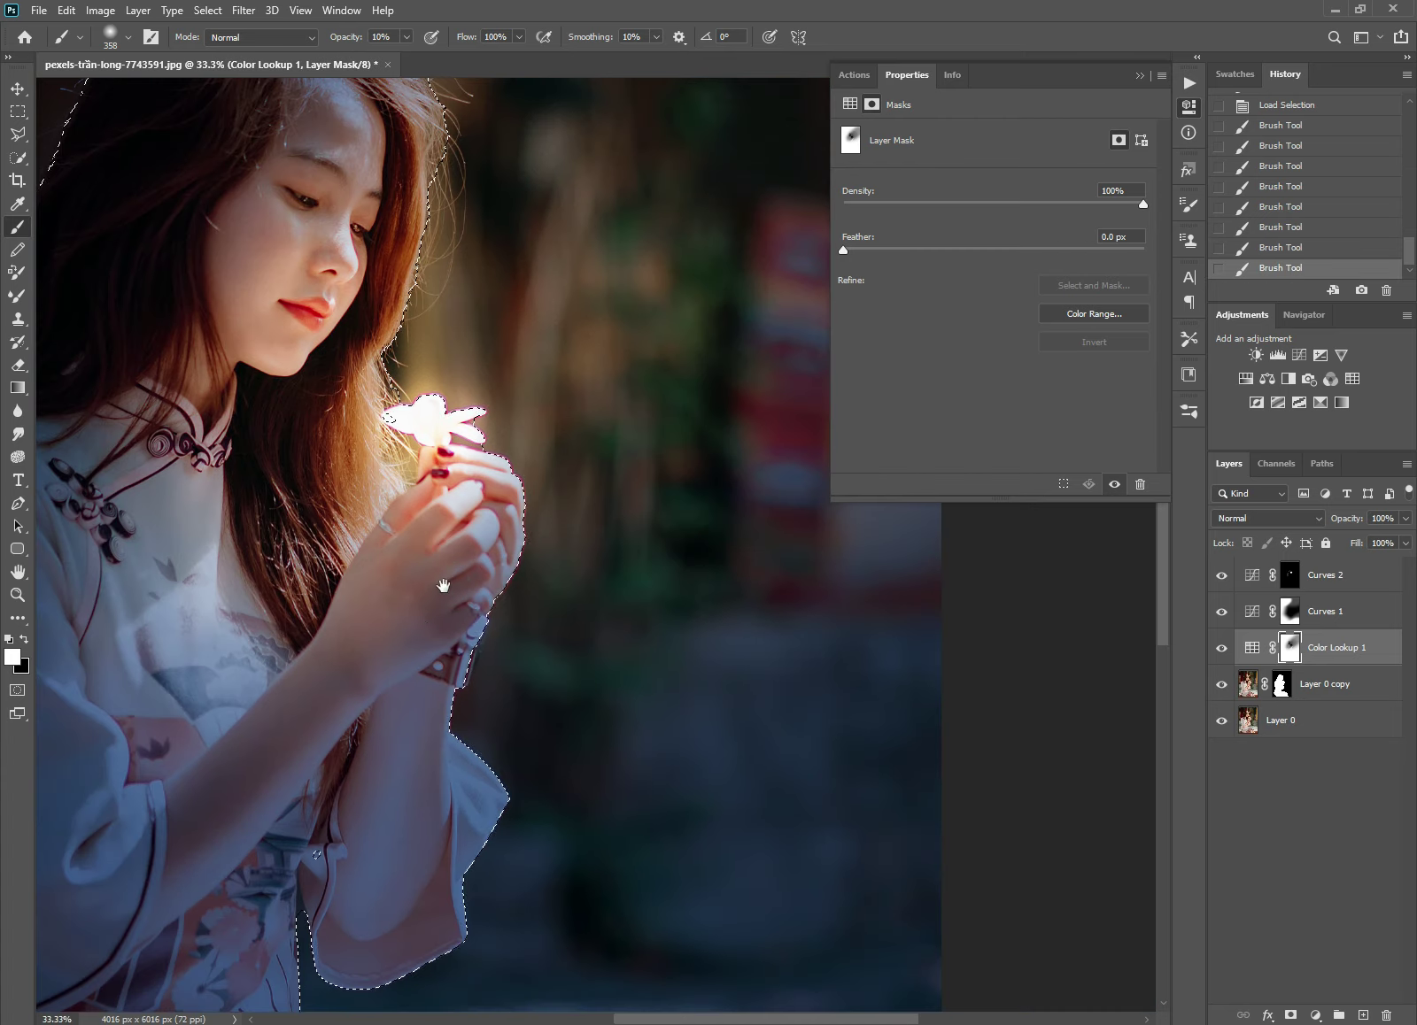
{"action": "scroll", "coordinate": [359, 624], "scroll_direction": "up", "scroll_amount": 2}
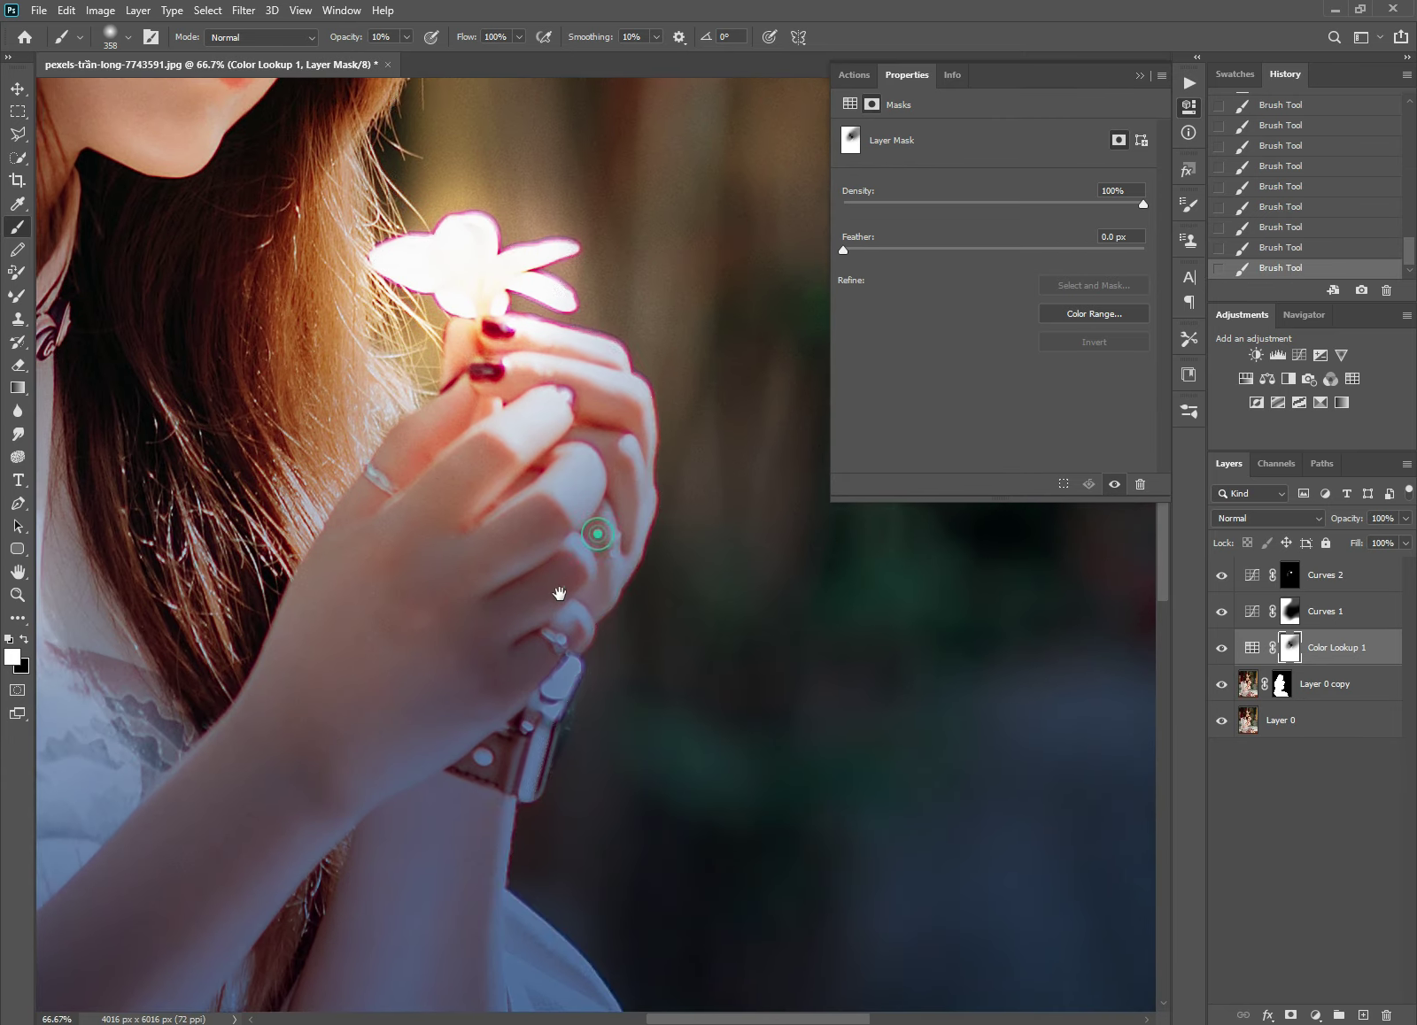
{"action": "left_click_drag", "start_coordinate": [480, 555], "coordinate": [444, 616]}
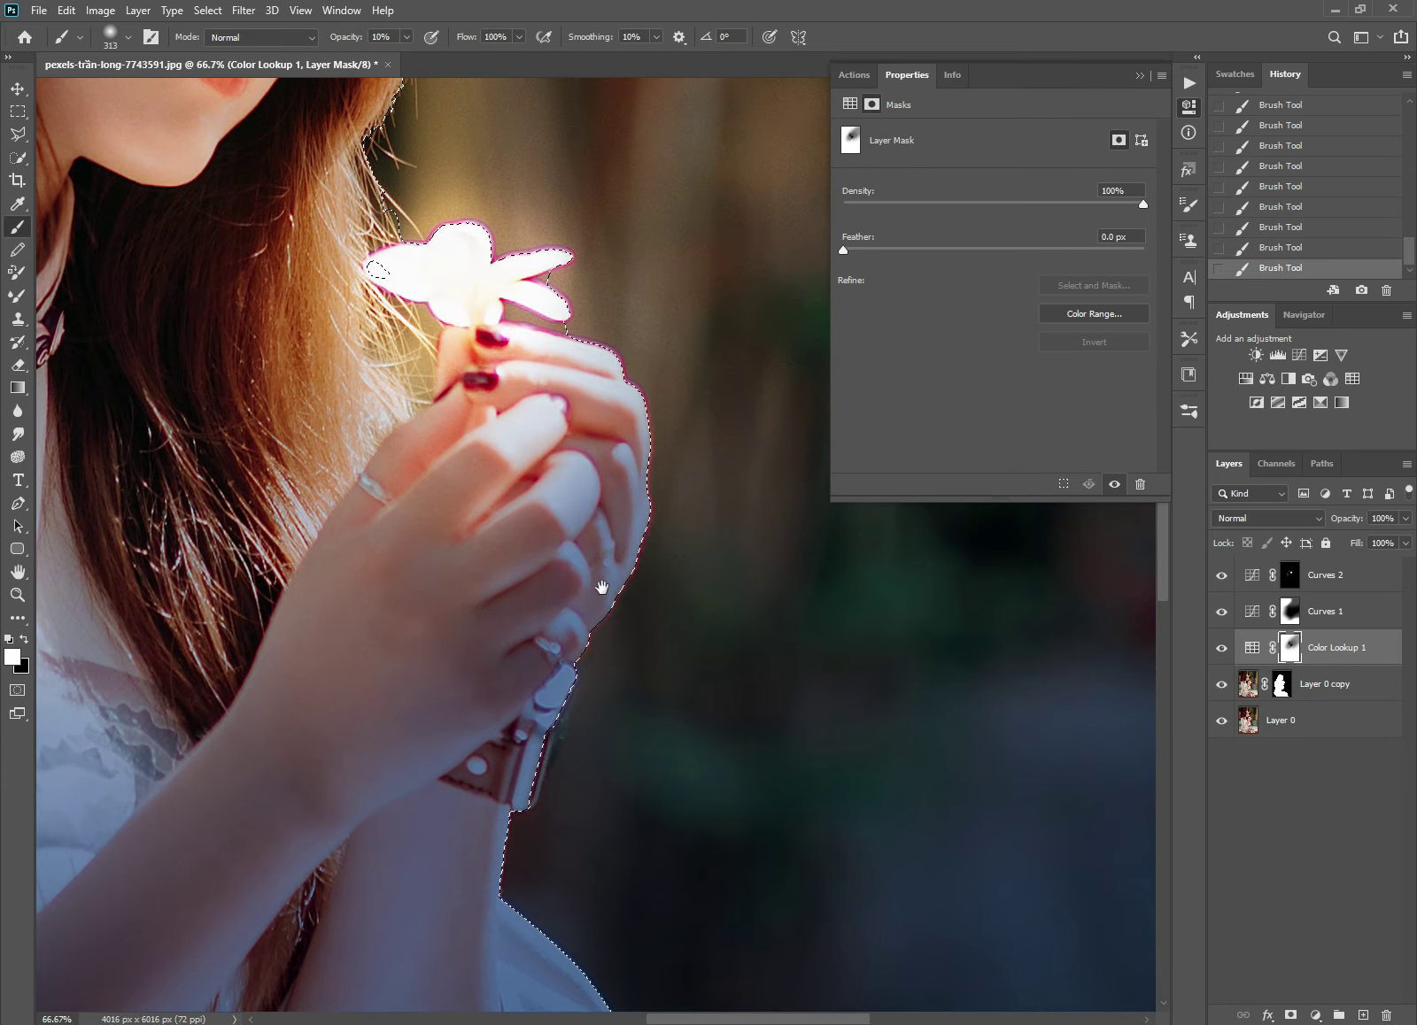
{"action": "scroll", "coordinate": [623, 528], "scroll_direction": "up", "scroll_amount": 5}
{"action": "left_click_drag", "start_coordinate": [342, 989], "coordinate": [571, 672]}
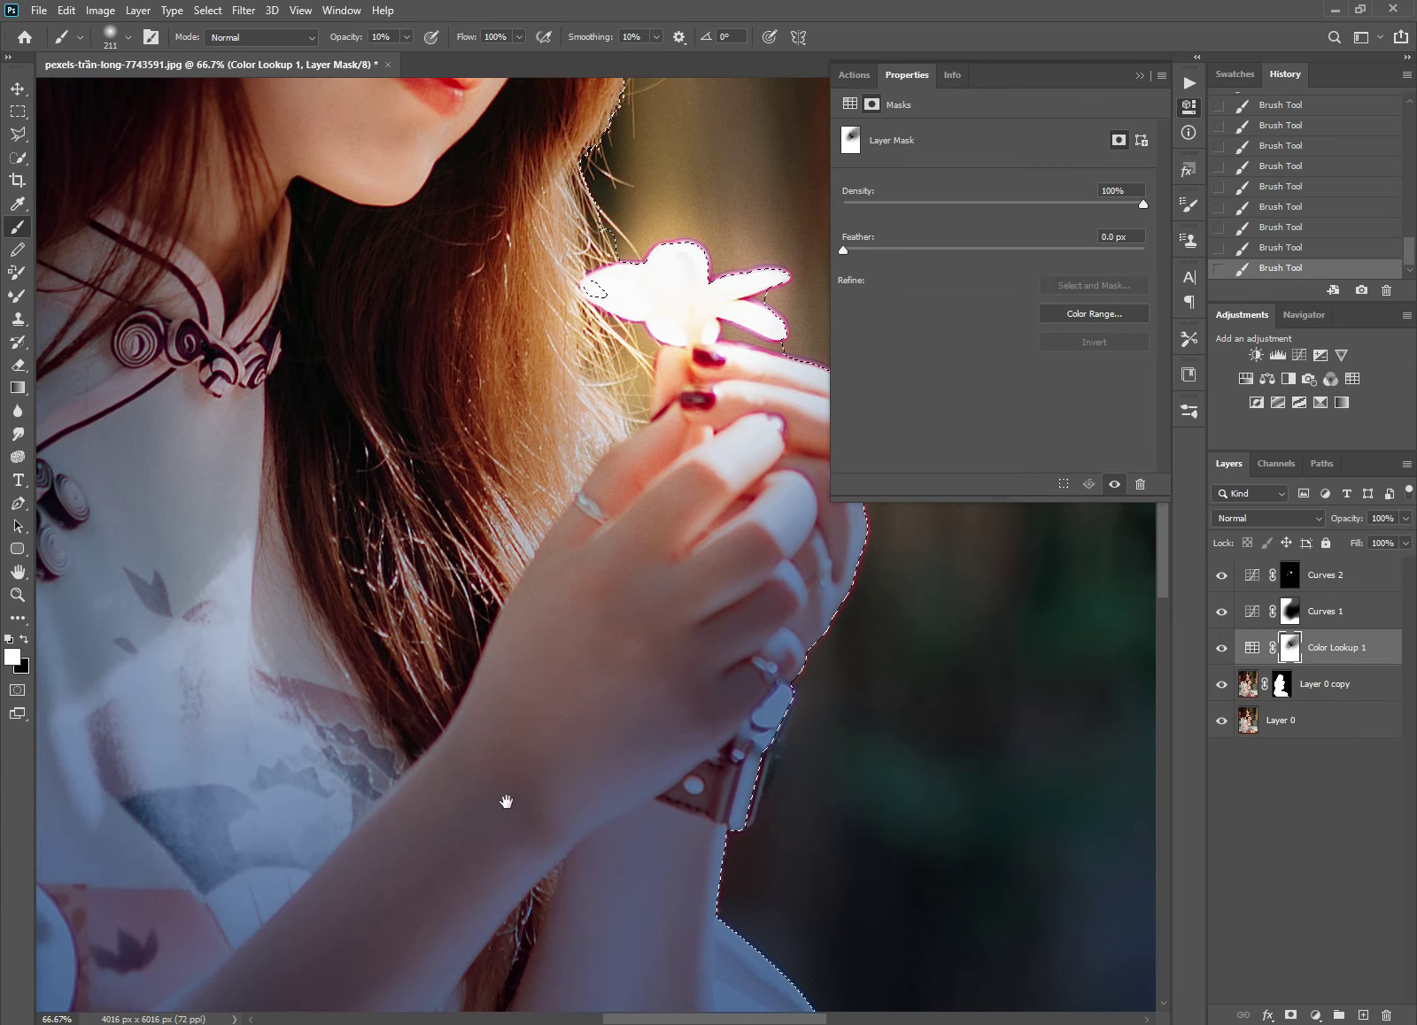
{"action": "scroll", "coordinate": [571, 672], "scroll_direction": "down", "scroll_amount": 1}
{"action": "scroll", "coordinate": [645, 620], "scroll_direction": "down", "scroll_amount": 1}
{"action": "left_click", "coordinate": [1222, 647]}
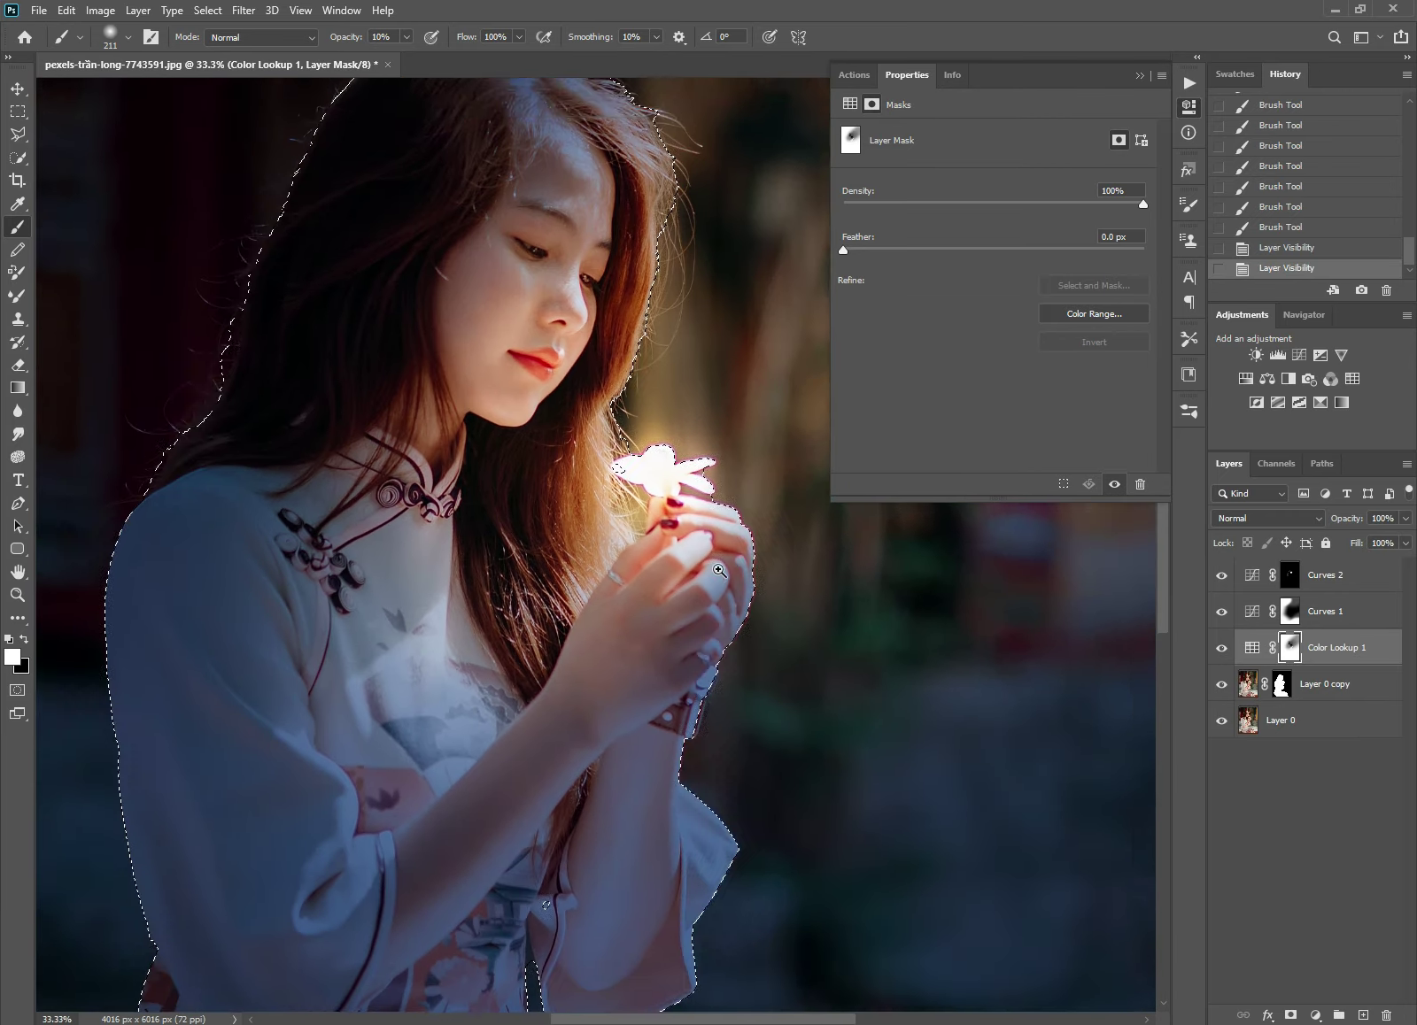
Step: At 100% zoom, repaint the mask along the hand edges and fingers with a smaller brush
{"action": "left_click", "coordinate": [719, 571]}
{"action": "left_click", "coordinate": [719, 571]}
{"action": "mouse_move", "coordinate": [540, 693]}
{"action": "left_mouse_down"}
{"action": "mouse_move", "coordinate": [670, 601]}
{"action": "mouse_move", "coordinate": [901, 601]}
{"action": "left_mouse_up"}
{"action": "key", "text": "bracketleft"}
{"action": "left_click_drag", "start_coordinate": [734, 579], "coordinate": [804, 491]}
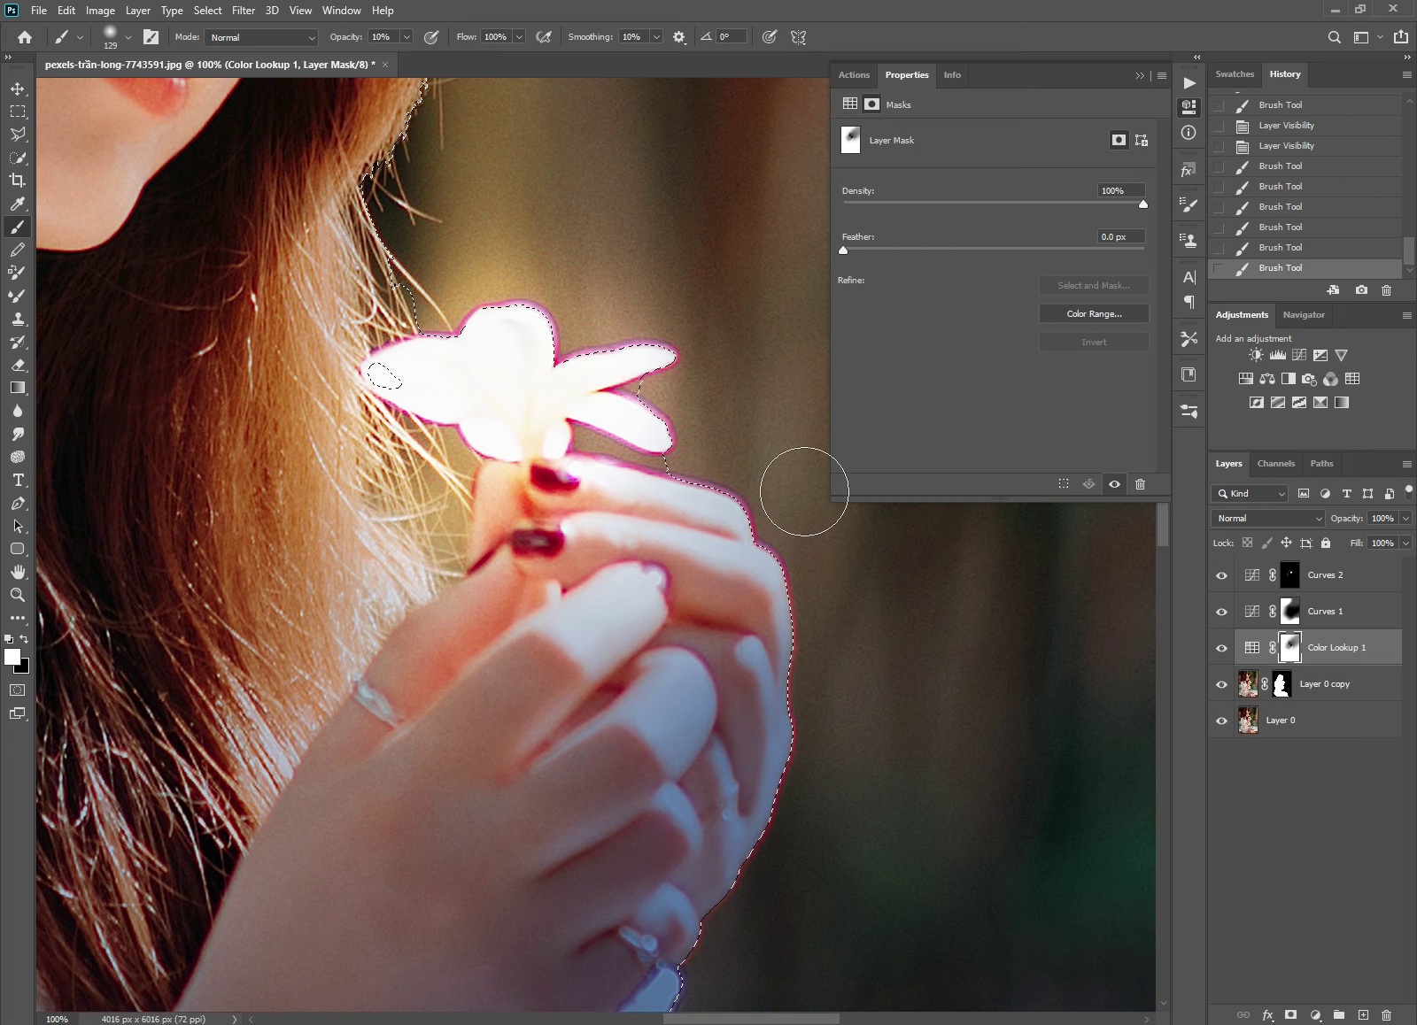
{"action": "scroll", "coordinate": [633, 564], "scroll_direction": "down", "scroll_amount": 3}
{"action": "scroll", "coordinate": [657, 806], "scroll_direction": "up", "scroll_amount": 1}
{"action": "scroll", "coordinate": [713, 685], "scroll_direction": "up", "scroll_amount": 1}
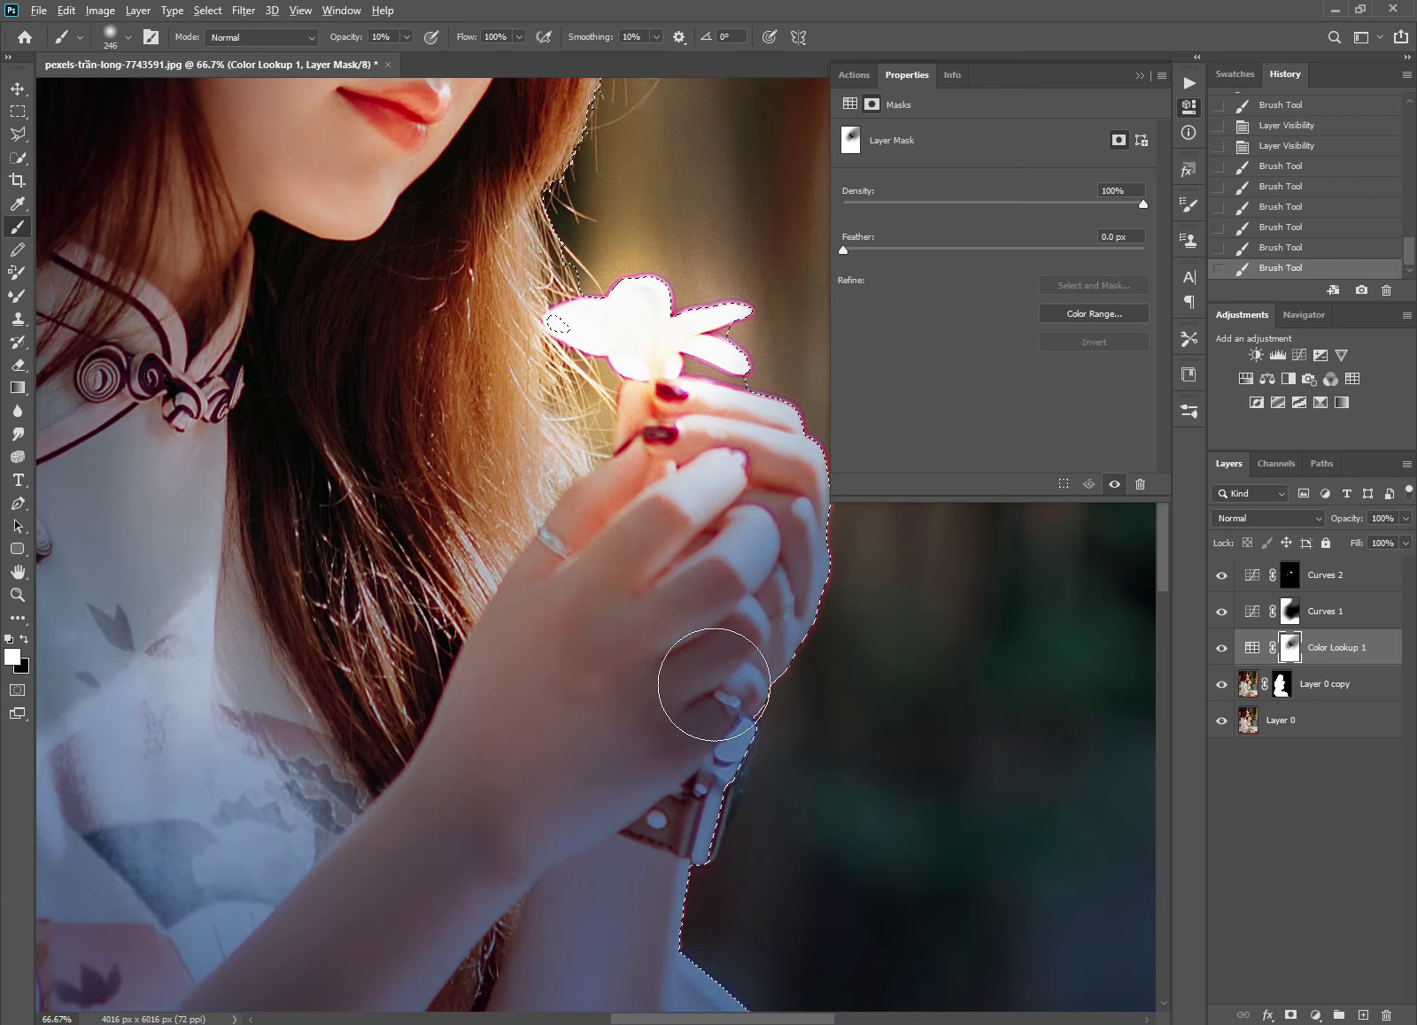
{"action": "left_click_drag", "start_coordinate": [713, 685], "coordinate": [721, 680]}
{"action": "scroll", "coordinate": [721, 680], "scroll_direction": "up", "scroll_amount": 1}
{"action": "mouse_move", "coordinate": [666, 577]}
{"action": "left_mouse_down"}
{"action": "mouse_move", "coordinate": [680, 559]}
{"action": "mouse_move", "coordinate": [711, 598]}
{"action": "left_mouse_up"}
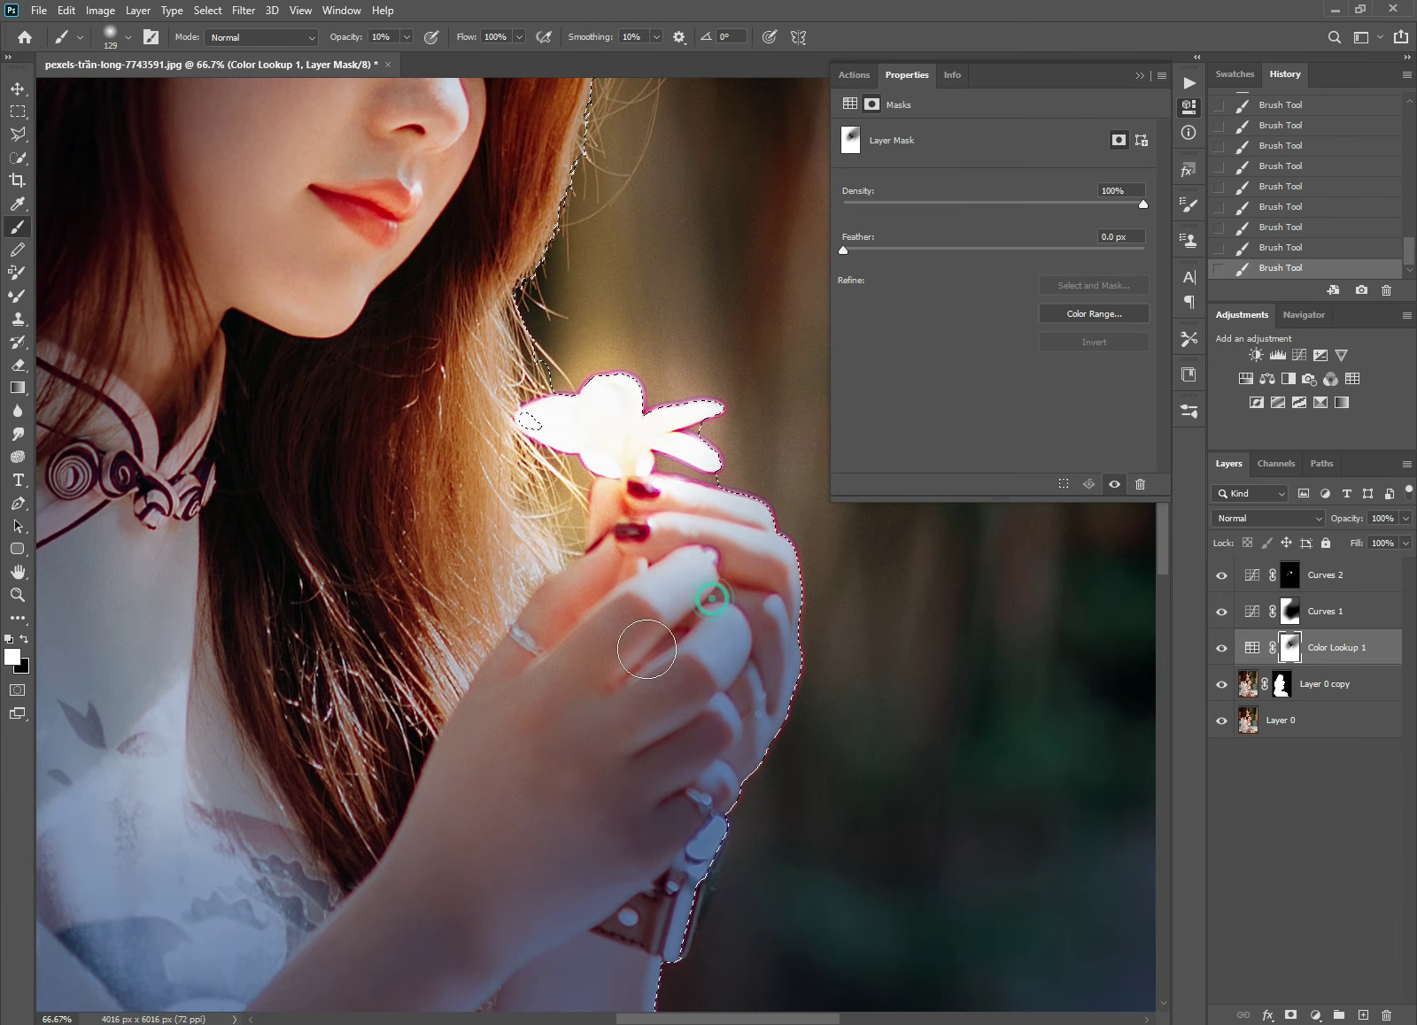
{"action": "scroll", "coordinate": [651, 649], "scroll_direction": "up", "scroll_amount": 3}
{"action": "scroll", "coordinate": [547, 544], "scroll_direction": "down", "scroll_amount": 1}
{"action": "scroll", "coordinate": [531, 531], "scroll_direction": "down", "scroll_amount": 4}
{"action": "scroll", "coordinate": [470, 496], "scroll_direction": "down", "scroll_amount": 2}
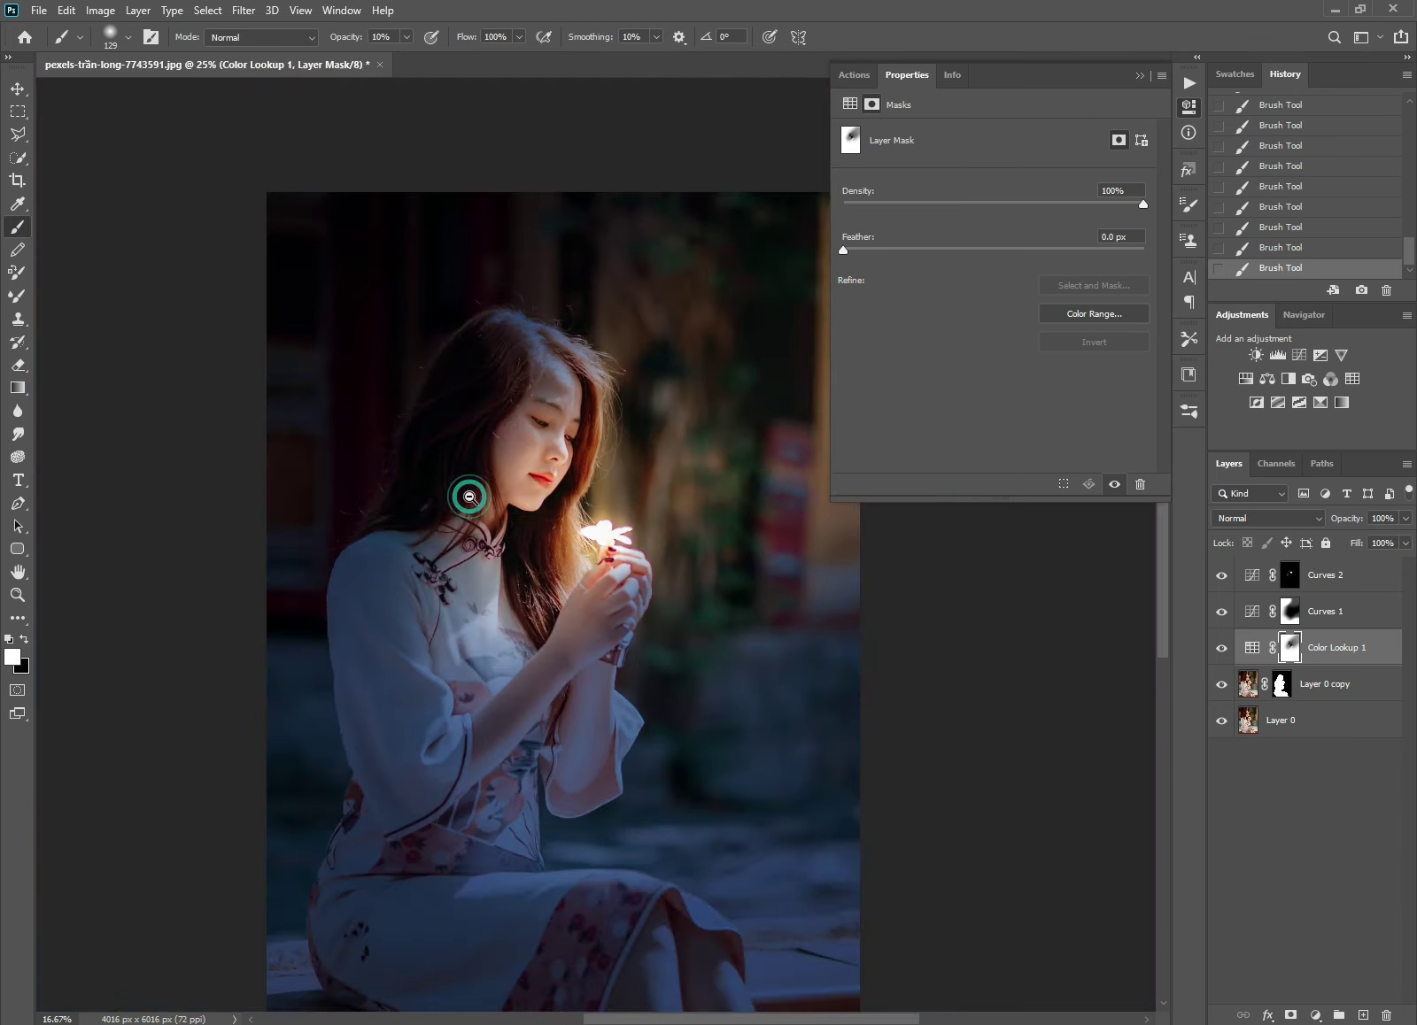
Step: Reload the girl's silhouette as a selection and bring the top of her hair into view
{"action": "left_click", "coordinate": [1280, 683], "text": "ctrl"}
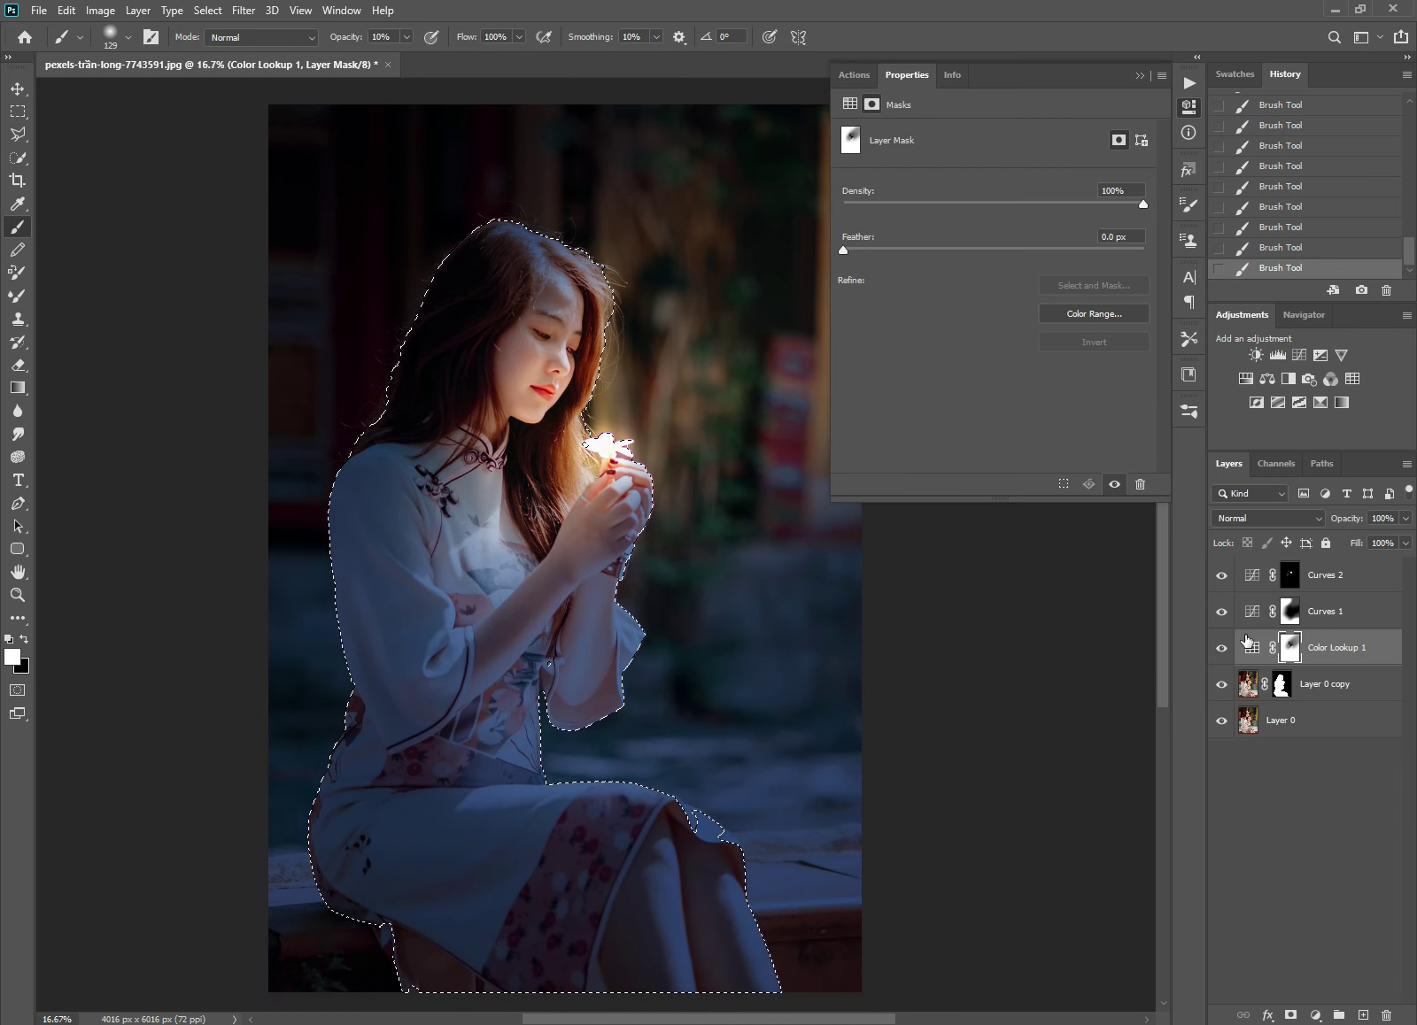
{"action": "scroll", "coordinate": [528, 302], "scroll_direction": "up", "scroll_amount": 1}
{"action": "scroll", "coordinate": [576, 283], "scroll_direction": "up", "scroll_amount": 1}
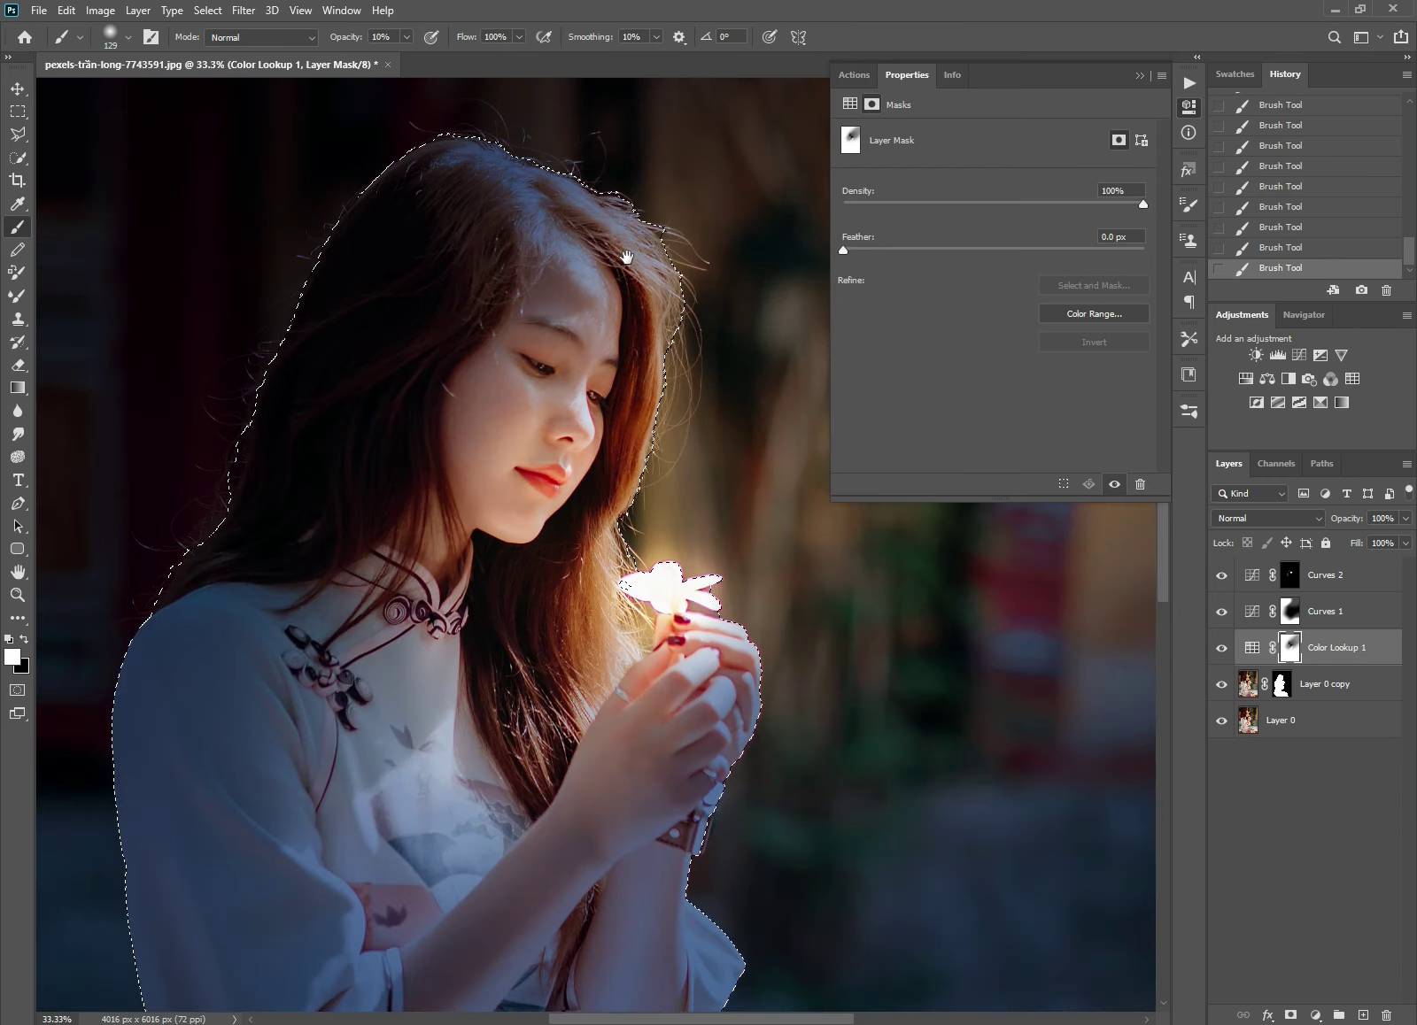
{"action": "left_click_drag", "start_coordinate": [626, 257], "coordinate": [628, 314]}
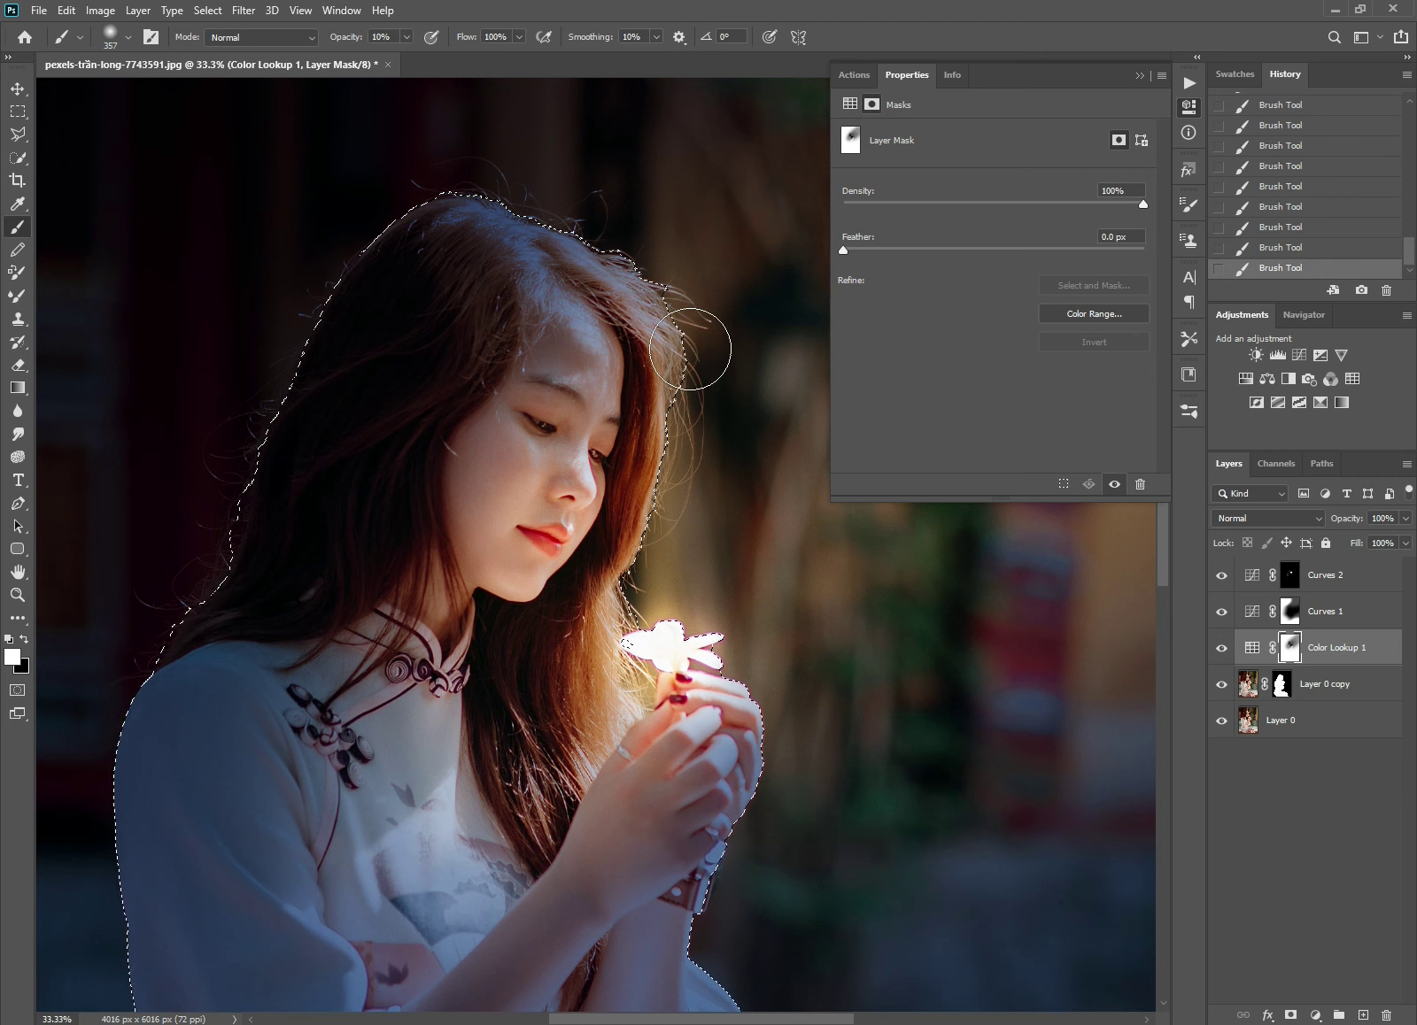
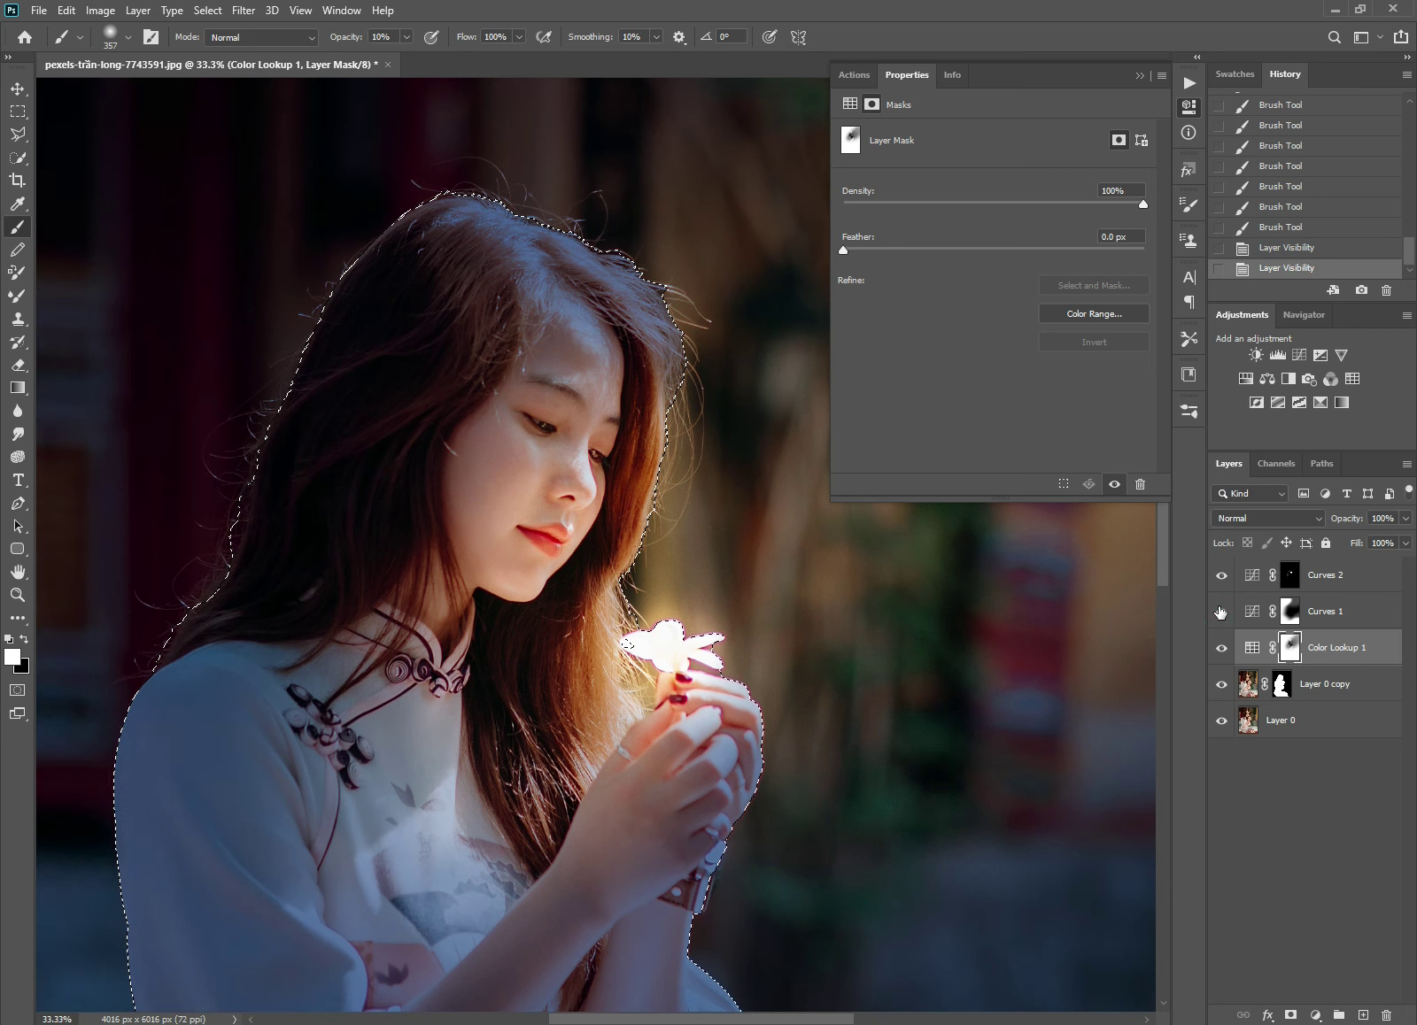
Step: Toggle Curves 1 off and back on to compare its darkening of the portrait
{"action": "left_click", "coordinate": [1221, 611]}
{"action": "left_click", "coordinate": [1293, 611]}
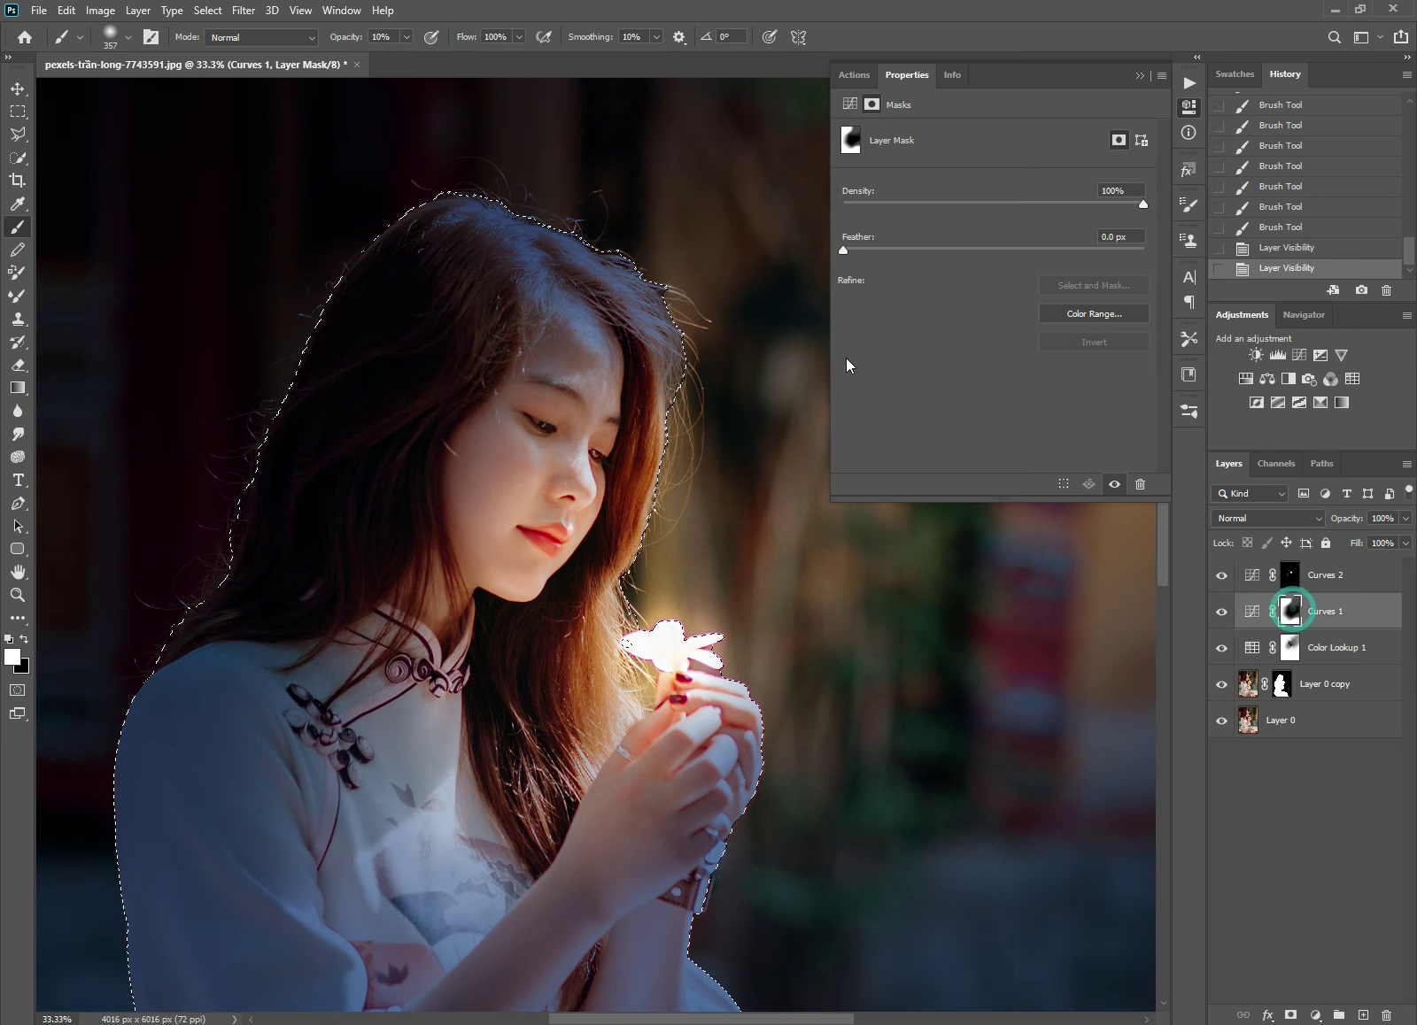
{"action": "left_click", "coordinate": [1222, 611]}
{"action": "left_click", "coordinate": [1222, 611]}
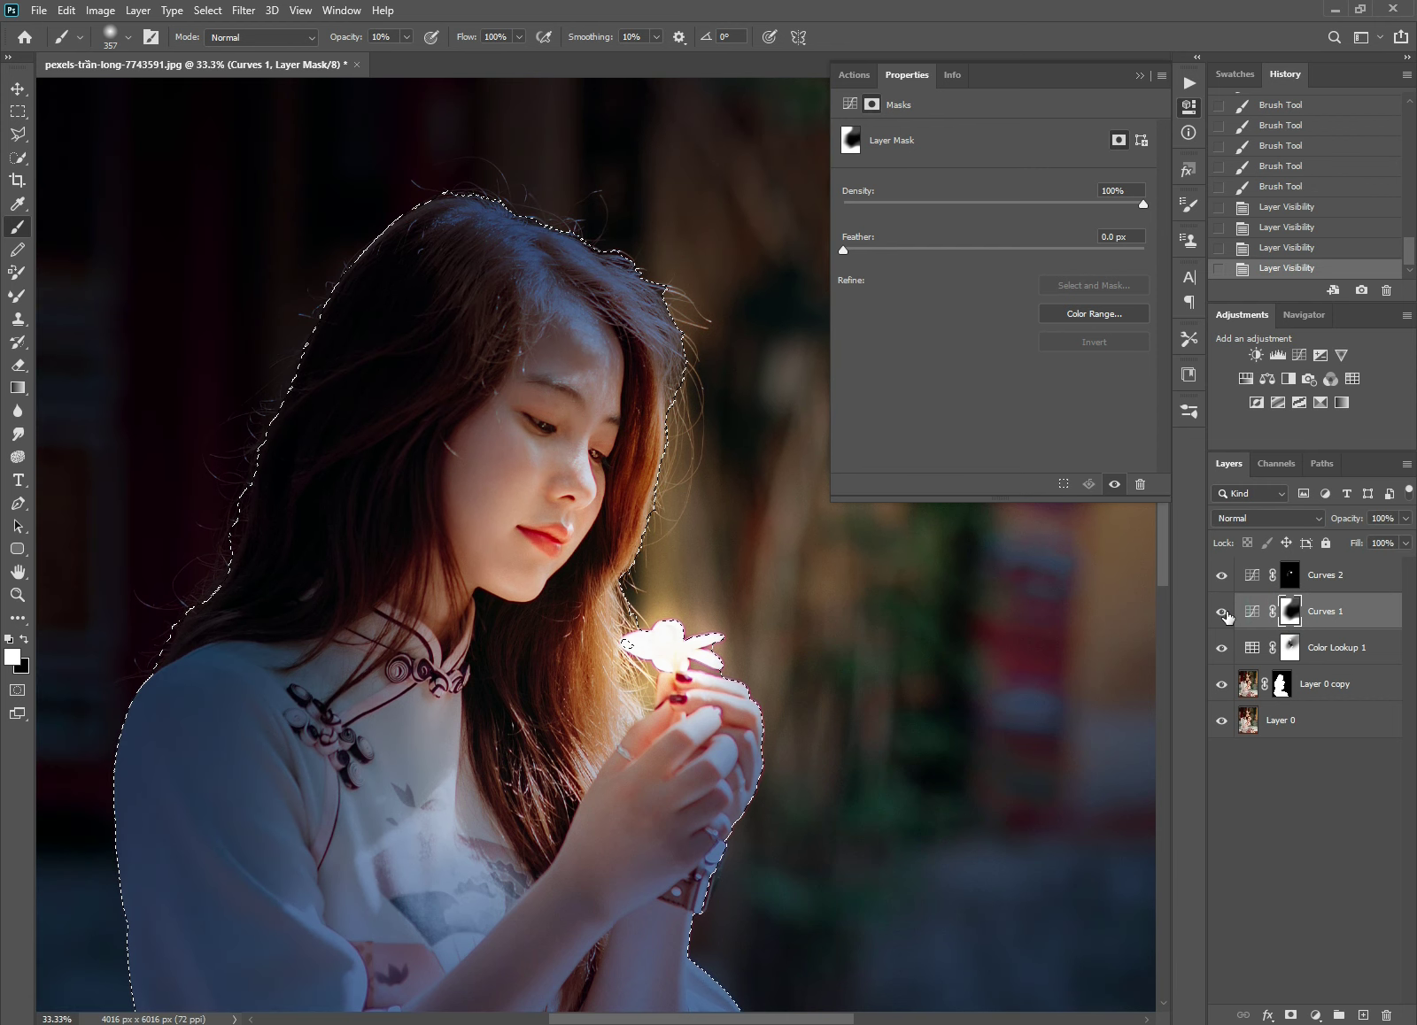
Step: Target the Curves 2 layer mask and deselect the outline around the girl
{"action": "left_click", "coordinate": [1289, 580]}
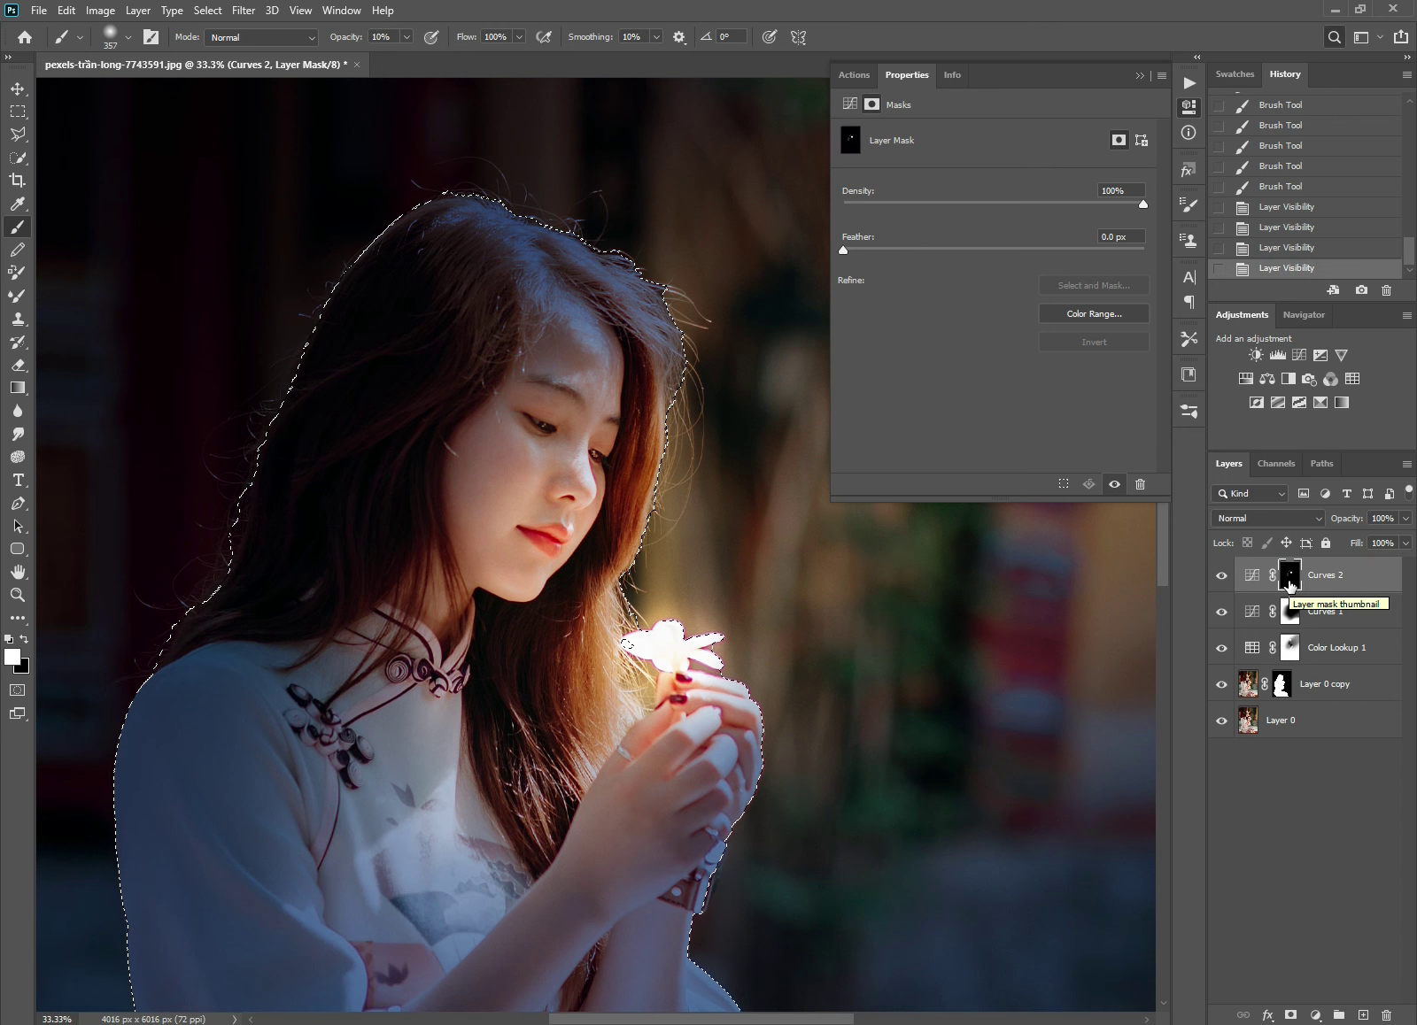
{"action": "key", "text": "ctrl+f"}
{"action": "key", "text": "Escape"}
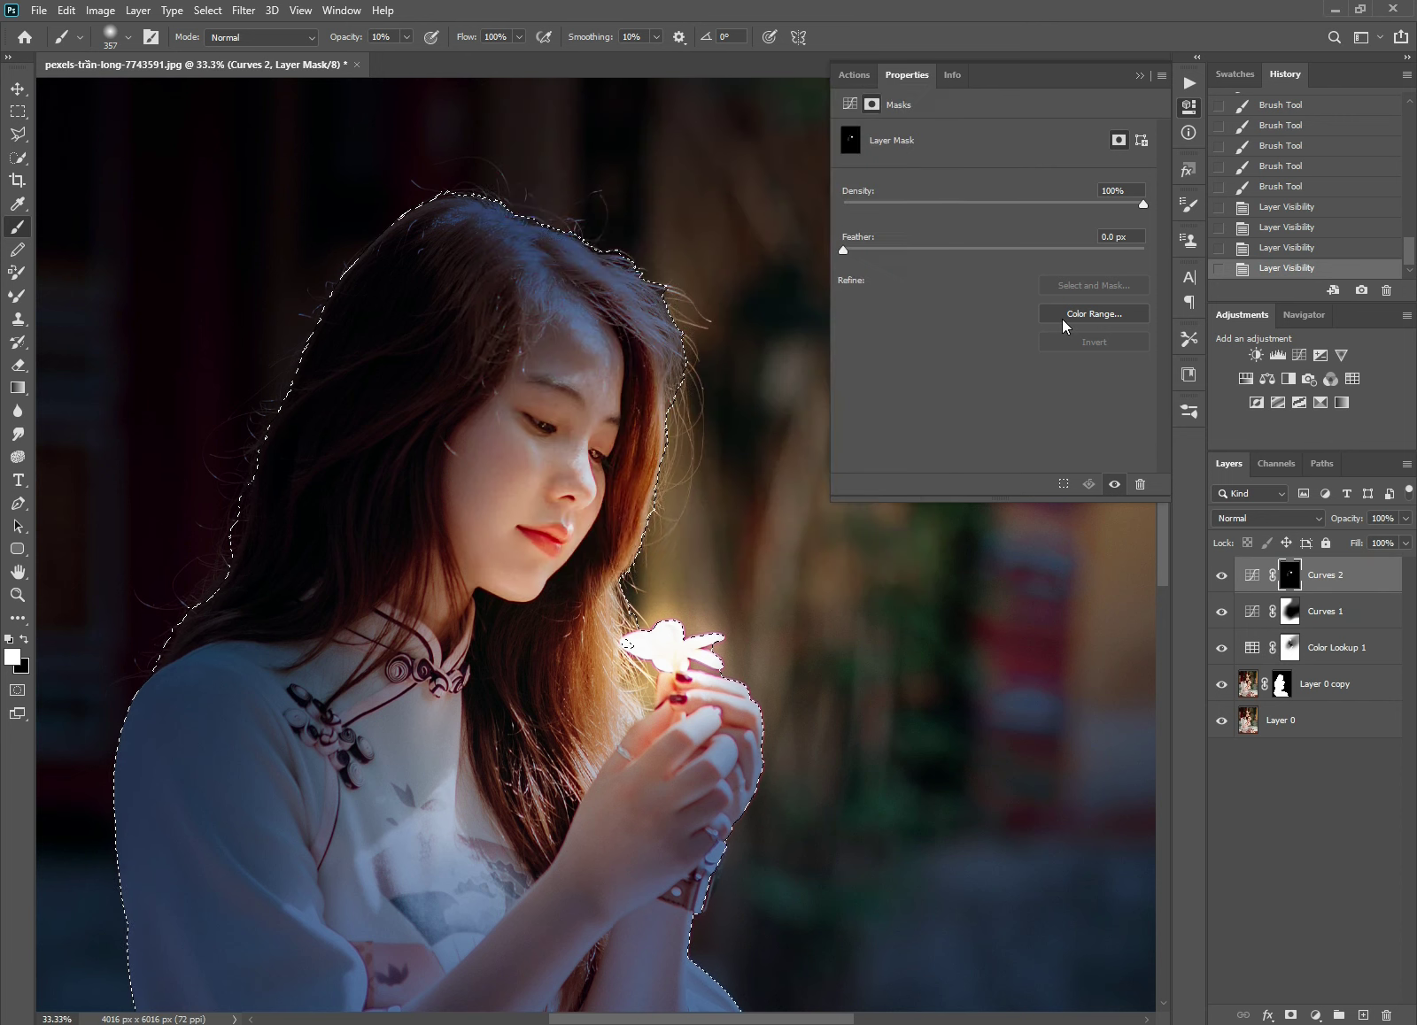
{"action": "key", "text": "ctrl+d"}
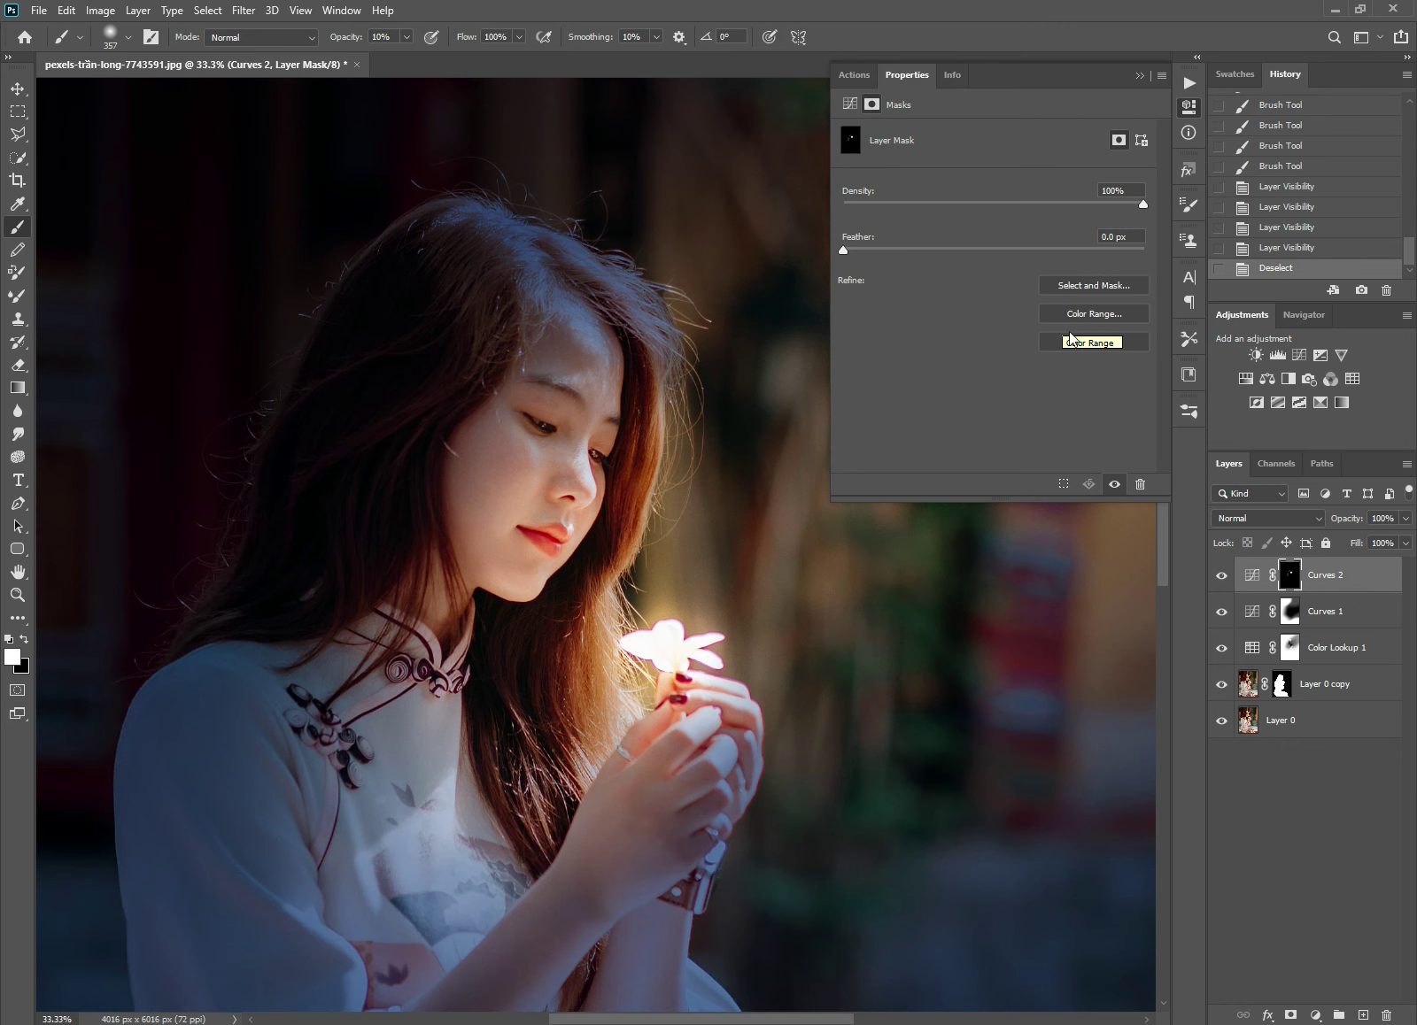
Step: Hide the mask properties, frame the whole photo, and toggle Curves 2 to compare
{"action": "left_click", "coordinate": [1189, 106]}
{"action": "left_click_drag", "start_coordinate": [556, 358], "coordinate": [586, 395]}
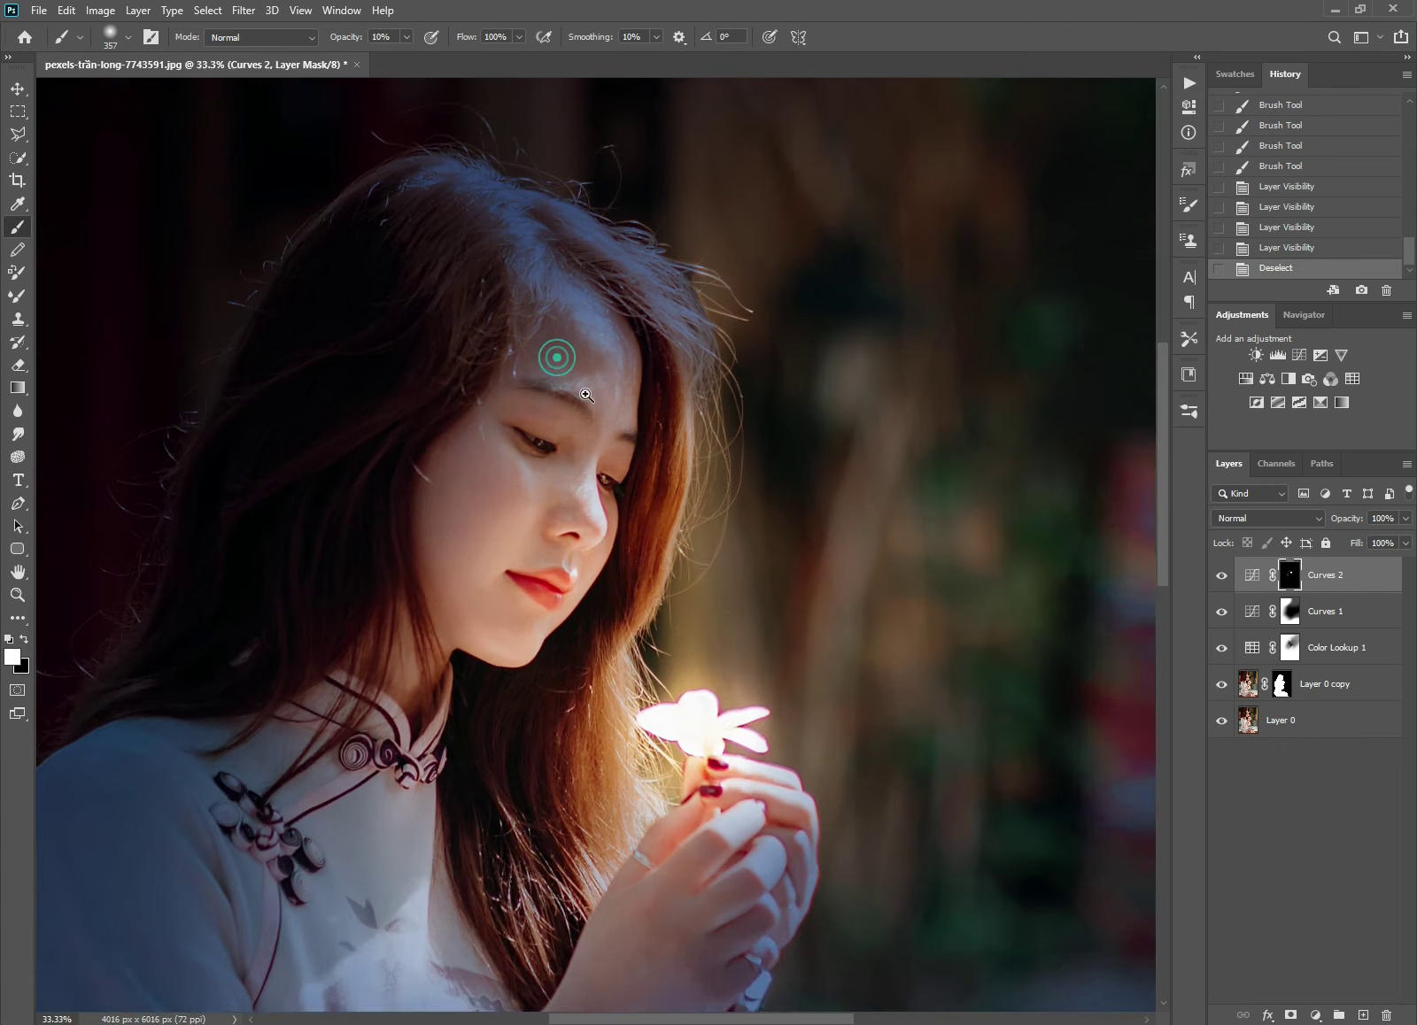
{"action": "scroll", "coordinate": [586, 395], "scroll_direction": "down", "scroll_amount": 1}
{"action": "scroll", "coordinate": [586, 395], "scroll_direction": "down", "scroll_amount": 1}
{"action": "scroll", "coordinate": [617, 433], "scroll_direction": "down", "scroll_amount": 1}
{"action": "left_click_drag", "start_coordinate": [631, 532], "coordinate": [632, 368]}
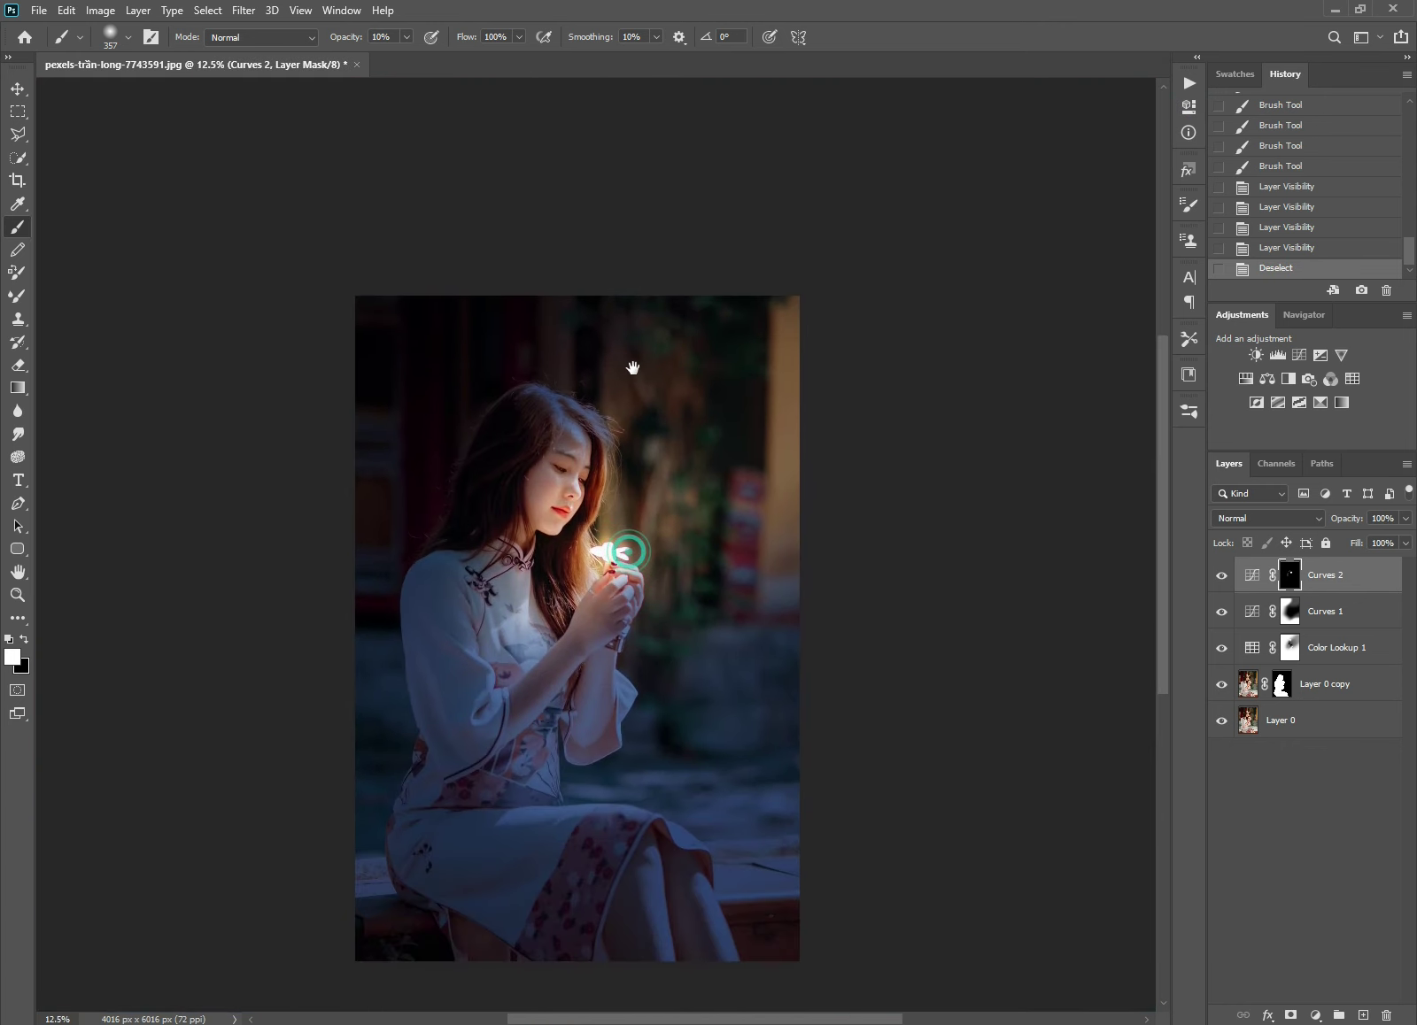
{"action": "scroll", "coordinate": [726, 478], "scroll_direction": "up", "scroll_amount": 1}
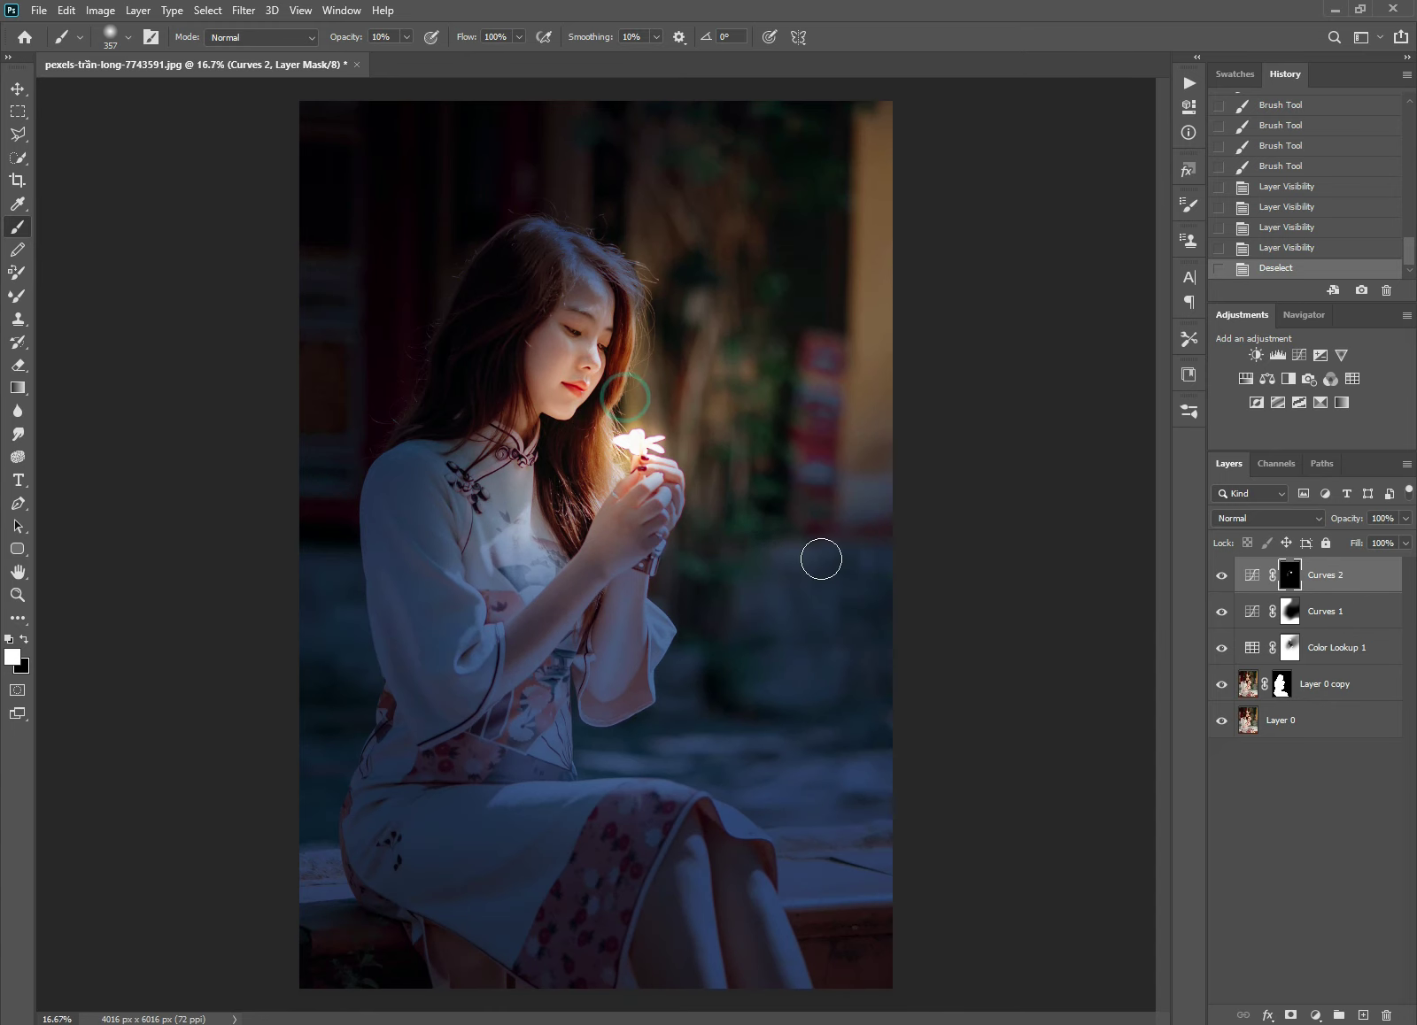
{"action": "left_click", "coordinate": [1222, 577]}
{"action": "left_click", "coordinate": [1222, 576]}
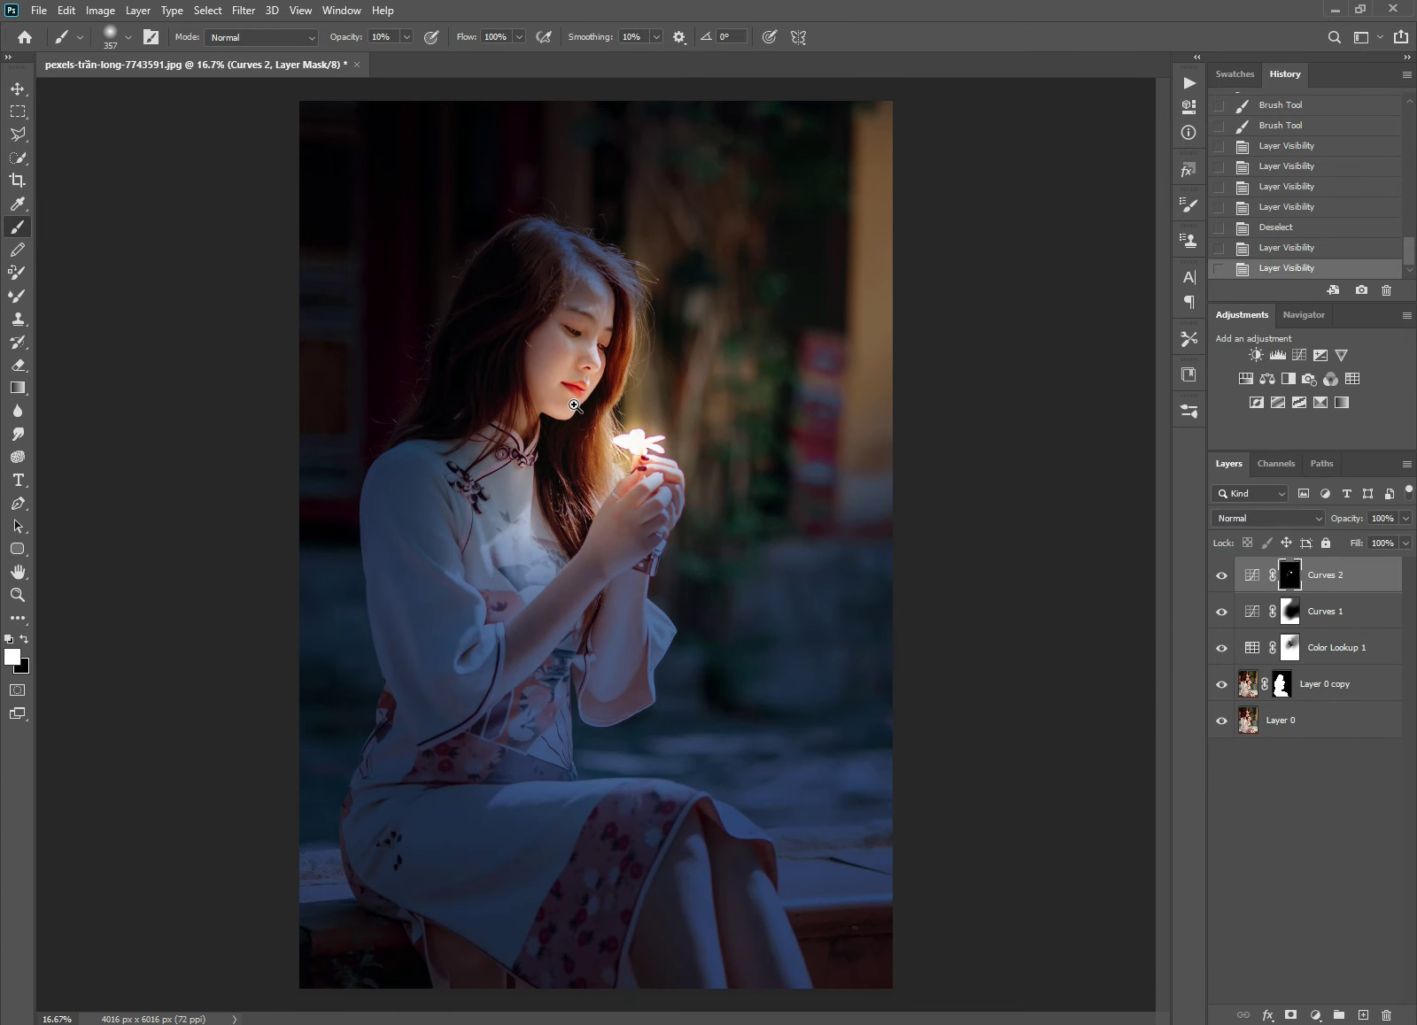
Step: Zoom in on the girl and flower, shrink the brush to about 195 px, and recheck Curves 2
{"action": "scroll", "coordinate": [604, 403], "scroll_direction": "up", "scroll_amount": 1}
{"action": "scroll", "coordinate": [605, 403], "scroll_direction": "up", "scroll_amount": 1}
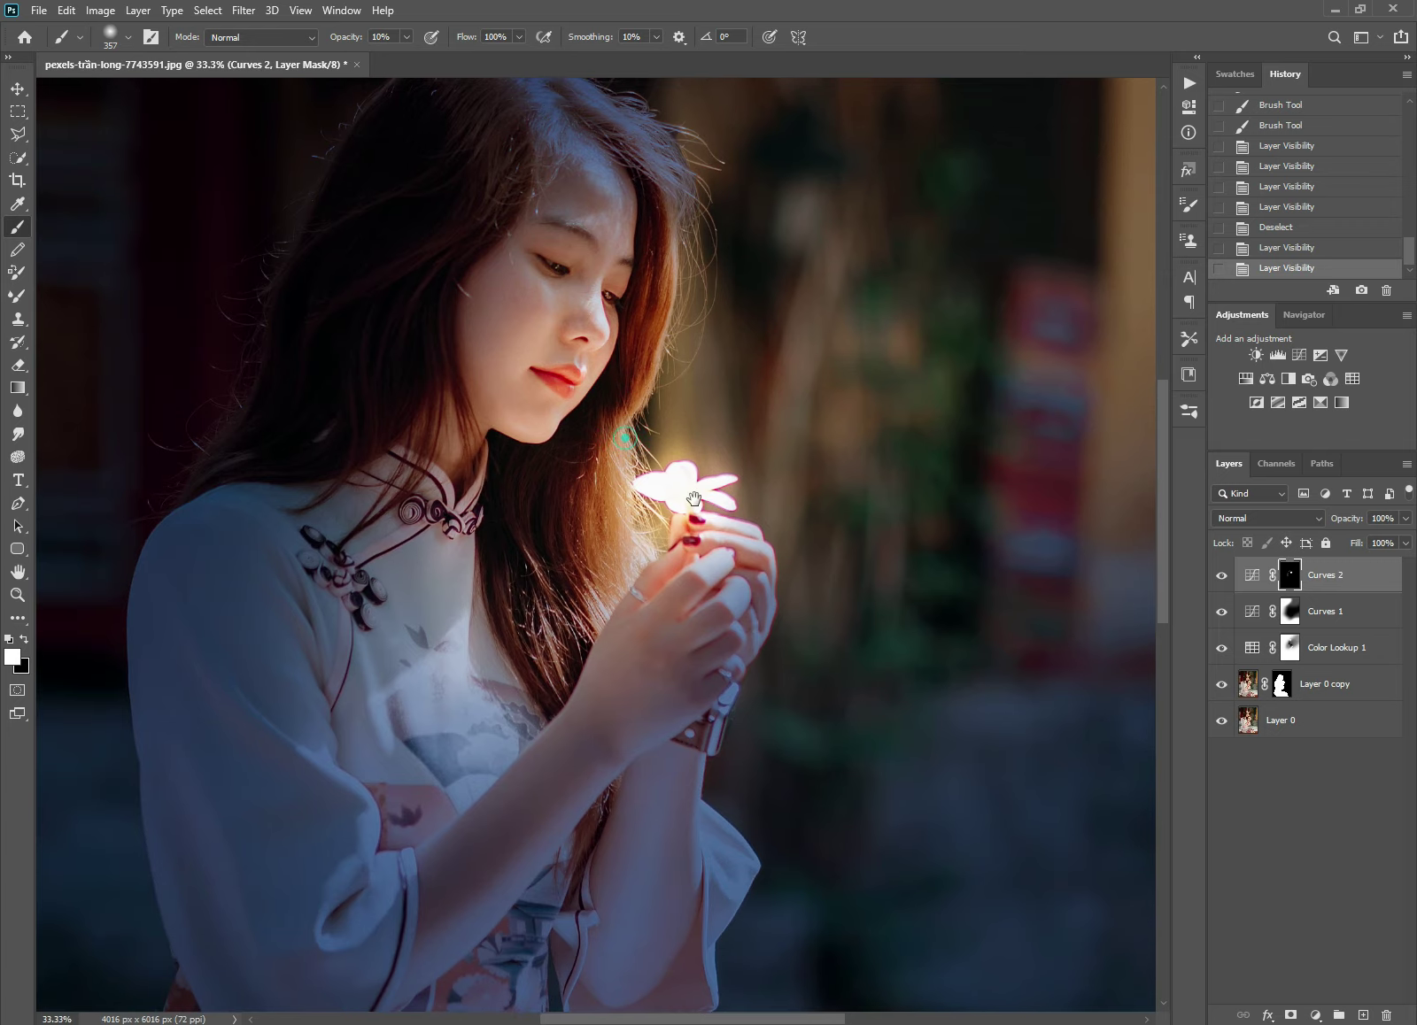
{"action": "left_click_drag", "start_coordinate": [637, 516], "coordinate": [770, 604]}
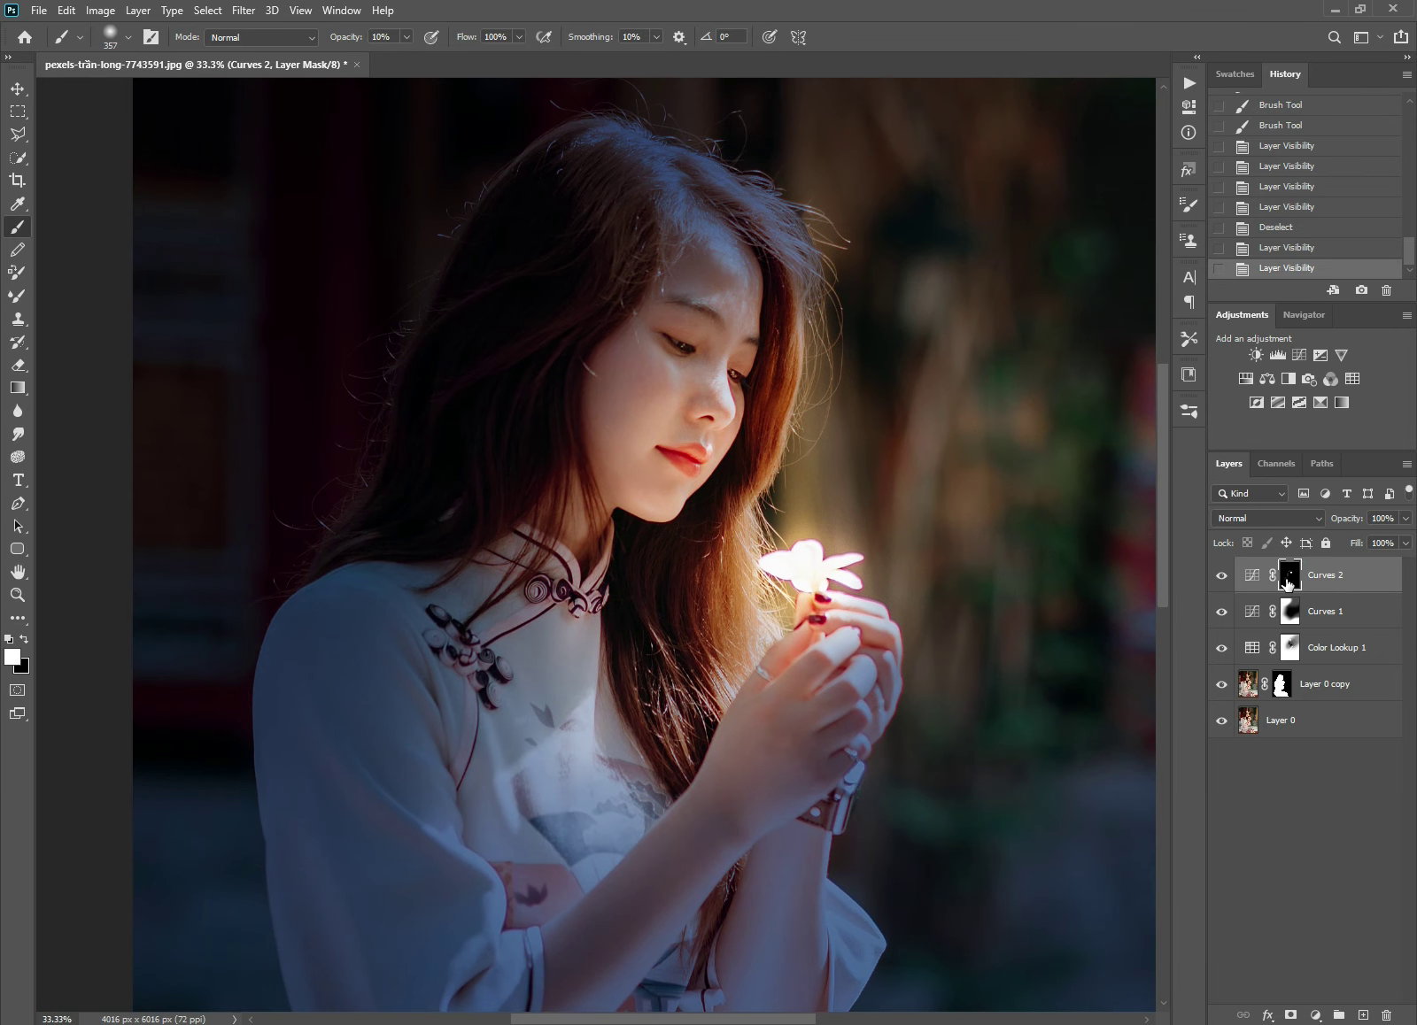
{"action": "left_click", "coordinate": [680, 398], "text": "ctrl"}
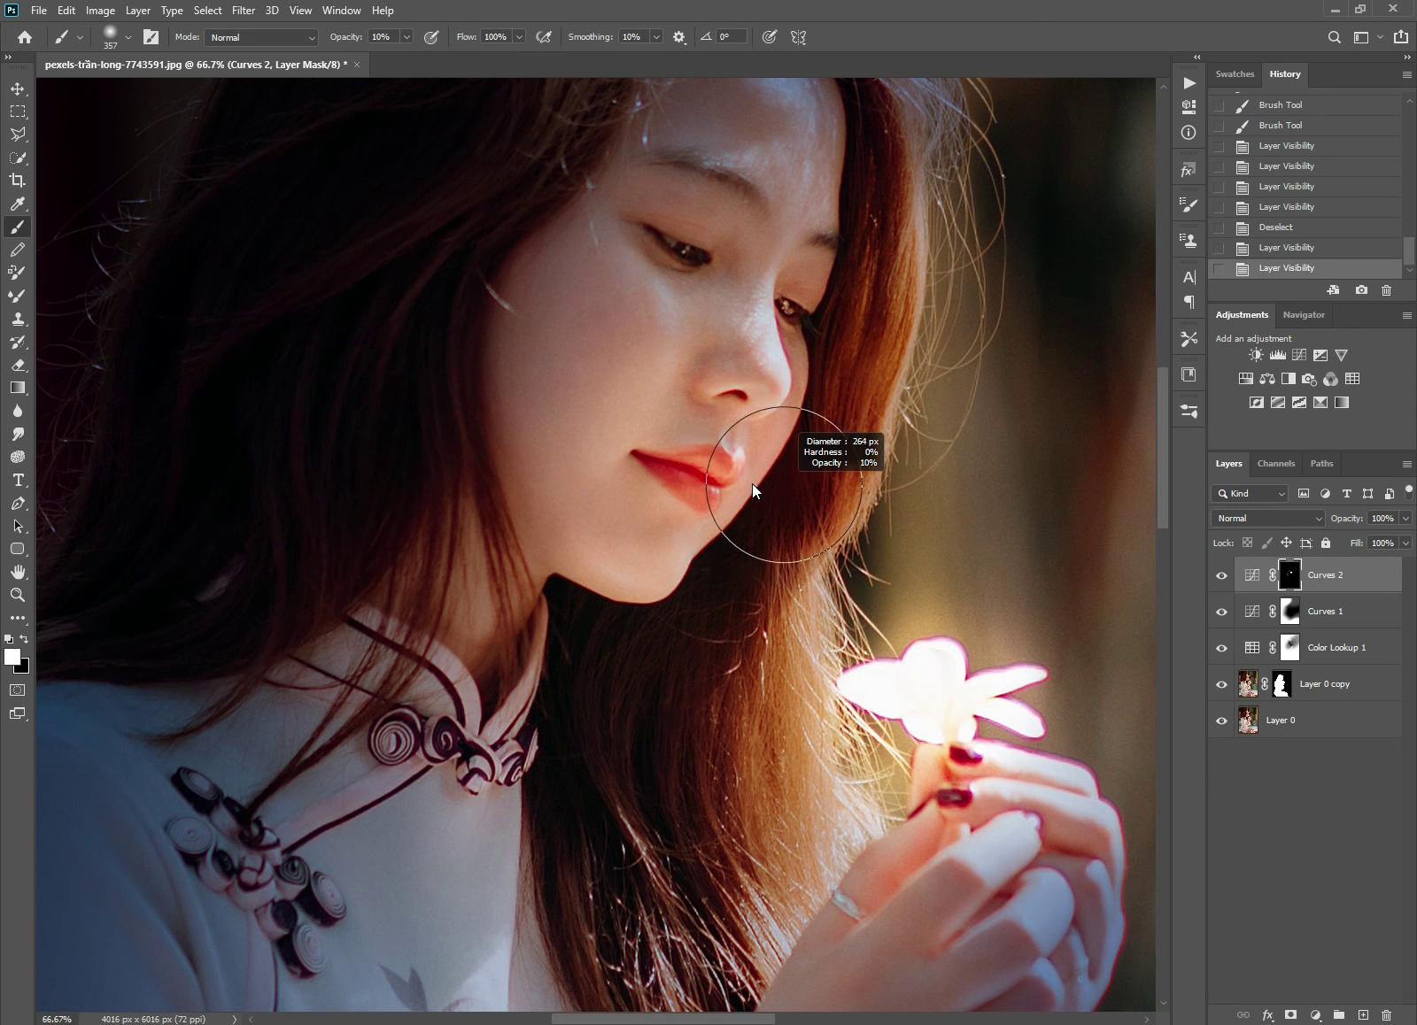
{"action": "left_click_drag", "start_coordinate": [760, 485], "coordinate": [736, 483]}
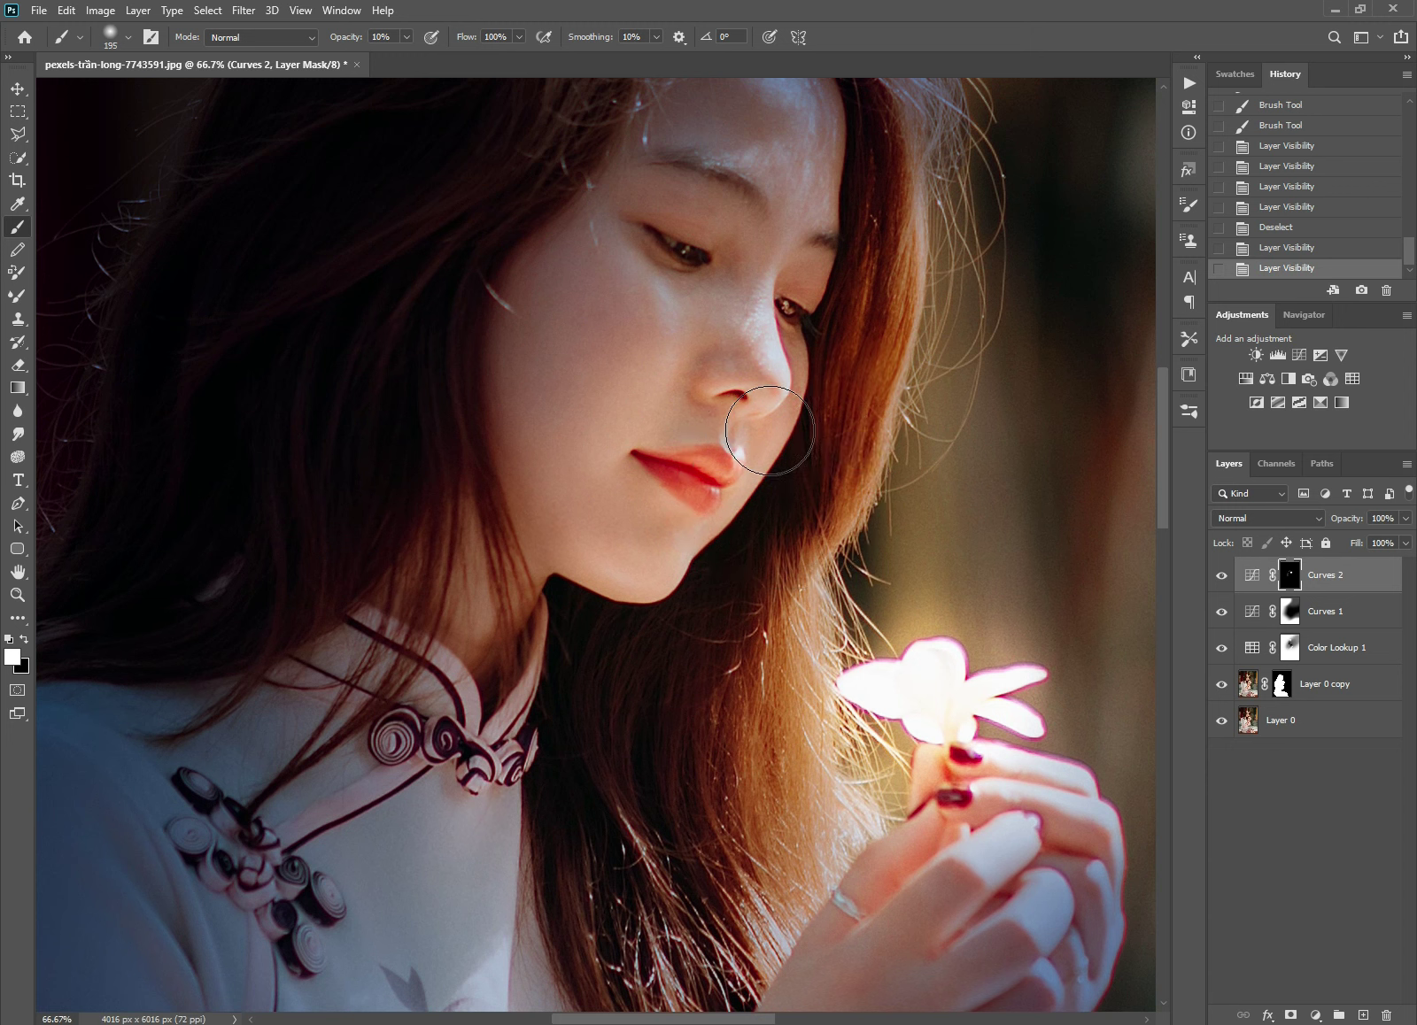
{"action": "left_click", "coordinate": [1221, 576]}
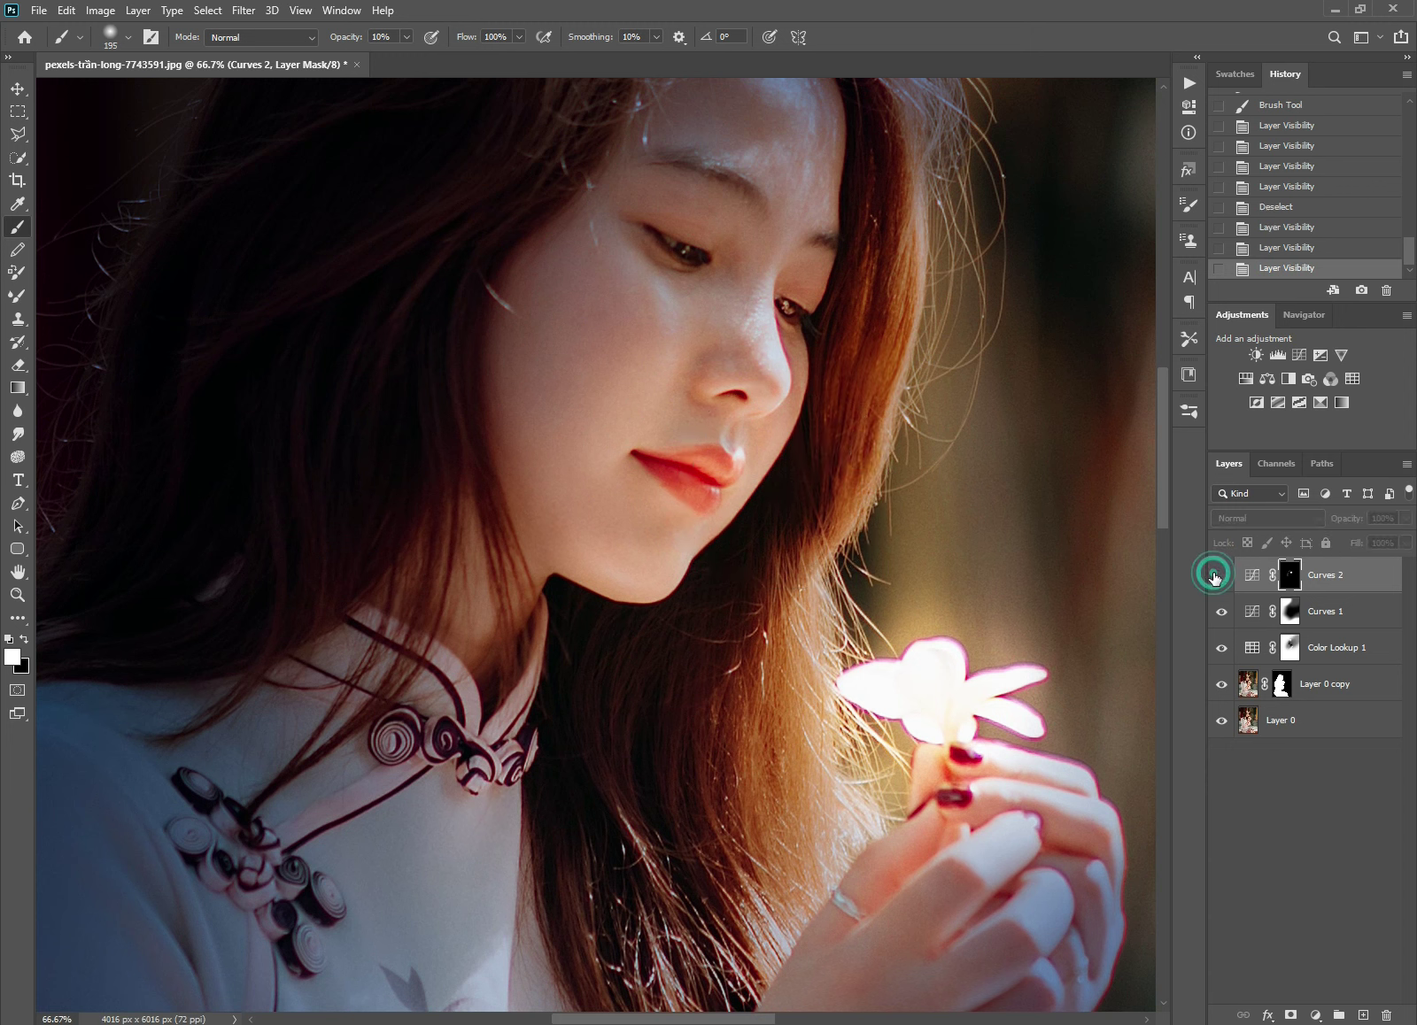
{"action": "left_click", "coordinate": [1220, 576]}
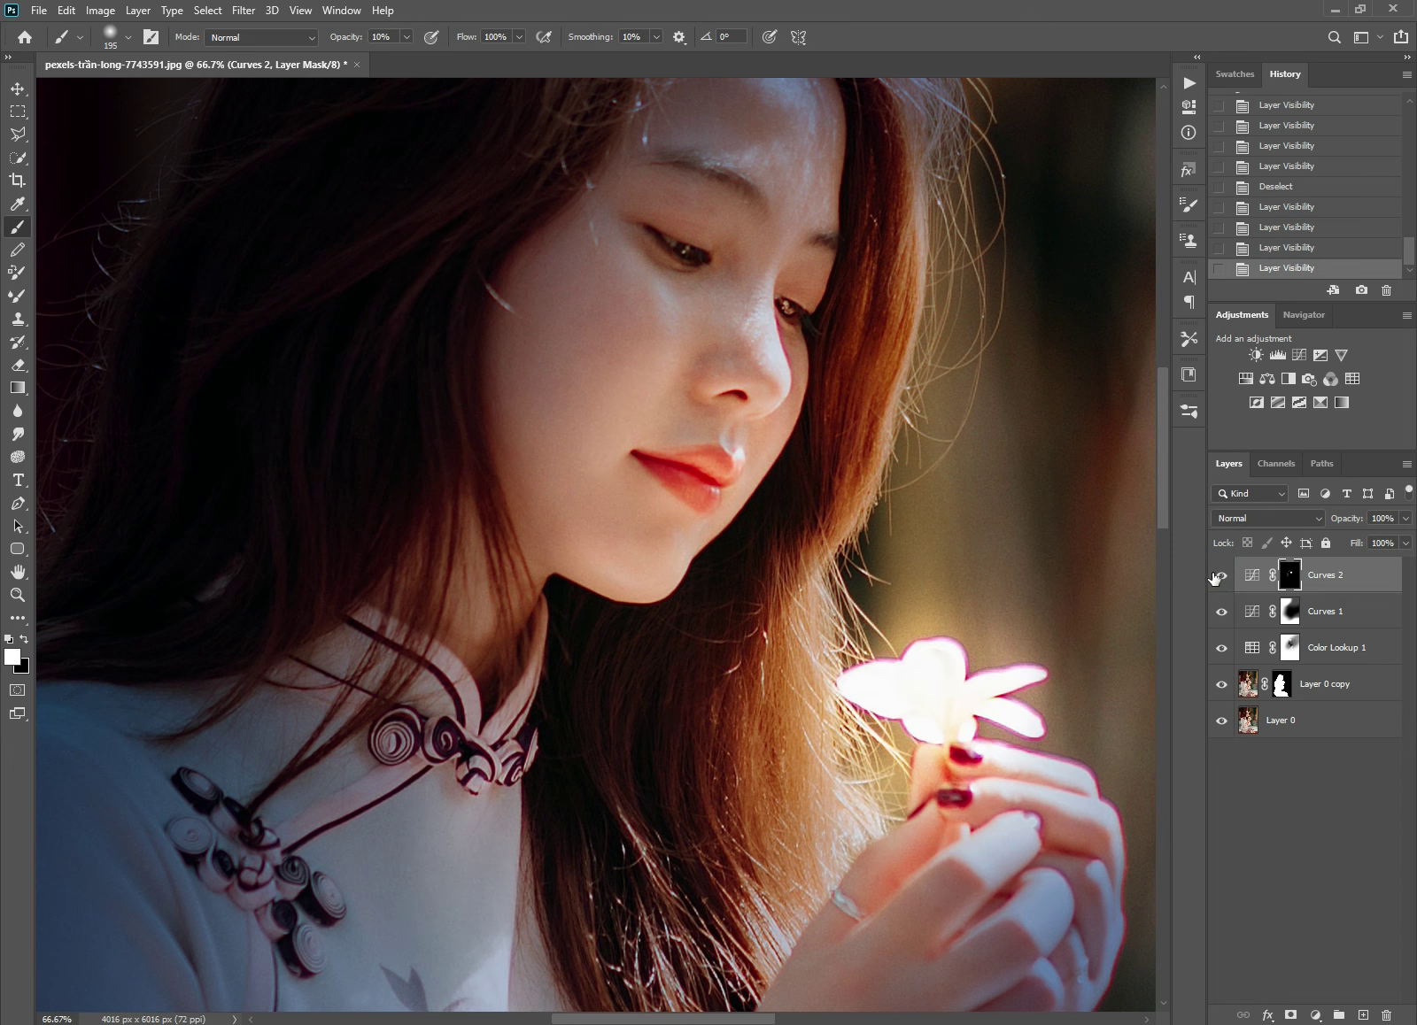
{"action": "scroll", "coordinate": [610, 420], "scroll_direction": "up", "scroll_amount": 1}
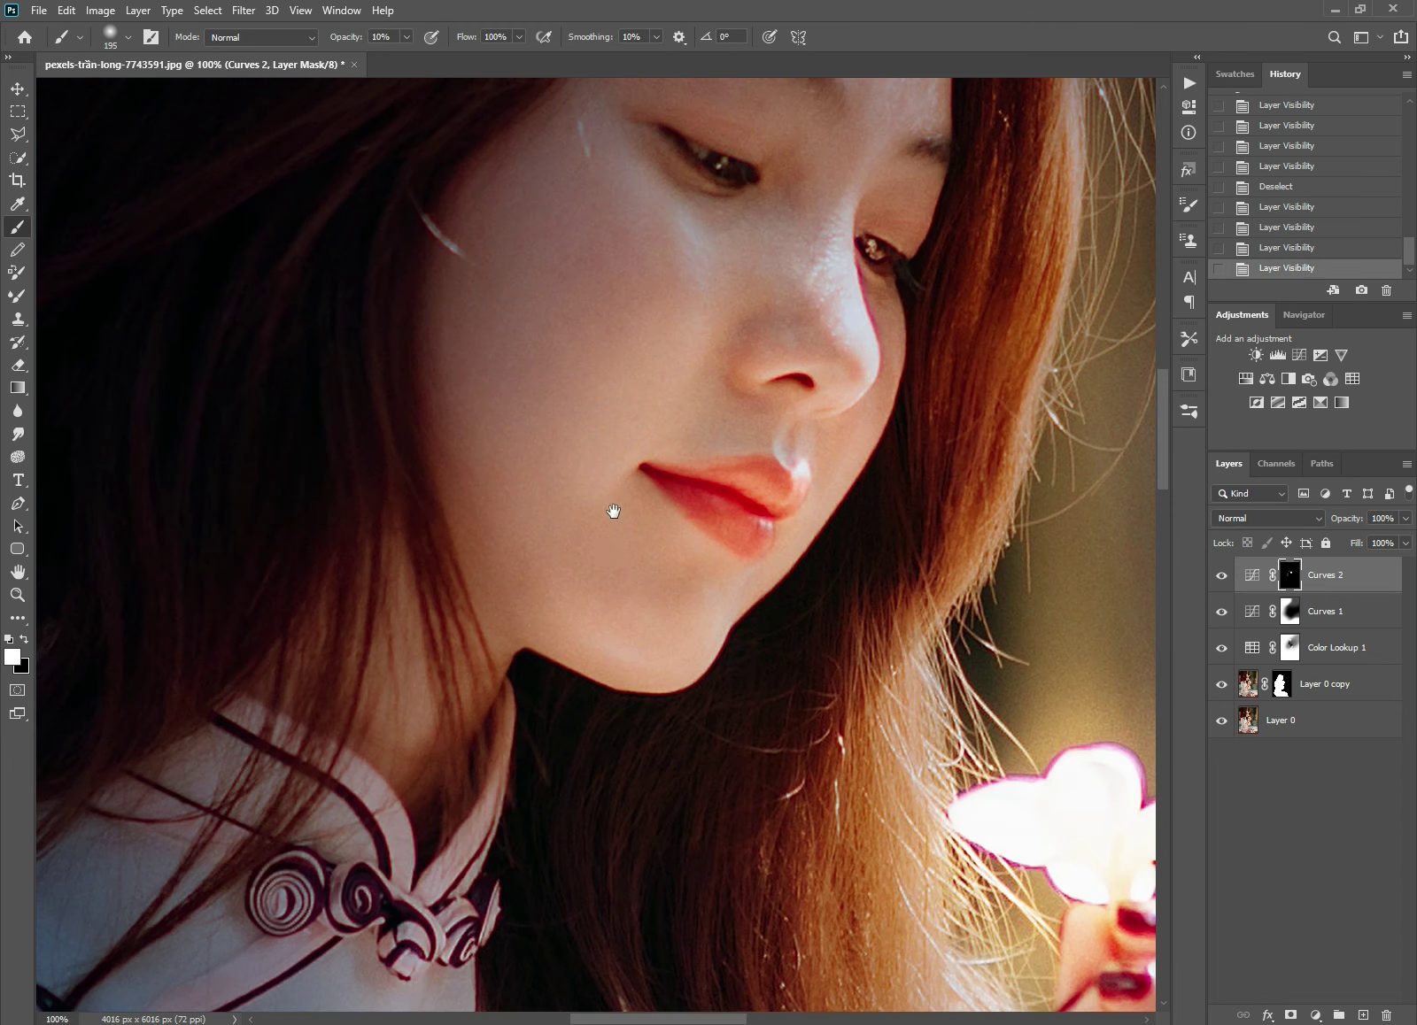
Step: Paint white with a 165 px brush on the Curves 2 mask over the chin and flower centre
{"action": "right_click", "coordinate": [612, 587], "text": "alt"}
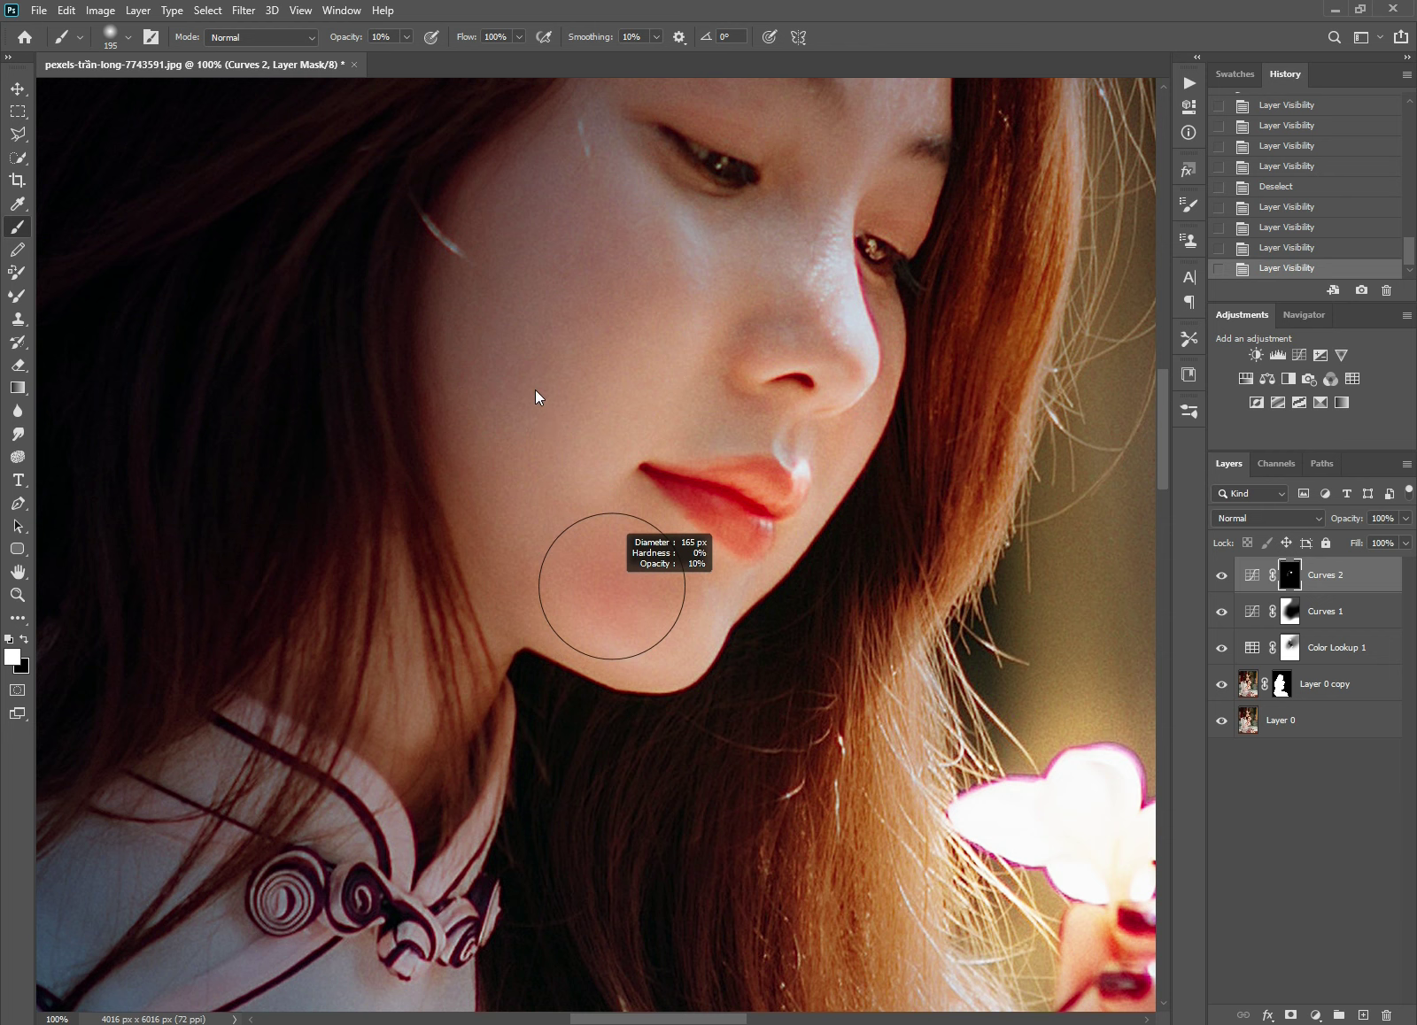
{"action": "left_click_drag", "start_coordinate": [574, 479], "coordinate": [535, 390]}
{"action": "left_click", "coordinate": [611, 636]}
{"action": "mouse_move", "coordinate": [913, 776]}
{"action": "left_mouse_down"}
{"action": "mouse_move", "coordinate": [809, 728]}
{"action": "mouse_move", "coordinate": [754, 551]}
{"action": "left_mouse_up"}
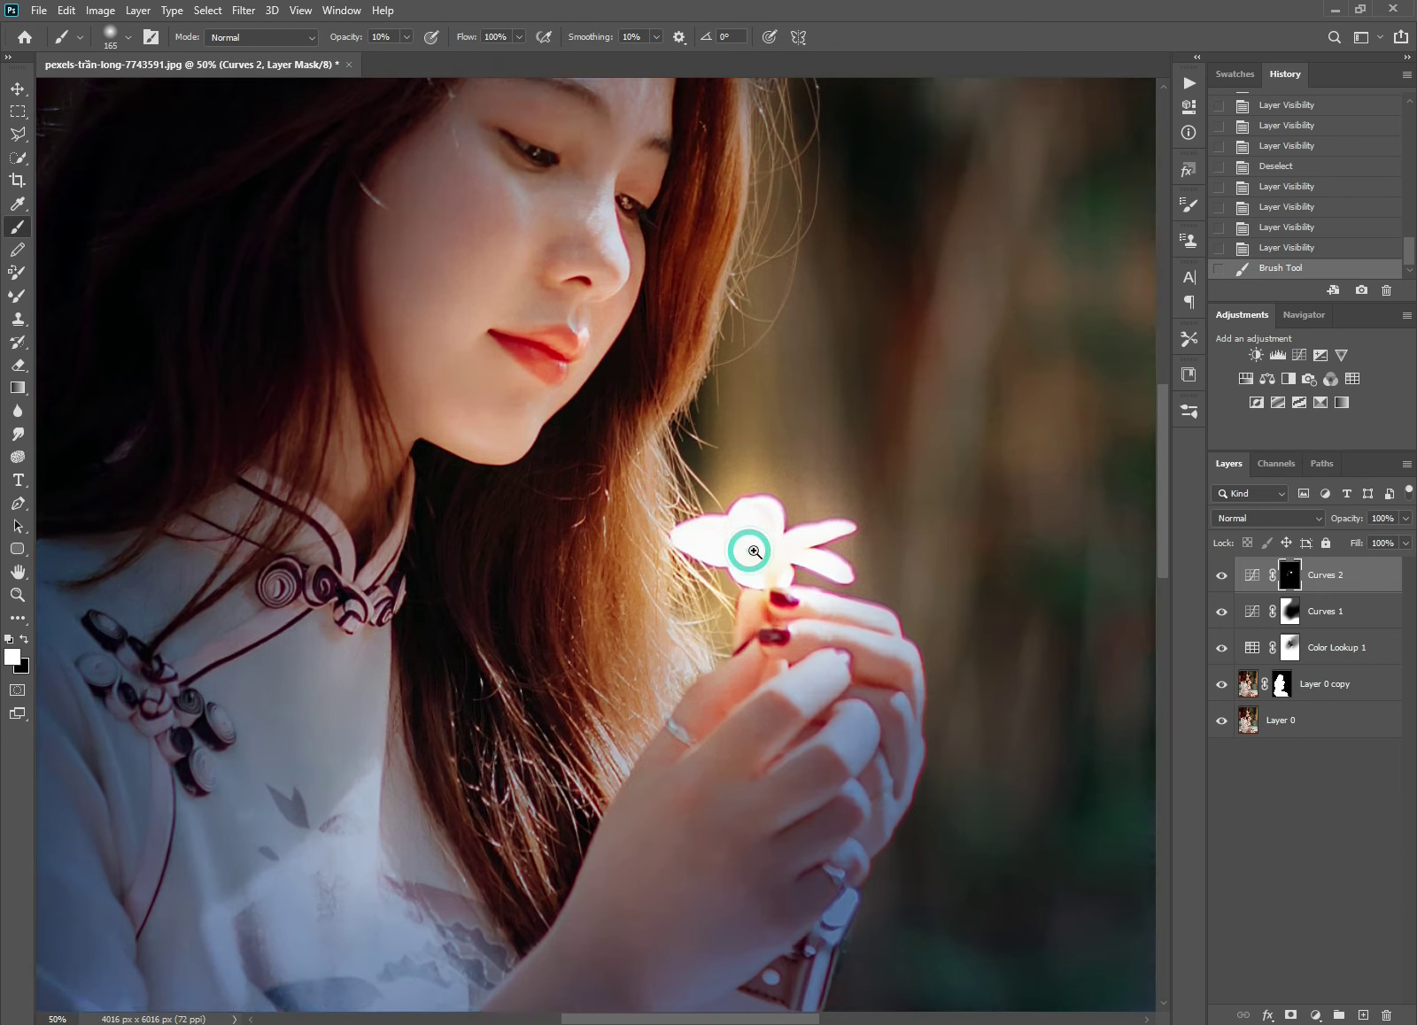
{"action": "left_click", "coordinate": [753, 550], "text": "ctrl"}
{"action": "left_click_drag", "start_coordinate": [759, 543], "coordinate": [779, 554]}
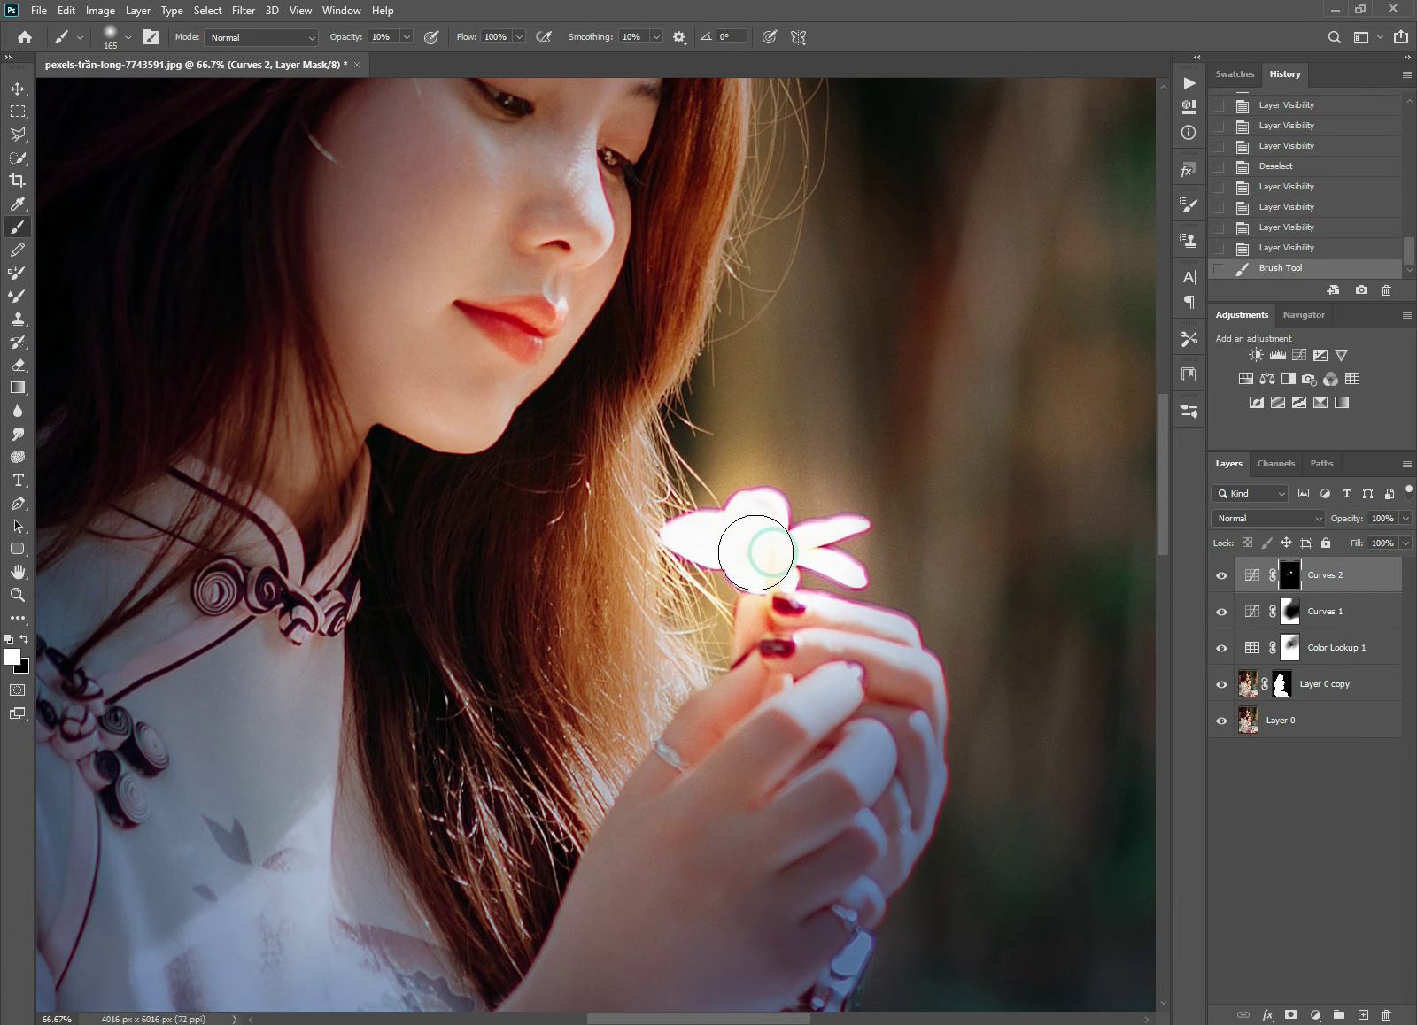
{"action": "key", "text": "v"}
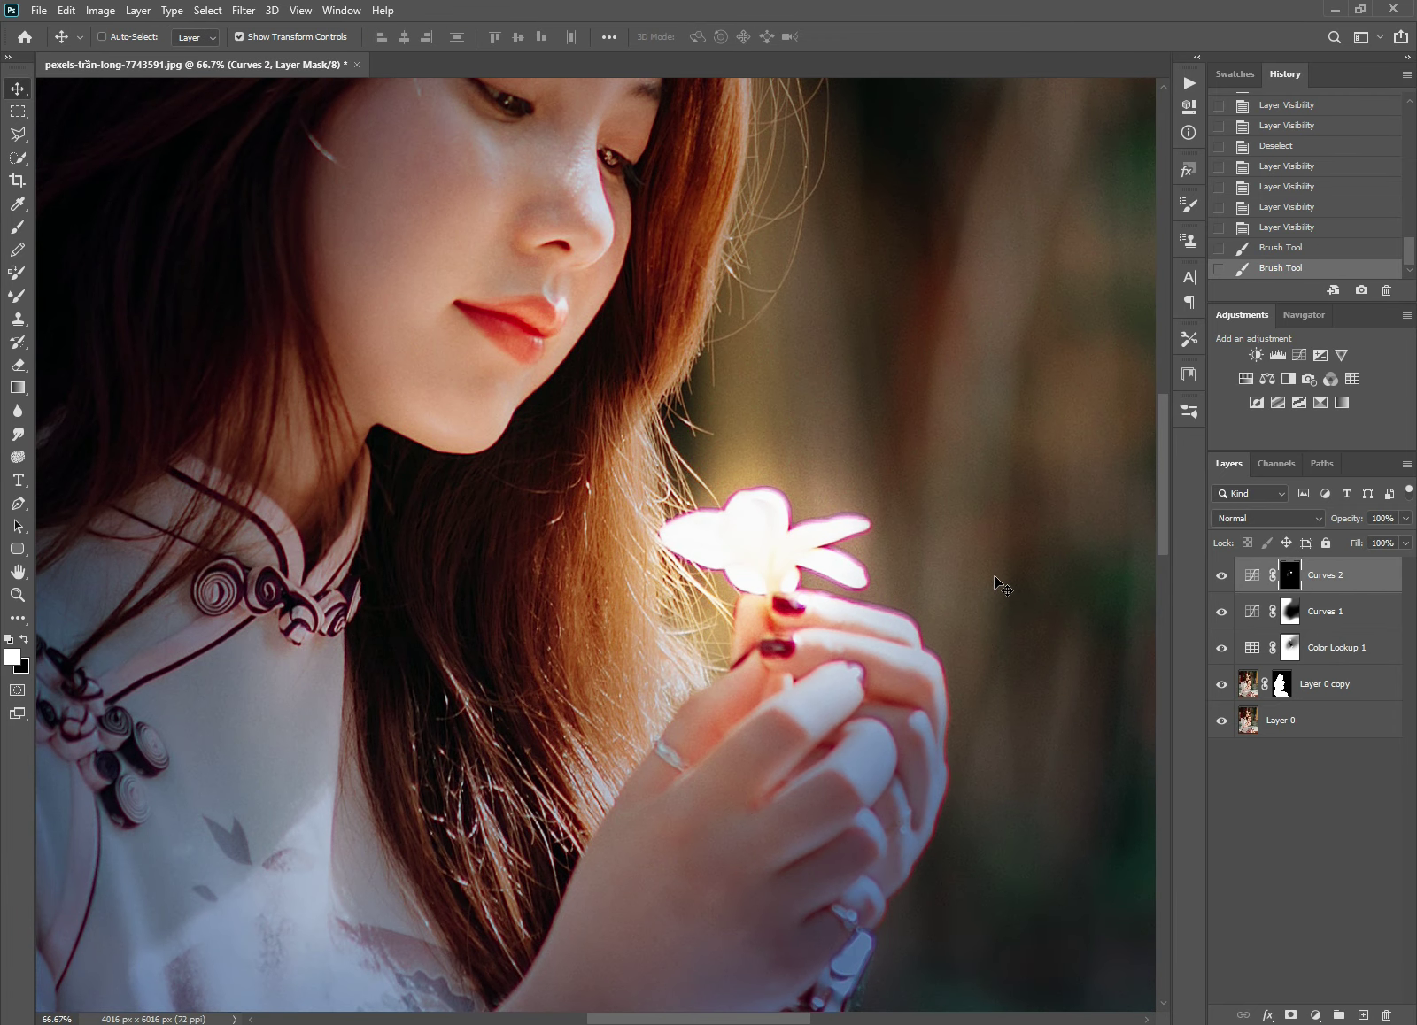
{"action": "left_click", "coordinate": [815, 571], "text": "alt"}
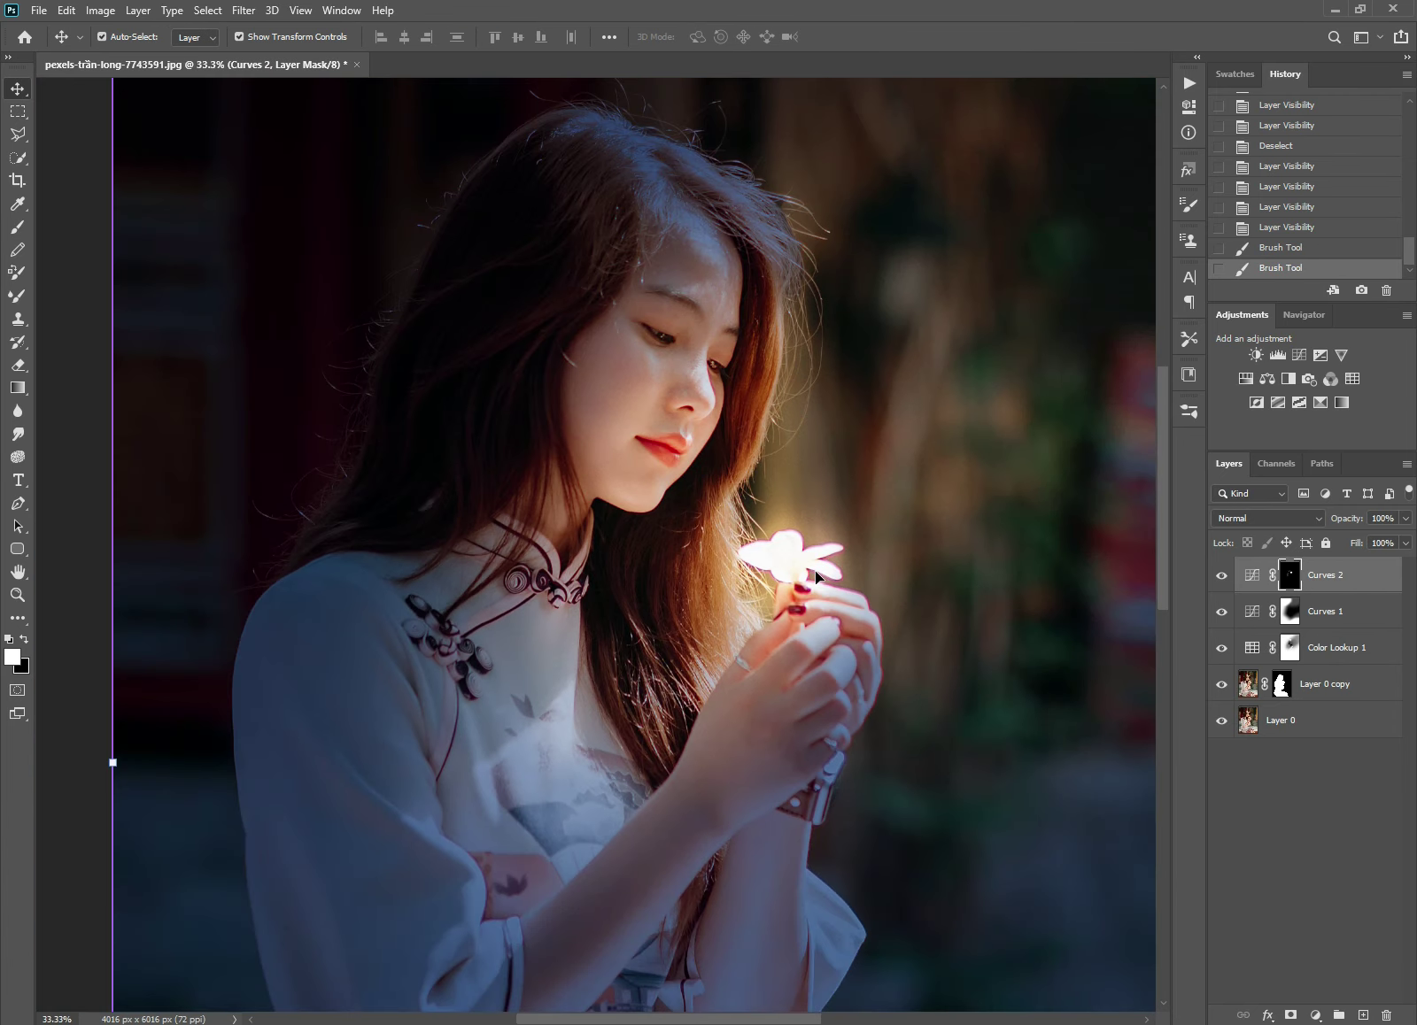
{"action": "key", "text": "ctrl+t"}
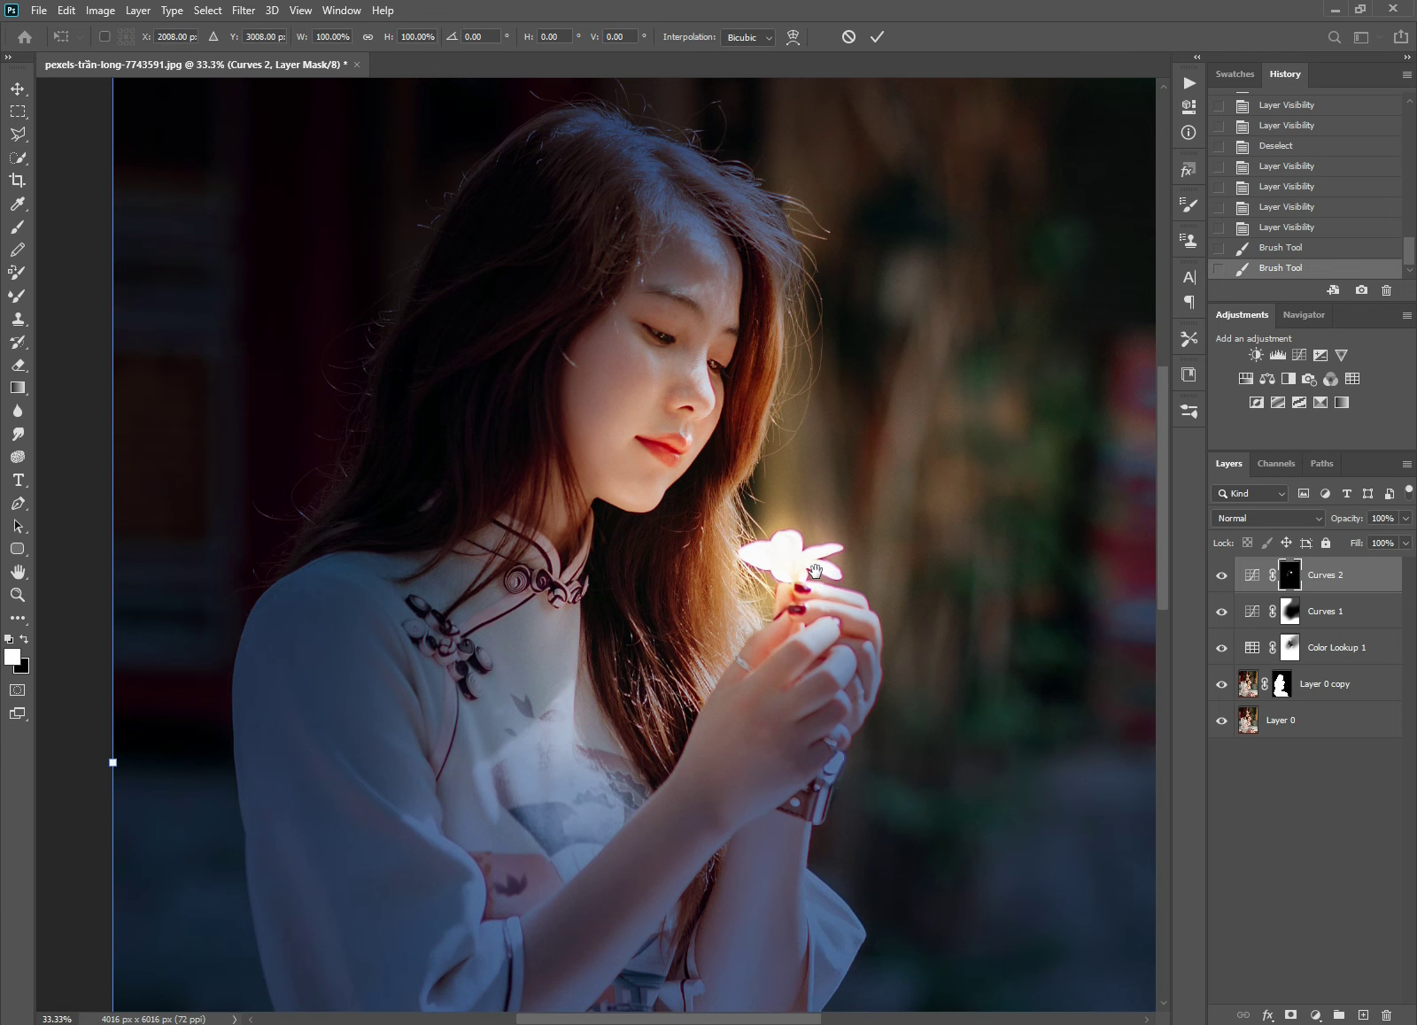
{"action": "left_click", "coordinate": [815, 572], "text": "alt"}
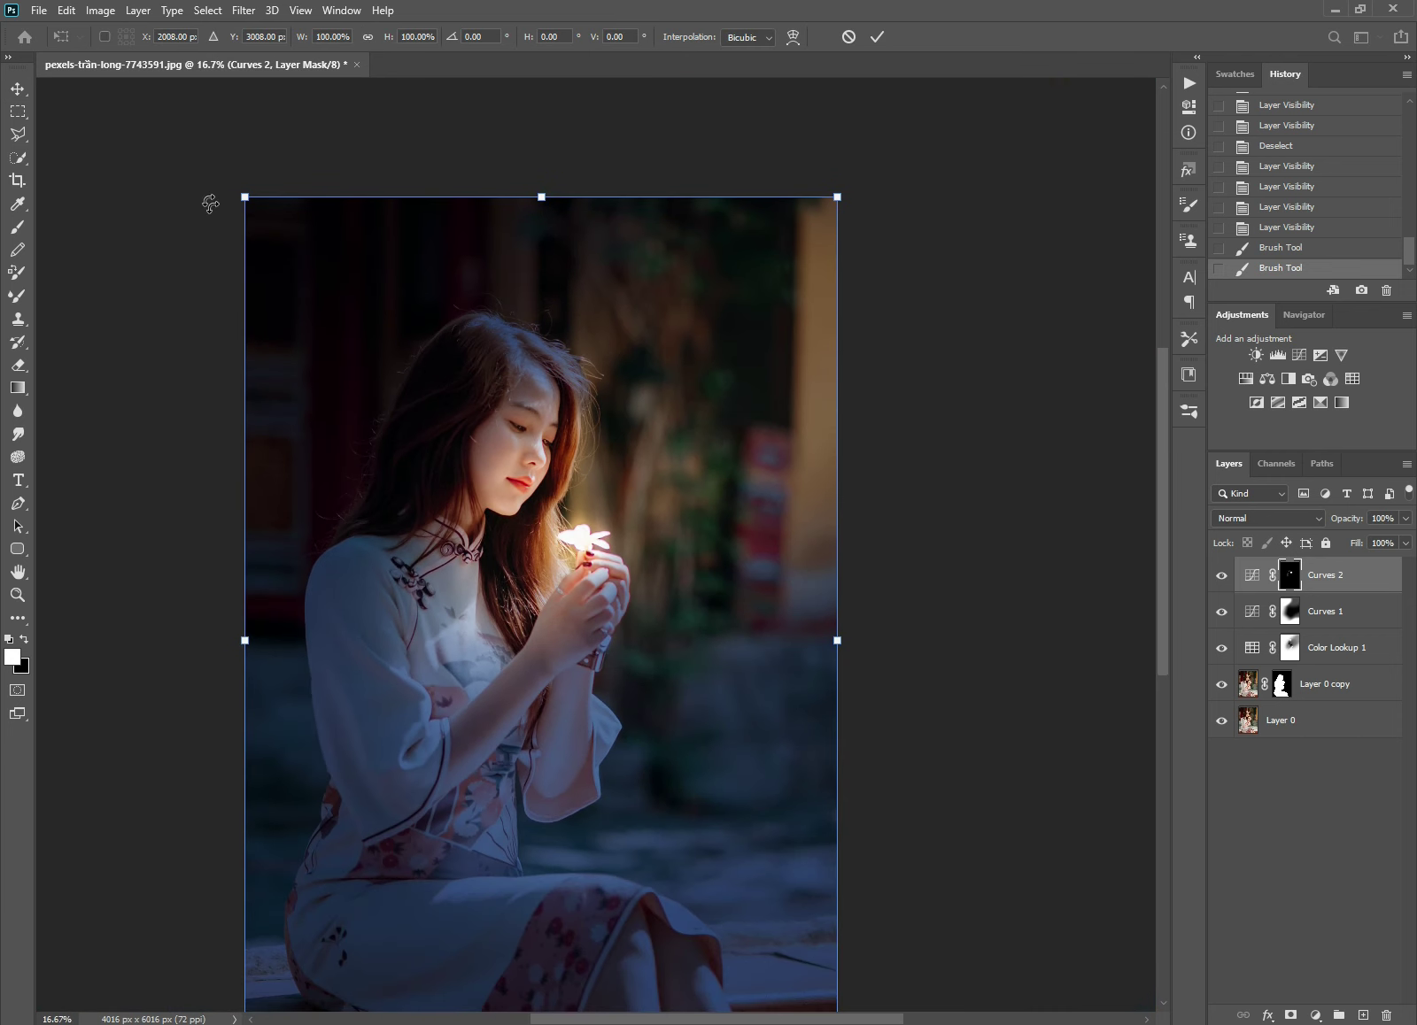
{"action": "left_click_drag", "start_coordinate": [245, 198], "coordinate": [193, 177]}
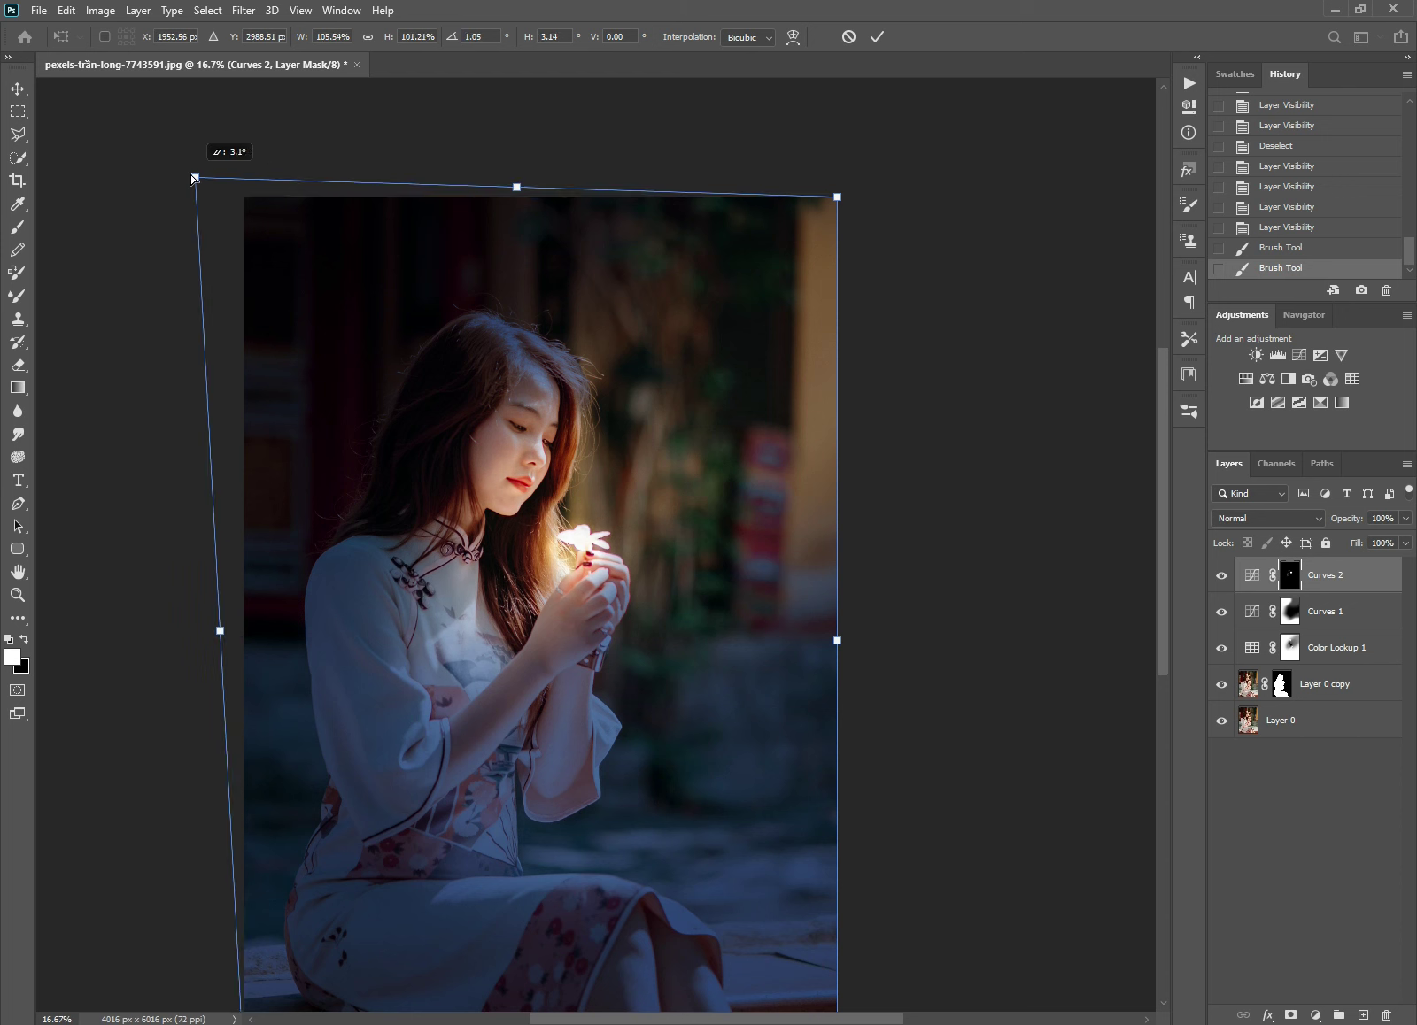
{"action": "key", "text": "ctrl+z"}
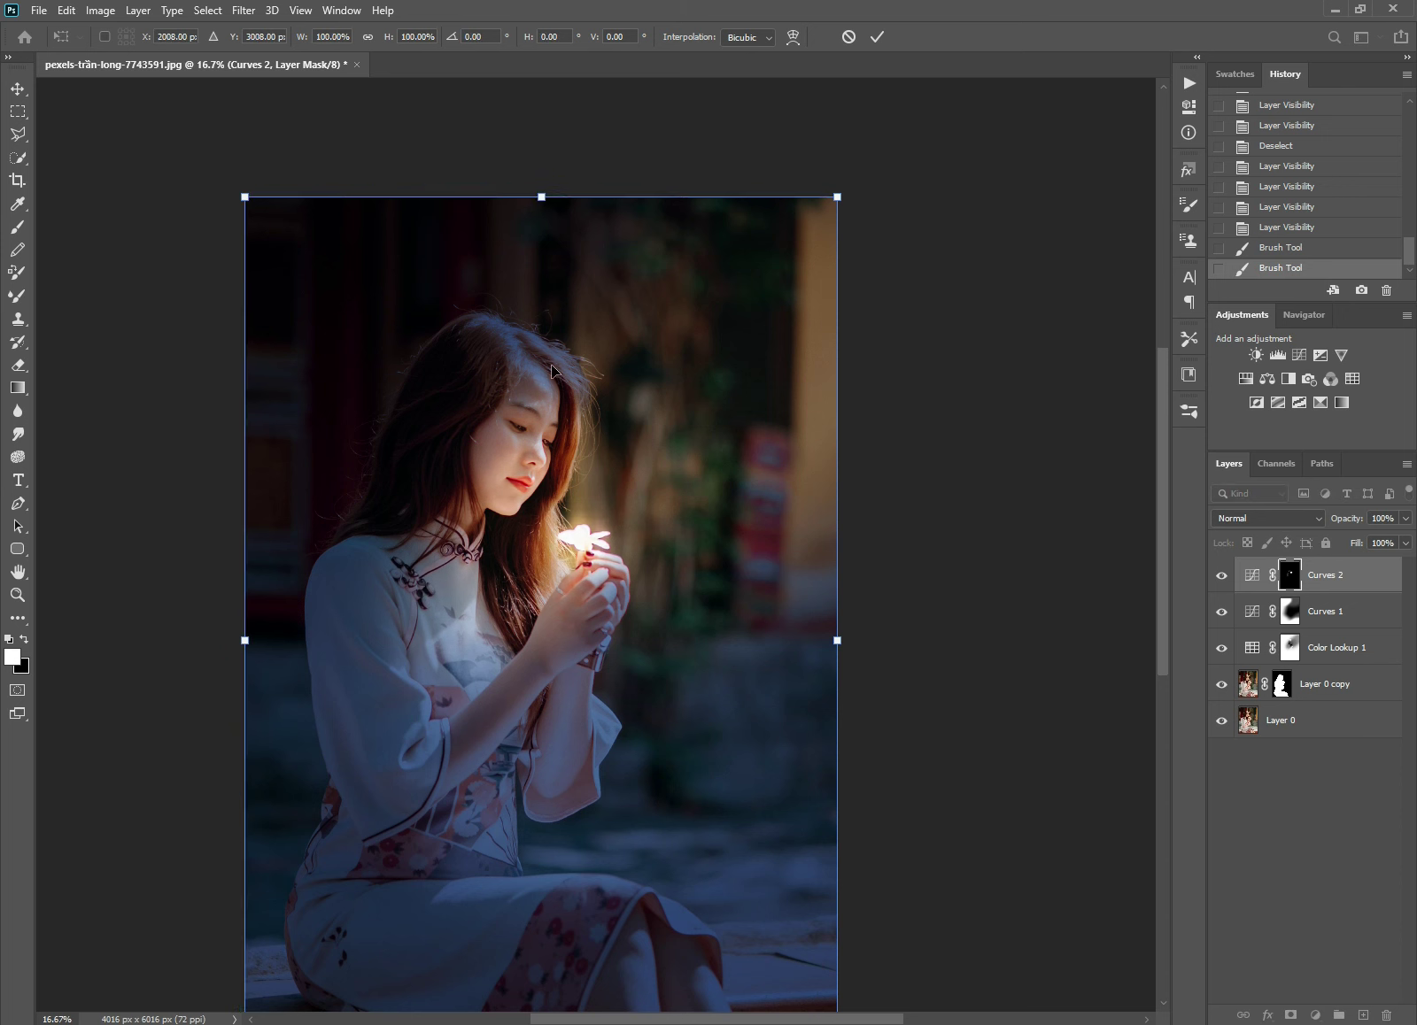
{"action": "key", "text": "Return"}
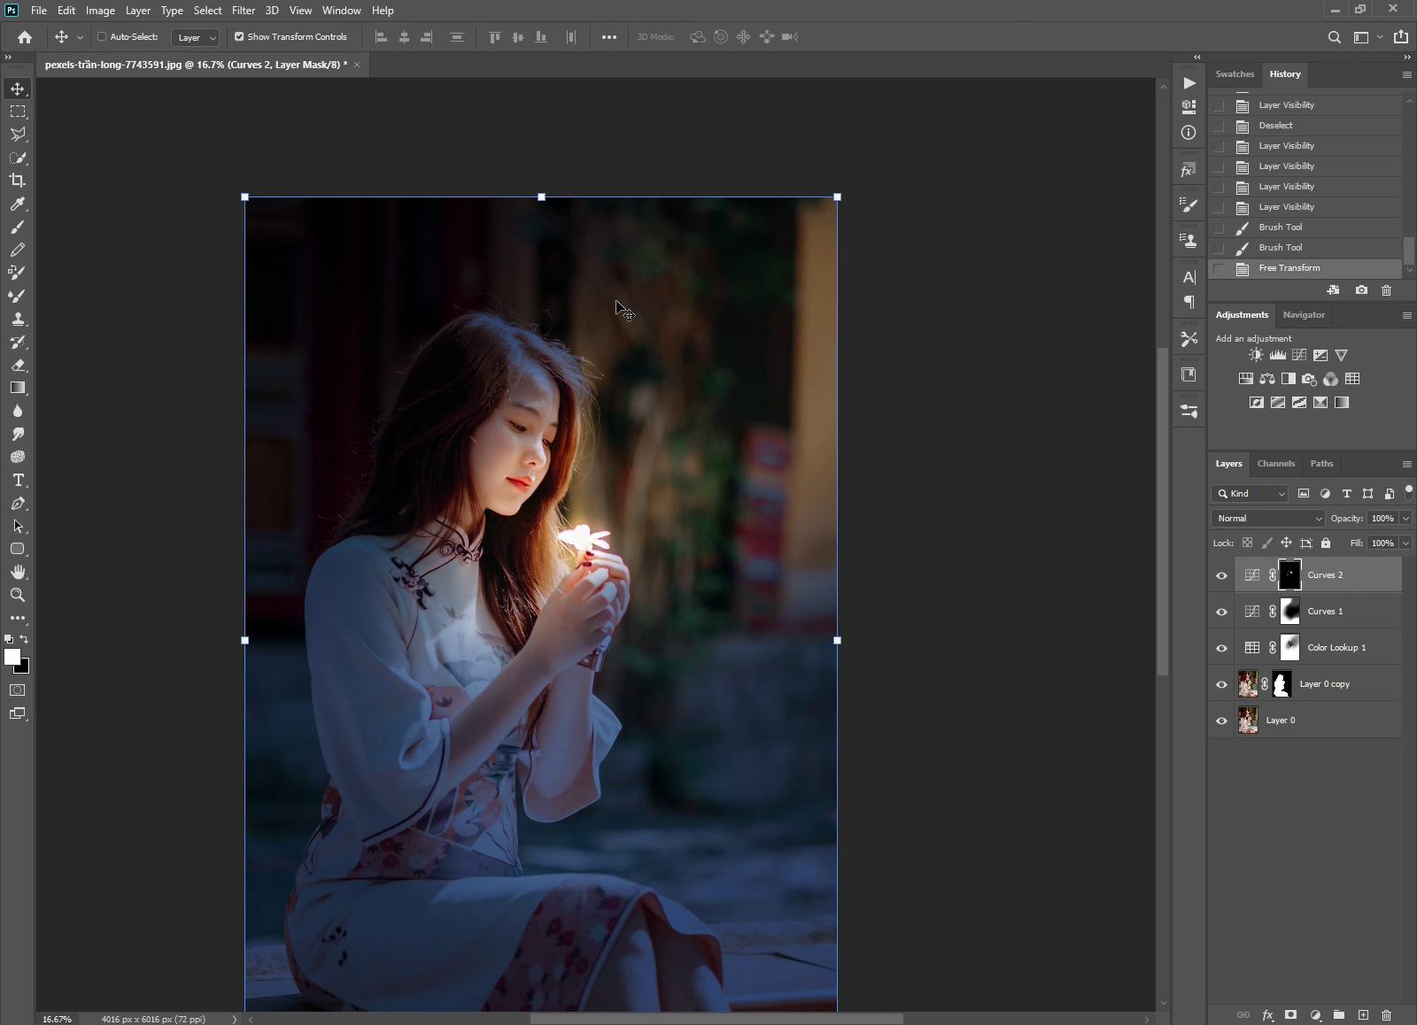
{"action": "key", "text": "h"}
{"action": "left_click", "coordinate": [576, 395], "text": "ctrl"}
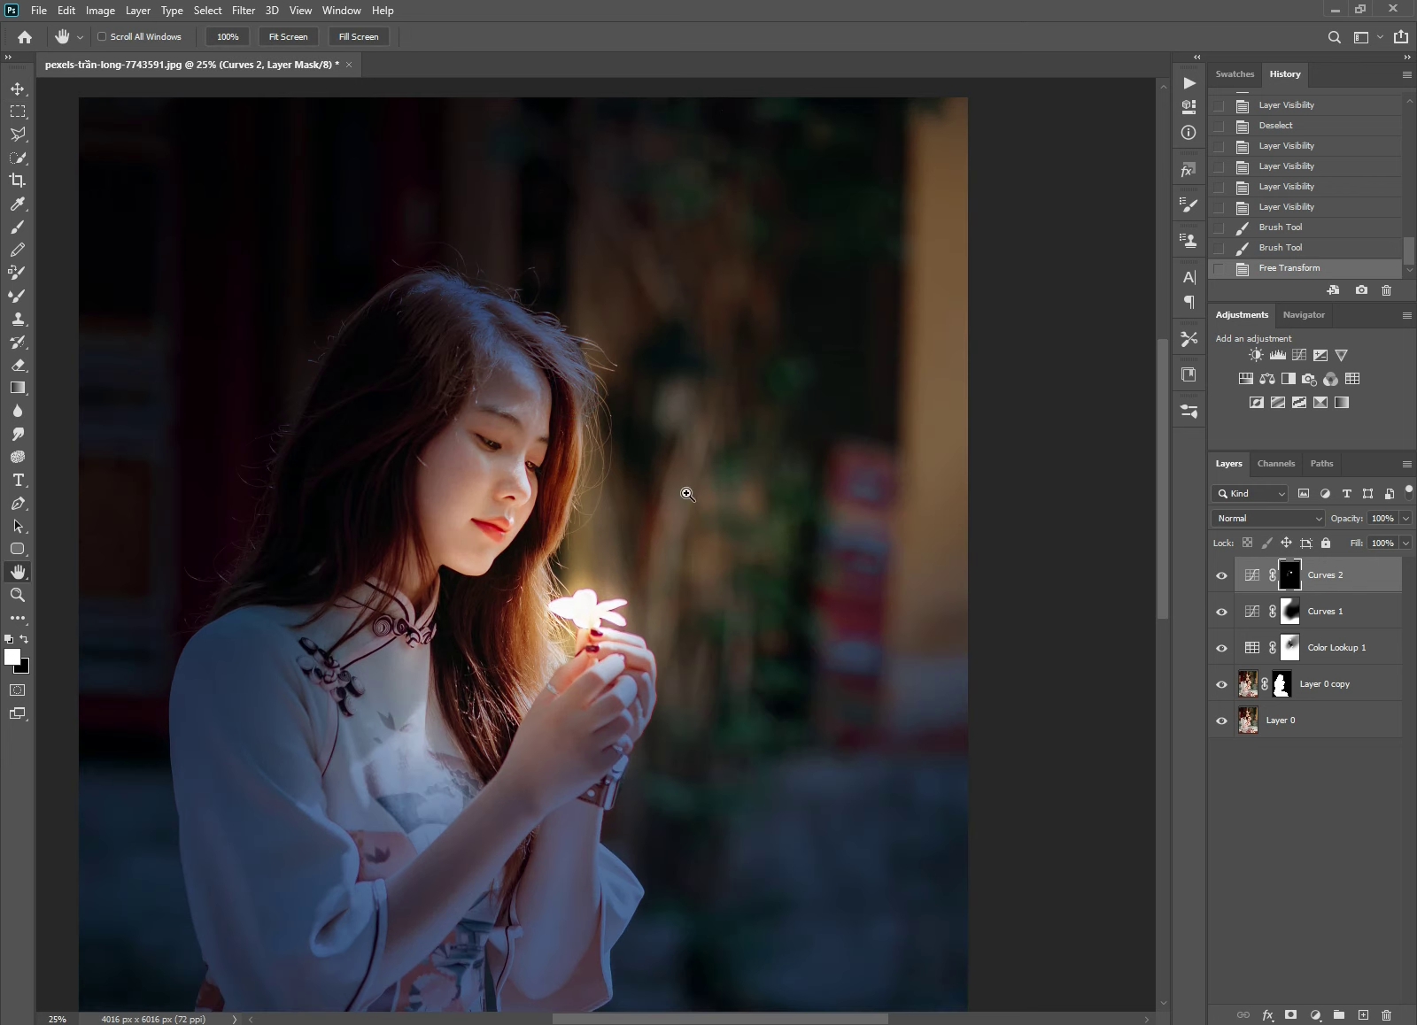
Step: Zoom in on the flower and duplicate Curves 2 into a Curves 2 copy layer
{"action": "left_click", "coordinate": [607, 545], "text": "ctrl"}
{"action": "left_click", "coordinate": [580, 611], "text": "ctrl"}
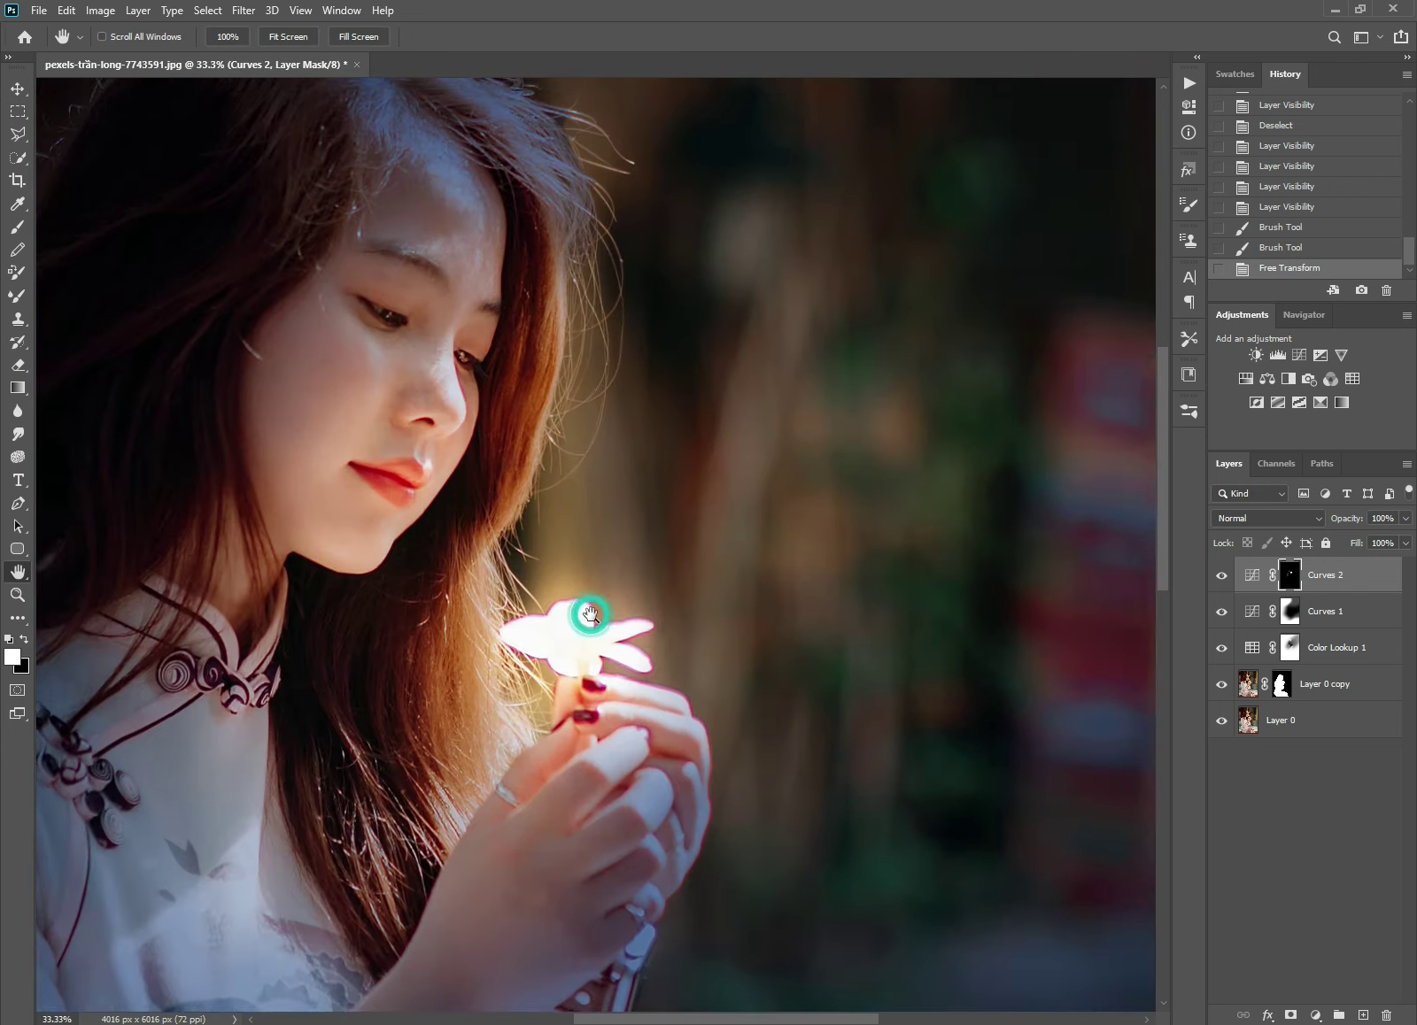
{"action": "left_click_drag", "start_coordinate": [589, 633], "coordinate": [620, 655]}
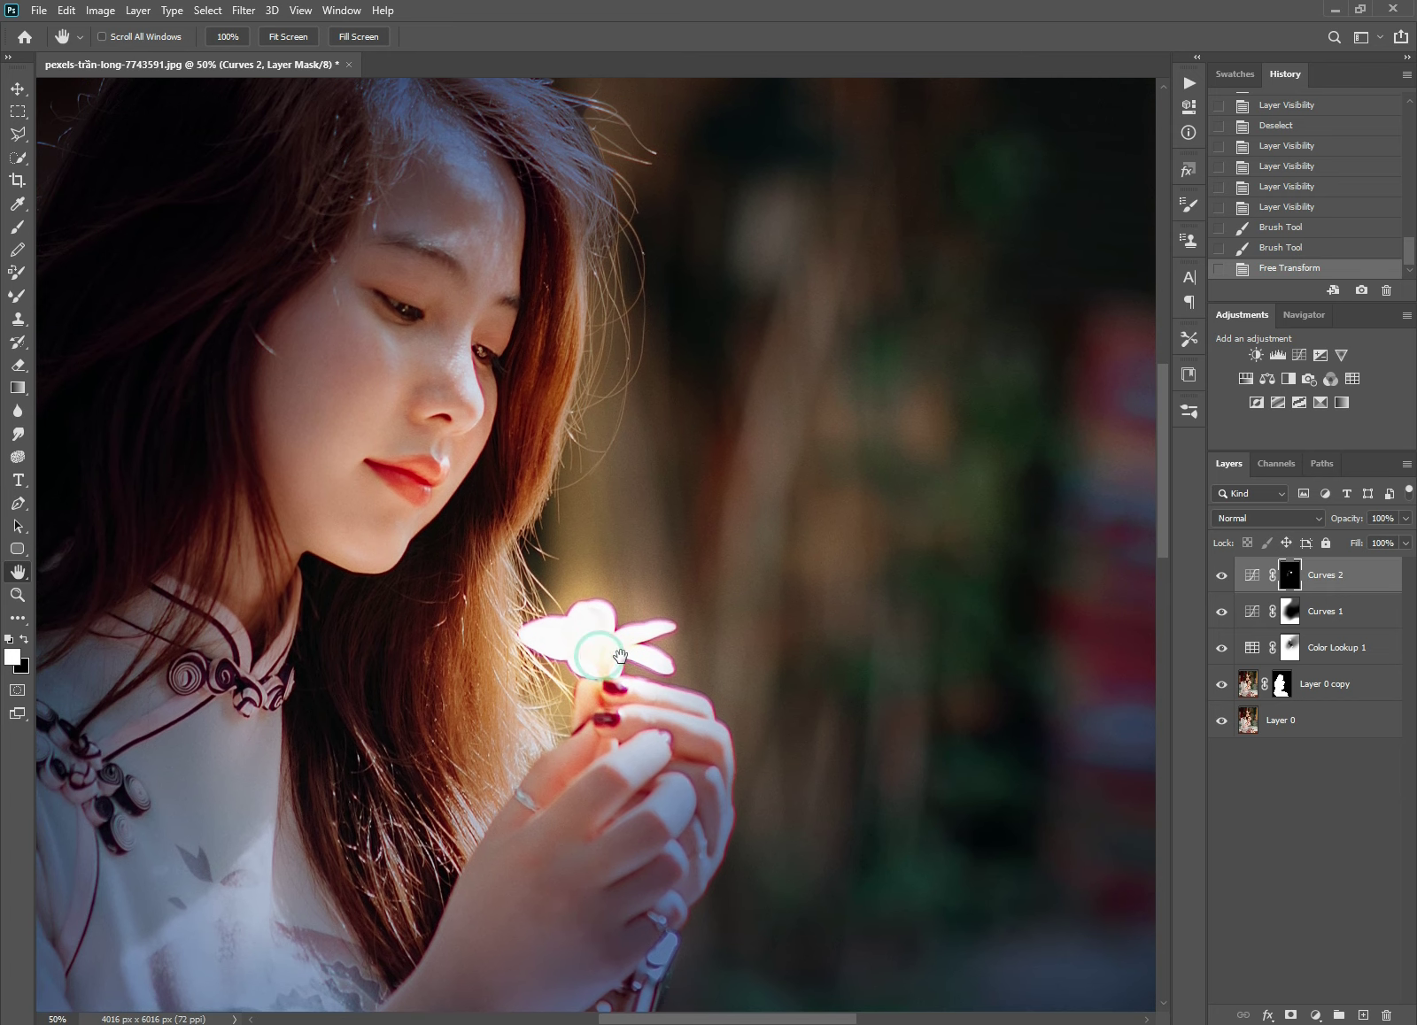
{"action": "left_click", "coordinate": [1319, 577]}
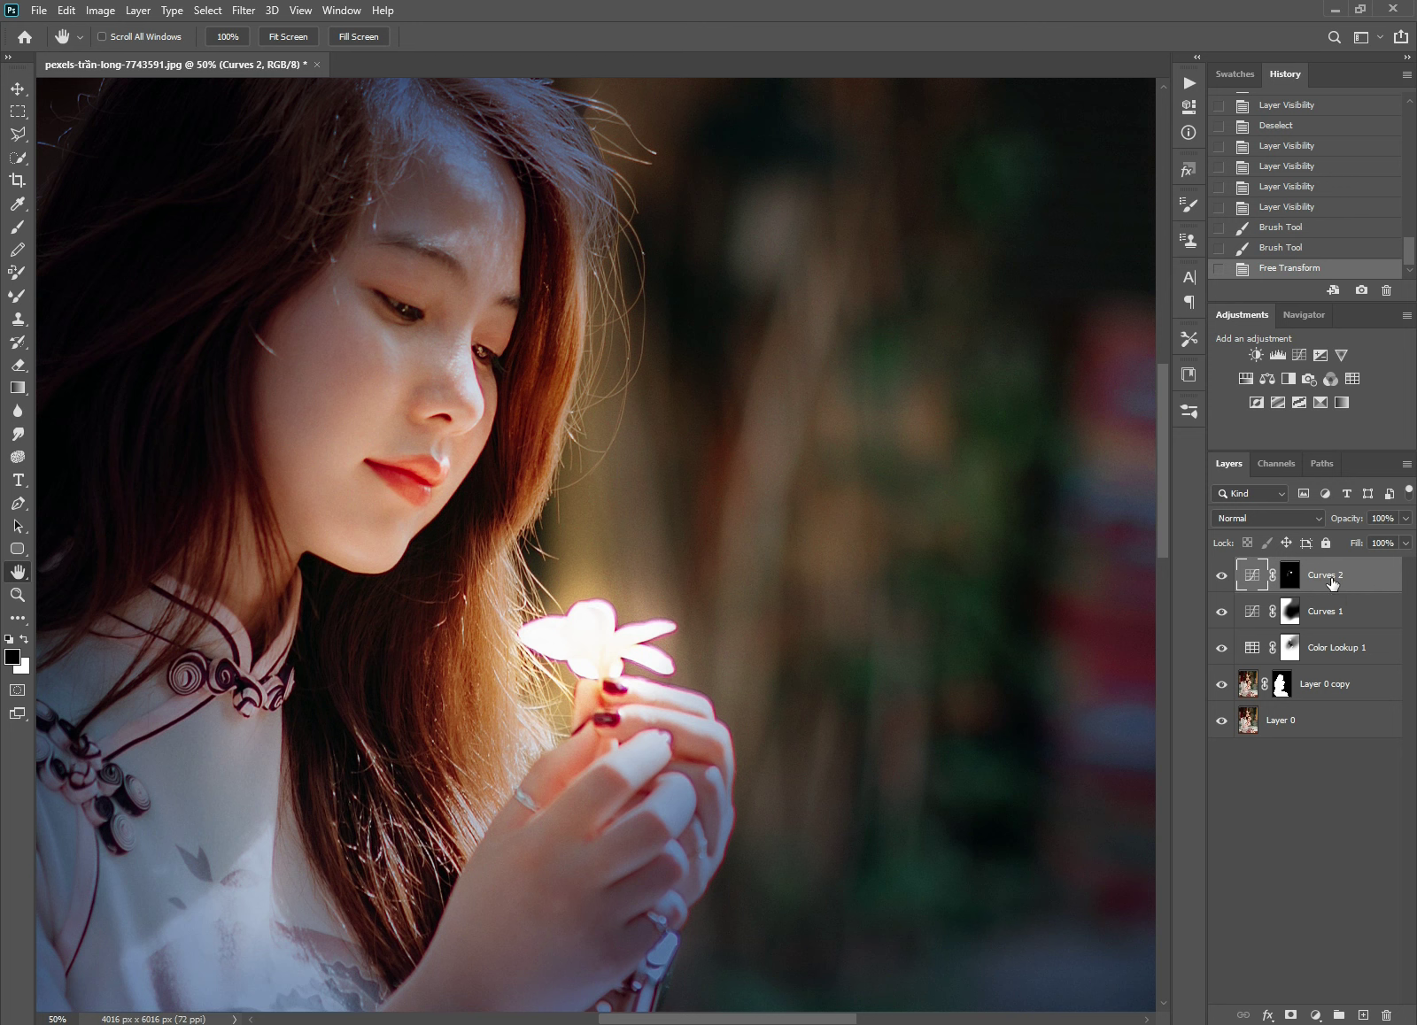
{"action": "left_click_drag", "start_coordinate": [1330, 583], "coordinate": [1360, 1015]}
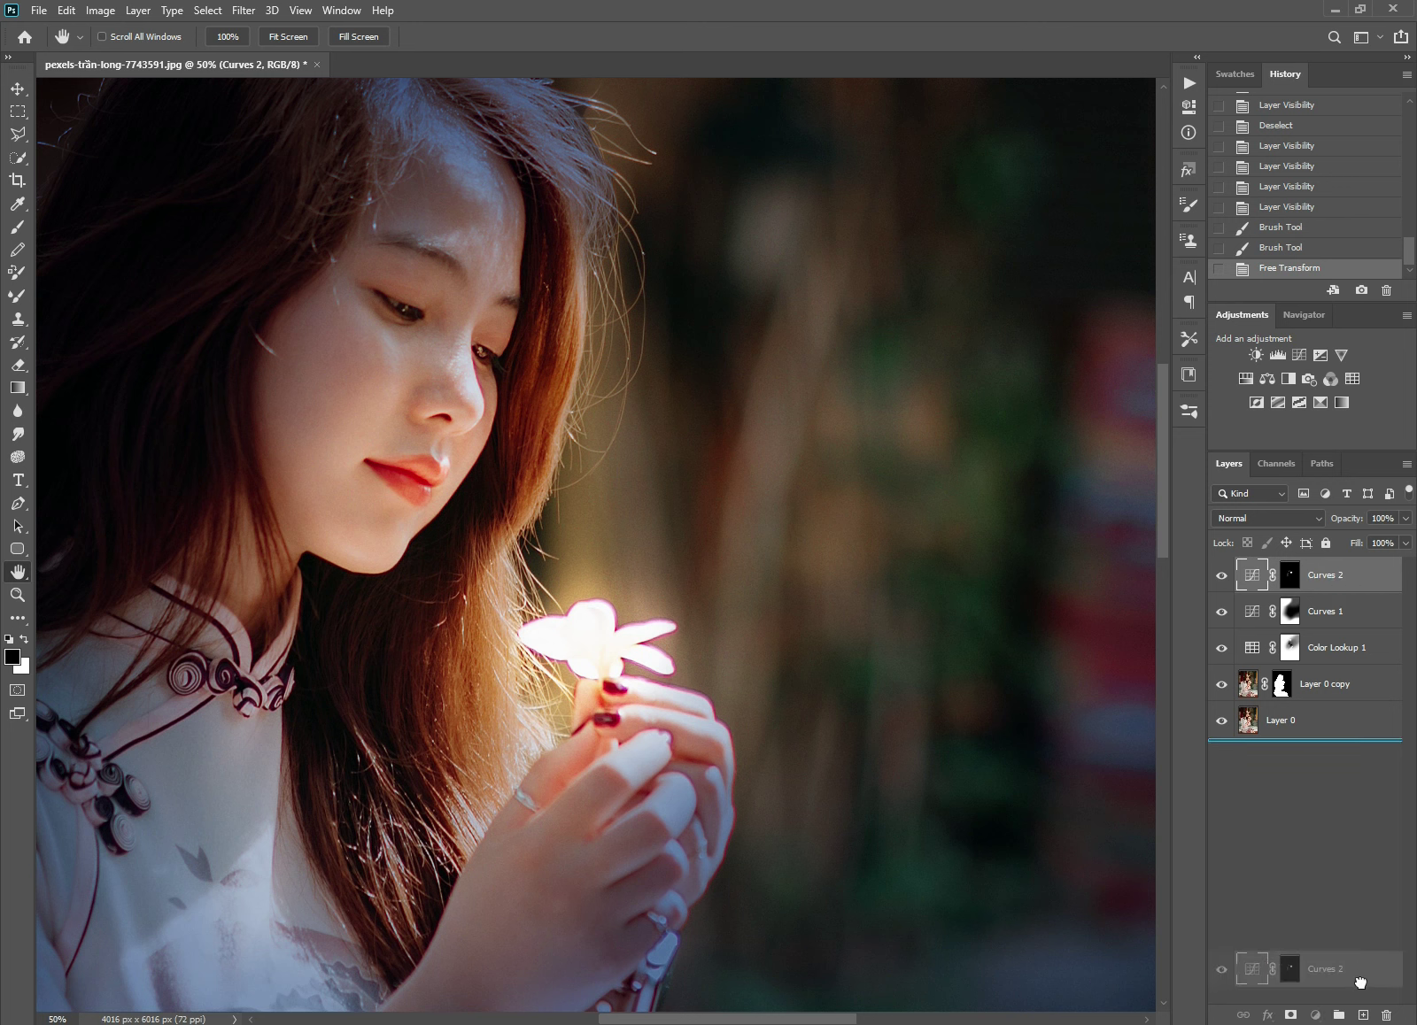
{"action": "left_click_drag", "start_coordinate": [1361, 1018], "coordinate": [1362, 1014]}
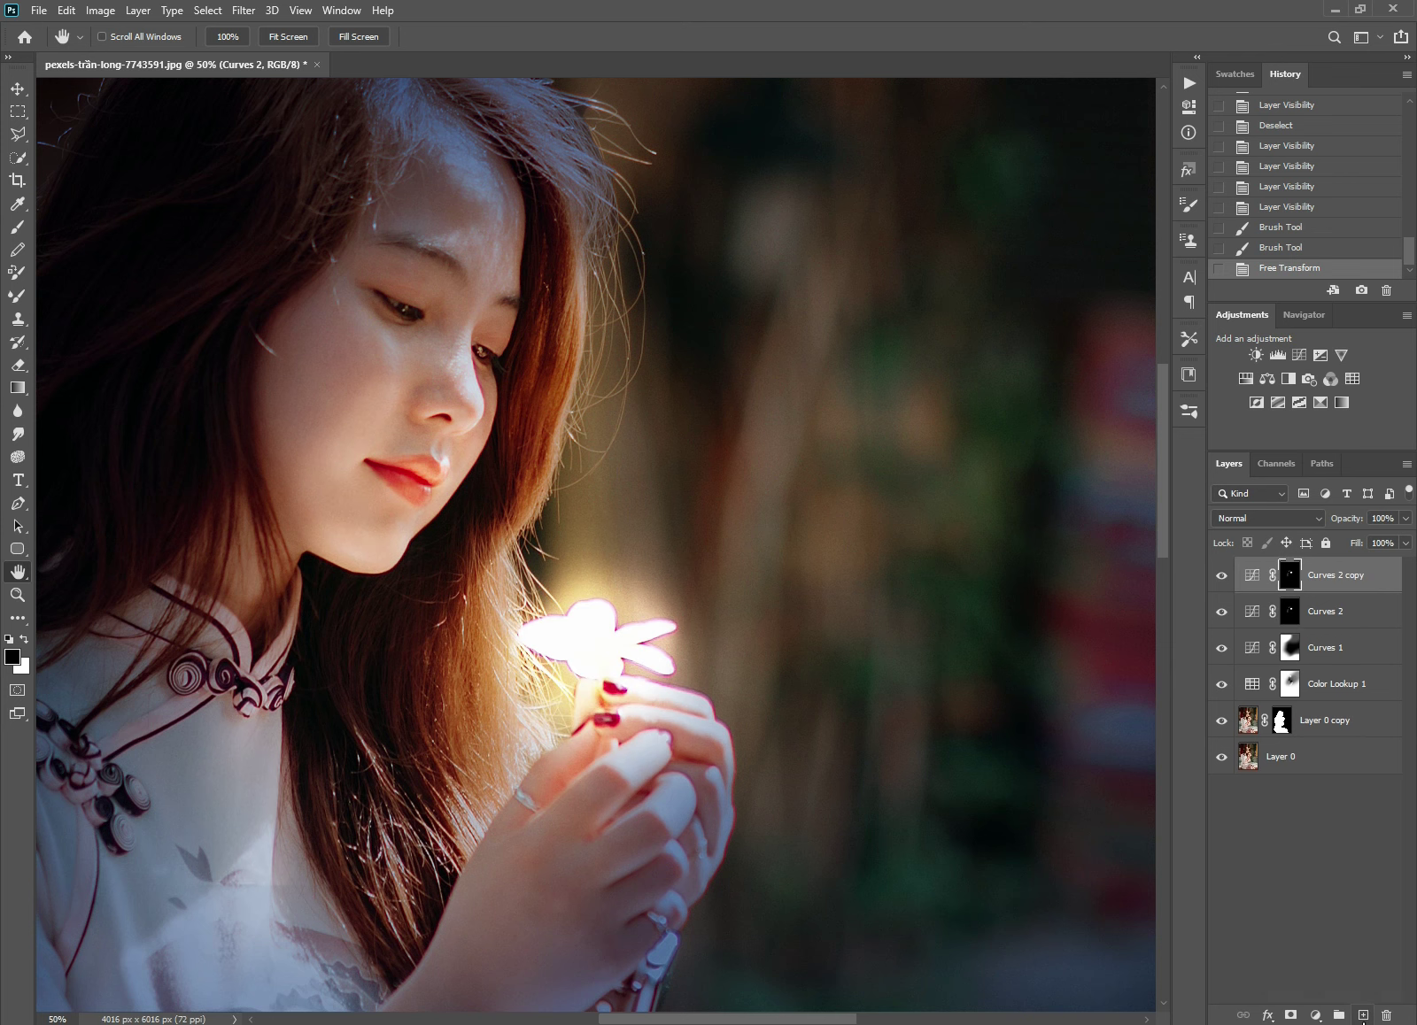
Step: Compare the copy's glow, then fill the Curves 2 copy mask with black
{"action": "key", "text": "x"}
{"action": "left_click", "coordinate": [769, 603], "text": "alt"}
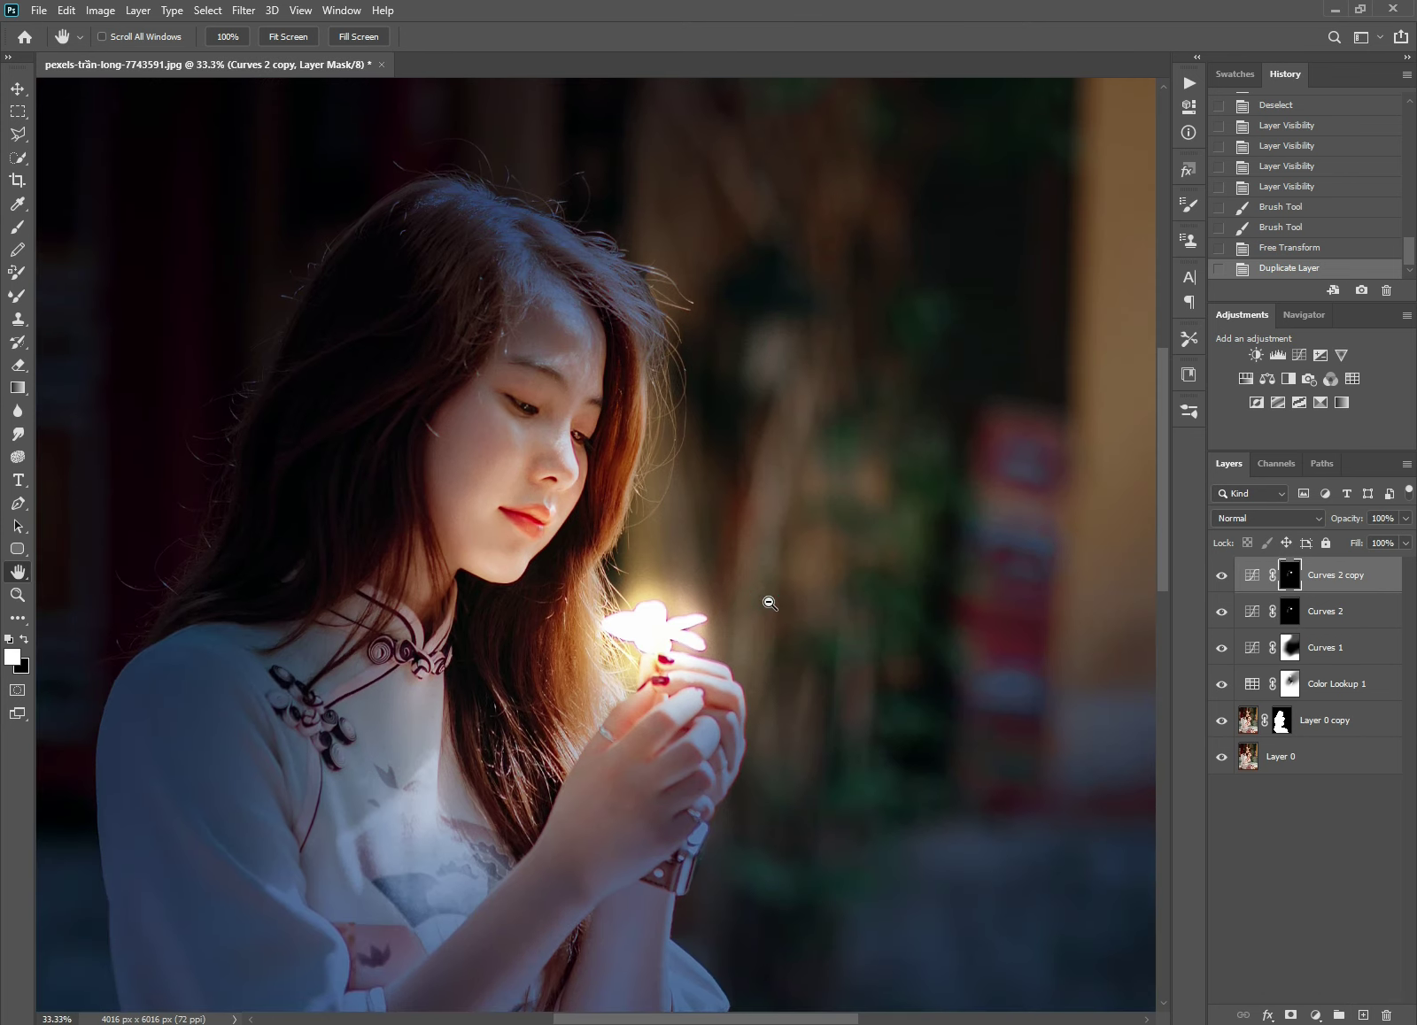
{"action": "left_click", "coordinate": [1212, 577]}
{"action": "left_click", "coordinate": [1289, 583]}
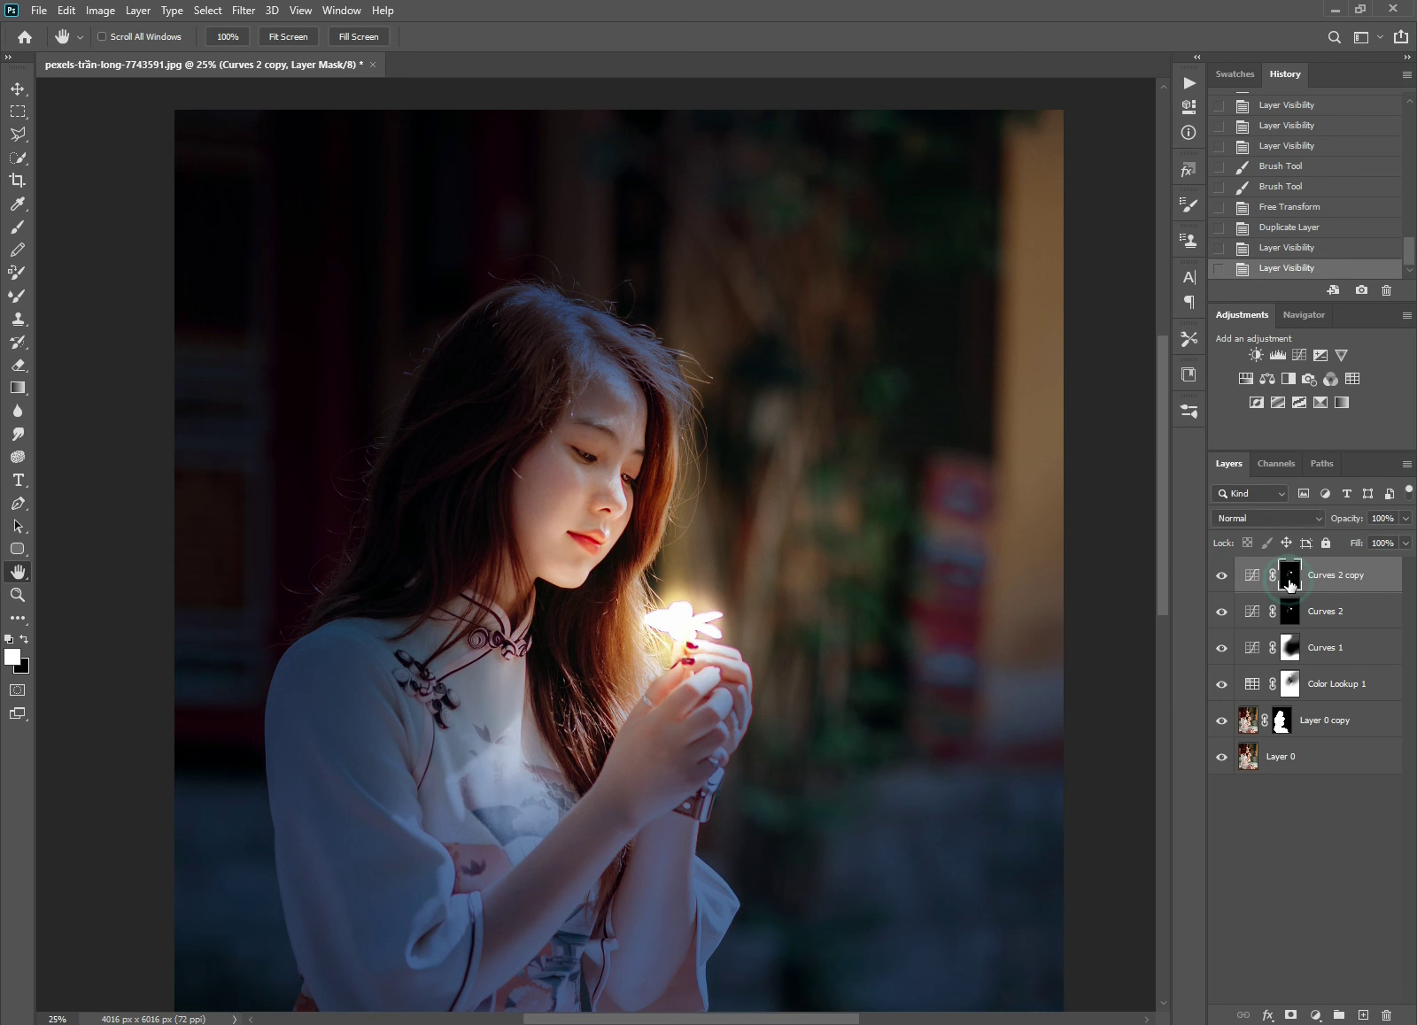
{"action": "key", "text": "alt+BackSpace"}
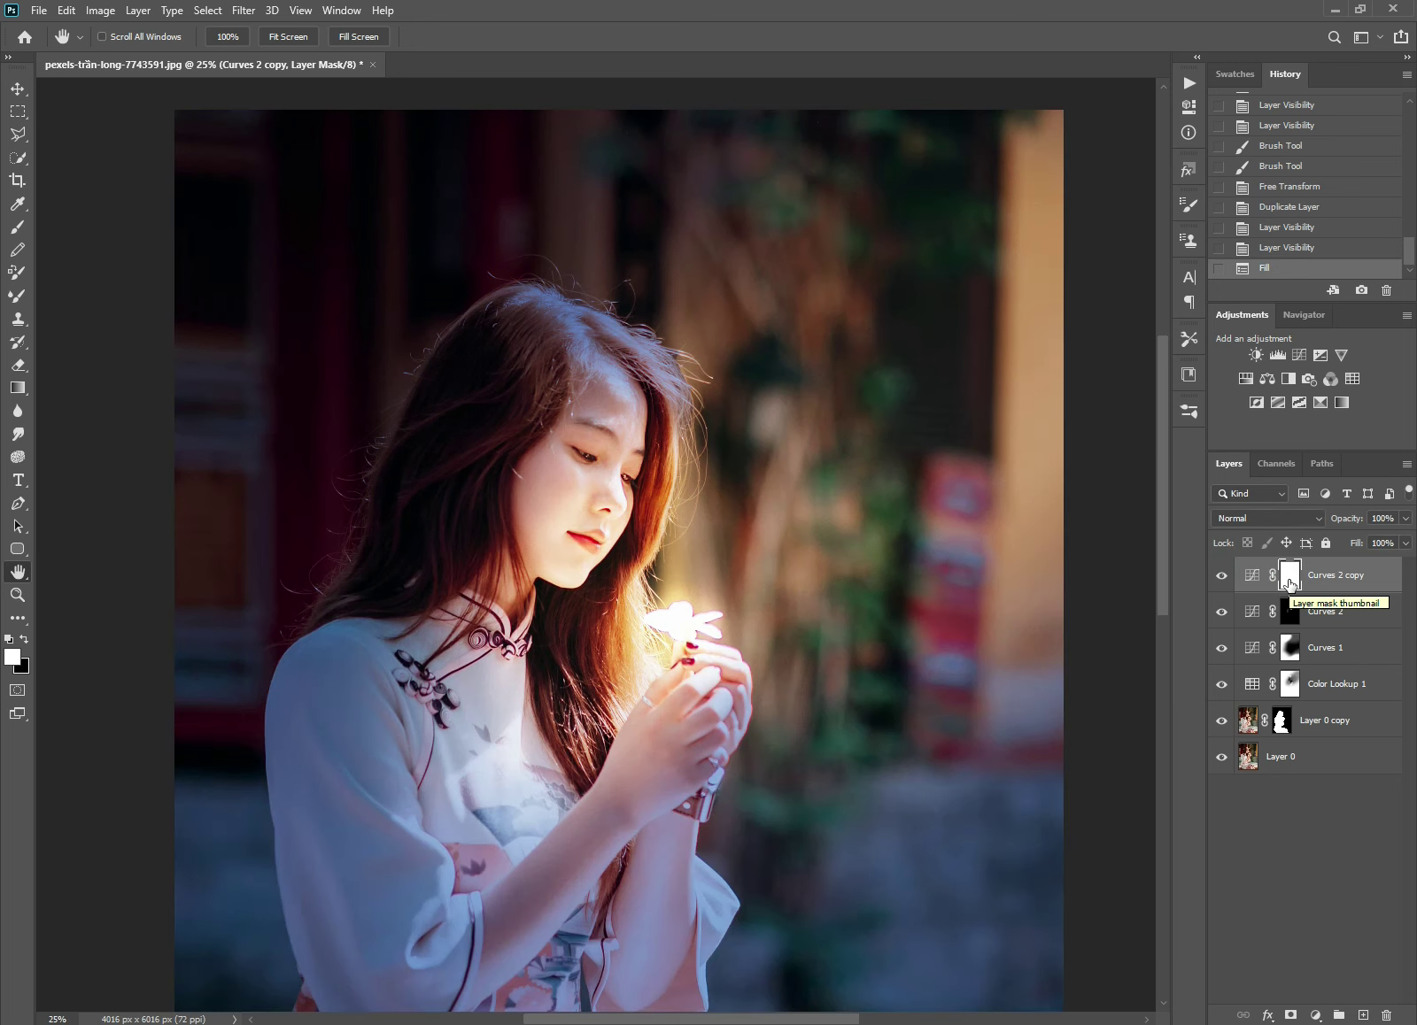
{"action": "key", "text": "ctrl+BackSpace"}
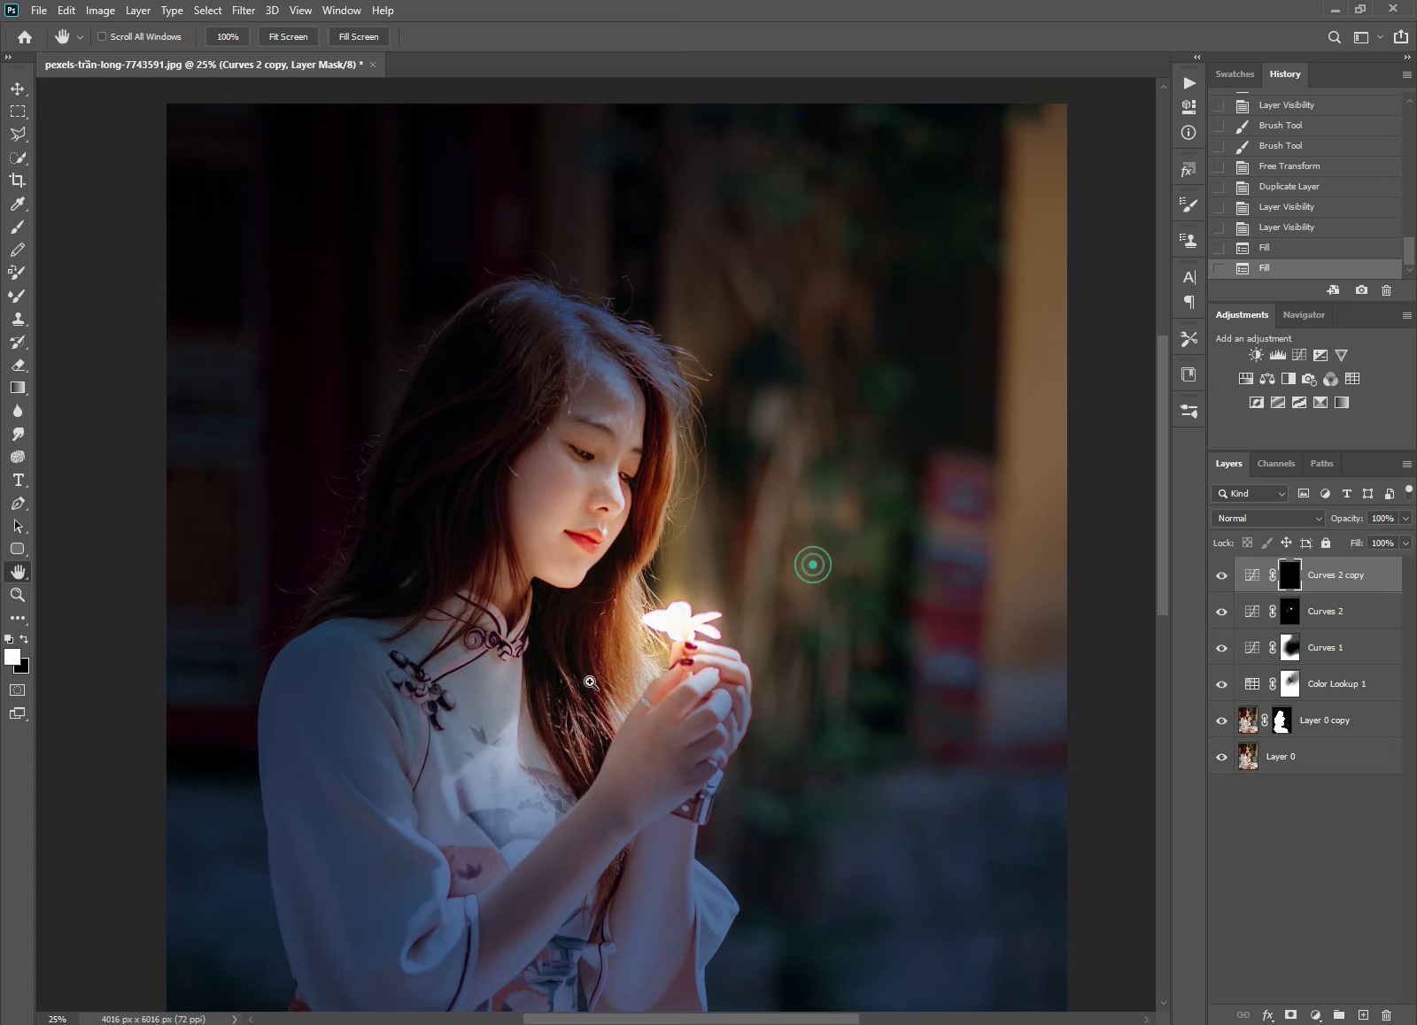
Step: Paint white on the copy's mask over the flower centre and petals with a soft brush
{"action": "left_click", "coordinate": [699, 627]}
{"action": "key", "text": "b"}
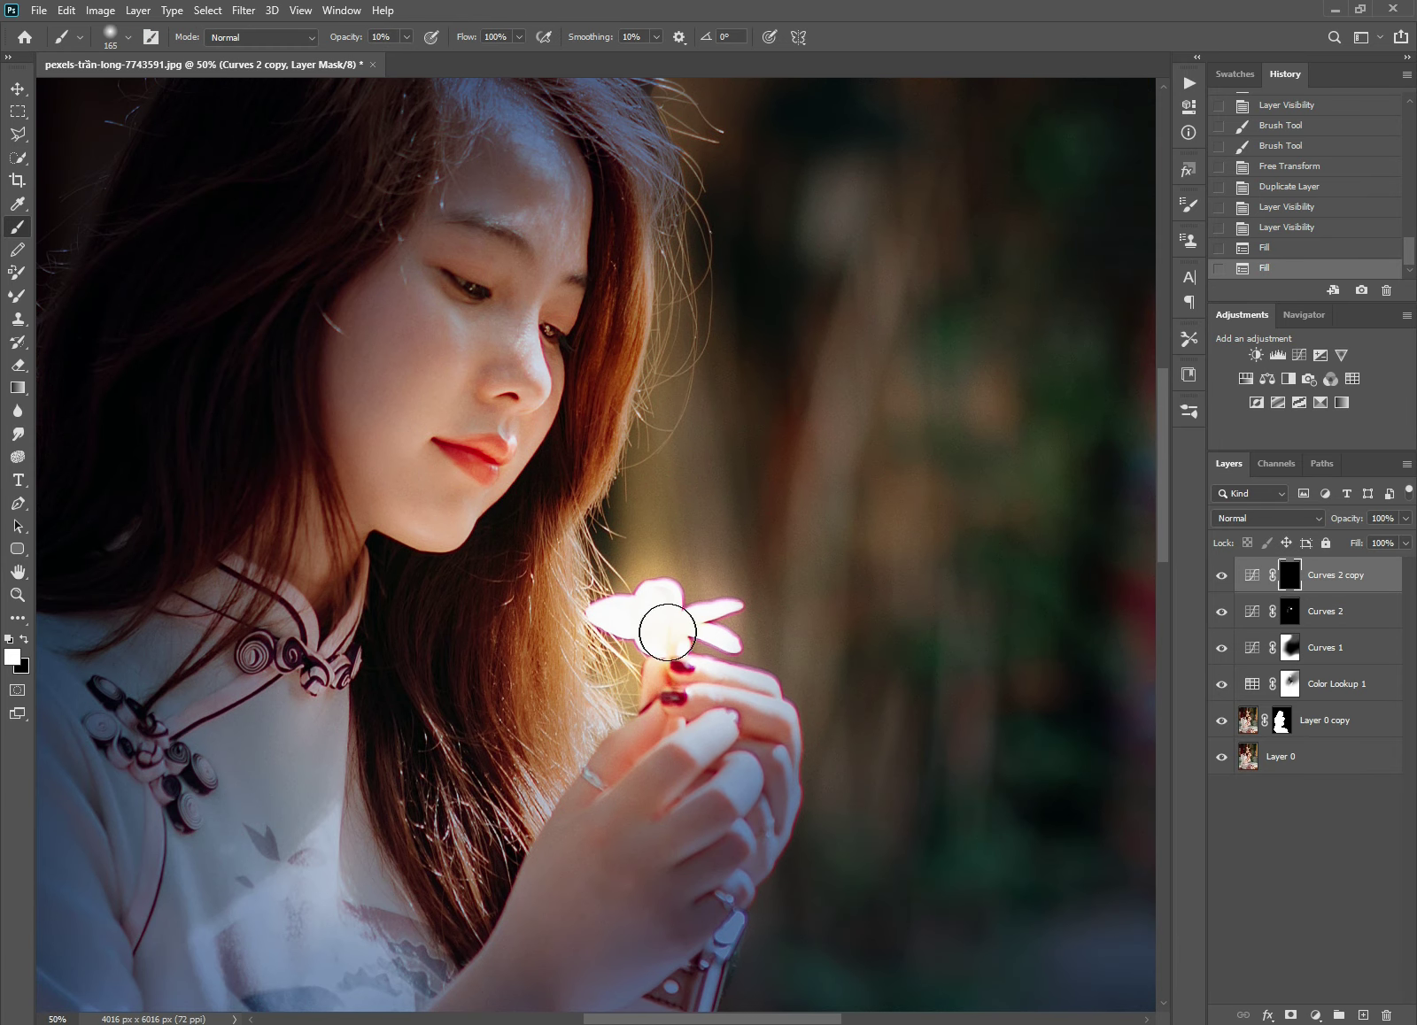
{"action": "scroll", "coordinate": [669, 627], "scroll_direction": "up", "scroll_amount": 1}
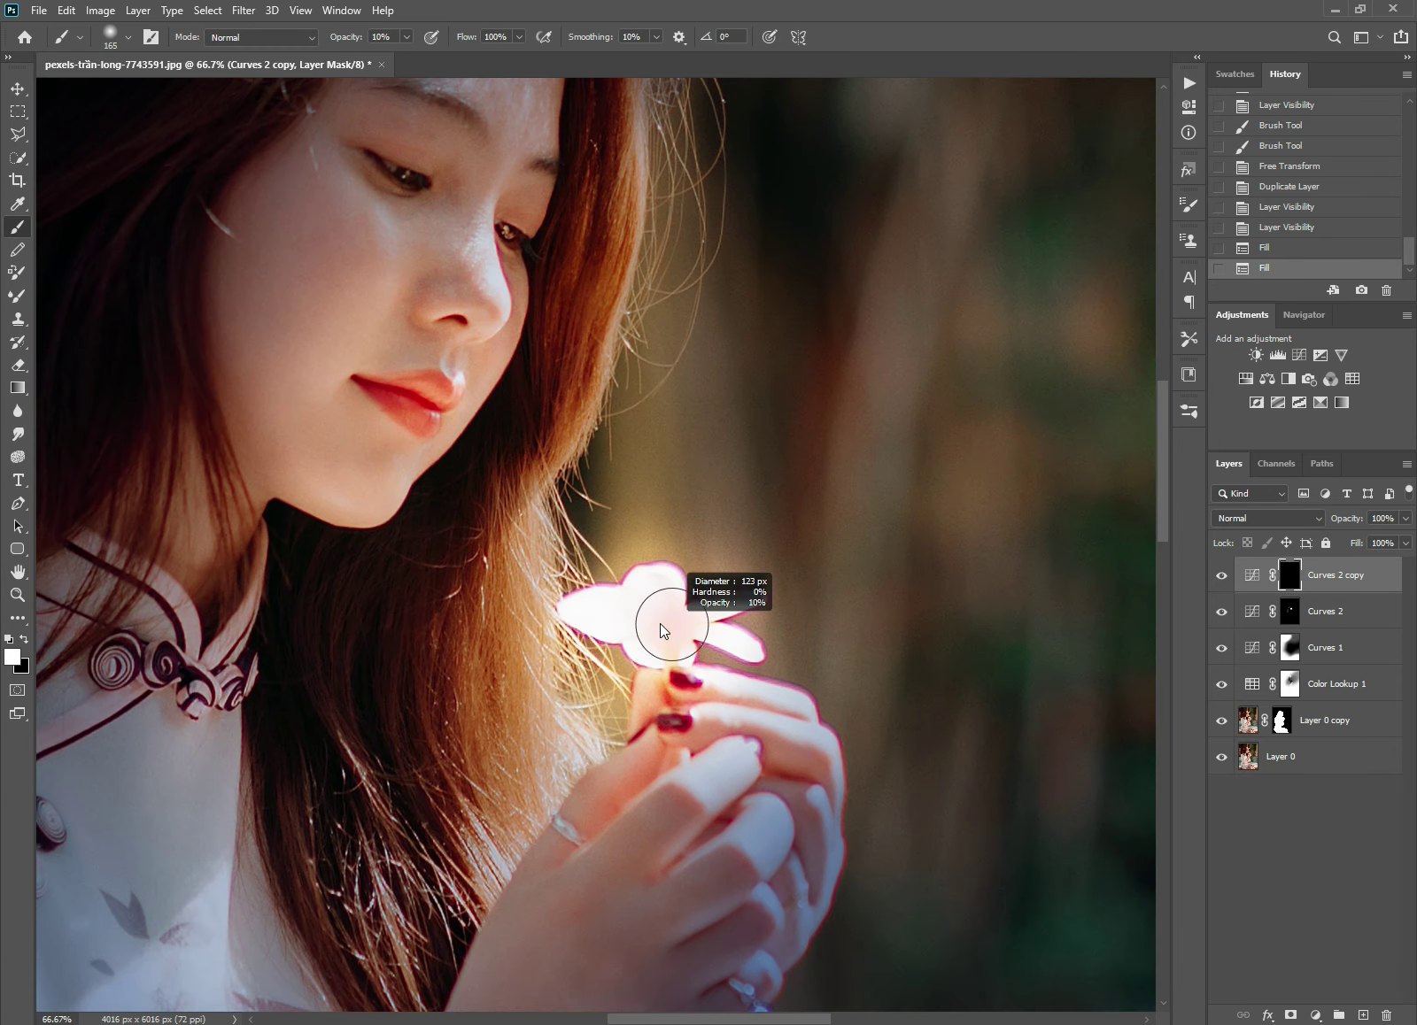
{"action": "scroll", "coordinate": [673, 625], "scroll_direction": "up", "scroll_amount": 1}
{"action": "left_click", "coordinate": [674, 623]}
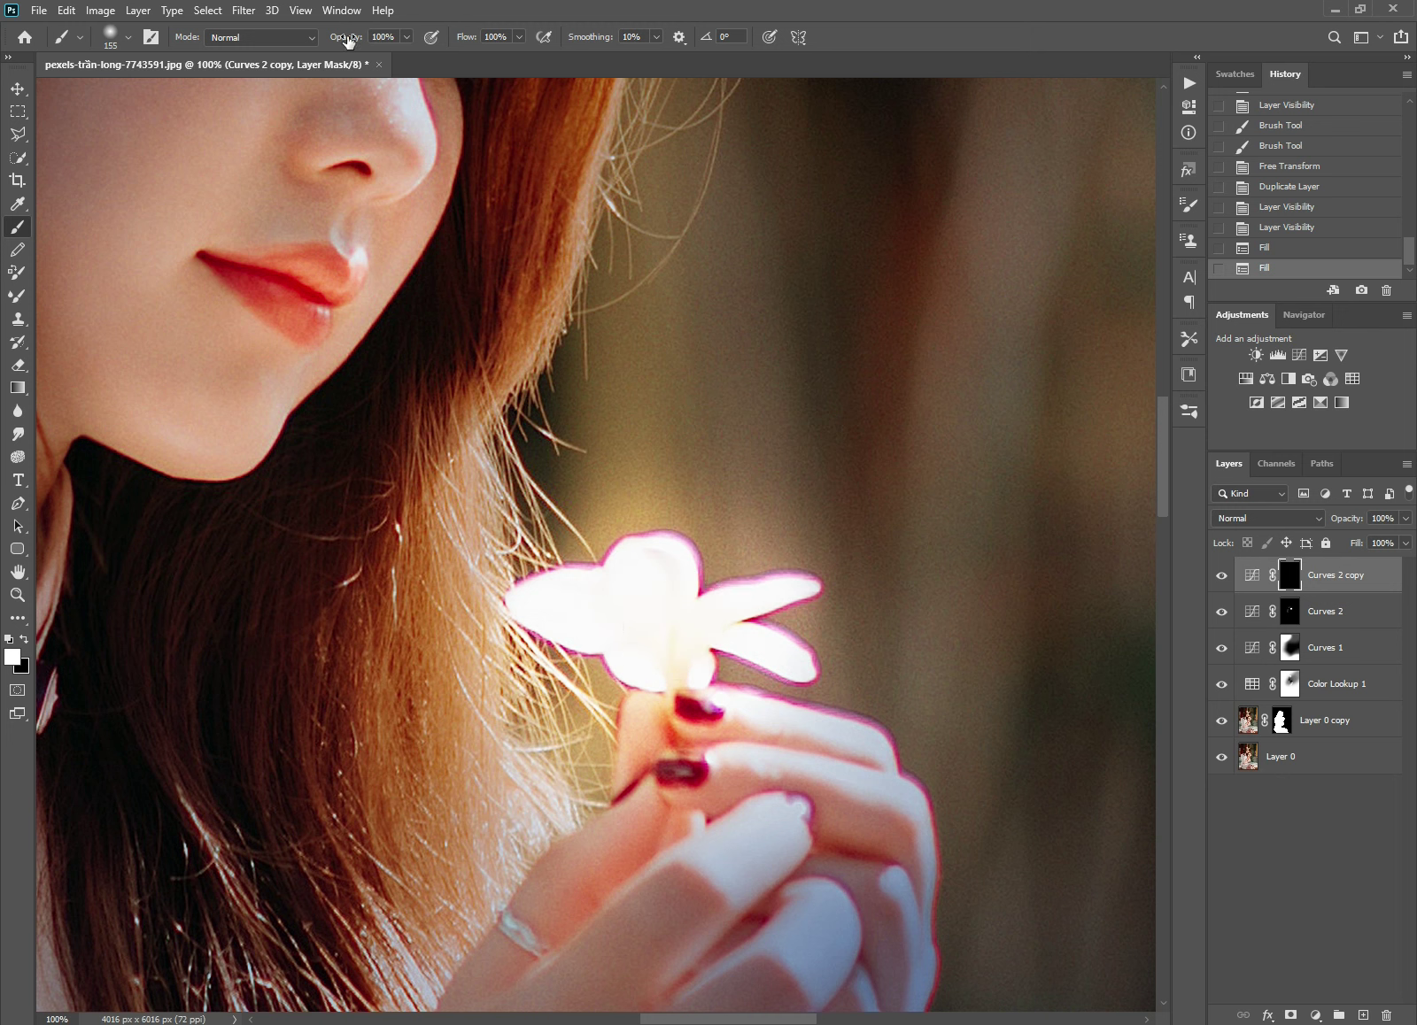
{"action": "mouse_move", "coordinate": [629, 578]}
{"action": "left_mouse_down"}
{"action": "mouse_move", "coordinate": [651, 580]}
{"action": "mouse_move", "coordinate": [674, 622]}
{"action": "mouse_move", "coordinate": [609, 623]}
{"action": "mouse_move", "coordinate": [686, 617]}
{"action": "left_mouse_up"}
{"action": "left_click", "coordinate": [651, 617]}
{"action": "left_click", "coordinate": [610, 624]}
{"action": "left_click", "coordinate": [657, 624], "text": "alt"}
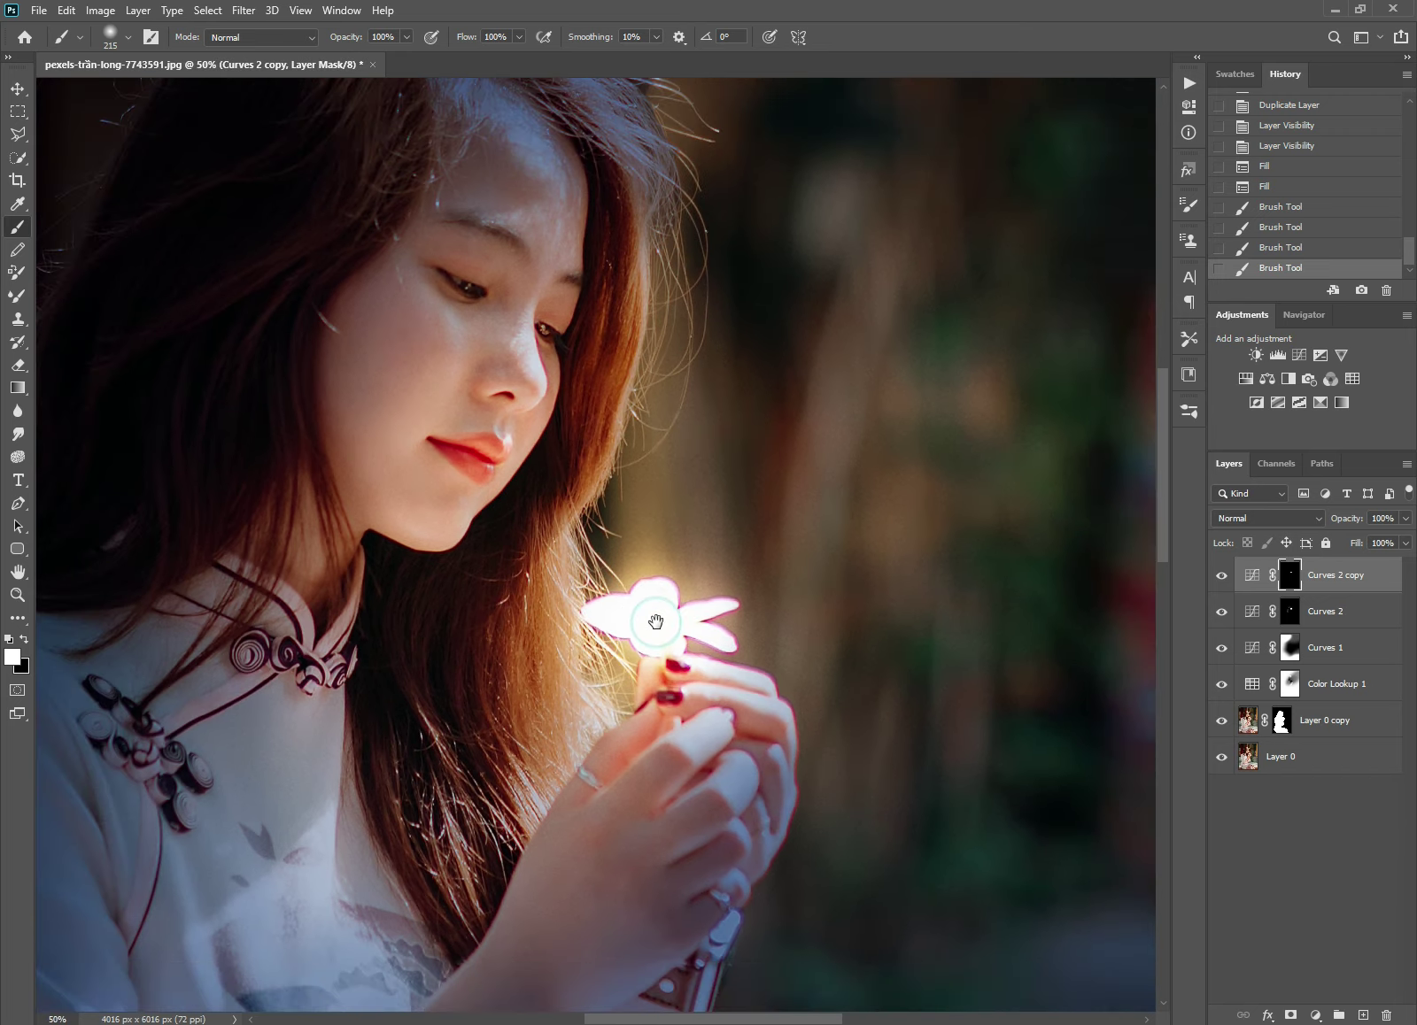
Step: Enlarge the brush to about 567 px and add soft glow around the flower at 33% and 22% opacity
{"action": "mouse_move", "coordinate": [657, 623]}
{"action": "left_mouse_down"}
{"action": "mouse_move", "coordinate": [670, 624]}
{"action": "mouse_move", "coordinate": [632, 611]}
{"action": "mouse_move", "coordinate": [674, 628]}
{"action": "mouse_move", "coordinate": [662, 488]}
{"action": "left_mouse_up"}
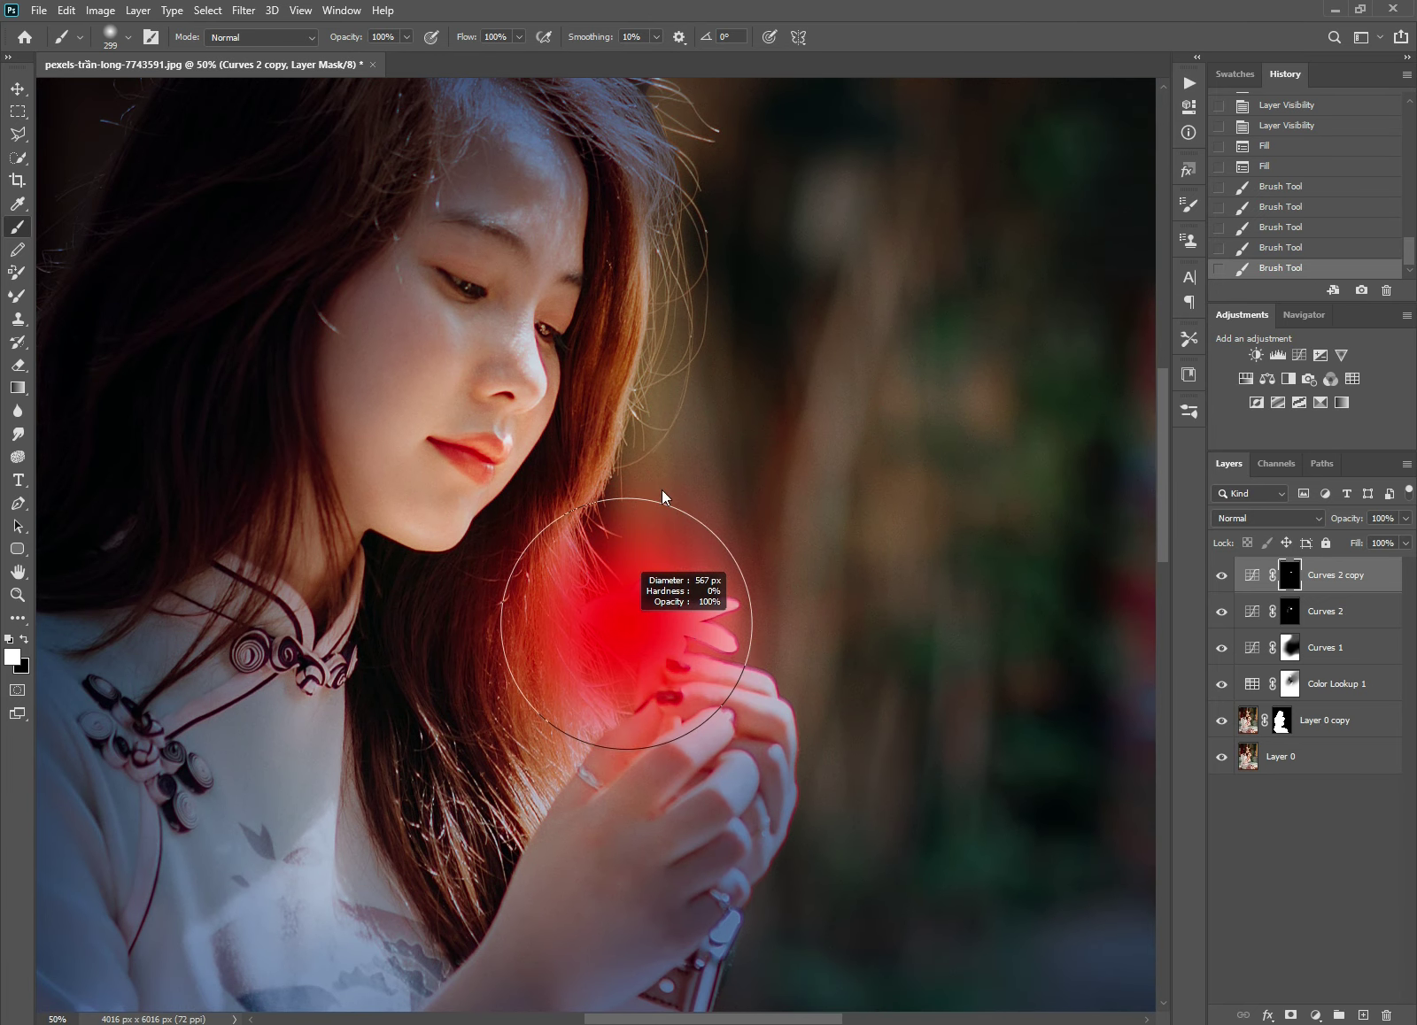
{"action": "left_click", "coordinate": [645, 575], "text": "alt"}
{"action": "left_click_drag", "start_coordinate": [604, 179], "coordinate": [600, 176]}
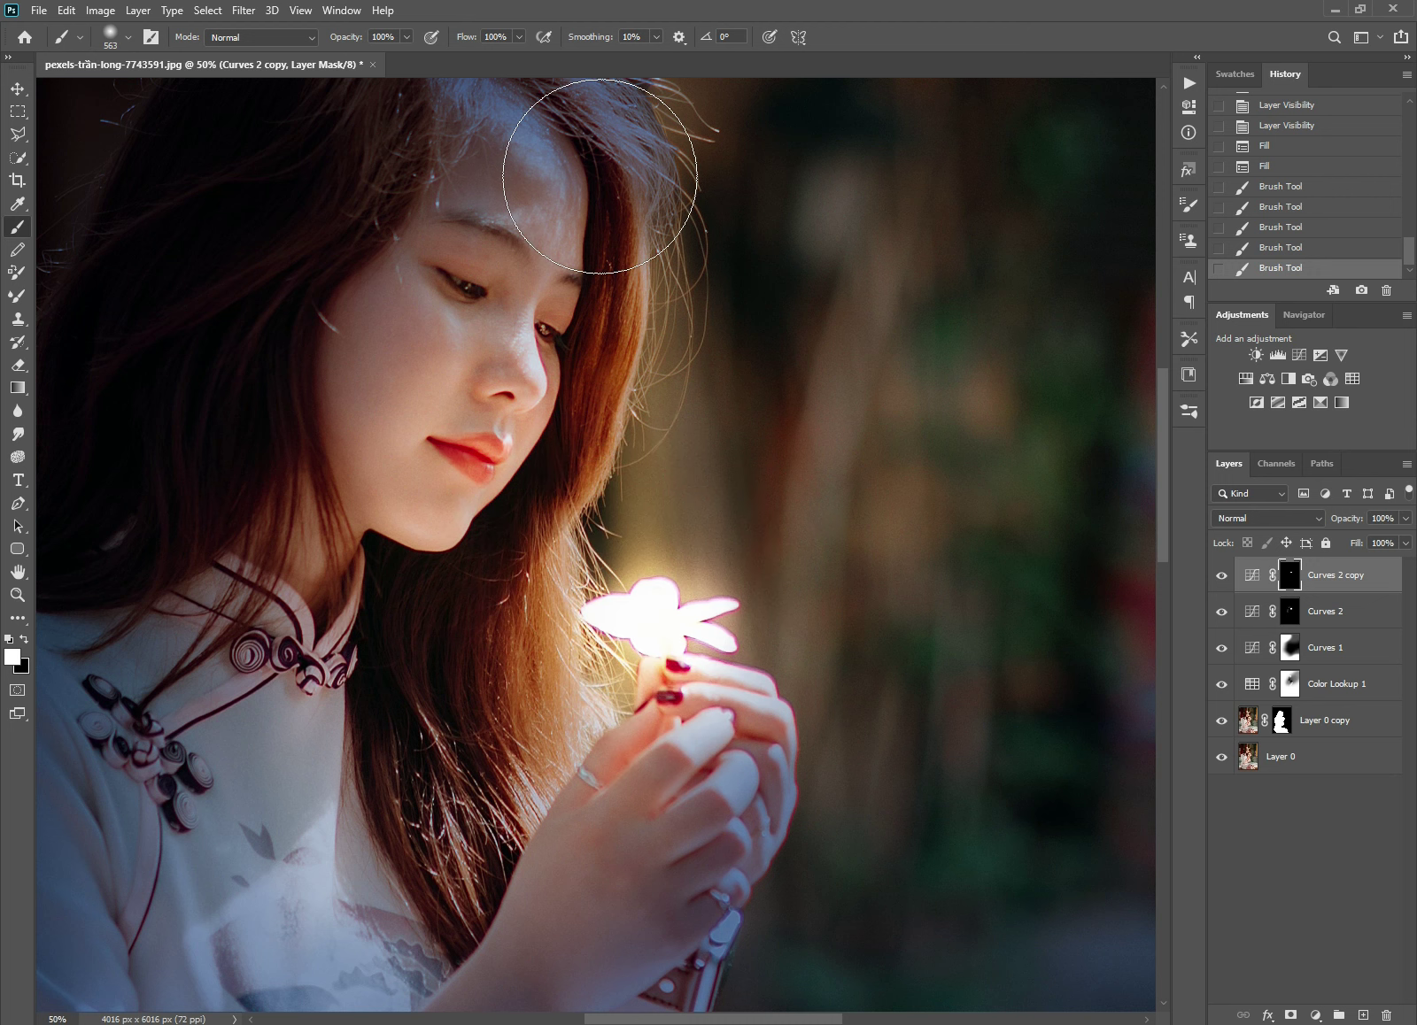
{"action": "key", "text": "4"}
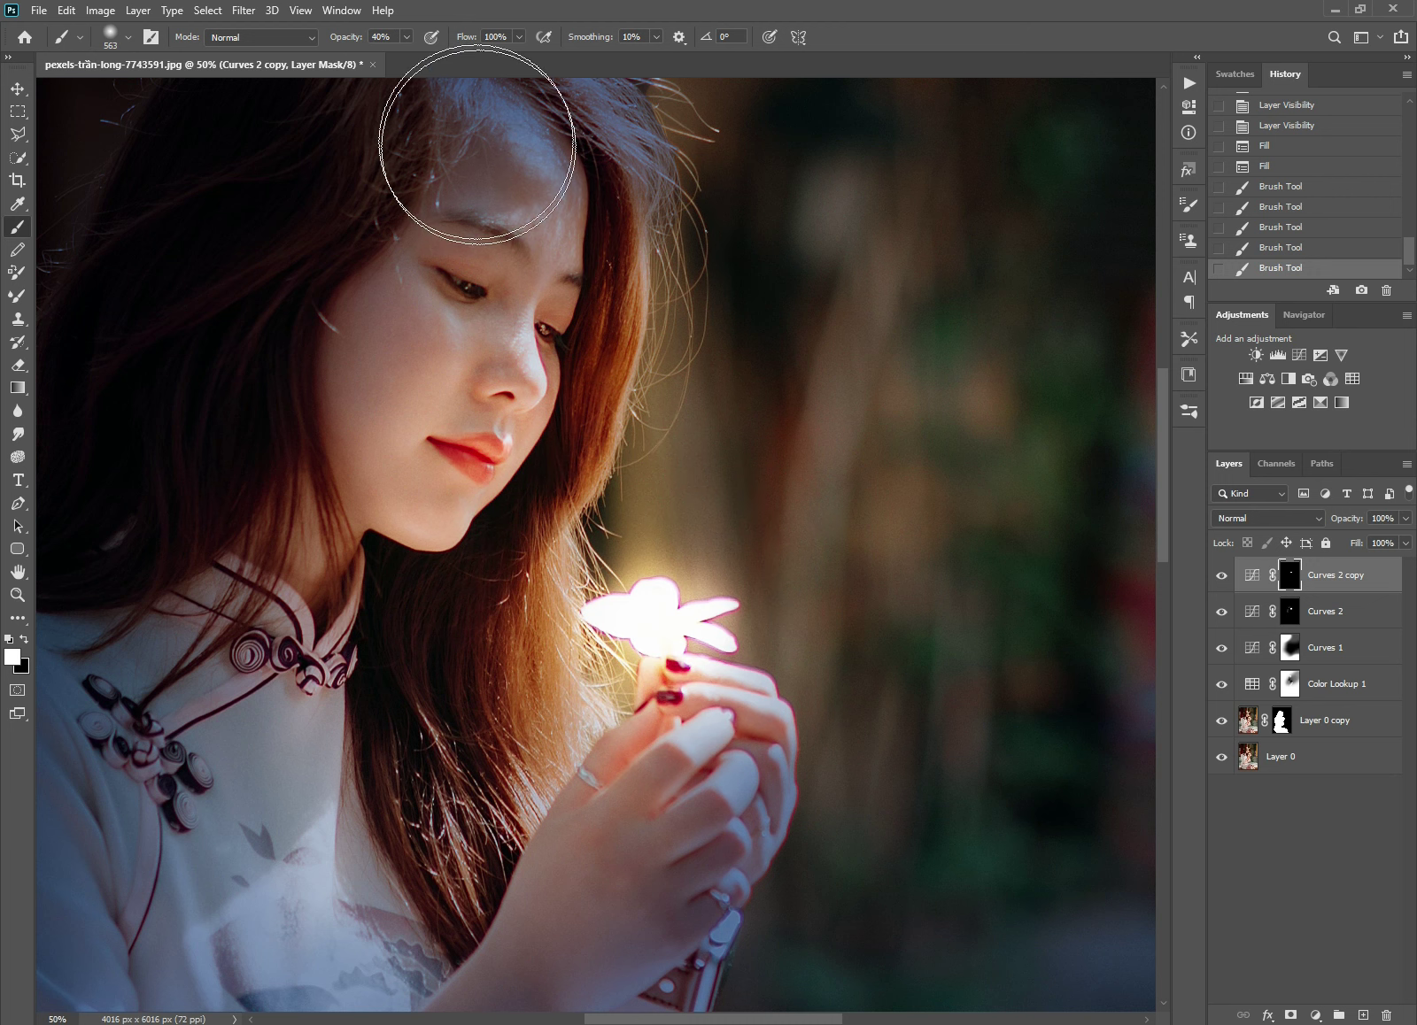
{"action": "left_click_drag", "start_coordinate": [402, 39], "coordinate": [395, 51]}
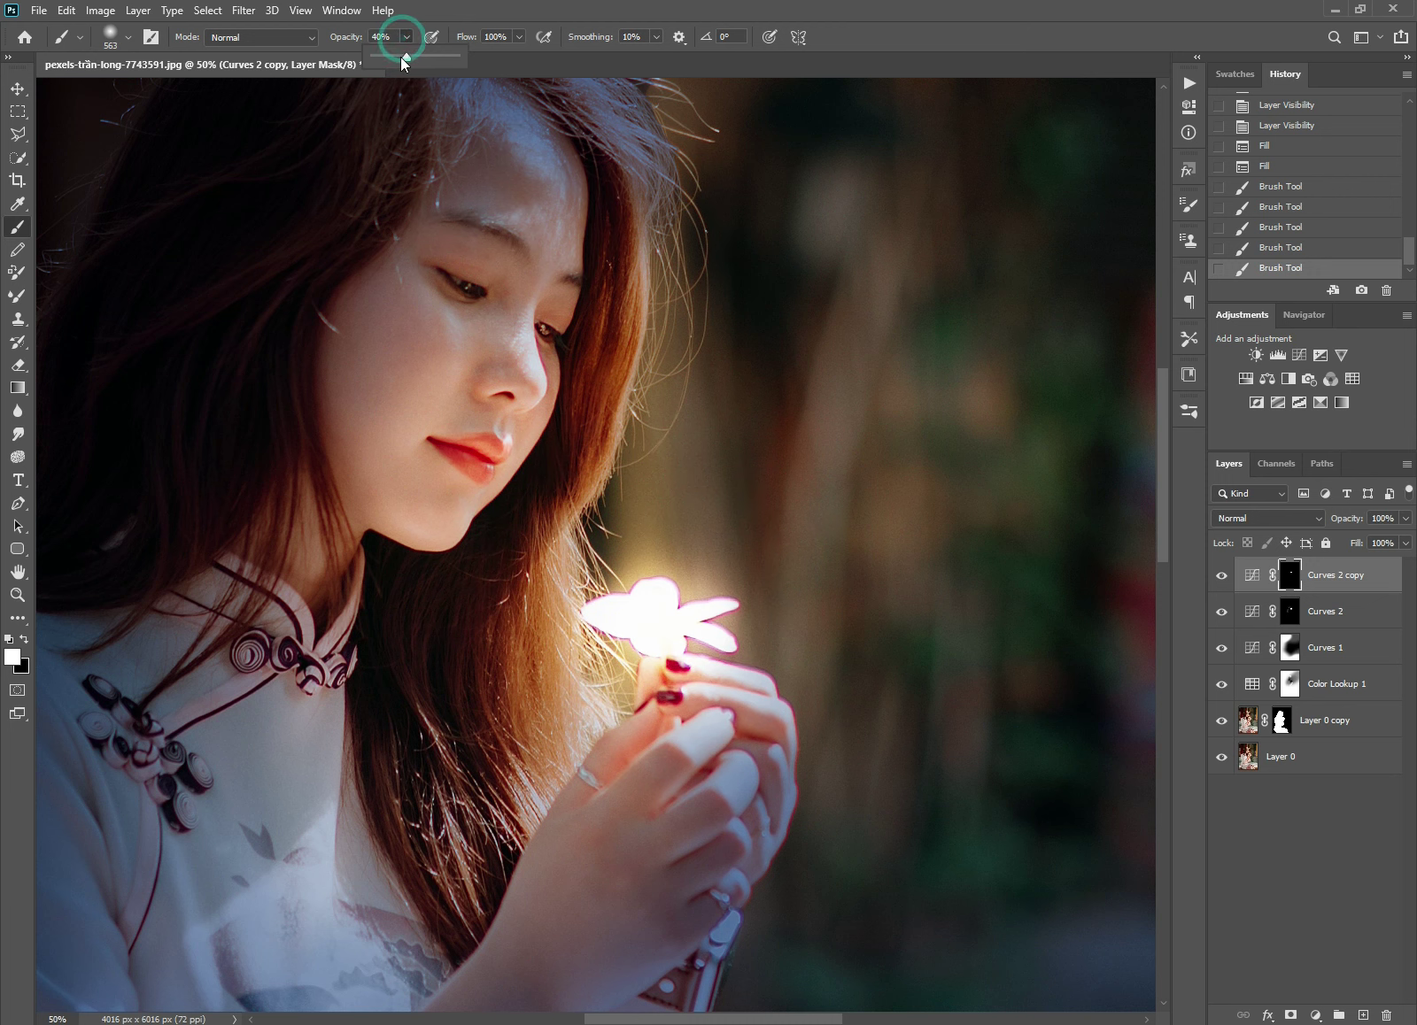
{"action": "left_click", "coordinate": [659, 639]}
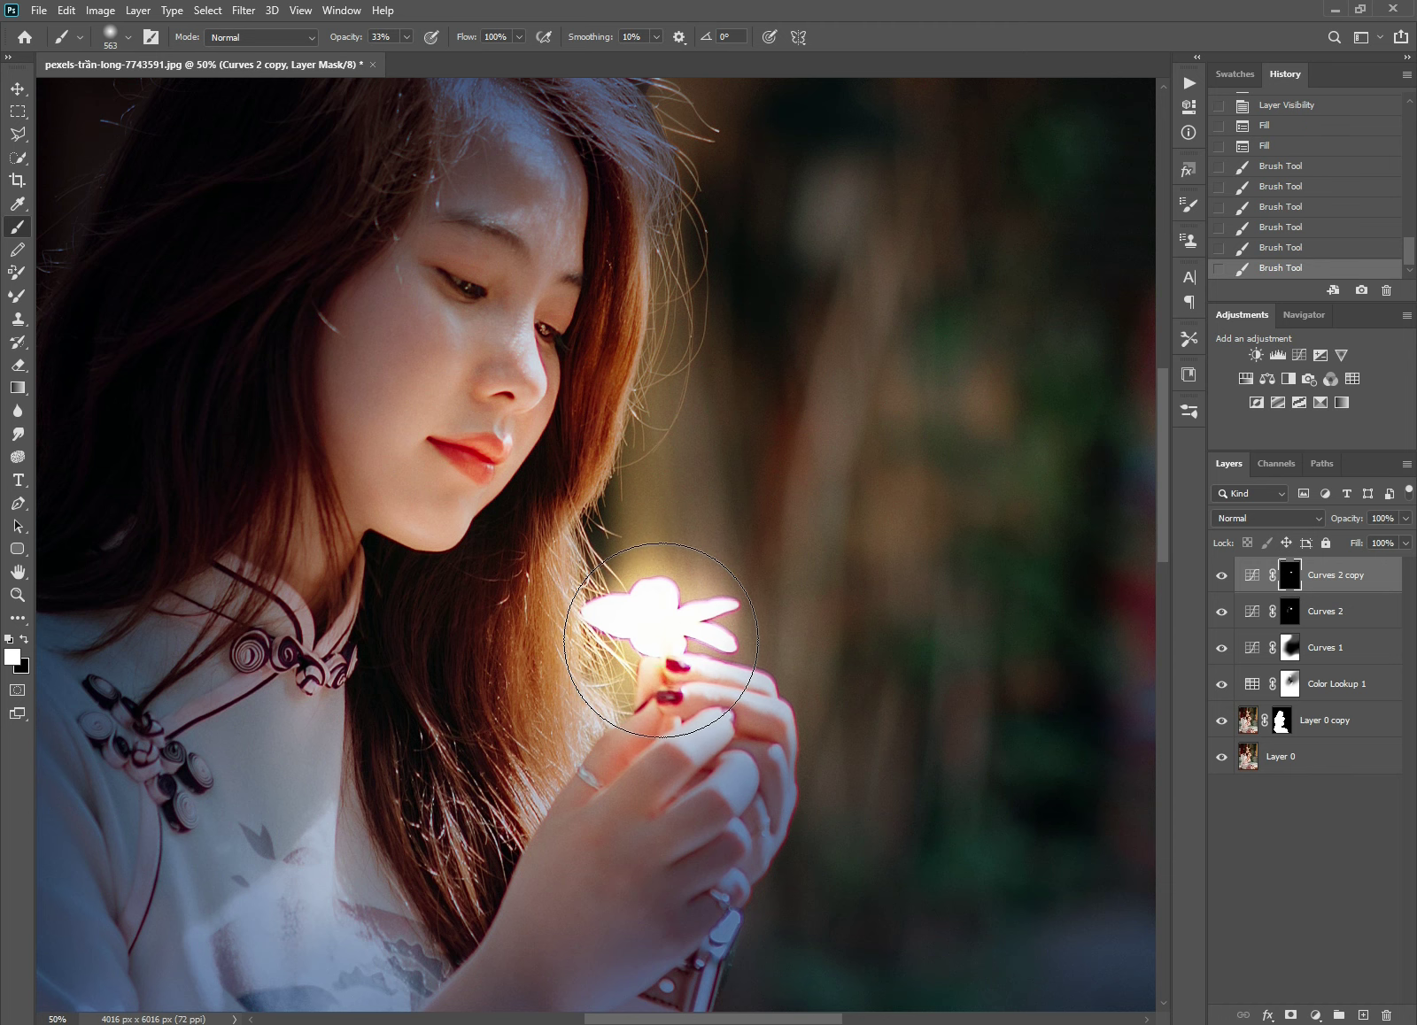
{"action": "left_click_drag", "start_coordinate": [406, 39], "coordinate": [395, 50]}
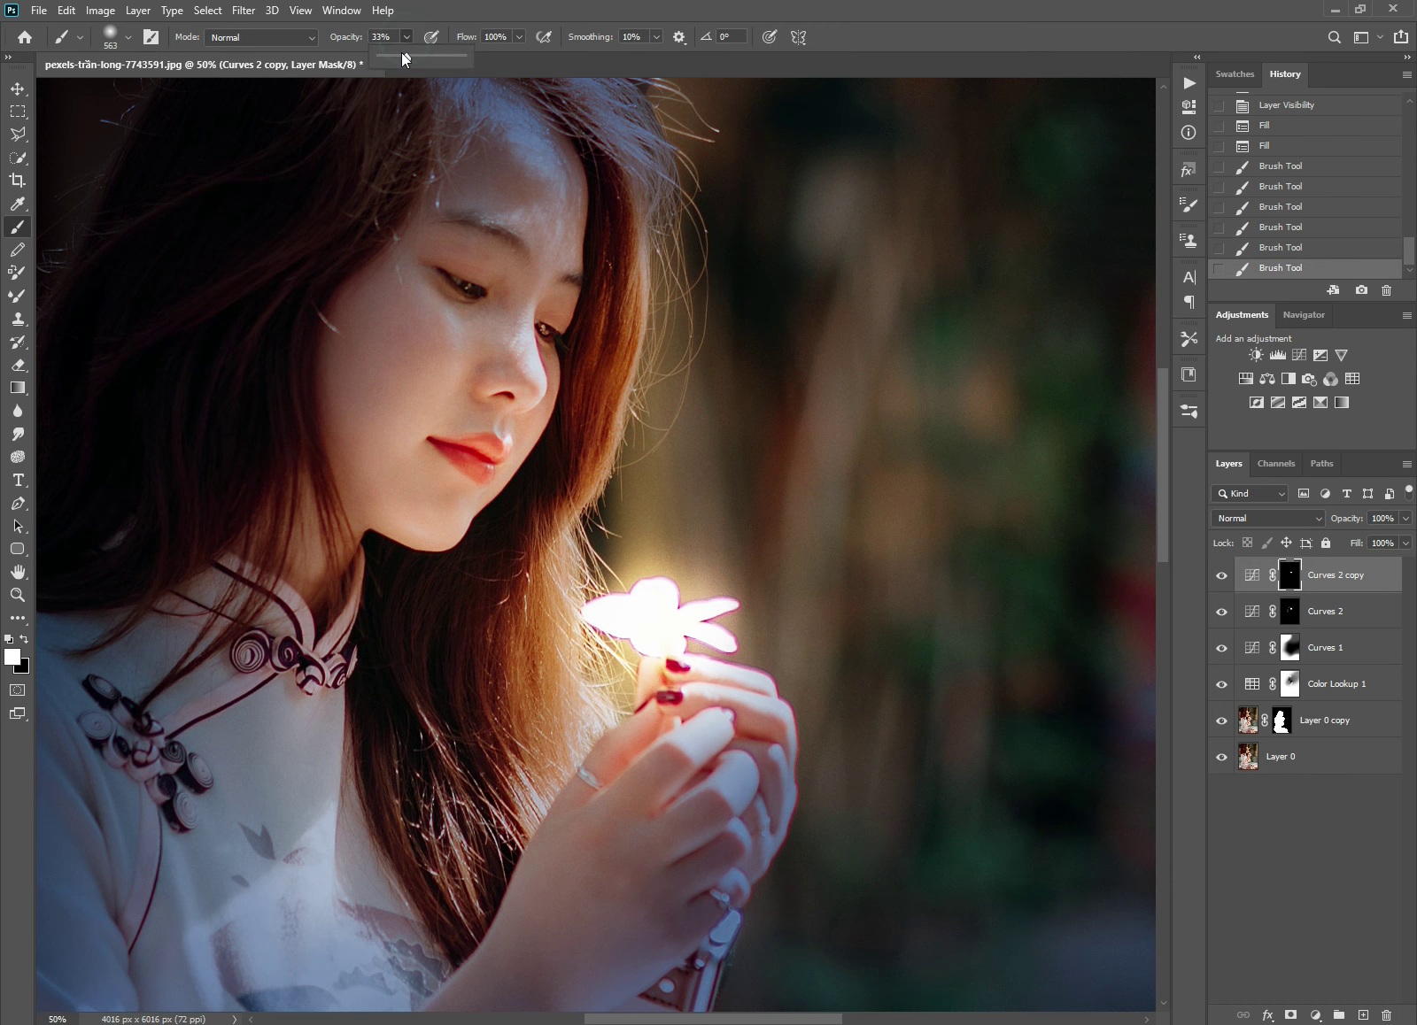
{"action": "left_click", "coordinate": [660, 638]}
Step: Zoom out and toggle the Curves 2 copy to compare the extra flower glow
{"action": "left_click", "coordinate": [687, 651], "text": "alt"}
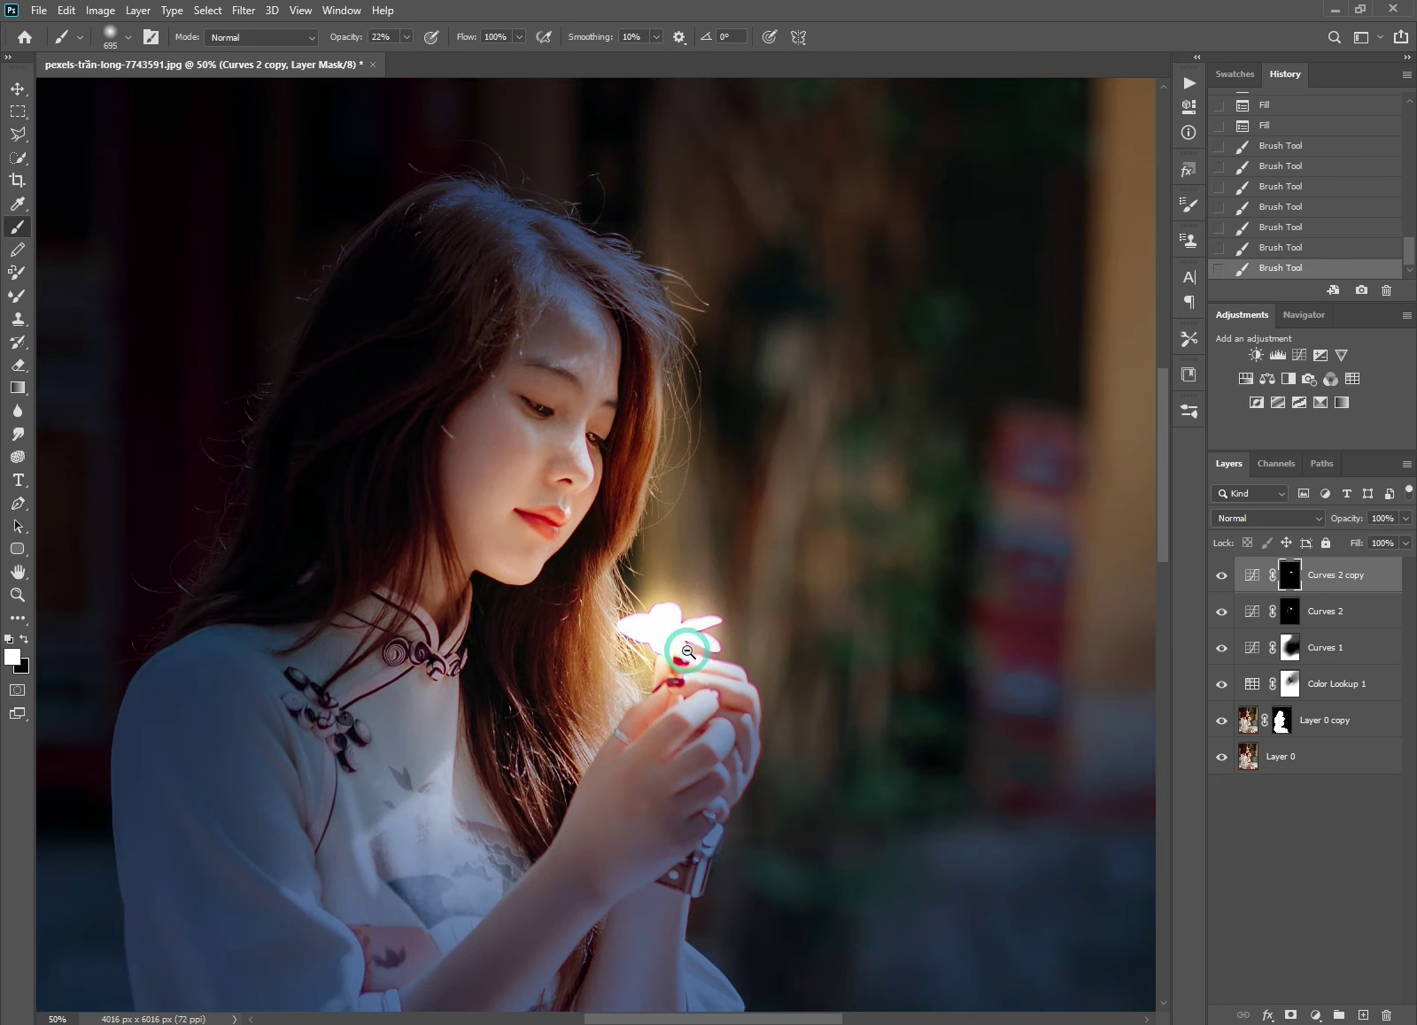
{"action": "left_click", "coordinate": [687, 652], "text": "ctrl"}
{"action": "left_click", "coordinate": [1220, 576]}
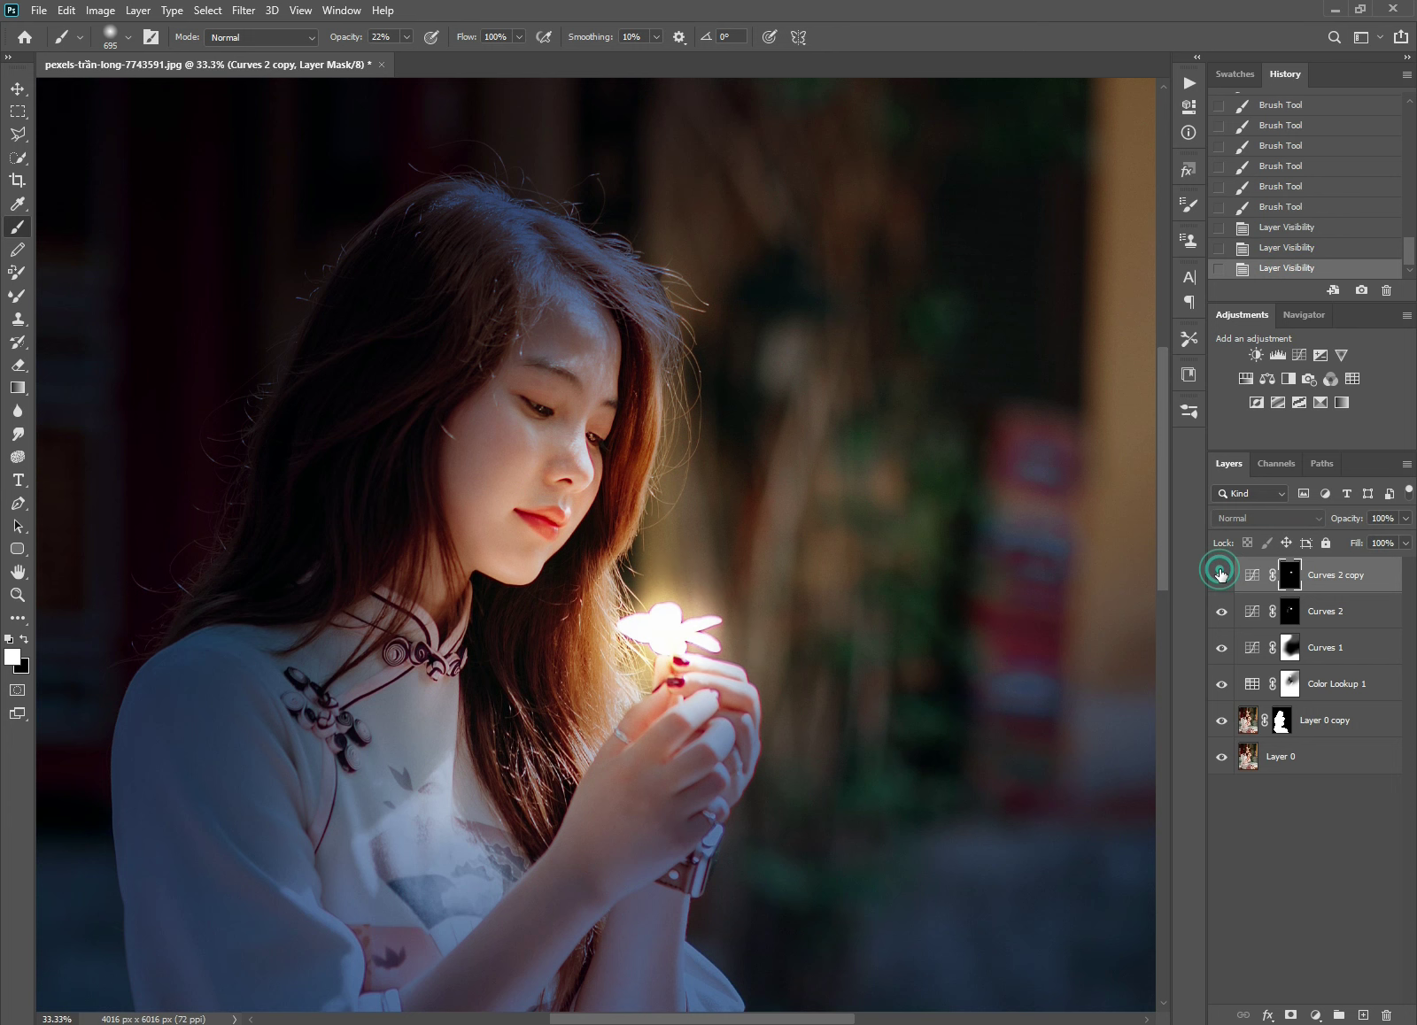
{"action": "left_click", "coordinate": [1220, 574]}
{"action": "left_click", "coordinate": [1220, 574]}
{"action": "left_click", "coordinate": [650, 626], "text": "ctrl"}
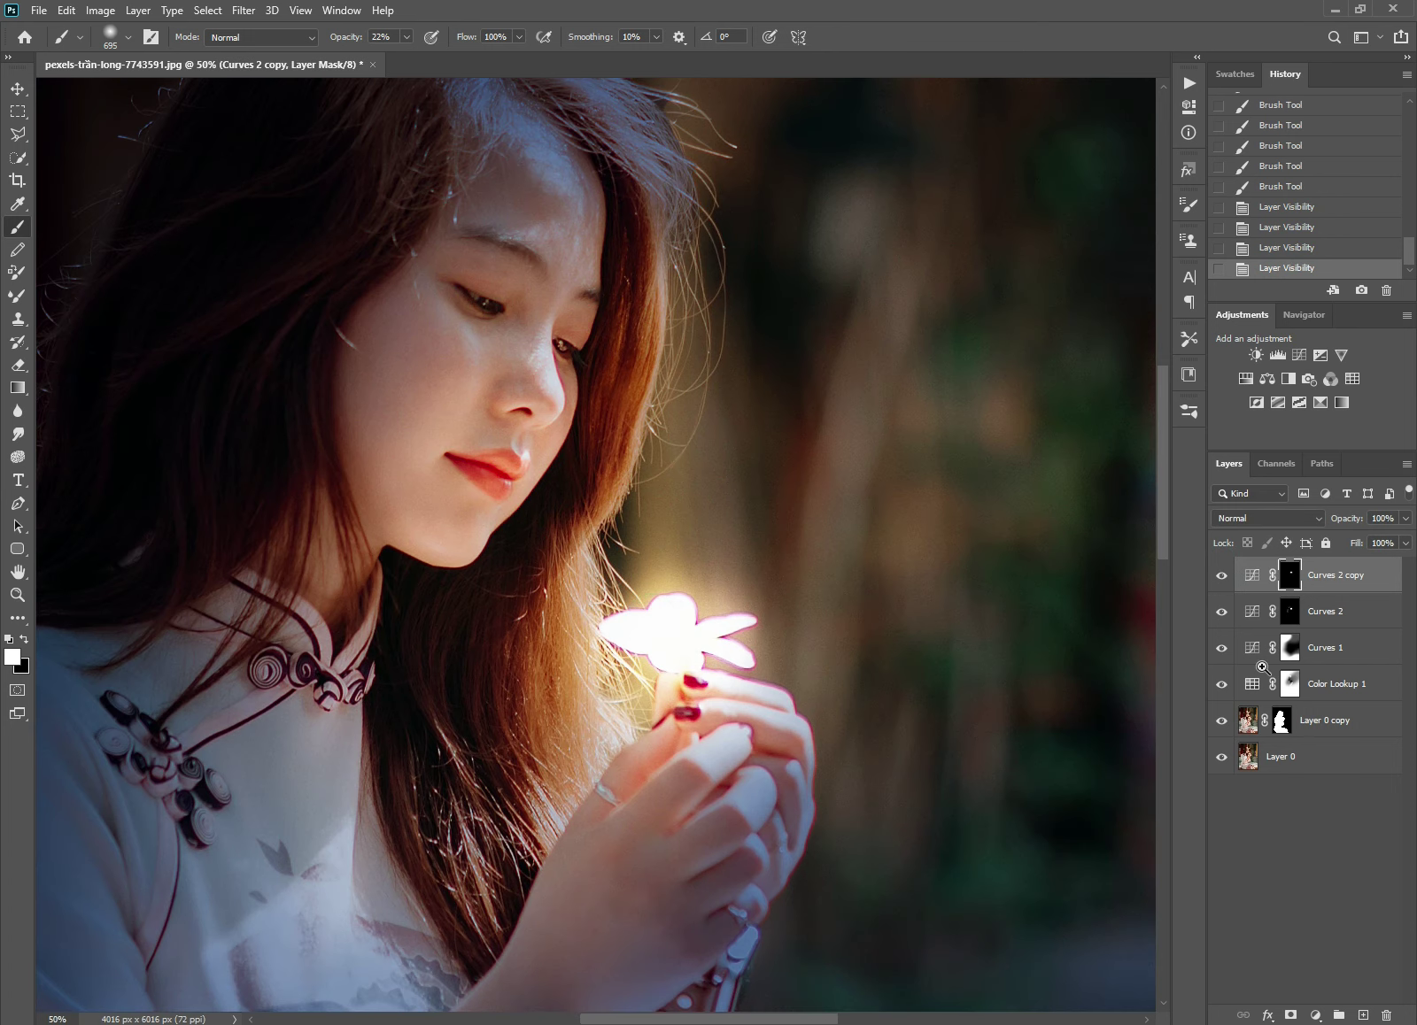
{"action": "key", "text": "ctrl+t"}
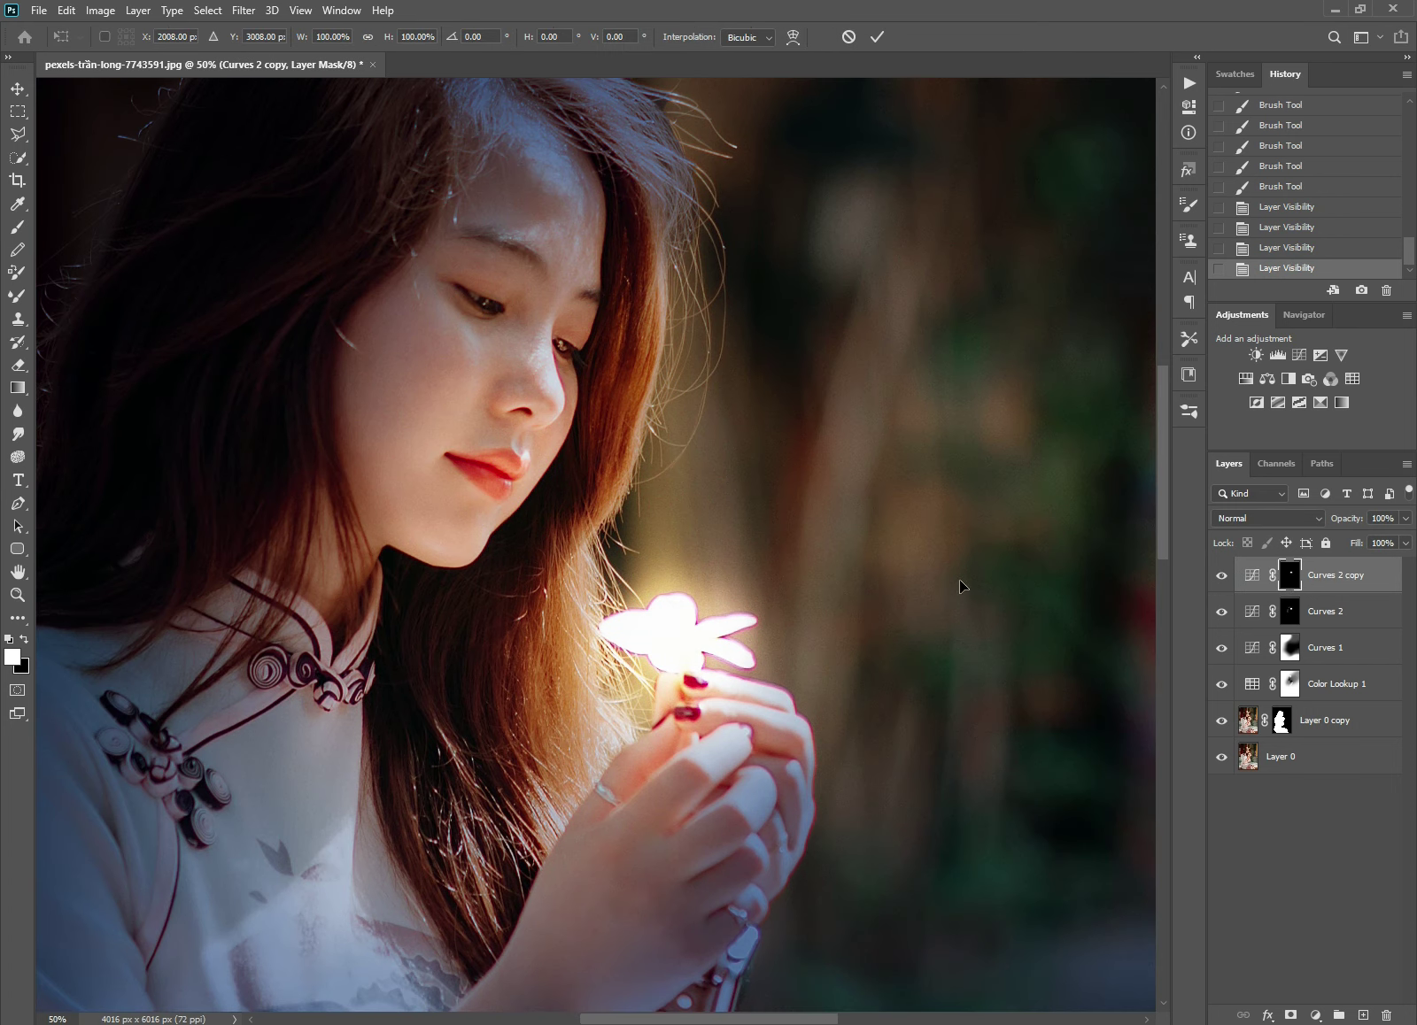
Step: Scale the Curves 2 copy mask to about 116% from its centre and commit
{"action": "left_click", "coordinate": [738, 557], "text": "alt"}
{"action": "left_click", "coordinate": [736, 554], "text": "alt"}
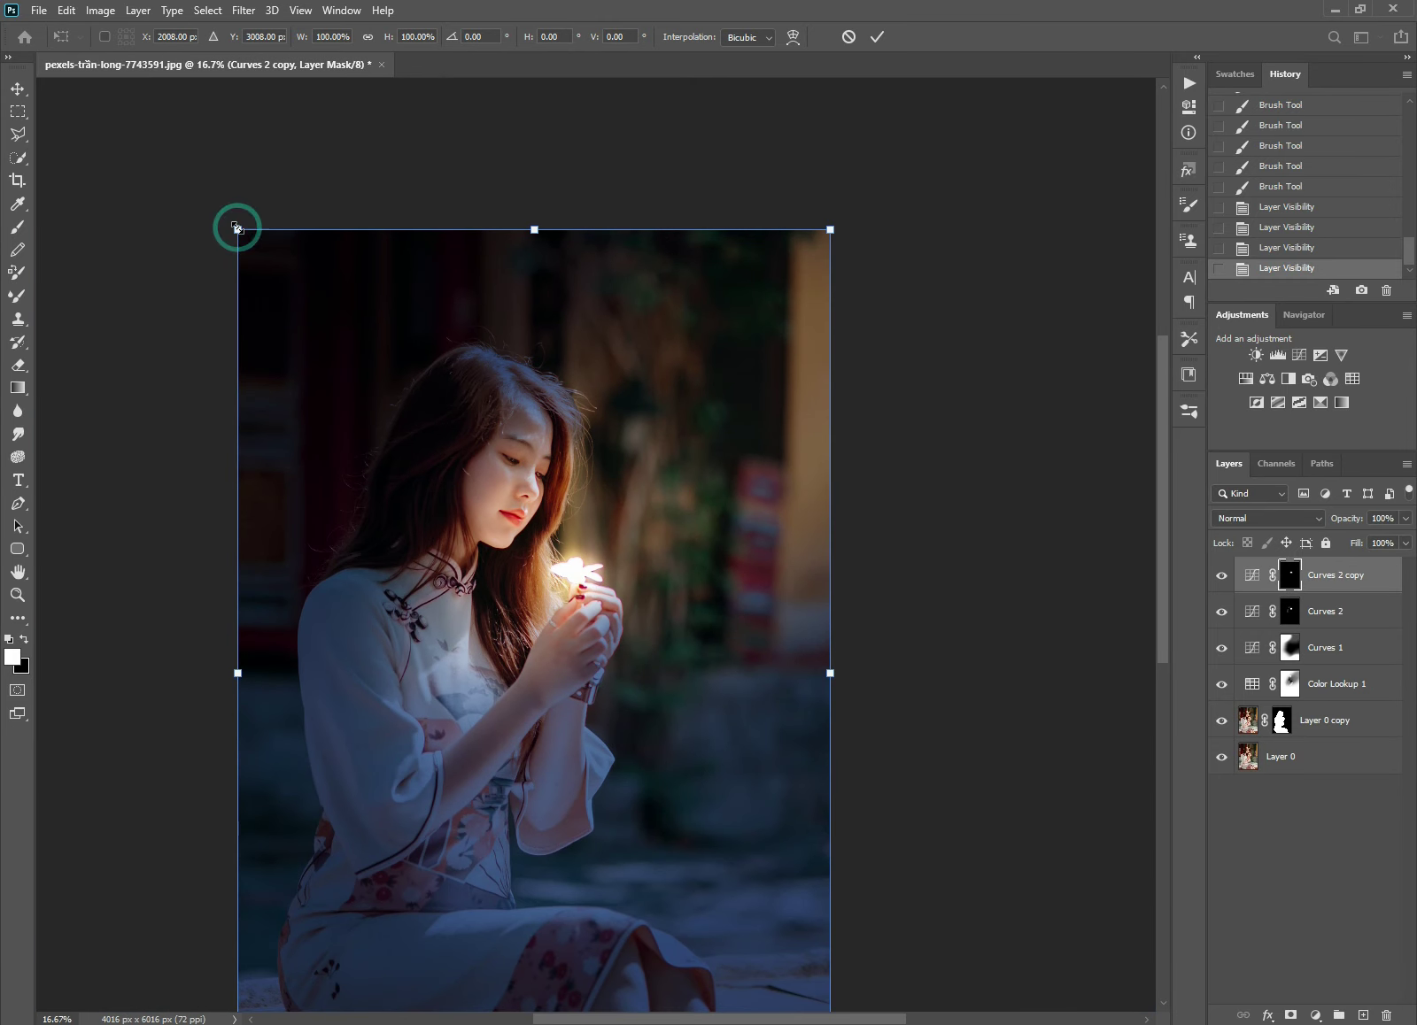
{"action": "mouse_move", "coordinate": [236, 228]}
{"action": "left_mouse_down"}
{"action": "mouse_move", "coordinate": [85, 215]}
{"action": "mouse_move", "coordinate": [103, 215]}
{"action": "left_mouse_up"}
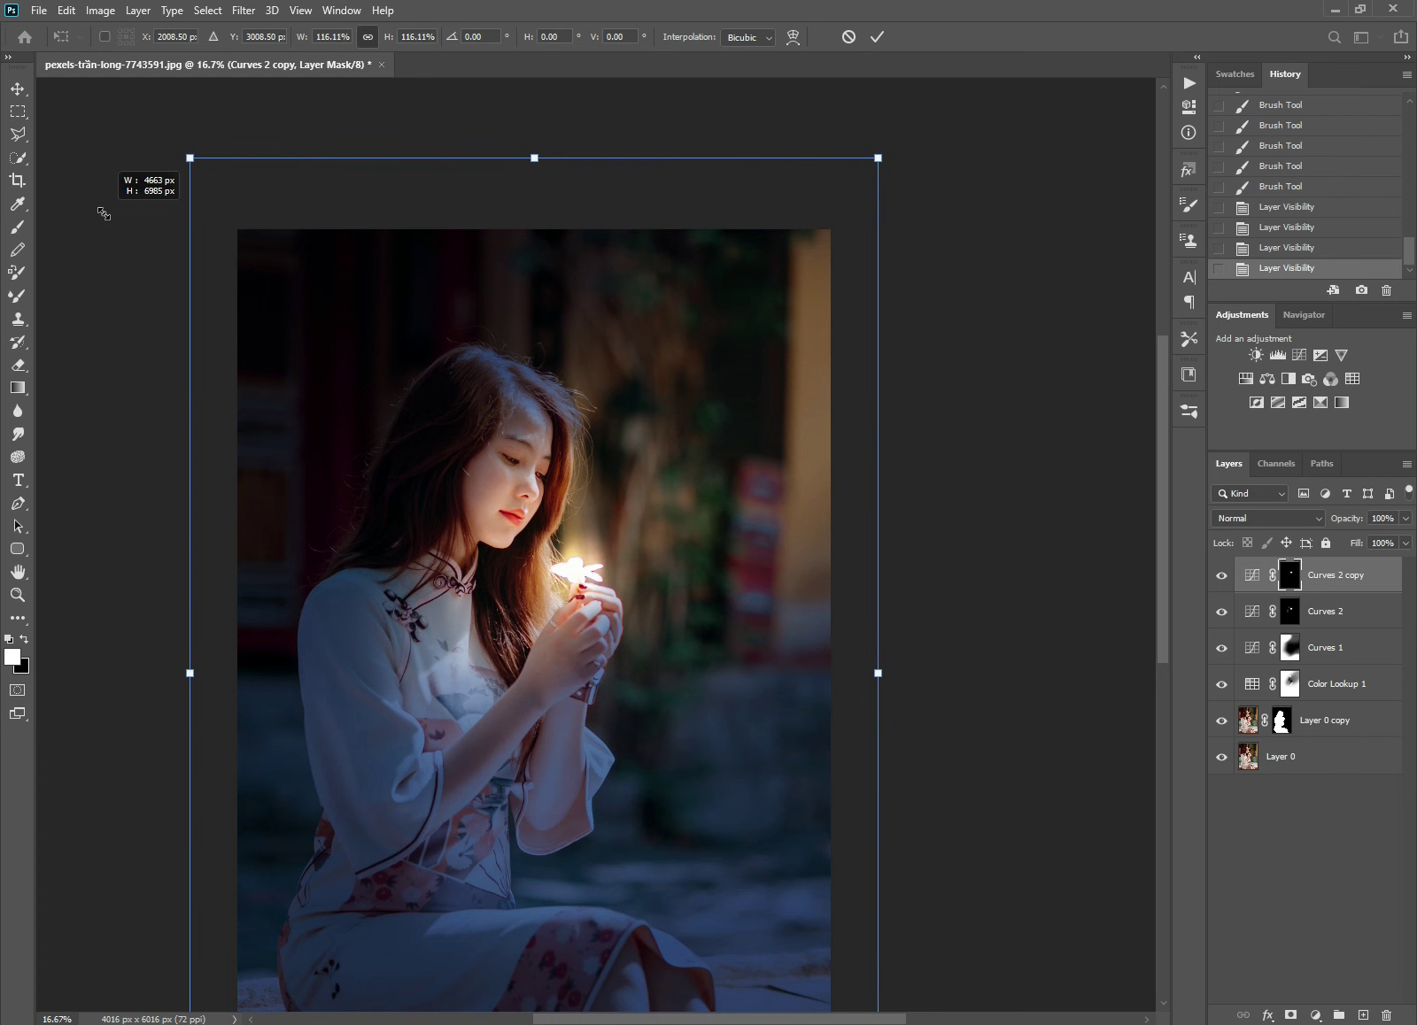
{"action": "left_click", "coordinate": [576, 571]}
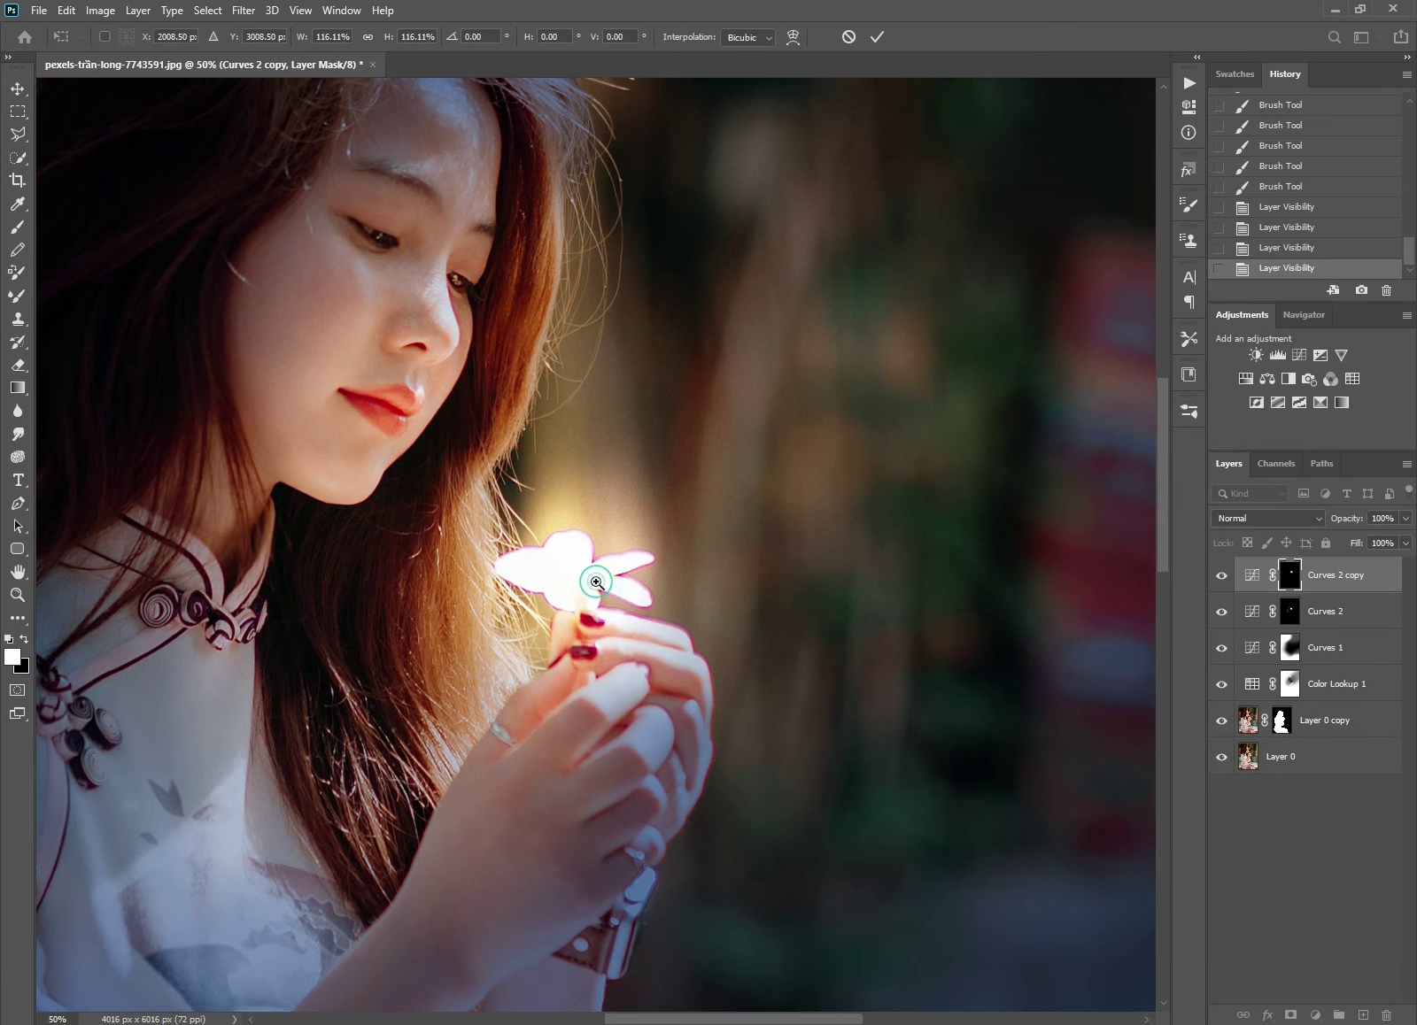
{"action": "left_click", "coordinate": [597, 583]}
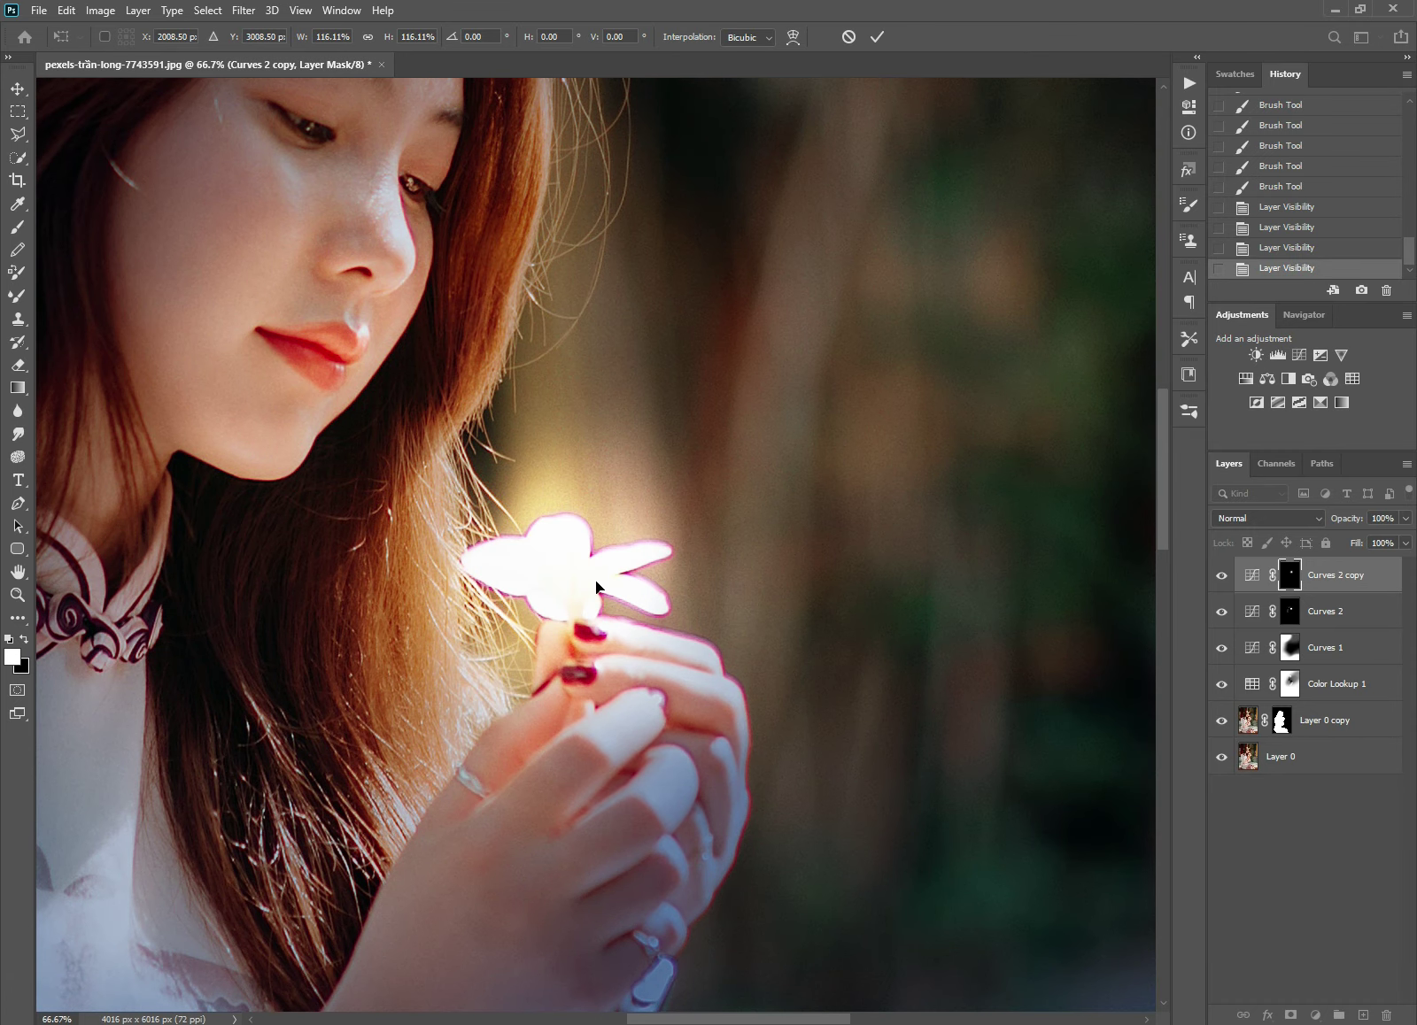
{"action": "key", "text": "Return"}
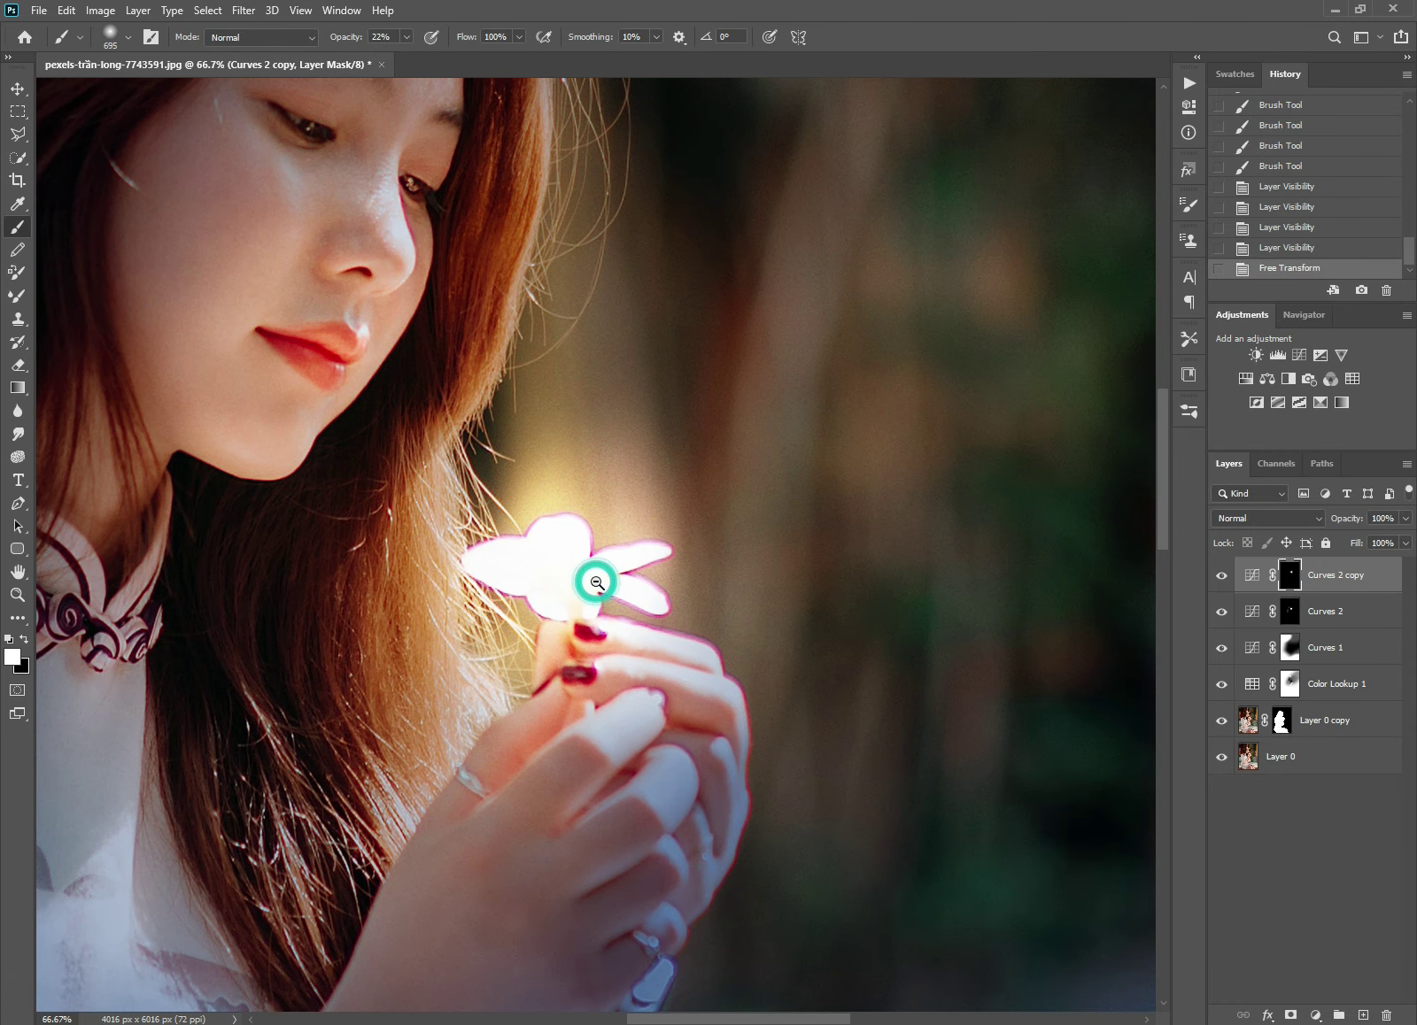
Step: Toggle the Curves 2 copy to compare the wider glow, then view the whole photo
{"action": "left_click", "coordinate": [596, 582], "text": "alt"}
{"action": "left_click", "coordinate": [1221, 575]}
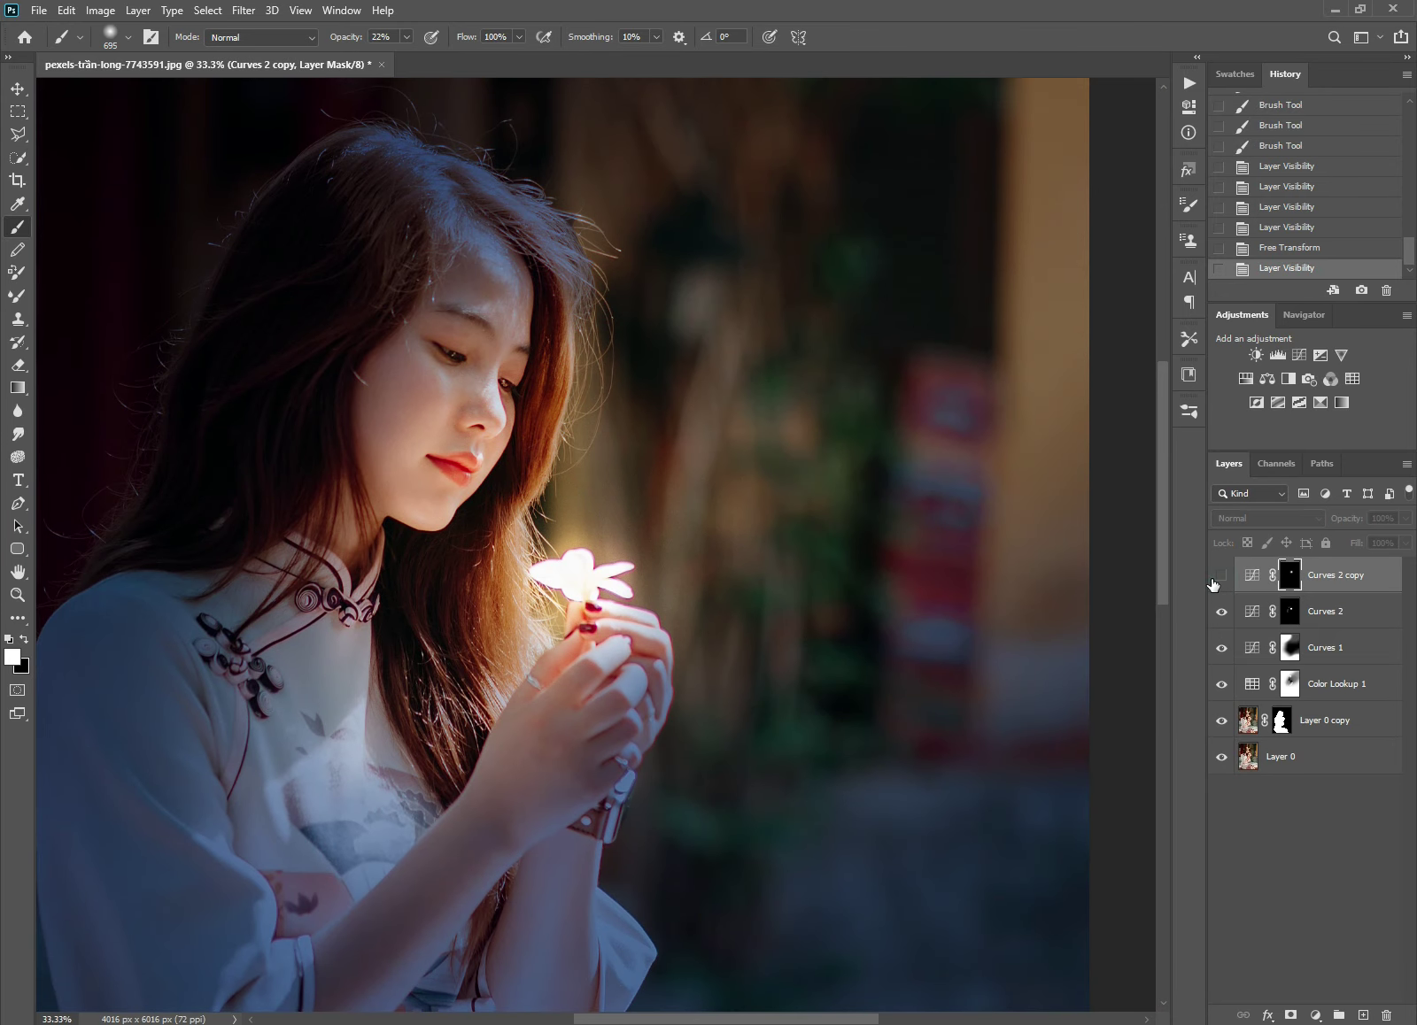
{"action": "left_click", "coordinate": [1220, 576]}
{"action": "left_click", "coordinate": [1220, 576]}
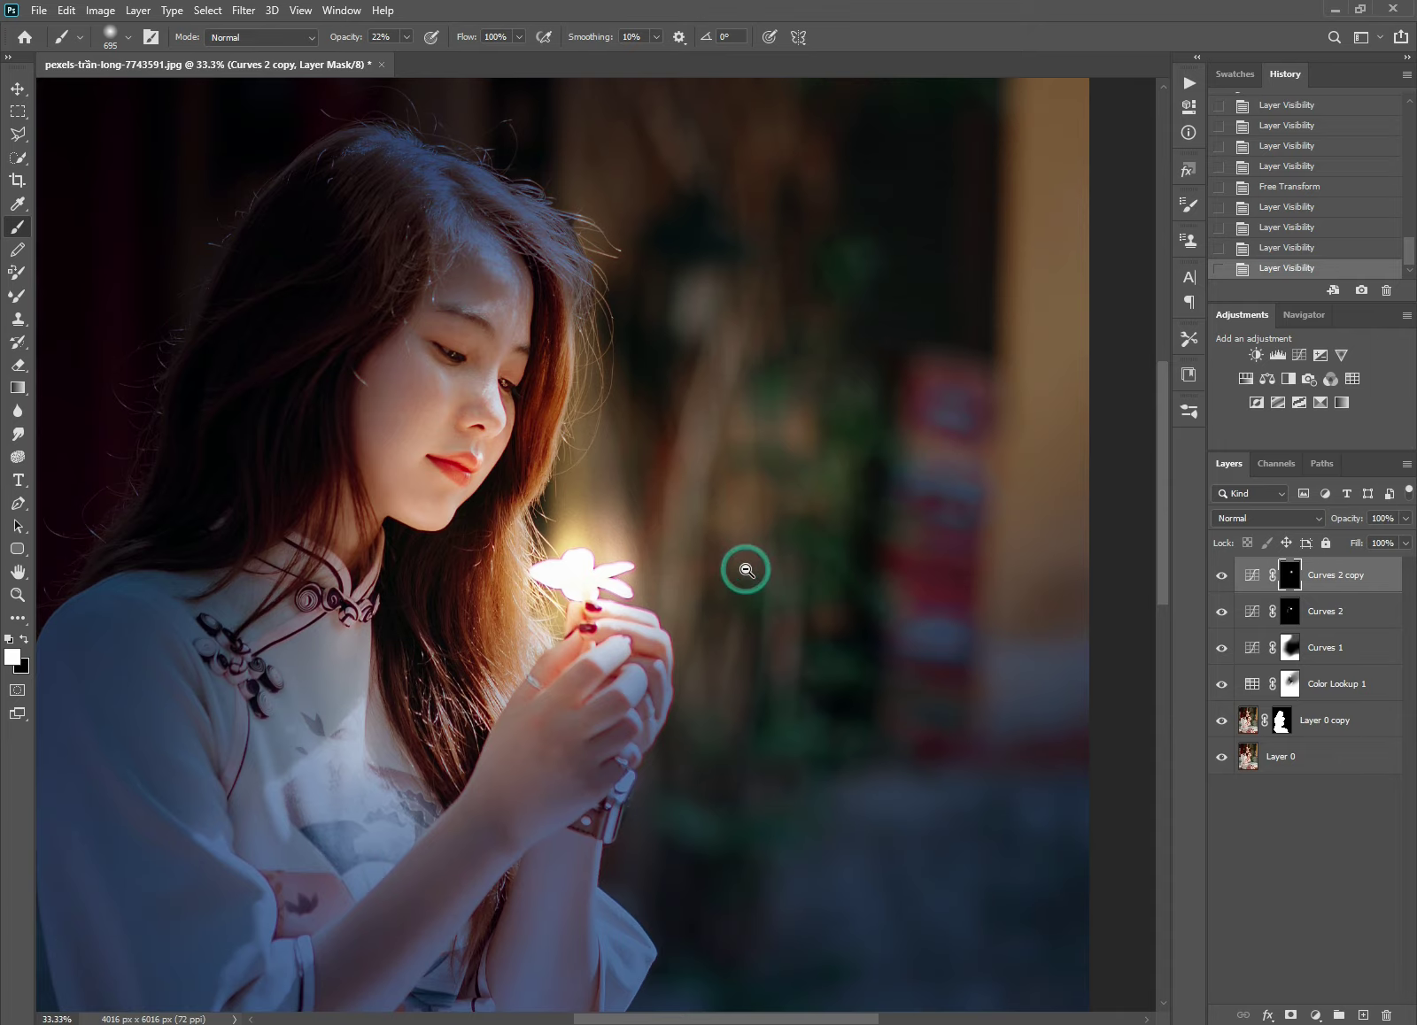
{"action": "left_click", "coordinate": [746, 570], "text": "alt"}
{"action": "left_click_drag", "start_coordinate": [645, 664], "coordinate": [653, 559]}
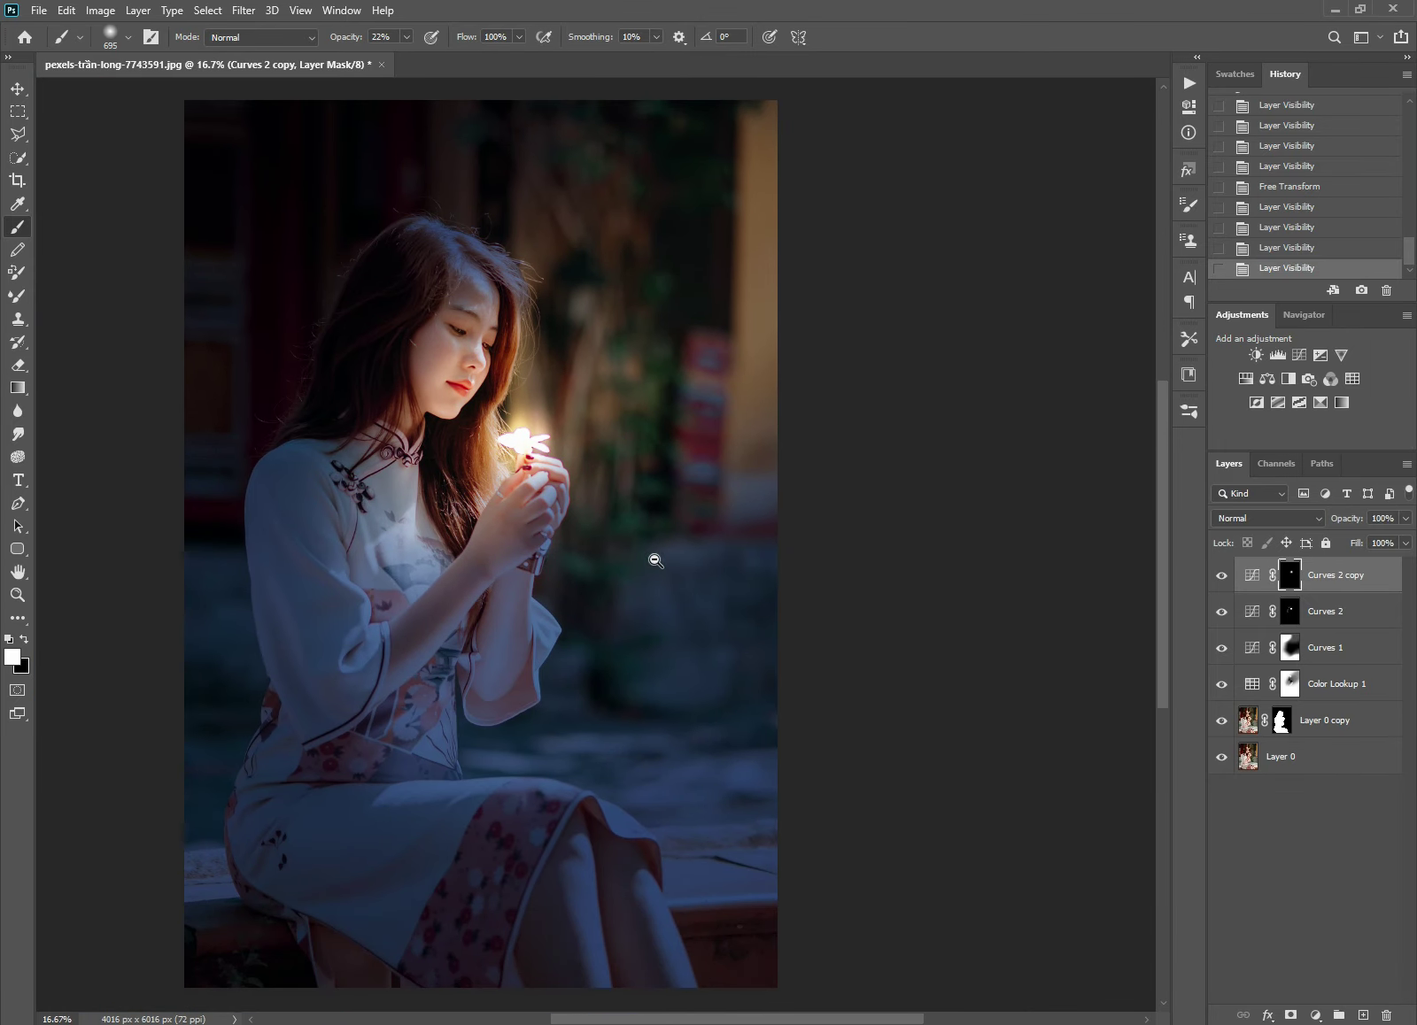
{"action": "left_click", "coordinate": [654, 559], "text": "alt"}
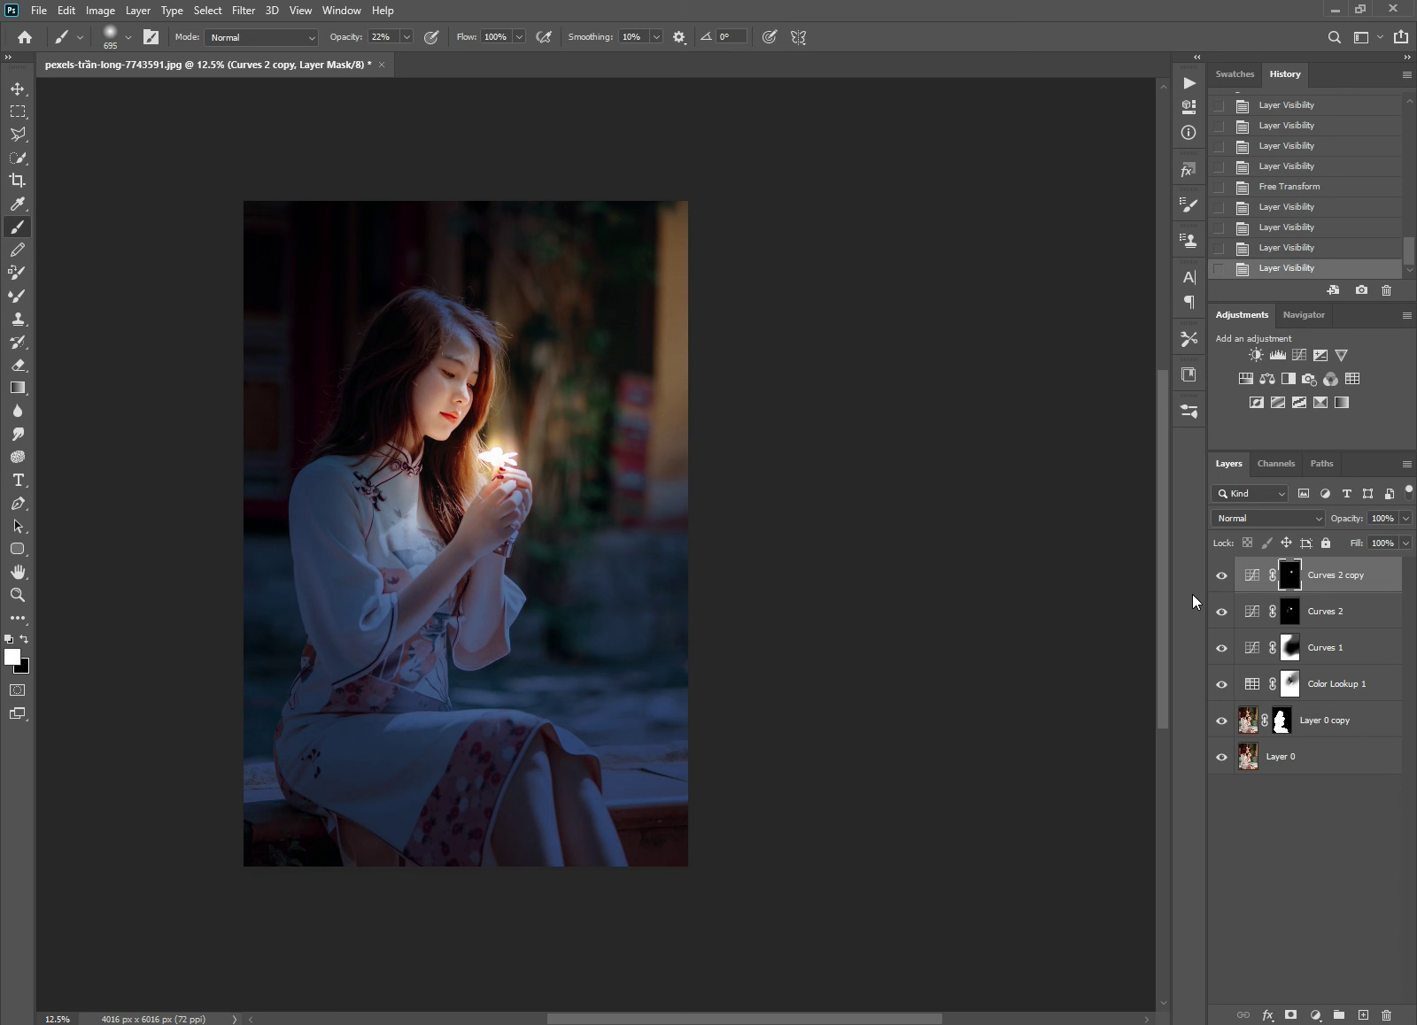
{"action": "left_click", "coordinate": [451, 419], "text": "ctrl"}
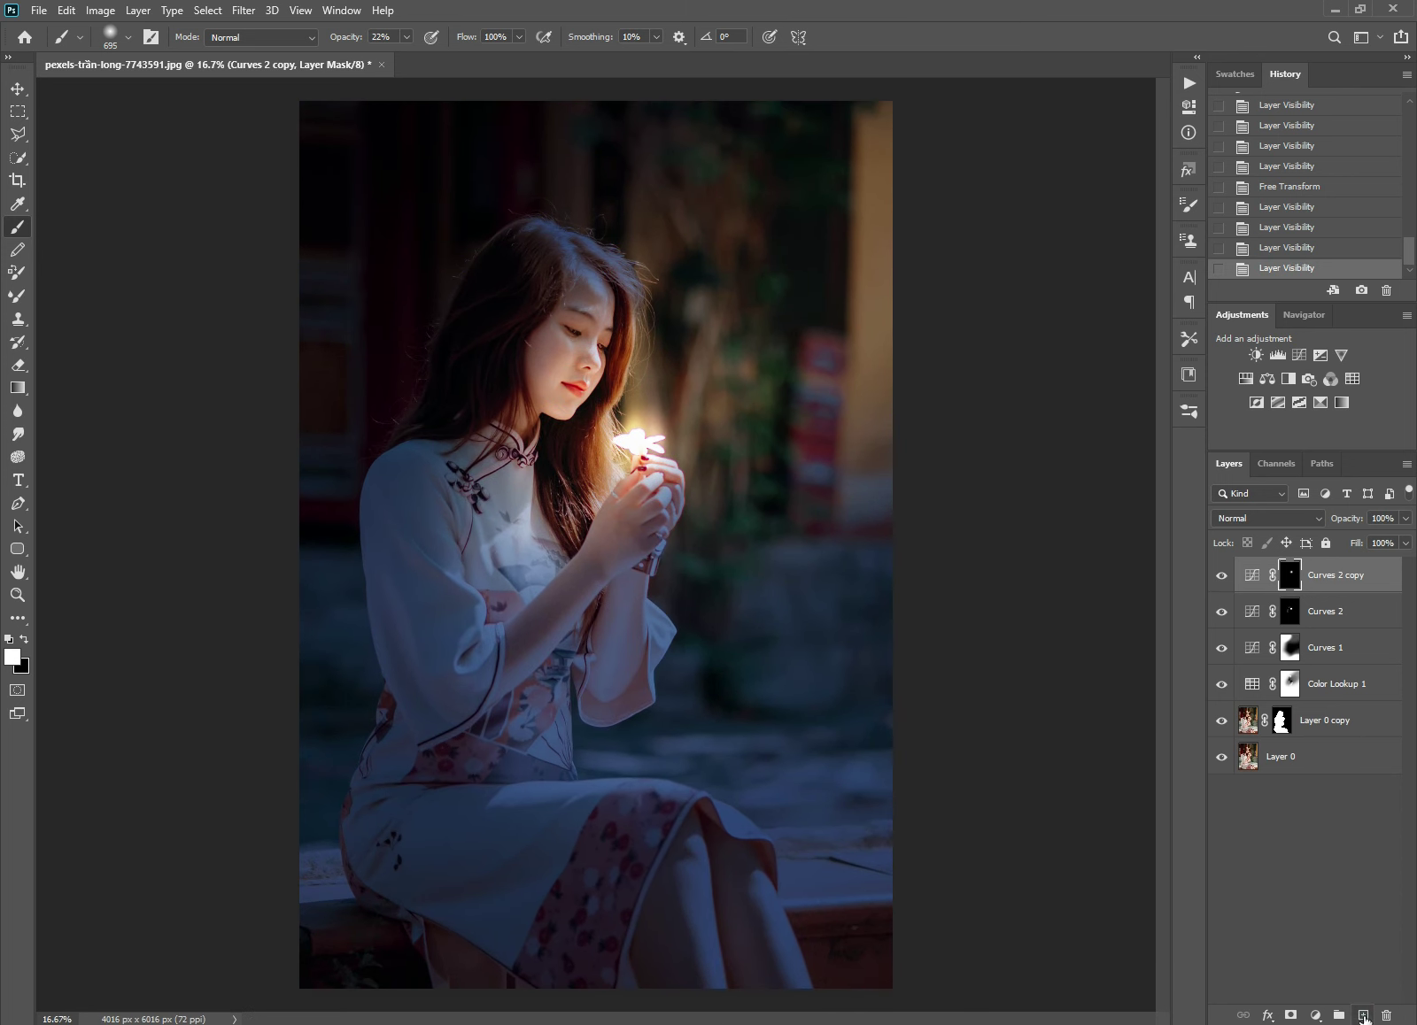
Step: Add a new Layer 1 and fill it with 50% Gray via Edit > Fill
{"action": "left_click", "coordinate": [1363, 1016]}
{"action": "key", "text": "x"}
{"action": "left_click", "coordinate": [71, 10]}
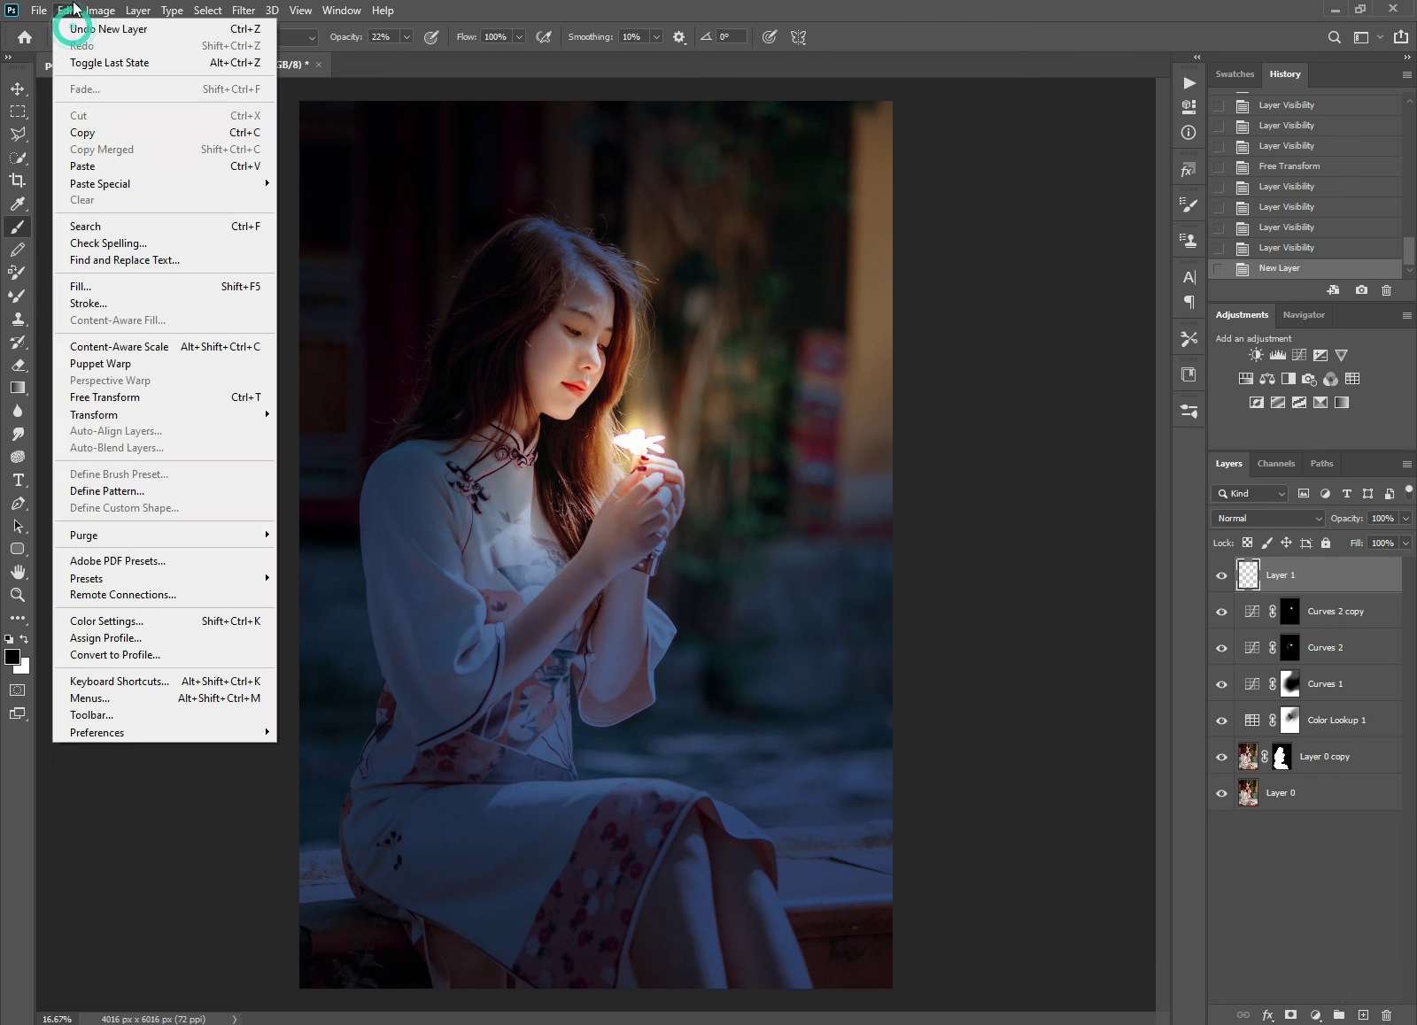
{"action": "left_click", "coordinate": [104, 285]}
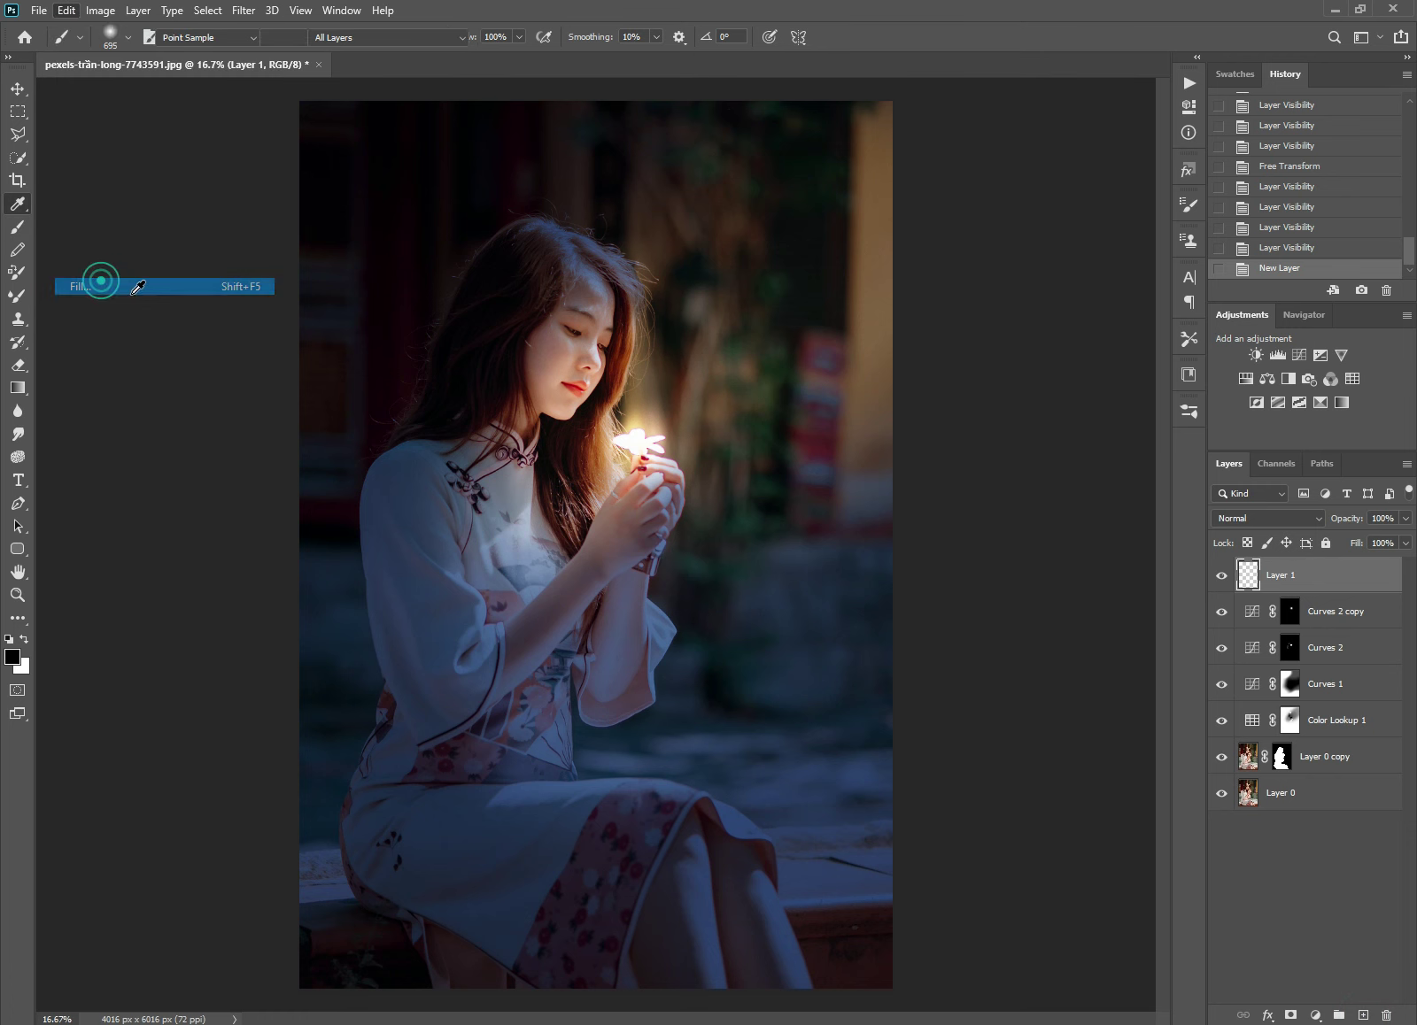
{"action": "left_click", "coordinate": [683, 288]}
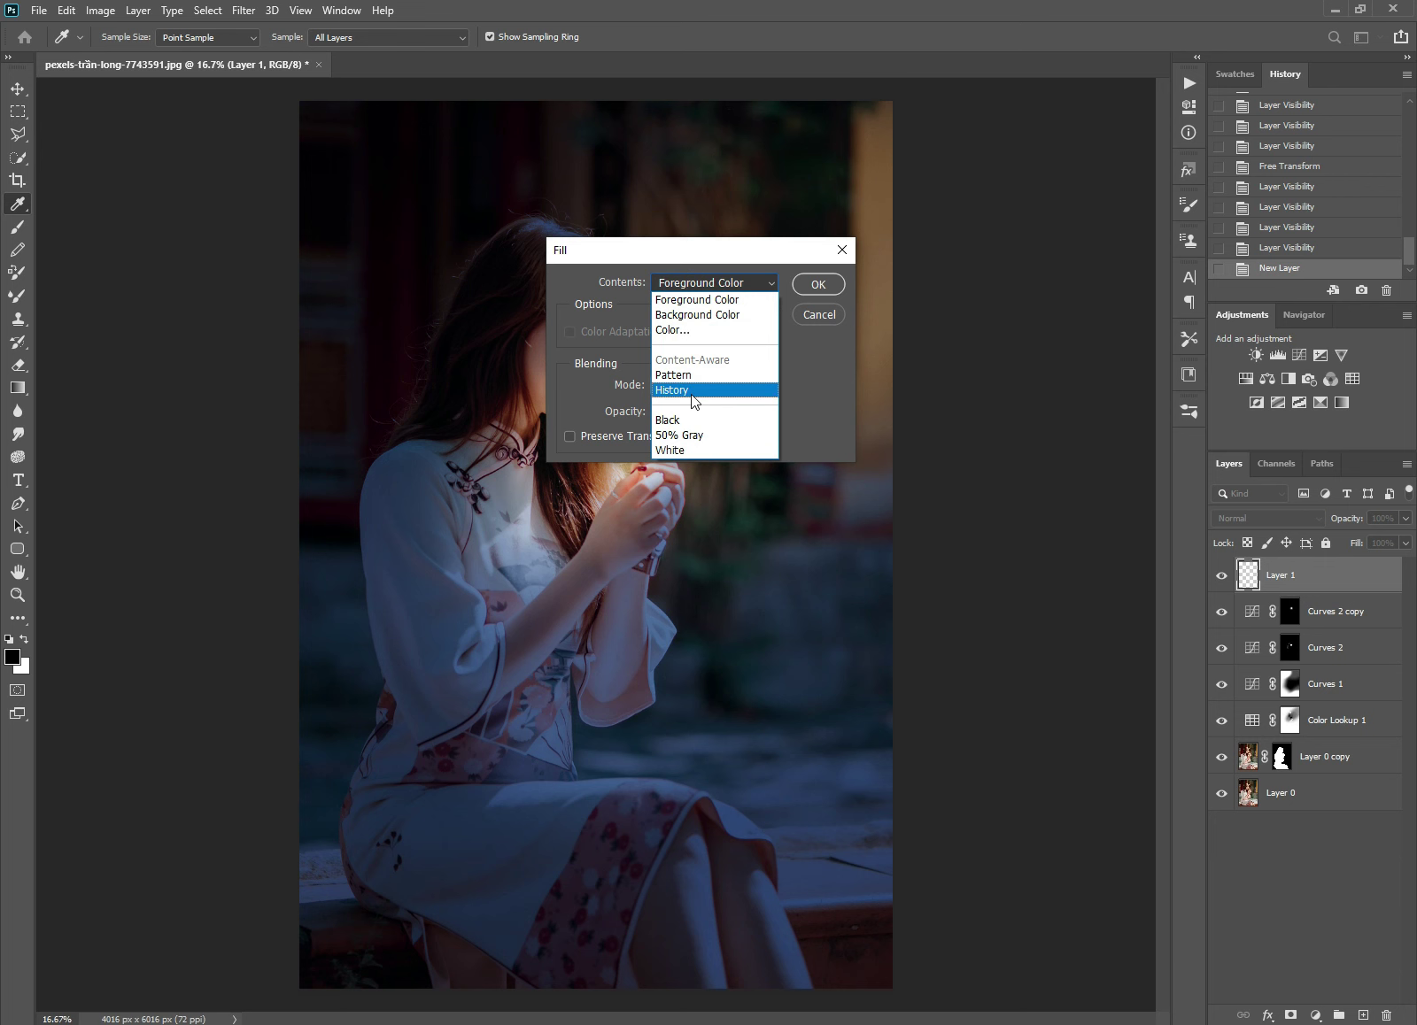
{"action": "left_click", "coordinate": [682, 435]}
{"action": "left_click", "coordinate": [813, 287]}
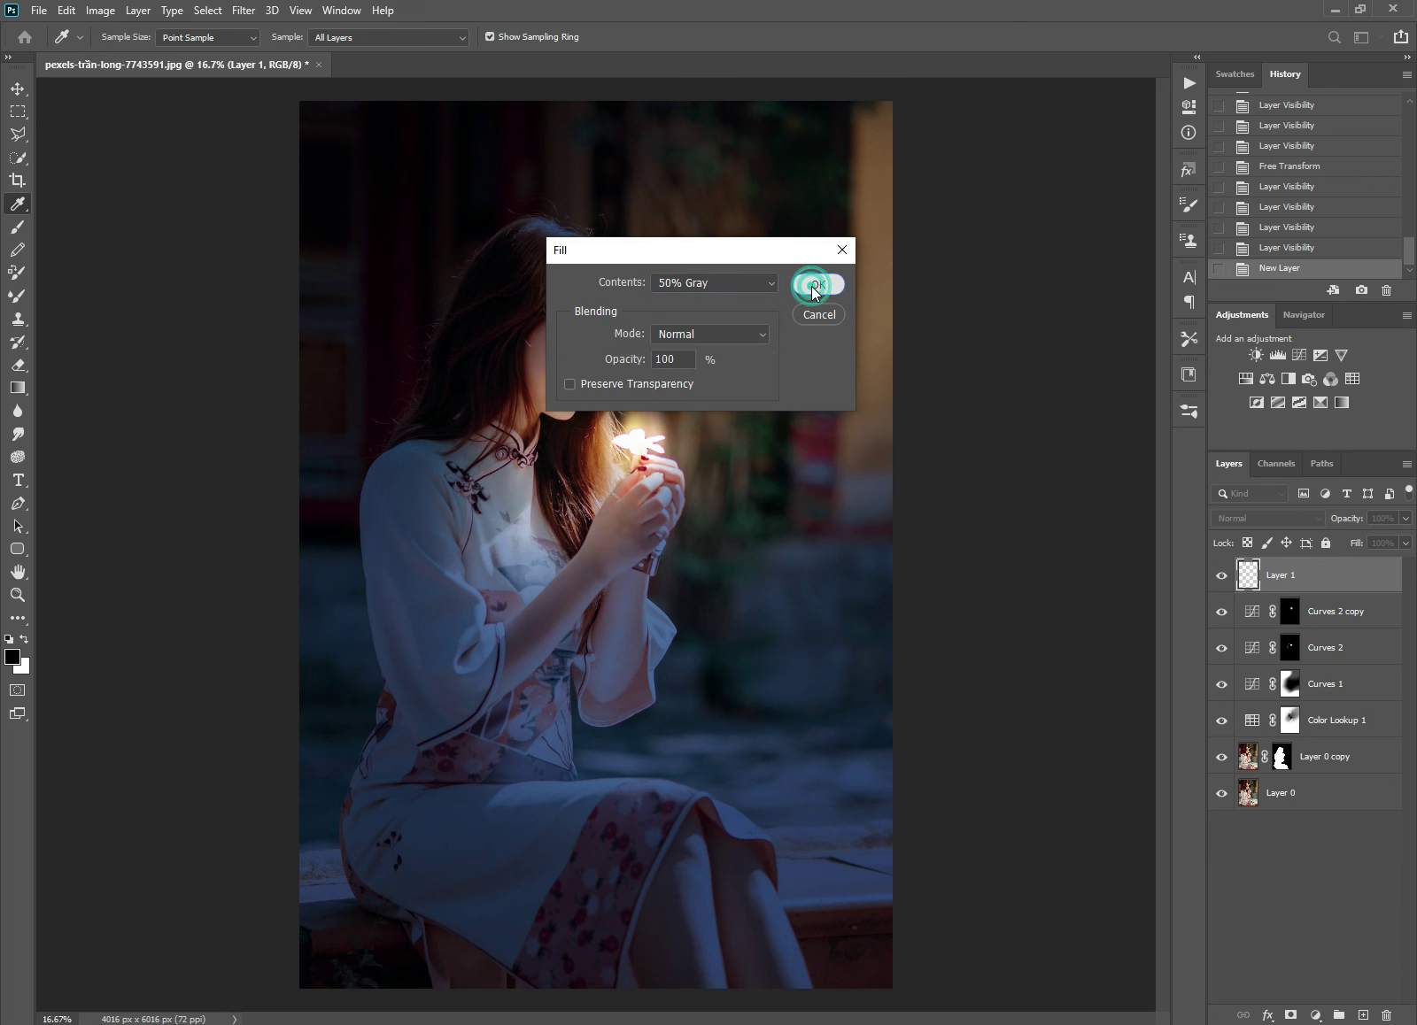
Step: Set Layer 1's blend mode to Soft Light
{"action": "key", "text": "b"}
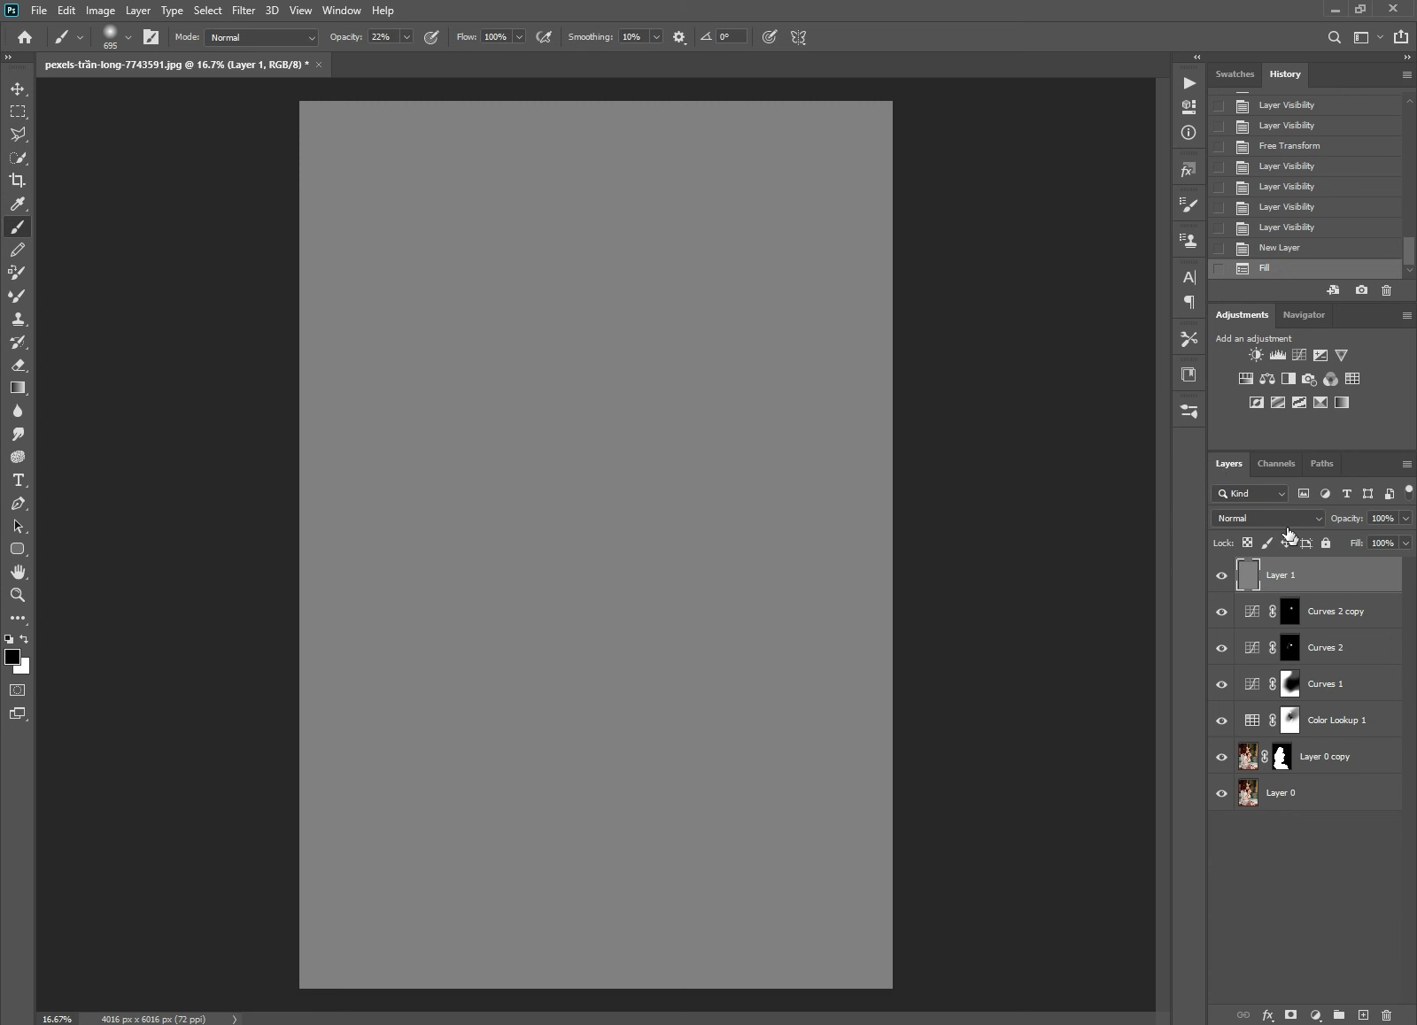
{"action": "left_click", "coordinate": [1282, 524]}
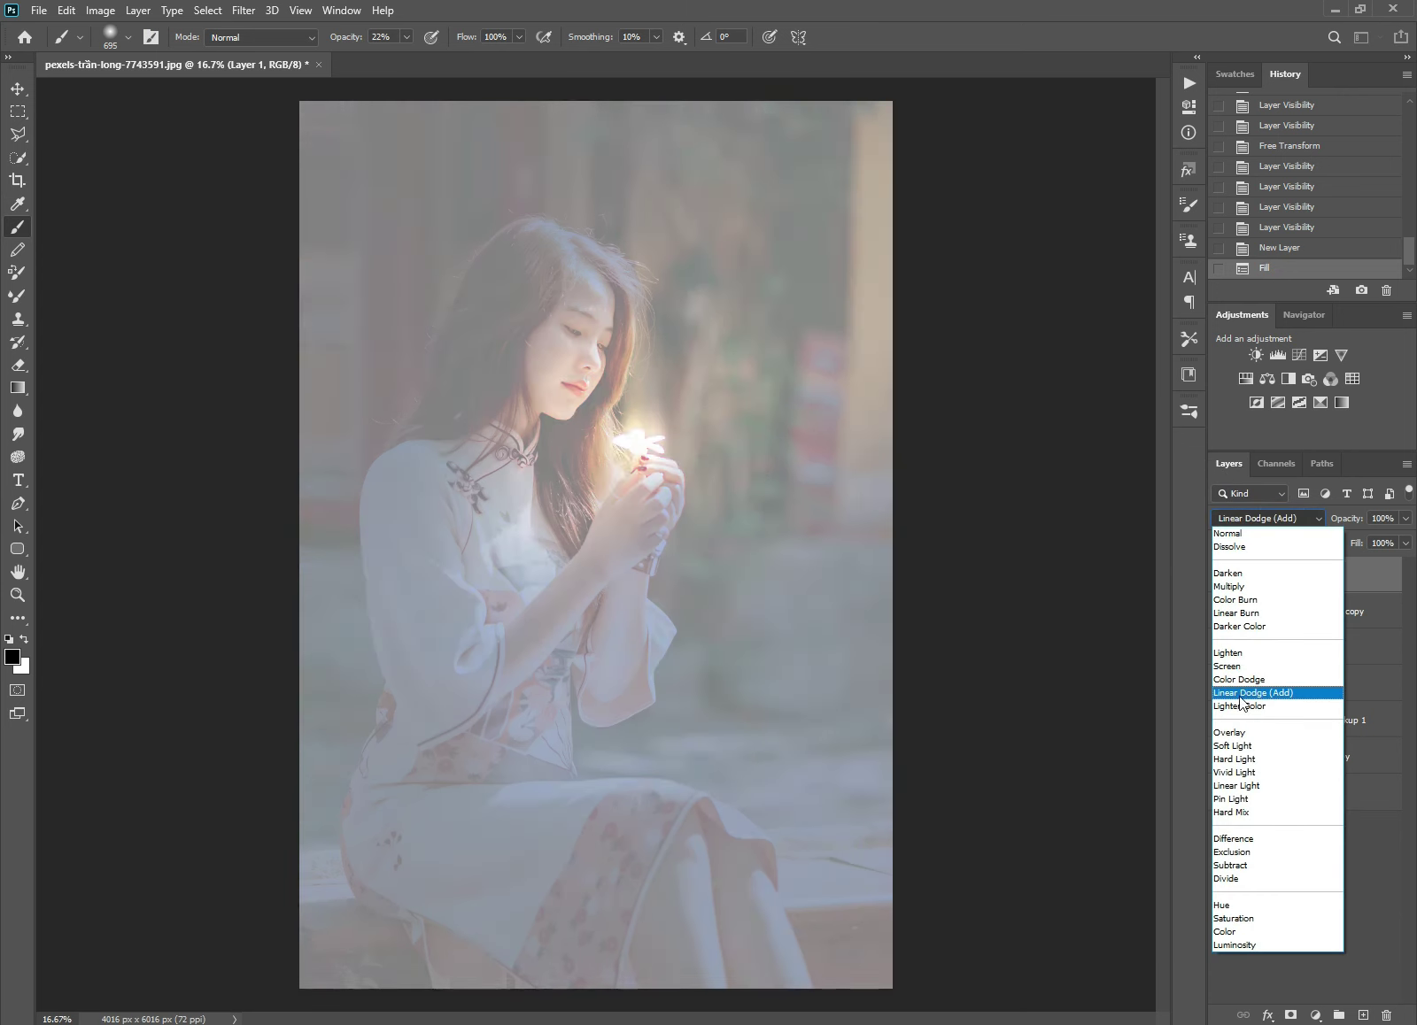
{"action": "left_click", "coordinate": [1231, 746]}
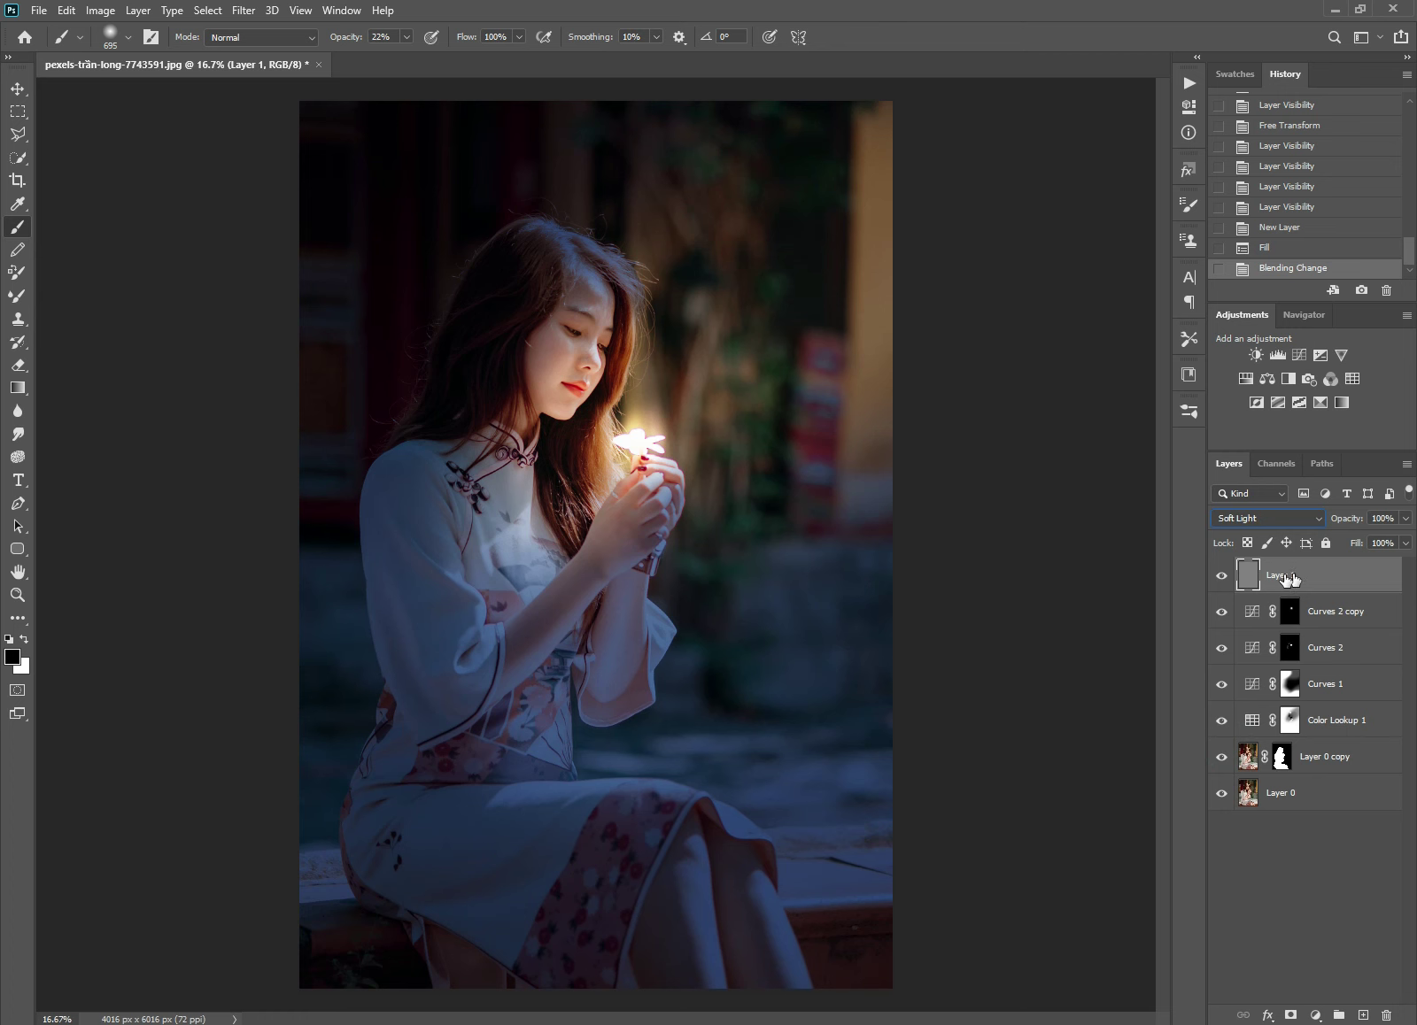
{"action": "left_click", "coordinate": [602, 416], "text": "ctrl"}
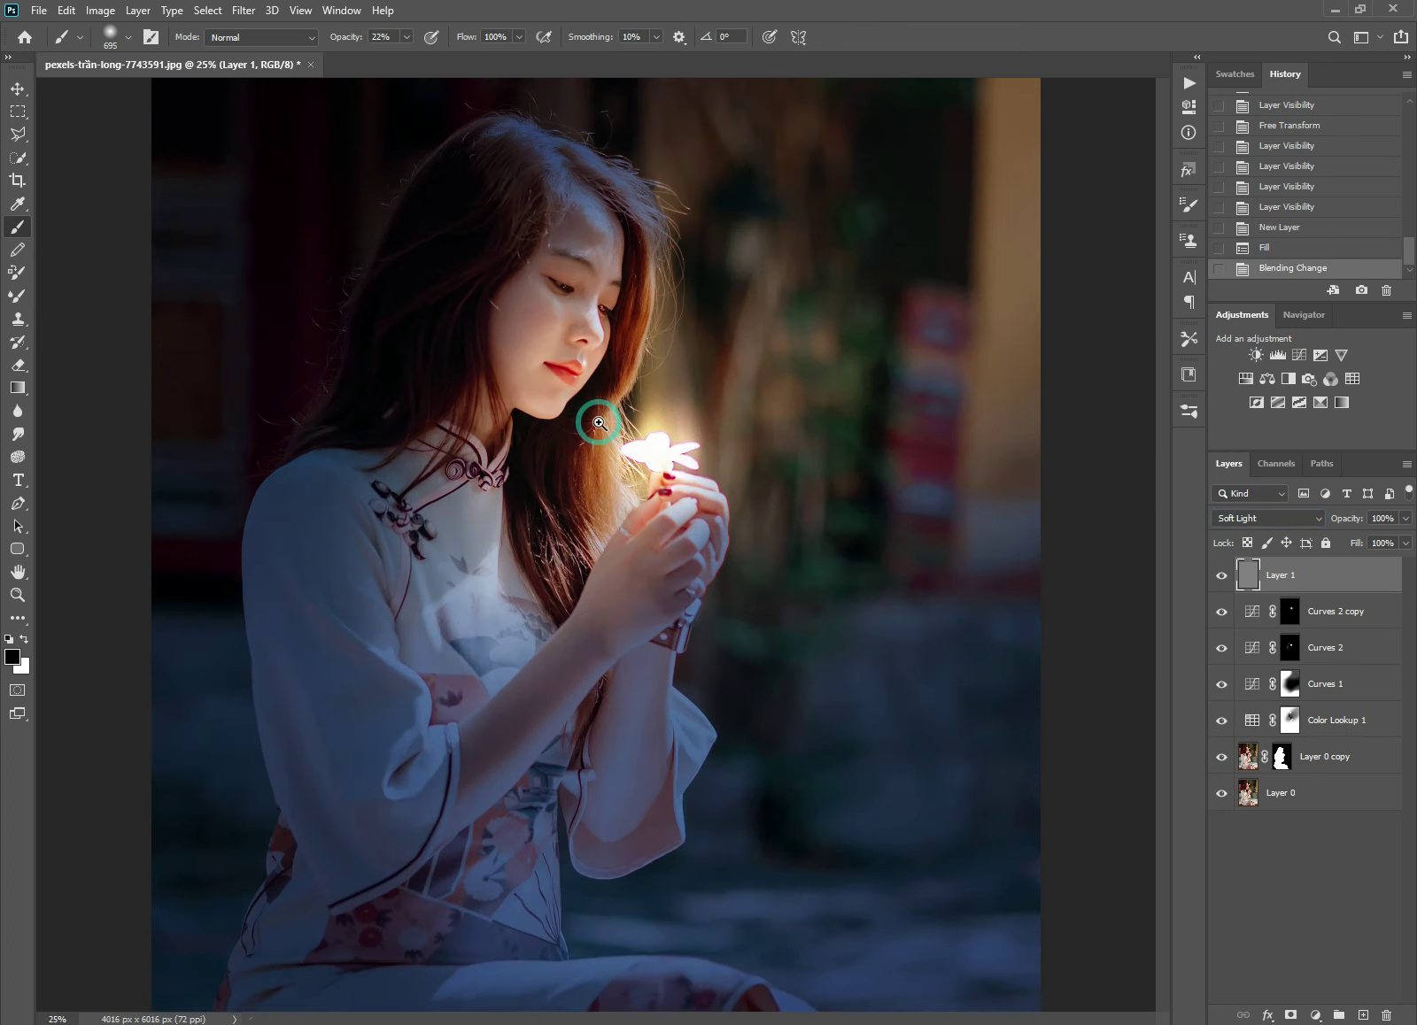
Step: Zoom in on the face and select the Dodge Tool
{"action": "left_click", "coordinate": [549, 292], "text": "ctrl"}
{"action": "left_click", "coordinate": [551, 291], "text": "ctrl"}
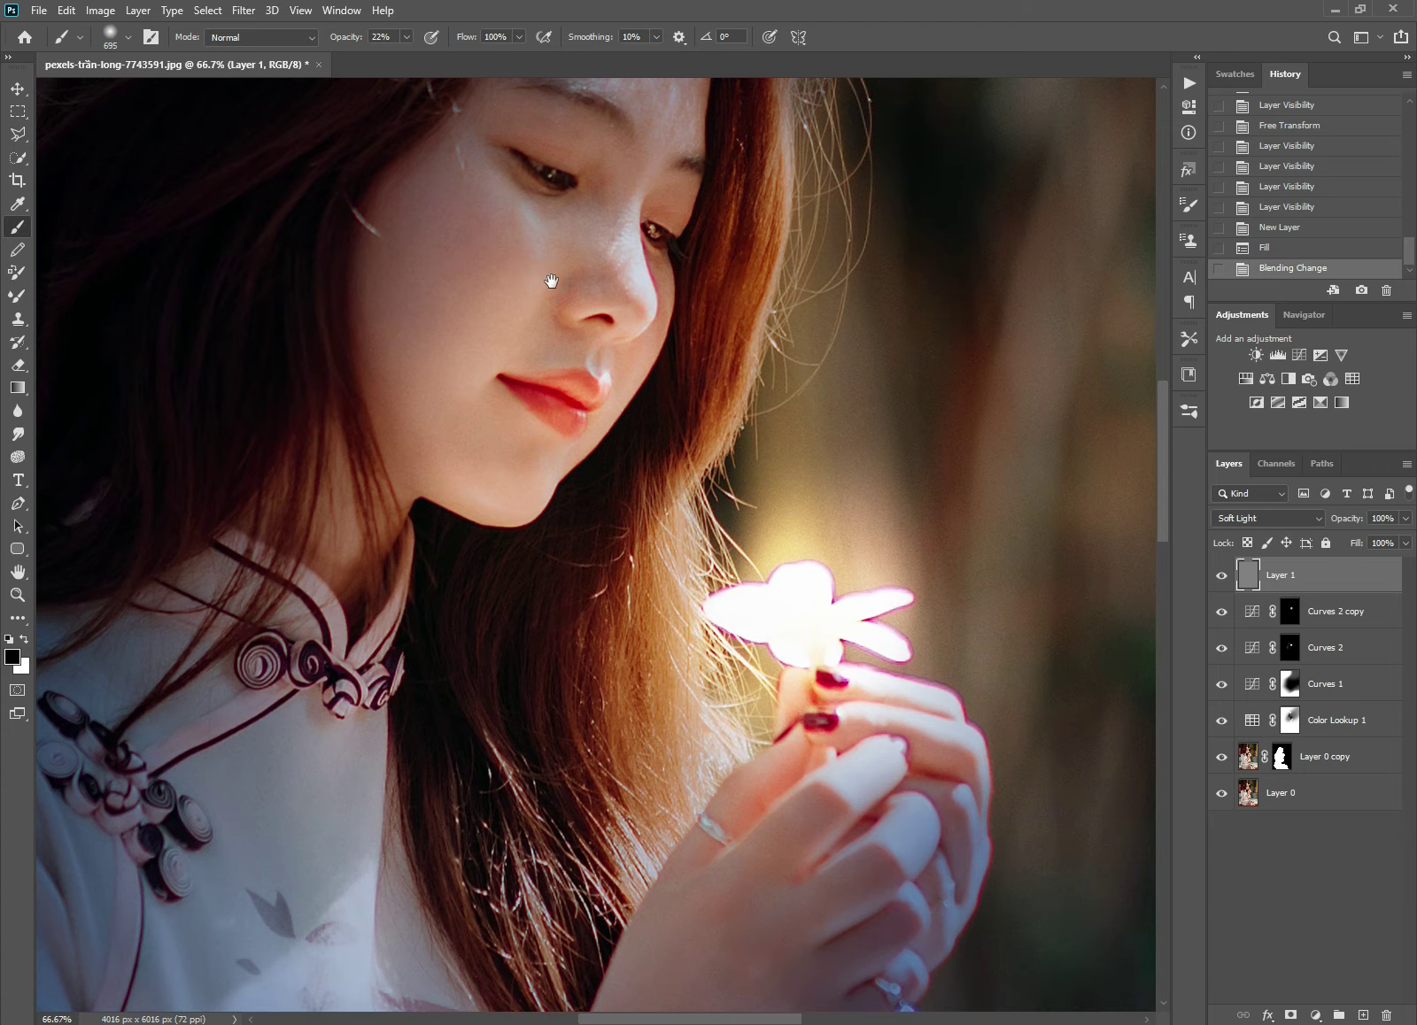
{"action": "scroll", "coordinate": [554, 281], "scroll_direction": "left", "scroll_amount": 5}
{"action": "scroll", "coordinate": [553, 281], "scroll_direction": "up", "scroll_amount": 3}
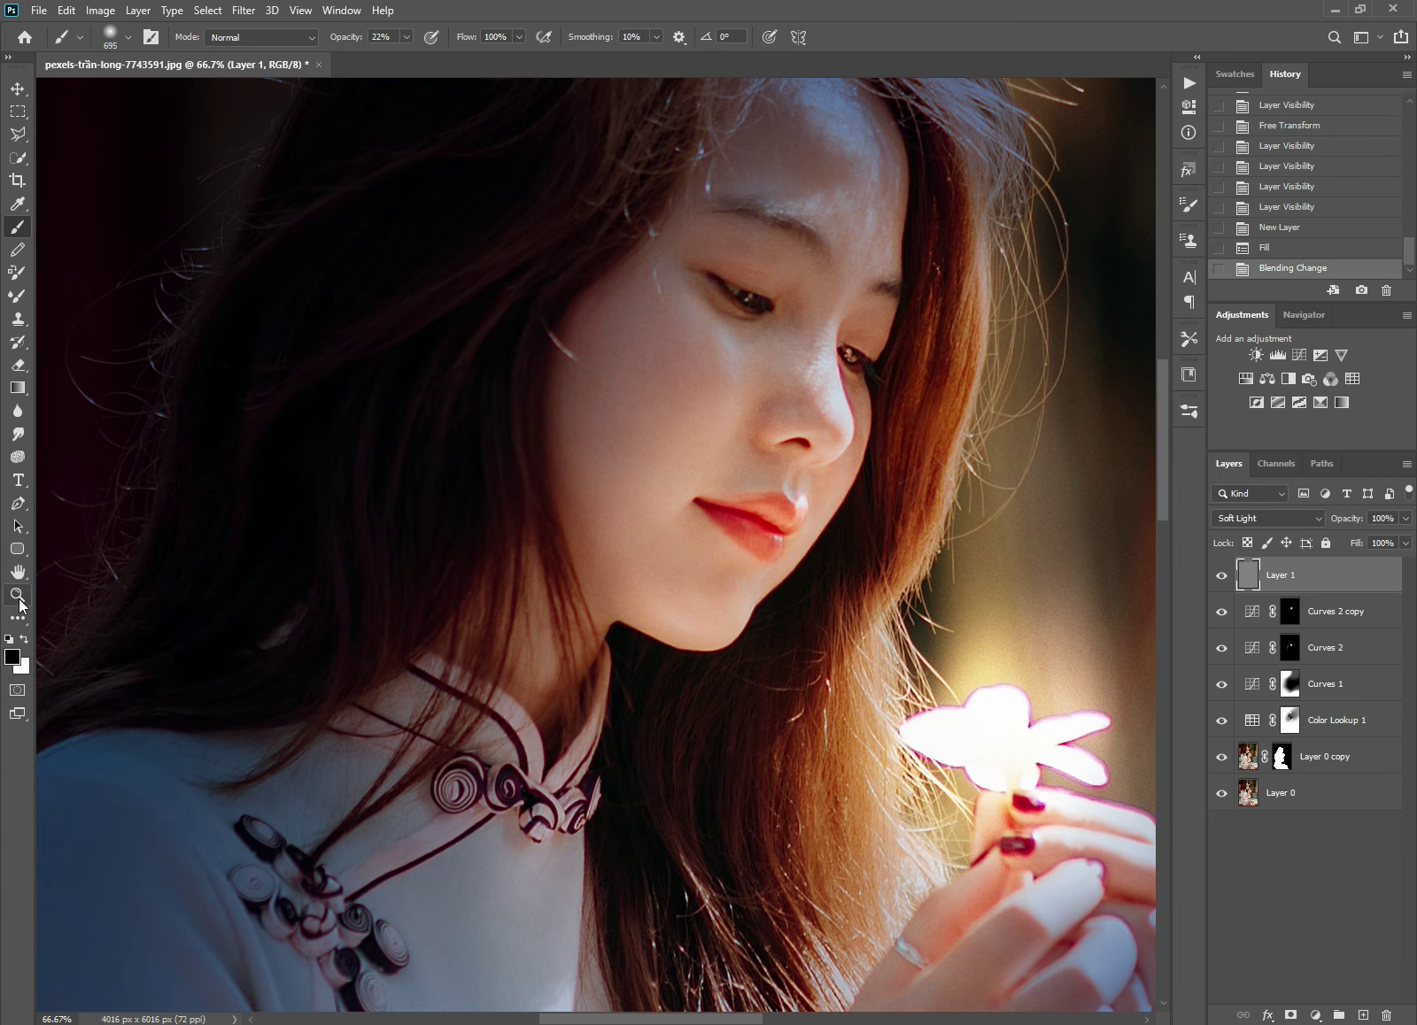
{"action": "left_click", "coordinate": [19, 599]}
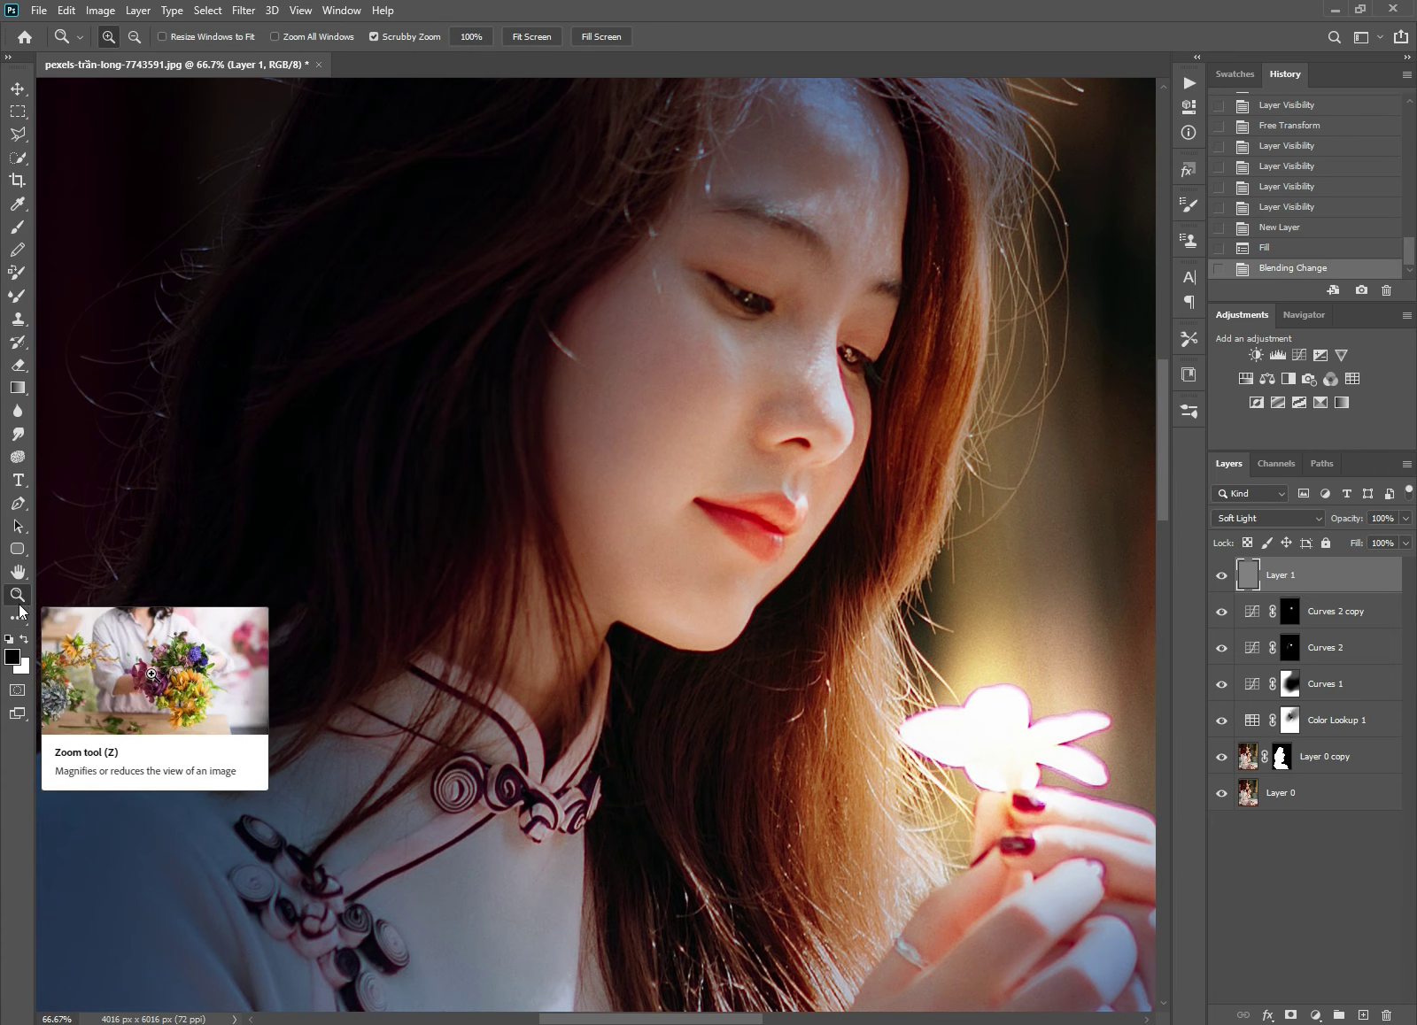
{"action": "left_click", "coordinate": [17, 618]}
{"action": "right_click", "coordinate": [25, 621]}
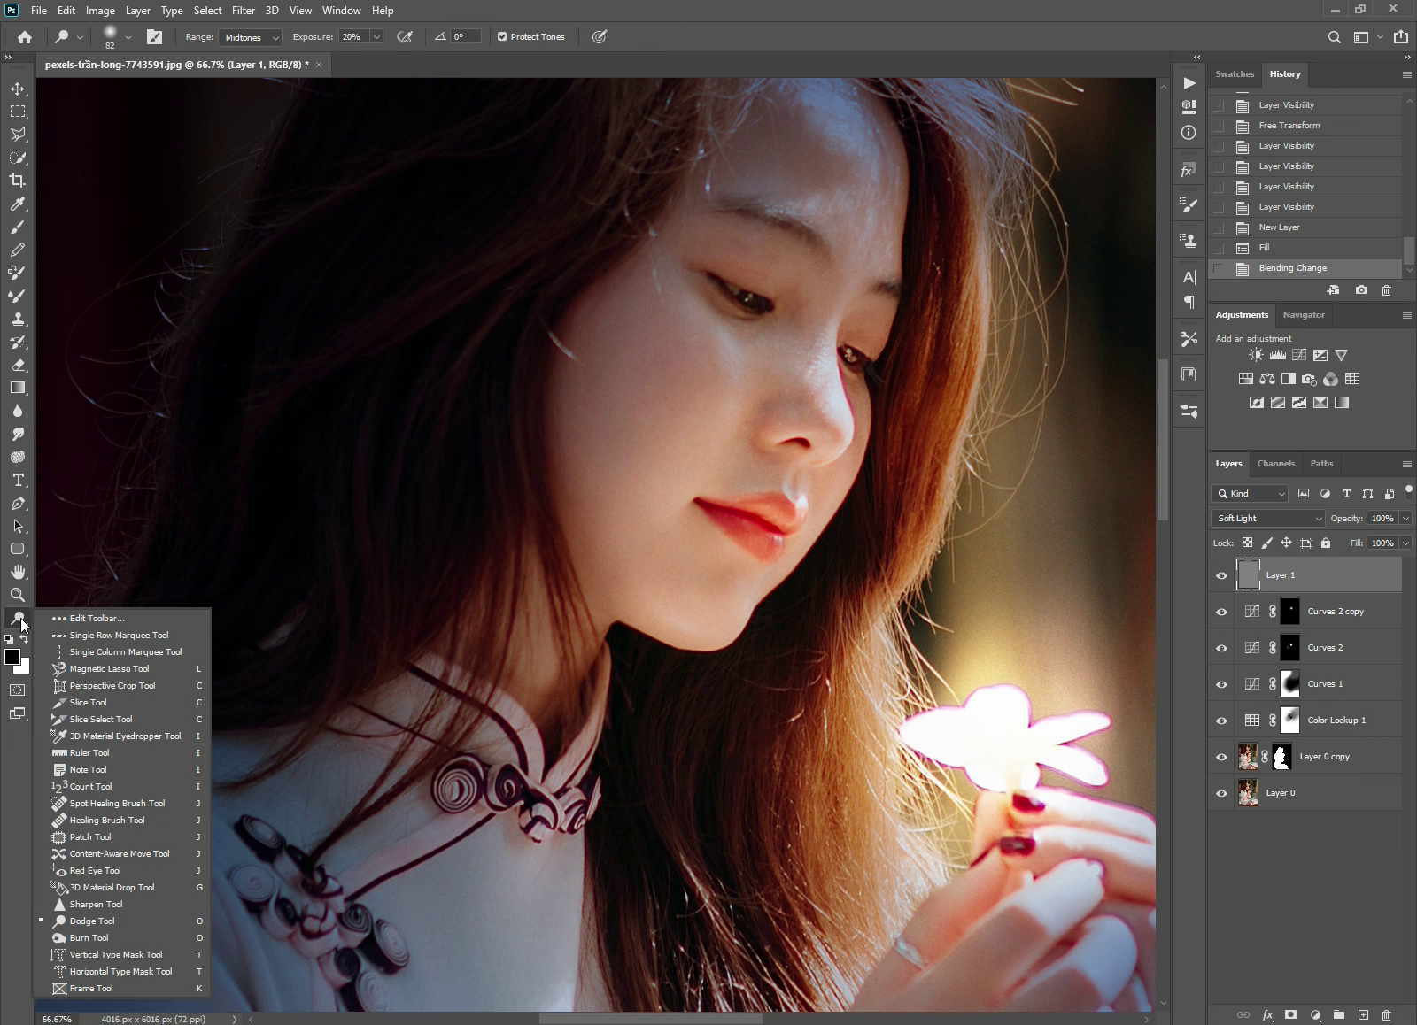
{"action": "left_click", "coordinate": [75, 927]}
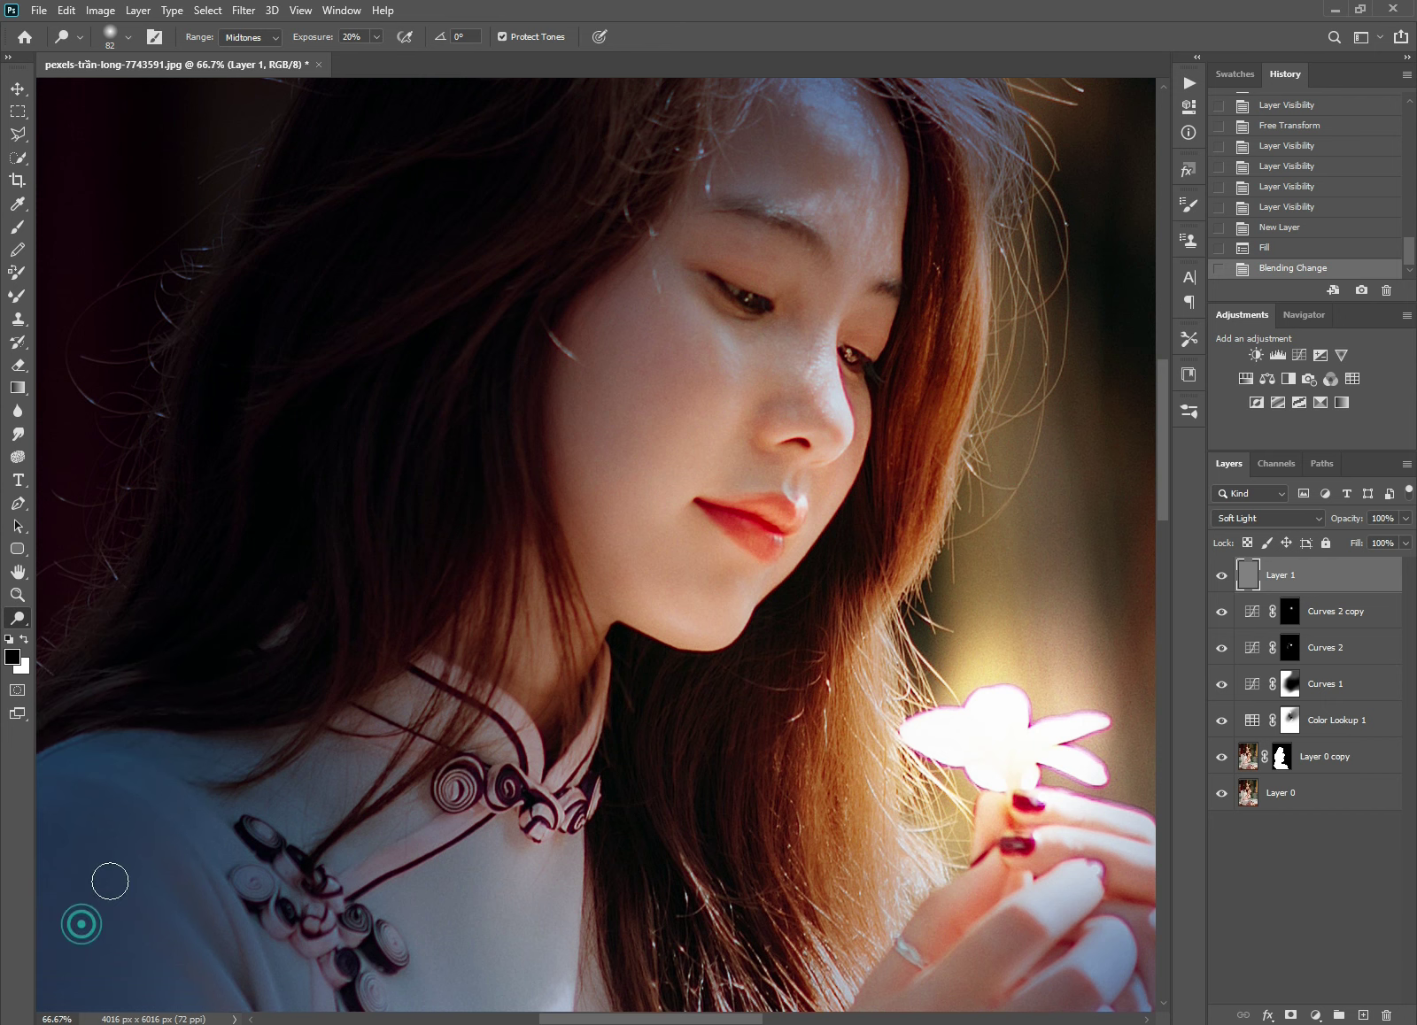
Step: Zoom the lips to 200%, set the dodge brush to 60 px and exposure to 10%
{"action": "left_click", "coordinate": [690, 437], "text": "ctrl"}
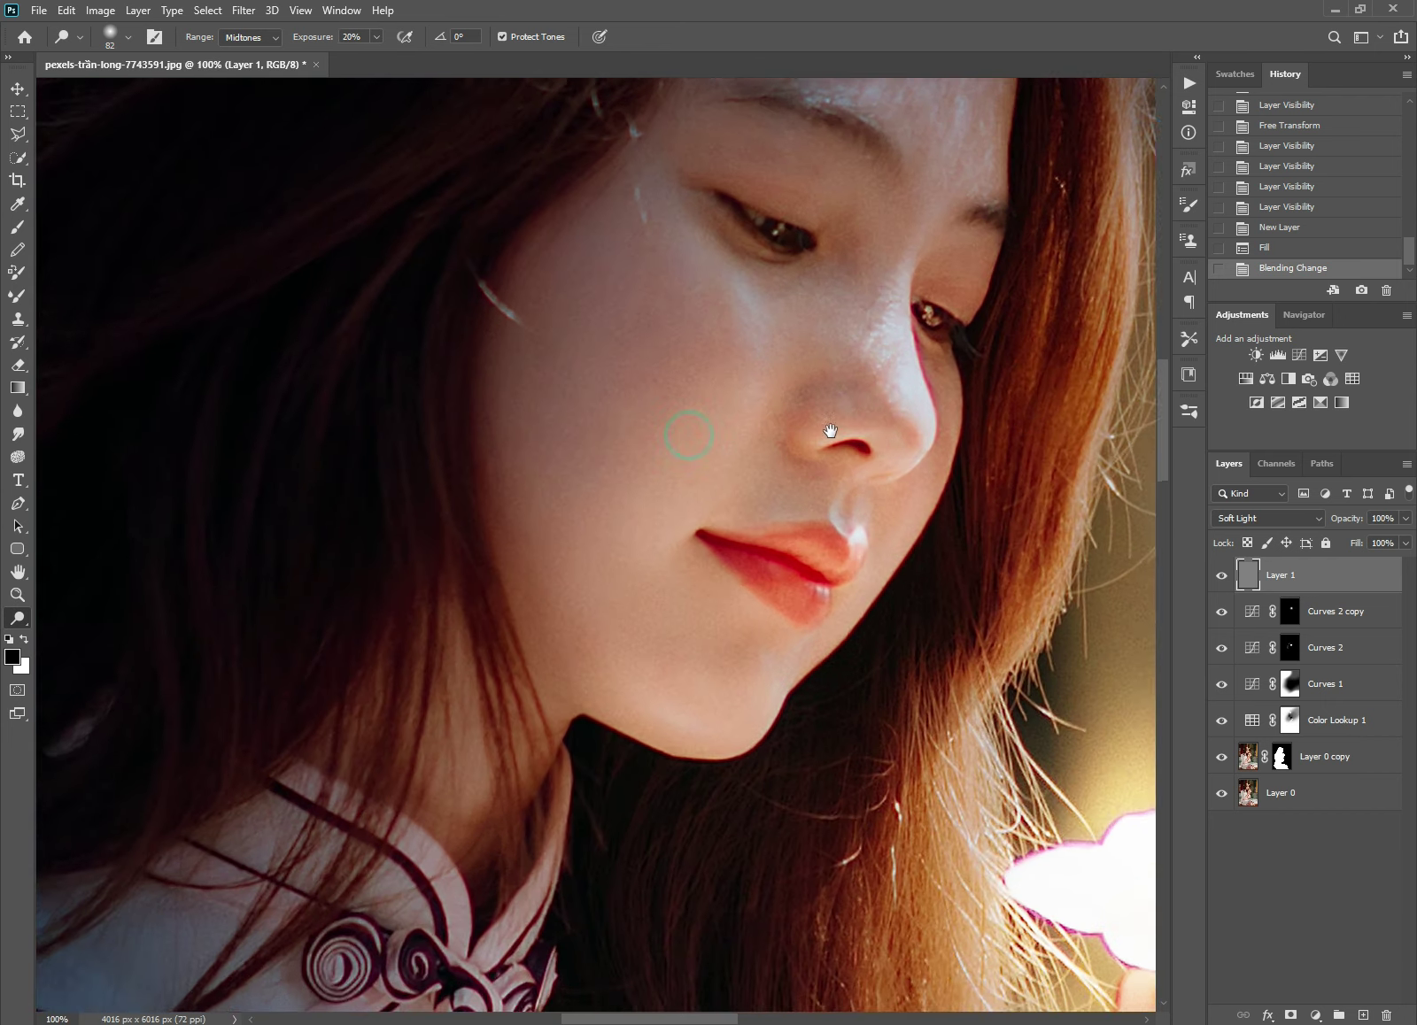
{"action": "left_click", "coordinate": [734, 617], "text": "ctrl"}
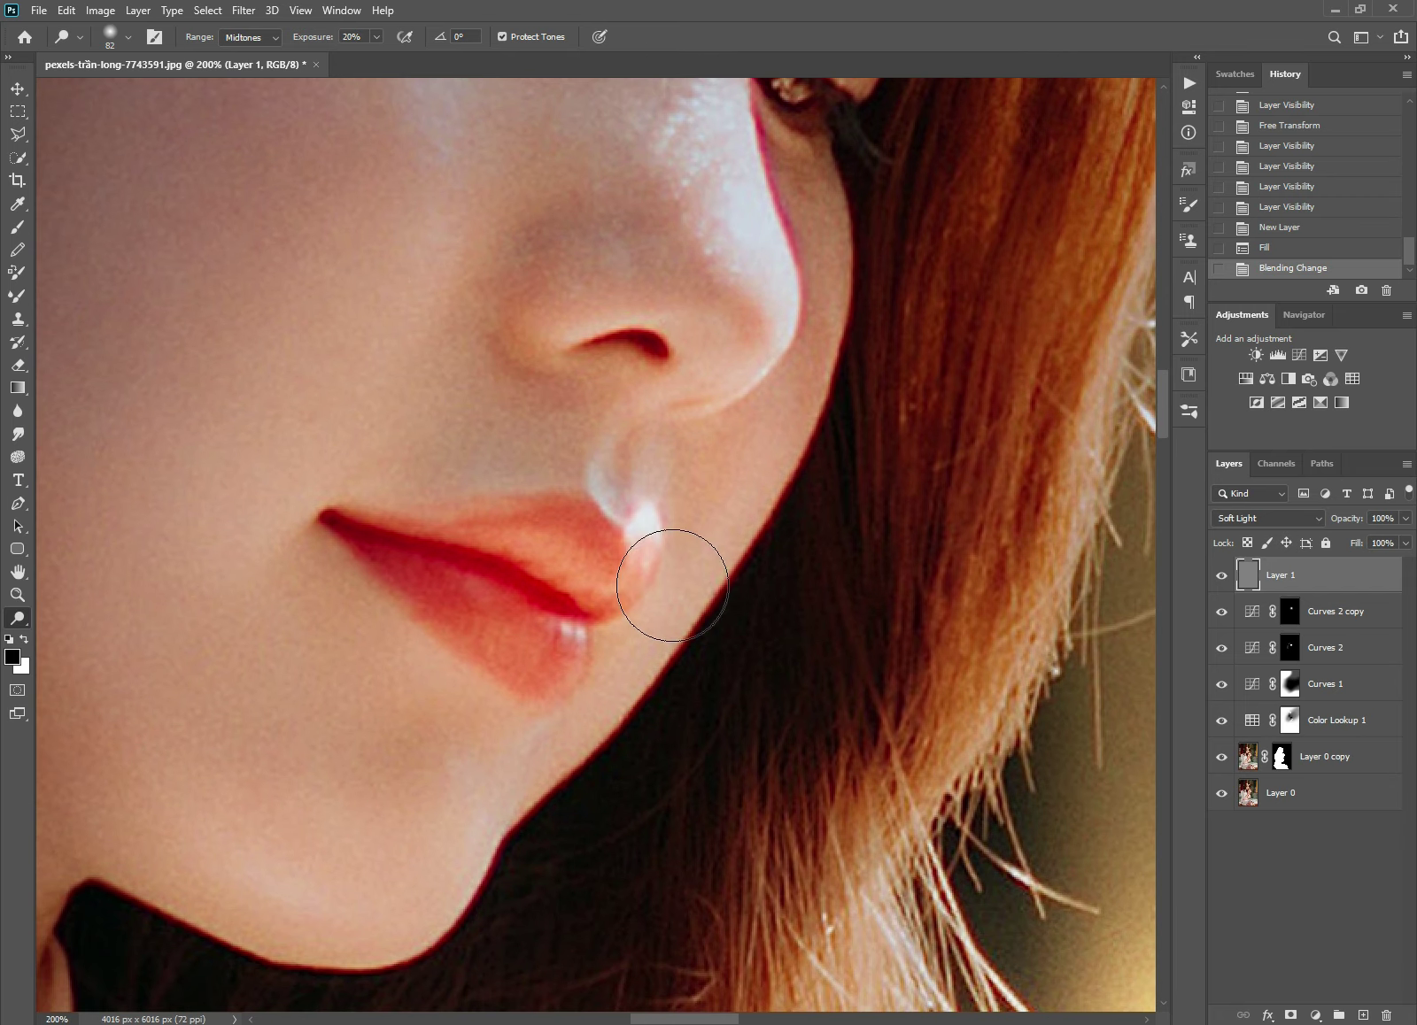
{"action": "left_click_drag", "start_coordinate": [712, 558], "coordinate": [694, 560]}
{"action": "left_click_drag", "start_coordinate": [365, 57], "coordinate": [367, 55]}
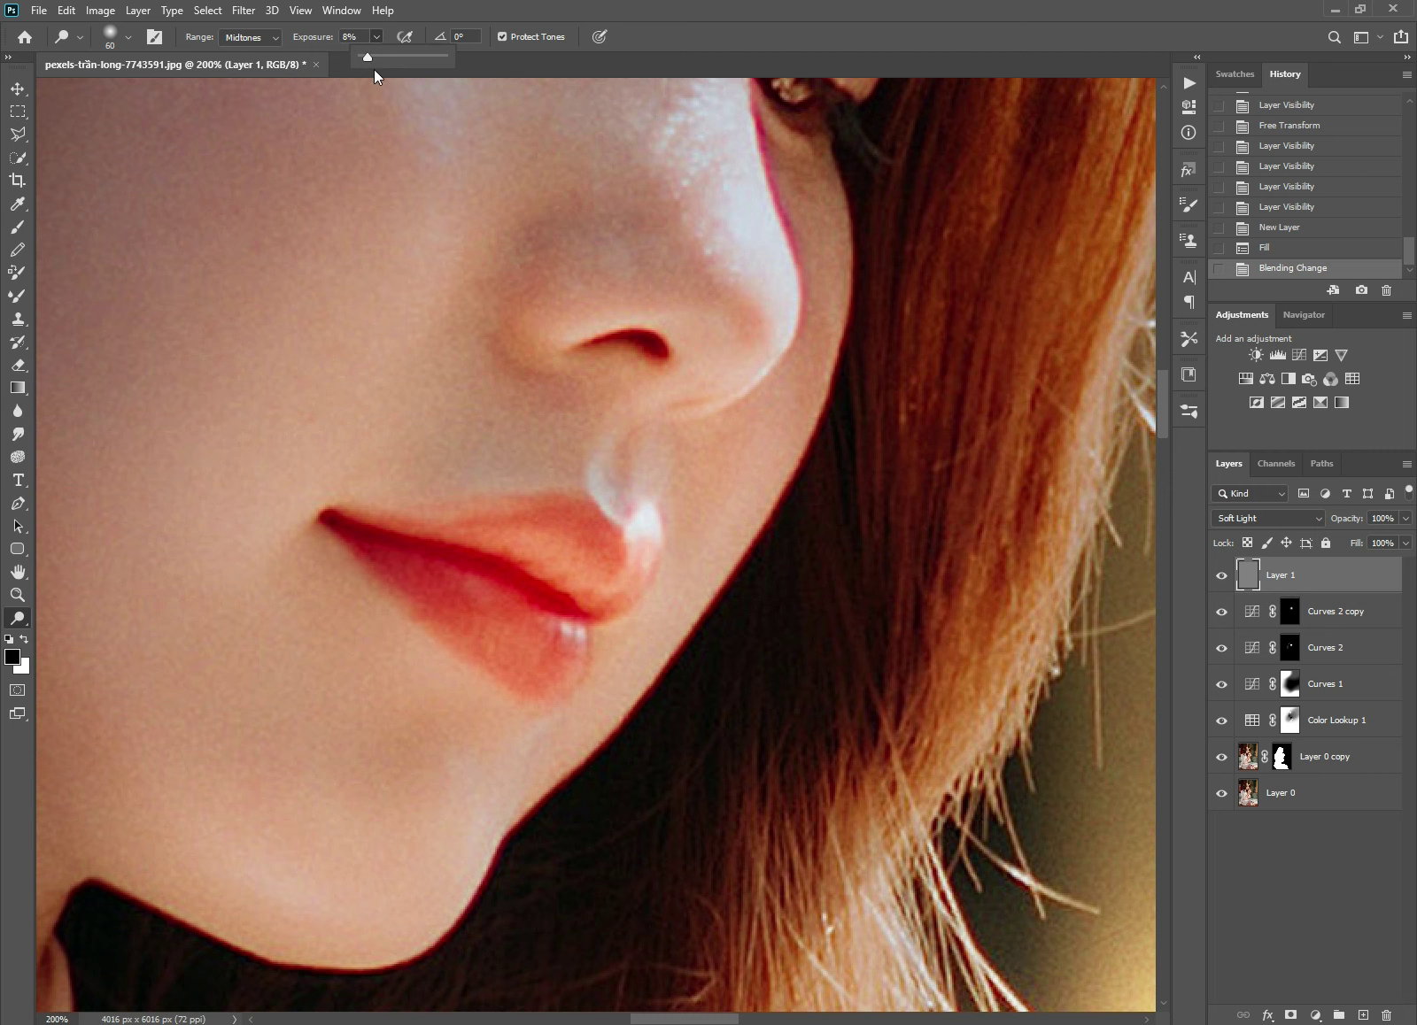
{"action": "left_click_drag", "start_coordinate": [370, 58], "coordinate": [373, 58]}
Step: Dodge the lip and chin highlights, comparing with the gray layer hidden
{"action": "mouse_move", "coordinate": [617, 622]}
{"action": "left_mouse_down"}
{"action": "mouse_move", "coordinate": [569, 667]}
{"action": "mouse_move", "coordinate": [648, 544]}
{"action": "left_mouse_up"}
{"action": "scroll", "coordinate": [648, 544], "scroll_direction": "up", "scroll_amount": 1}
{"action": "scroll", "coordinate": [759, 671], "scroll_direction": "left", "scroll_amount": 2}
{"action": "left_click", "coordinate": [758, 671]}
{"action": "scroll", "coordinate": [797, 673], "scroll_direction": "down", "scroll_amount": 2}
{"action": "left_click", "coordinate": [1221, 576]}
{"action": "mouse_move", "coordinate": [689, 471]}
{"action": "left_mouse_down"}
{"action": "mouse_move", "coordinate": [745, 477]}
{"action": "mouse_move", "coordinate": [806, 449]}
{"action": "left_mouse_up"}
{"action": "scroll", "coordinate": [805, 478], "scroll_direction": "up", "scroll_amount": 3}
{"action": "scroll", "coordinate": [806, 479], "scroll_direction": "left", "scroll_amount": 1}
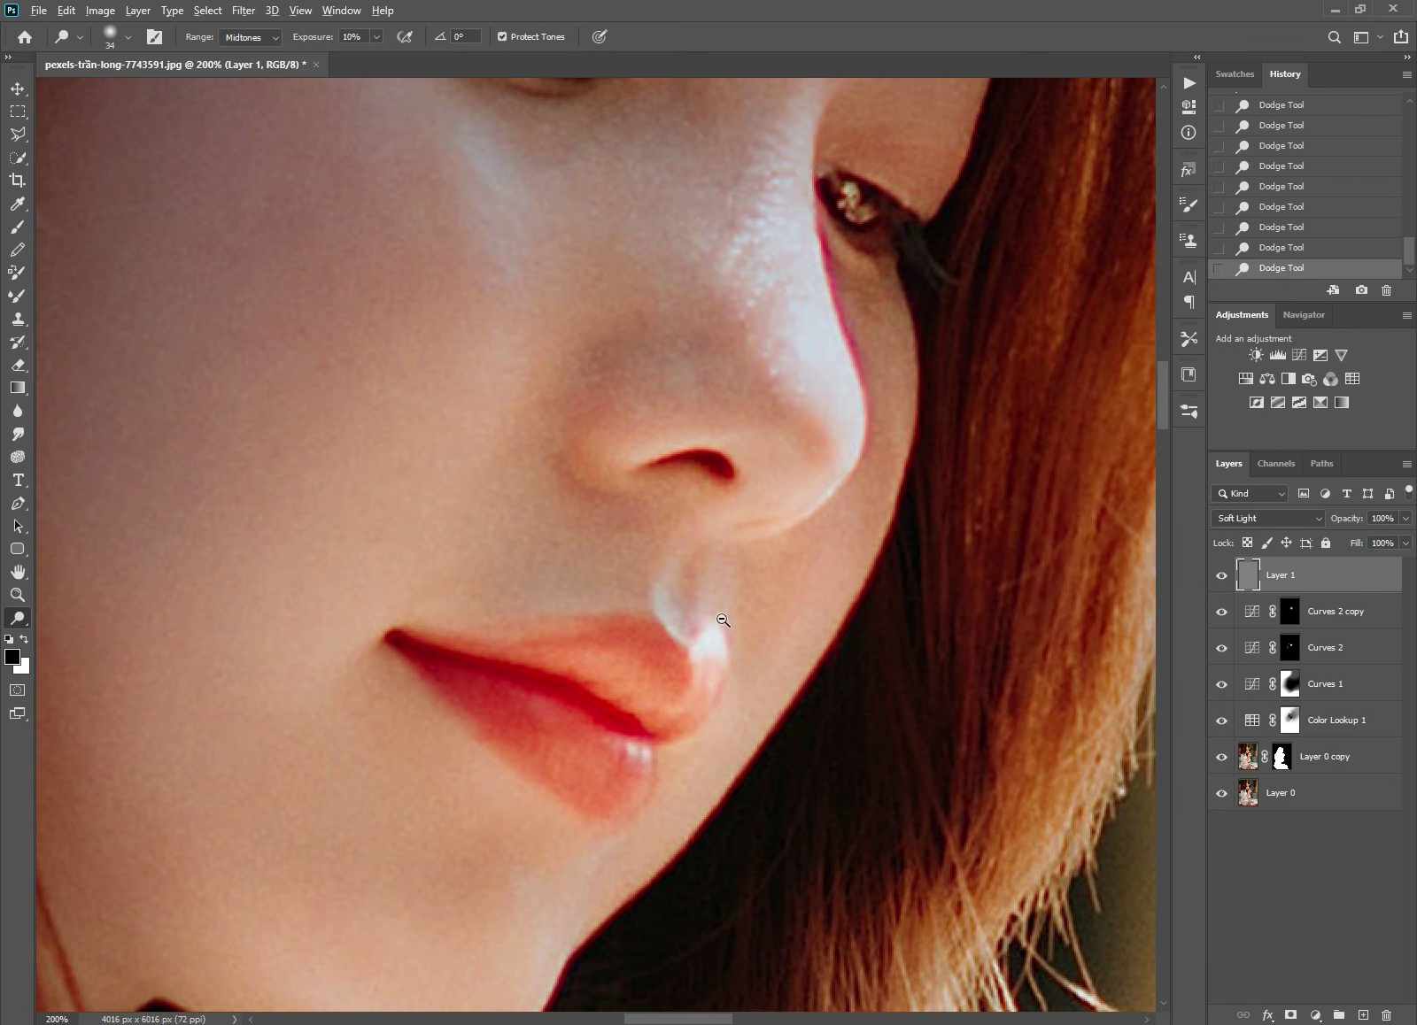
{"action": "scroll", "coordinate": [723, 619], "scroll_direction": "down", "scroll_amount": 2}
{"action": "scroll", "coordinate": [724, 557], "scroll_direction": "down", "scroll_amount": 3}
{"action": "scroll", "coordinate": [664, 646], "scroll_direction": "down", "scroll_amount": 1}
Step: Resize the dodge brush to 214, 558, then 42 px and swap to a white foreground
{"action": "left_click_drag", "start_coordinate": [578, 492], "coordinate": [570, 556]}
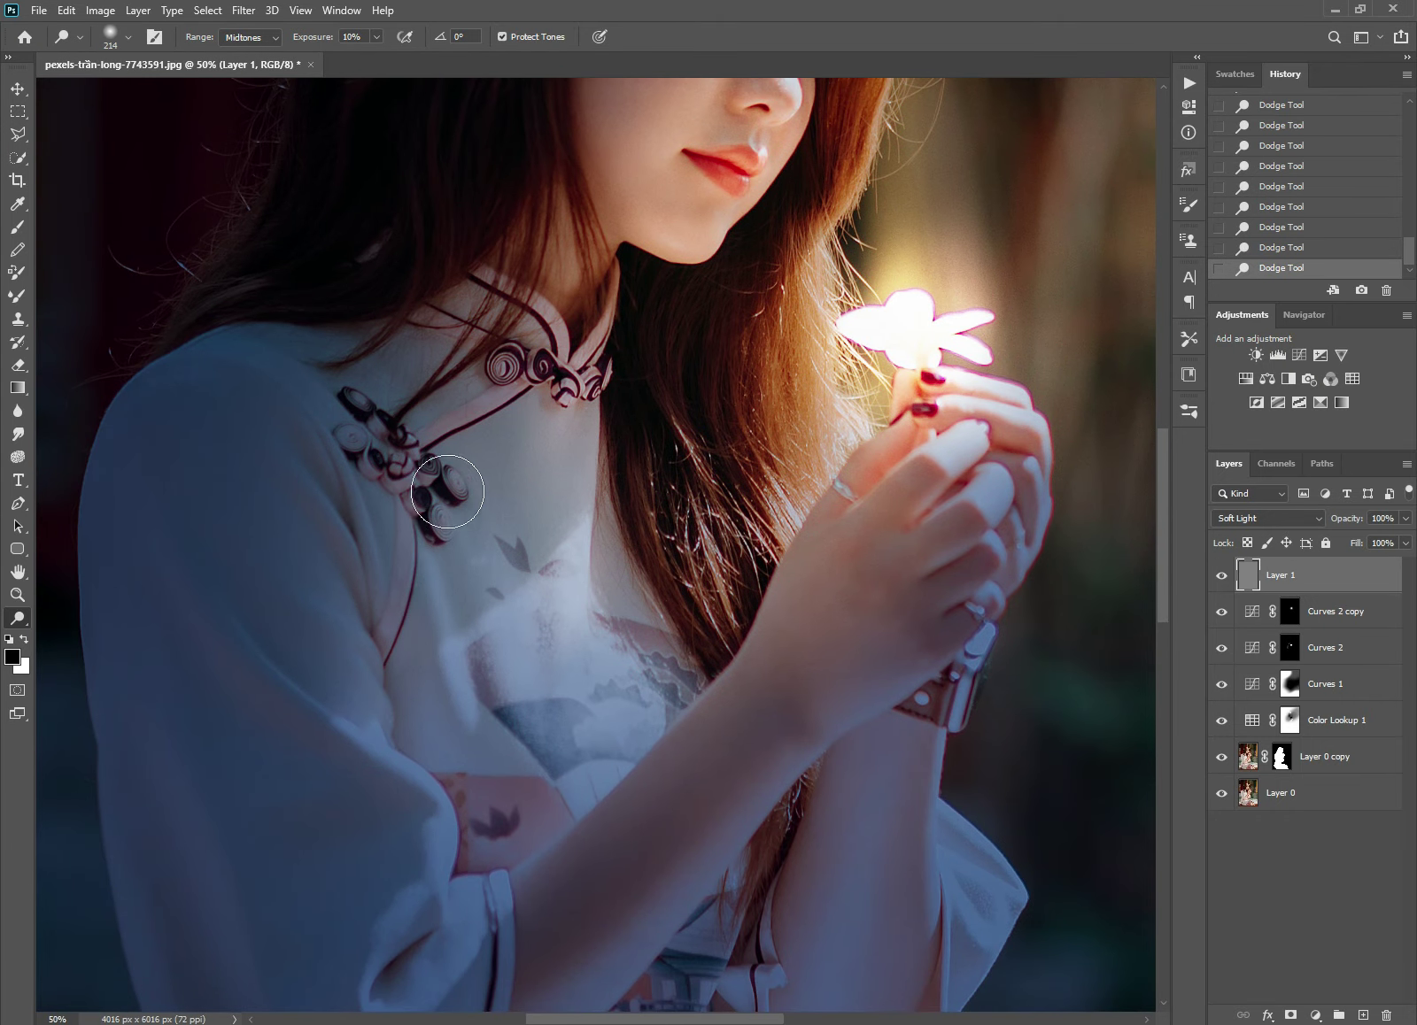
{"action": "left_click_drag", "start_coordinate": [467, 528], "coordinate": [549, 532]}
{"action": "scroll", "coordinate": [563, 557], "scroll_direction": "down", "scroll_amount": 1}
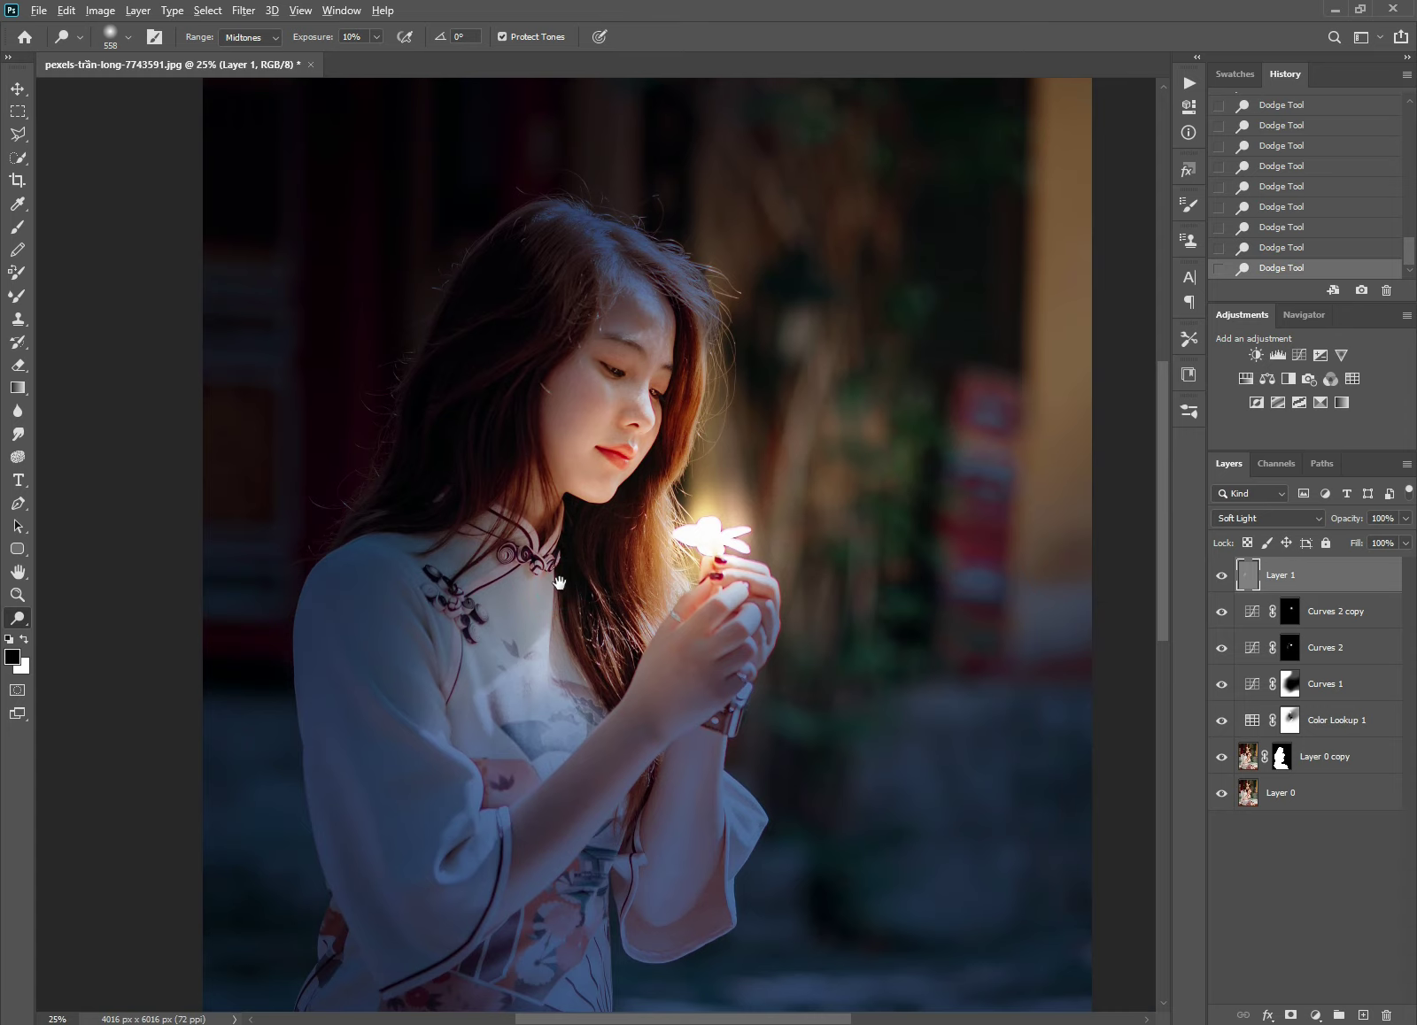
{"action": "scroll", "coordinate": [633, 421], "scroll_direction": "up", "scroll_amount": 1}
{"action": "scroll", "coordinate": [656, 429], "scroll_direction": "up", "scroll_amount": 3}
{"action": "scroll", "coordinate": [620, 478], "scroll_direction": "up", "scroll_amount": 1}
{"action": "left_click_drag", "start_coordinate": [644, 602], "coordinate": [610, 610]}
{"action": "left_click_drag", "start_coordinate": [503, 880], "coordinate": [574, 565]}
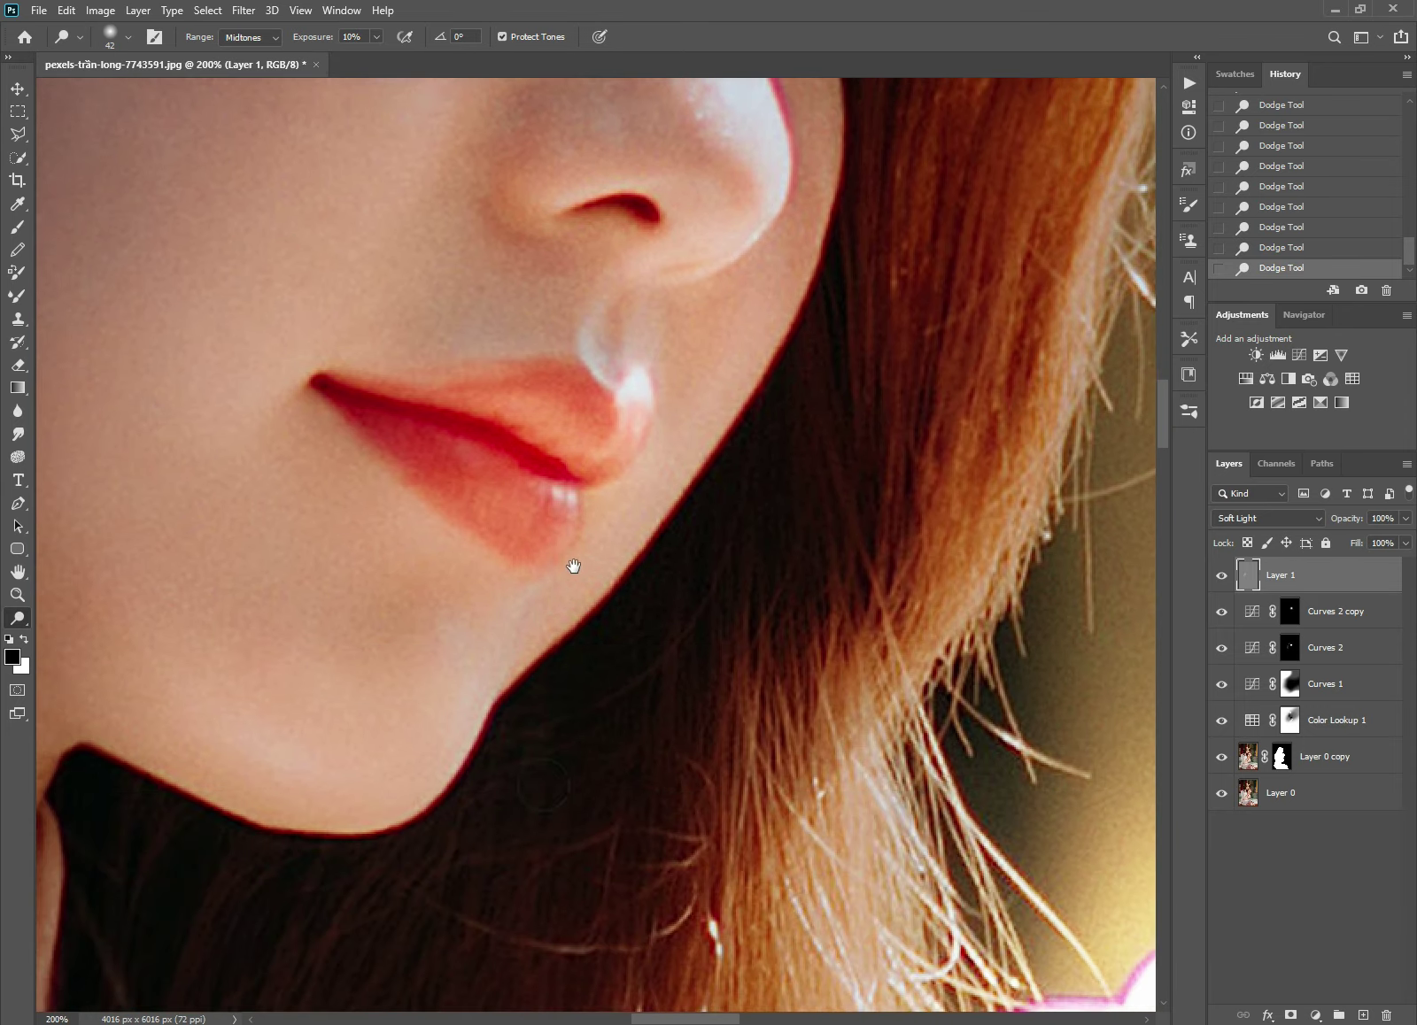
{"action": "scroll", "coordinate": [449, 668], "scroll_direction": "up", "scroll_amount": 2}
{"action": "scroll", "coordinate": [427, 500], "scroll_direction": "up", "scroll_amount": 5}
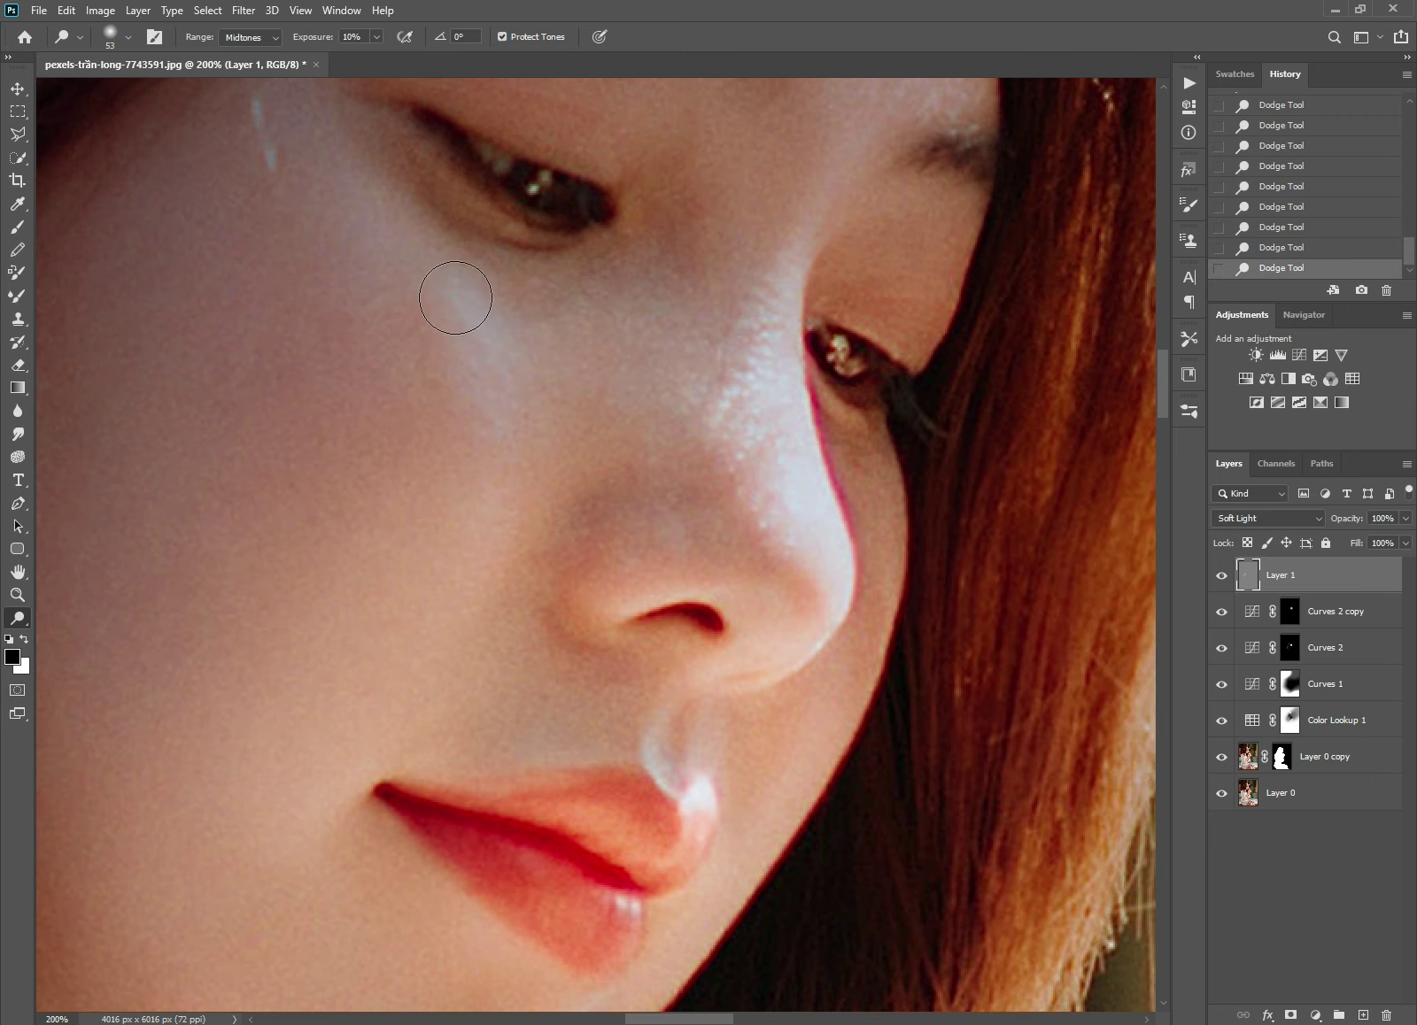
{"action": "scroll", "coordinate": [484, 353], "scroll_direction": "down", "scroll_amount": 2}
{"action": "key", "text": "x"}
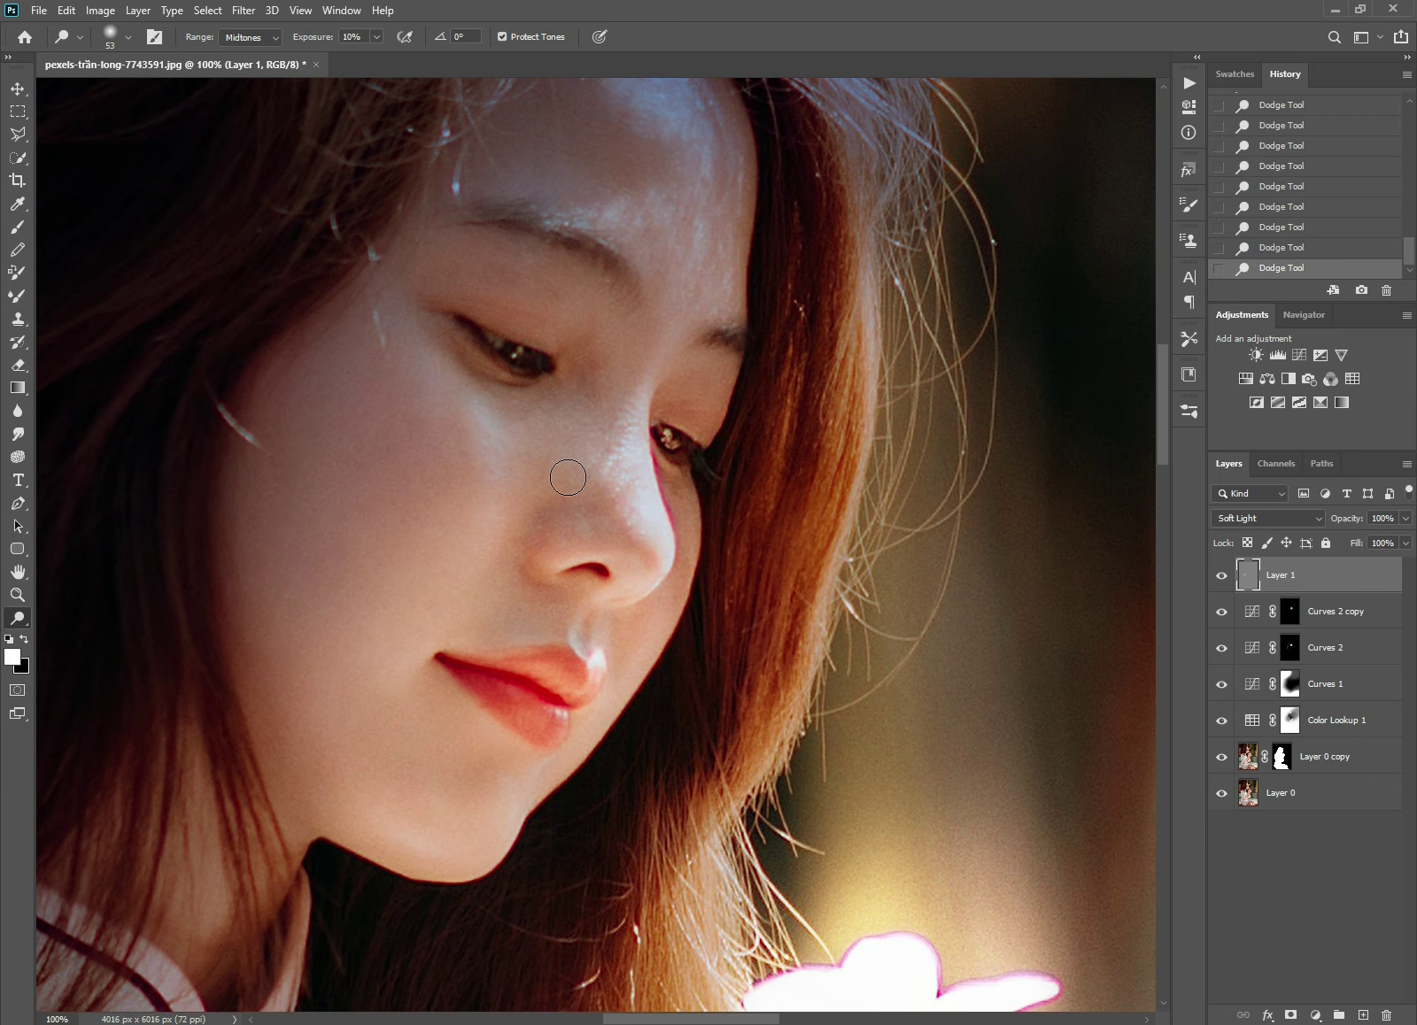
{"action": "right_click", "coordinate": [18, 617]}
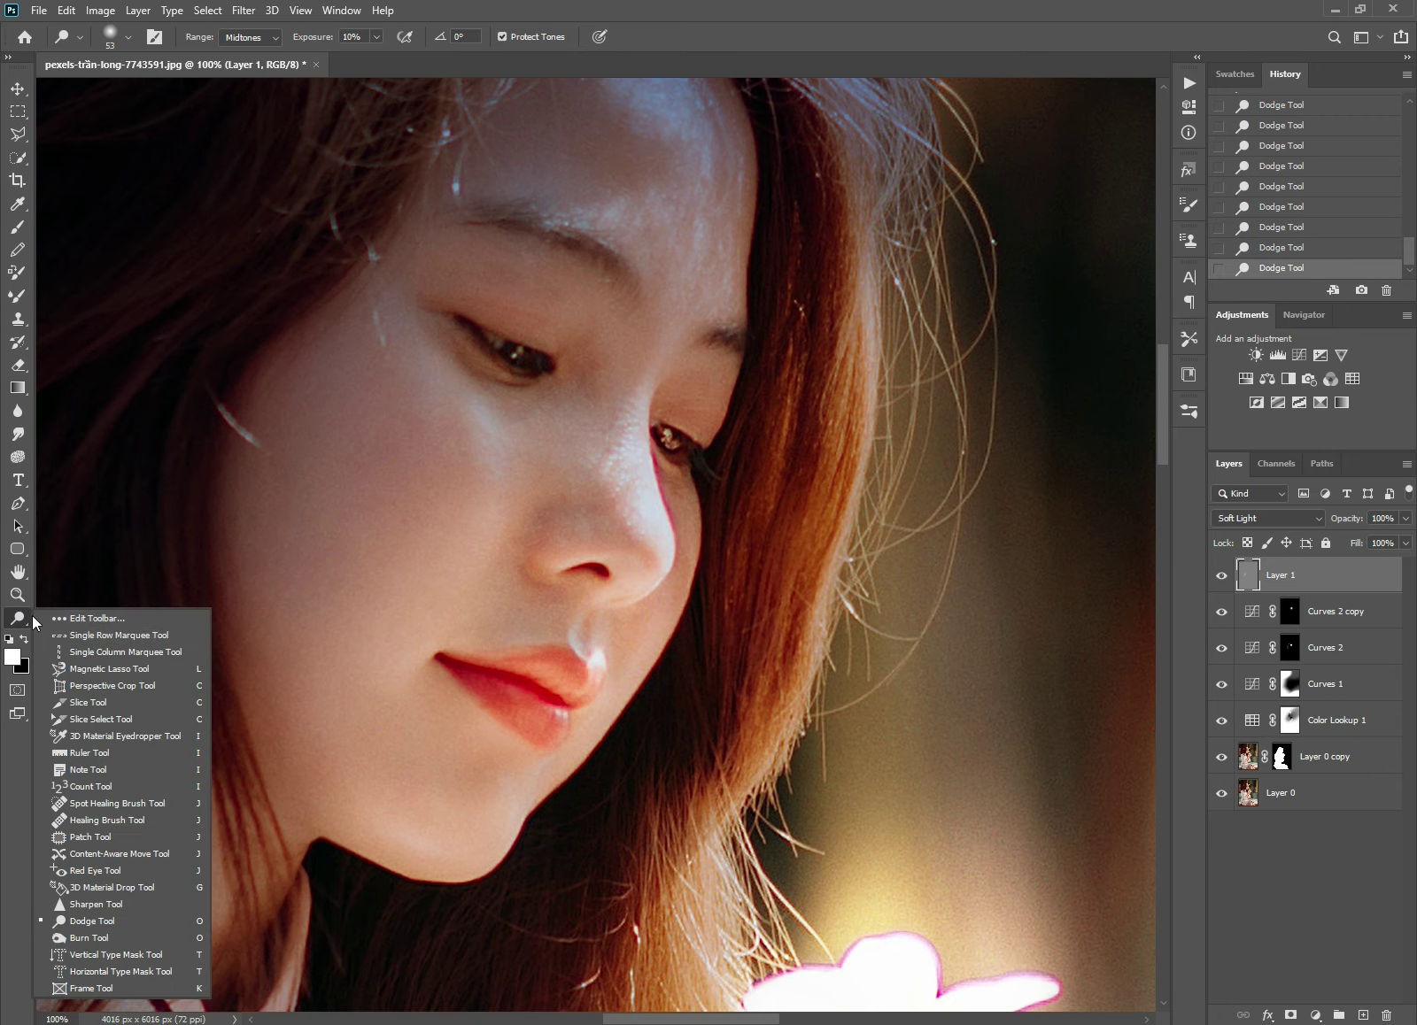
Step: Switch to the Burn tool, size the brush to 63 px, and darken beside the nose
{"action": "left_click", "coordinate": [71, 936]}
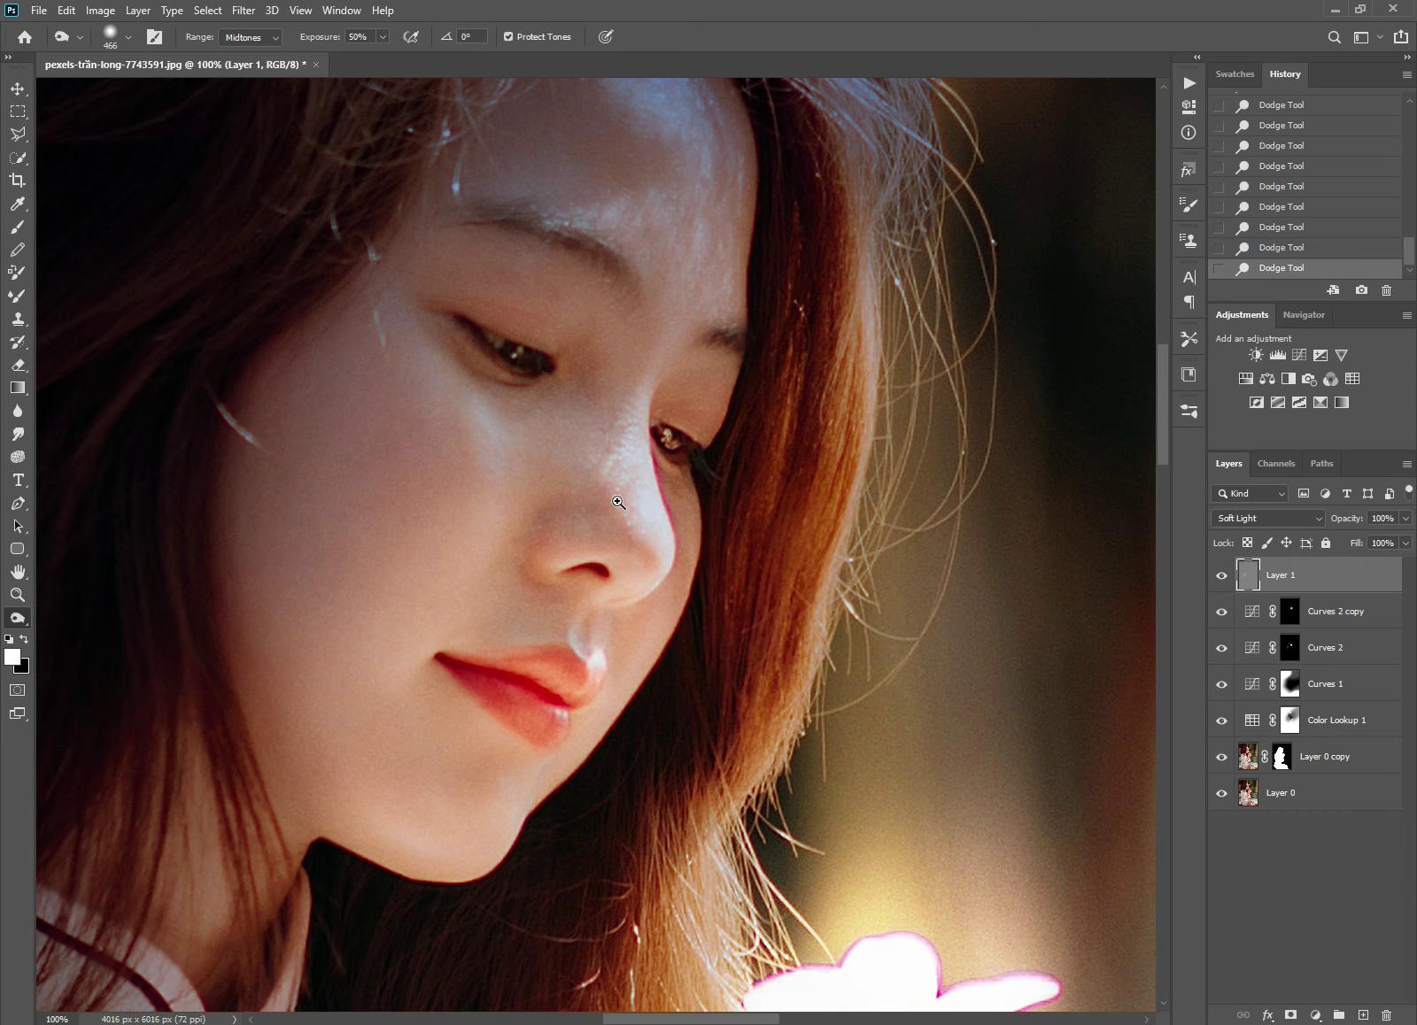
{"action": "scroll", "coordinate": [659, 487], "scroll_direction": "up", "scroll_amount": 2}
{"action": "left_click_drag", "start_coordinate": [632, 507], "coordinate": [315, 506]}
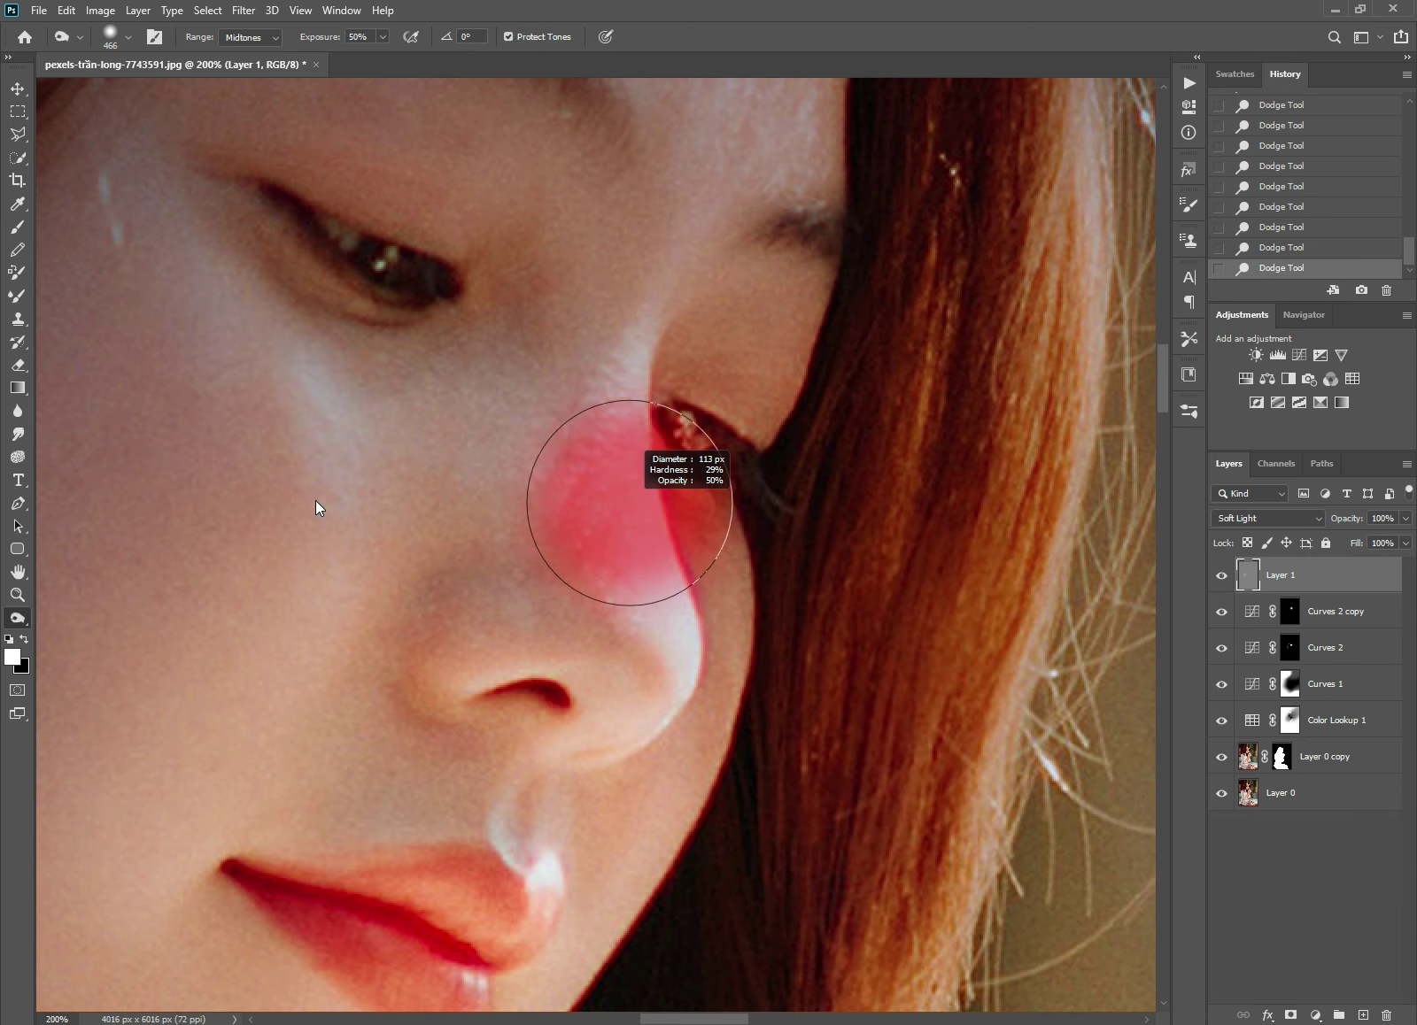
{"action": "scroll", "coordinate": [427, 522], "scroll_direction": "up", "scroll_amount": 1}
{"action": "left_click_drag", "start_coordinate": [428, 576], "coordinate": [378, 576]}
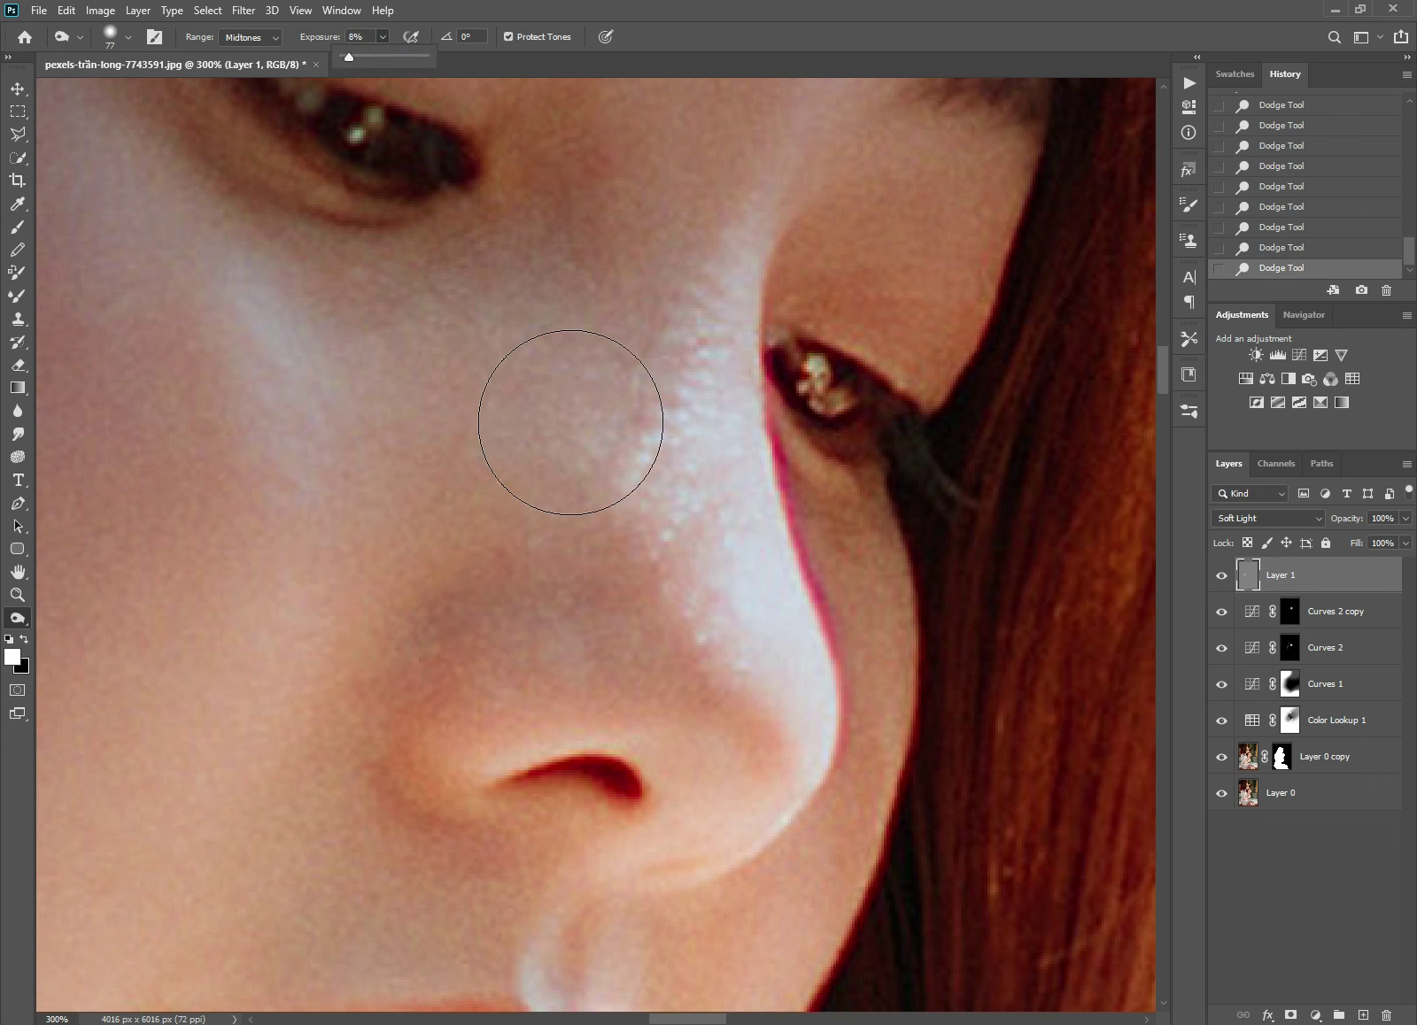
{"action": "left_click_drag", "start_coordinate": [480, 583], "coordinate": [448, 619]}
{"action": "left_click_drag", "start_coordinate": [533, 615], "coordinate": [600, 607]}
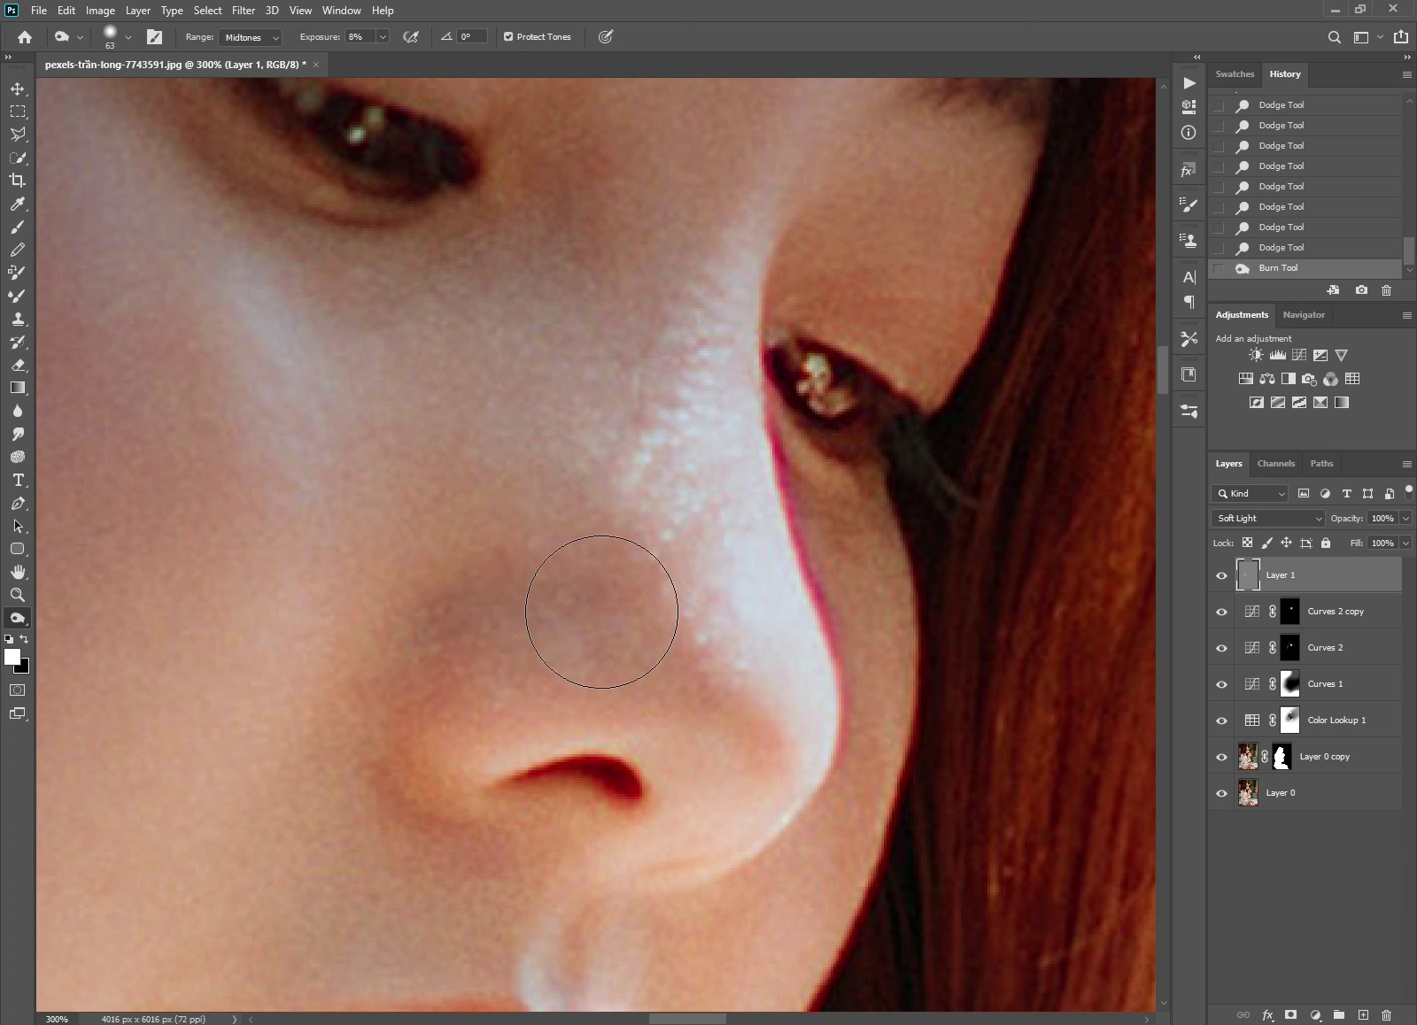
{"action": "left_click_drag", "start_coordinate": [497, 523], "coordinate": [453, 607]}
Step: Burn more shading onto the face, along the nose shadow, and over the hands
{"action": "scroll", "coordinate": [453, 608], "scroll_direction": "down", "scroll_amount": 2}
{"action": "scroll", "coordinate": [467, 591], "scroll_direction": "up", "scroll_amount": 1}
{"action": "left_click_drag", "start_coordinate": [370, 443], "coordinate": [415, 450]}
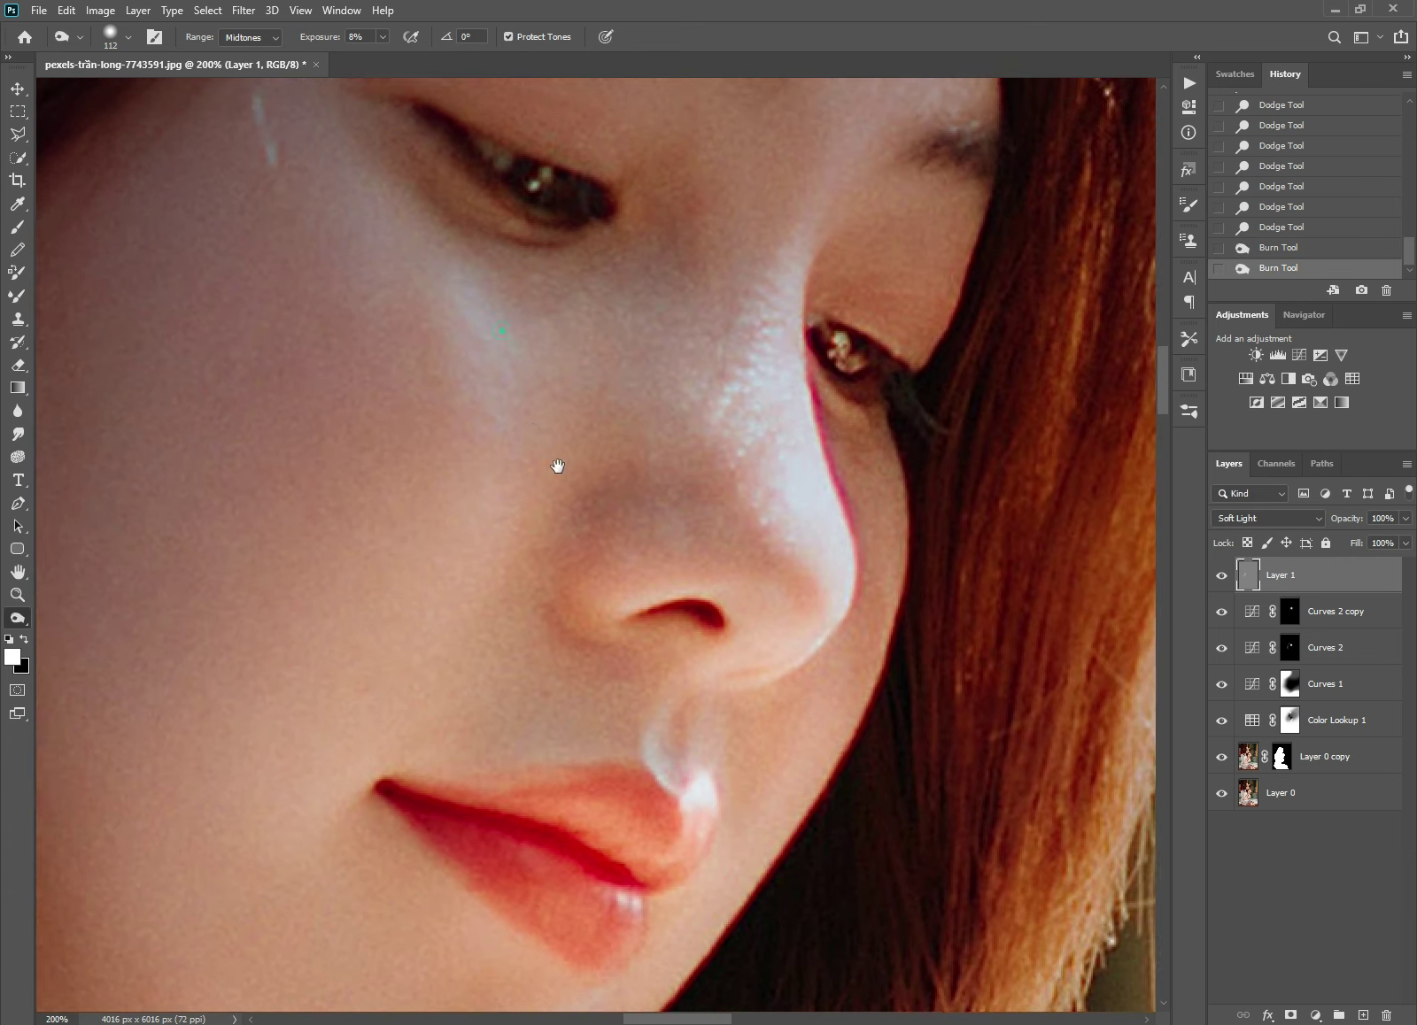
{"action": "scroll", "coordinate": [557, 469], "scroll_direction": "down", "scroll_amount": 1}
{"action": "scroll", "coordinate": [575, 544], "scroll_direction": "down", "scroll_amount": 2}
{"action": "scroll", "coordinate": [511, 547], "scroll_direction": "up", "scroll_amount": 3}
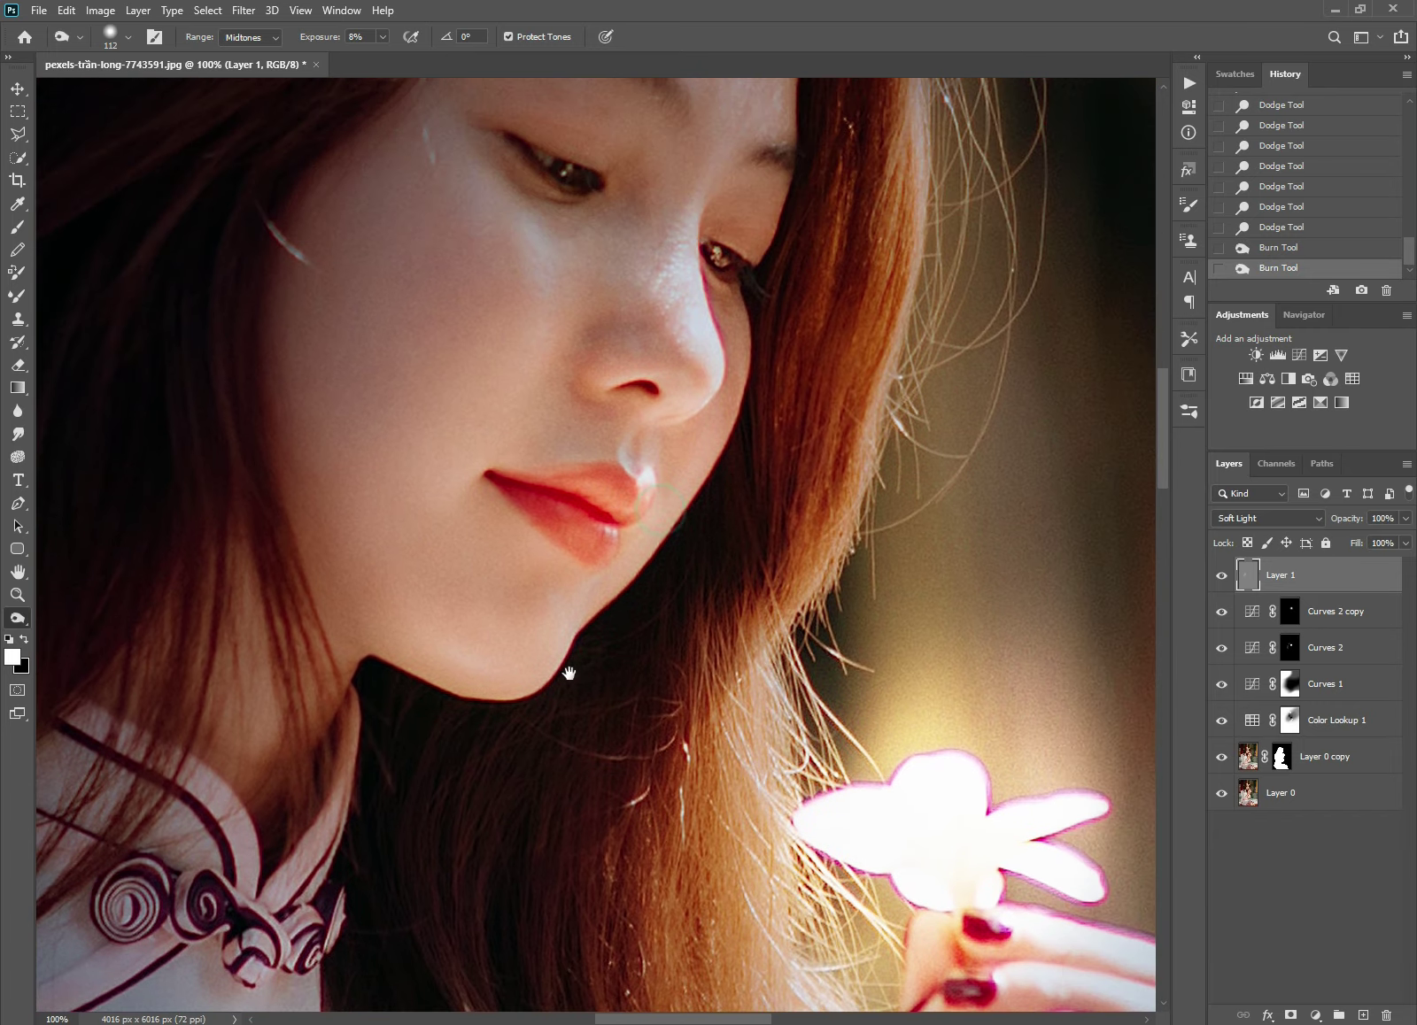
{"action": "scroll", "coordinate": [570, 674], "scroll_direction": "up", "scroll_amount": 1}
{"action": "left_click_drag", "start_coordinate": [682, 455], "coordinate": [634, 429]}
{"action": "scroll", "coordinate": [634, 429], "scroll_direction": "down", "scroll_amount": 2}
{"action": "scroll", "coordinate": [796, 726], "scroll_direction": "up", "scroll_amount": 2}
{"action": "left_click_drag", "start_coordinate": [759, 602], "coordinate": [869, 543]}
Step: Load the Layer 0 copy mask as a selection around the girl
{"action": "scroll", "coordinate": [643, 714], "scroll_direction": "up", "scroll_amount": 1}
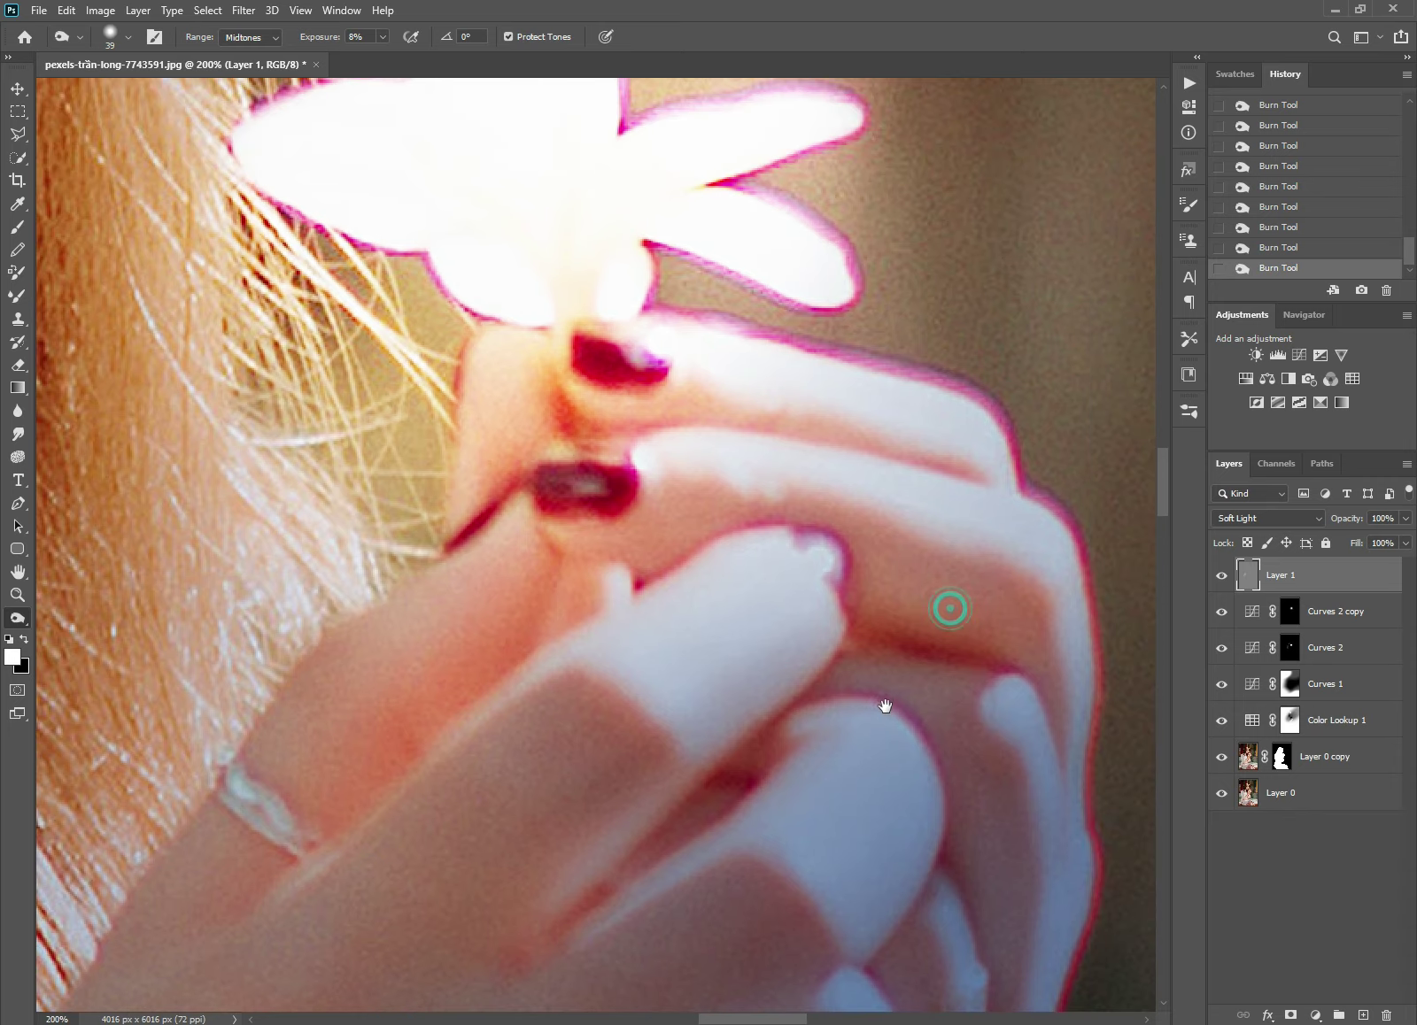
{"action": "scroll", "coordinate": [823, 771], "scroll_direction": "down", "scroll_amount": 3}
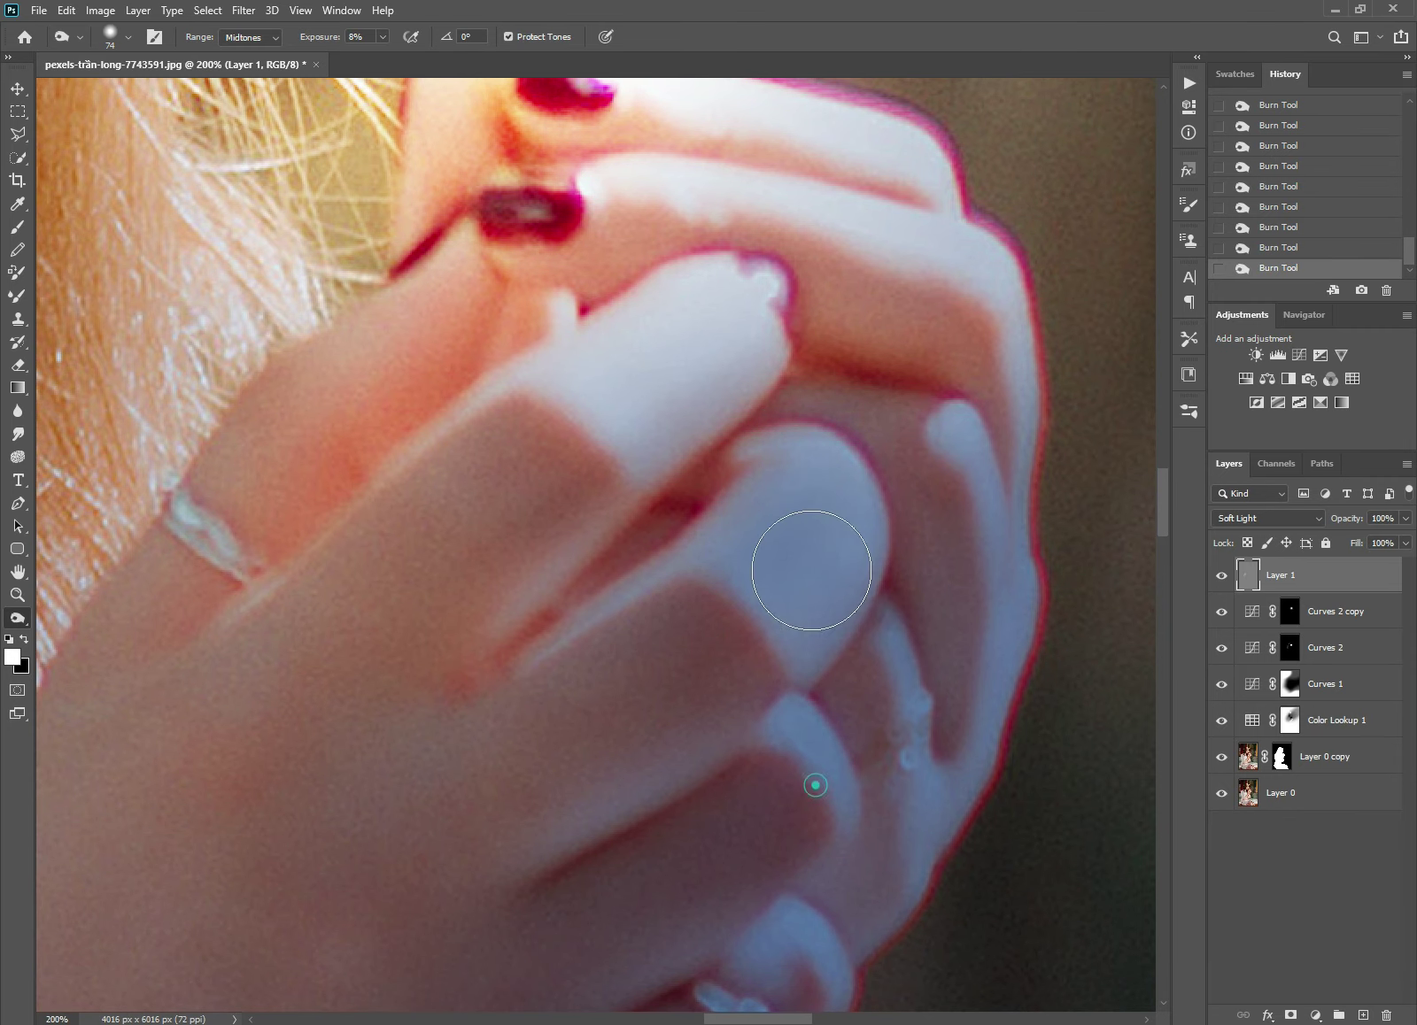
{"action": "scroll", "coordinate": [813, 784], "scroll_direction": "down", "scroll_amount": 1}
{"action": "scroll", "coordinate": [672, 822], "scroll_direction": "down", "scroll_amount": 1}
{"action": "scroll", "coordinate": [626, 726], "scroll_direction": "down", "scroll_amount": 1}
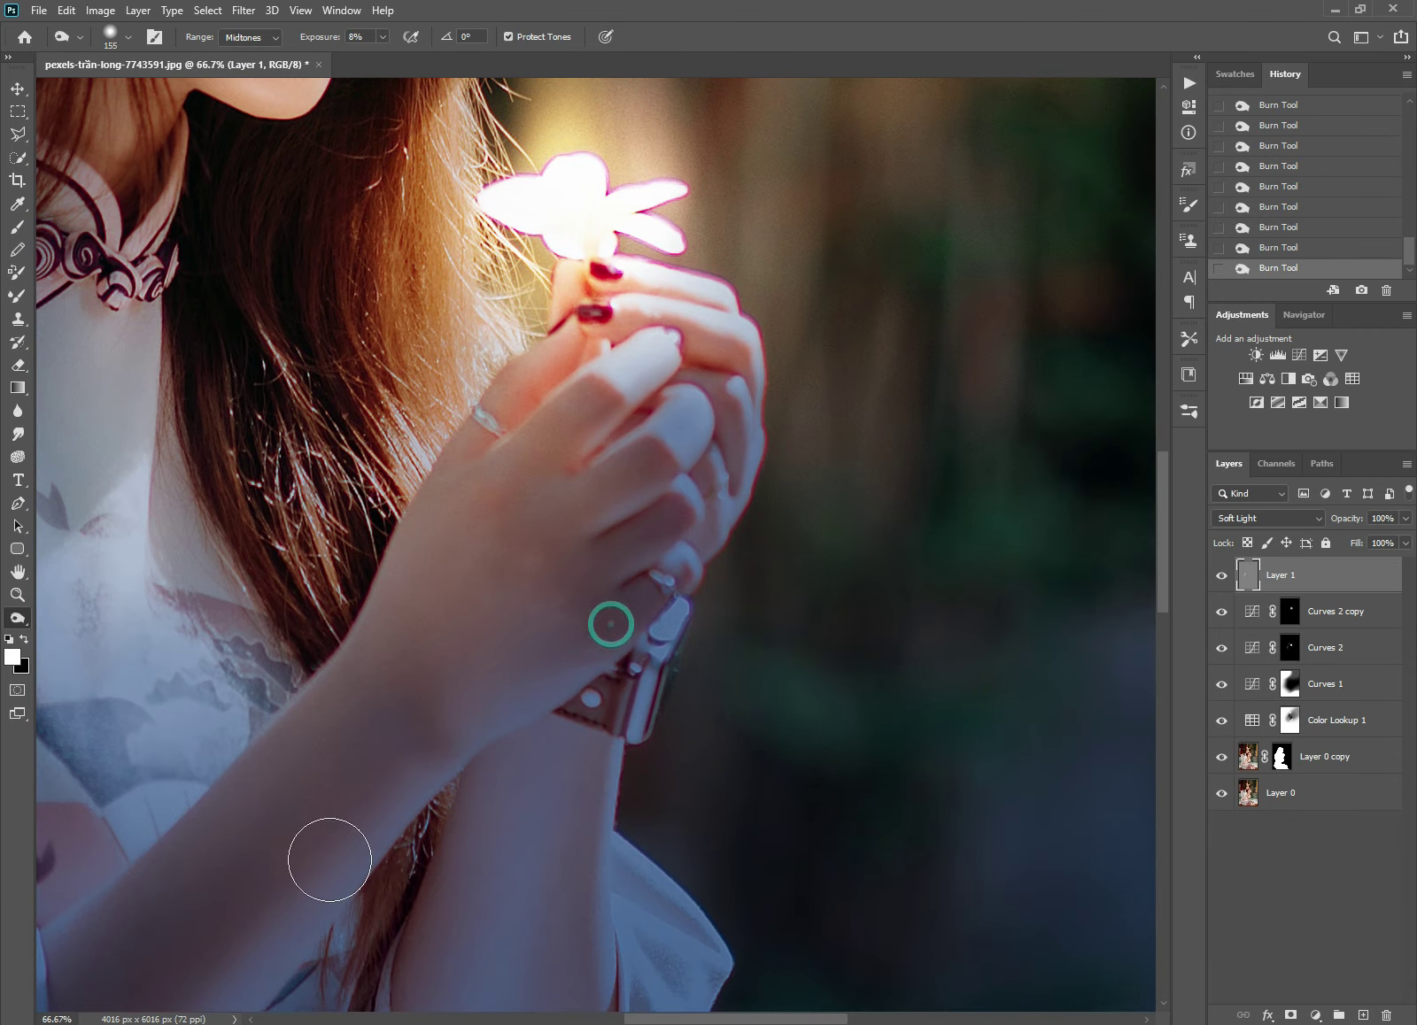
{"action": "scroll", "coordinate": [754, 565], "scroll_direction": "up", "scroll_amount": 2}
{"action": "scroll", "coordinate": [754, 565], "scroll_direction": "down", "scroll_amount": 2}
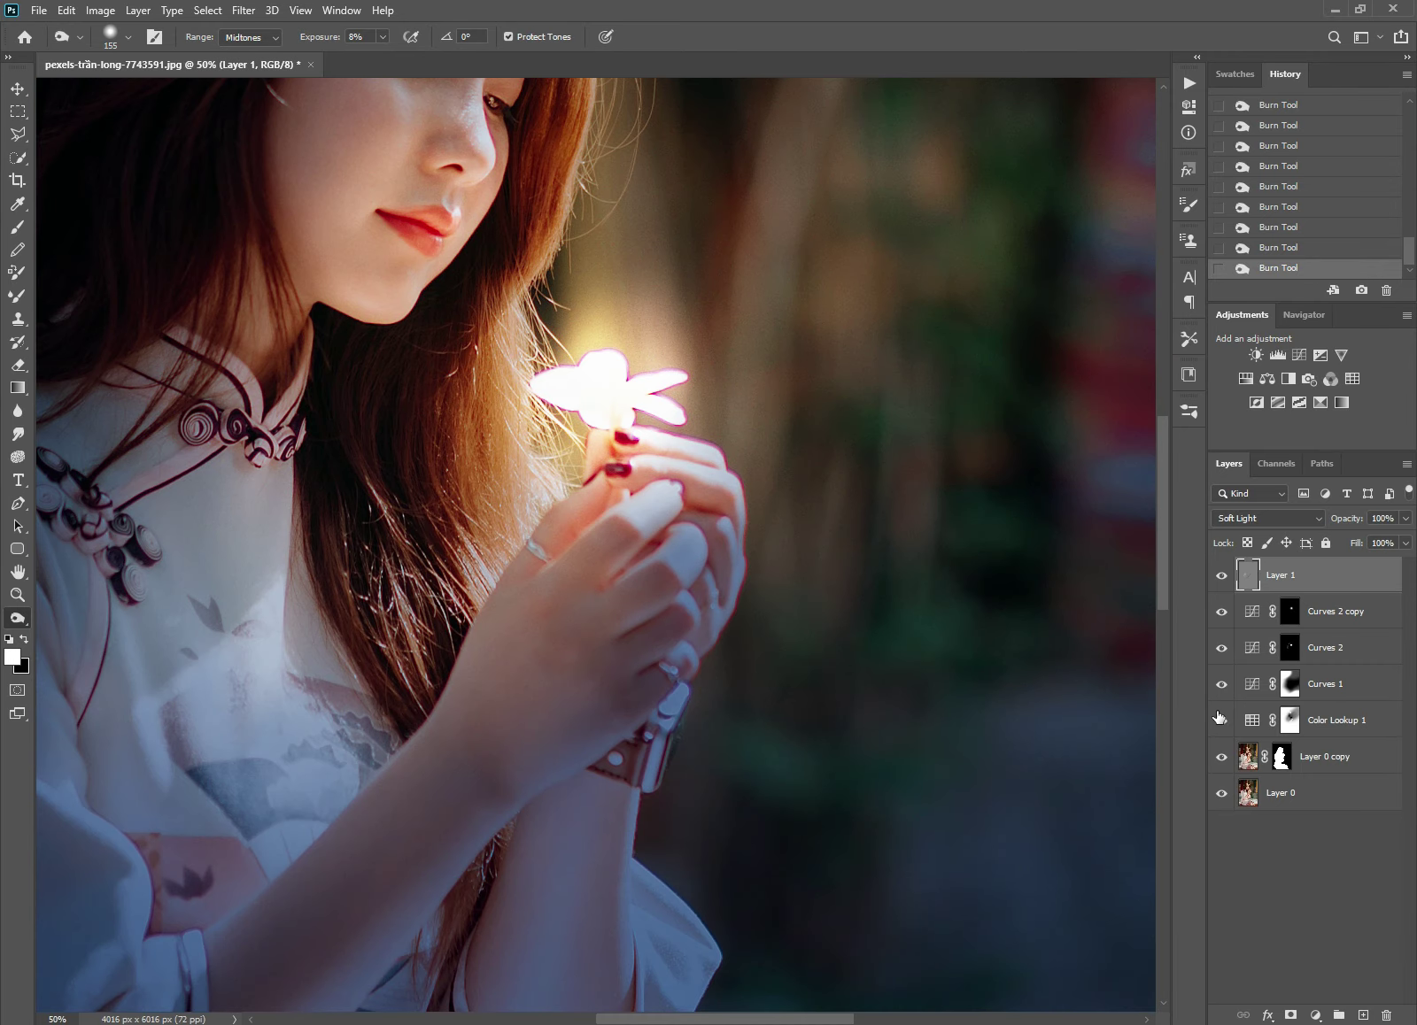
{"action": "left_click", "coordinate": [1281, 760], "text": "ctrl"}
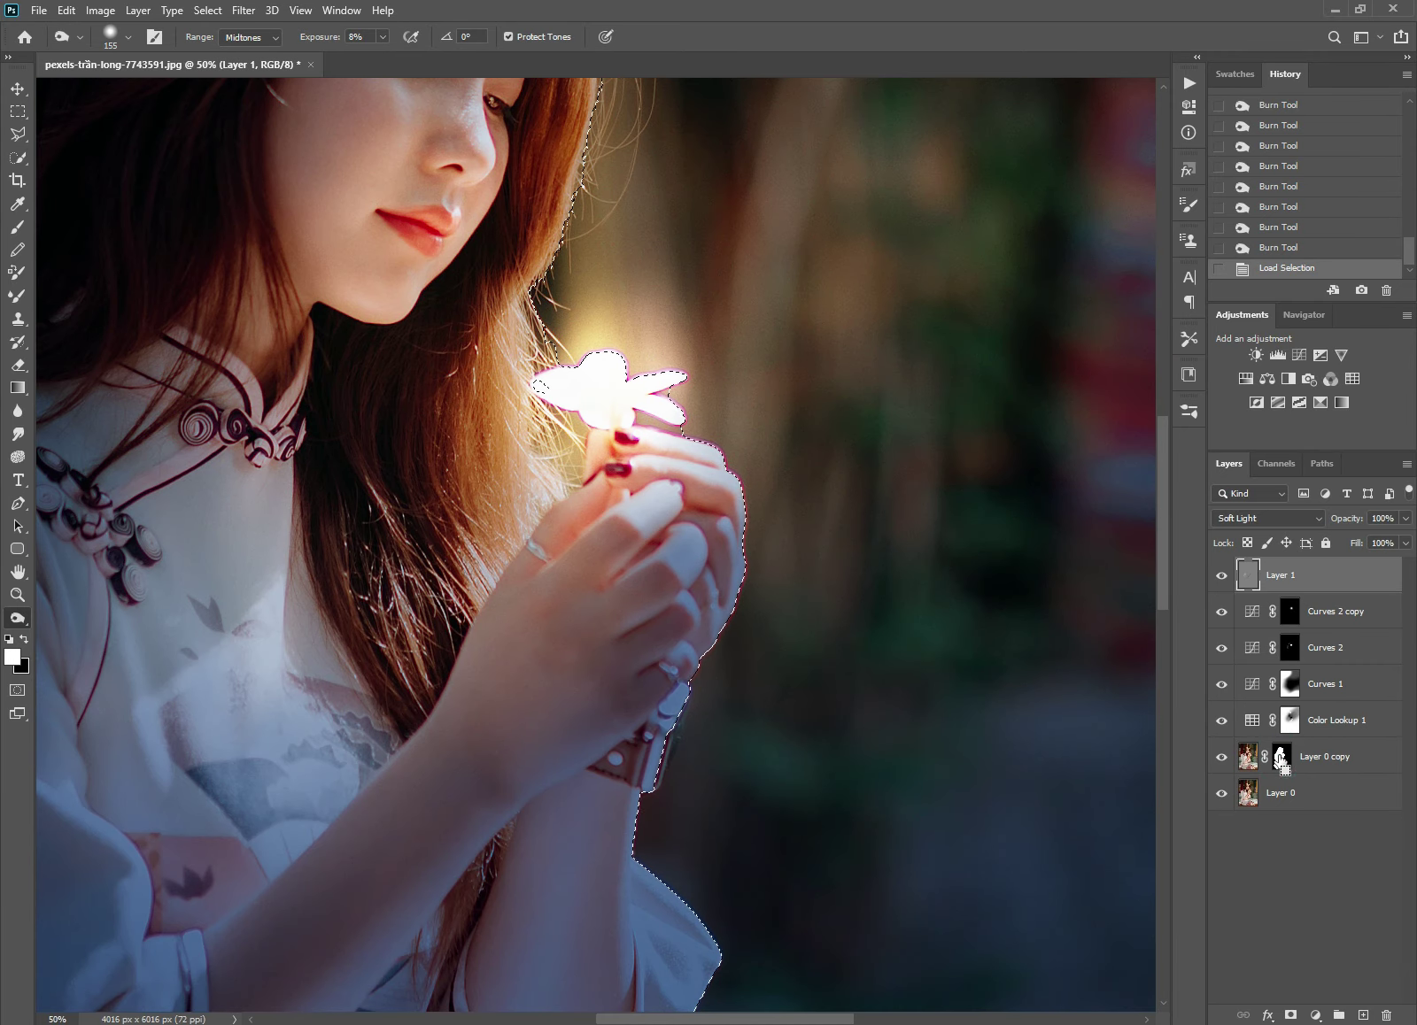
Step: Burn along the hand edges and outline inside the selection
{"action": "scroll", "coordinate": [680, 543], "scroll_direction": "up", "scroll_amount": 1}
{"action": "left_click_drag", "start_coordinate": [766, 451], "coordinate": [747, 677]}
{"action": "left_click_drag", "start_coordinate": [753, 521], "coordinate": [725, 666]}
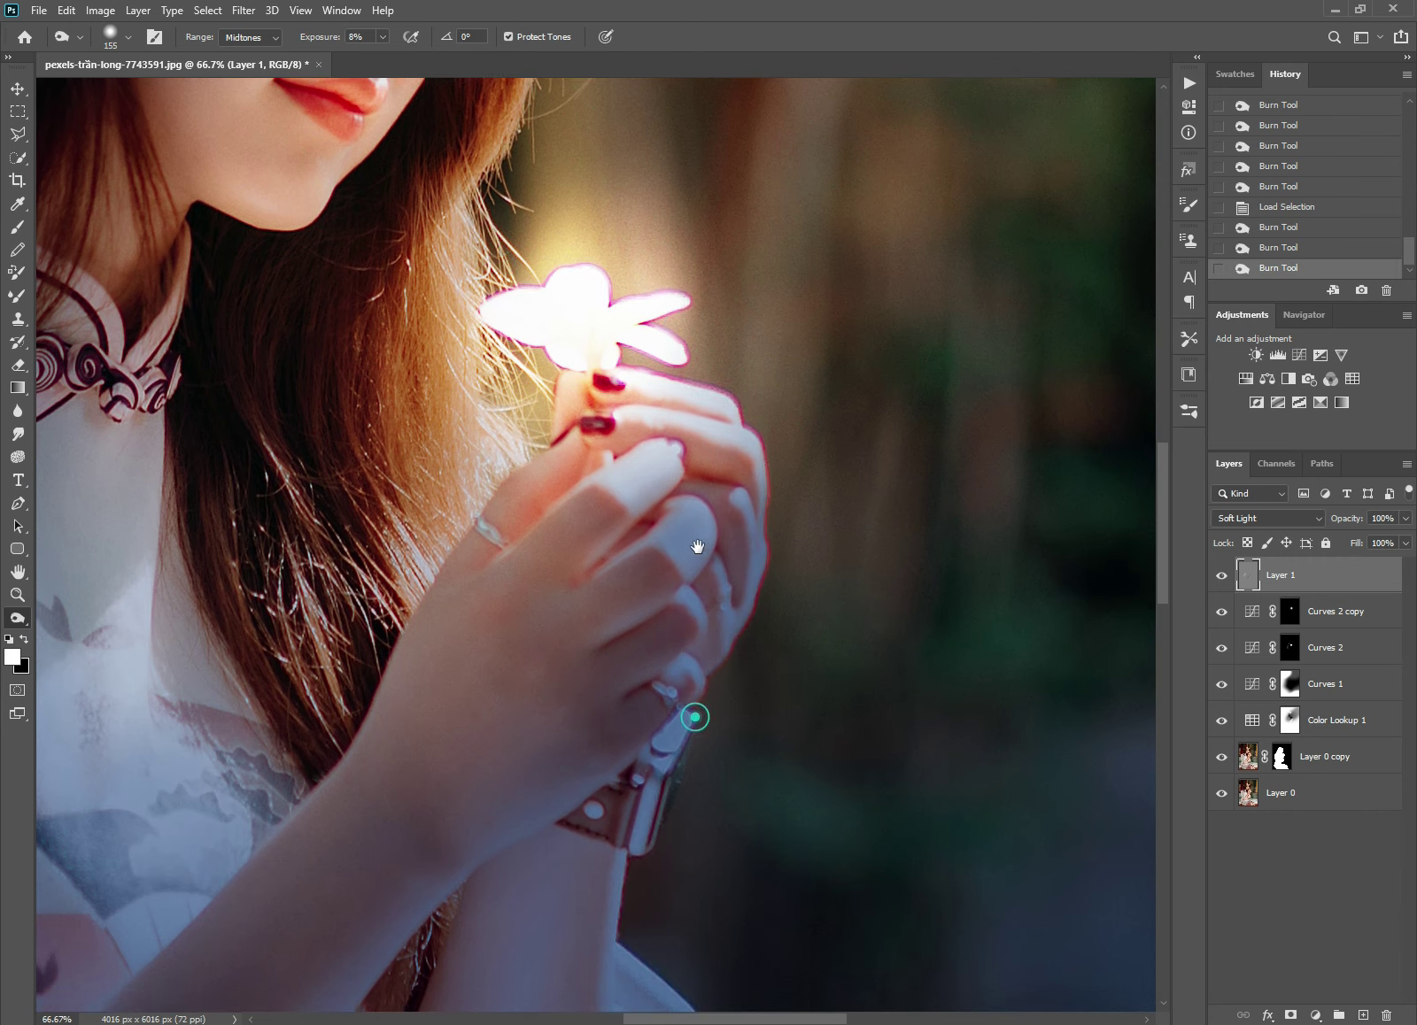
{"action": "scroll", "coordinate": [689, 717], "scroll_direction": "down", "scroll_amount": 3}
{"action": "left_click_drag", "start_coordinate": [680, 584], "coordinate": [635, 868]}
{"action": "left_click_drag", "start_coordinate": [657, 625], "coordinate": [661, 772]}
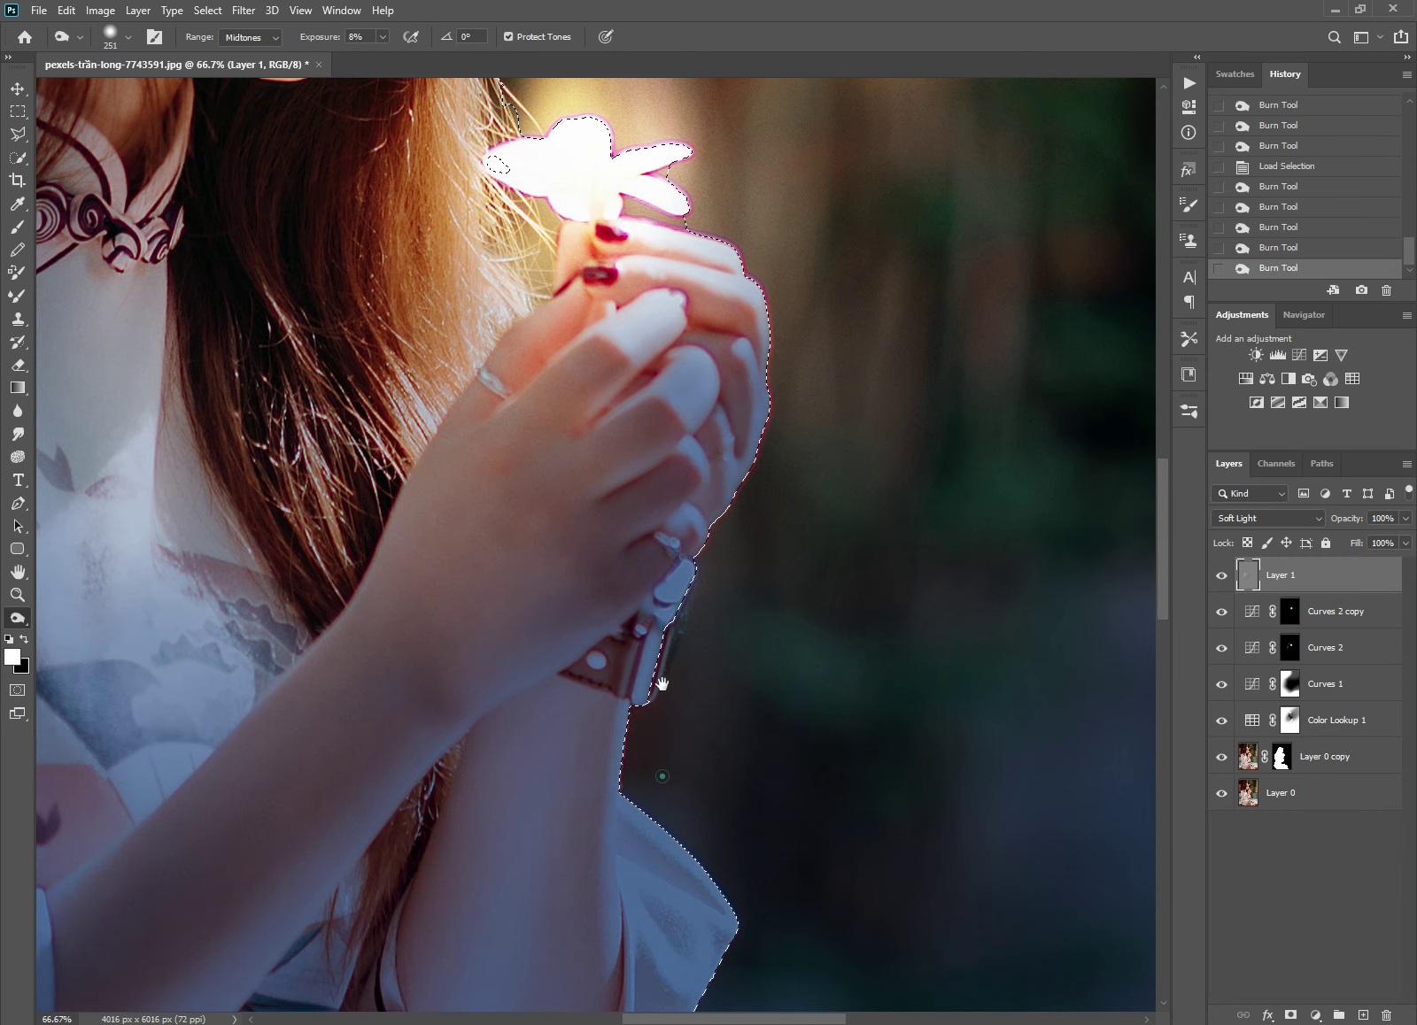
{"action": "scroll", "coordinate": [661, 772], "scroll_direction": "down", "scroll_amount": 5}
{"action": "left_click_drag", "start_coordinate": [664, 490], "coordinate": [699, 497]}
{"action": "scroll", "coordinate": [698, 497], "scroll_direction": "up", "scroll_amount": 5}
{"action": "left_click_drag", "start_coordinate": [777, 627], "coordinate": [853, 639]}
{"action": "scroll", "coordinate": [859, 611], "scroll_direction": "down", "scroll_amount": 2}
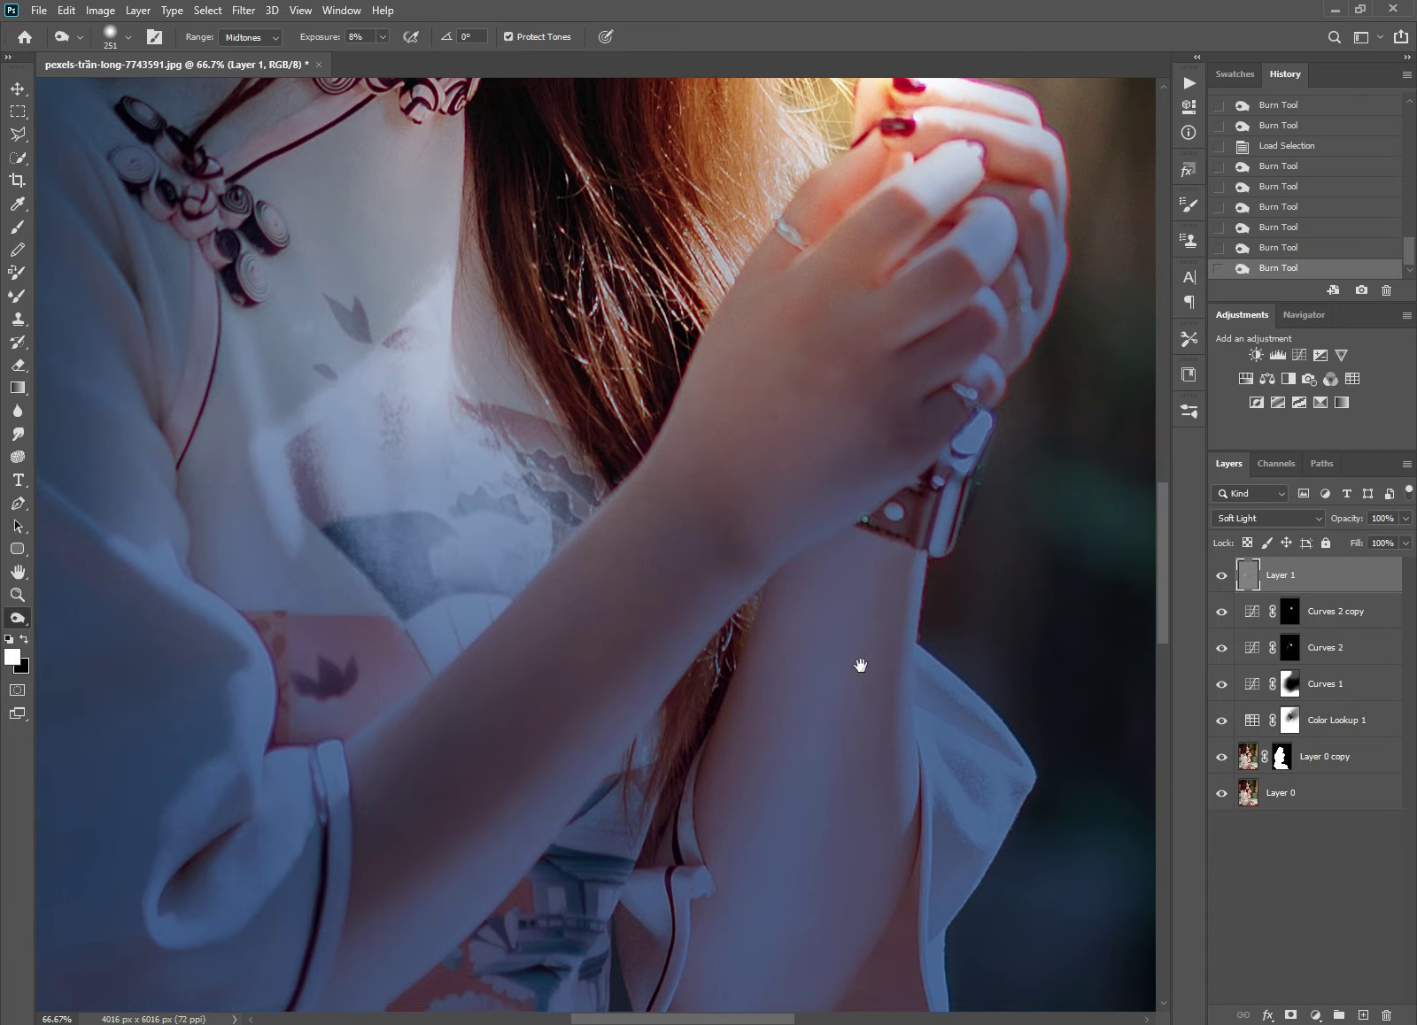
{"action": "scroll", "coordinate": [877, 709], "scroll_direction": "up", "scroll_amount": 4}
{"action": "scroll", "coordinate": [832, 629], "scroll_direction": "up", "scroll_amount": 3}
{"action": "scroll", "coordinate": [814, 566], "scroll_direction": "up", "scroll_amount": 2}
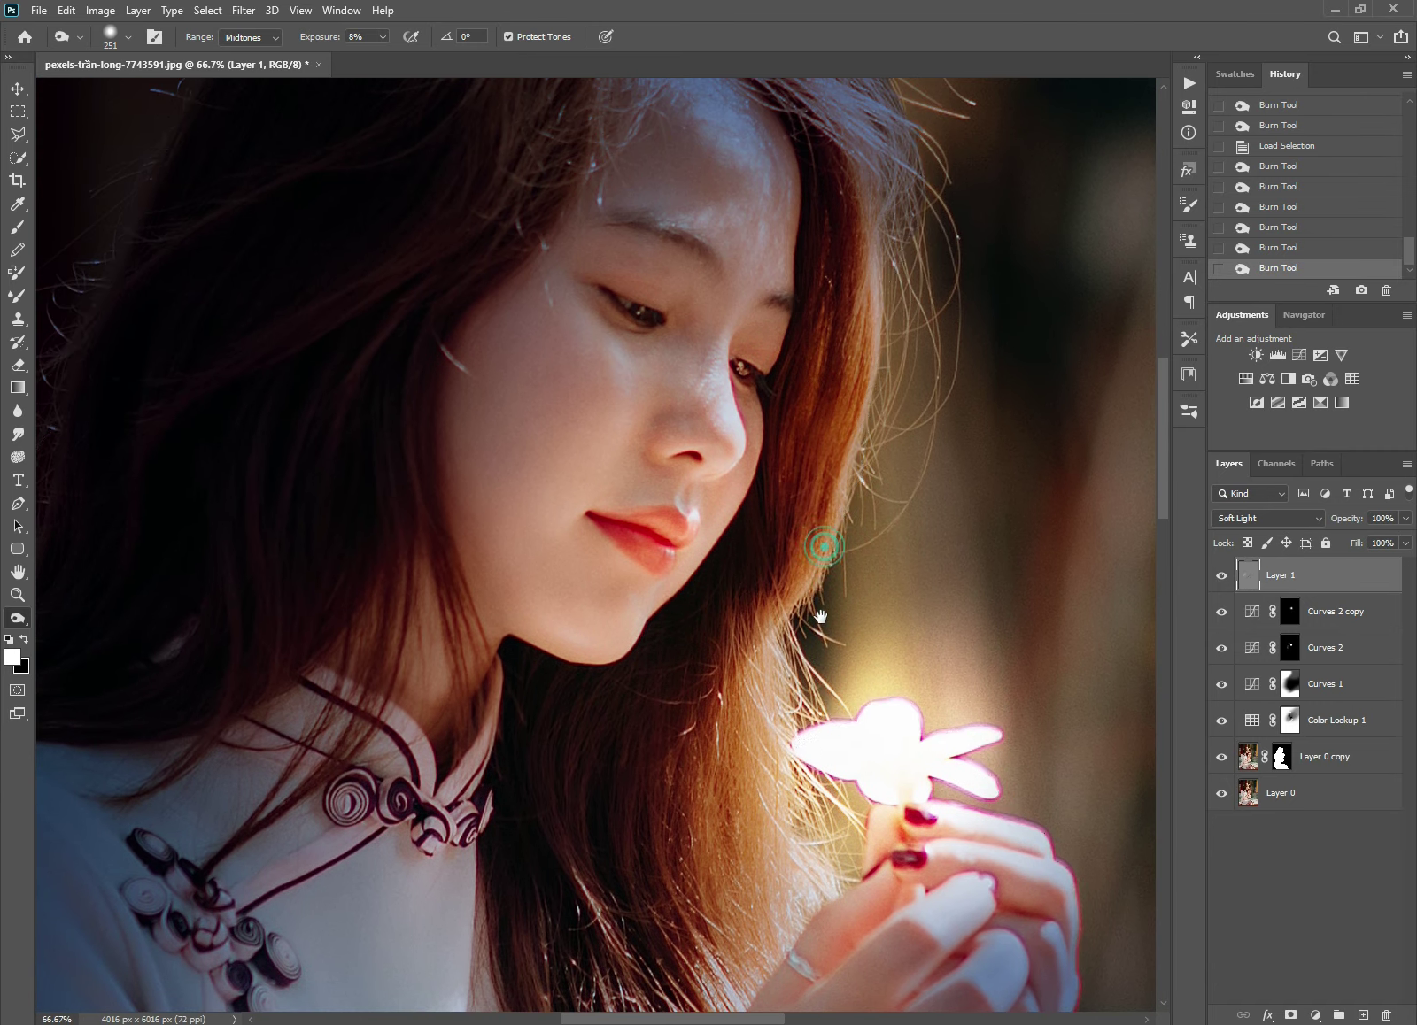
{"action": "scroll", "coordinate": [540, 399], "scroll_direction": "up", "scroll_amount": 2}
{"action": "scroll", "coordinate": [662, 428], "scroll_direction": "up", "scroll_amount": 1}
{"action": "scroll", "coordinate": [662, 427], "scroll_direction": "up", "scroll_amount": 1}
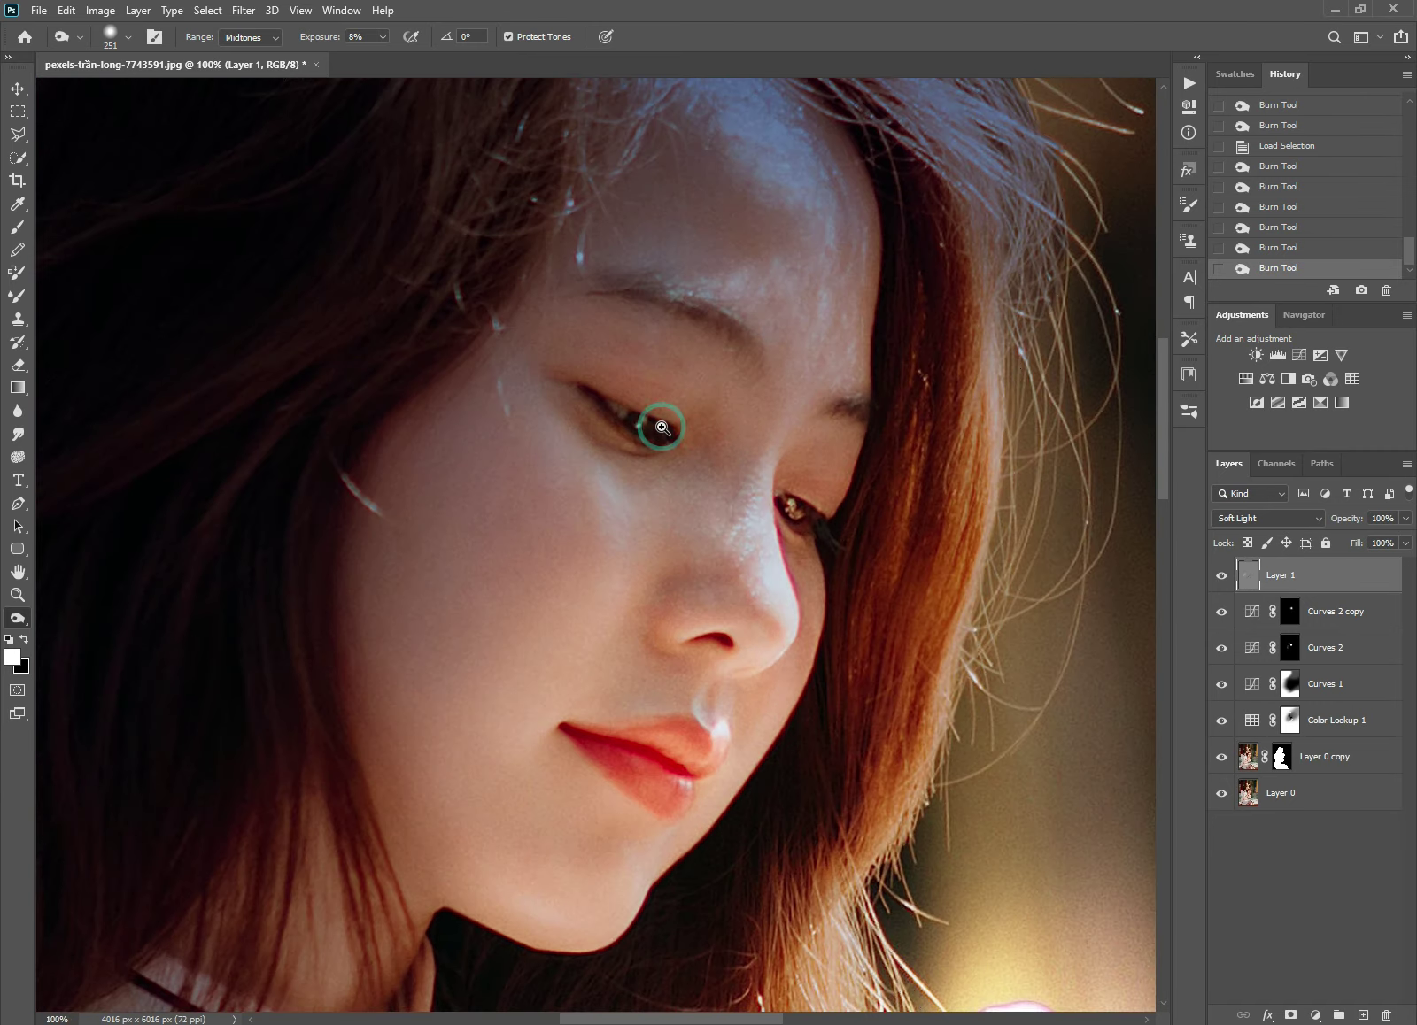
{"action": "scroll", "coordinate": [662, 428], "scroll_direction": "up", "scroll_amount": 1}
{"action": "scroll", "coordinate": [652, 379], "scroll_direction": "up", "scroll_amount": 1}
Step: With a smaller brush, darken the face and hair near the forehead, then deselect
{"action": "left_click_drag", "start_coordinate": [652, 380], "coordinate": [604, 358]}
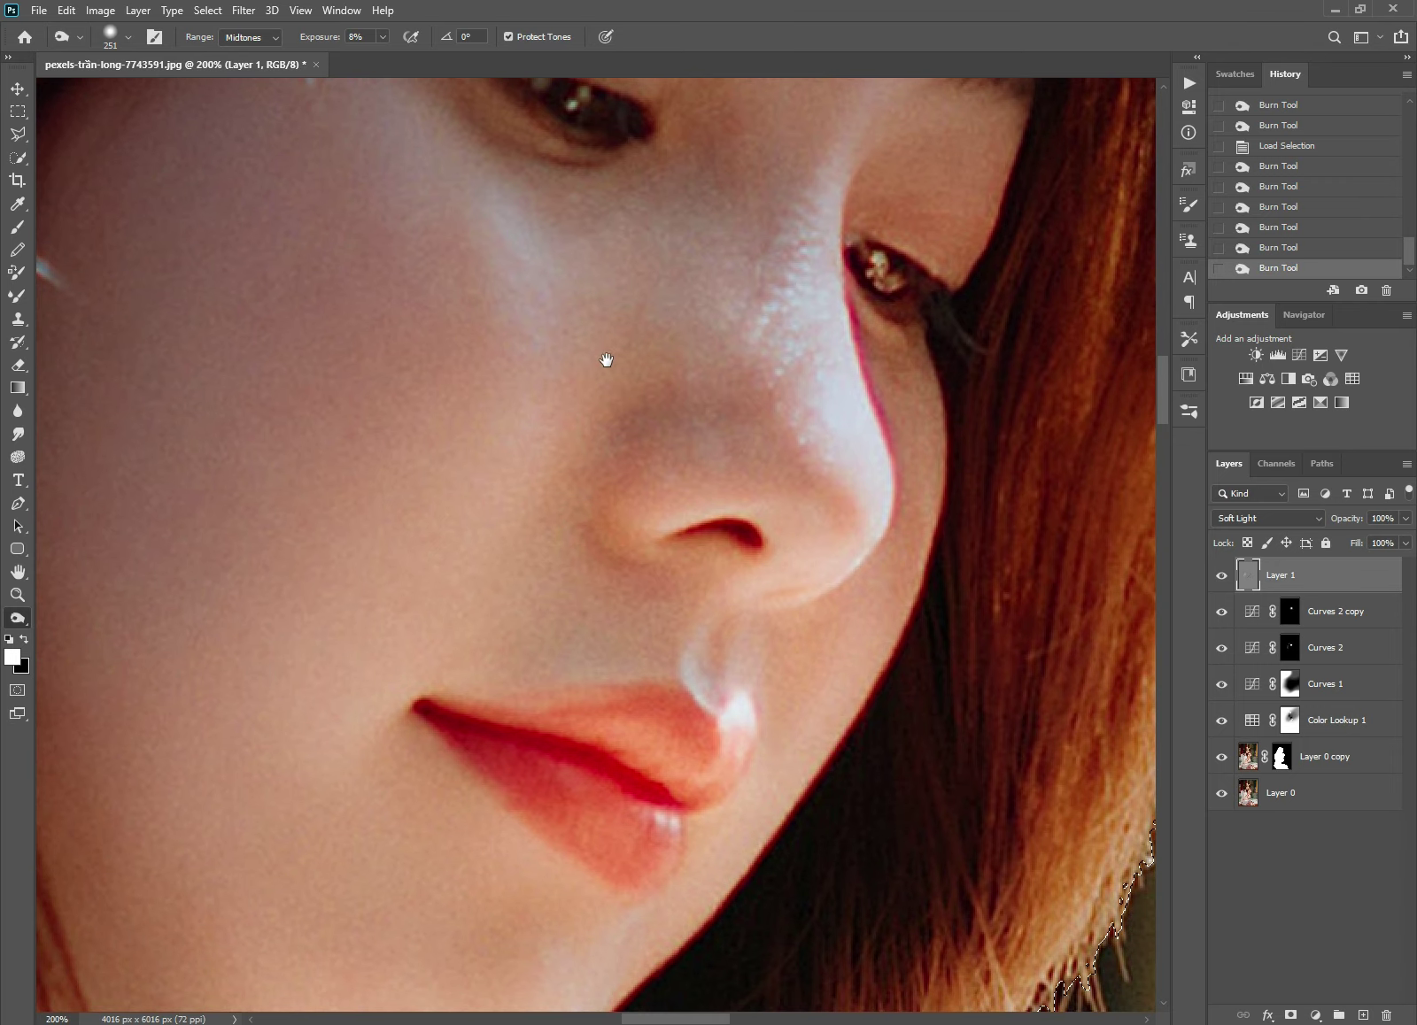
{"action": "left_click_drag", "start_coordinate": [468, 290], "coordinate": [663, 456]}
{"action": "left_click_drag", "start_coordinate": [550, 186], "coordinate": [284, 506]}
{"action": "scroll", "coordinate": [443, 416], "scroll_direction": "down", "scroll_amount": 2}
{"action": "left_click_drag", "start_coordinate": [611, 317], "coordinate": [527, 497]}
{"action": "mouse_move", "coordinate": [664, 316]}
{"action": "left_mouse_down"}
{"action": "mouse_move", "coordinate": [649, 189]}
{"action": "mouse_move", "coordinate": [684, 451]}
{"action": "left_mouse_up"}
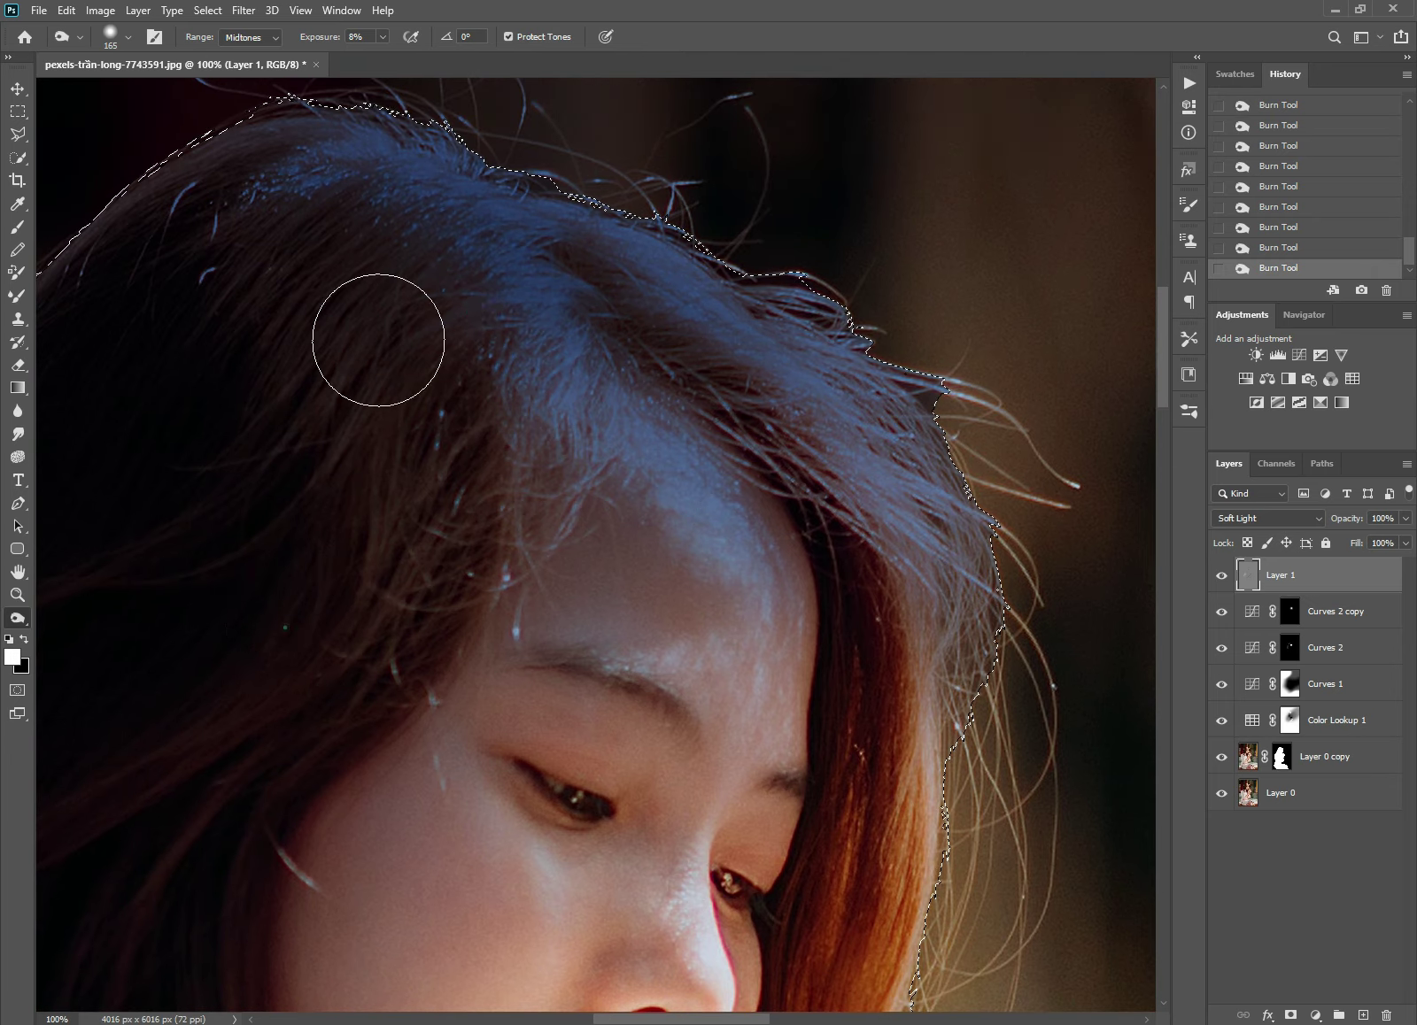
{"action": "scroll", "coordinate": [379, 332], "scroll_direction": "down", "scroll_amount": 2}
{"action": "scroll", "coordinate": [538, 387], "scroll_direction": "down", "scroll_amount": 2}
{"action": "scroll", "coordinate": [641, 470], "scroll_direction": "down", "scroll_amount": 1}
{"action": "key", "text": "ctrl+d"}
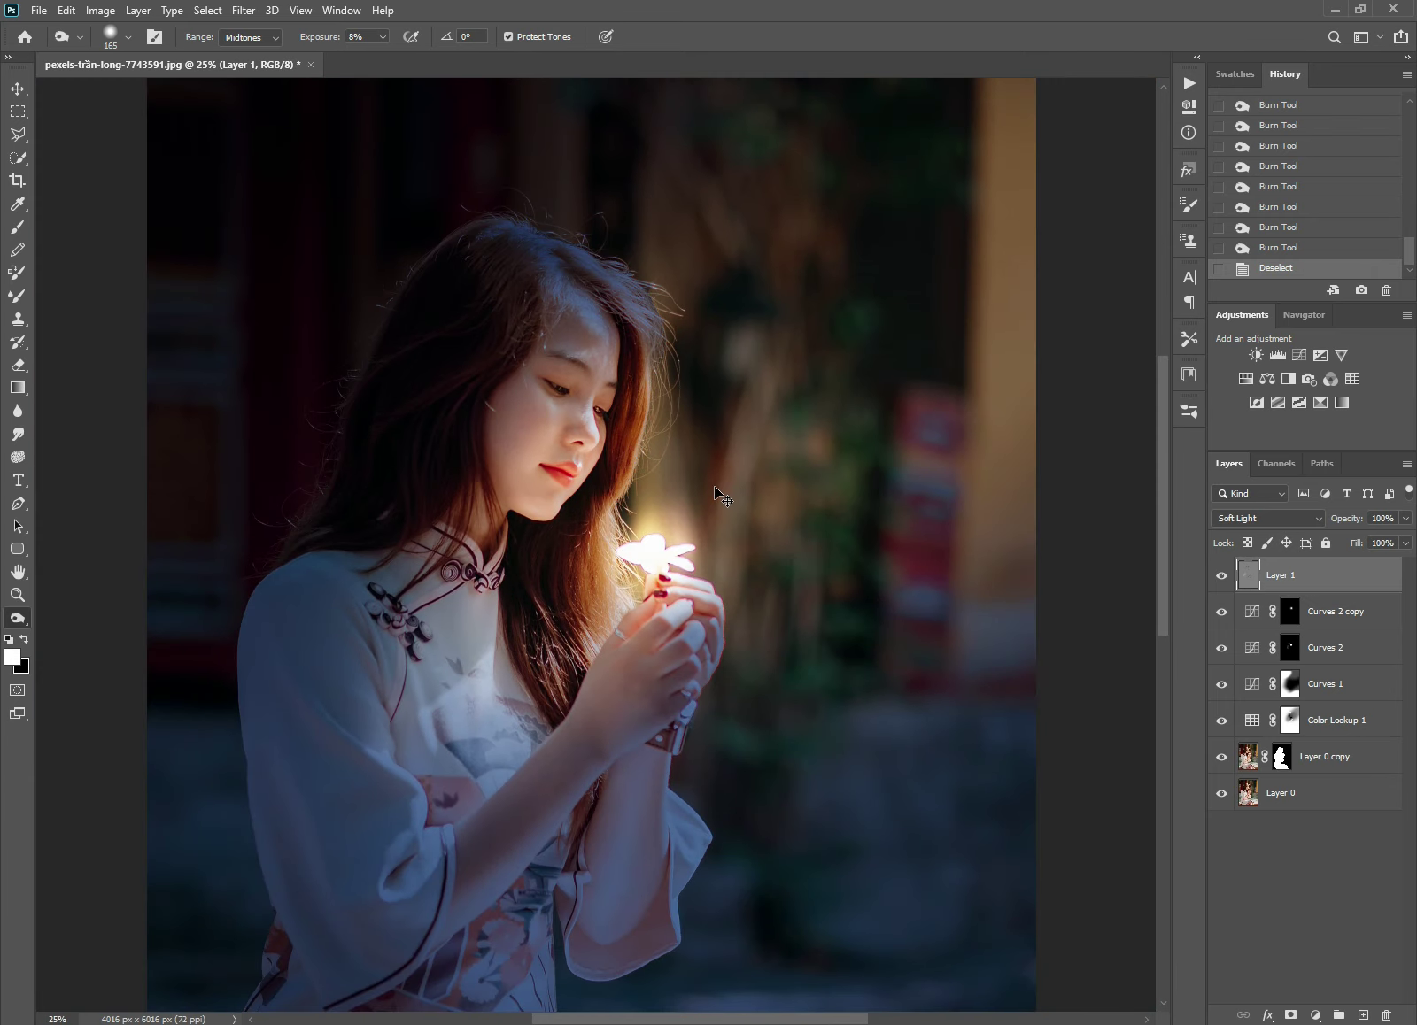
{"action": "left_click", "coordinate": [1222, 577]}
{"action": "left_click", "coordinate": [1222, 576]}
{"action": "left_click", "coordinate": [1222, 576]}
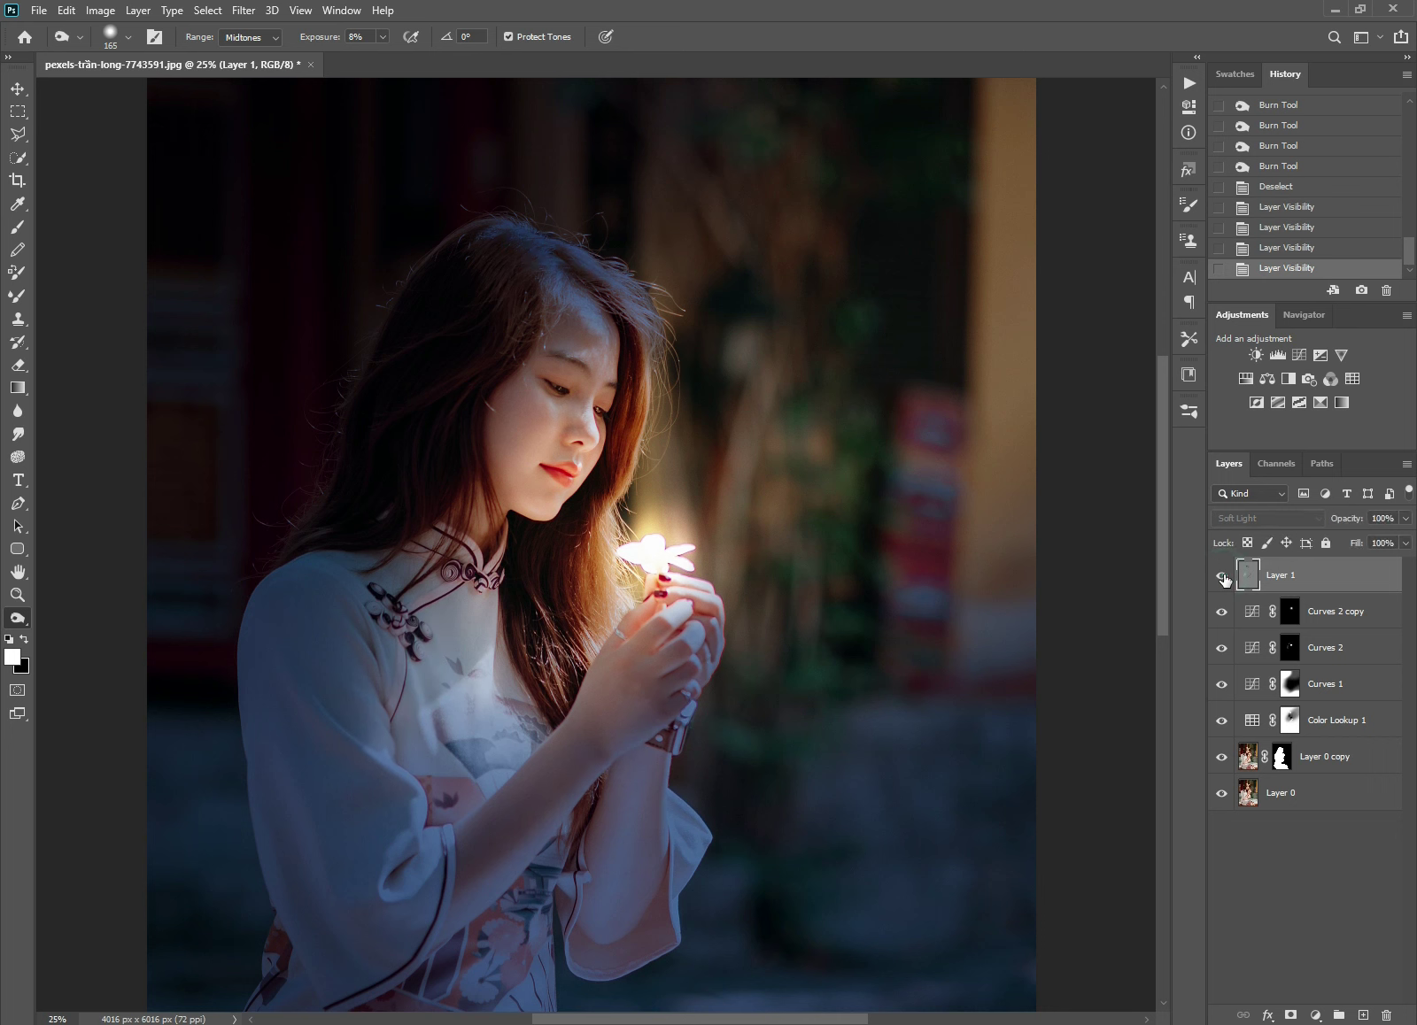
{"action": "left_click", "coordinate": [1223, 577]}
{"action": "left_click", "coordinate": [1223, 577]}
{"action": "left_click", "coordinate": [1223, 577]}
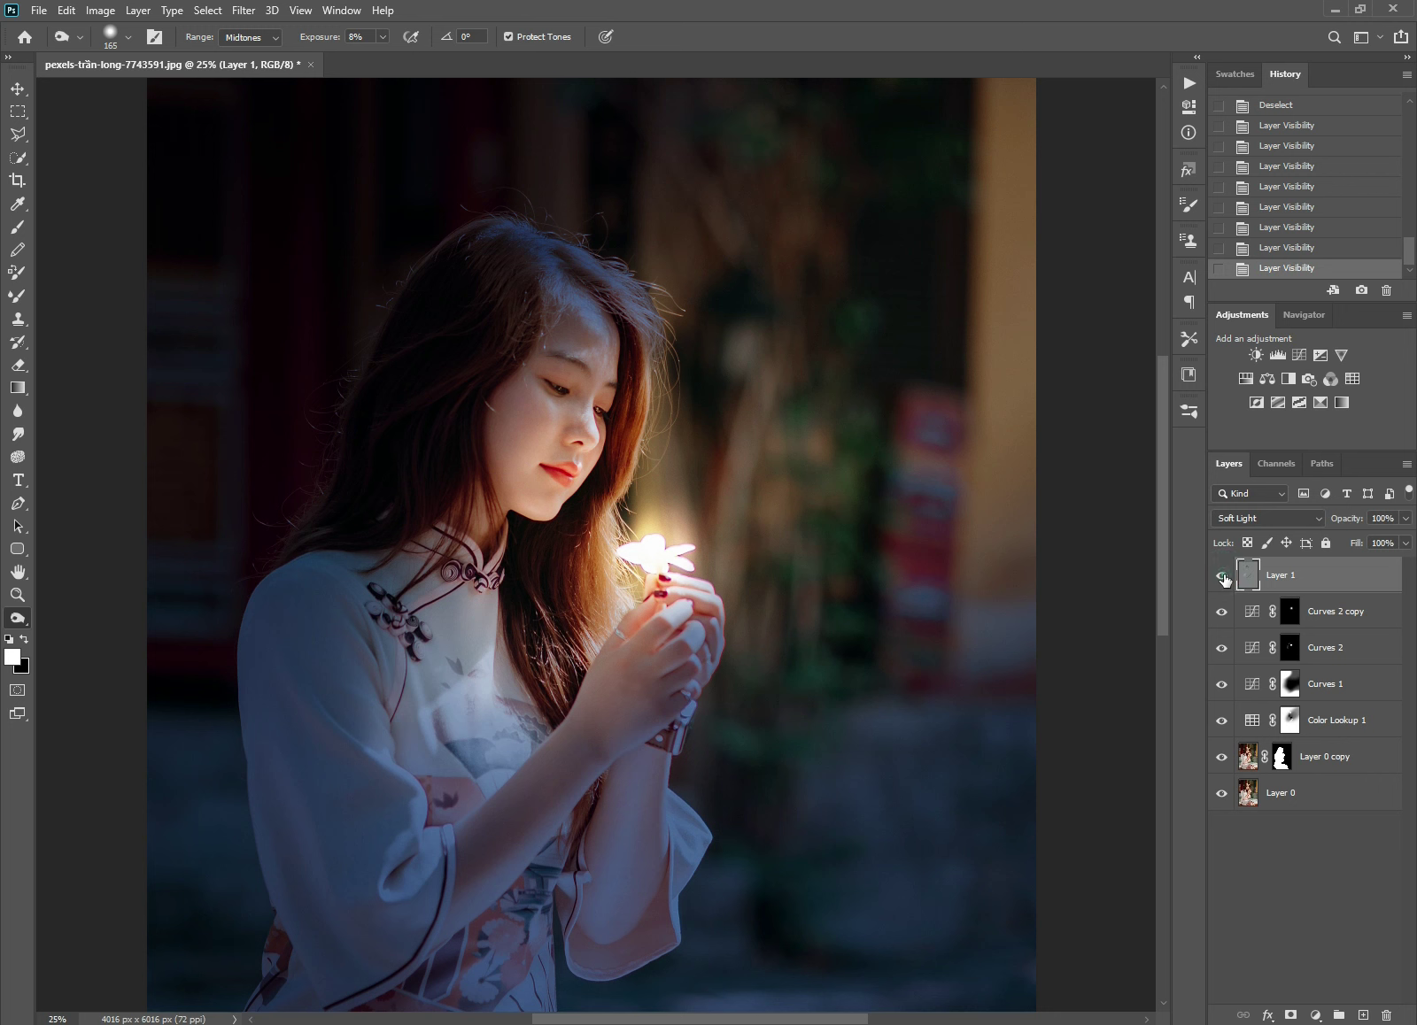
{"action": "left_click", "coordinate": [1223, 577]}
{"action": "left_click", "coordinate": [1223, 576]}
{"action": "left_click", "coordinate": [1223, 577]}
{"action": "left_click", "coordinate": [1222, 577]}
{"action": "left_click", "coordinate": [1223, 576]}
{"action": "left_click", "coordinate": [524, 402]}
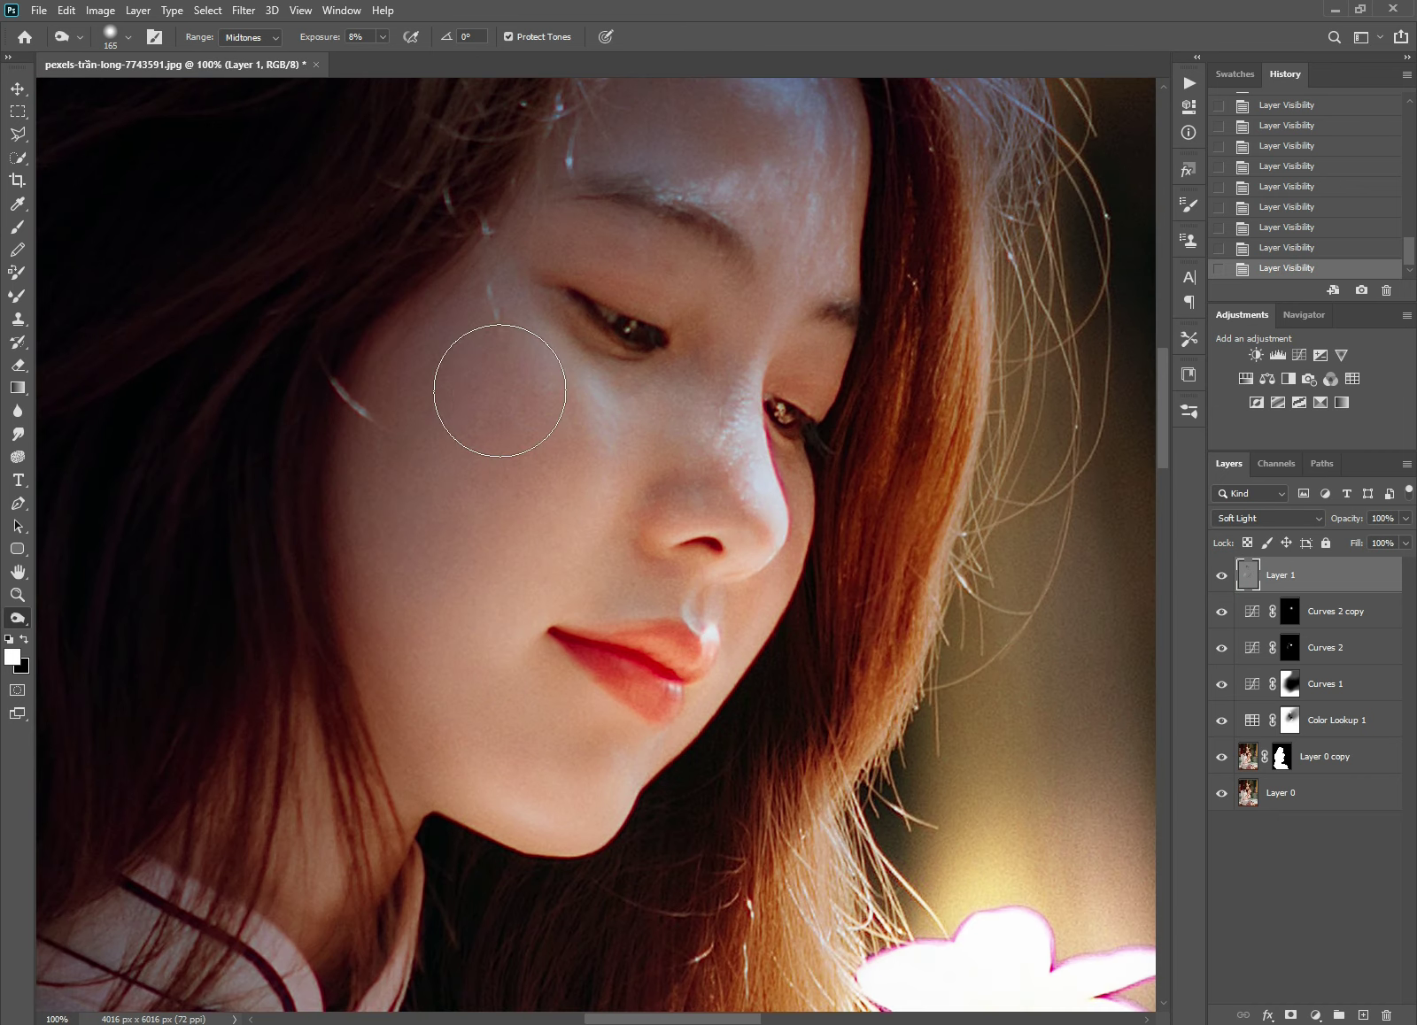
Step: Burn under the eye, along the jaw, and over the neck and collar with a 269 px brush
{"action": "left_click_drag", "start_coordinate": [479, 391], "coordinate": [503, 128]}
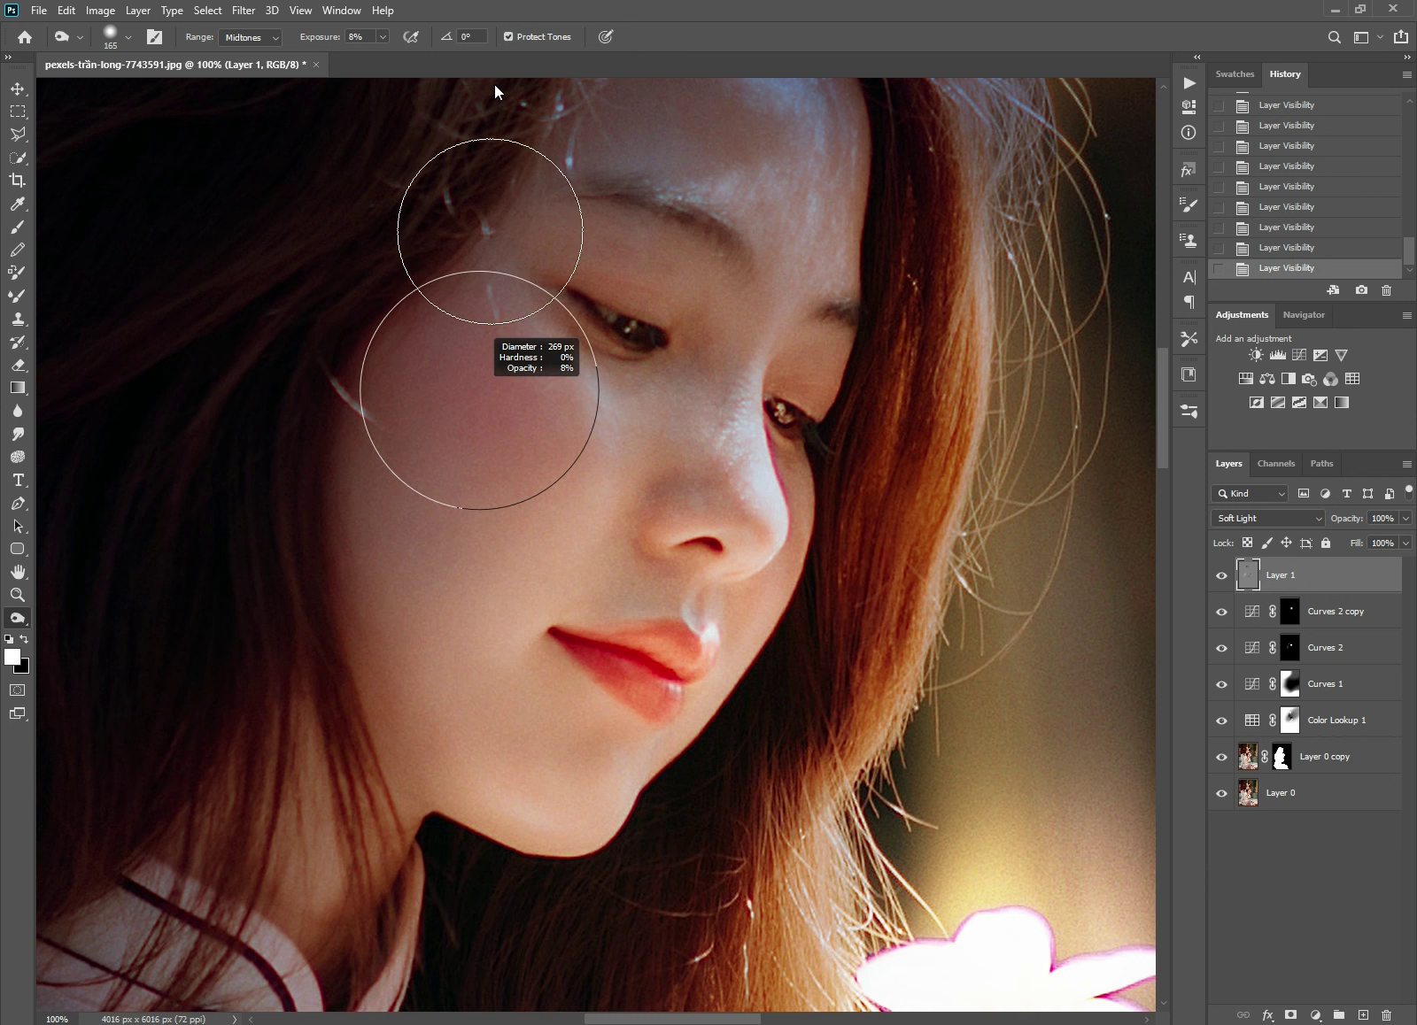
{"action": "left_click_drag", "start_coordinate": [462, 253], "coordinate": [443, 410]}
{"action": "mouse_move", "coordinate": [358, 670]}
{"action": "left_mouse_down"}
{"action": "mouse_move", "coordinate": [459, 247]}
{"action": "mouse_move", "coordinate": [392, 541]}
{"action": "mouse_move", "coordinate": [405, 165]}
{"action": "left_mouse_up"}
{"action": "left_click", "coordinate": [469, 222], "text": "alt"}
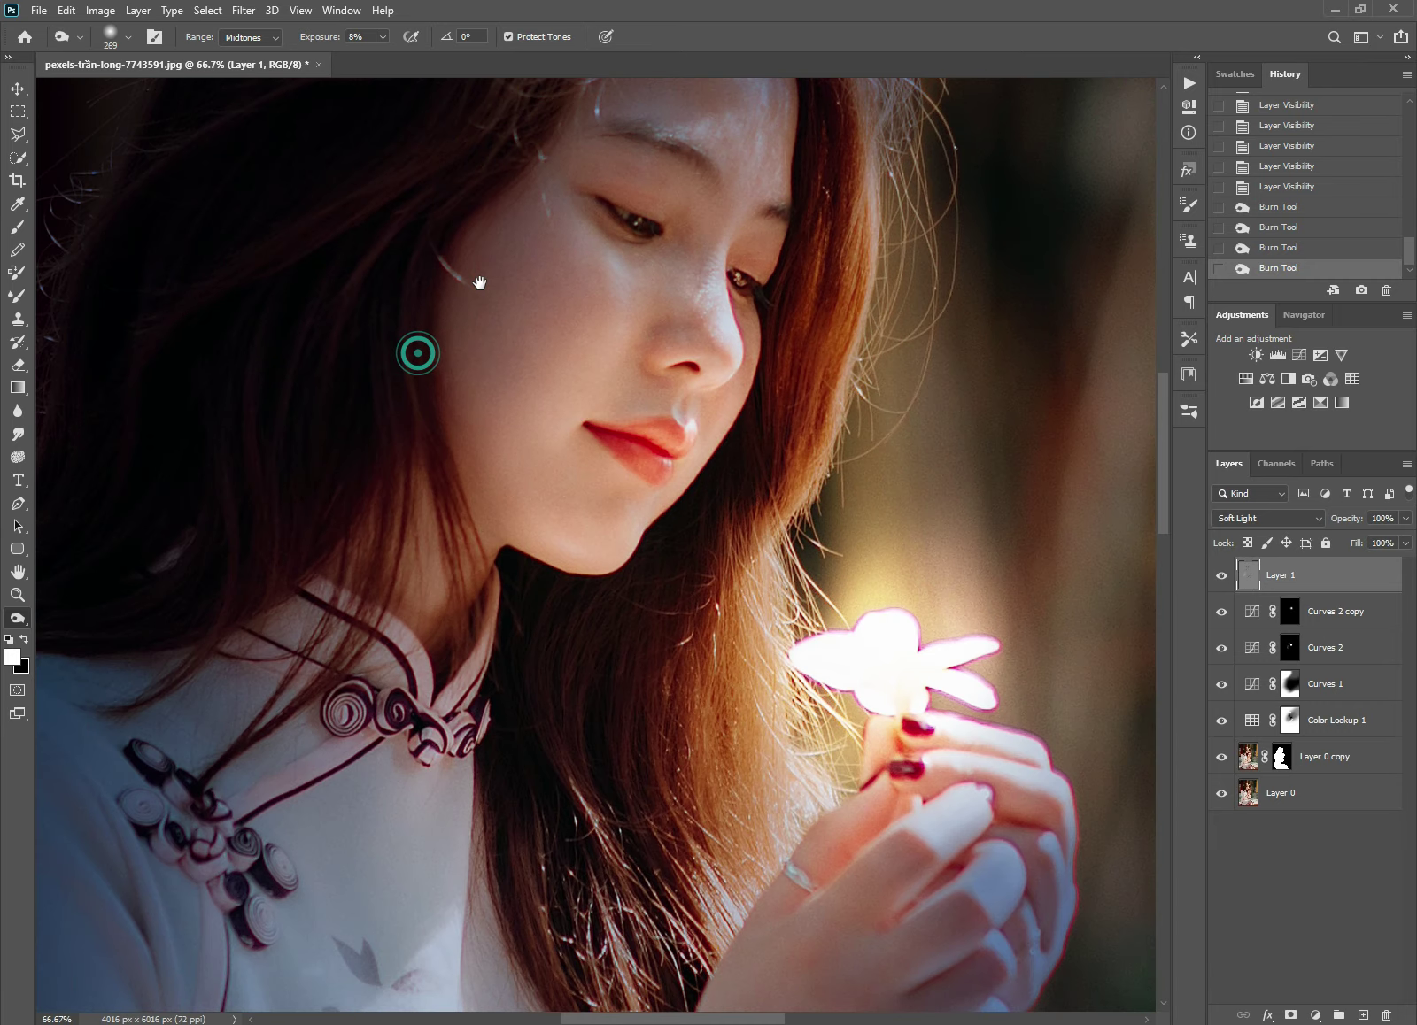
{"action": "mouse_move", "coordinate": [217, 681]}
{"action": "left_mouse_down"}
{"action": "mouse_move", "coordinate": [395, 471]}
{"action": "mouse_move", "coordinate": [269, 689]}
{"action": "mouse_move", "coordinate": [405, 478]}
{"action": "mouse_move", "coordinate": [227, 751]}
{"action": "left_mouse_up"}
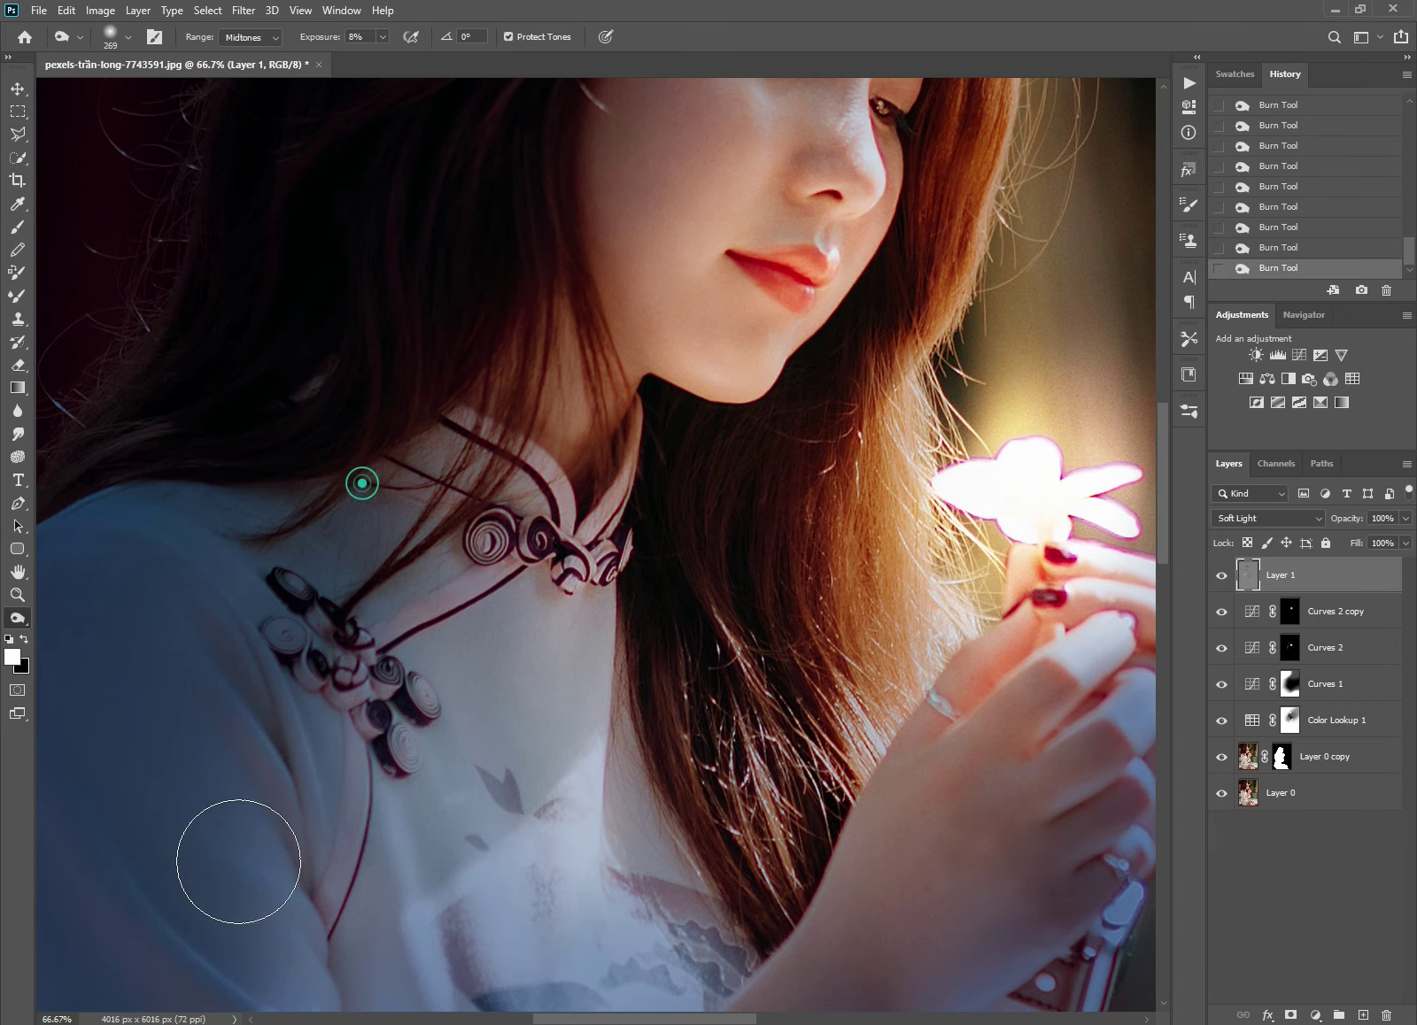
{"action": "scroll", "coordinate": [291, 642], "scroll_direction": "down", "scroll_amount": 1}
{"action": "left_click_drag", "start_coordinate": [656, 675], "coordinate": [595, 484]}
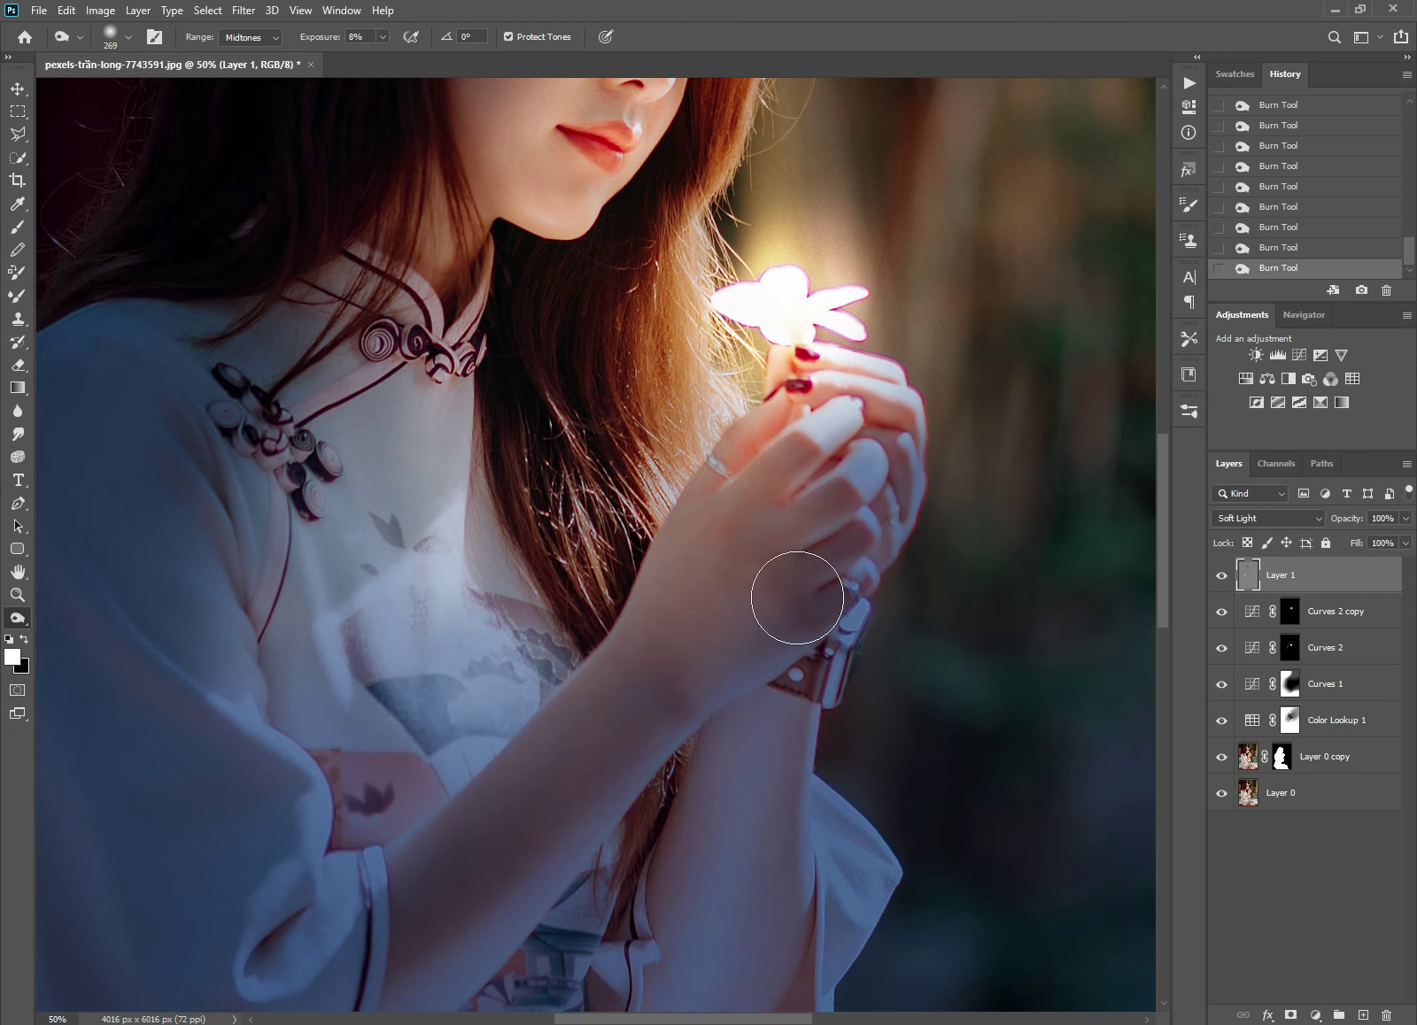
{"action": "scroll", "coordinate": [645, 730], "scroll_direction": "down", "scroll_amount": 1}
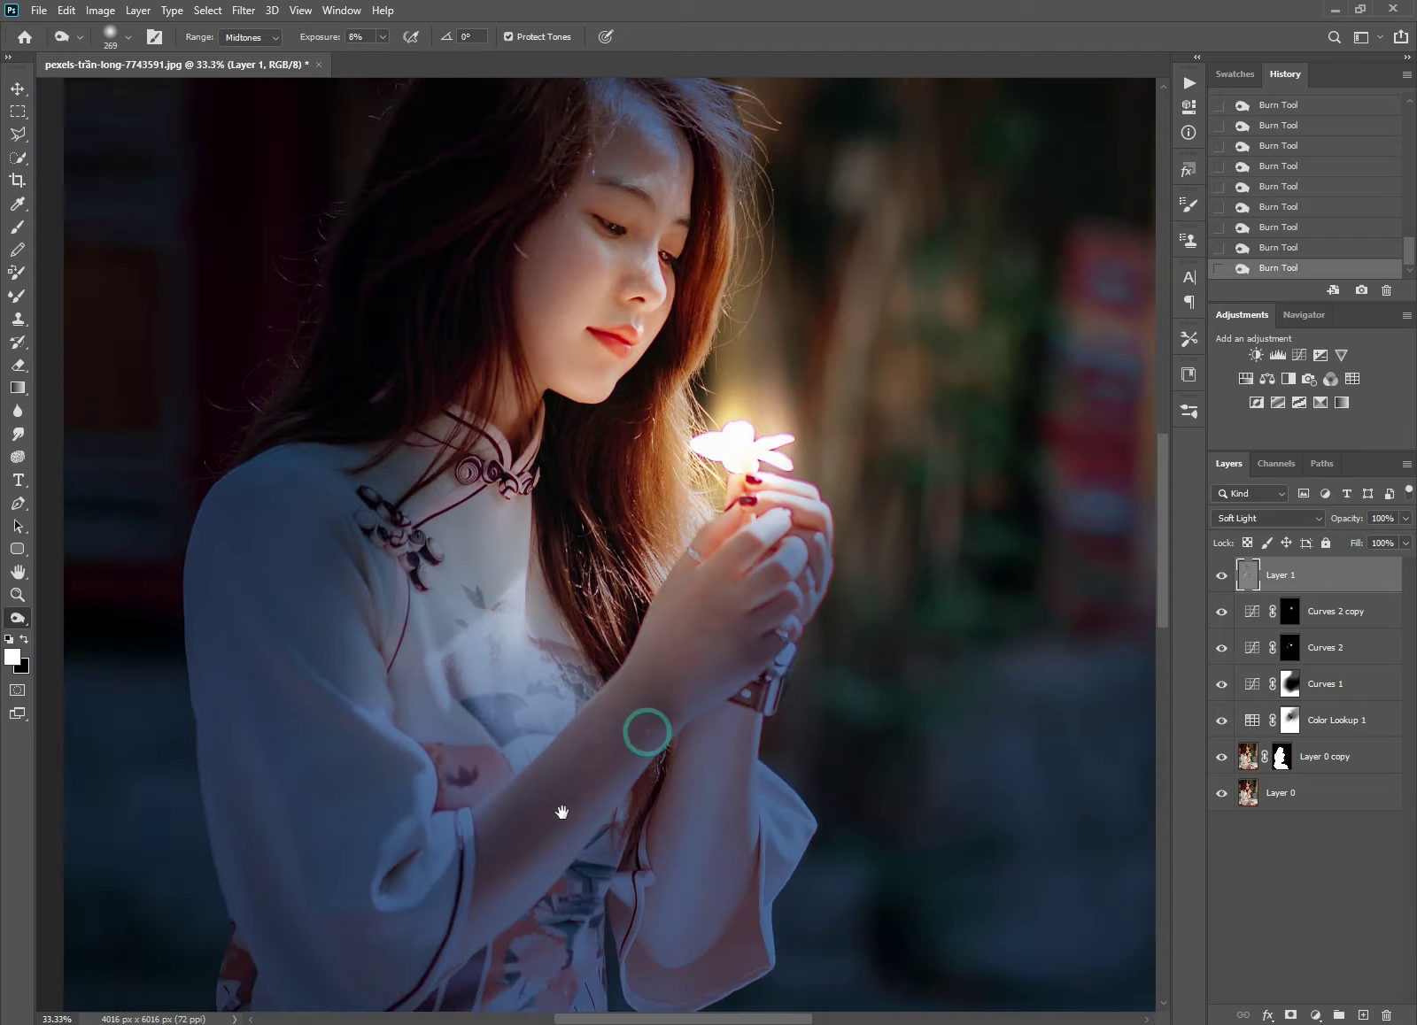
{"action": "left_click_drag", "start_coordinate": [560, 816], "coordinate": [600, 727]}
{"action": "scroll", "coordinate": [556, 778], "scroll_direction": "down", "scroll_amount": 1}
{"action": "scroll", "coordinate": [556, 778], "scroll_direction": "down", "scroll_amount": 2}
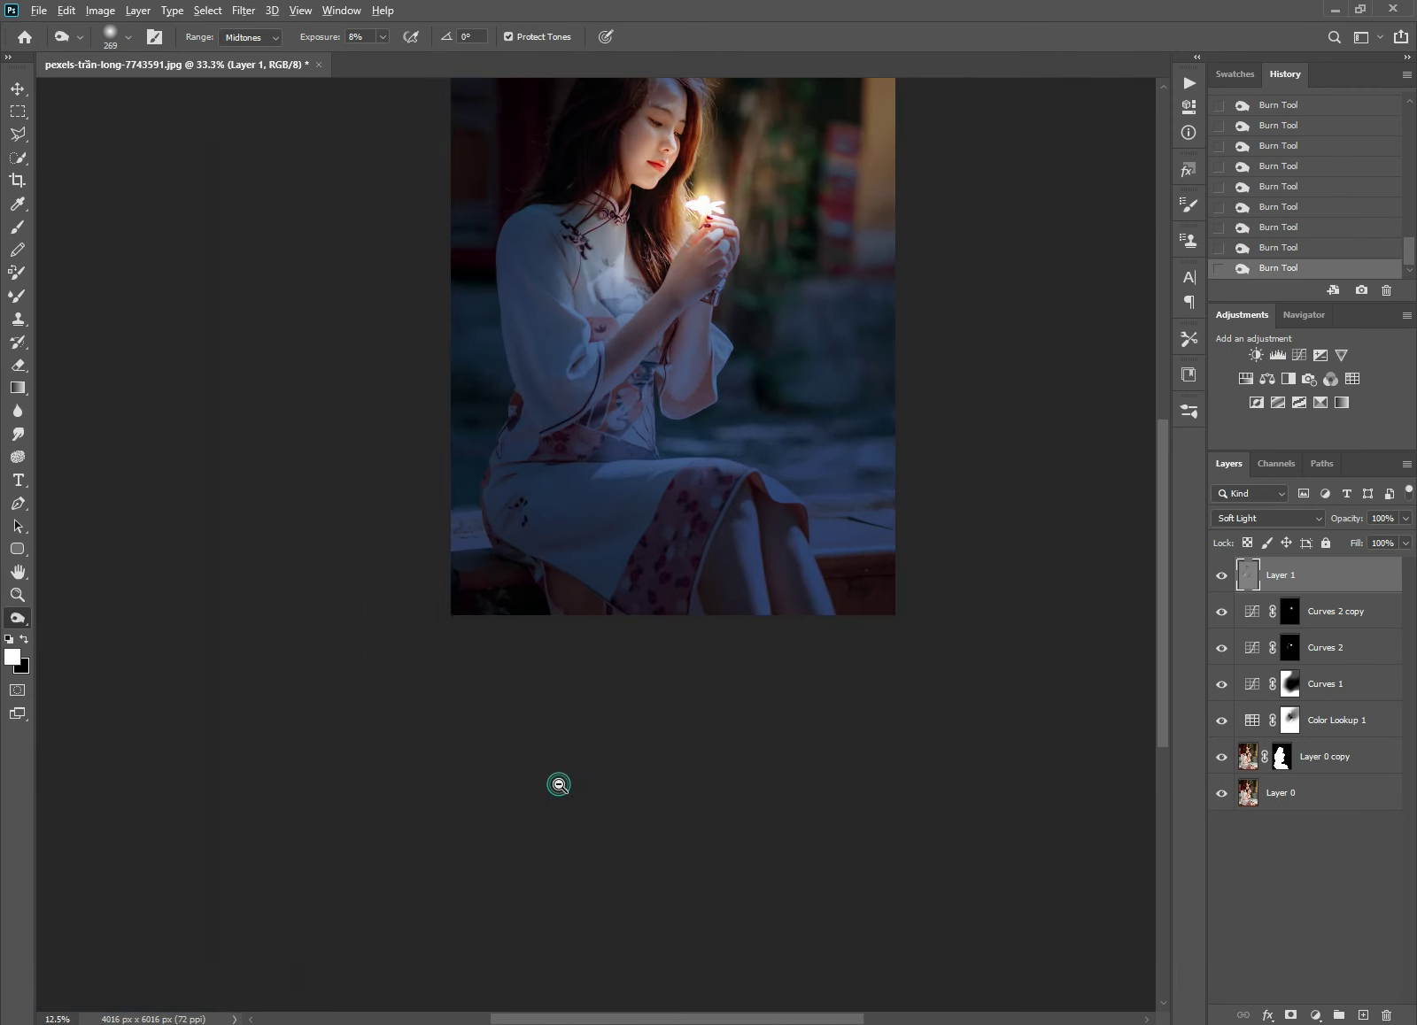
{"action": "scroll", "coordinate": [556, 777], "scroll_direction": "down", "scroll_amount": 1}
{"action": "left_click_drag", "start_coordinate": [695, 260], "coordinate": [635, 448]}
{"action": "scroll", "coordinate": [635, 447], "scroll_direction": "up", "scroll_amount": 1}
{"action": "scroll", "coordinate": [567, 389], "scroll_direction": "up", "scroll_amount": 1}
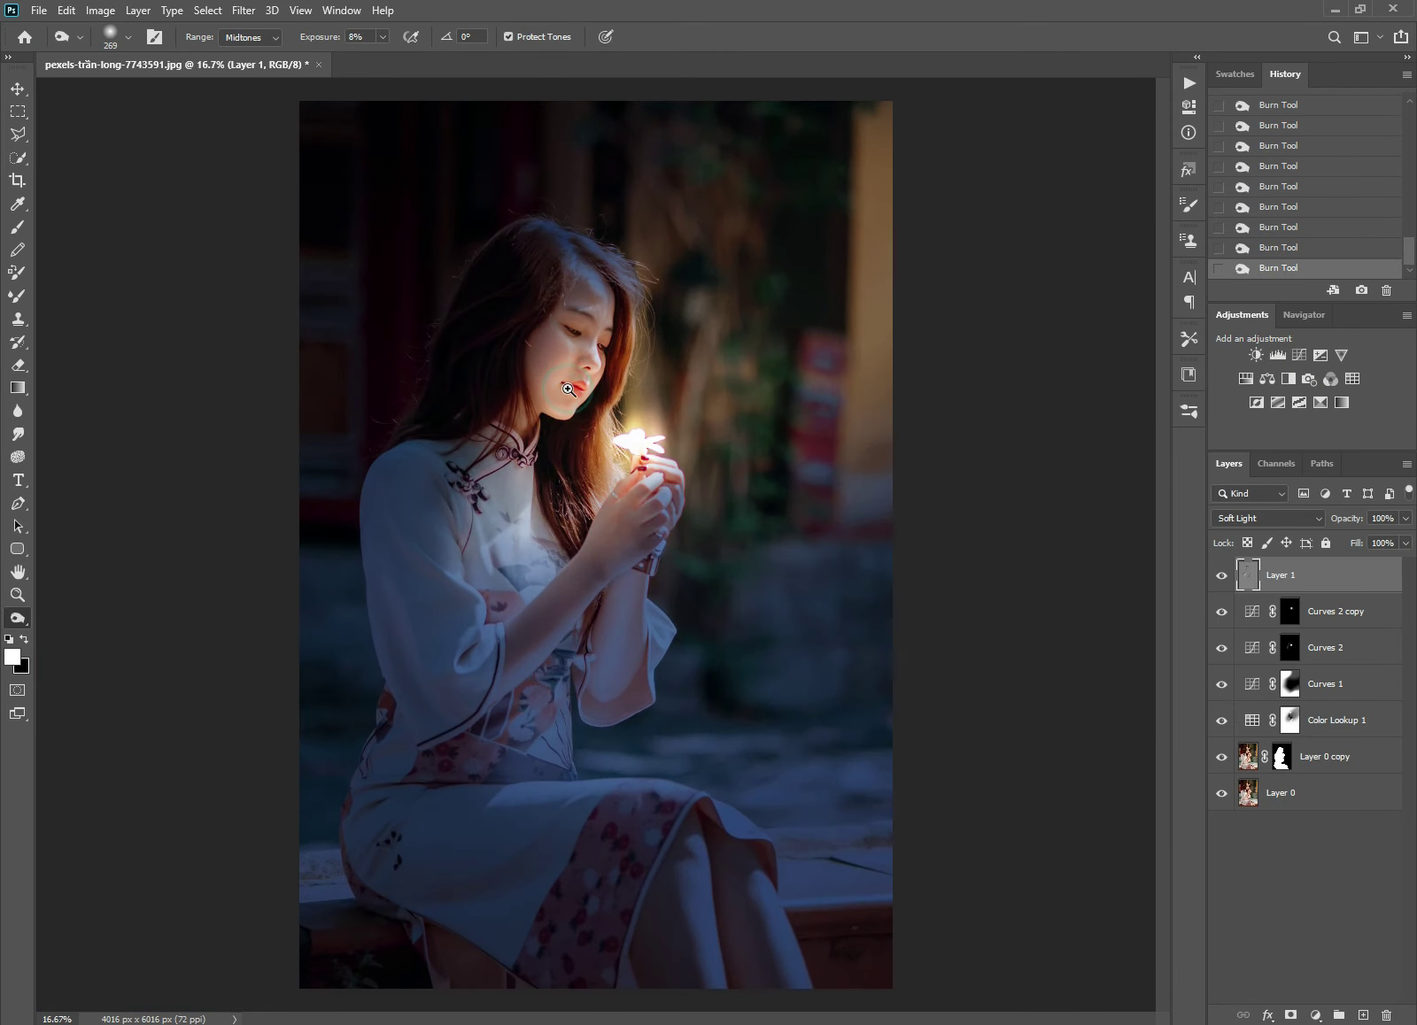
{"action": "scroll", "coordinate": [575, 376], "scroll_direction": "up", "scroll_amount": 1}
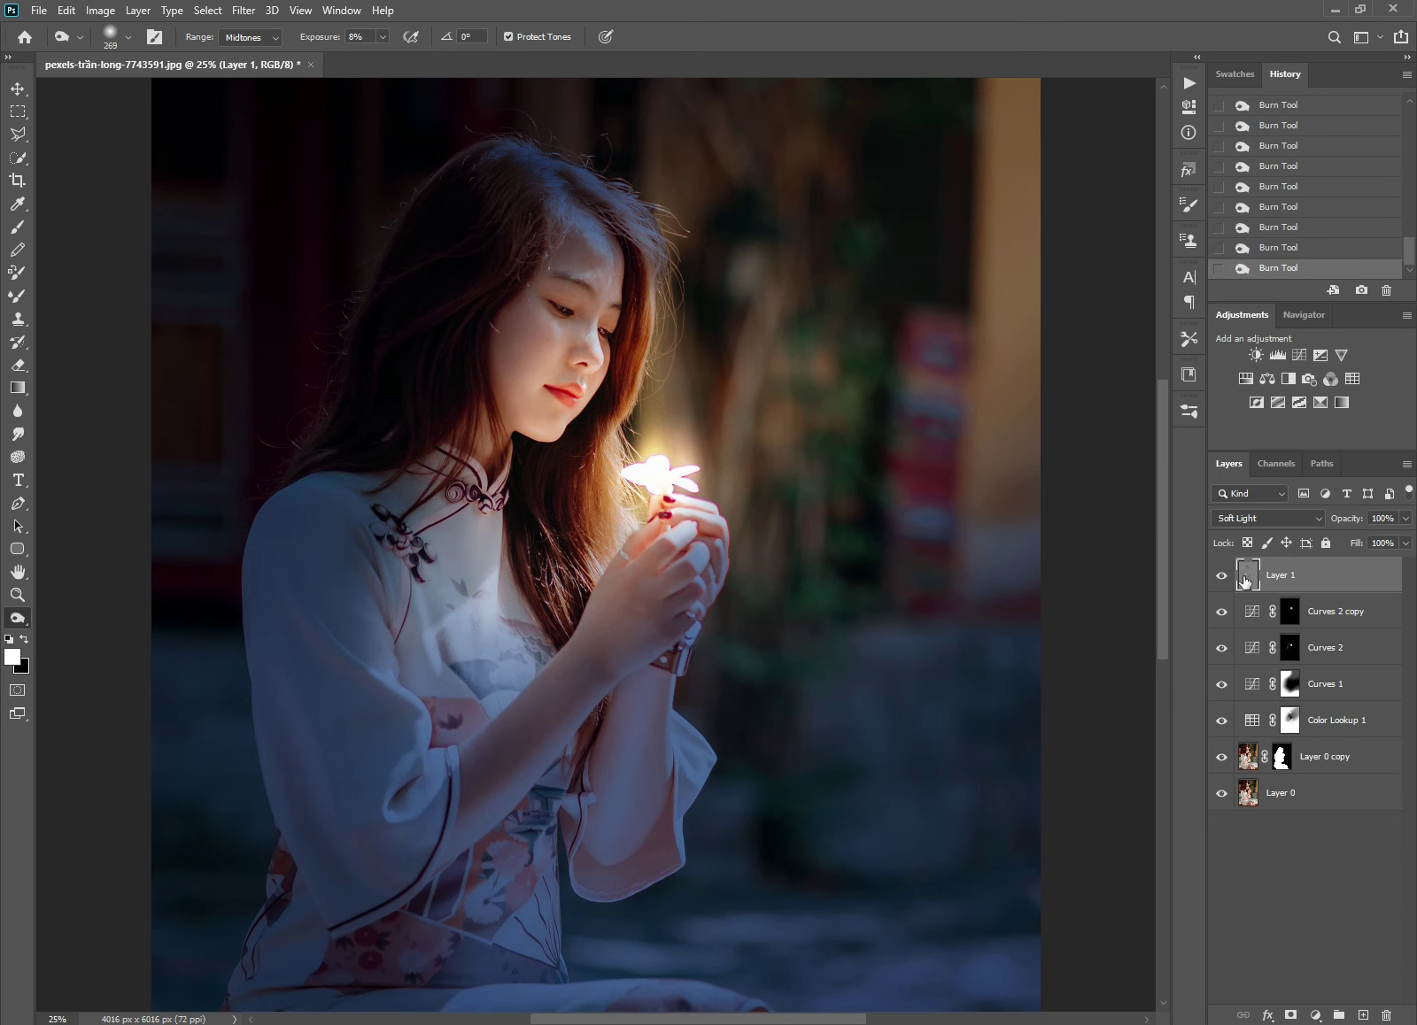
{"action": "scroll", "coordinate": [1053, 581], "scroll_direction": "down", "scroll_amount": 1}
{"action": "scroll", "coordinate": [1054, 581], "scroll_direction": "down", "scroll_amount": 1}
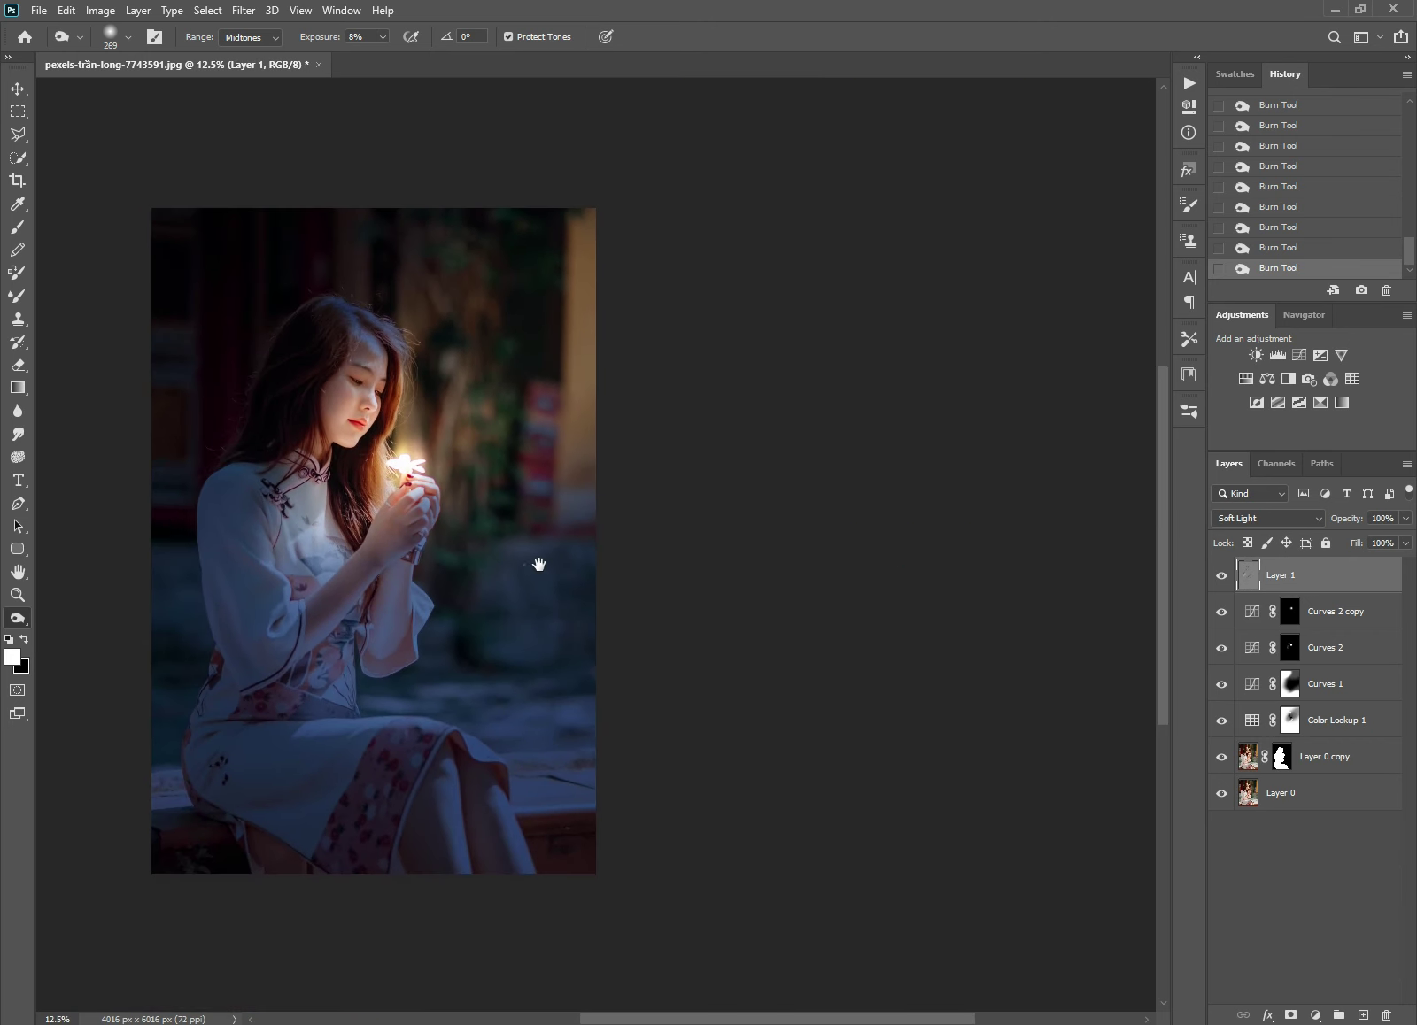
{"action": "left_click_drag", "start_coordinate": [537, 559], "coordinate": [648, 565]}
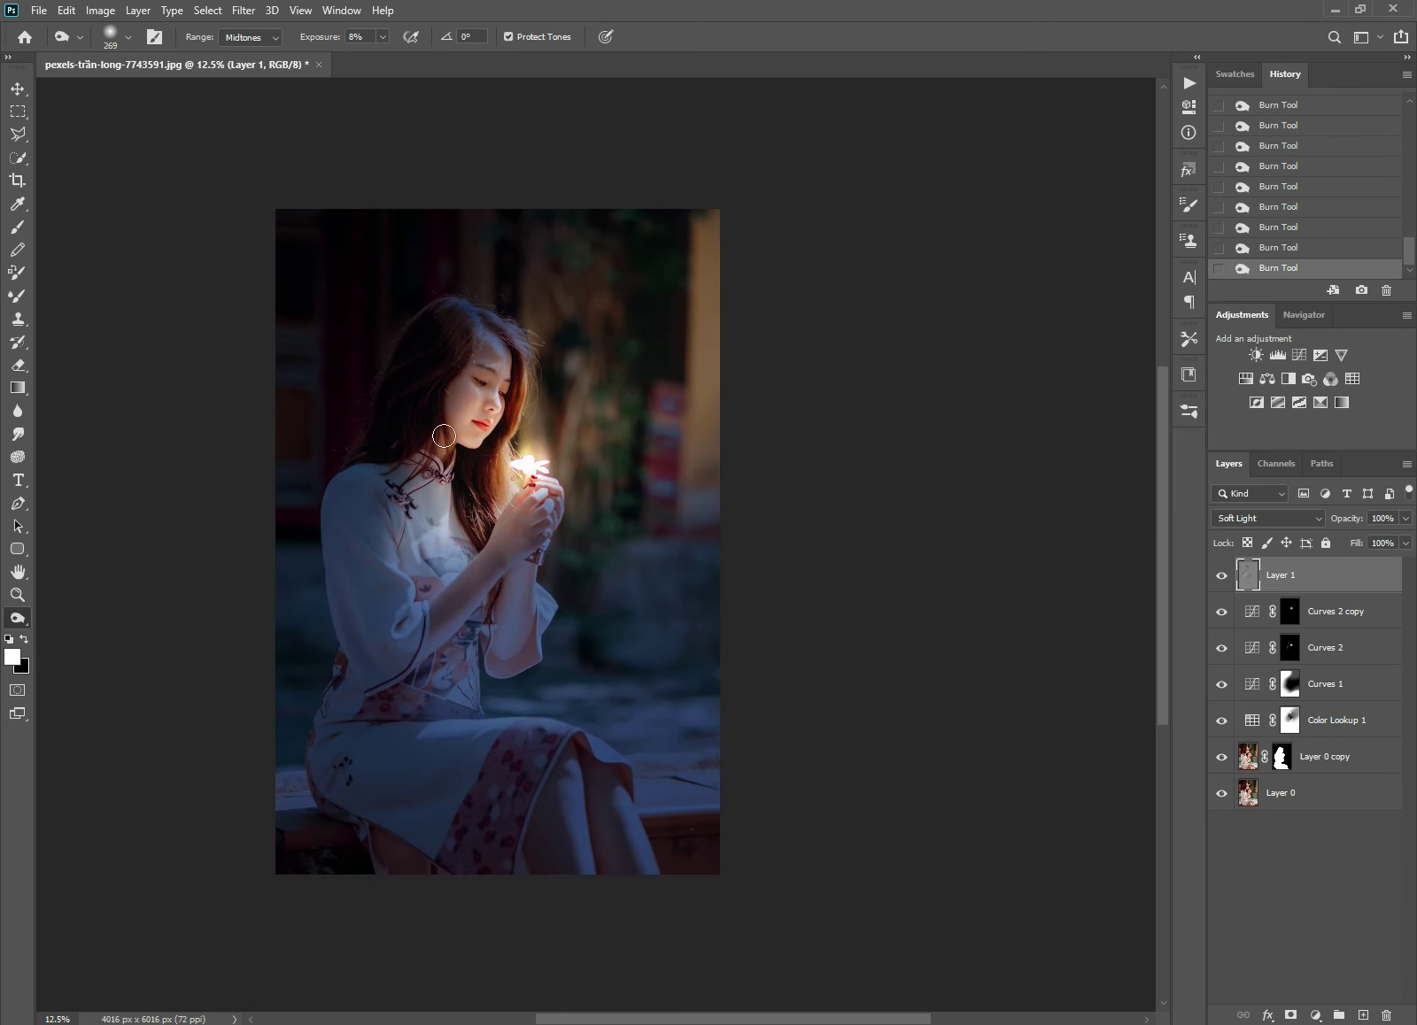
{"action": "scroll", "coordinate": [496, 461], "scroll_direction": "up", "scroll_amount": 1}
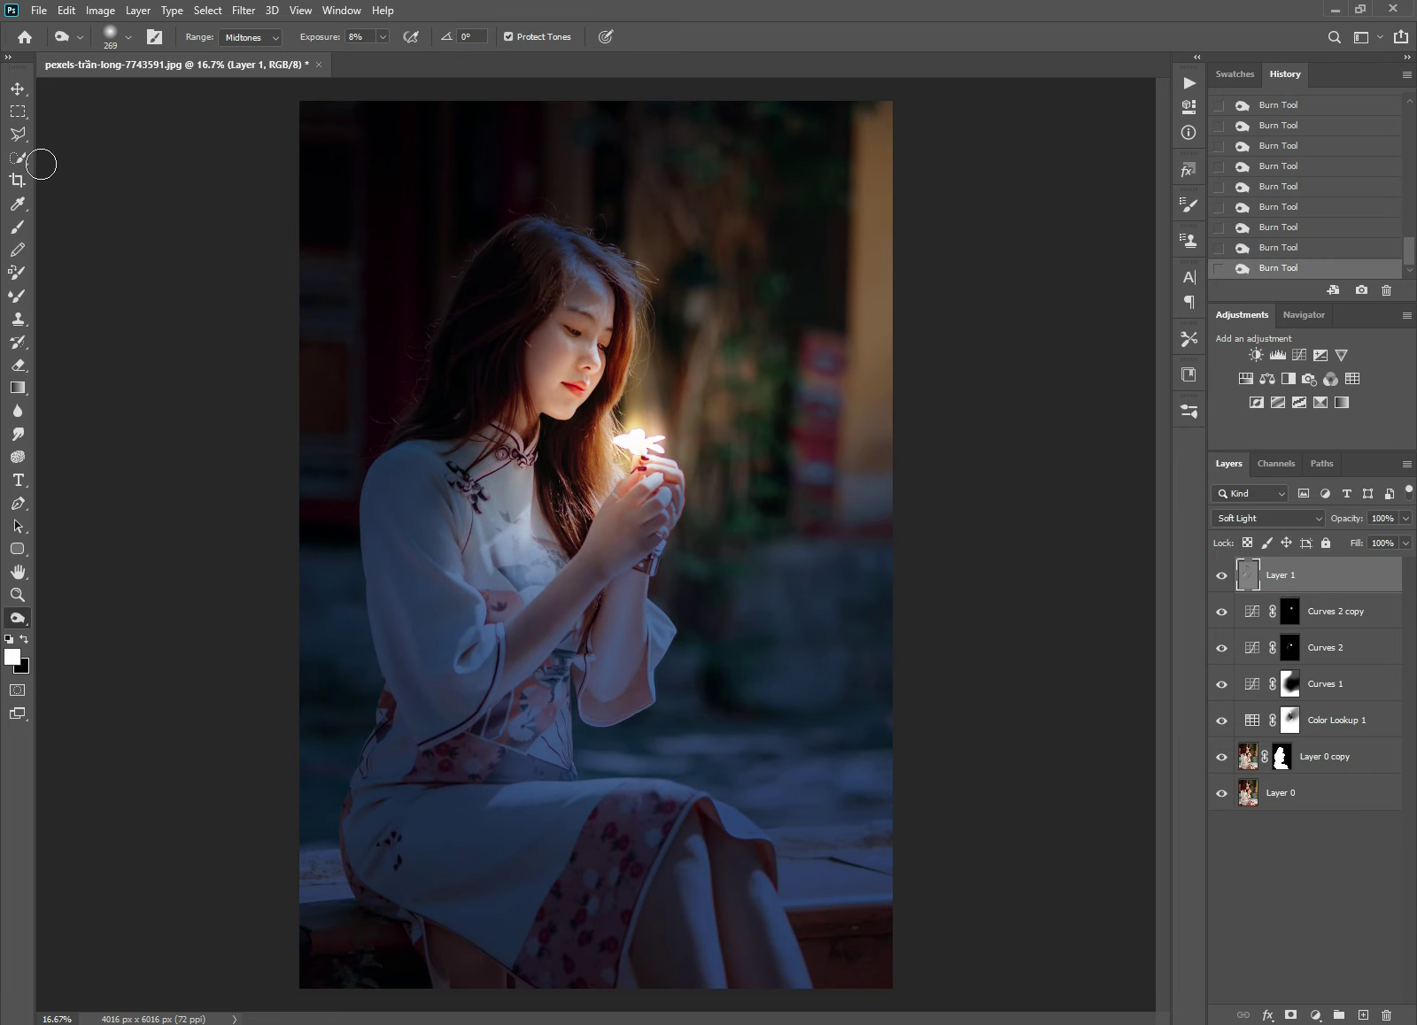
{"action": "left_click", "coordinate": [20, 89]}
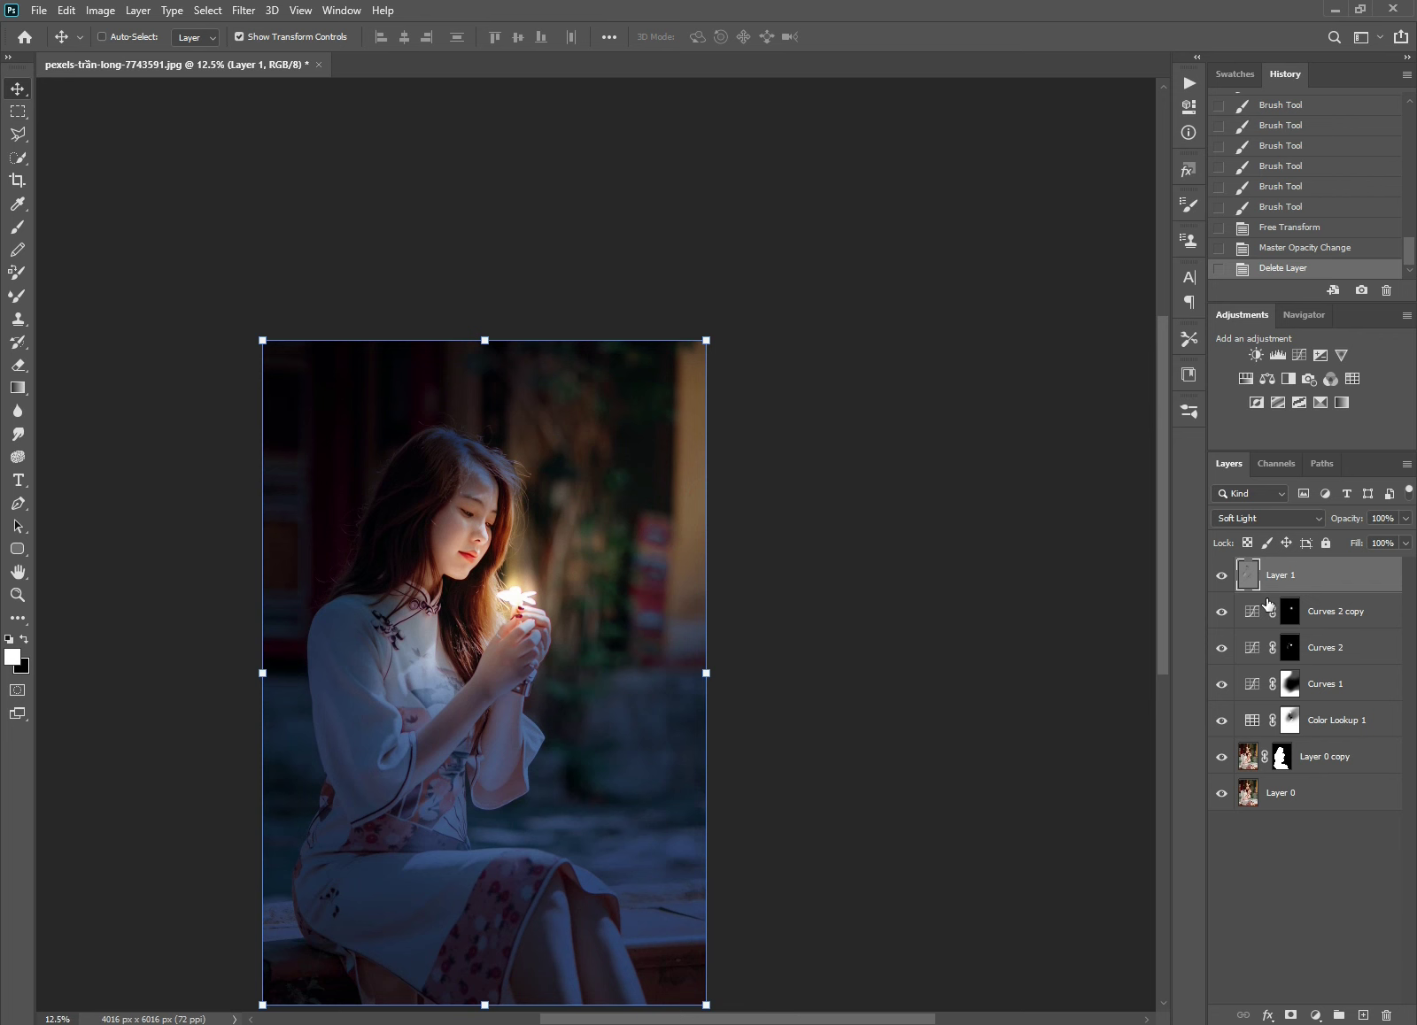
Step: Group Layer 1 through Layer 0 copy into Group 1 and stamp visible layers into Layer 2
{"action": "left_click", "coordinate": [1291, 582]}
{"action": "left_click", "coordinate": [1312, 756], "text": "shift"}
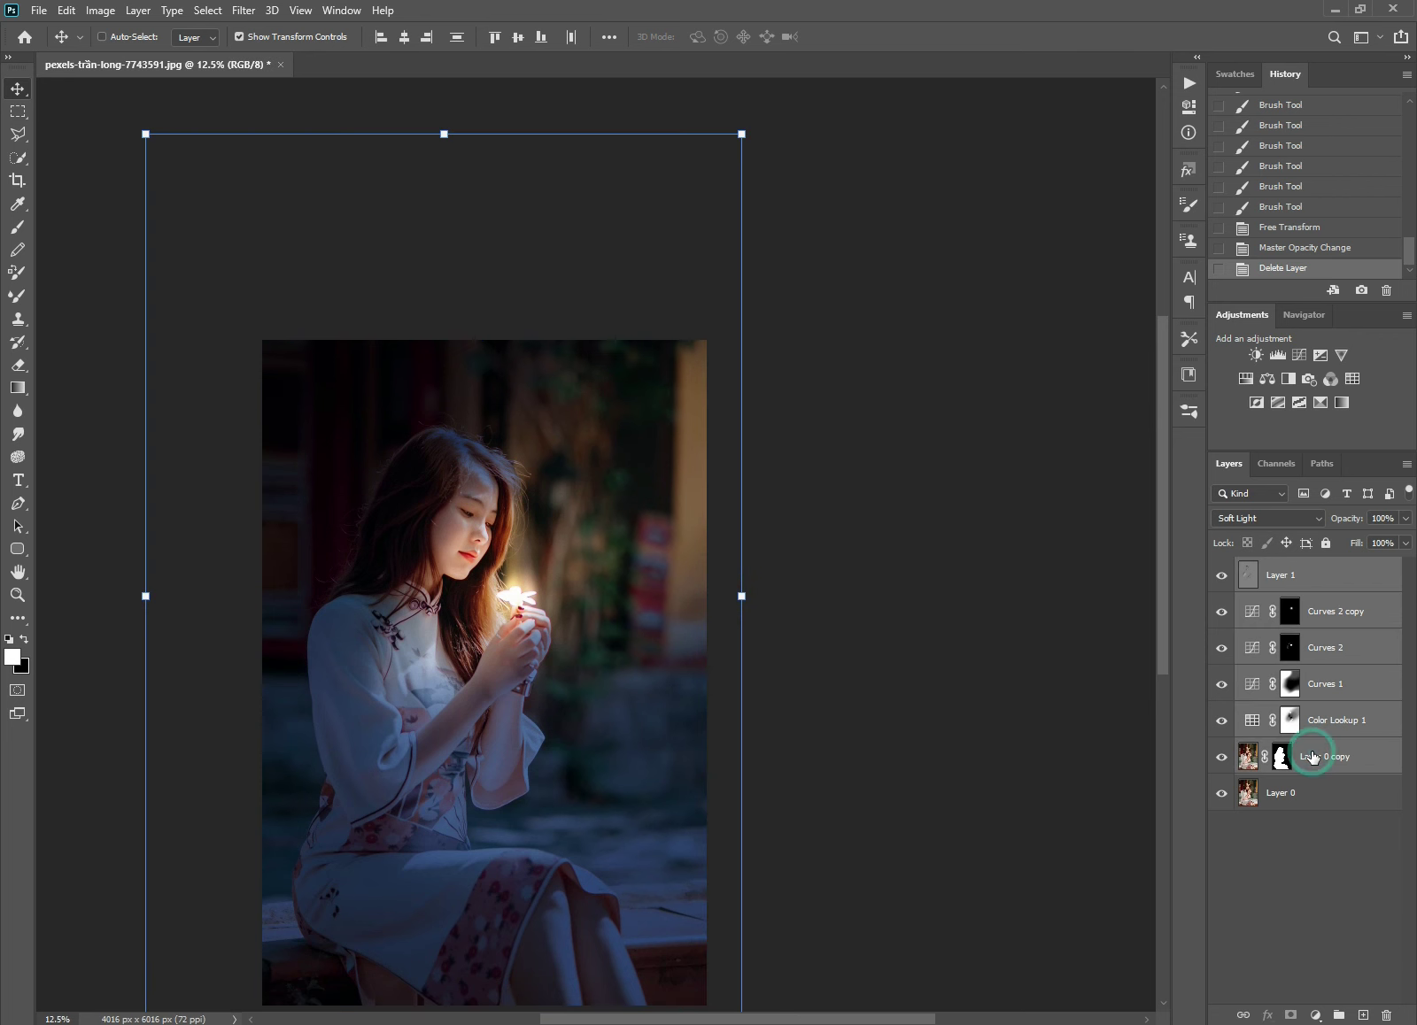
{"action": "key", "text": "ctrl+g"}
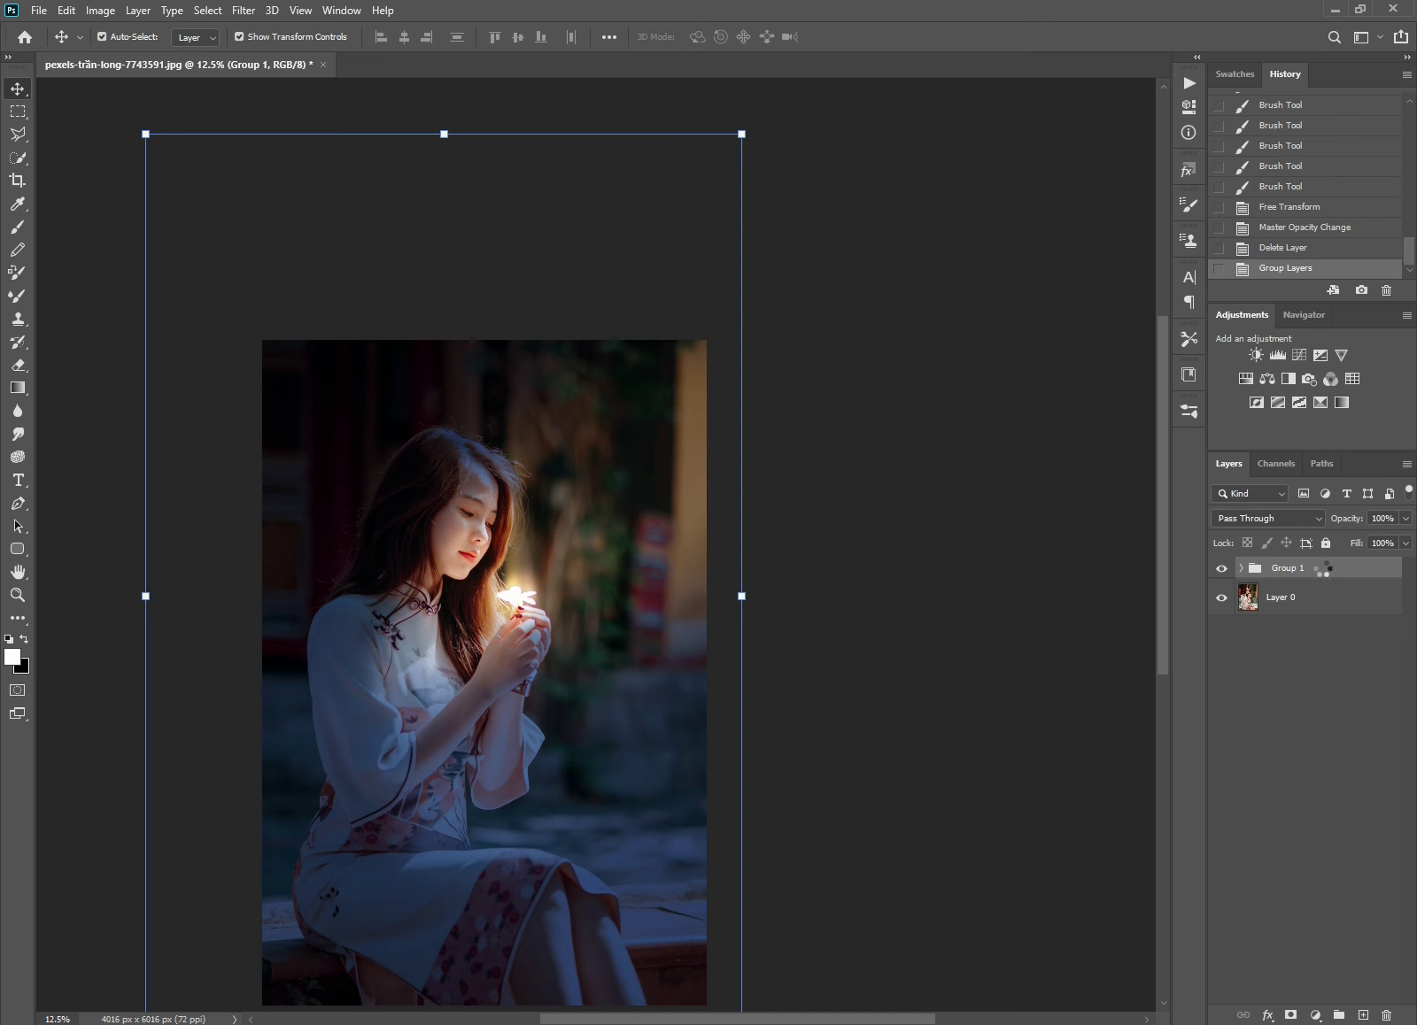
{"action": "key", "text": "ctrl+shift+alt+e"}
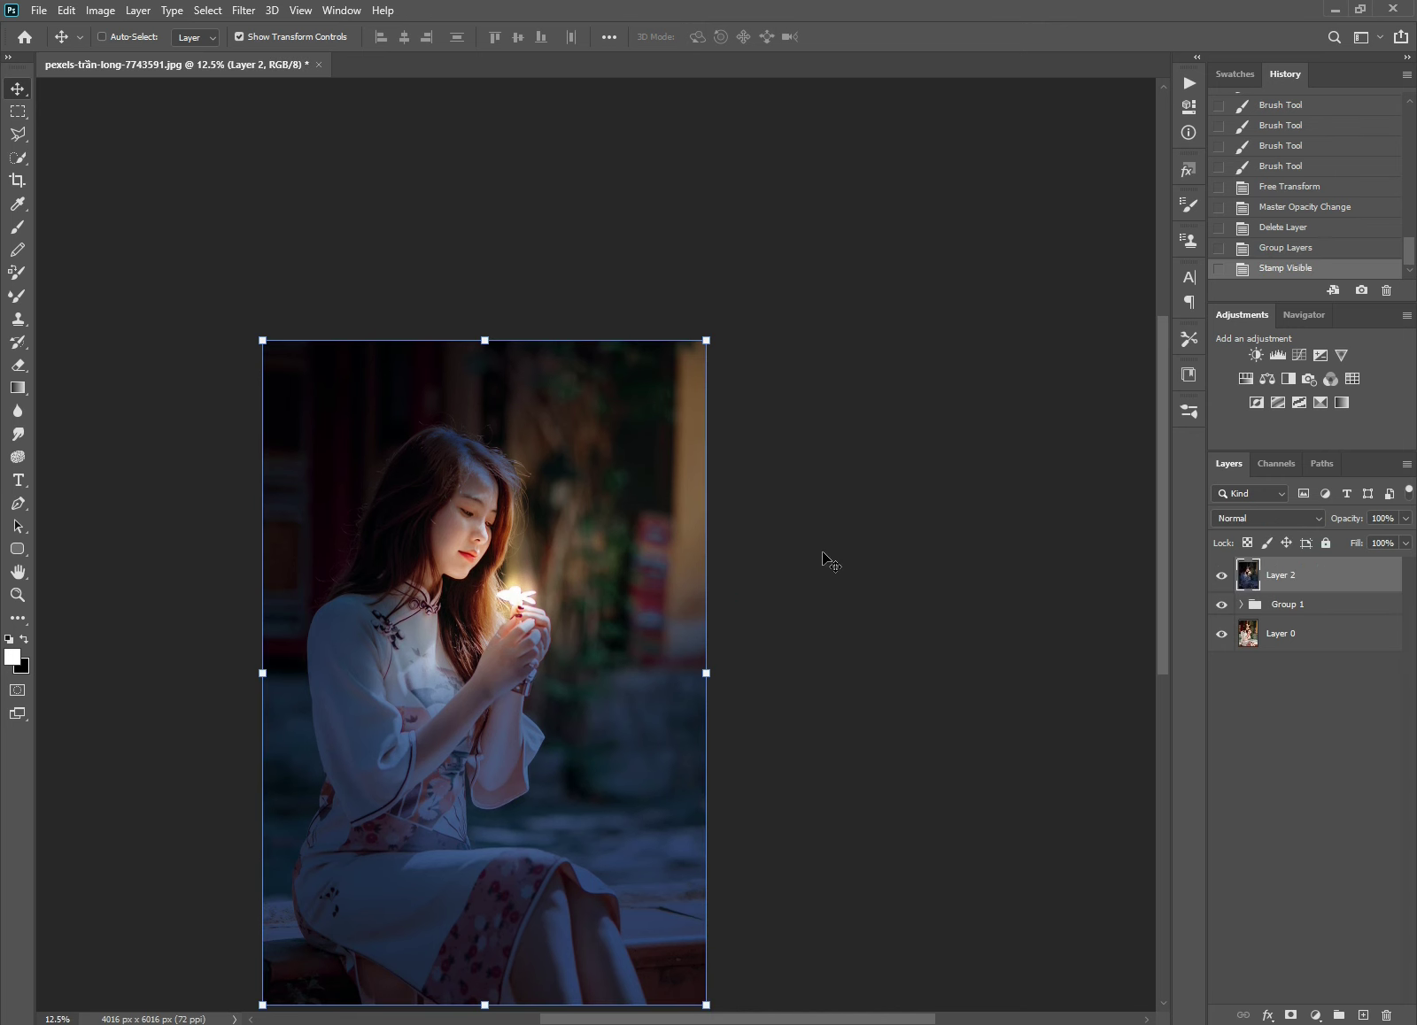
Step: Duplicate Layer 2 and open the Camera Raw Filter on Layer 2 copy
{"action": "left_click", "coordinate": [629, 628], "text": "alt"}
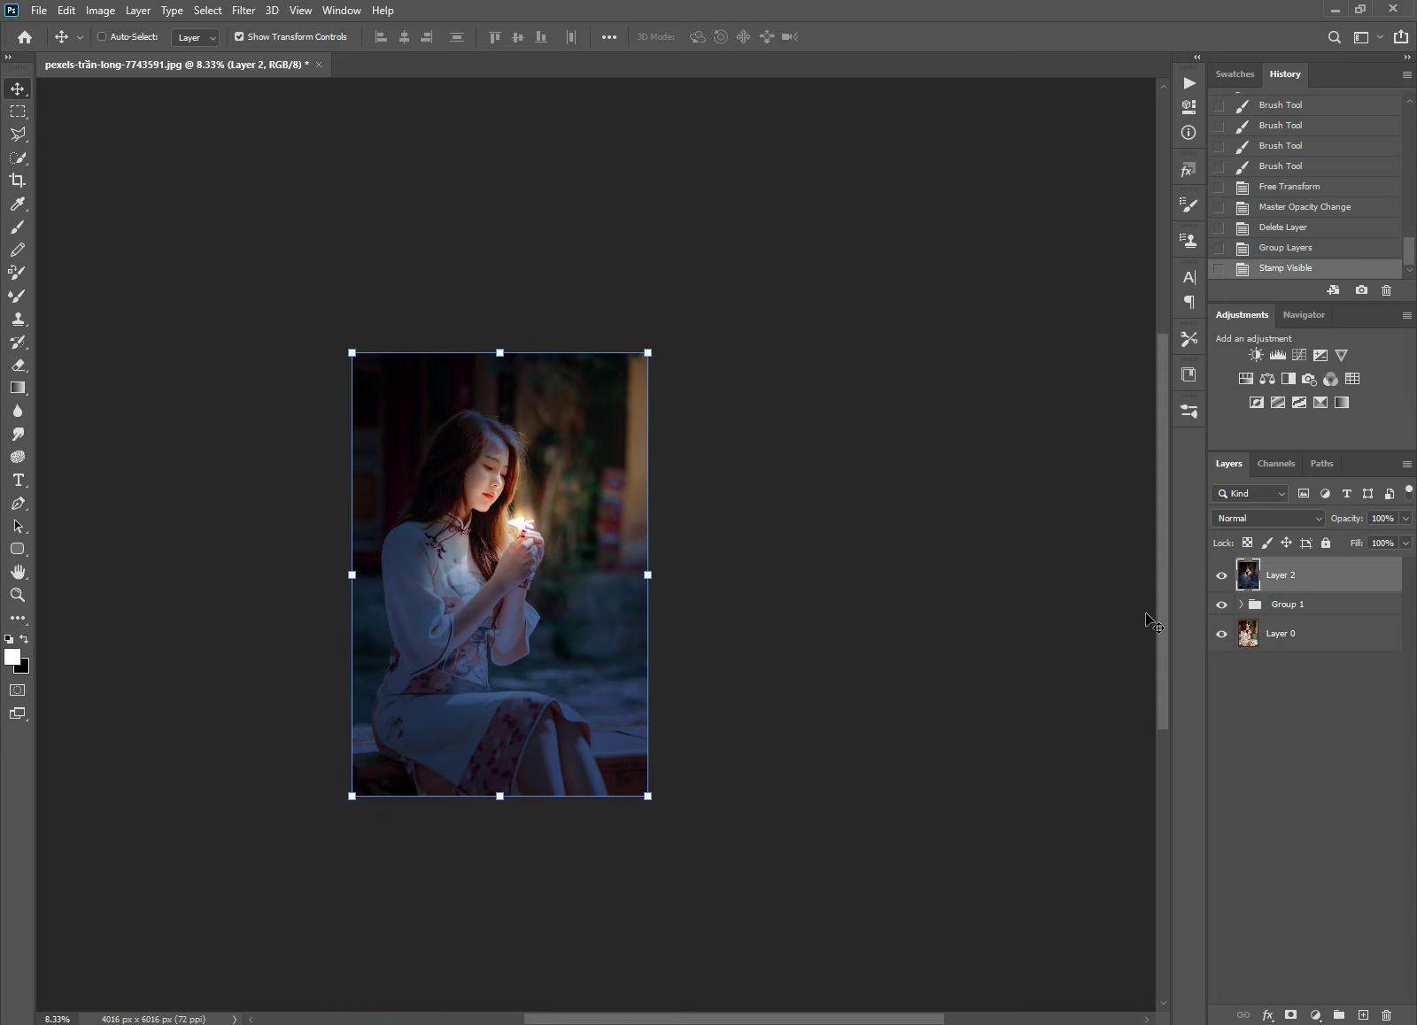
{"action": "left_click_drag", "start_coordinate": [1319, 580], "coordinate": [1364, 1015]}
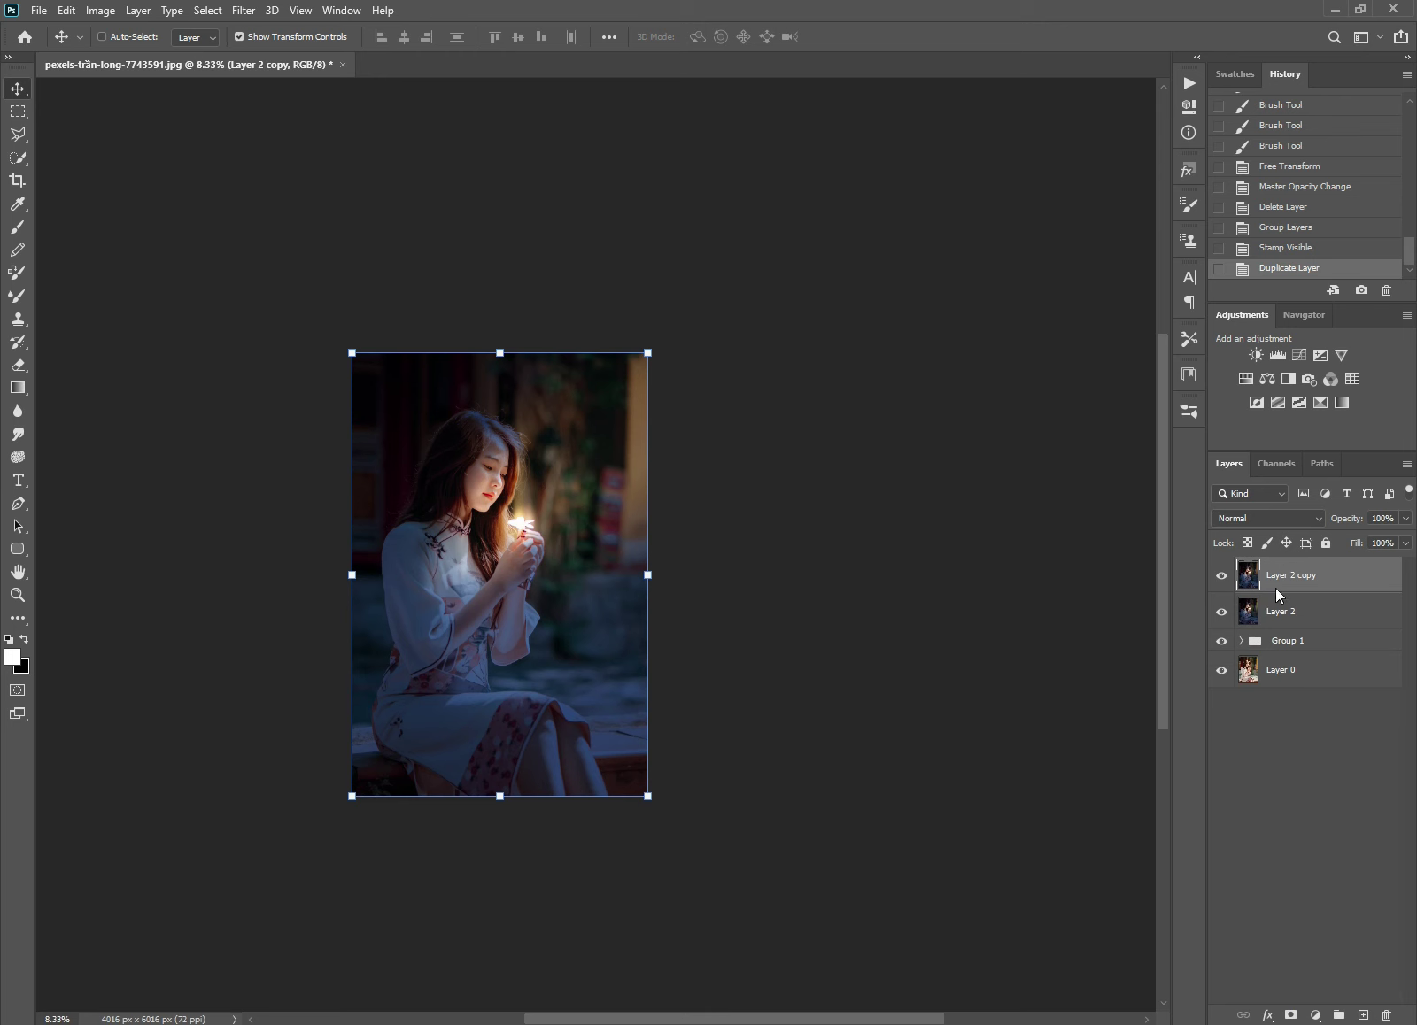
{"action": "left_click", "coordinate": [241, 10]}
{"action": "left_click", "coordinate": [269, 113]}
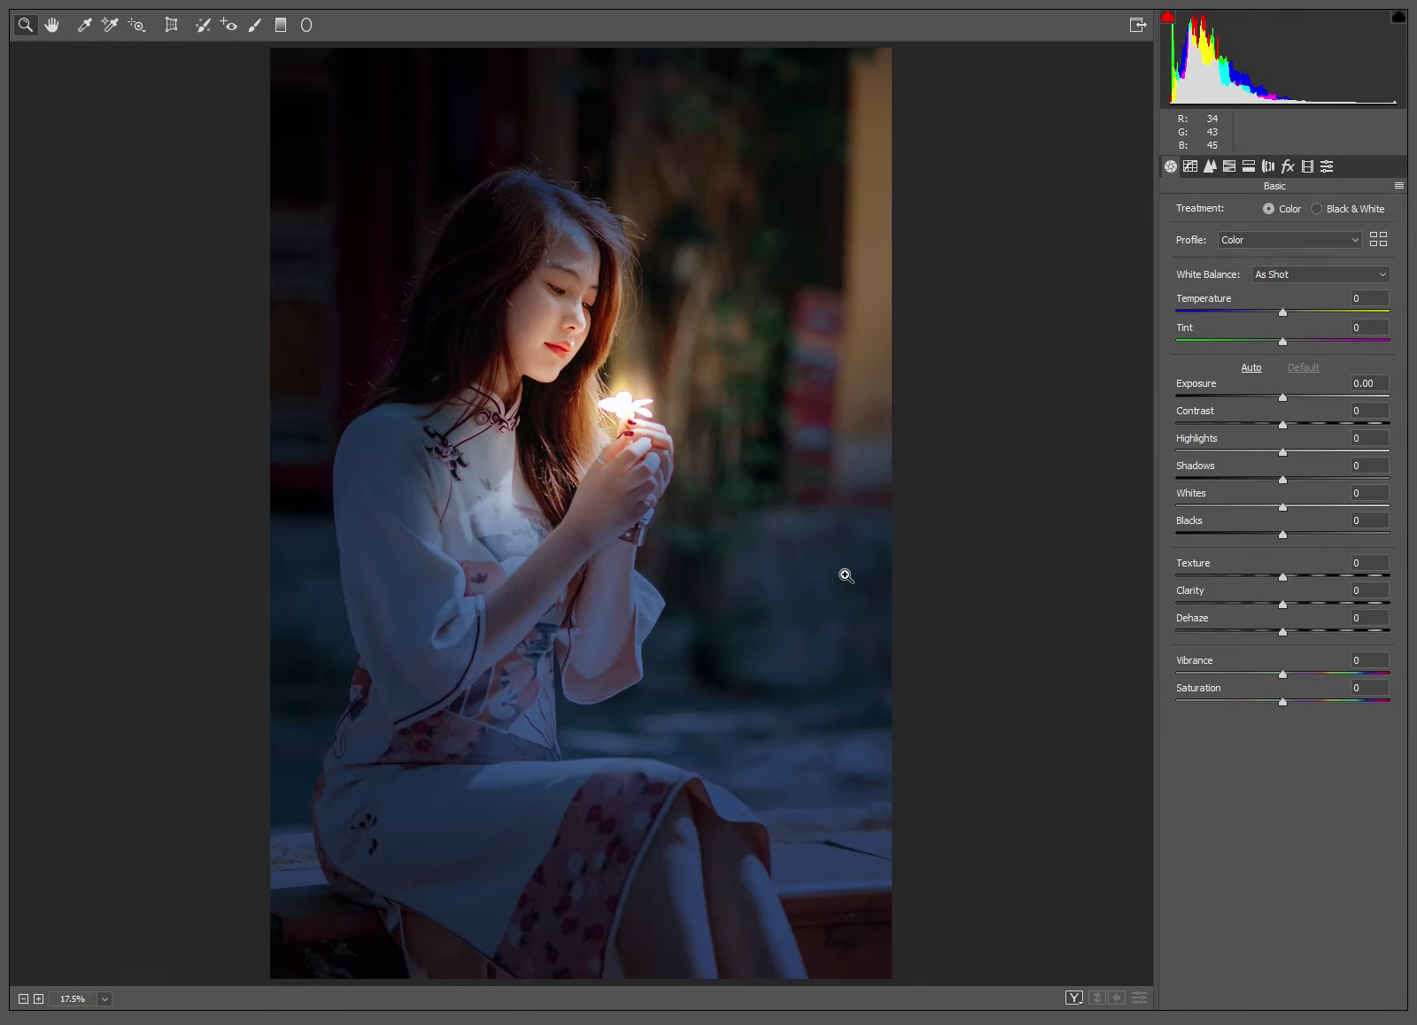
Step: Add a Highlight Priority post-crop vignette with Amount about -76 in Camera Raw's Effects panel
{"action": "left_click", "coordinate": [1288, 166]}
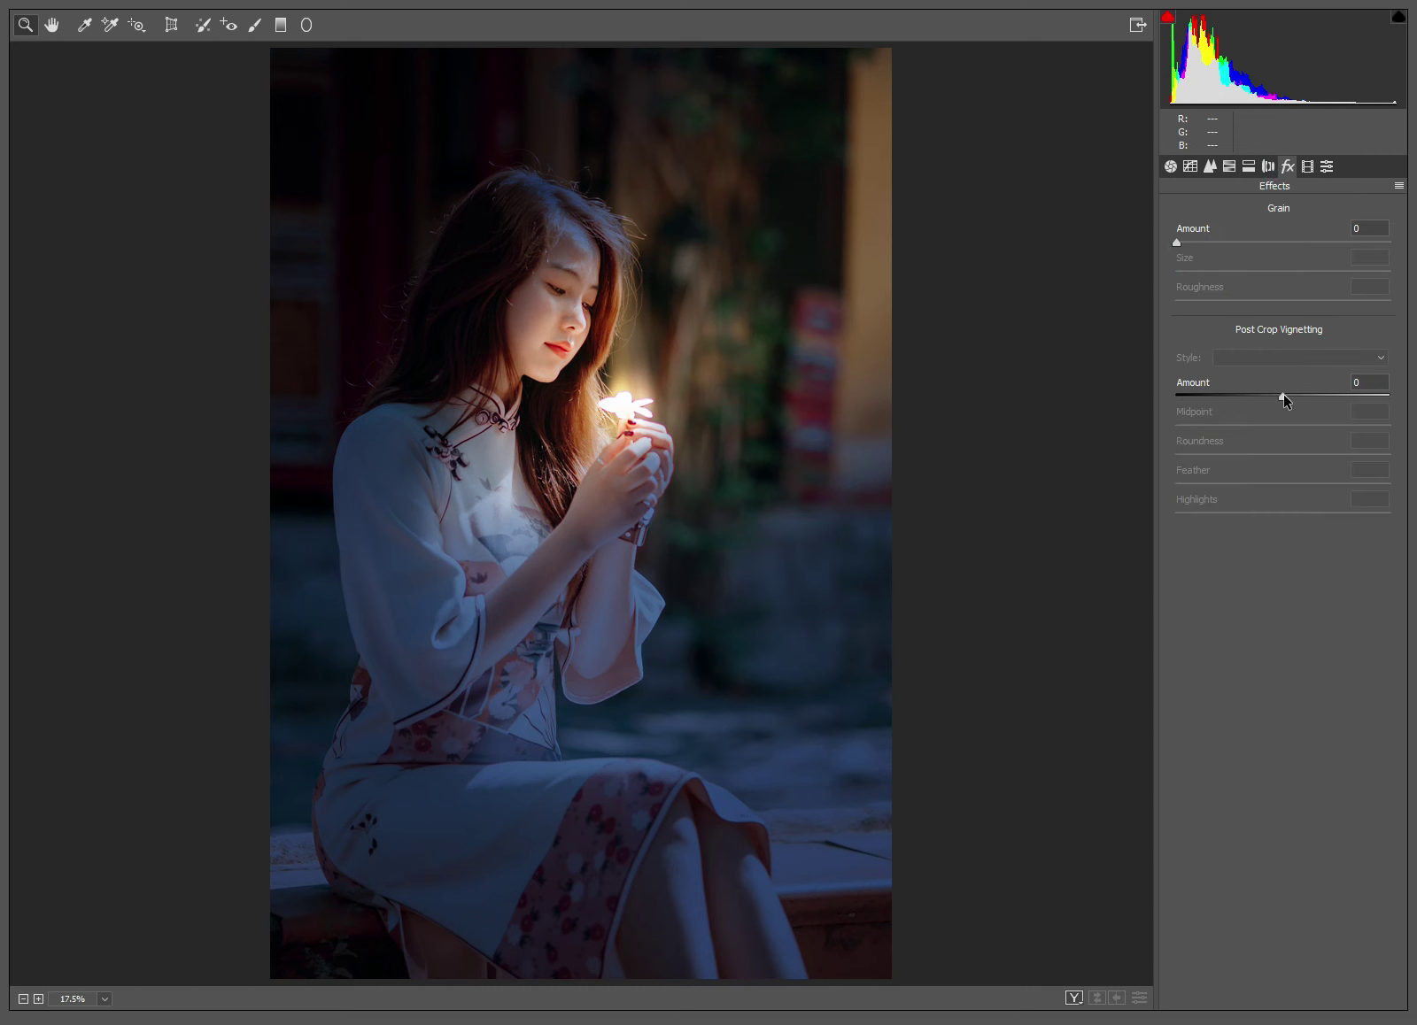
{"action": "left_click_drag", "start_coordinate": [1282, 395], "coordinate": [1243, 397]}
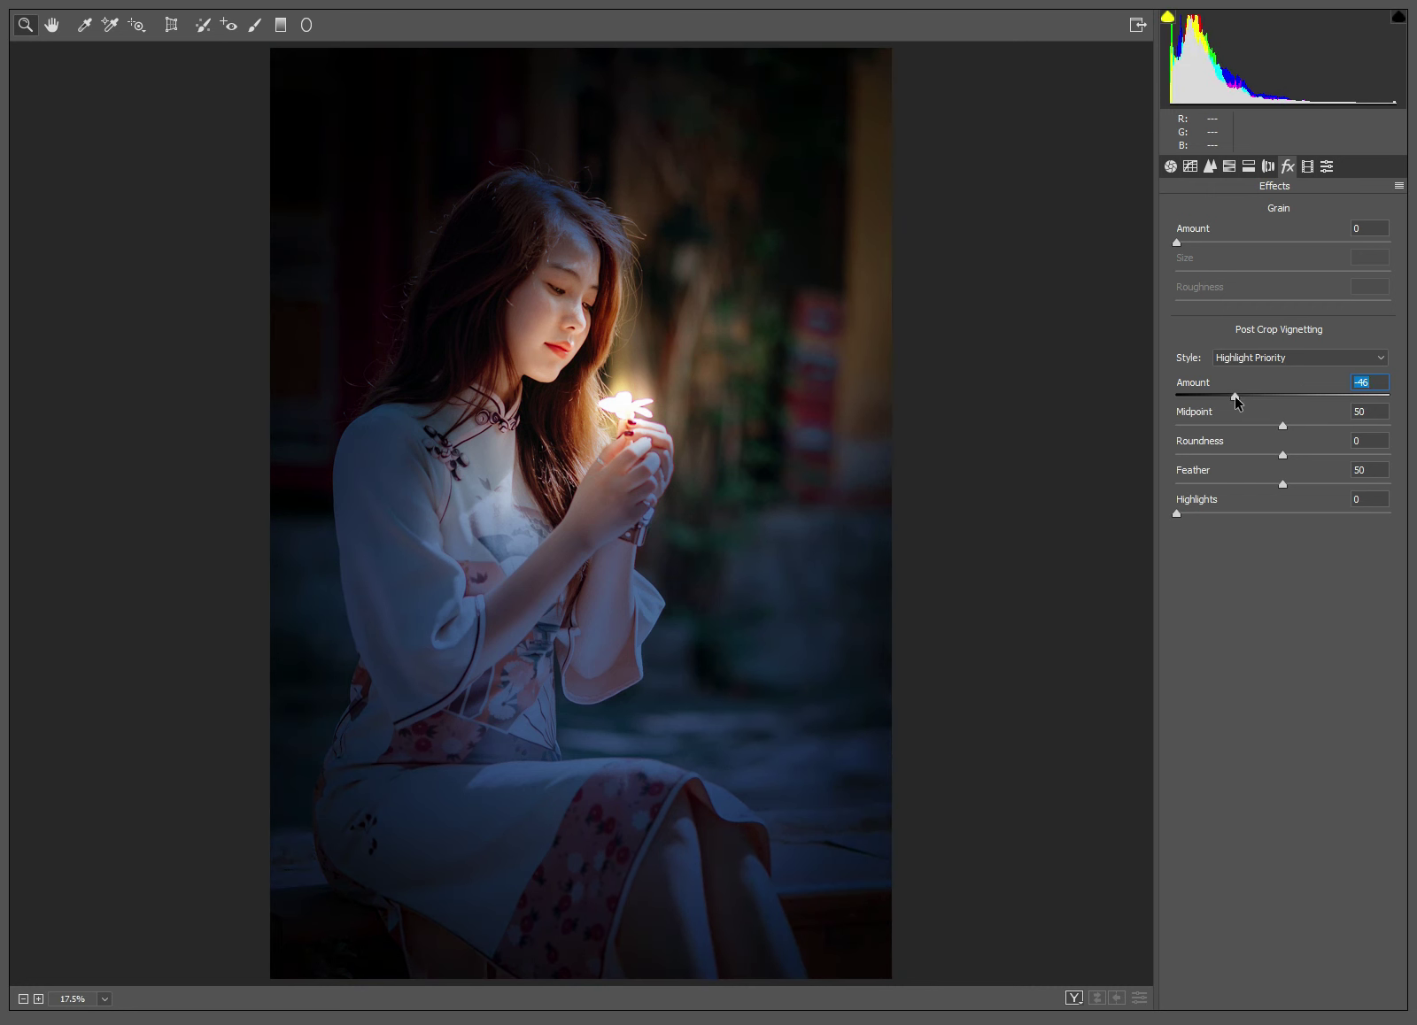
{"action": "left_click_drag", "start_coordinate": [1234, 396], "coordinate": [1239, 396]}
{"action": "left_click_drag", "start_coordinate": [1240, 400], "coordinate": [1073, 397]}
{"action": "left_click_drag", "start_coordinate": [1176, 398], "coordinate": [1198, 390]}
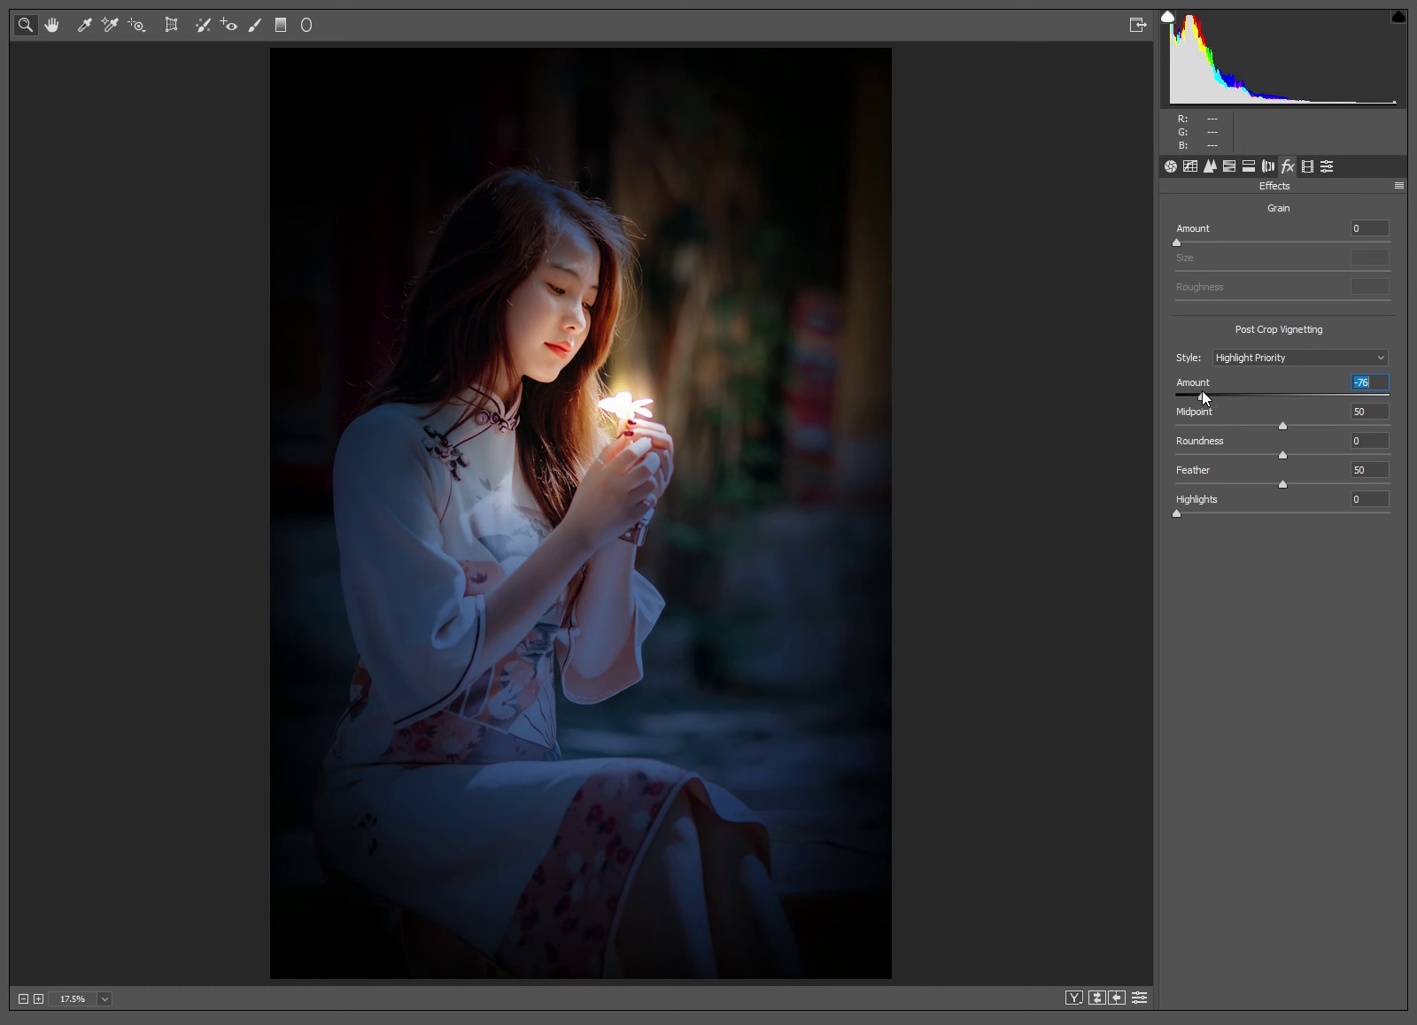
{"action": "left_click", "coordinate": [1171, 166]}
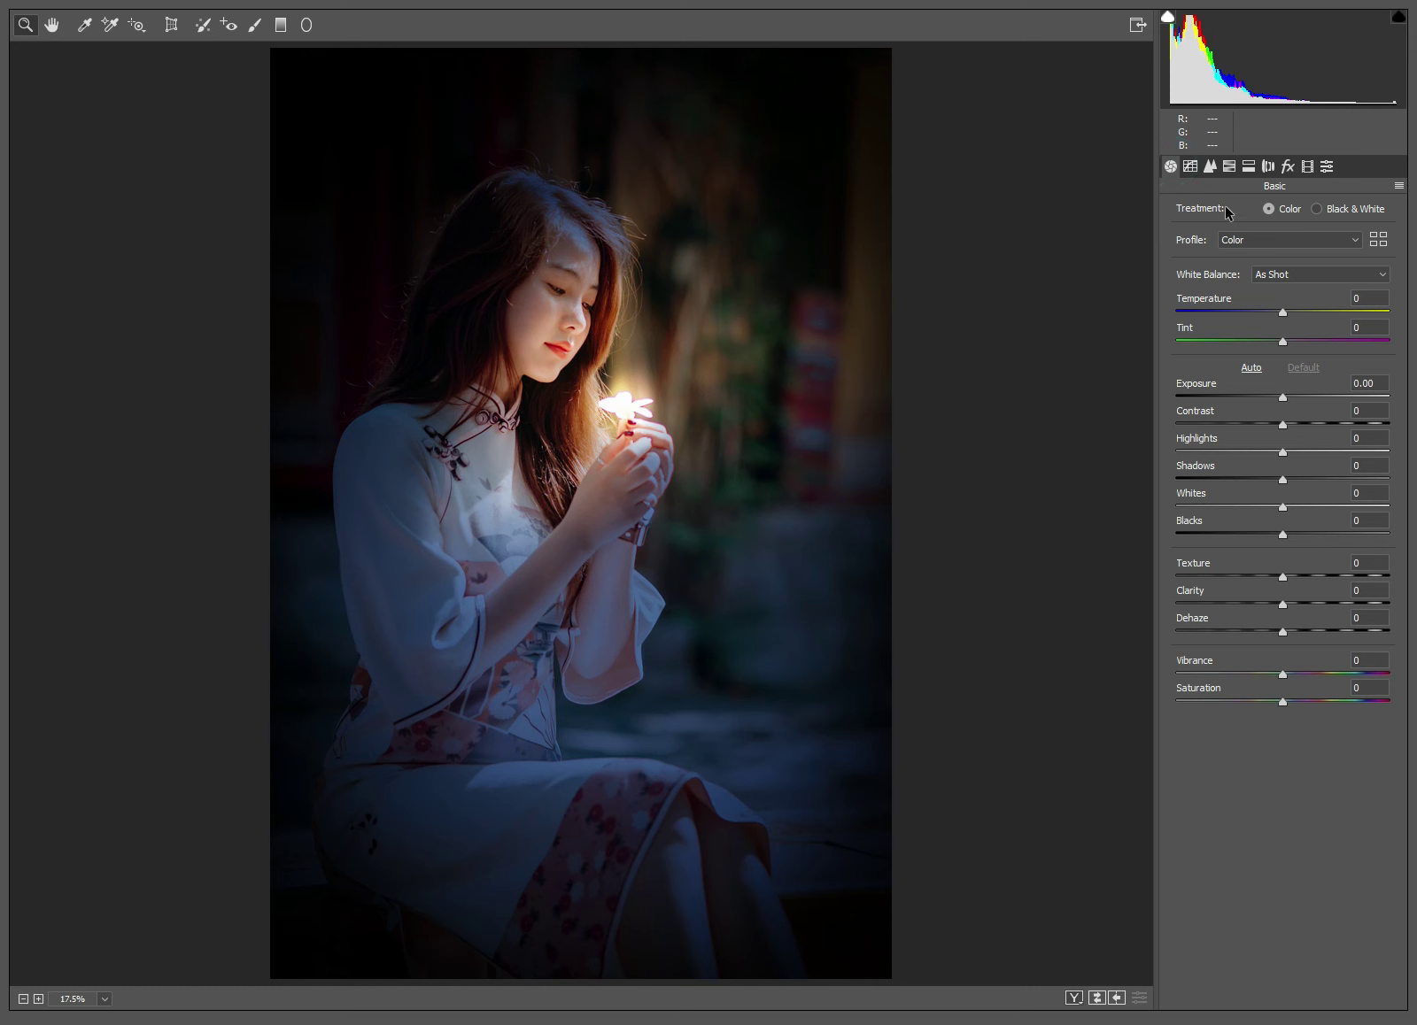
{"action": "left_click", "coordinate": [1229, 166]}
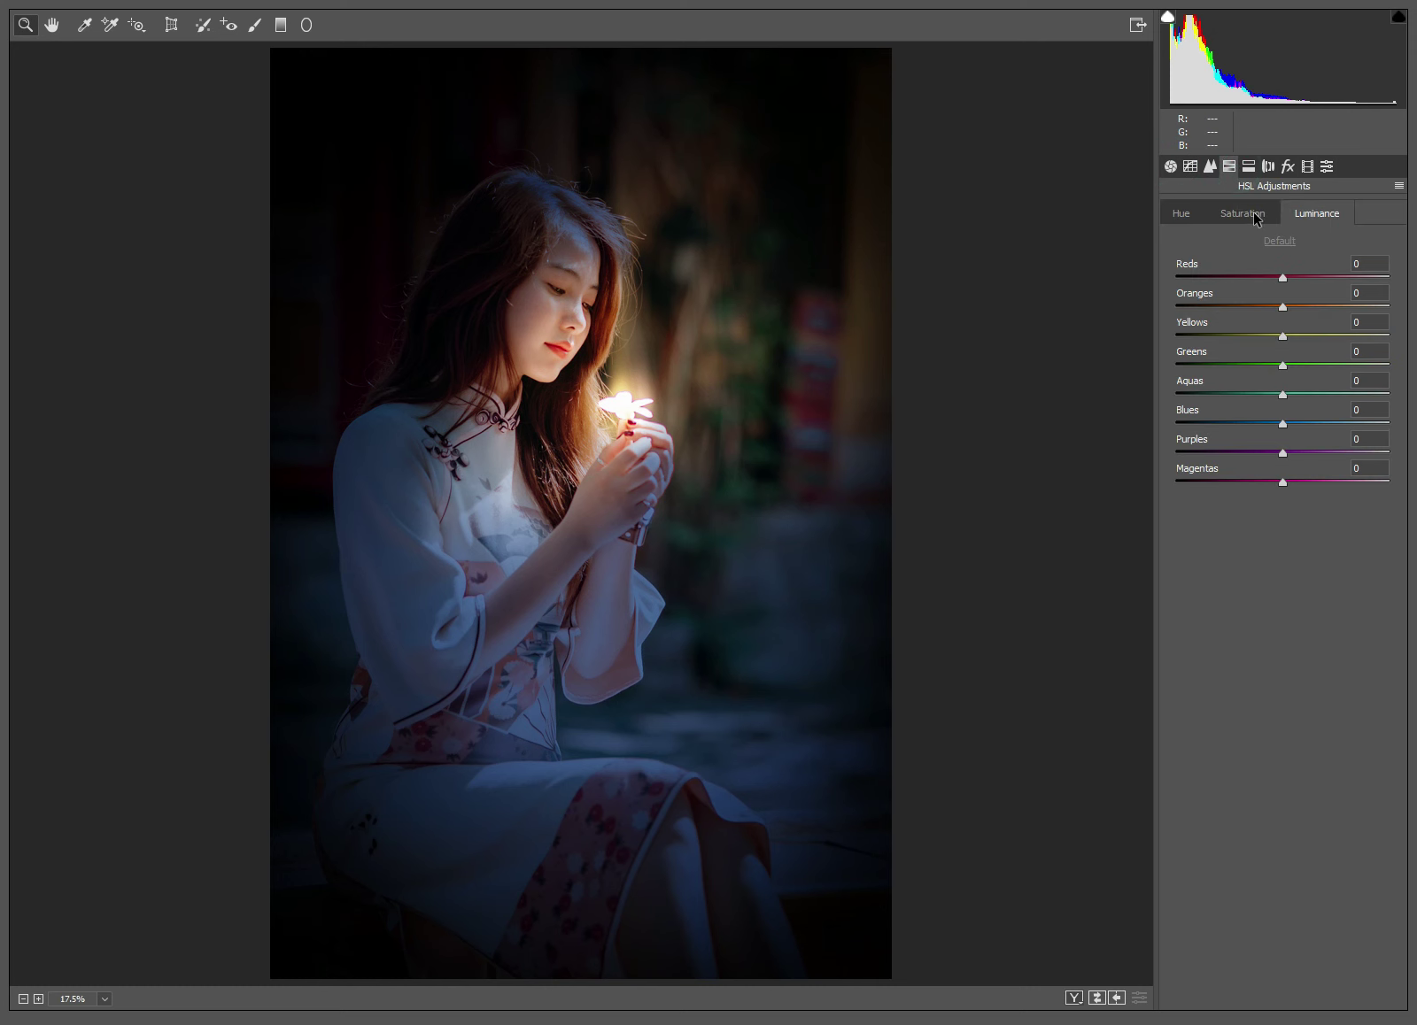
Step: Brighten the Yellows luminance in HSL, and try Vibrance before resetting it to 0
{"action": "left_click", "coordinate": [1257, 215]}
{"action": "left_click", "coordinate": [1299, 215]}
{"action": "left_click", "coordinate": [1257, 215]}
{"action": "left_click", "coordinate": [1317, 215]}
{"action": "left_click_drag", "start_coordinate": [1288, 335], "coordinate": [1312, 335]}
{"action": "left_click", "coordinate": [1244, 215]}
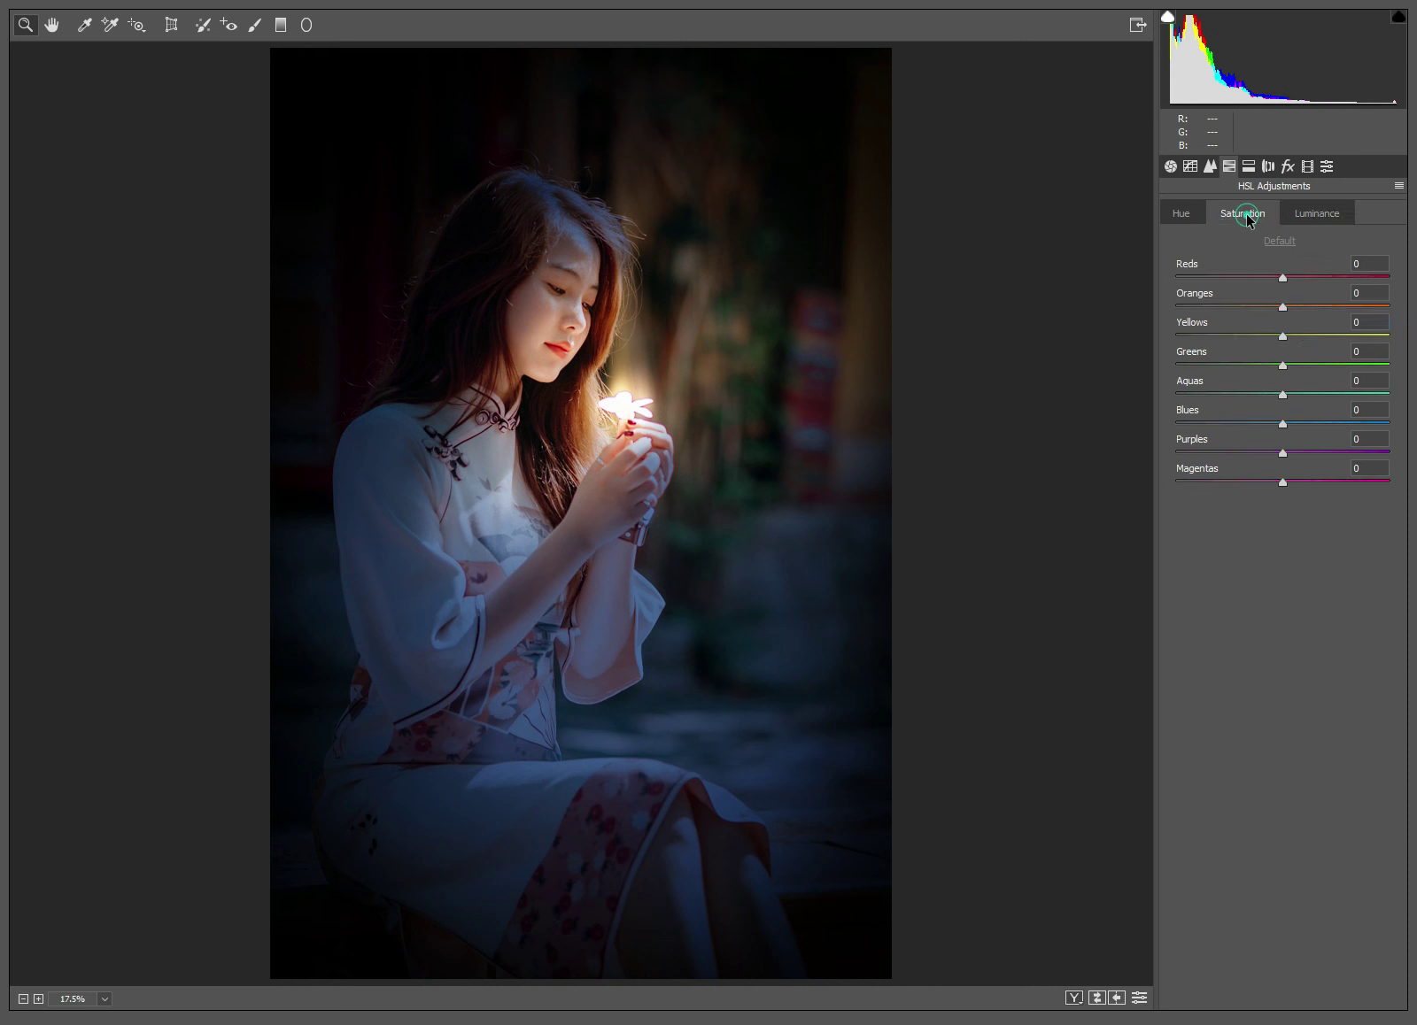
{"action": "left_click", "coordinate": [1171, 166]}
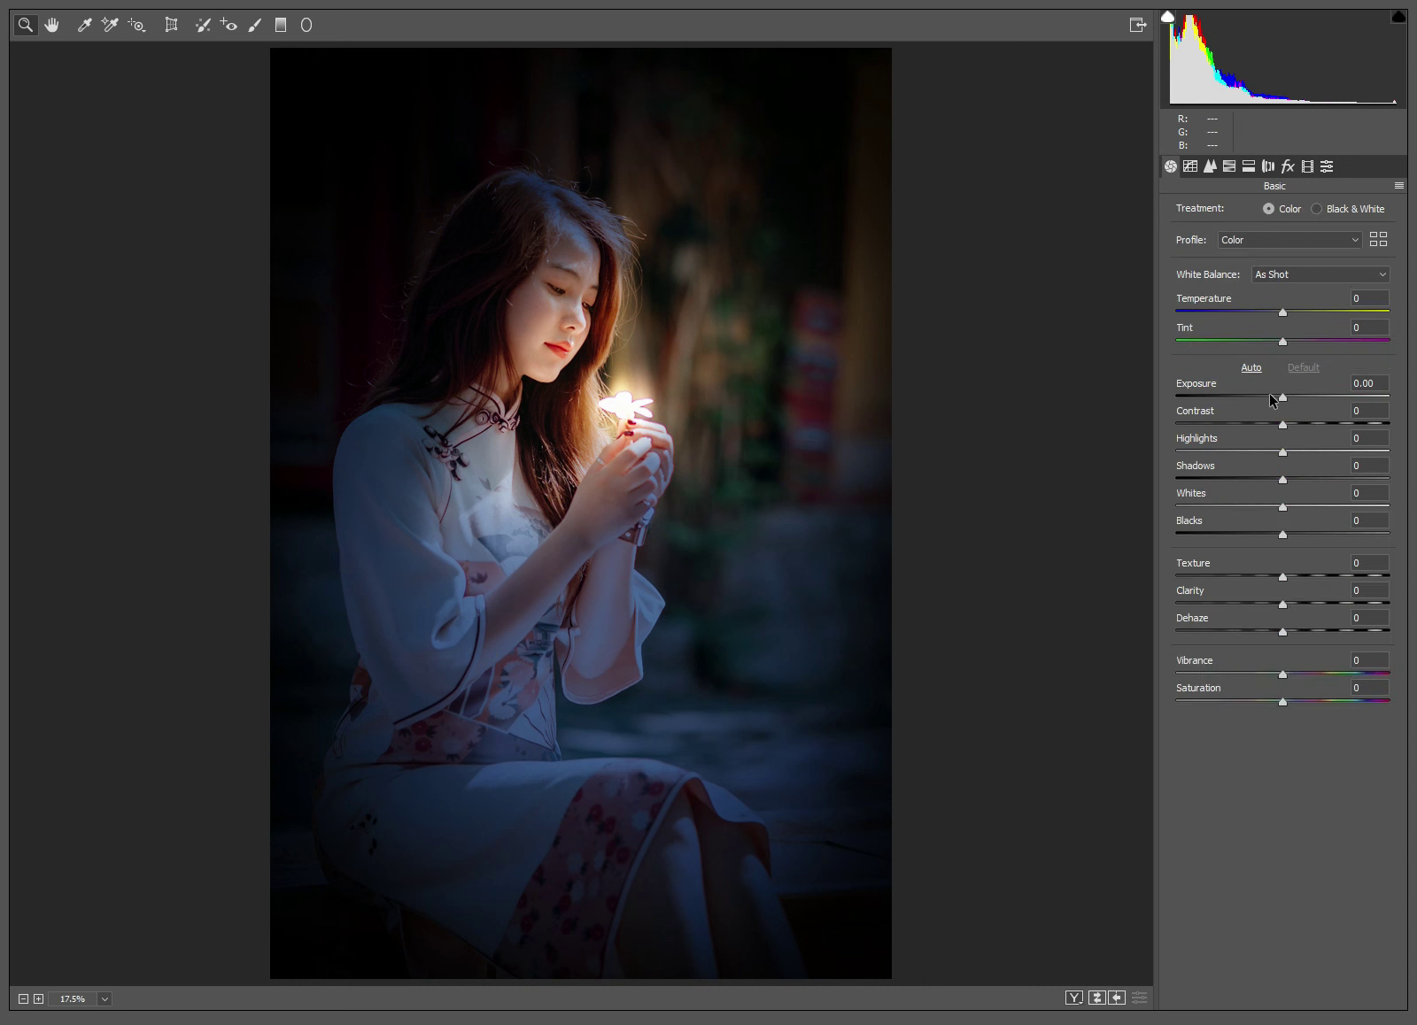
{"action": "left_click_drag", "start_coordinate": [1285, 673], "coordinate": [1305, 671]}
{"action": "double_click", "coordinate": [1315, 675]}
Step: Set the Purples hue to +4 in the HSL hue panel
{"action": "left_click", "coordinate": [1233, 165]}
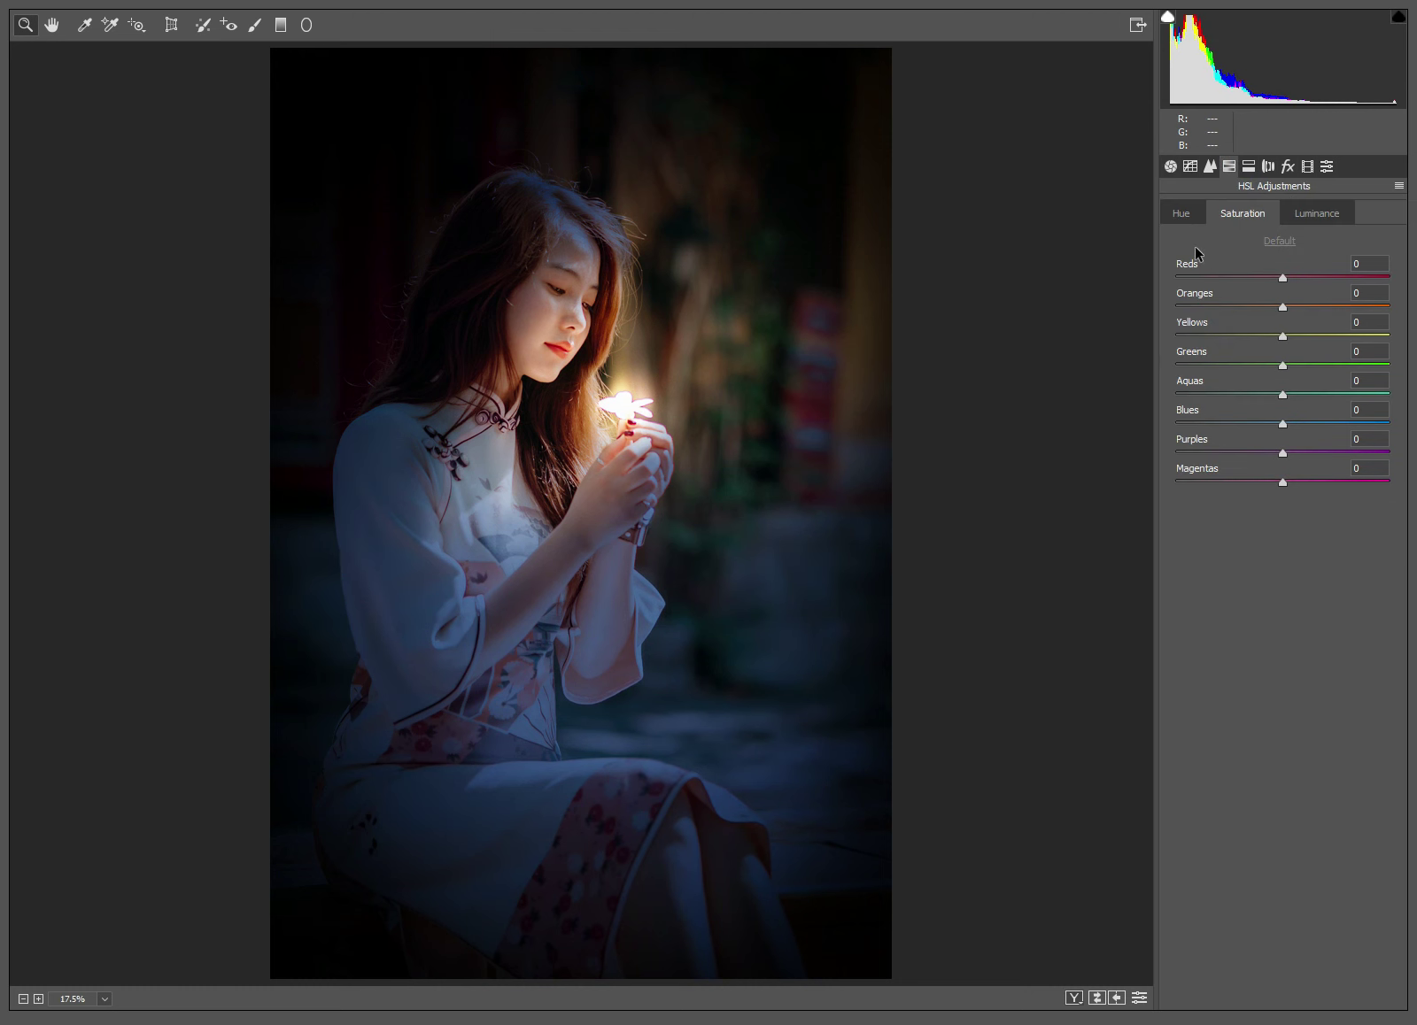
{"action": "left_click", "coordinate": [1185, 216]}
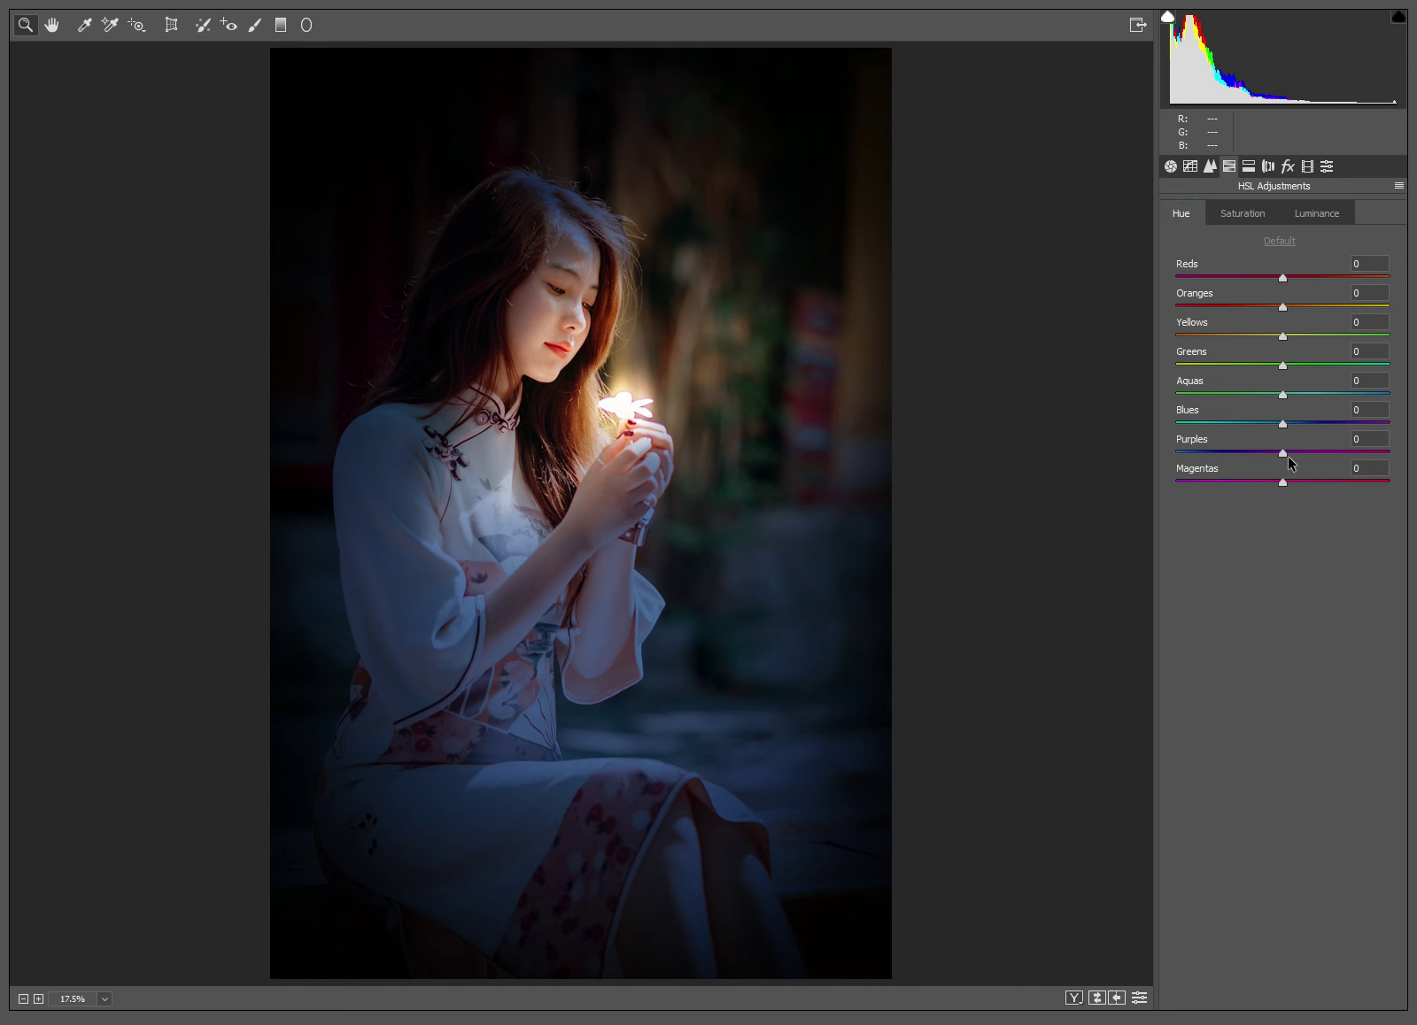
{"action": "left_click", "coordinate": [1283, 451]}
{"action": "left_click_drag", "start_coordinate": [1285, 449], "coordinate": [1318, 450]}
{"action": "left_click_drag", "start_coordinate": [1323, 450], "coordinate": [1415, 448]}
{"action": "double_click", "coordinate": [1389, 453]}
{"action": "left_click_drag", "start_coordinate": [1285, 452], "coordinate": [1290, 447]}
Step: Shift the Blues hue to -9 toward teal and apply the Camera Raw Filter
{"action": "left_click", "coordinate": [1283, 425]}
{"action": "left_click_drag", "start_coordinate": [1283, 423], "coordinate": [1338, 421]}
{"action": "double_click", "coordinate": [1338, 421]}
{"action": "mouse_move", "coordinate": [1282, 423]}
{"action": "left_mouse_down"}
{"action": "mouse_move", "coordinate": [1259, 424]}
{"action": "mouse_move", "coordinate": [1275, 429]}
{"action": "left_mouse_up"}
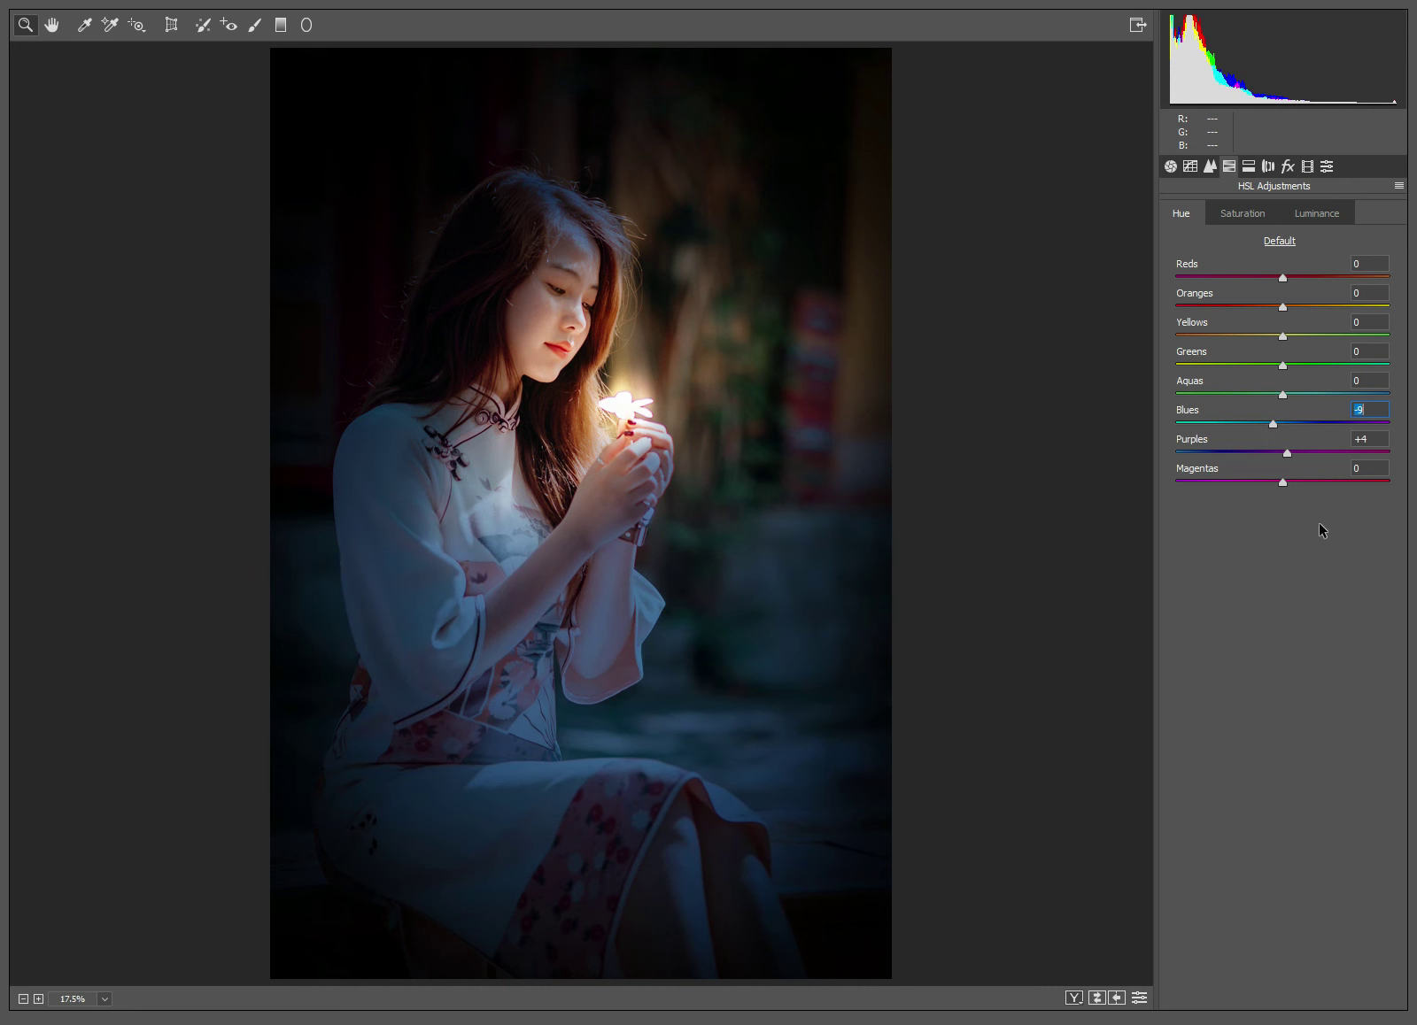
{"action": "key", "text": "Return"}
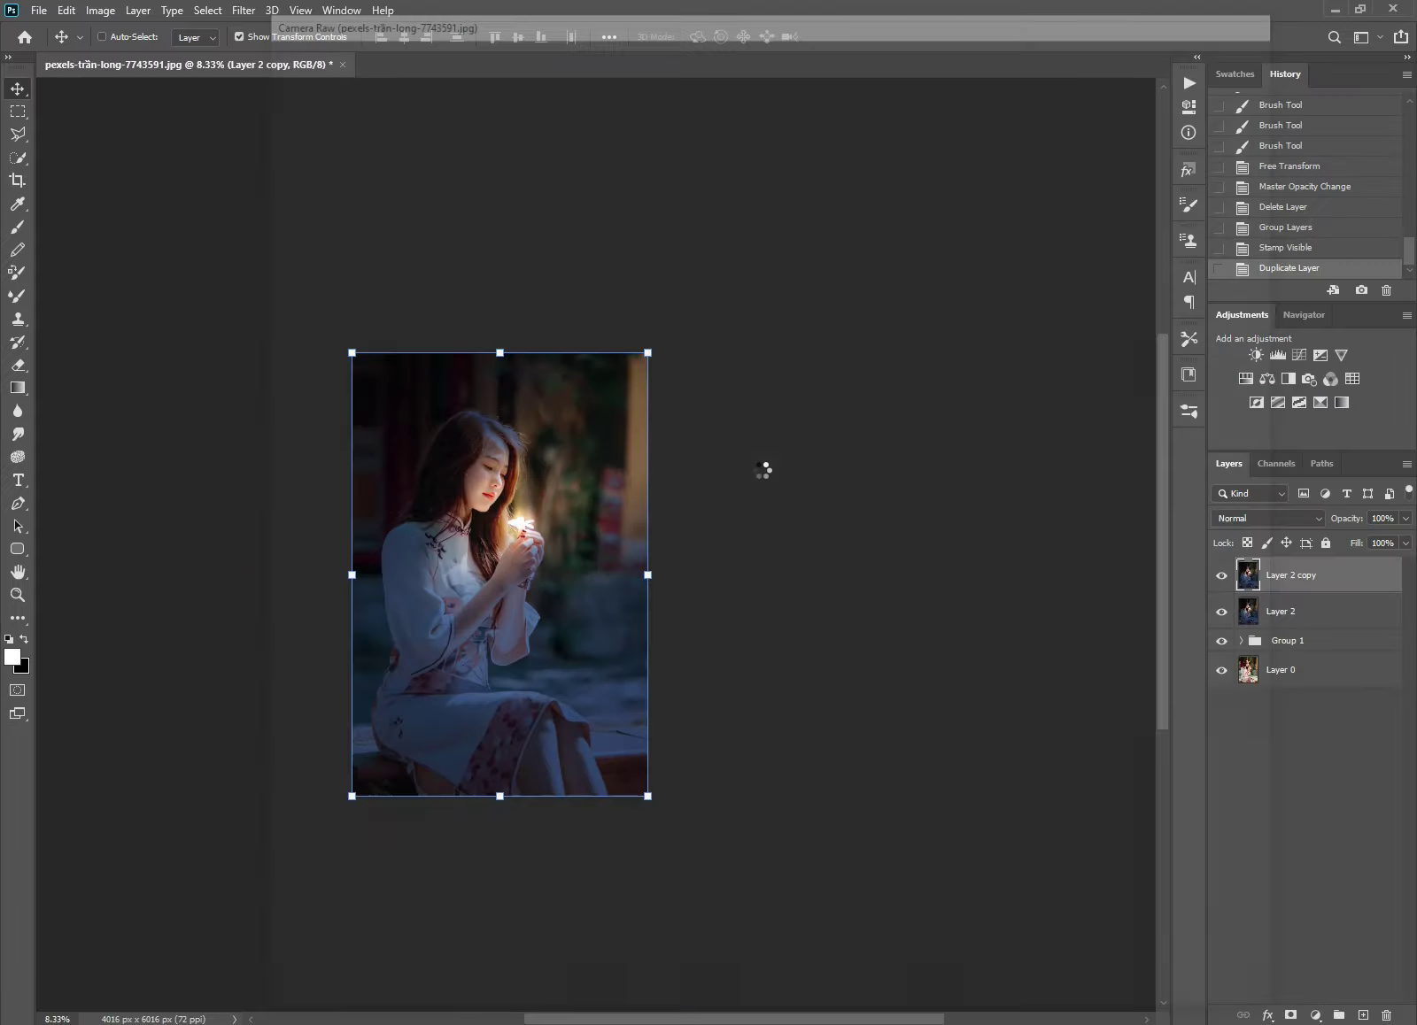
Step: Add a layer mask to Layer 2 copy and set up a black 2197 px brush
{"action": "left_click", "coordinate": [581, 525], "text": "ctrl"}
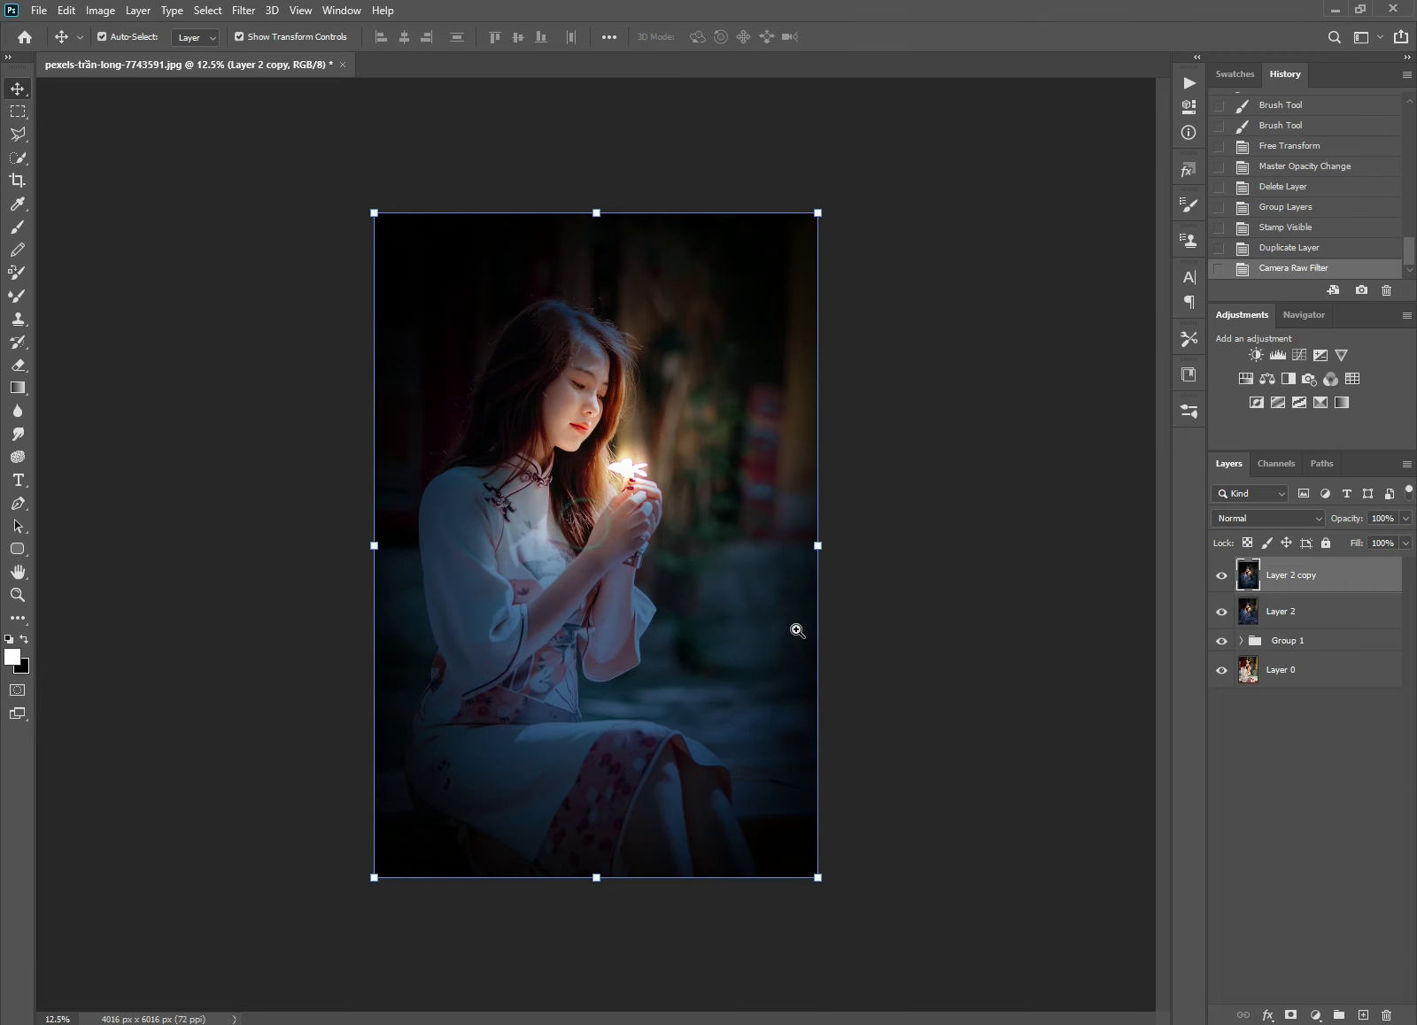
{"action": "left_click", "coordinate": [1291, 1015]}
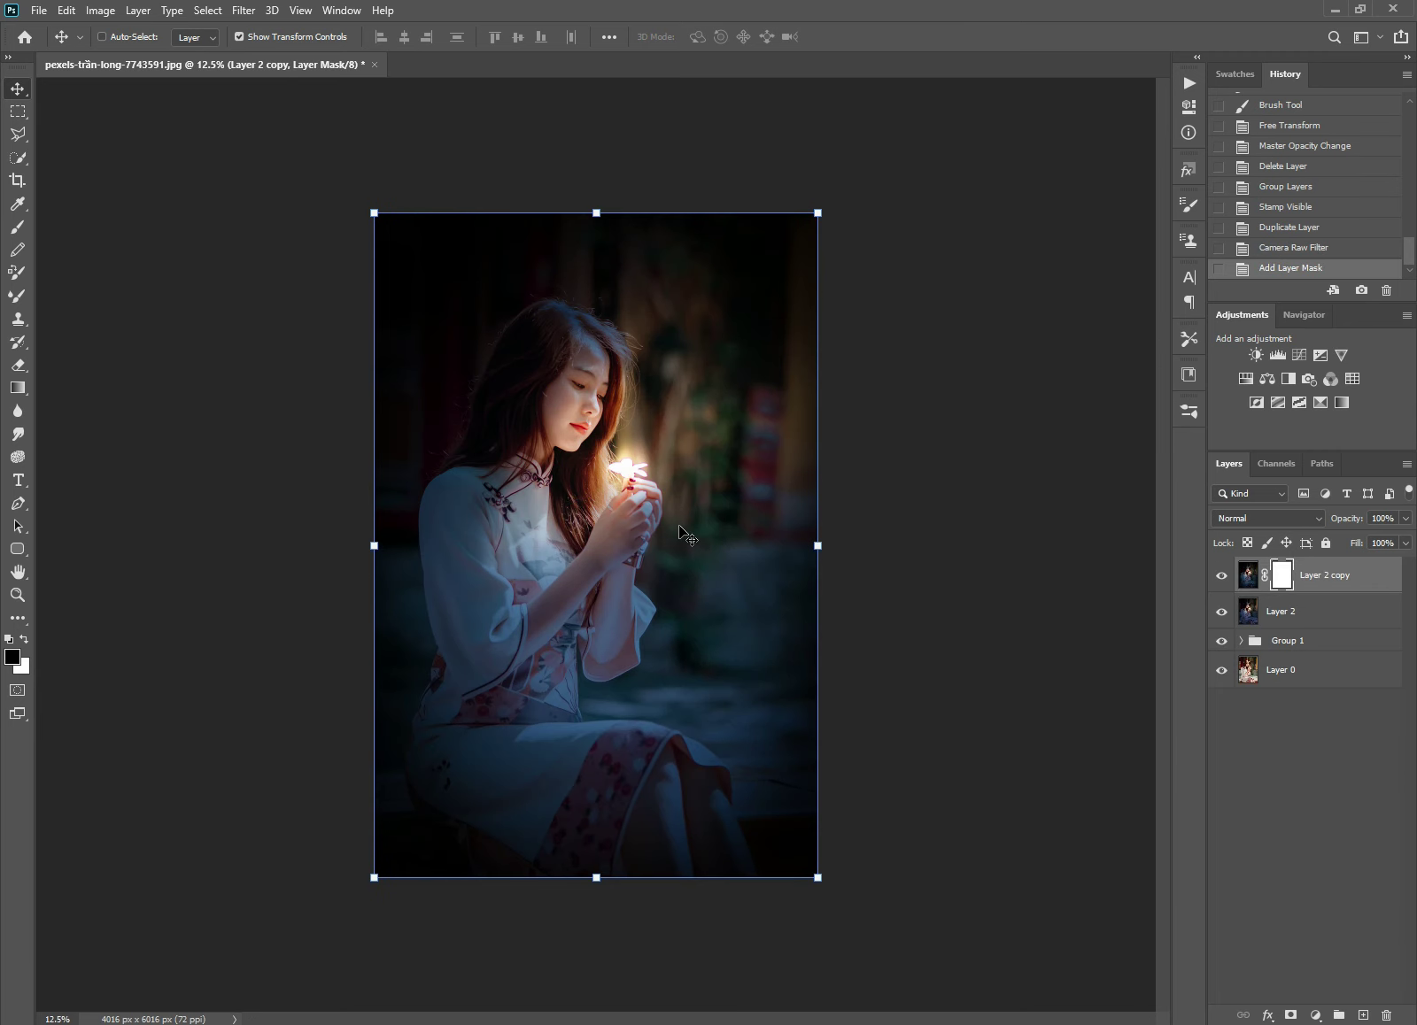
{"action": "key", "text": "b"}
{"action": "key", "text": "x"}
{"action": "left_click_drag", "start_coordinate": [677, 456], "coordinate": [714, 474]}
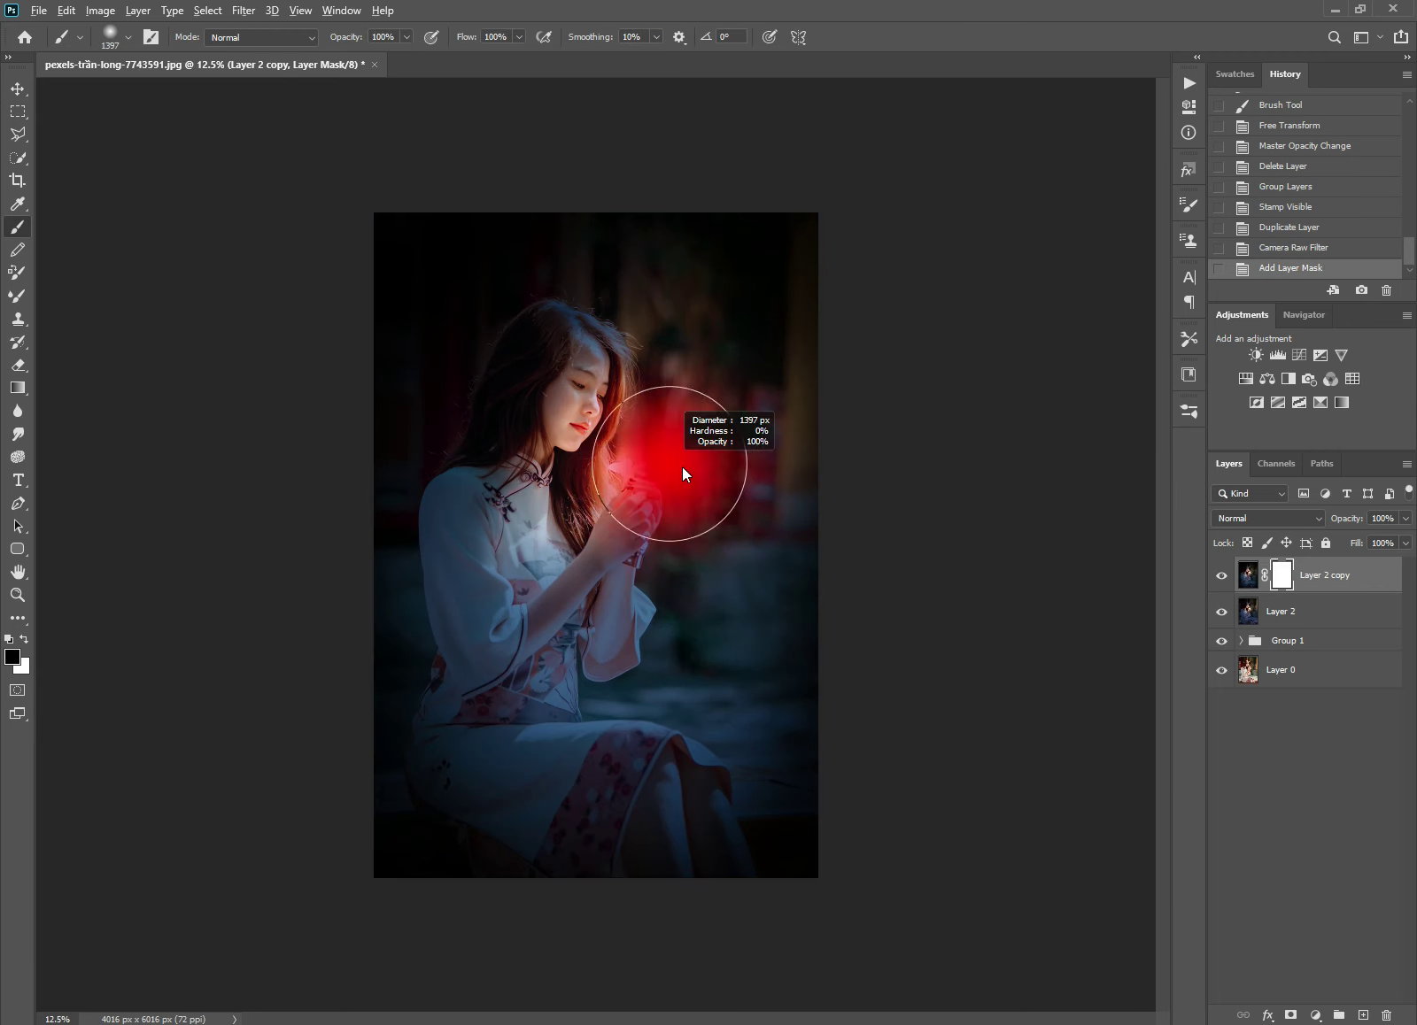
{"action": "left_click", "coordinate": [1222, 577]}
{"action": "left_click", "coordinate": [1222, 577]}
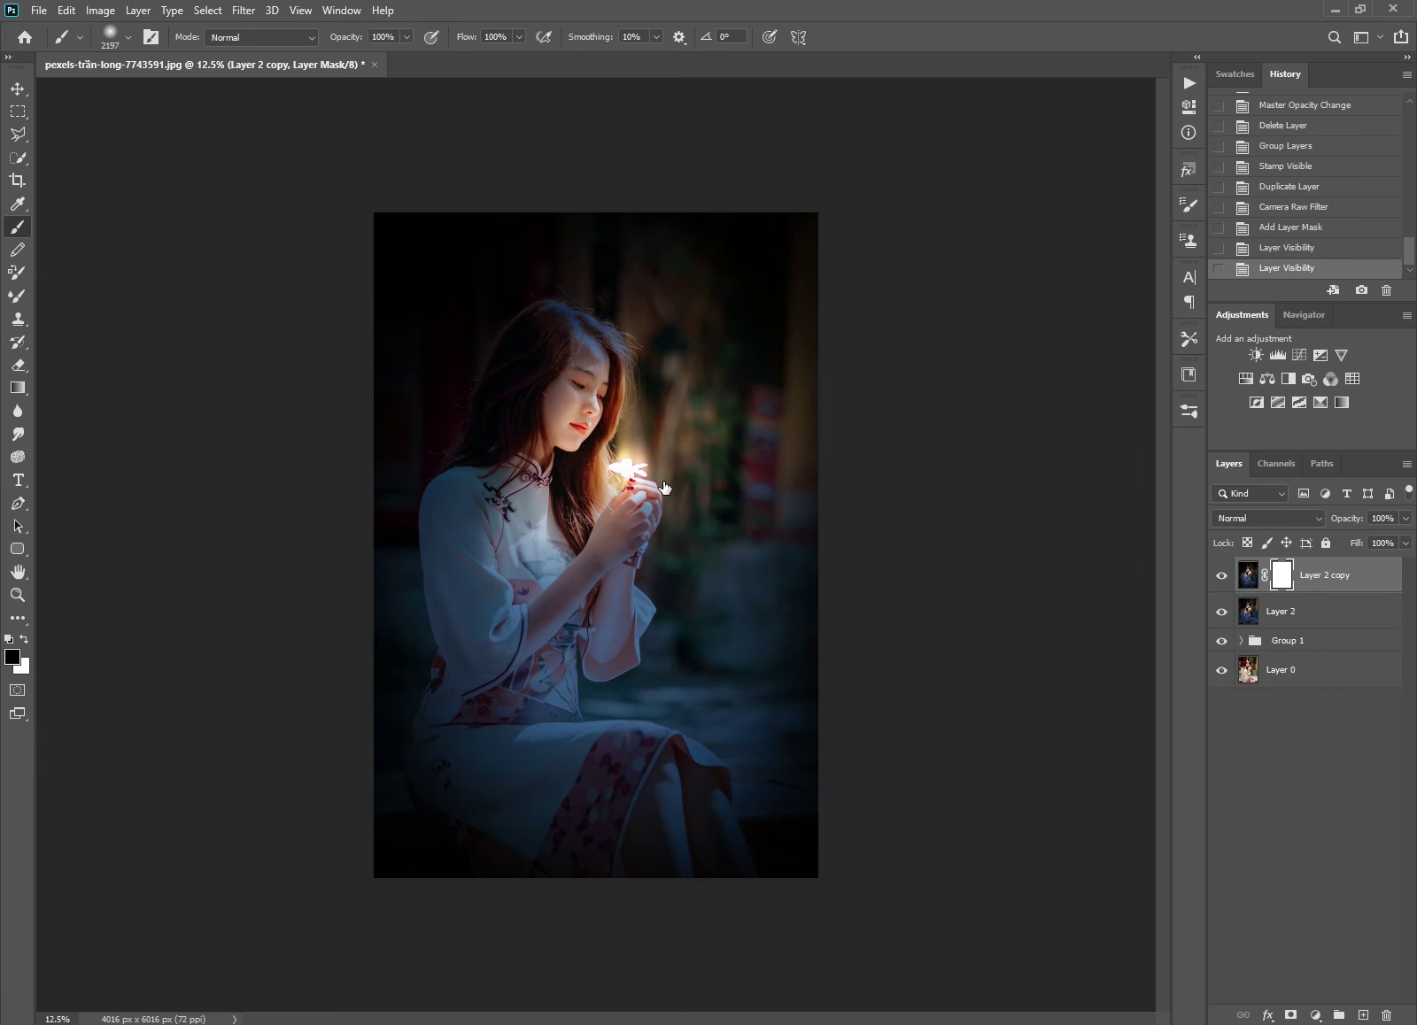
Step: Mask out the top right, yellow pillar top and area near the hands, checking visibility
{"action": "mouse_move", "coordinate": [790, 269]}
{"action": "left_mouse_down"}
{"action": "mouse_move", "coordinate": [826, 295]}
{"action": "mouse_move", "coordinate": [819, 305]}
{"action": "left_mouse_up"}
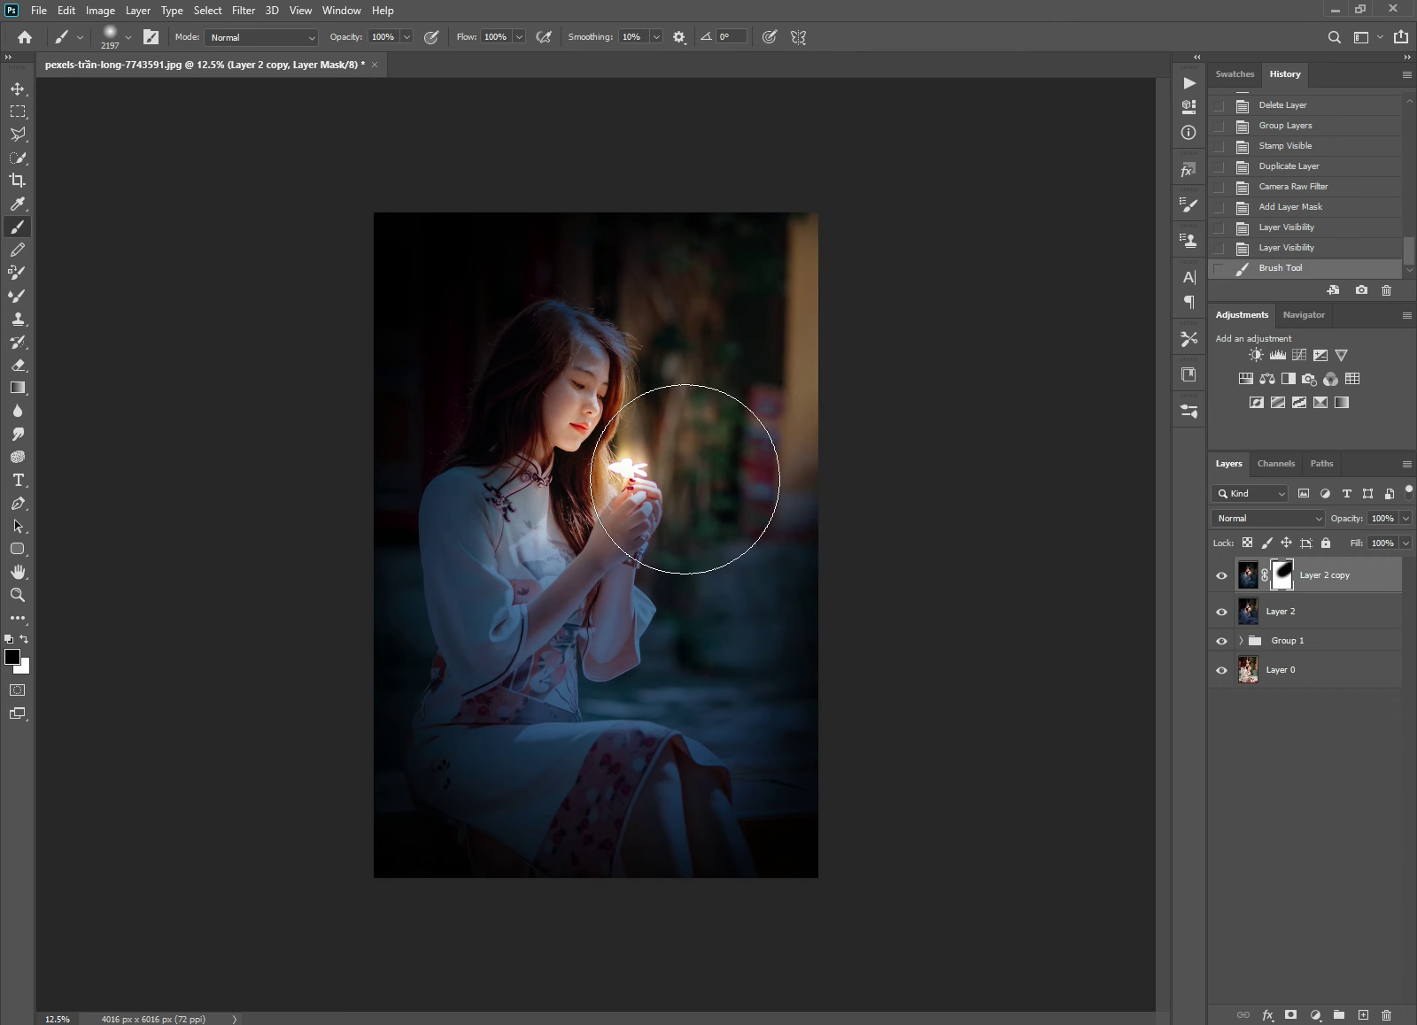
{"action": "right_click", "coordinate": [669, 515], "text": "alt"}
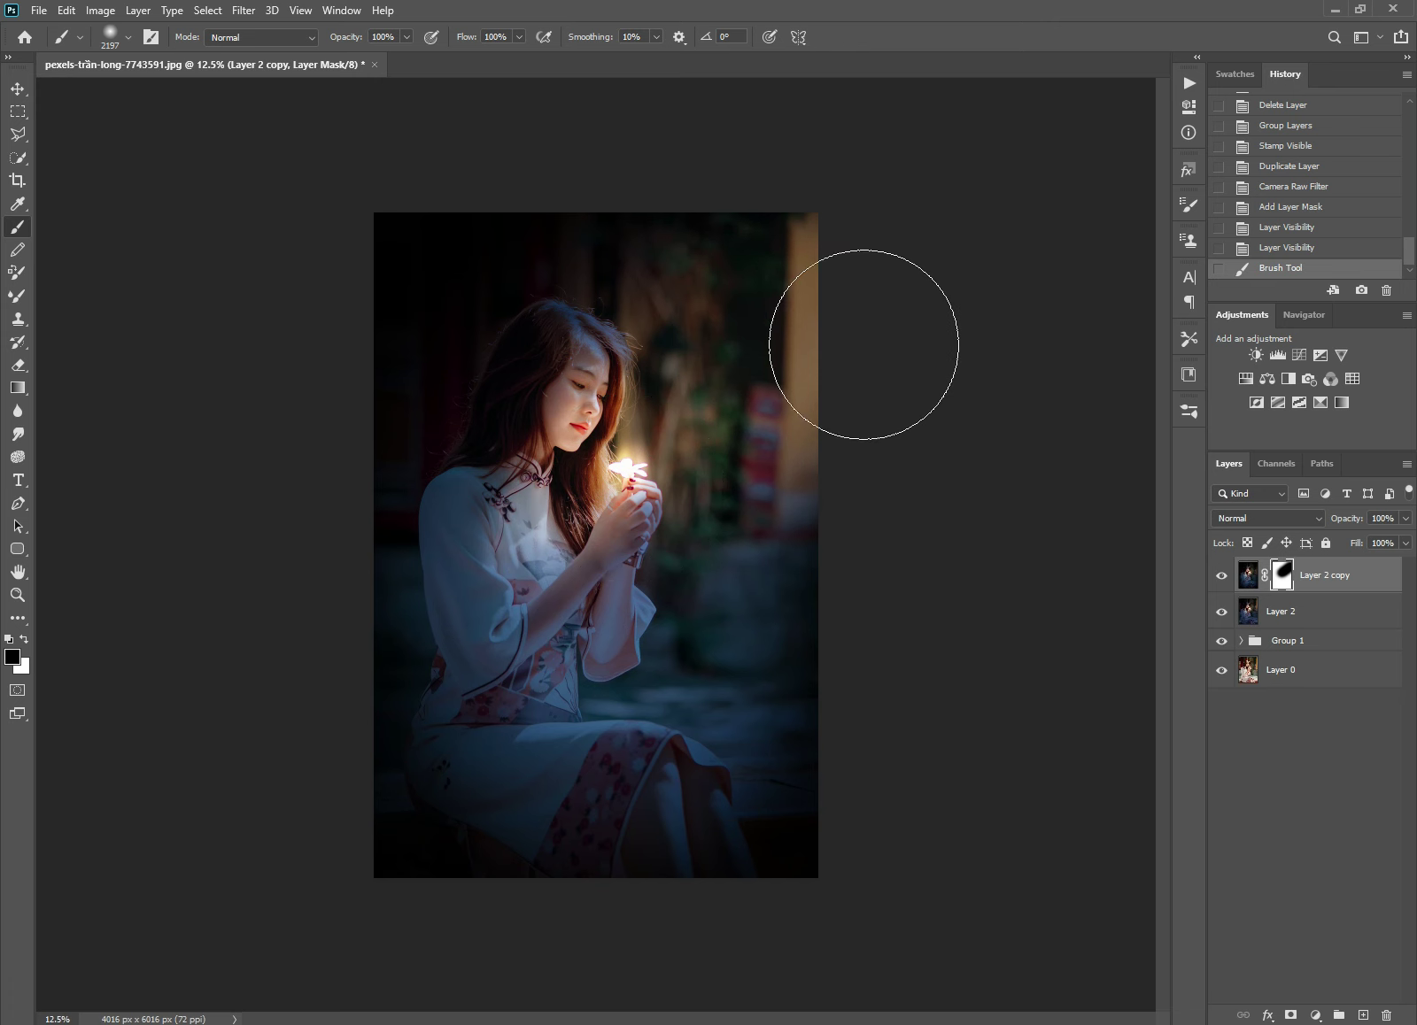
{"action": "mouse_move", "coordinate": [879, 342]}
{"action": "left_mouse_down"}
{"action": "mouse_move", "coordinate": [721, 404]}
{"action": "mouse_move", "coordinate": [699, 224]}
{"action": "mouse_move", "coordinate": [892, 298]}
{"action": "left_mouse_up"}
{"action": "left_click_drag", "start_coordinate": [579, 523], "coordinate": [727, 357]}
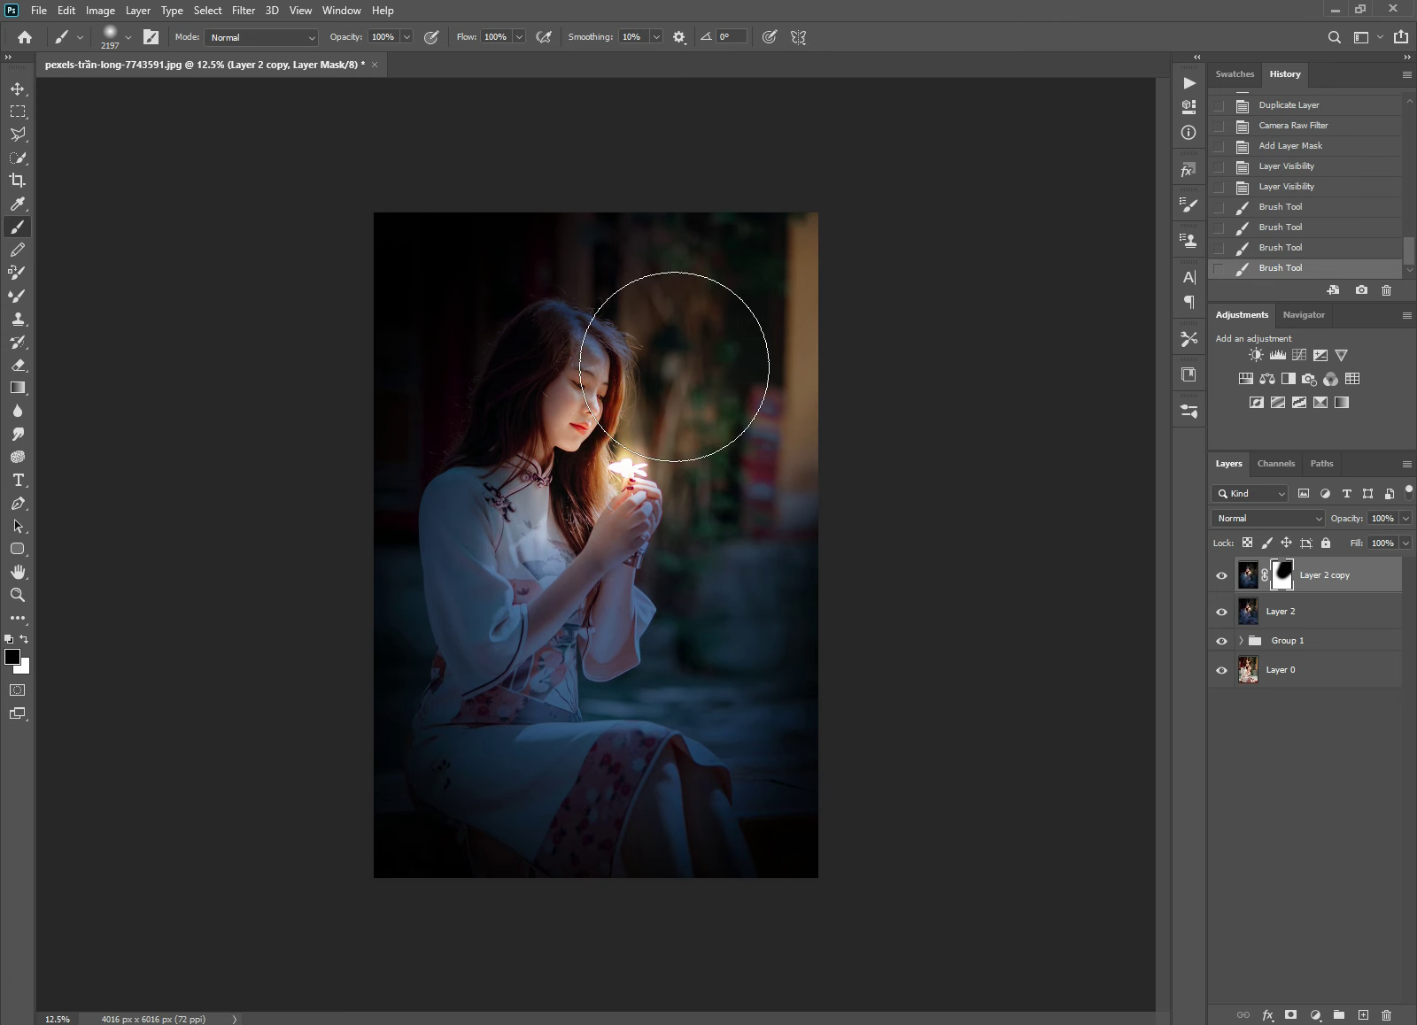
{"action": "left_click", "coordinate": [1220, 576]}
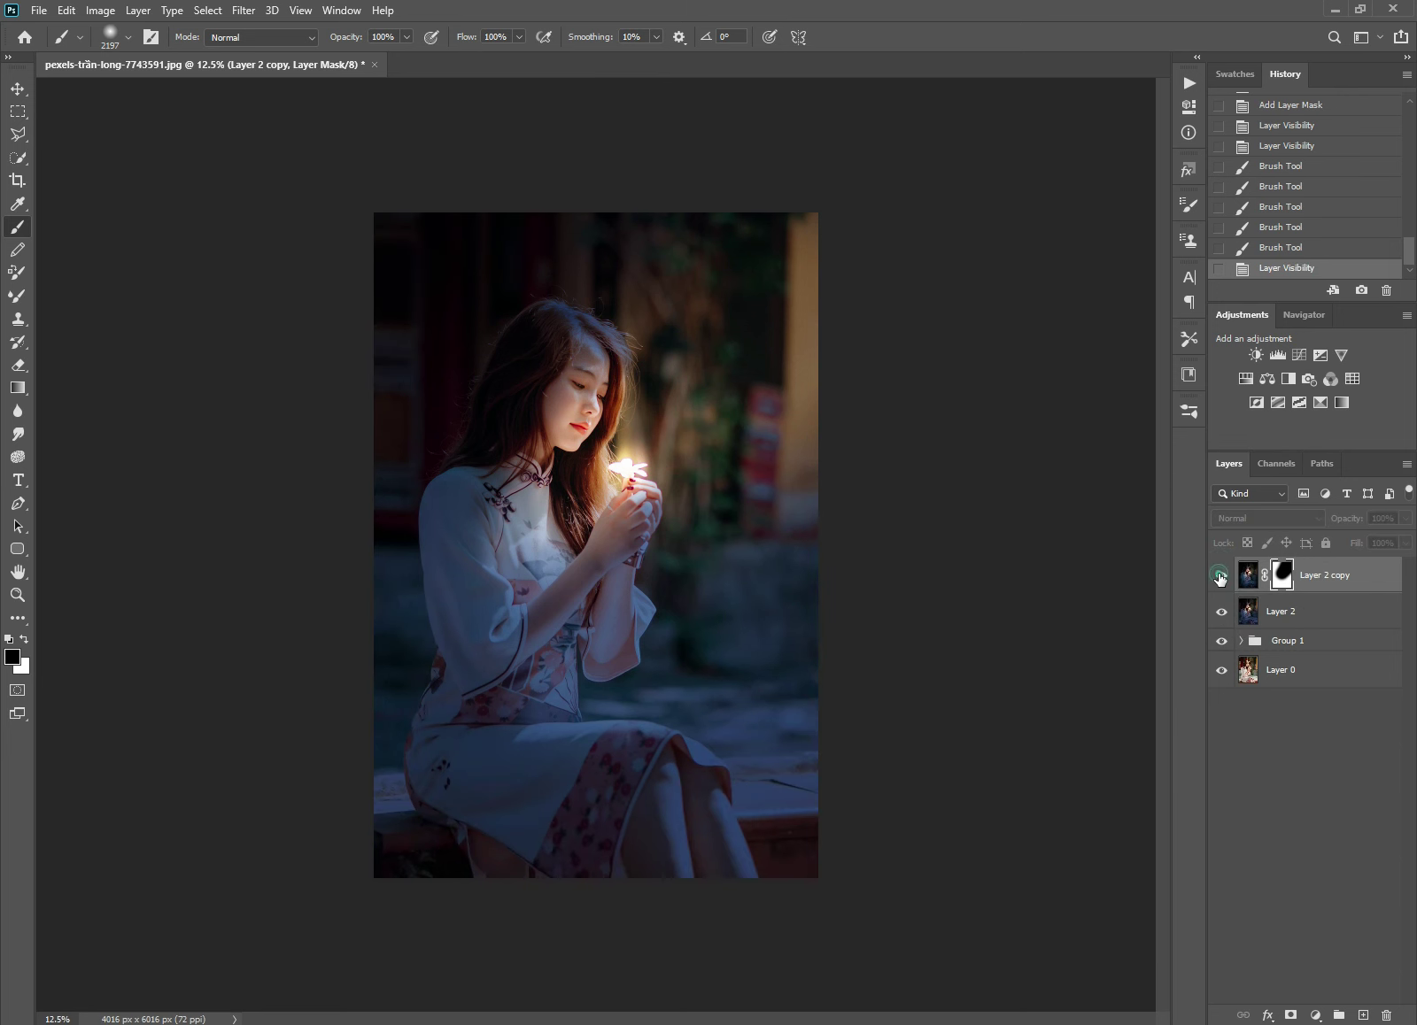
{"action": "left_click", "coordinate": [1220, 577]}
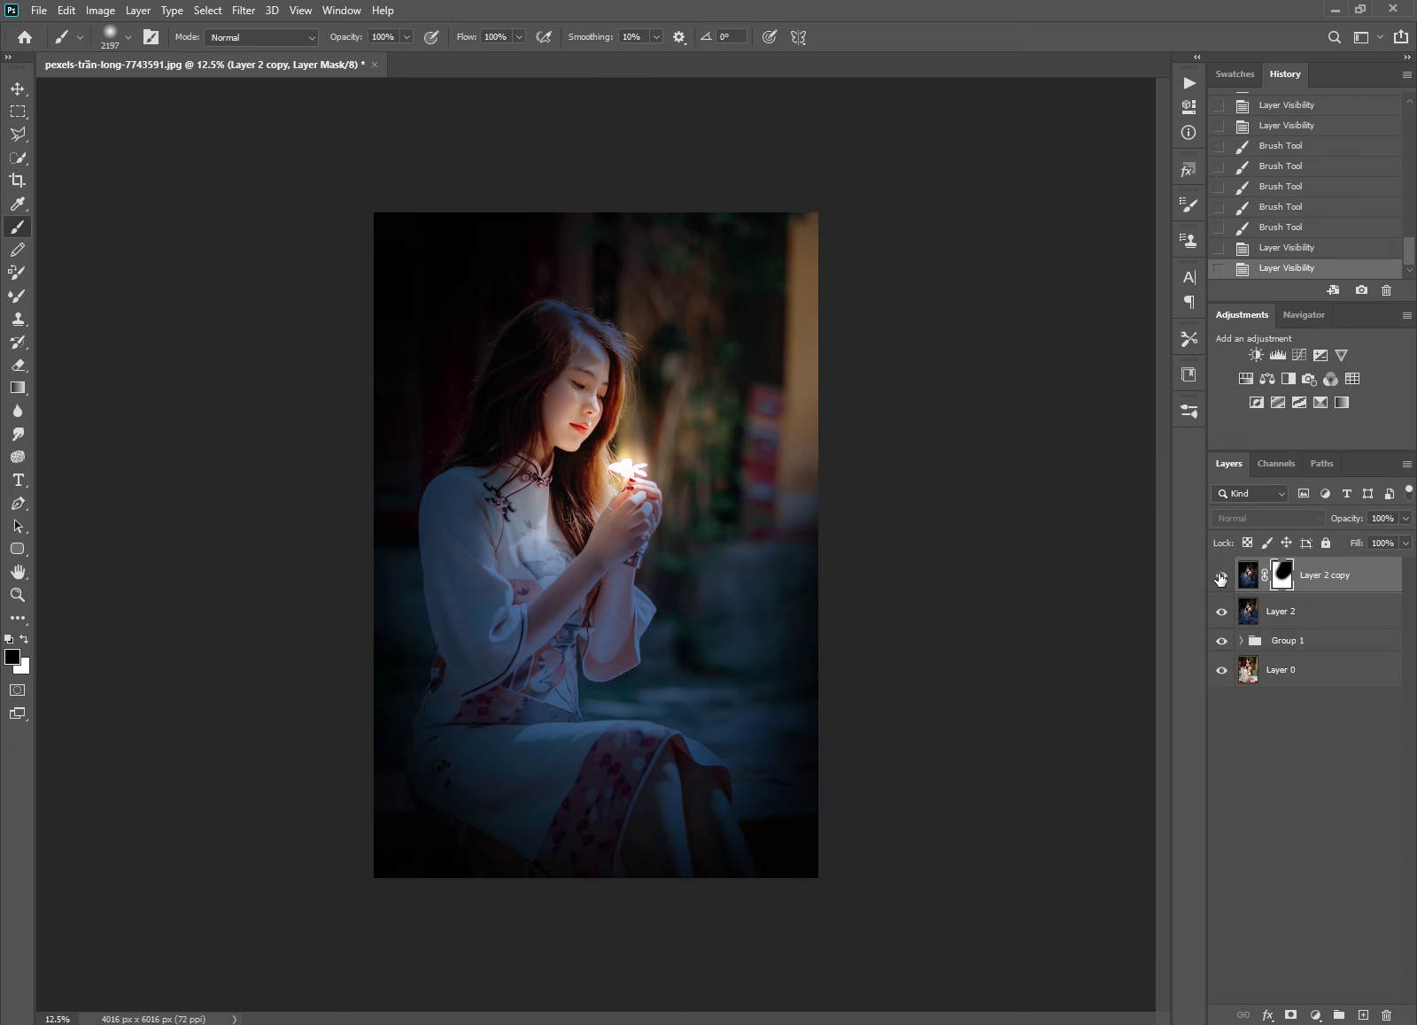
{"action": "left_click", "coordinate": [1354, 613], "text": "shift"}
{"action": "right_click", "coordinate": [1355, 613]}
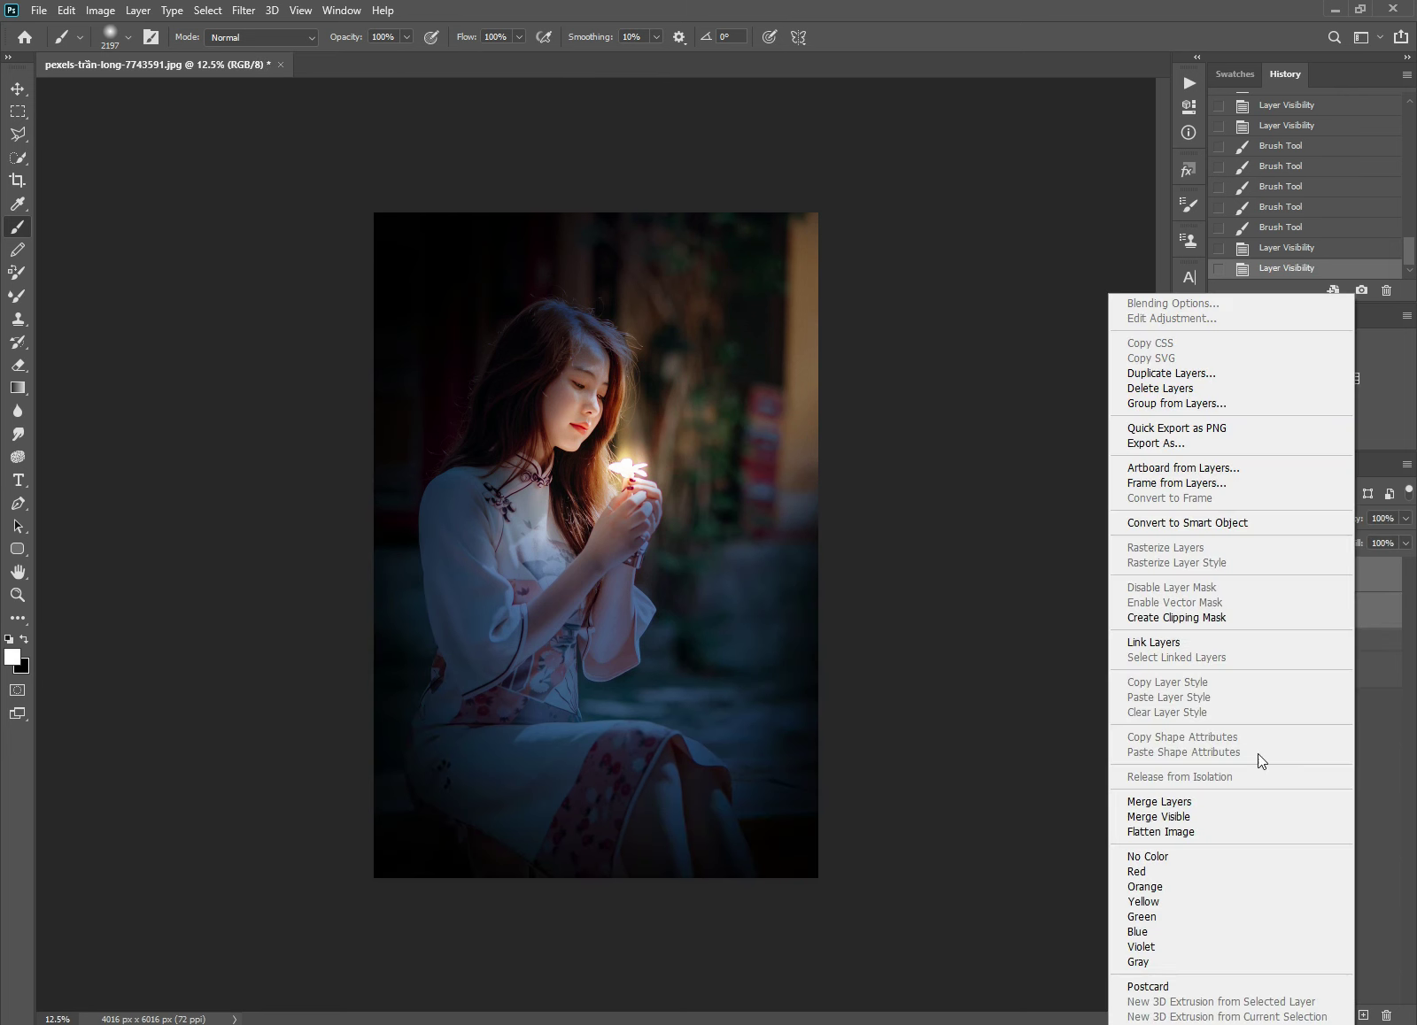
Step: Flatten the image into Background and add a Color Balance adjustment layer
{"action": "left_click", "coordinate": [1214, 834]}
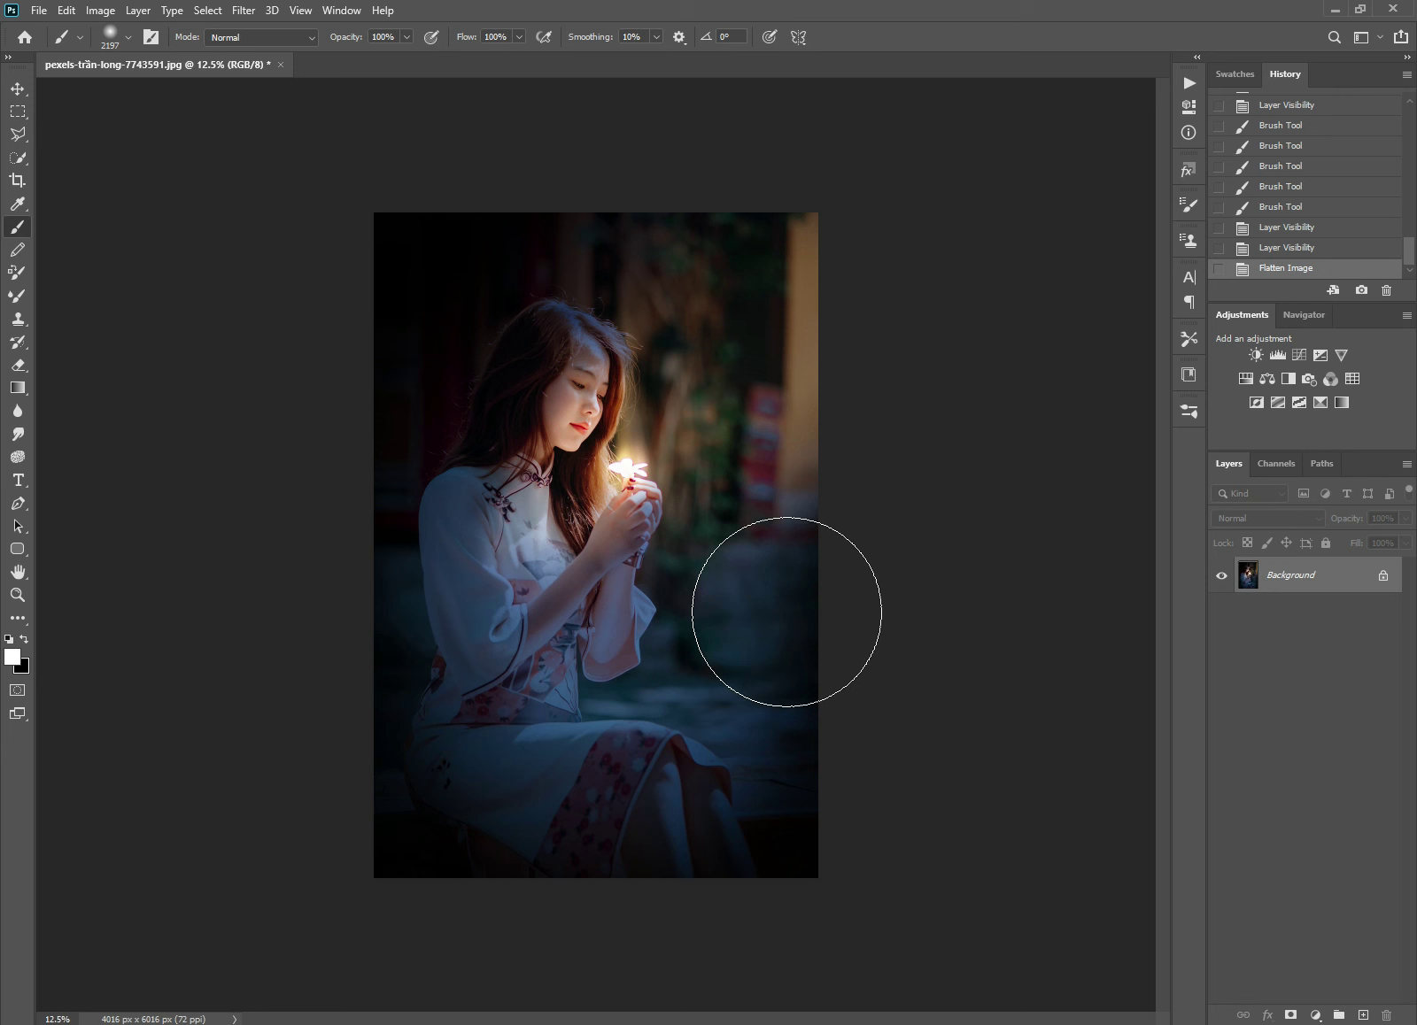
{"action": "left_click", "coordinate": [1266, 379]}
Step: Set Color Balance midtones to Cyan/Red +6 and Yellow/Blue -35, comparing with the layer toggled
{"action": "mouse_move", "coordinate": [967, 168]}
{"action": "left_mouse_down"}
{"action": "mouse_move", "coordinate": [843, 167]}
{"action": "mouse_move", "coordinate": [1063, 170]}
{"action": "left_mouse_up"}
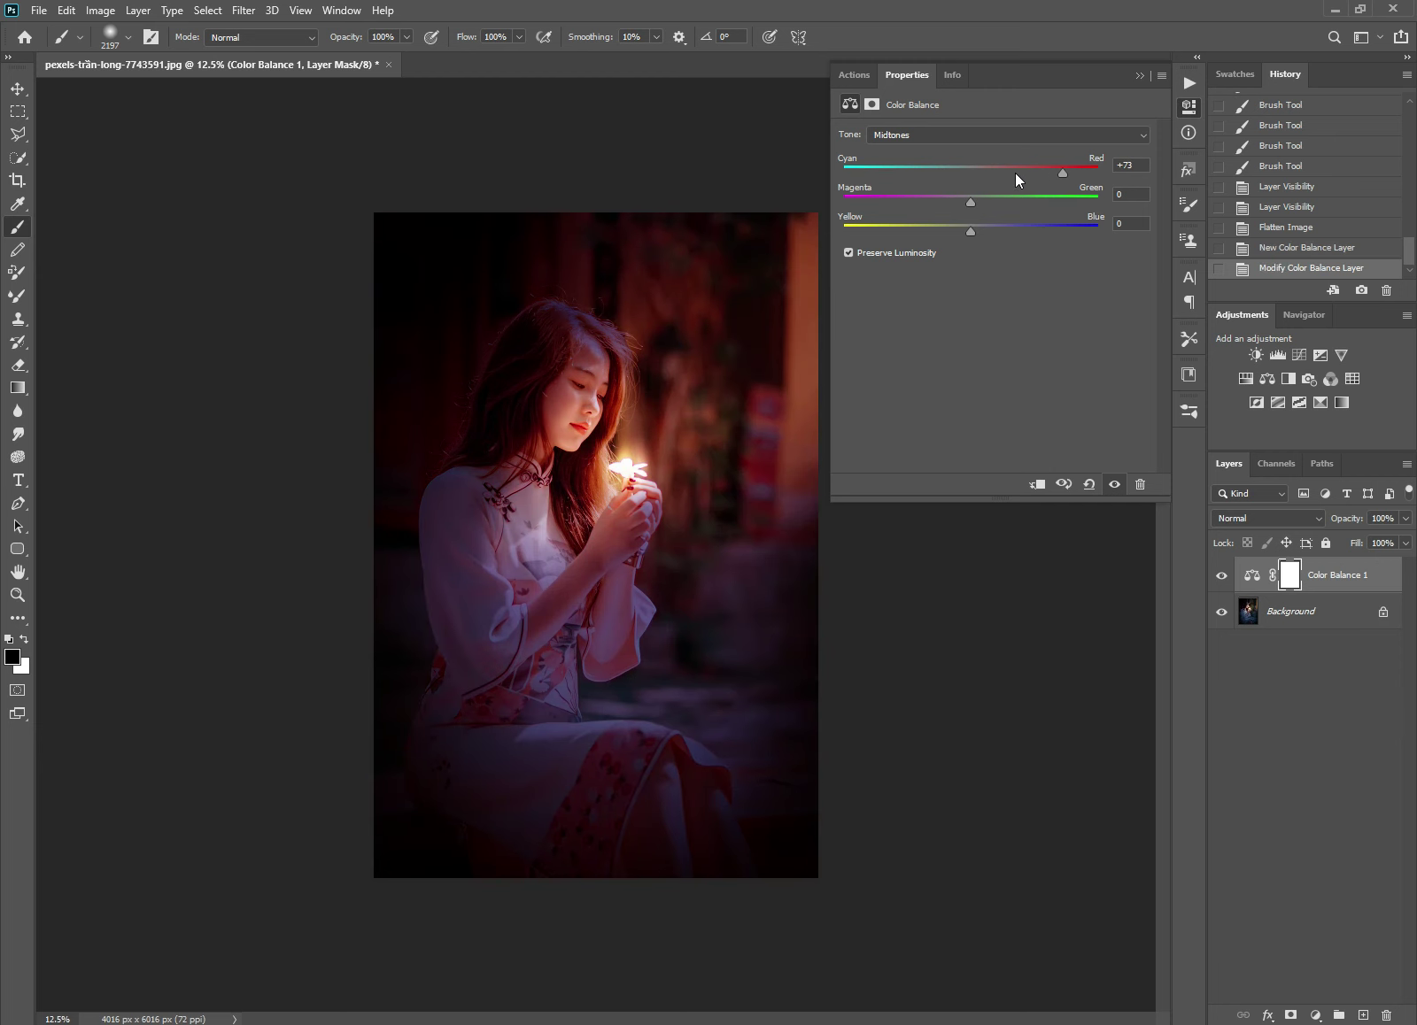
{"action": "key", "text": "ctrl+z"}
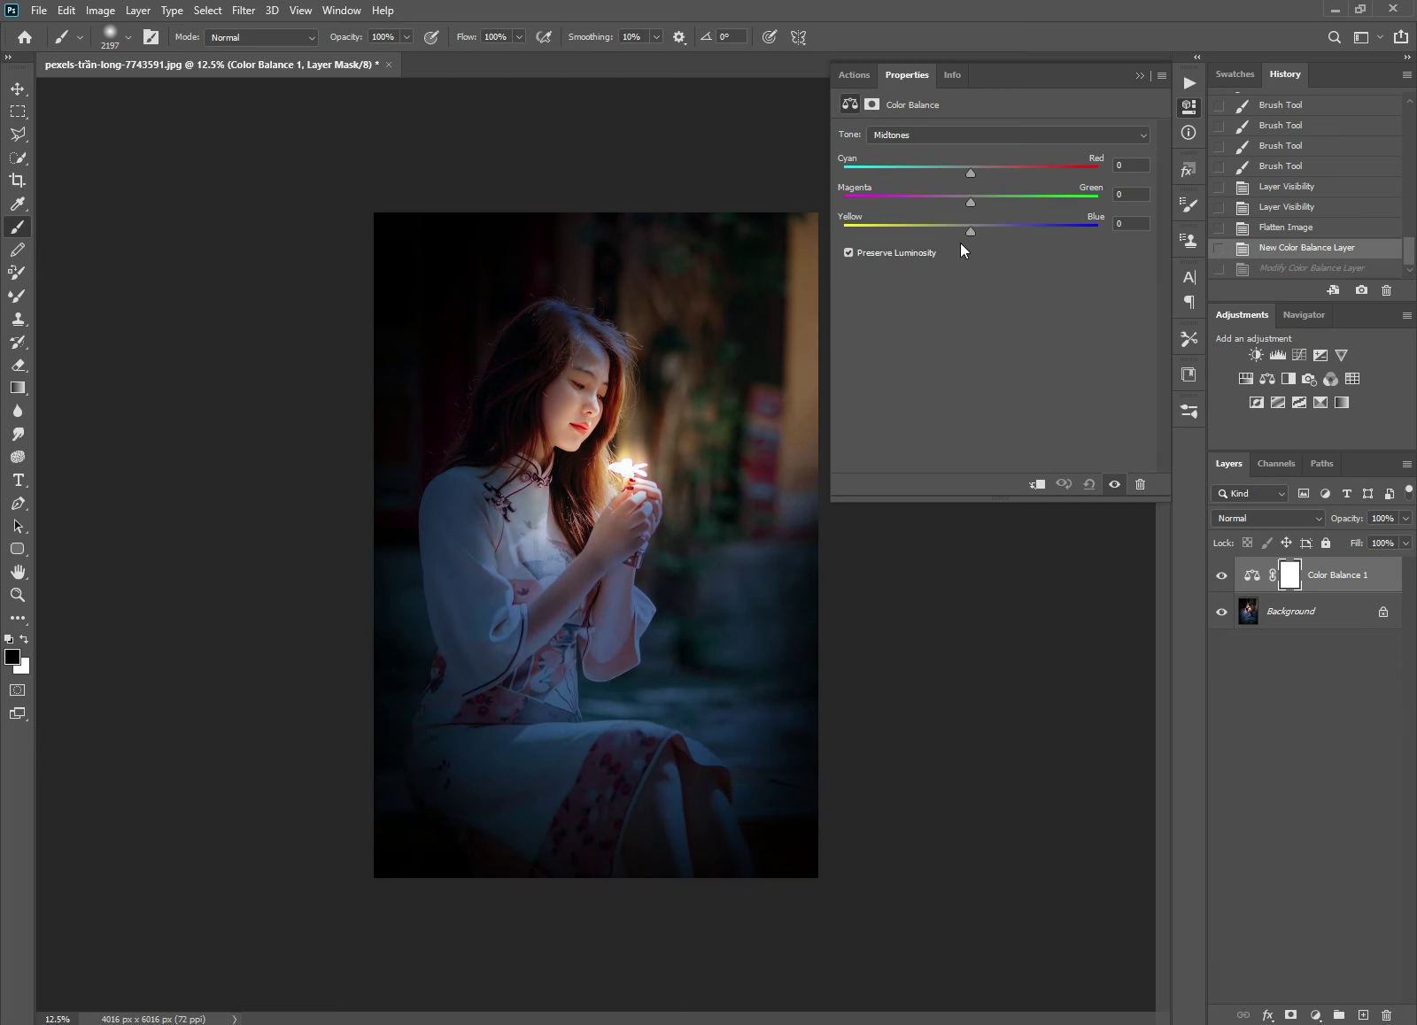
{"action": "left_click_drag", "start_coordinate": [969, 232], "coordinate": [928, 231]}
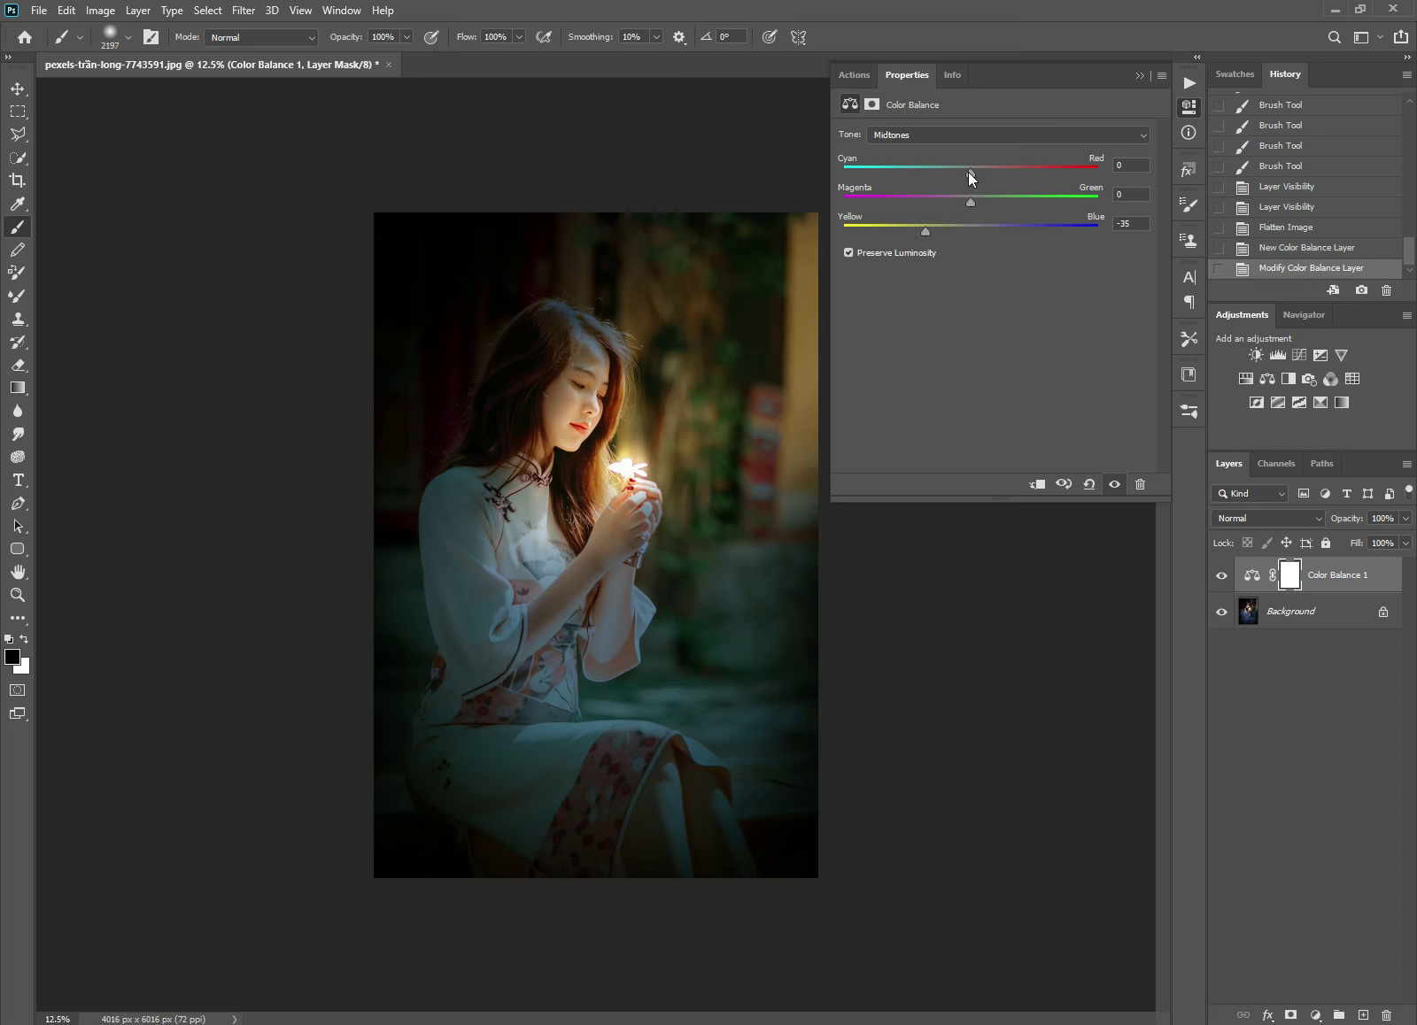
{"action": "left_click_drag", "start_coordinate": [971, 172], "coordinate": [993, 174]}
{"action": "left_click", "coordinate": [1223, 576]}
{"action": "left_click", "coordinate": [1225, 578]}
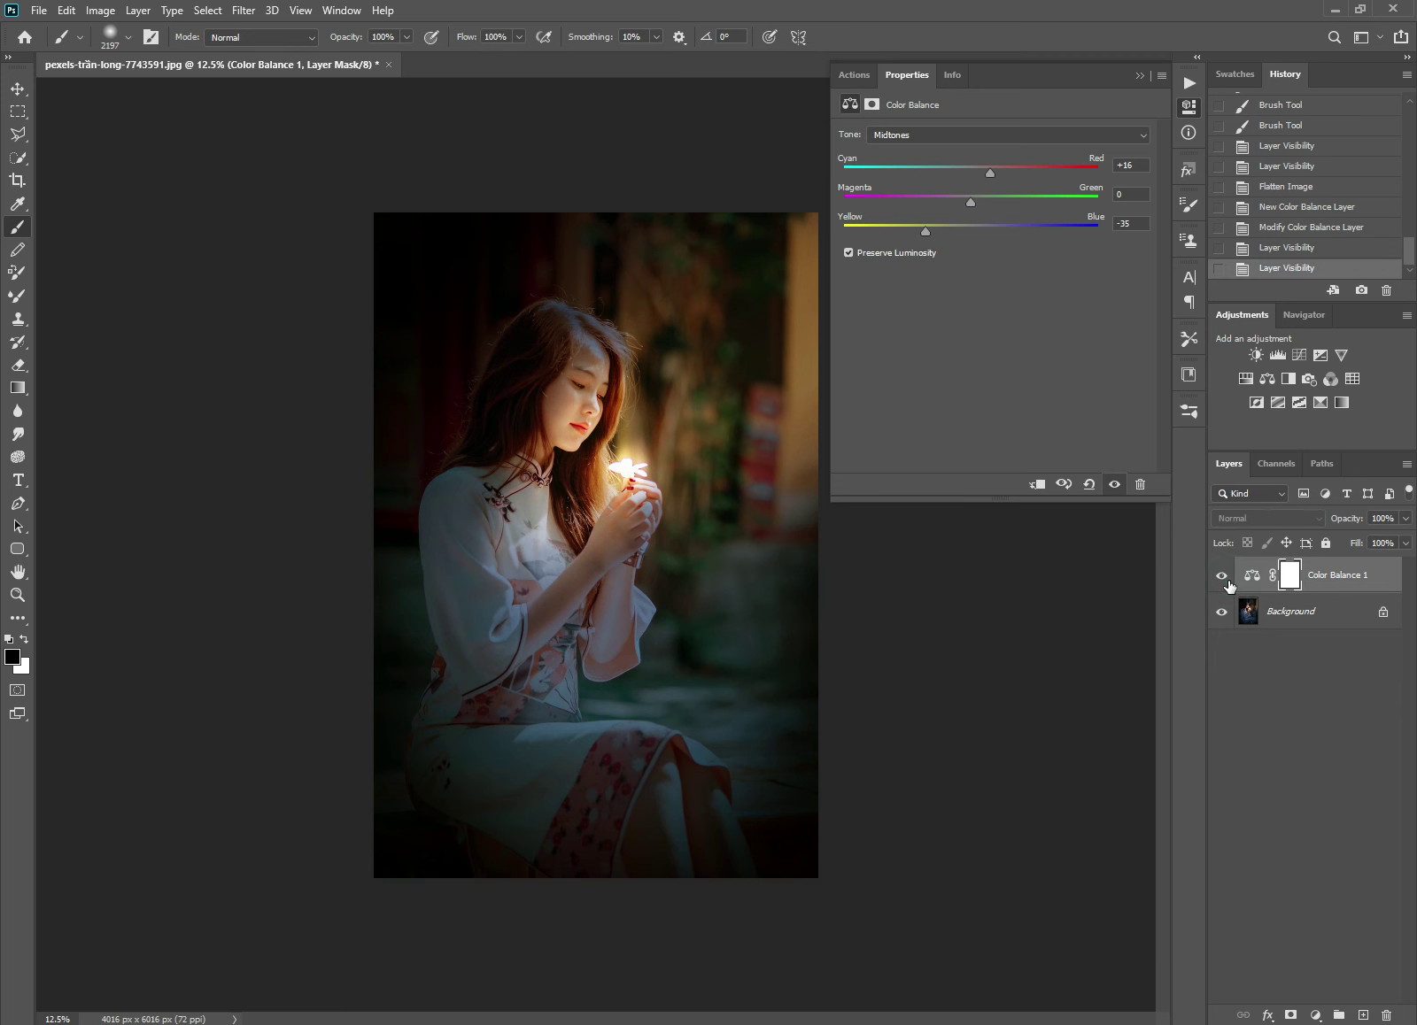
{"action": "left_click", "coordinate": [1224, 578]}
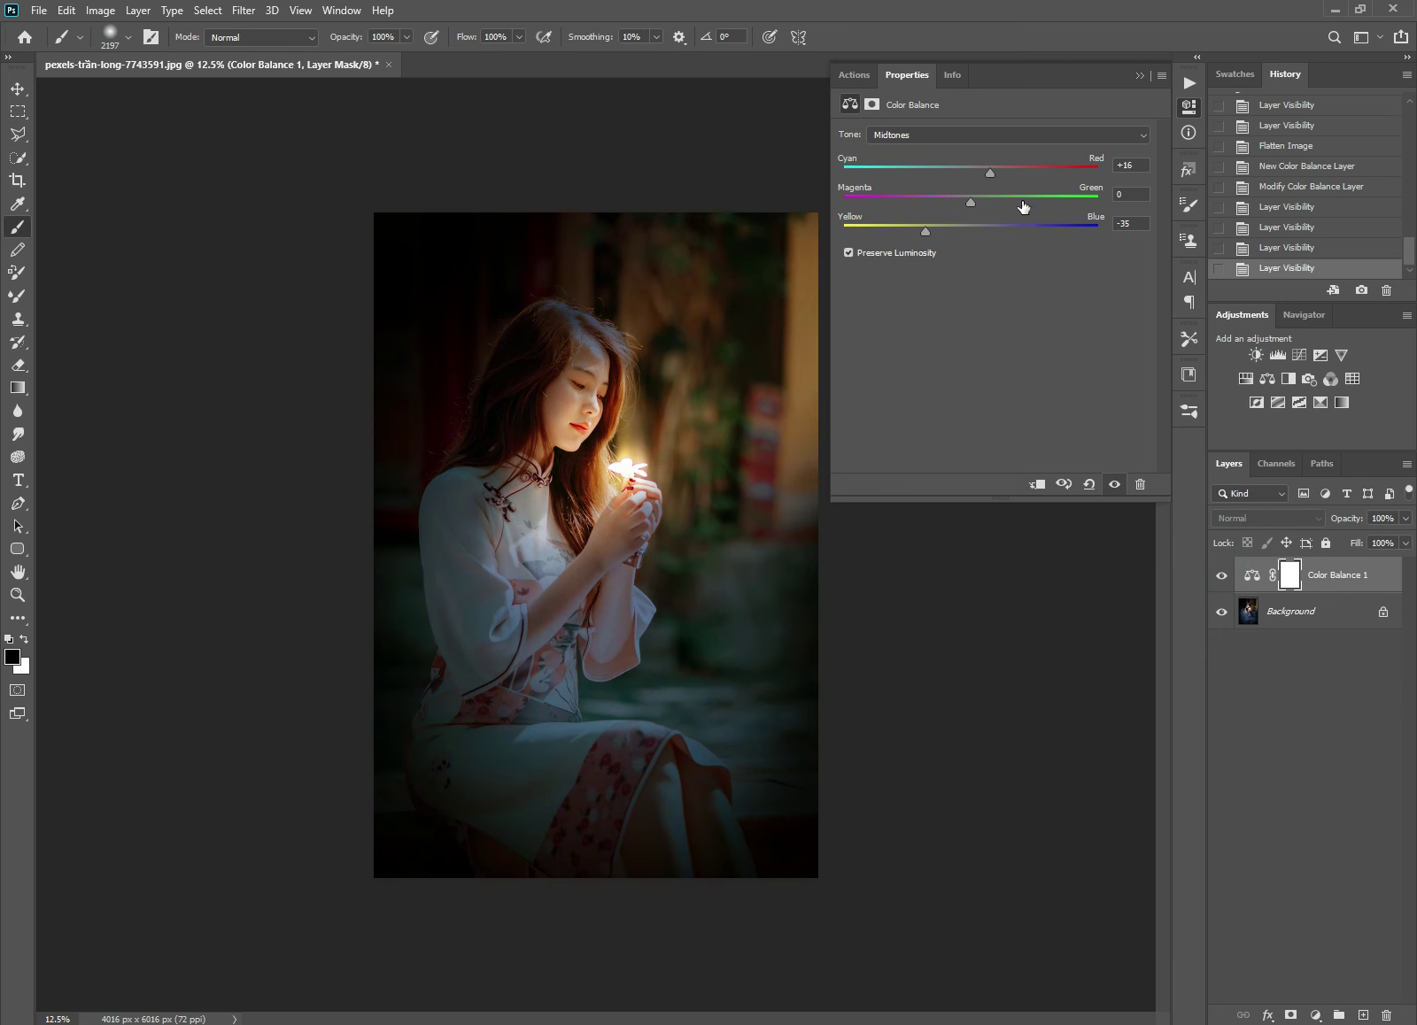
{"action": "left_click_drag", "start_coordinate": [989, 172], "coordinate": [981, 174]}
{"action": "left_click", "coordinate": [1222, 583]}
{"action": "left_click", "coordinate": [1223, 584]}
{"action": "left_click", "coordinate": [1222, 584]}
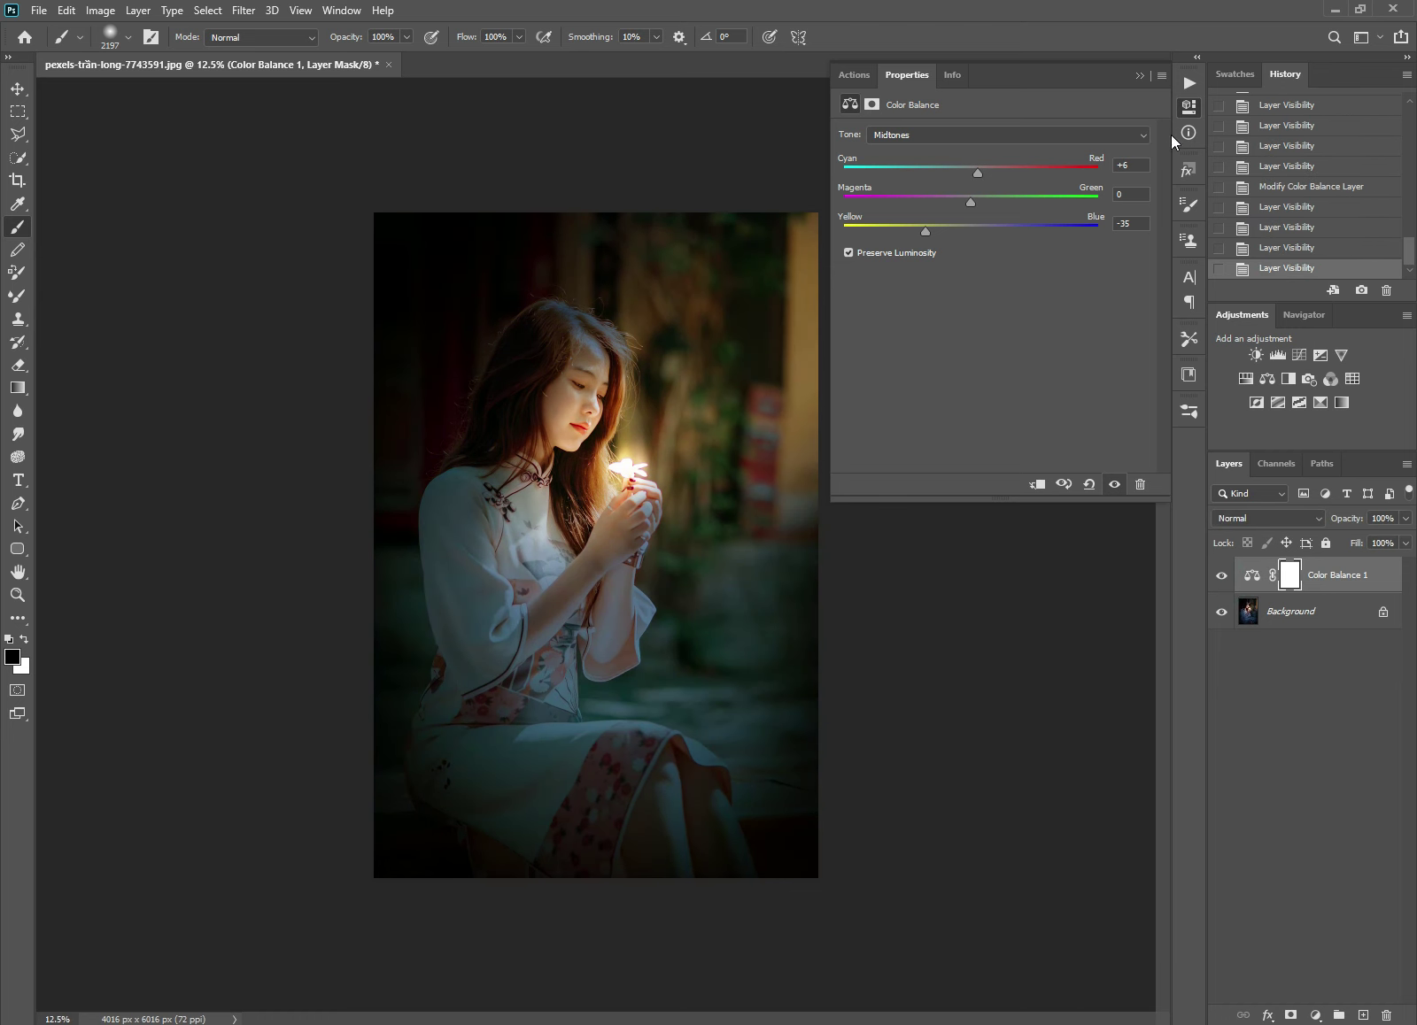